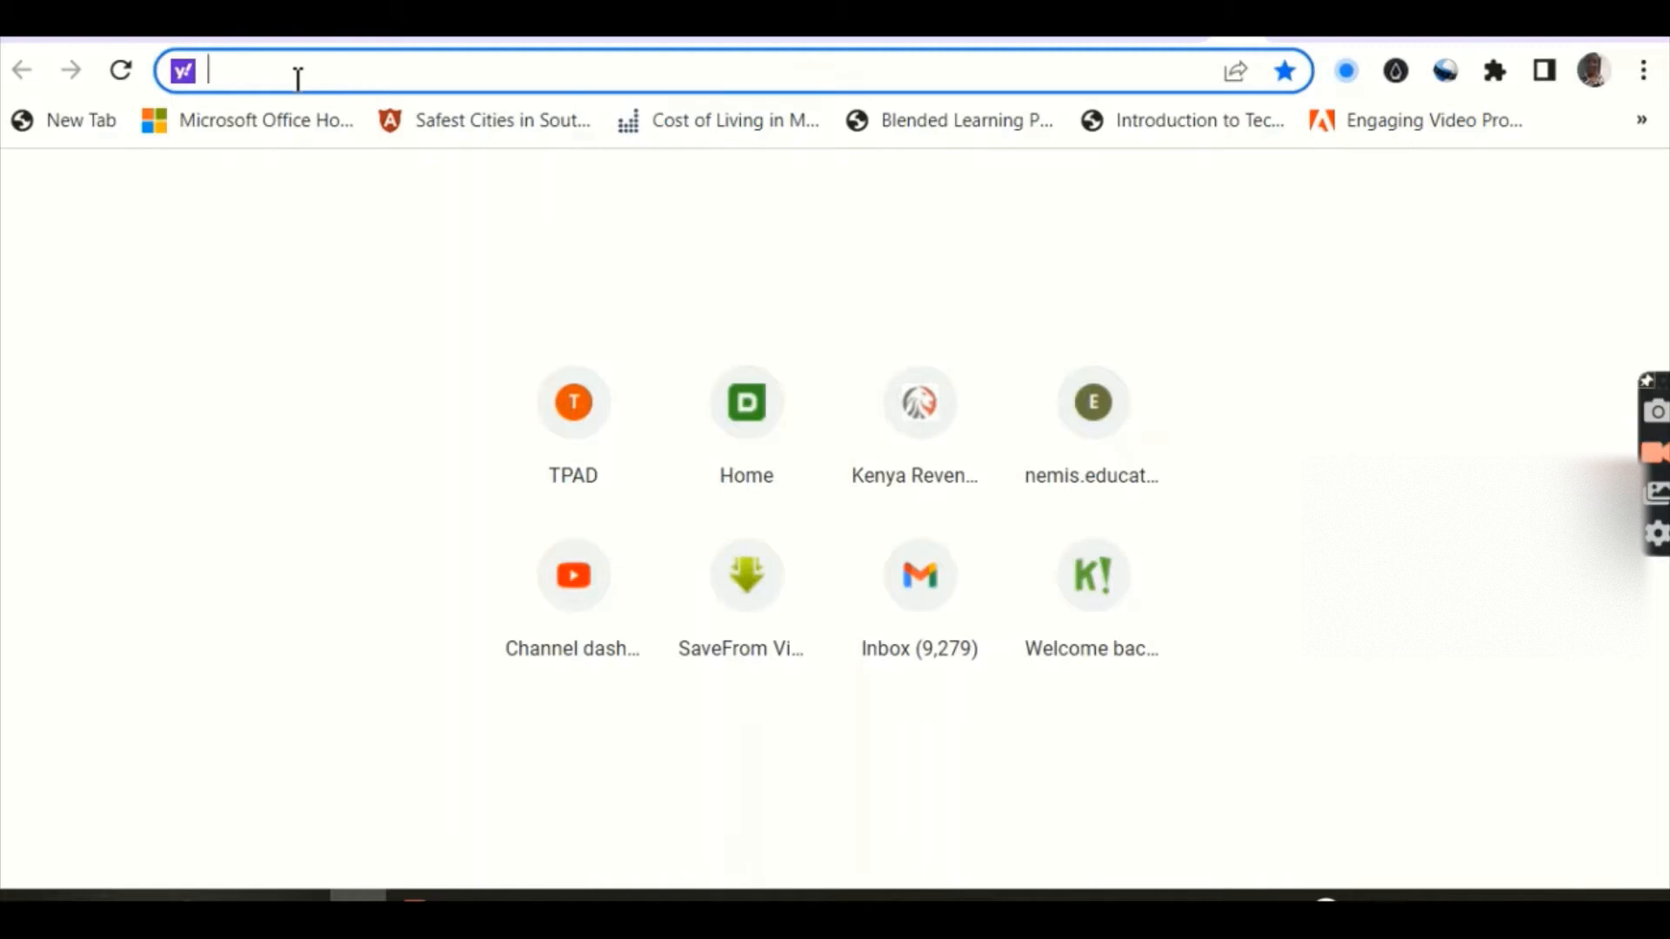
Step: Load sites.google.com in Chrome, discarding the autocompleted address suggestion
text(s)
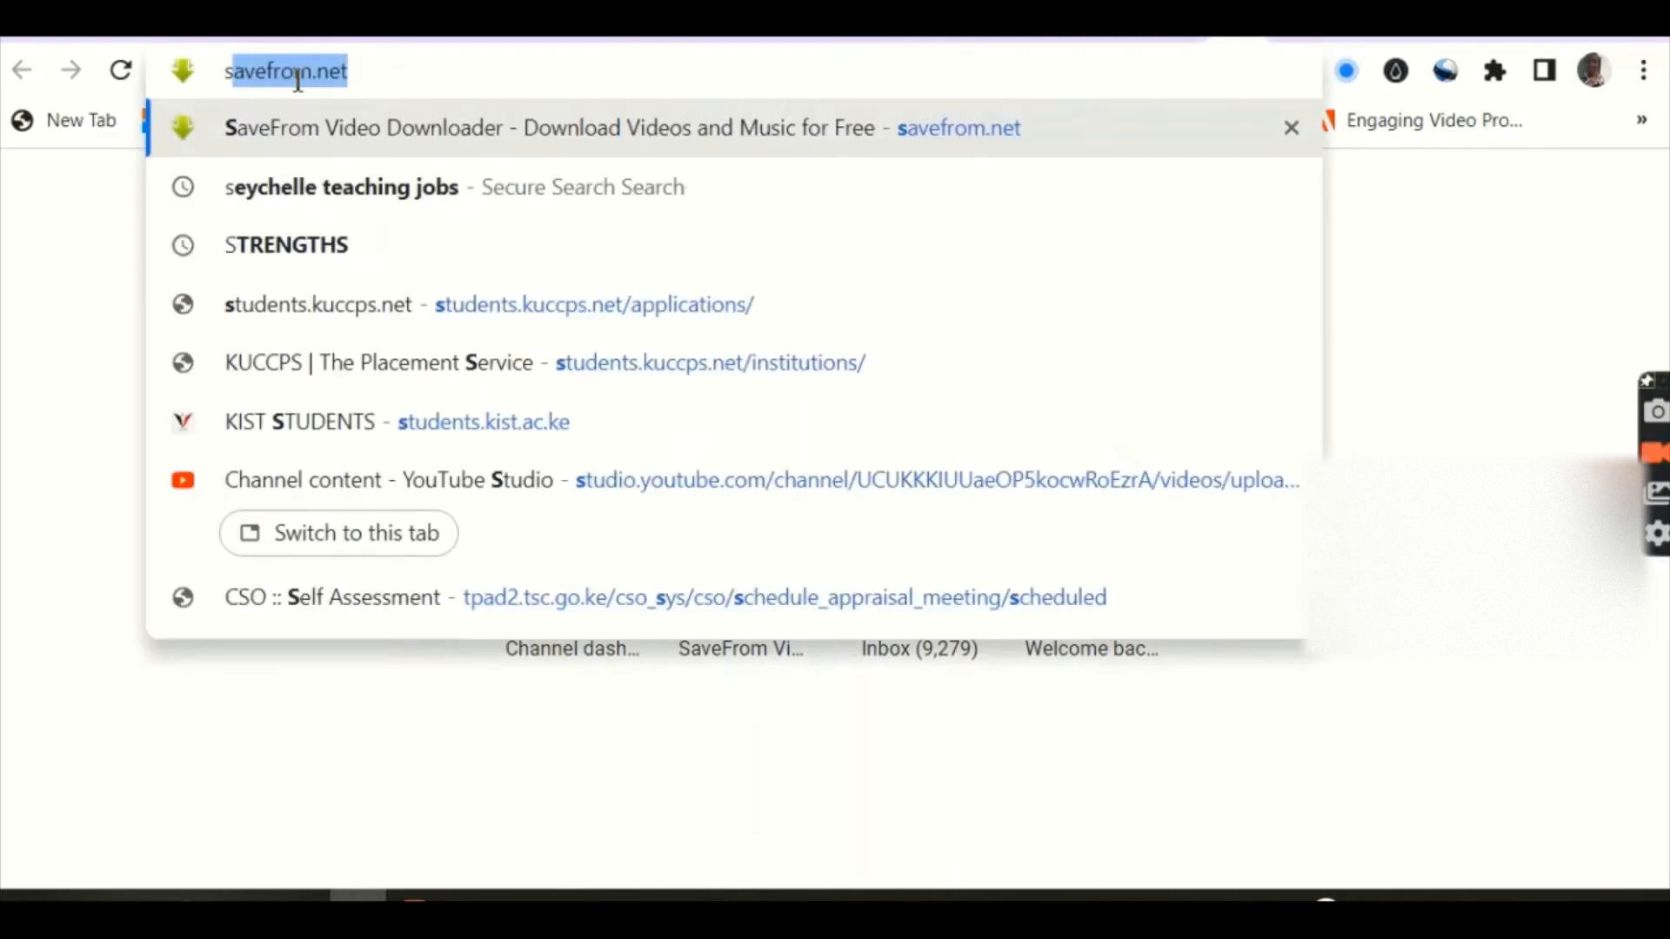
text(ites)
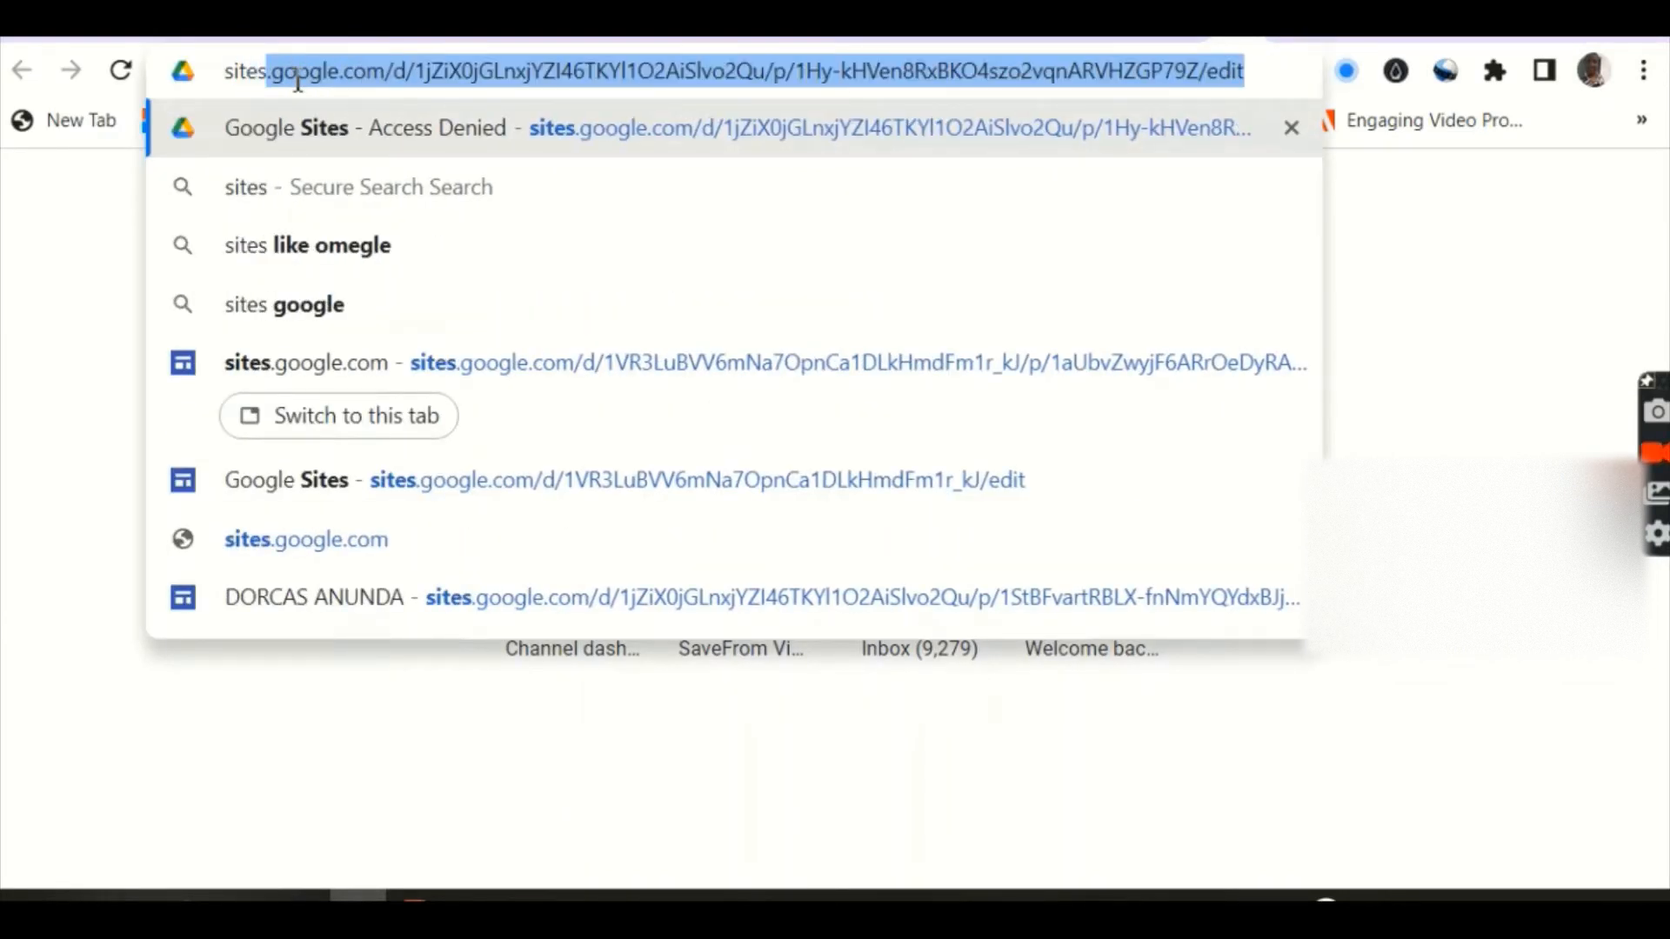
text(.go)
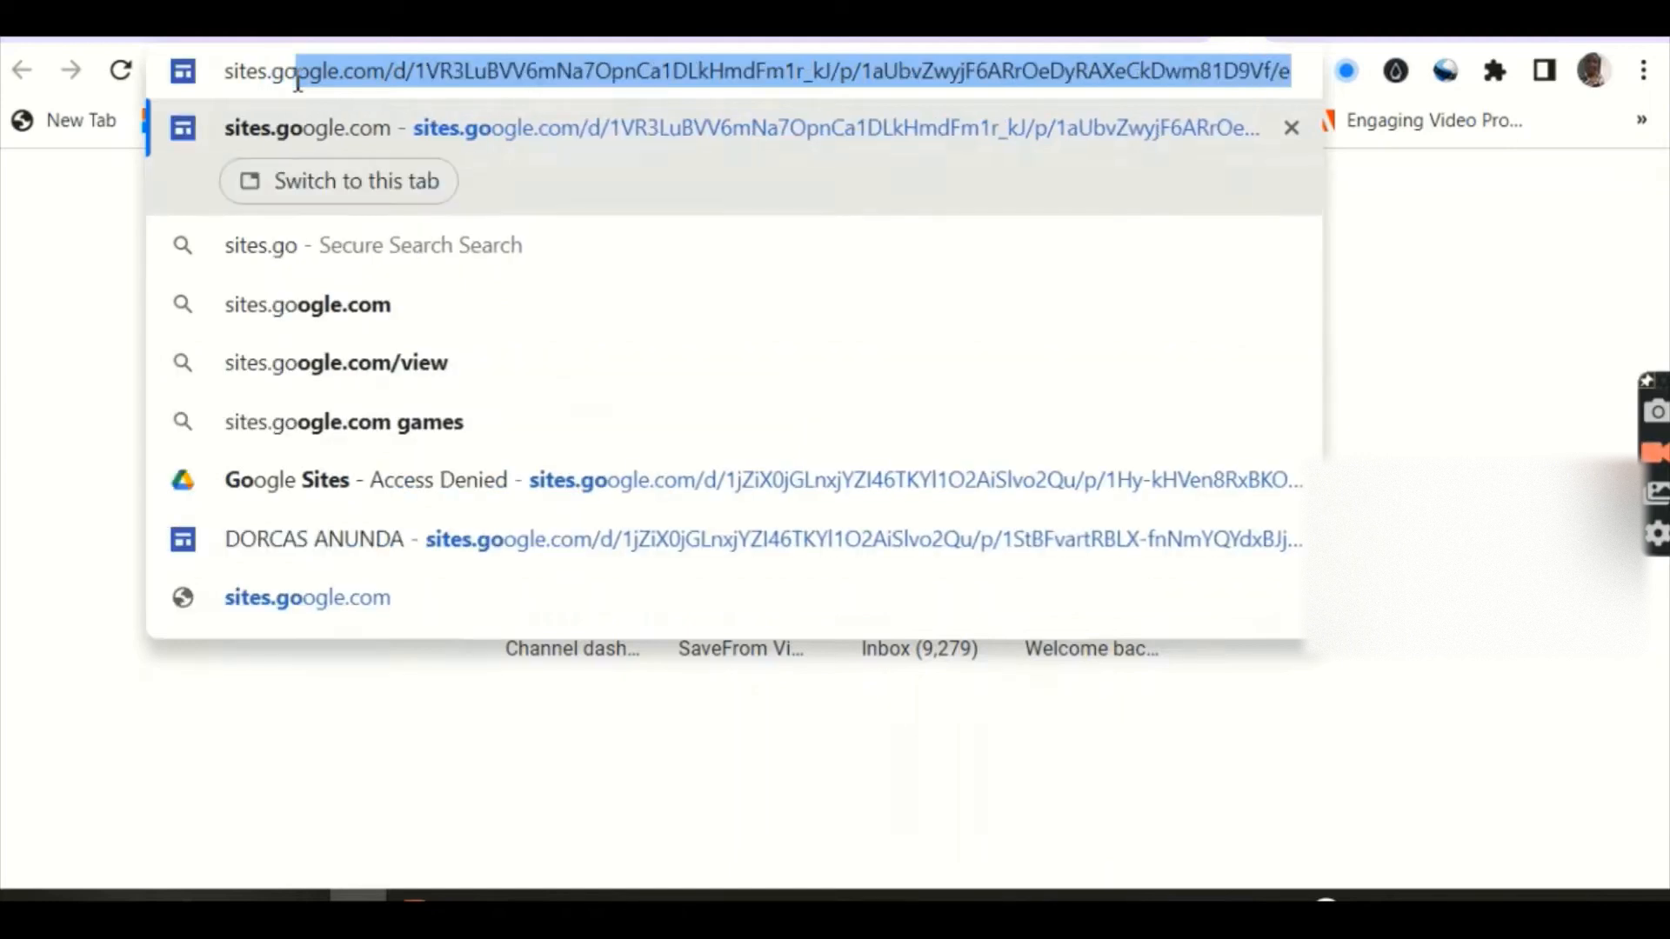
text(ogle)
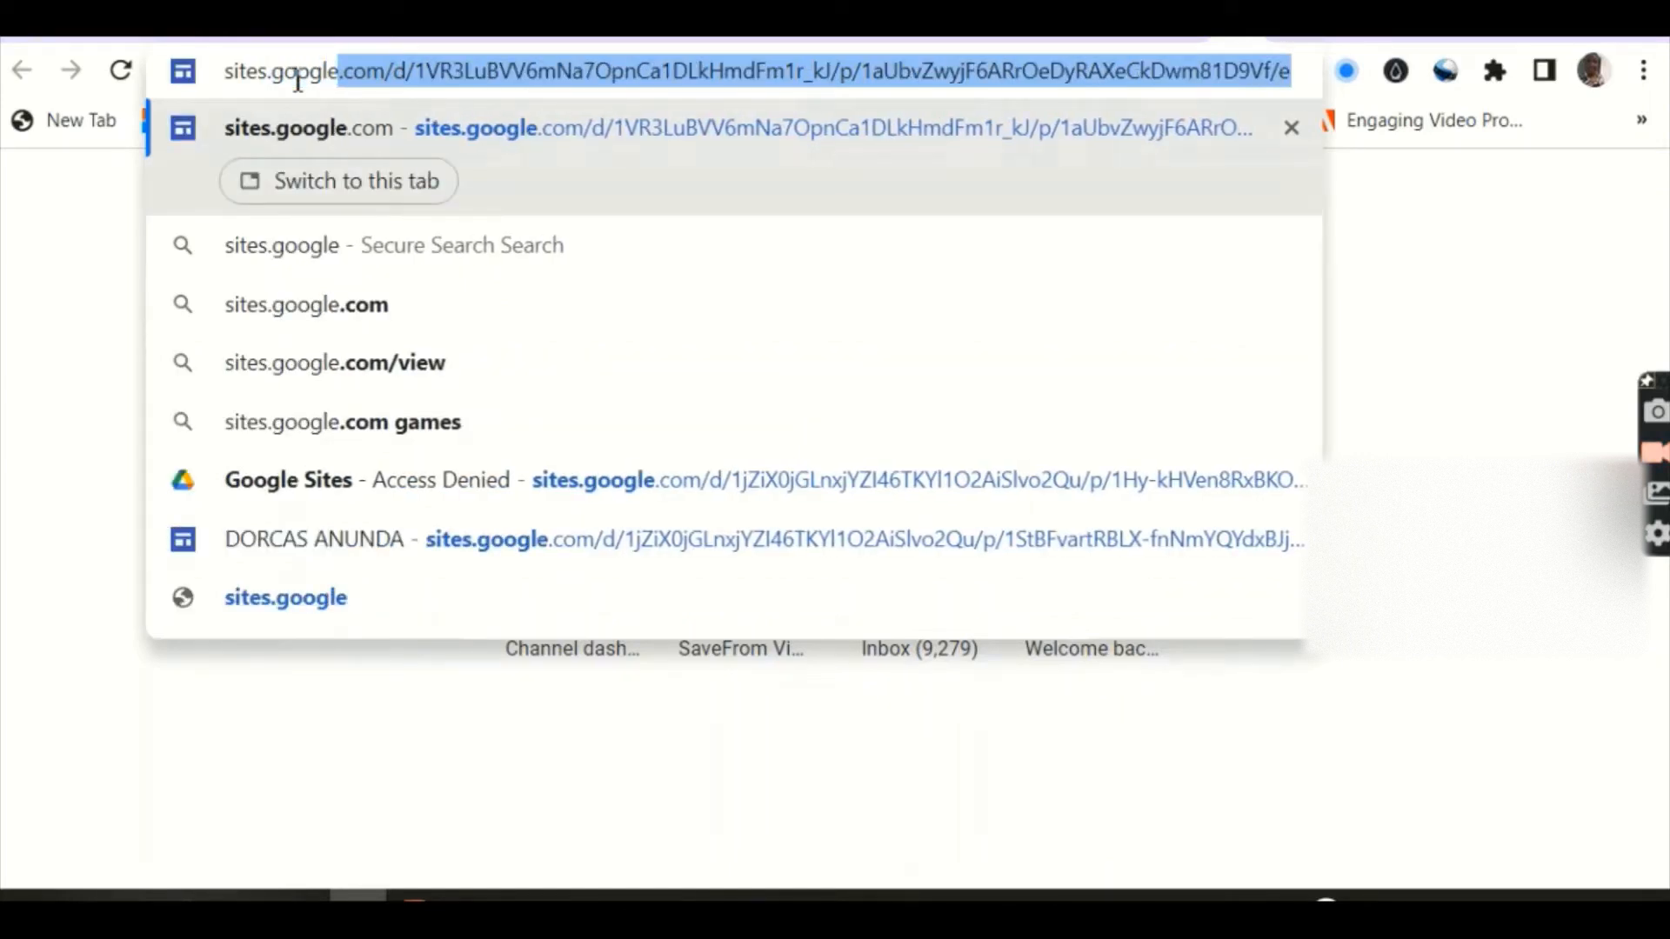
text(.com)
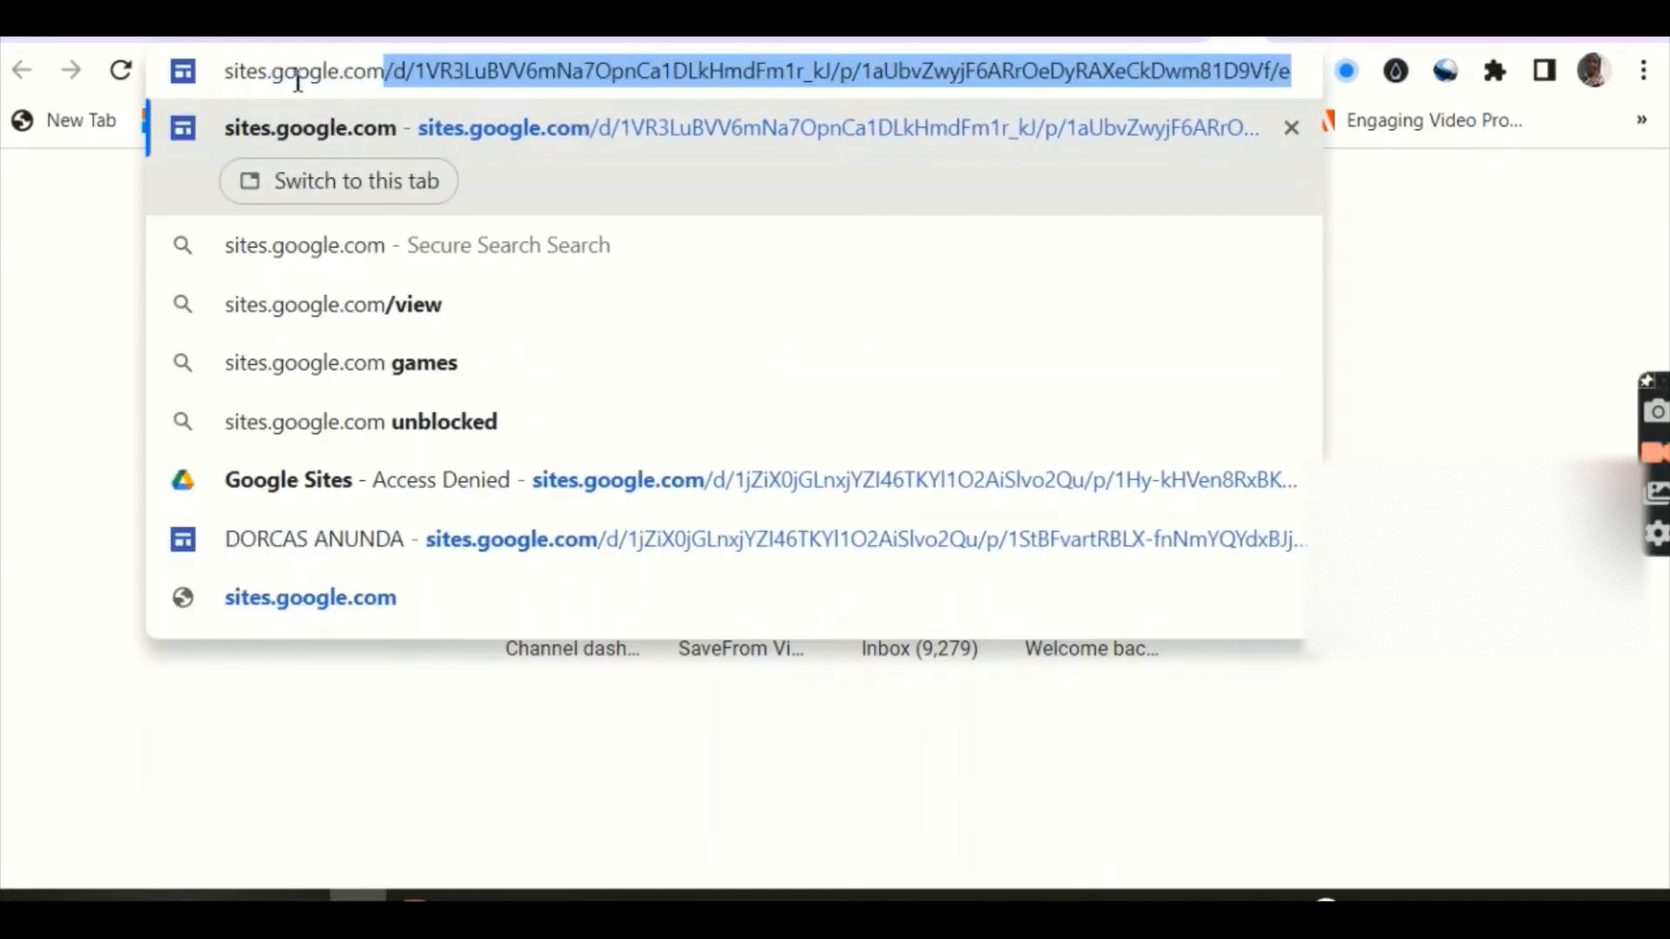
key(Delete)
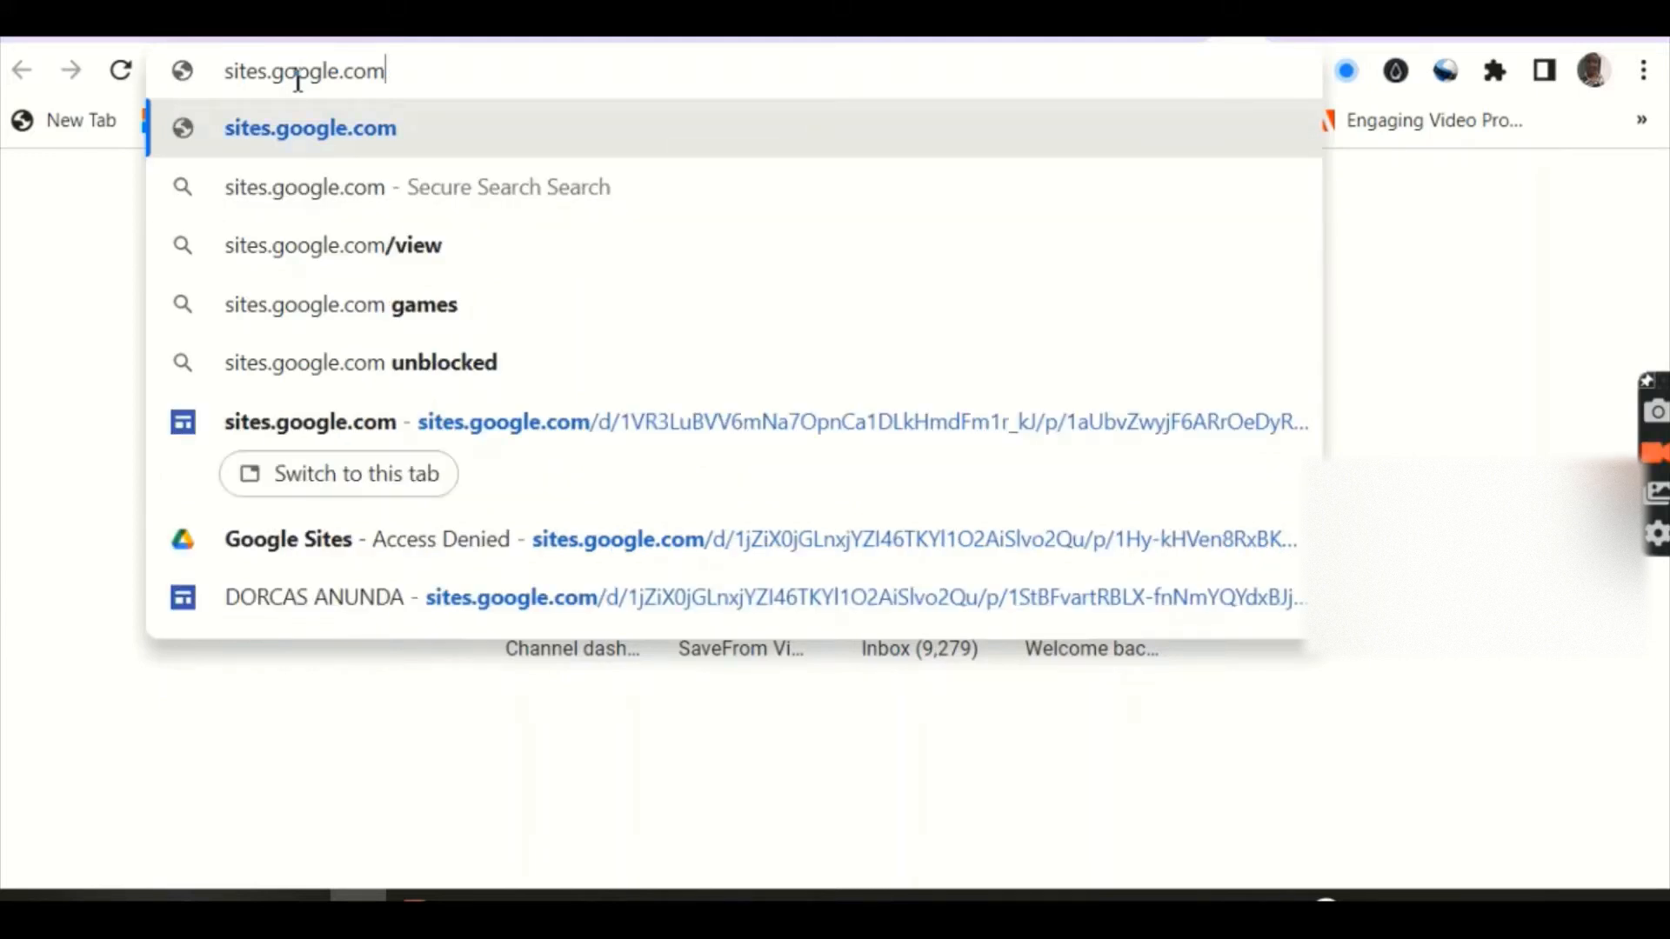
key(Return)
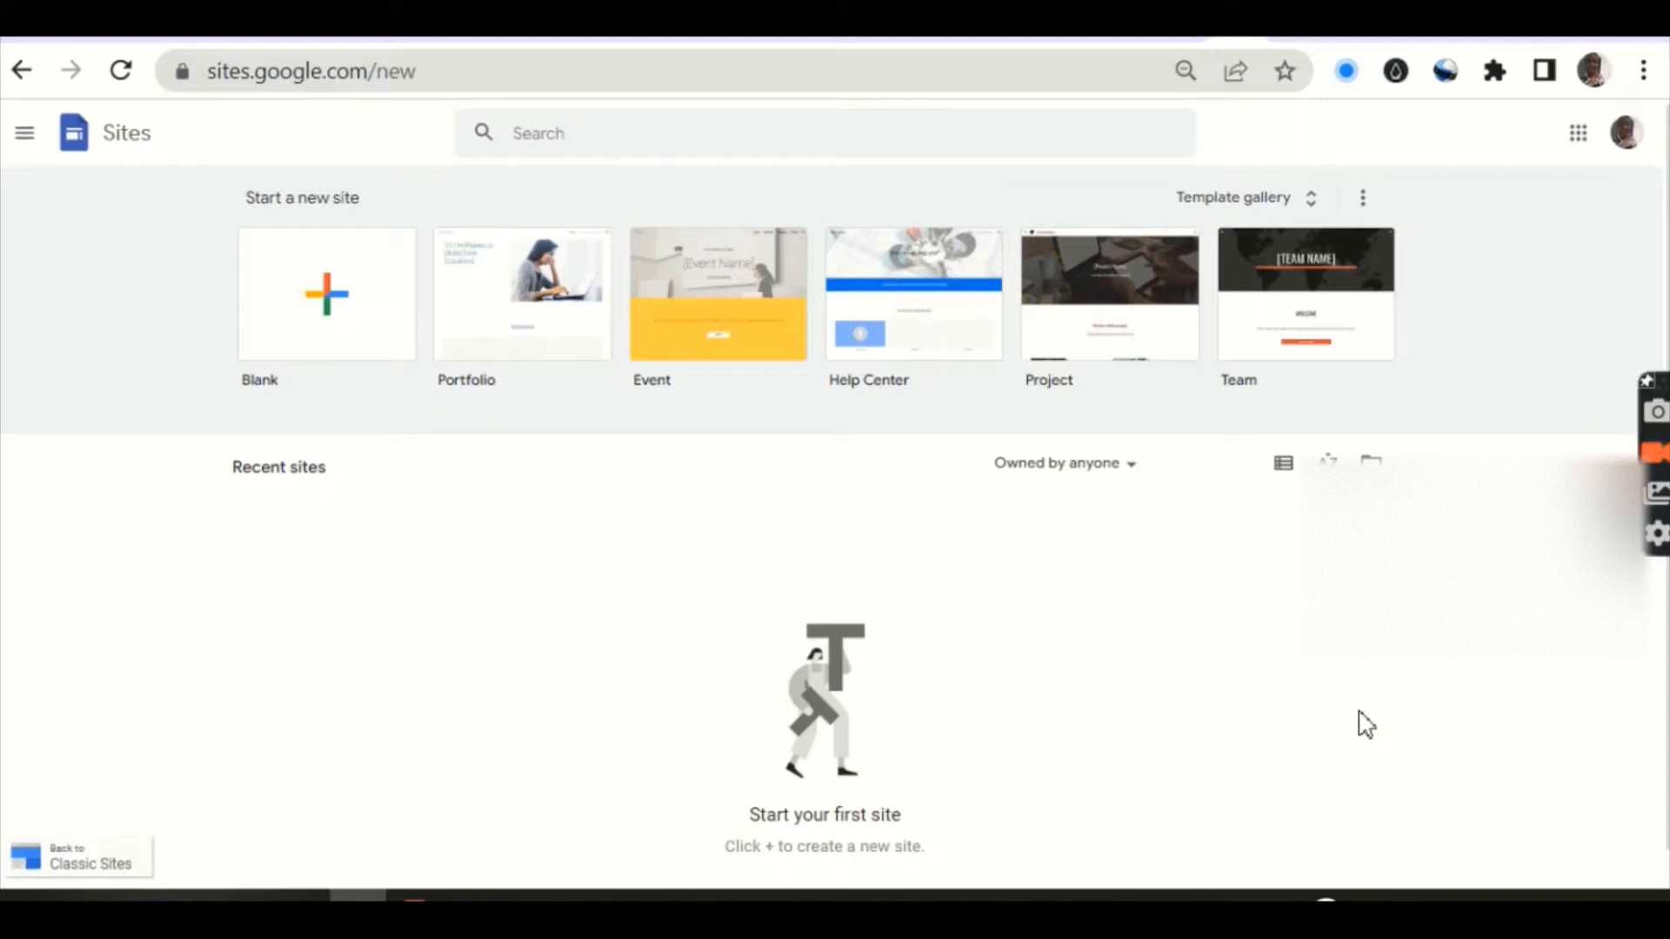
Step: Switch Google Sites to the other signed-in Google account from the profile avatar menu
scroll(835, 495, down, 1)
scroll(835, 495, up, 1)
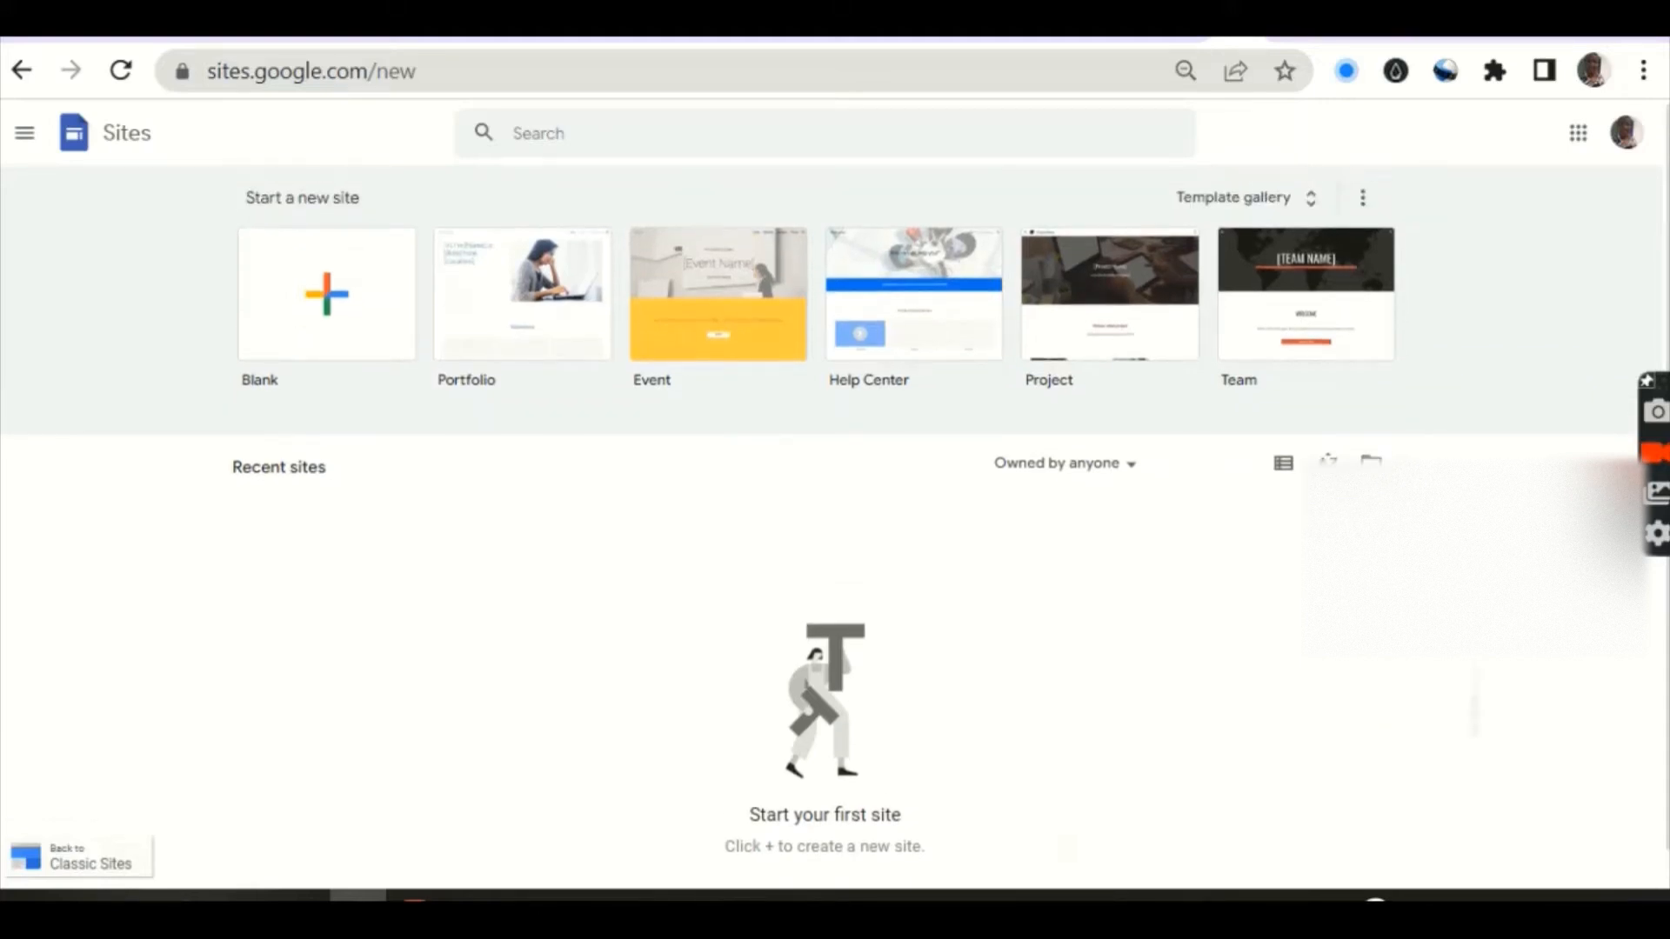
click(1626, 134)
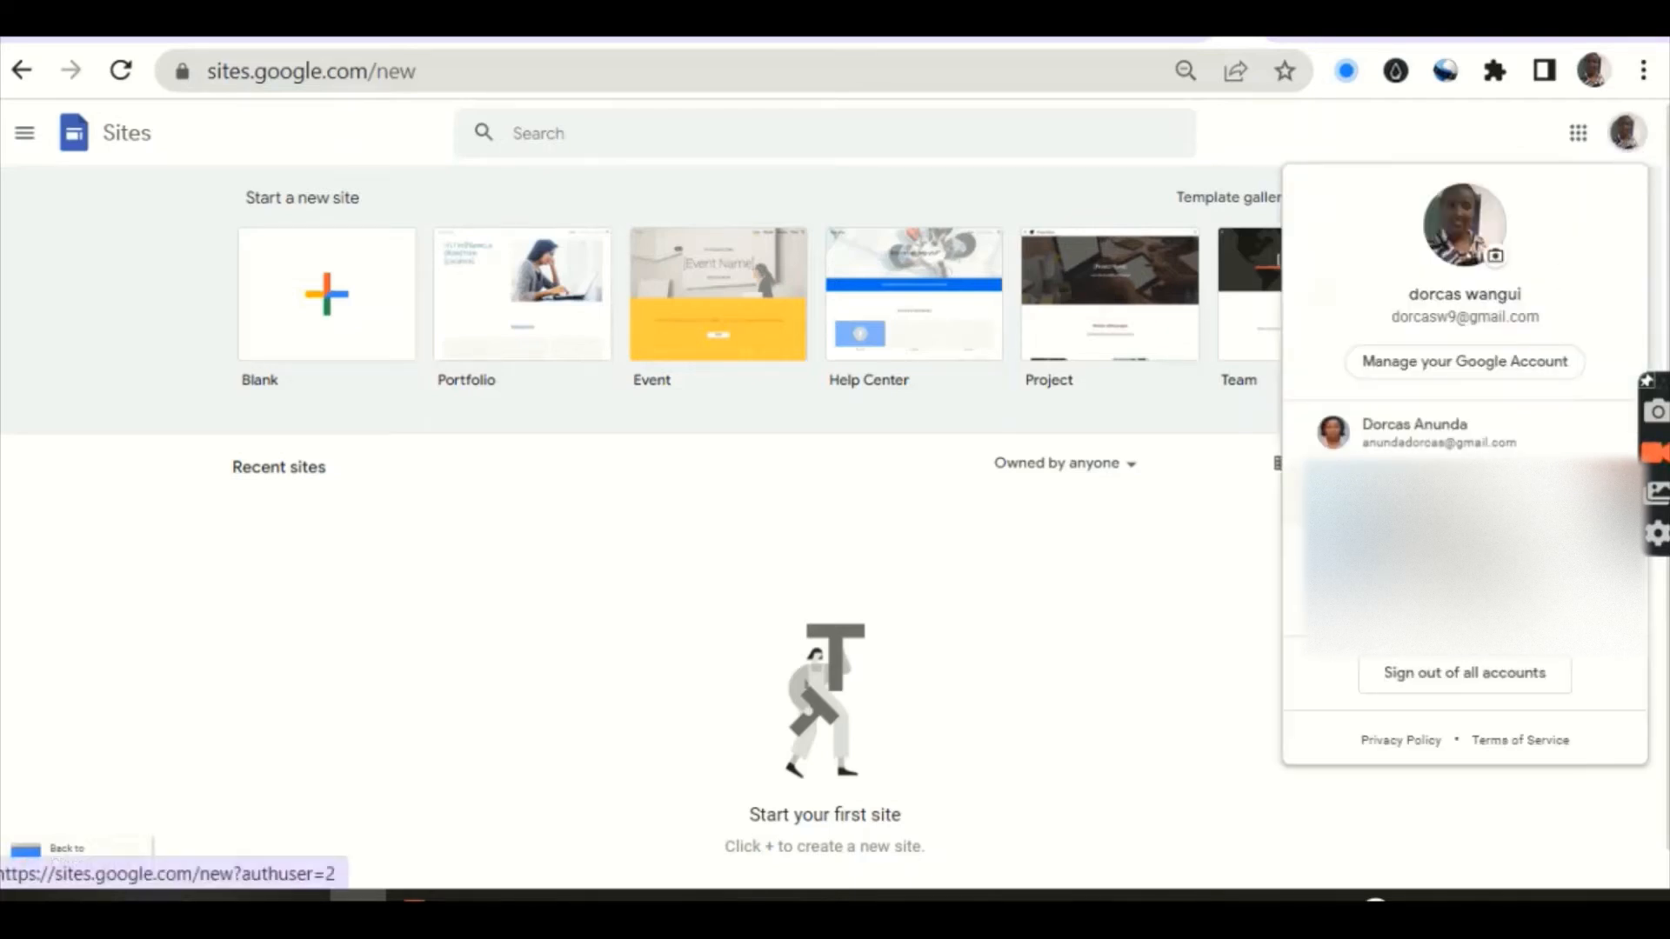
click(1433, 432)
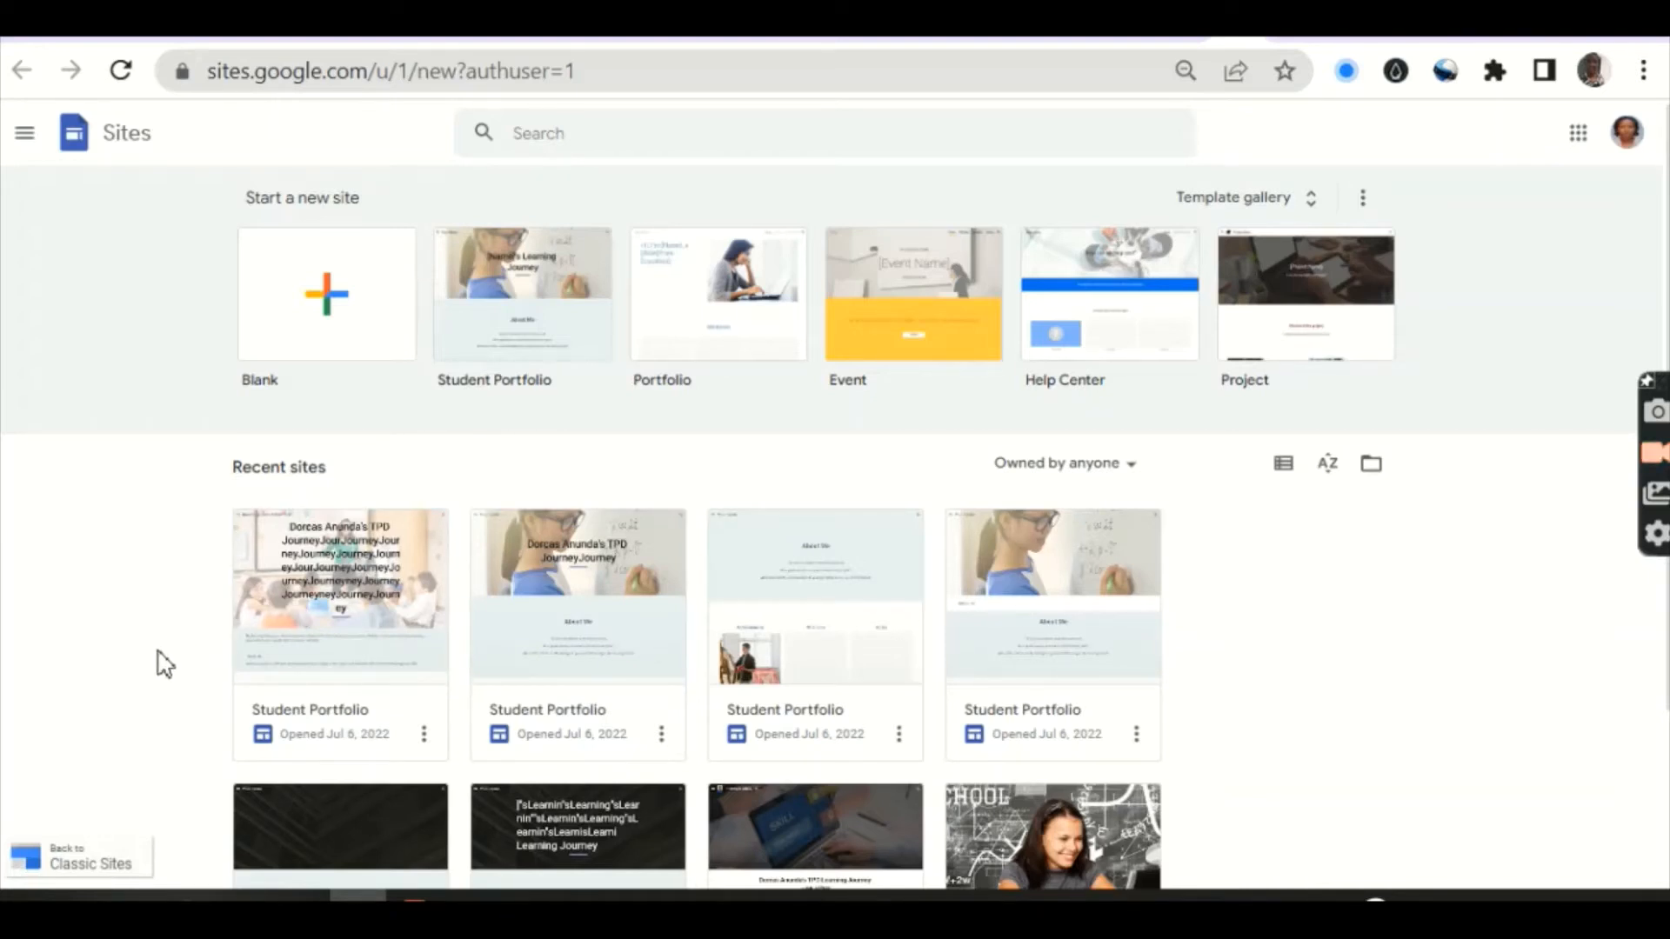
Step: Scroll through the second account's Recent sites grid showing the Student Portfolio sites
scroll(164, 665, down, 3)
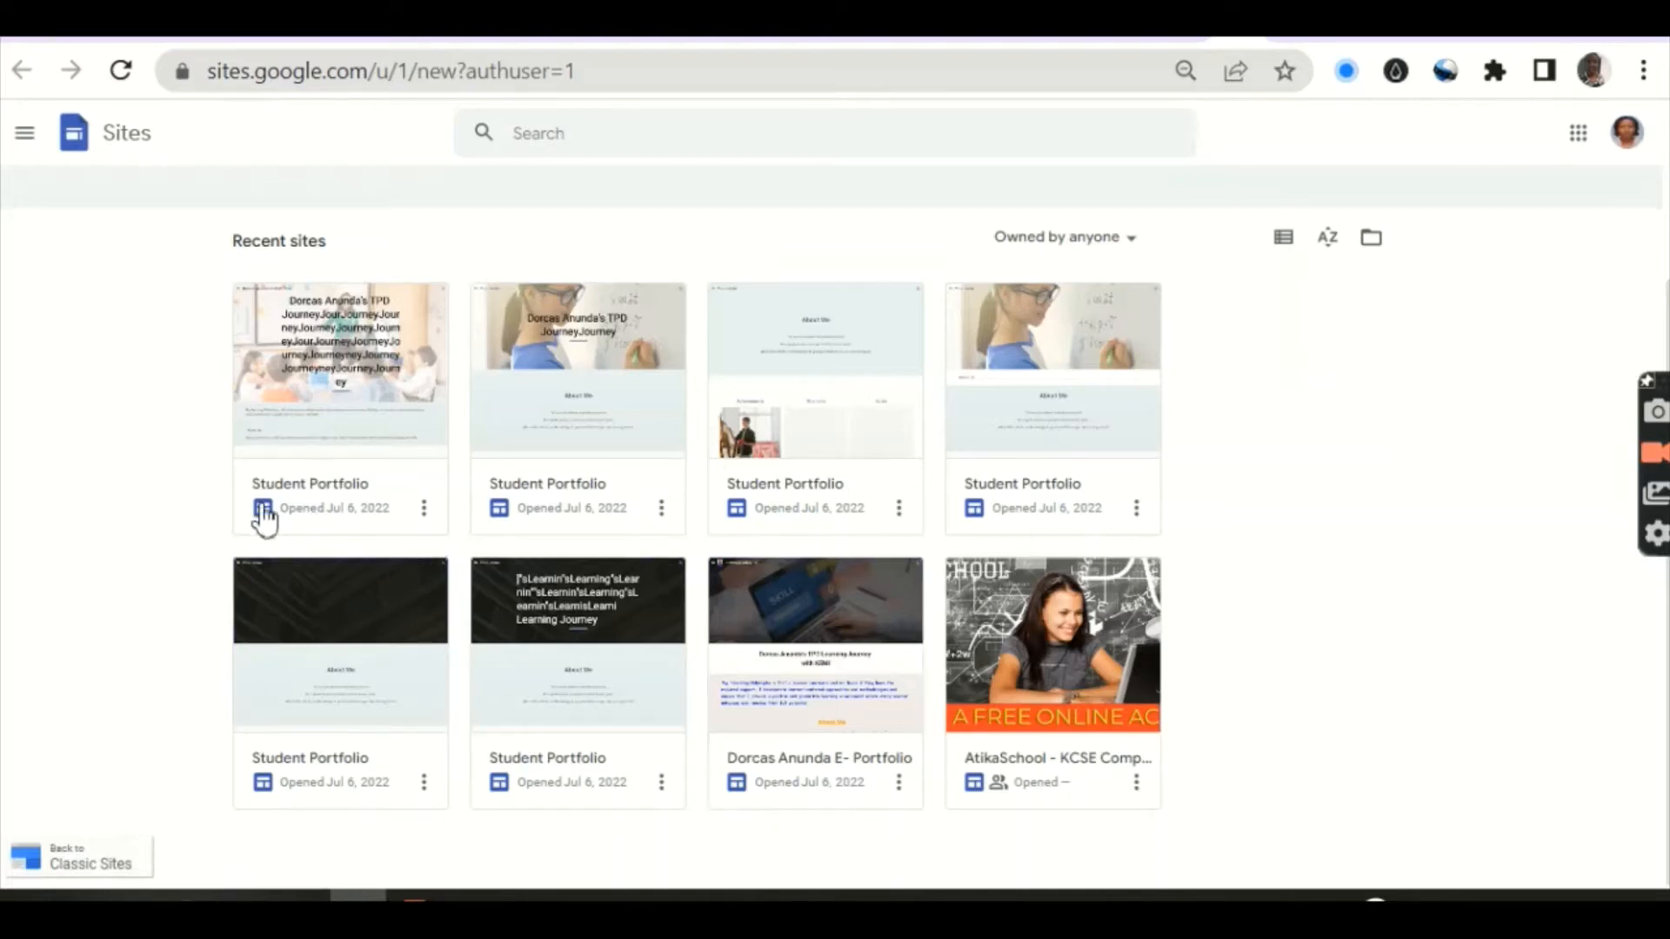
scroll(264, 519, up, 1)
scroll(265, 518, up, 3)
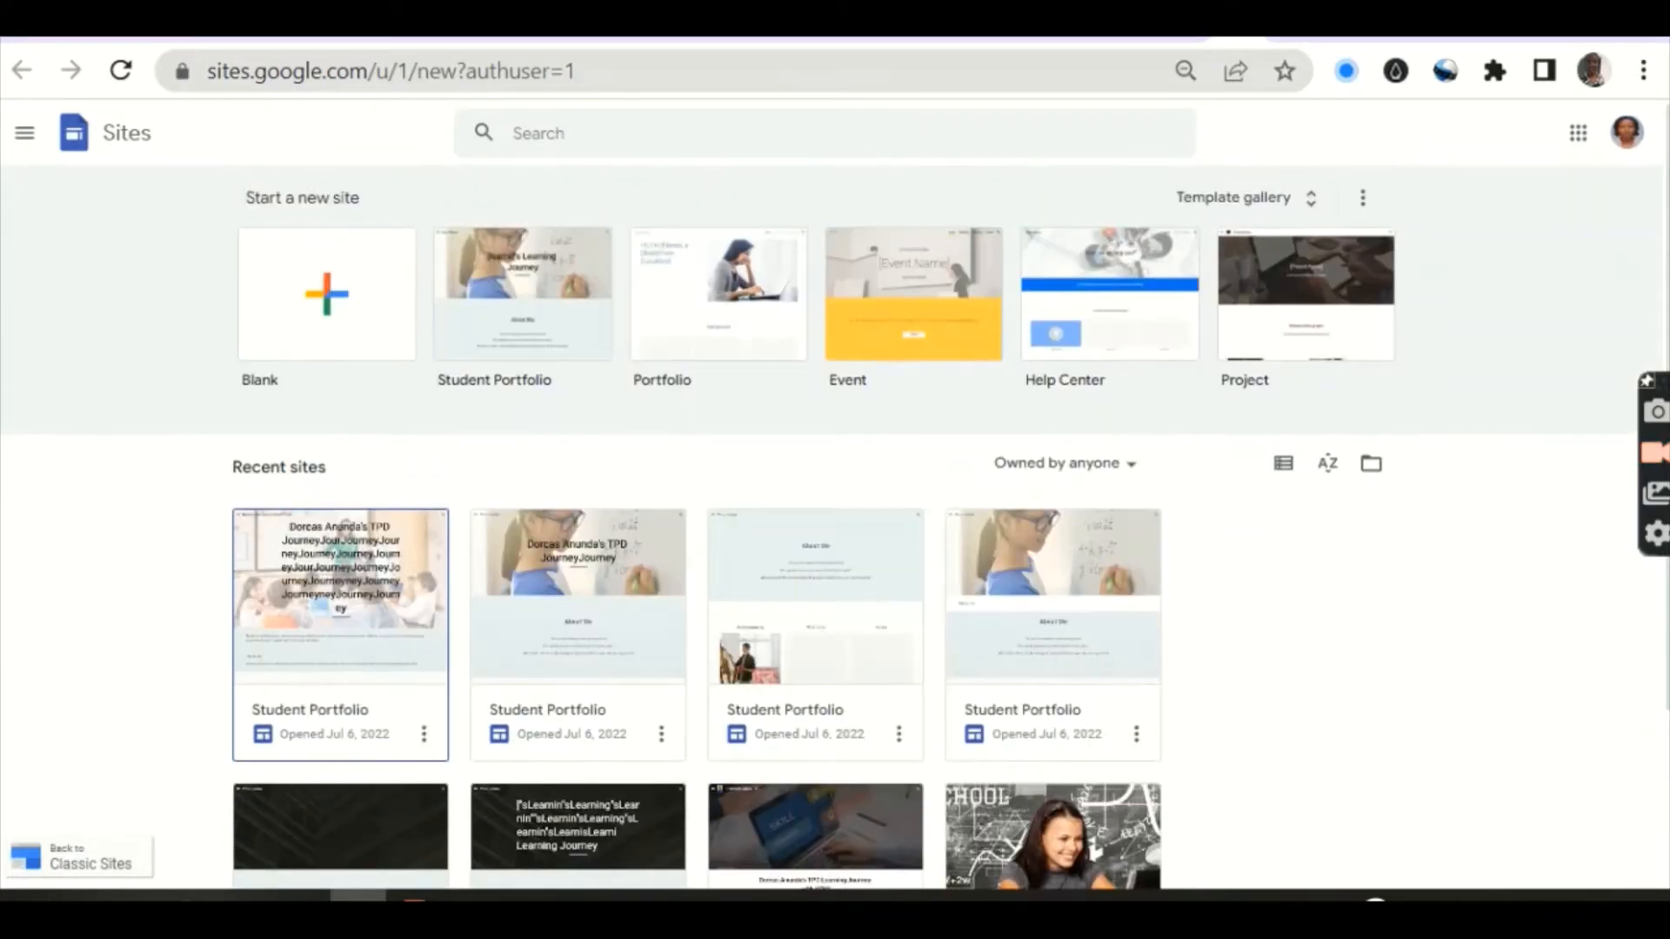
Step: Create a site from the Student Portfolio template in the Template gallery's Education section
click(1205, 202)
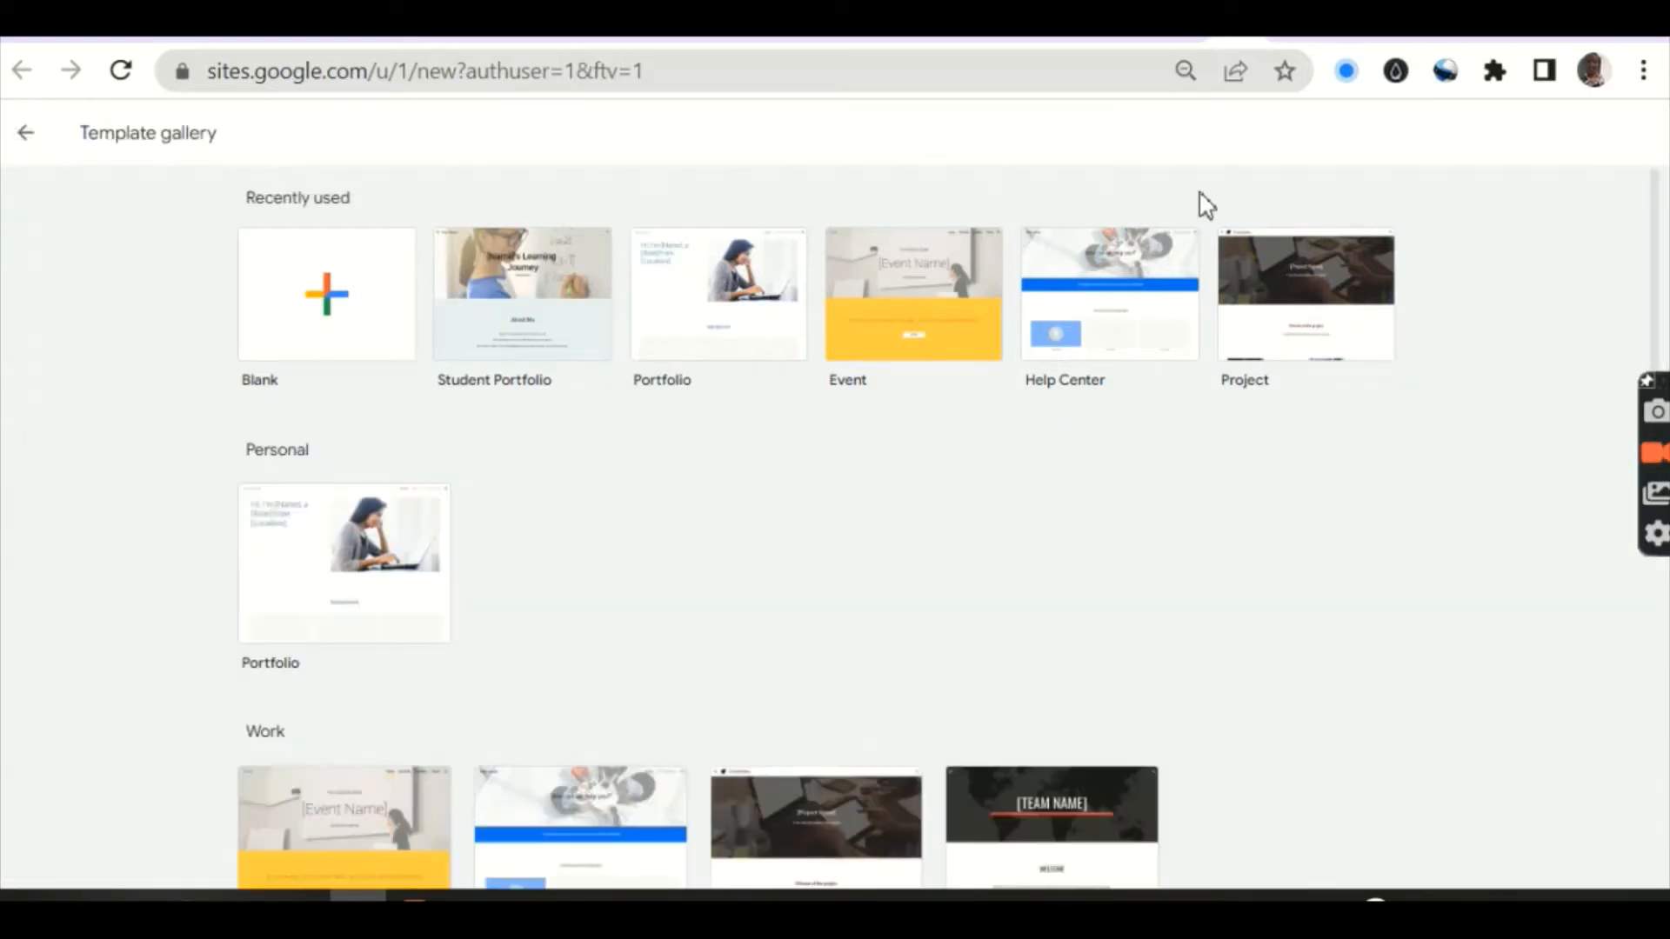
scroll(1040, 447, down, 2)
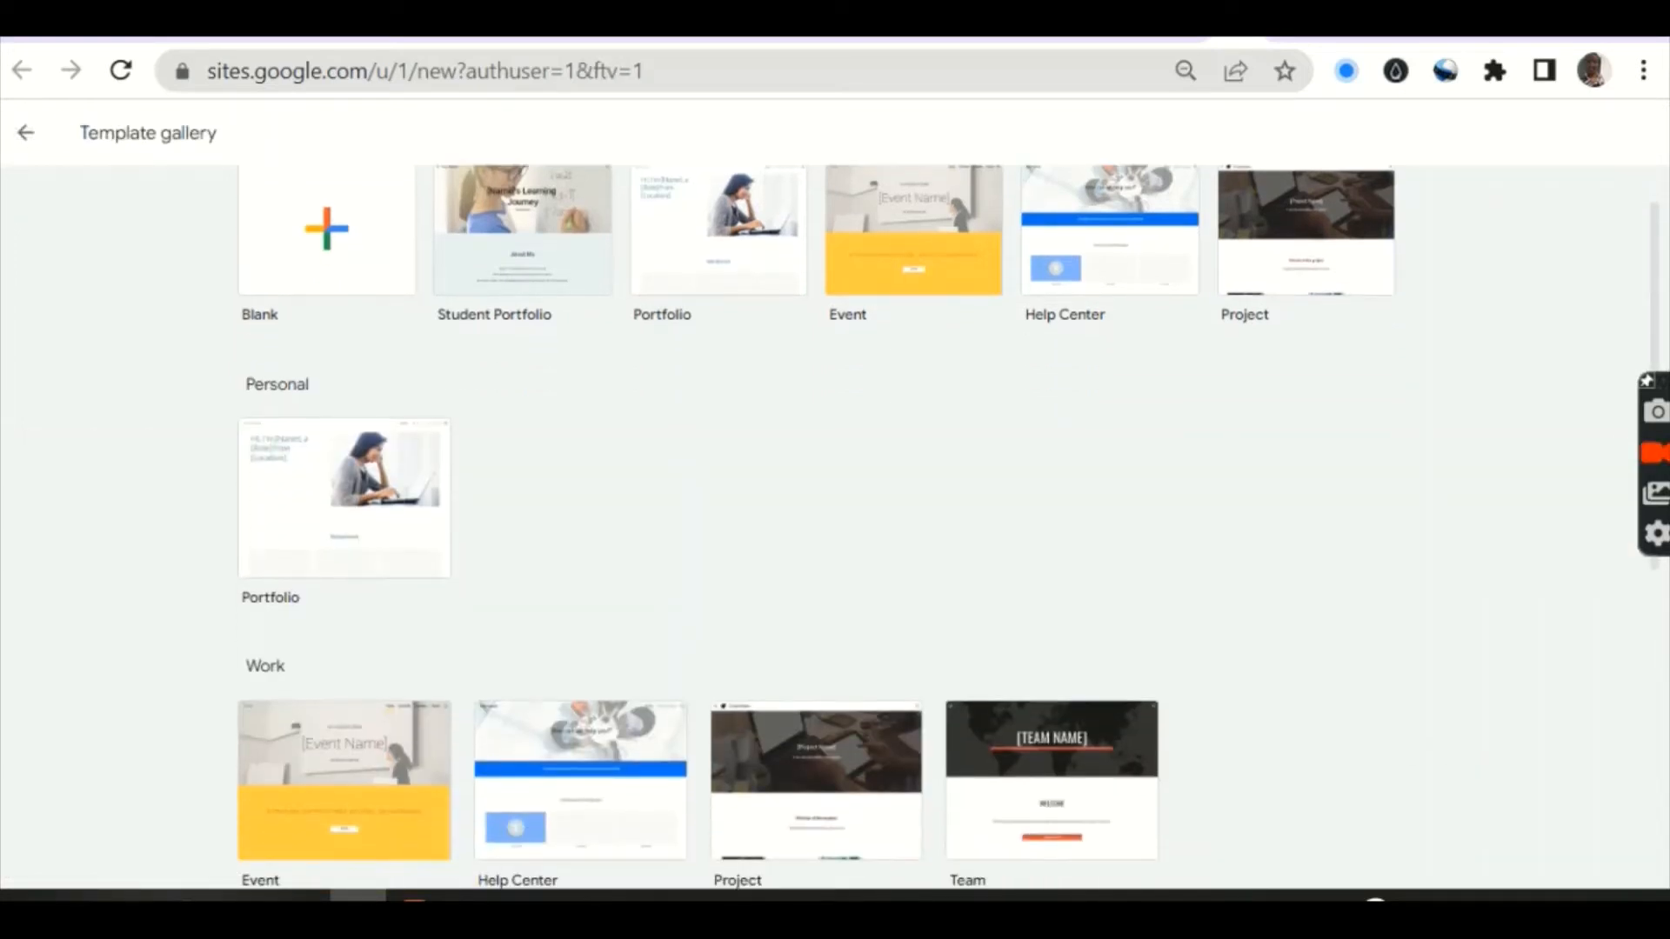
scroll(948, 496, down, 4)
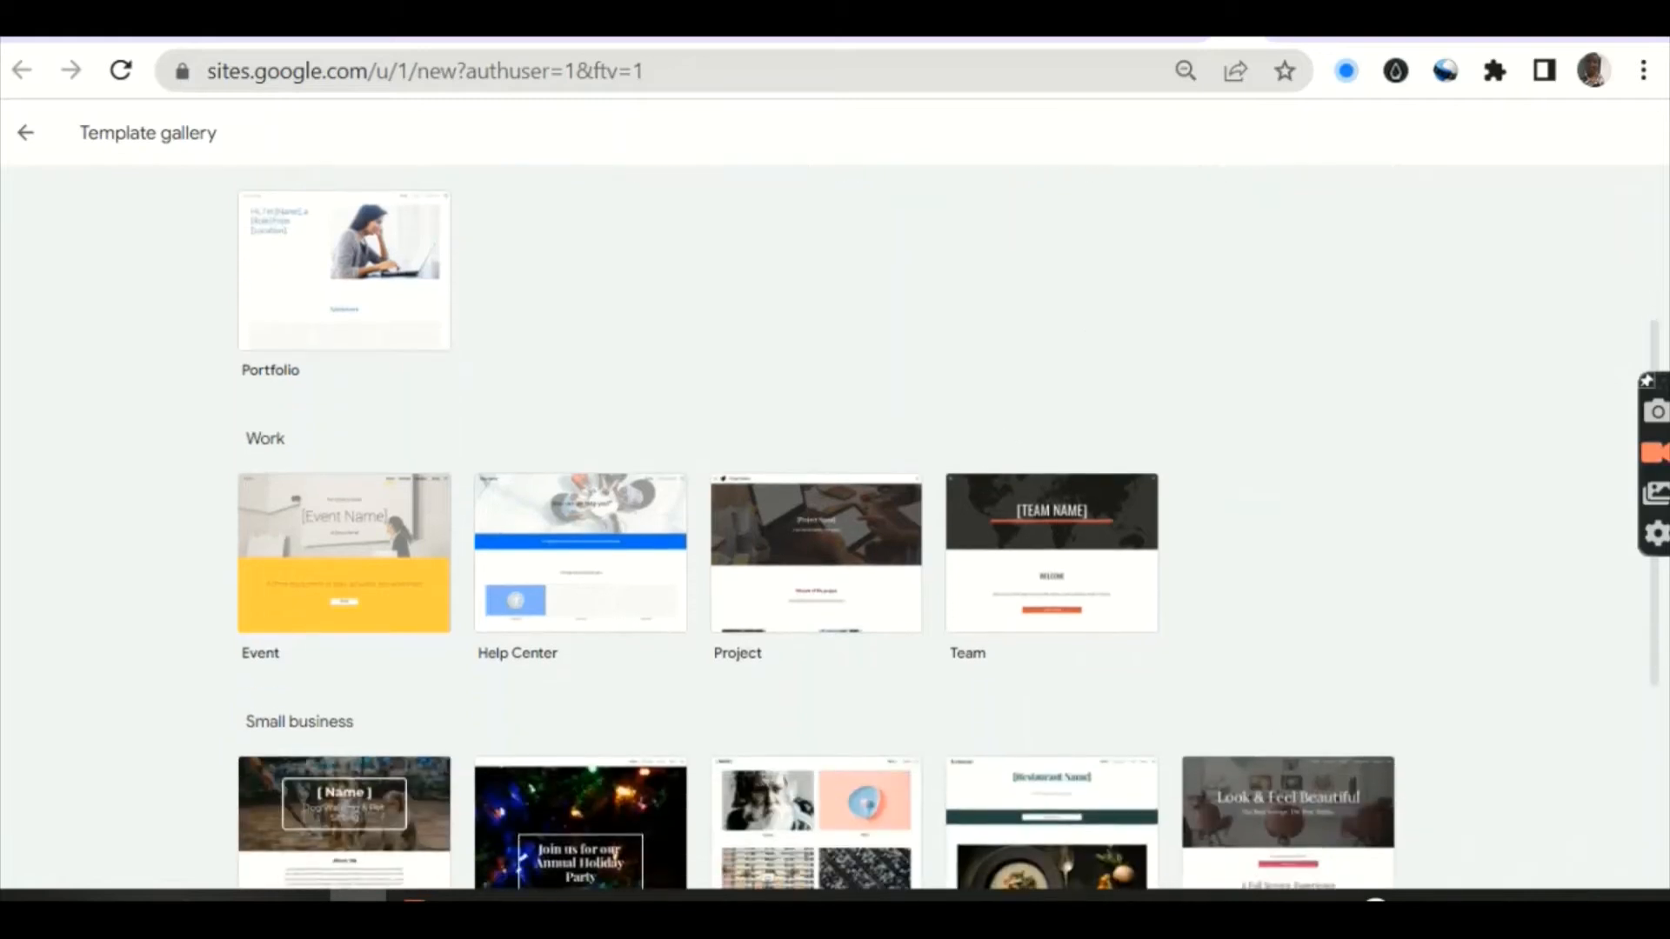
scroll(1196, 648, down, 2)
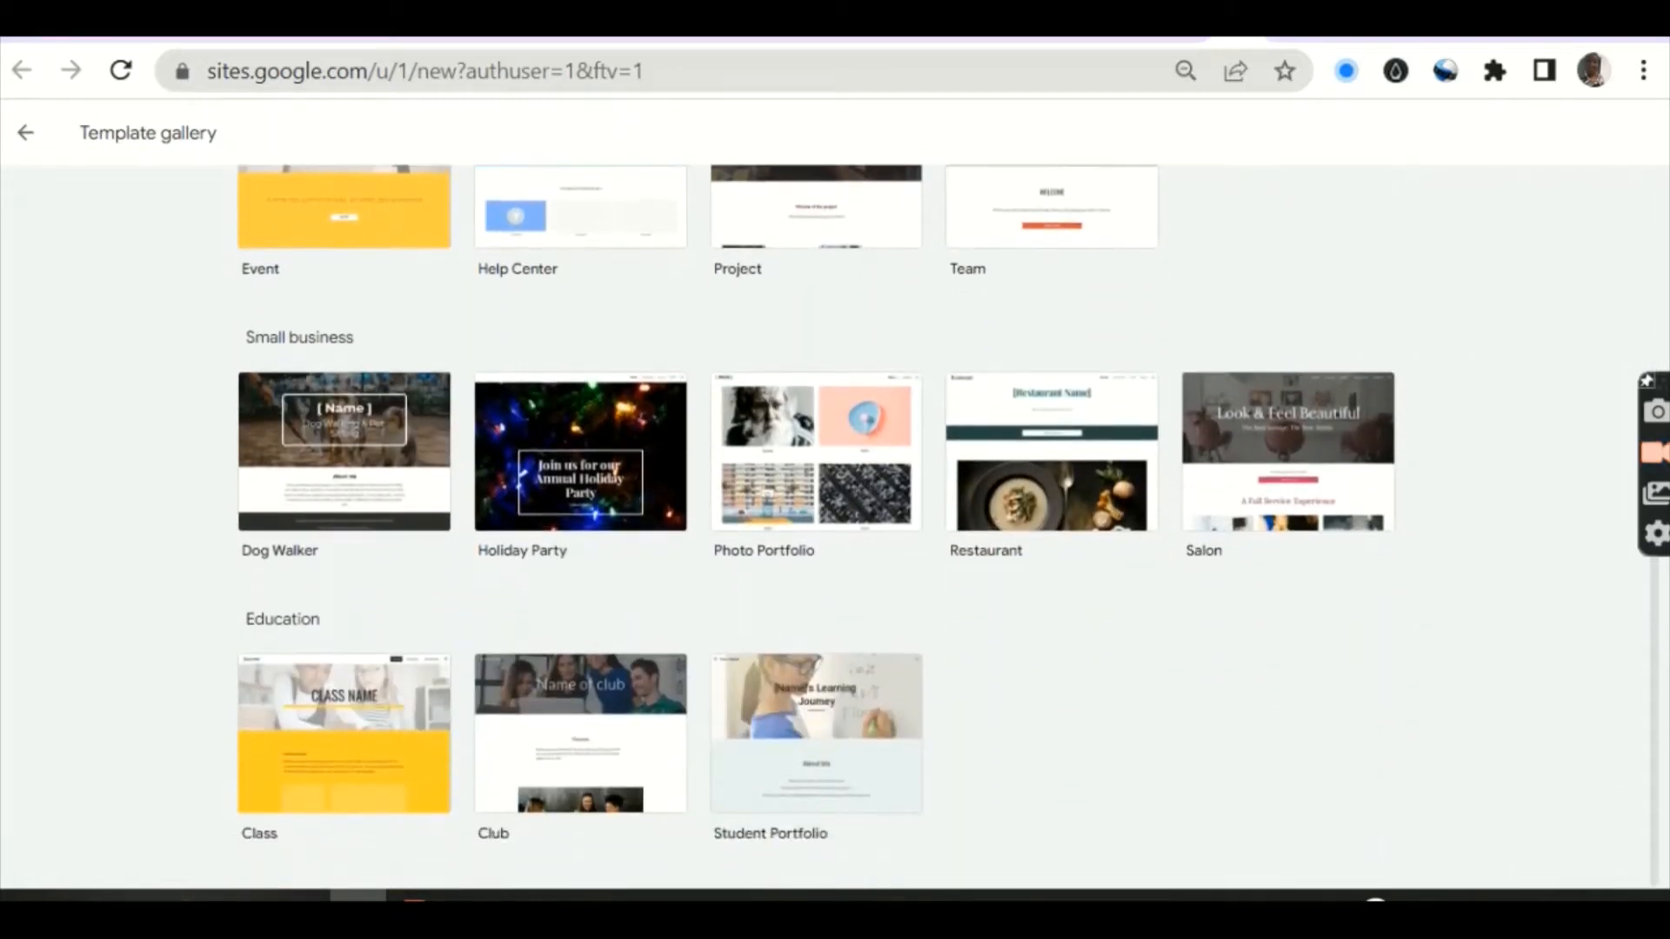
click(788, 726)
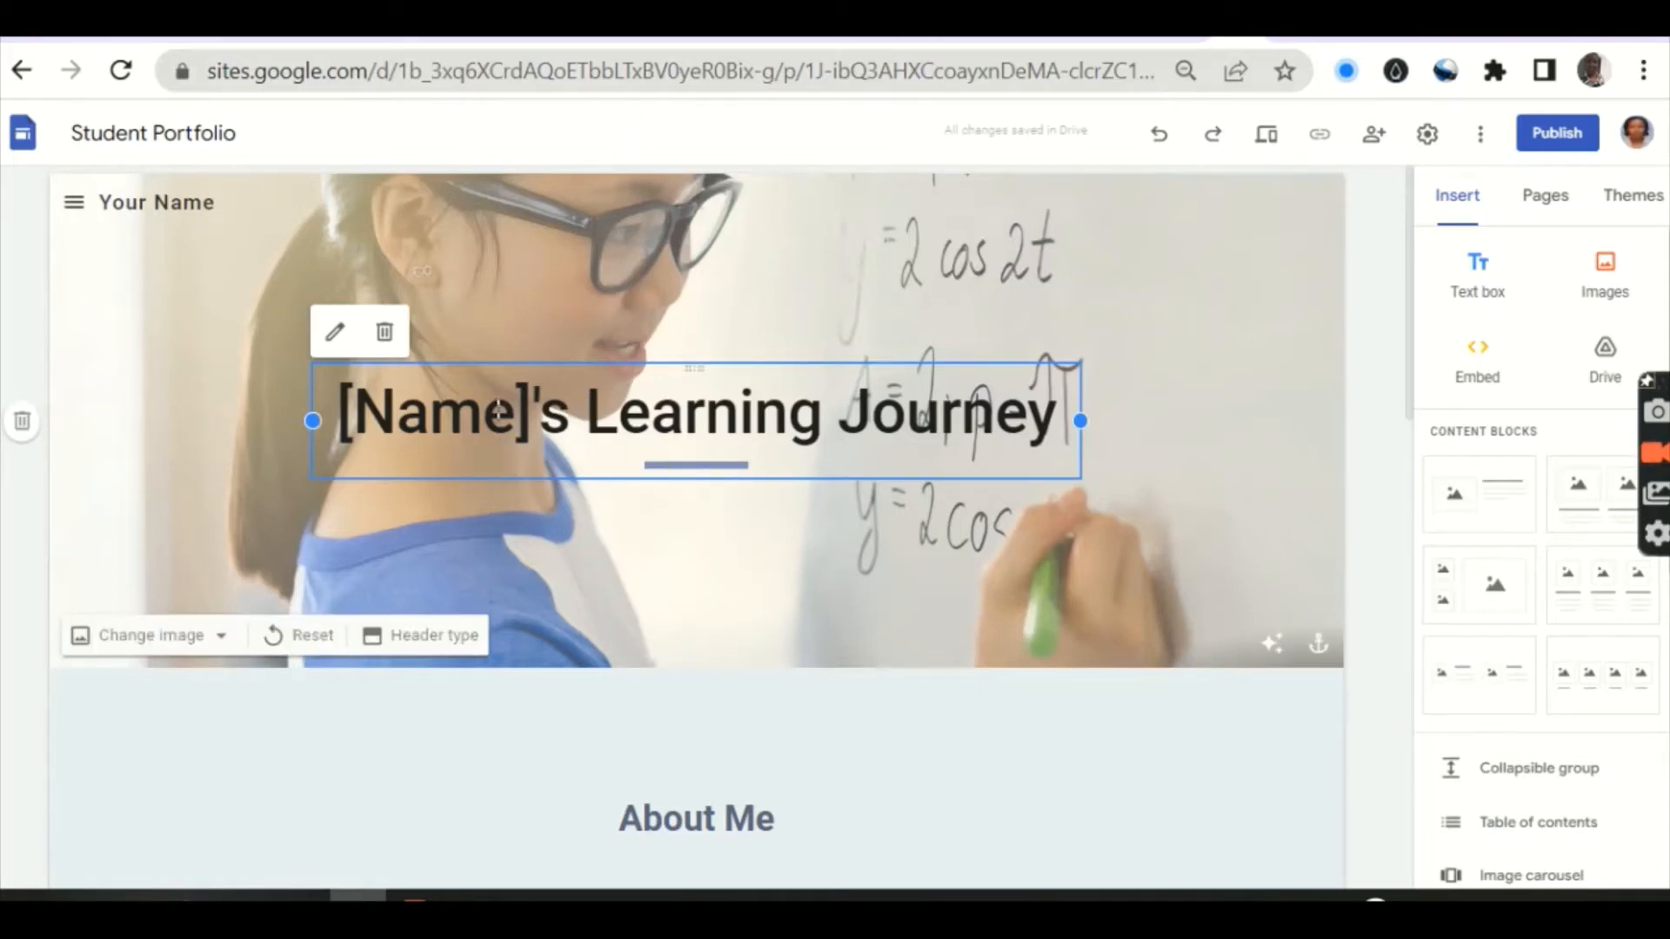
Step: Change the header title to the student's full name followed by "'s Learning Journey"
click(335, 341)
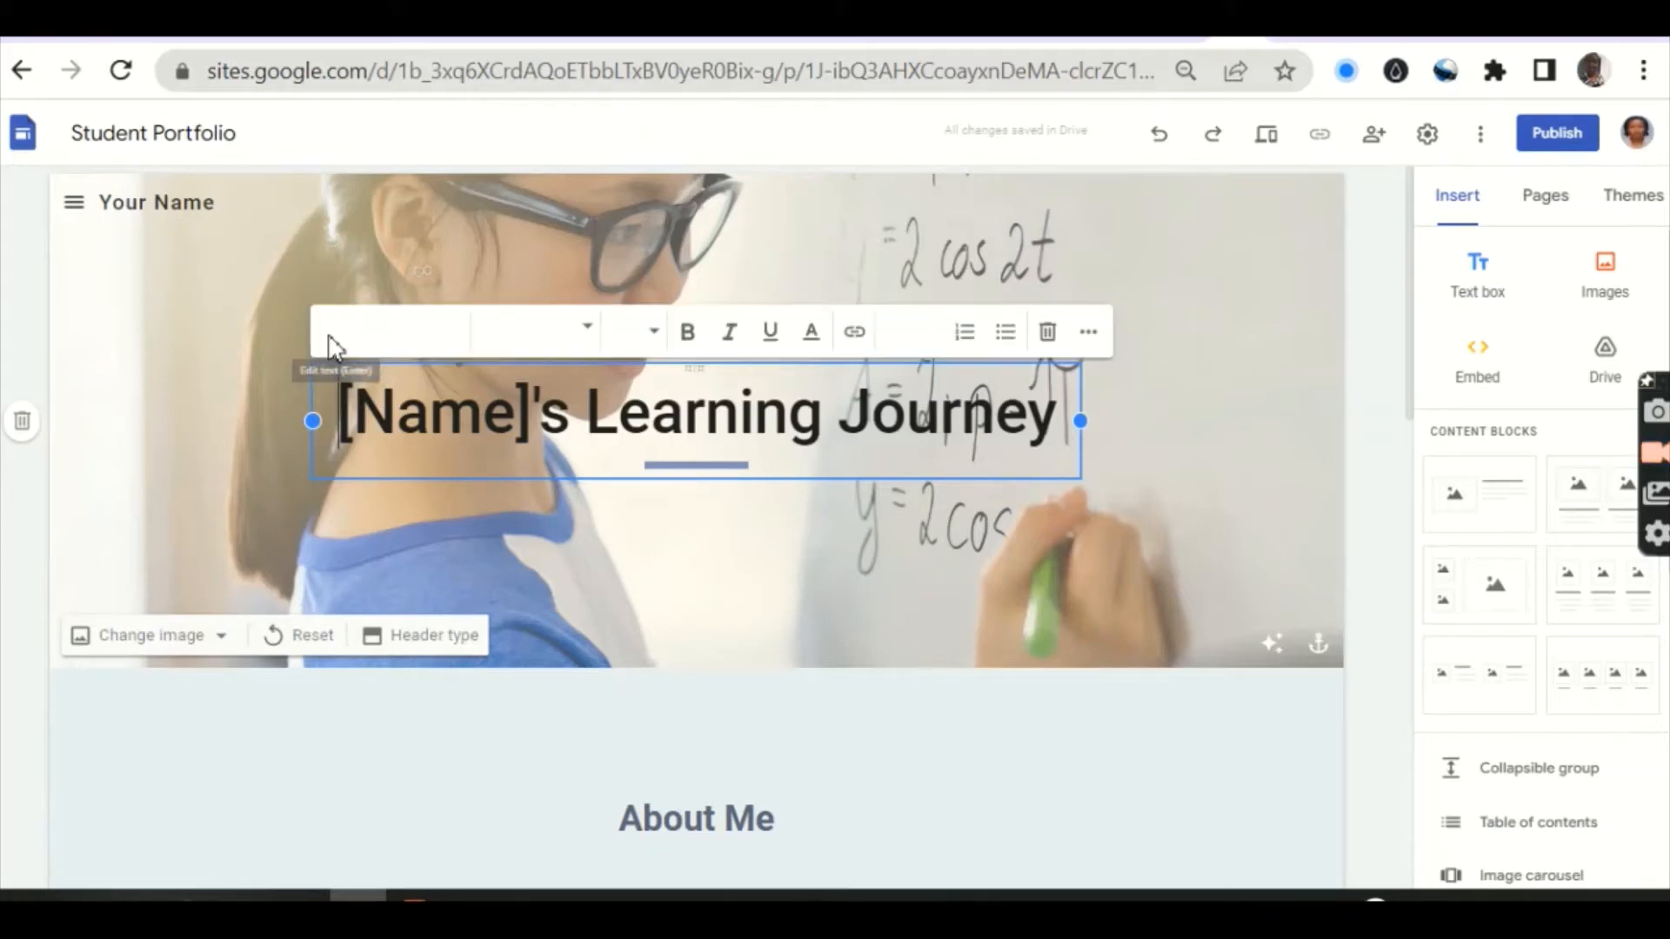
click(533, 409)
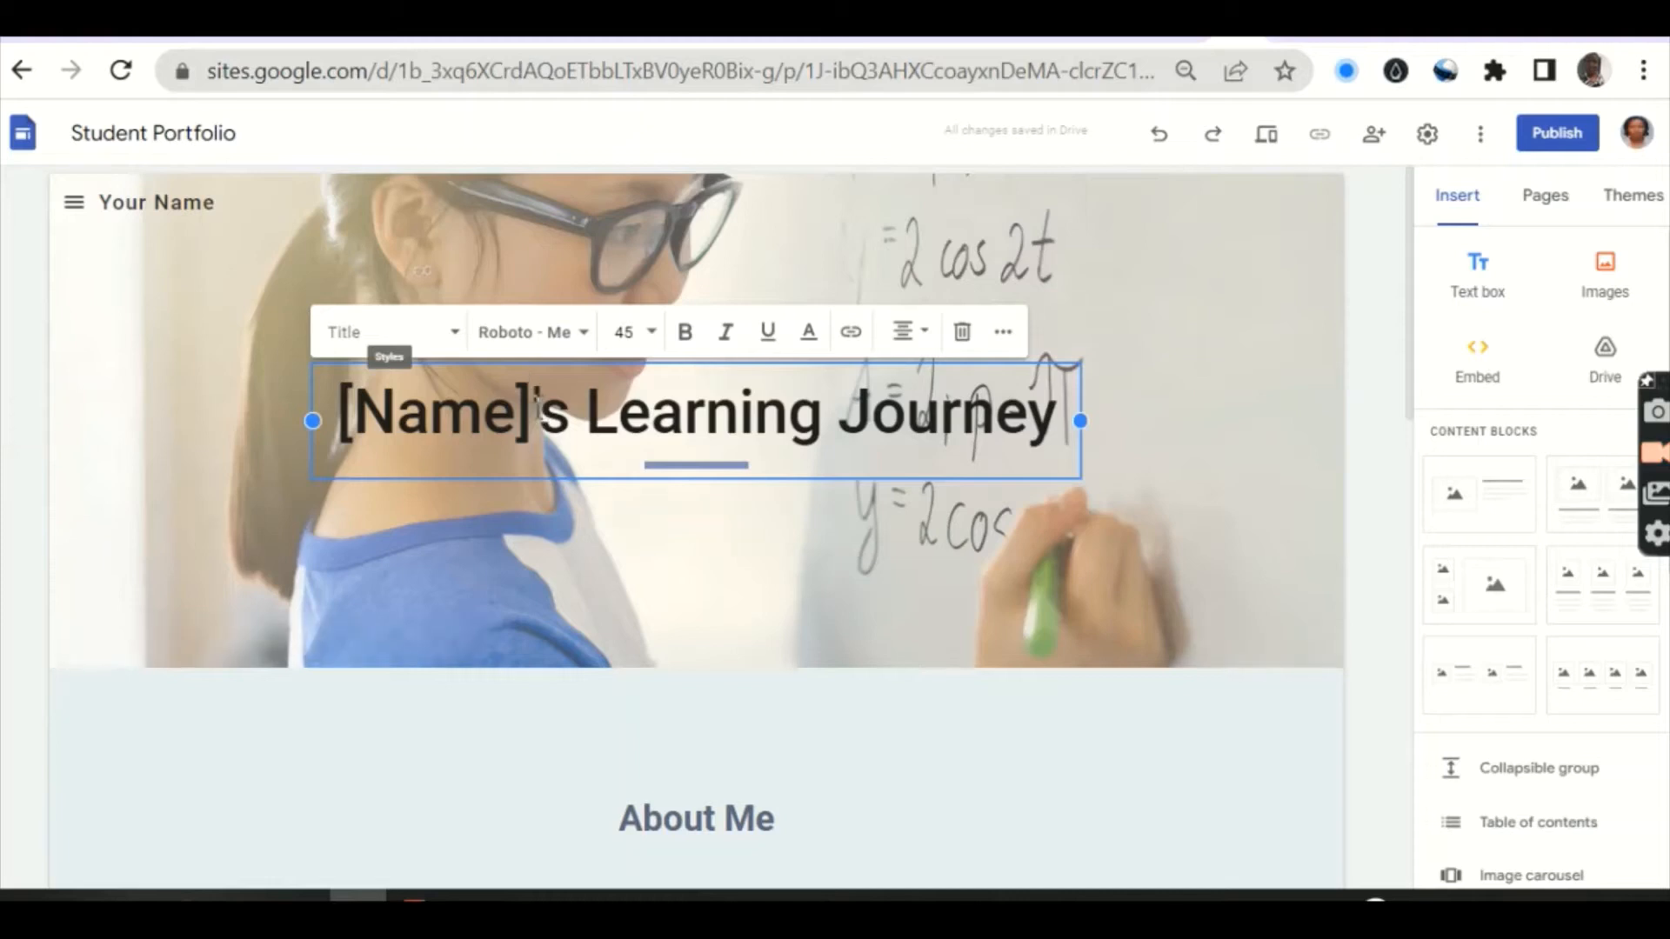
key(BackSpace)
key(BackSpace)
key(BackSpace)
key(BackSpace)
key(BackSpace)
key(BackSpace)
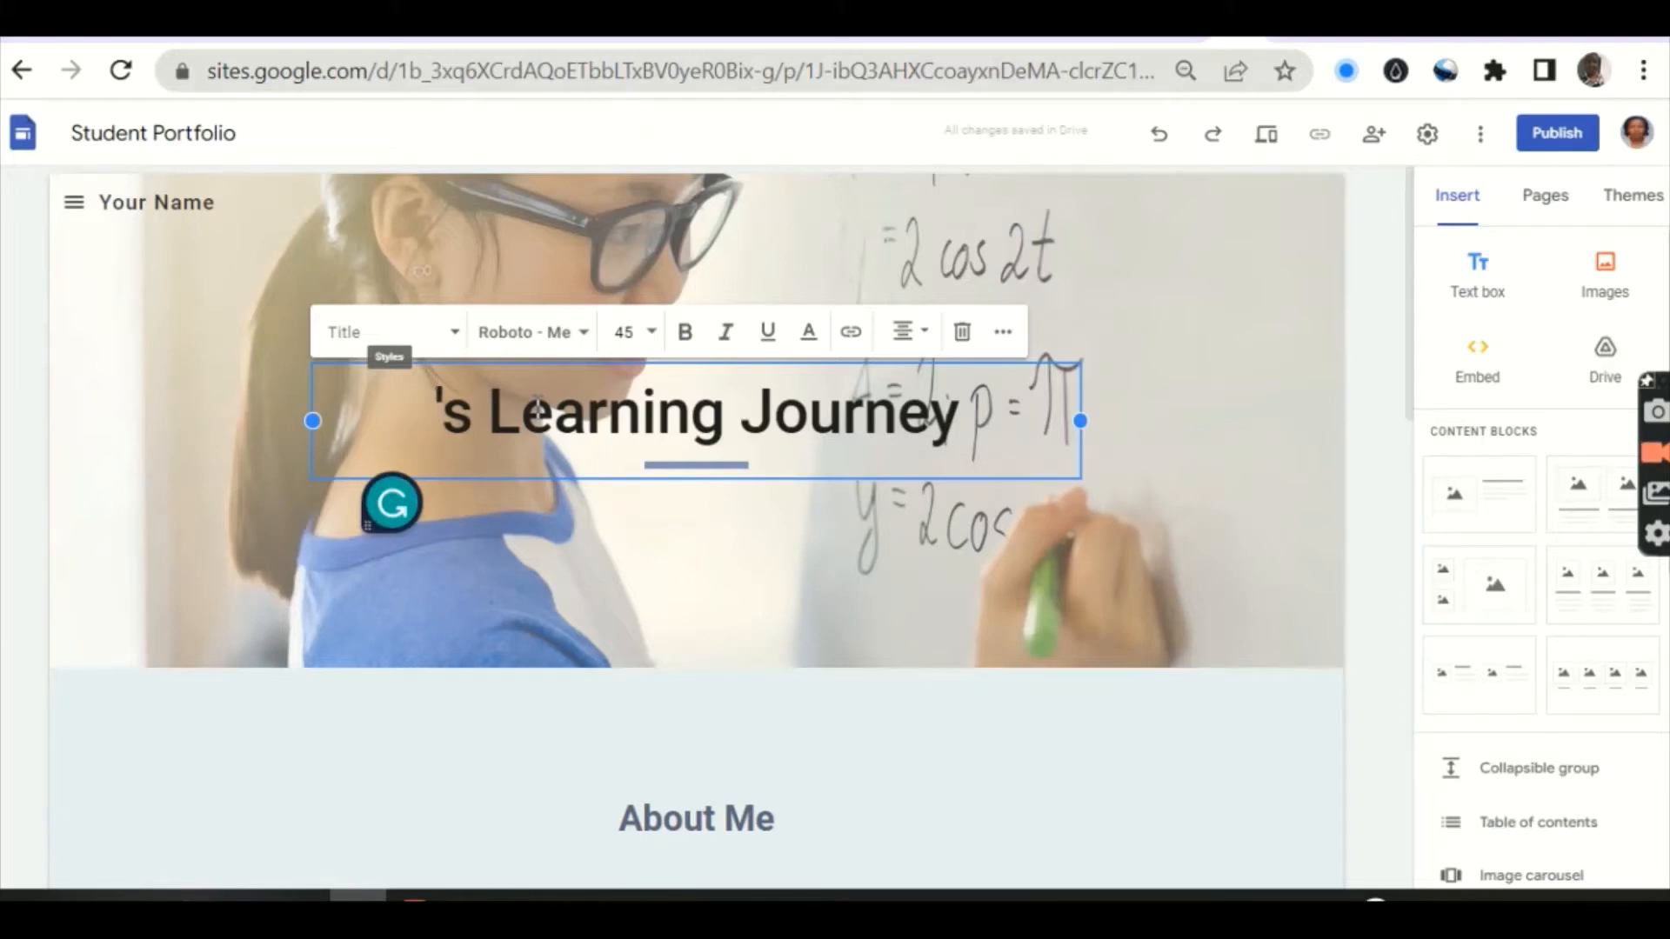
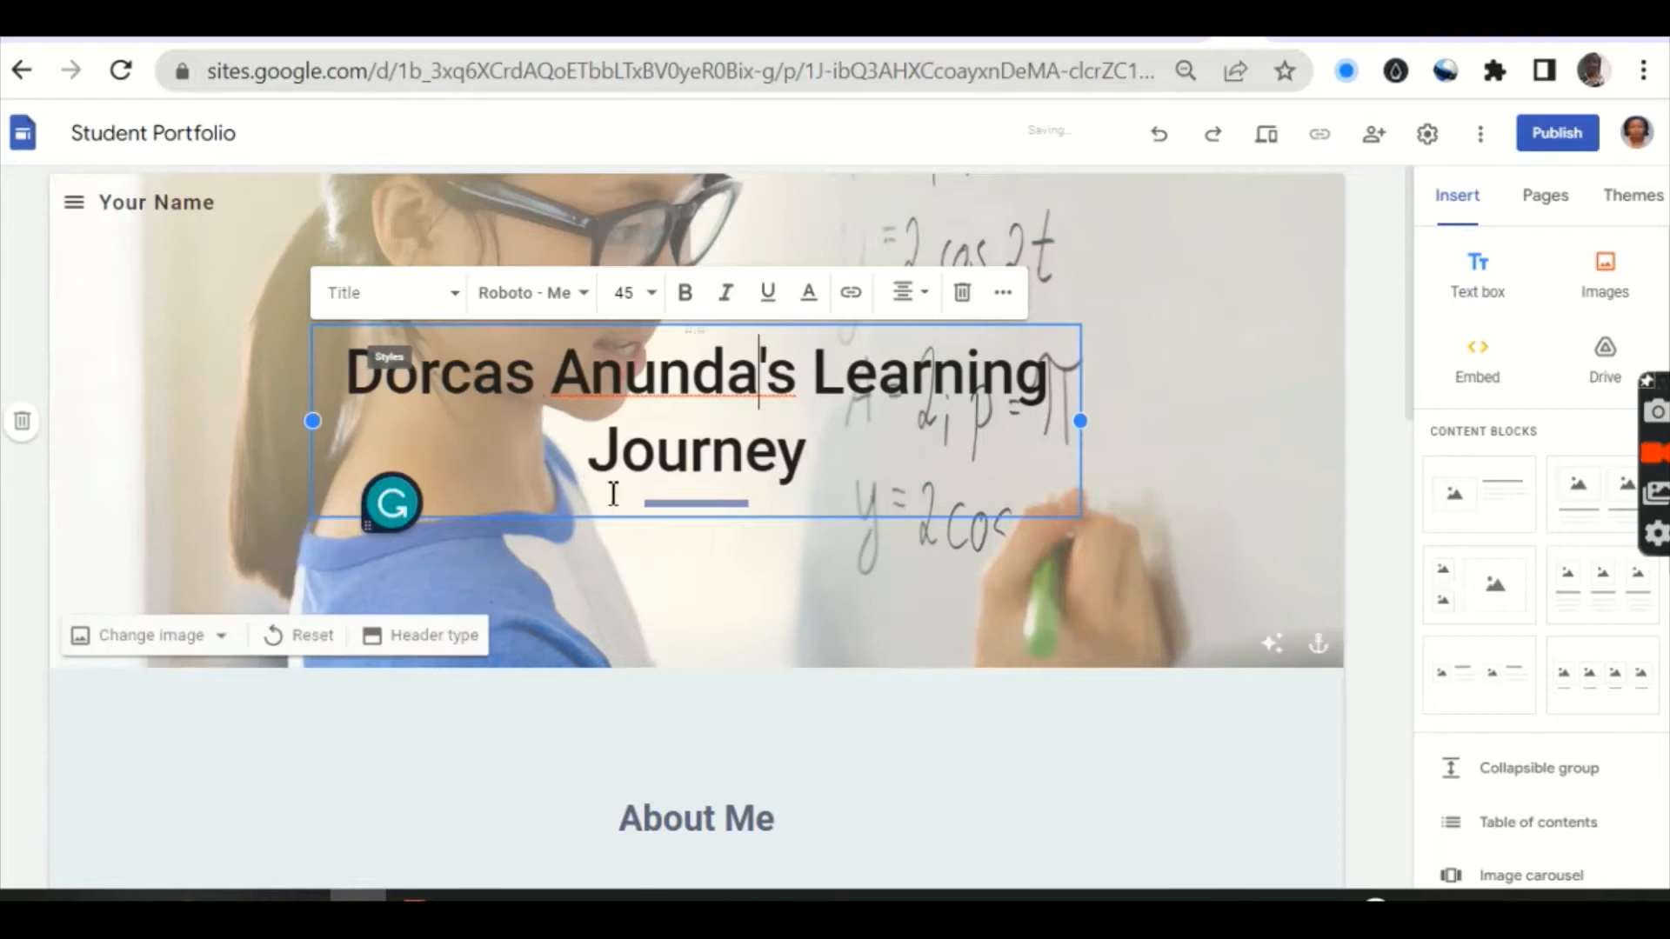
click(801, 470)
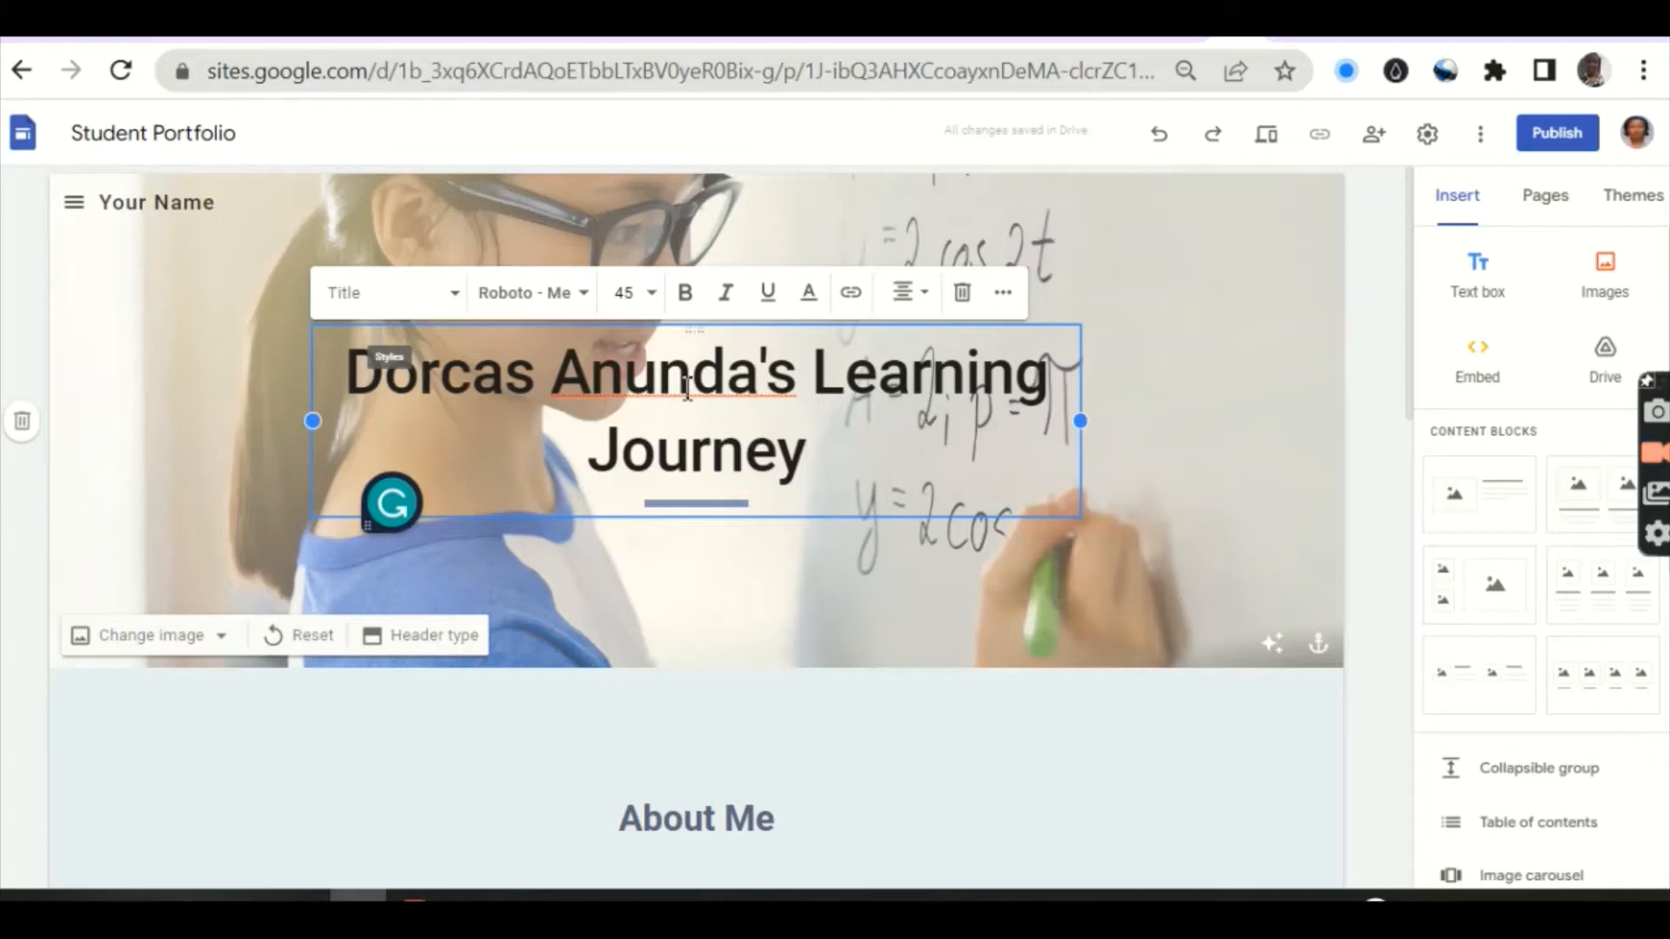
click(1131, 488)
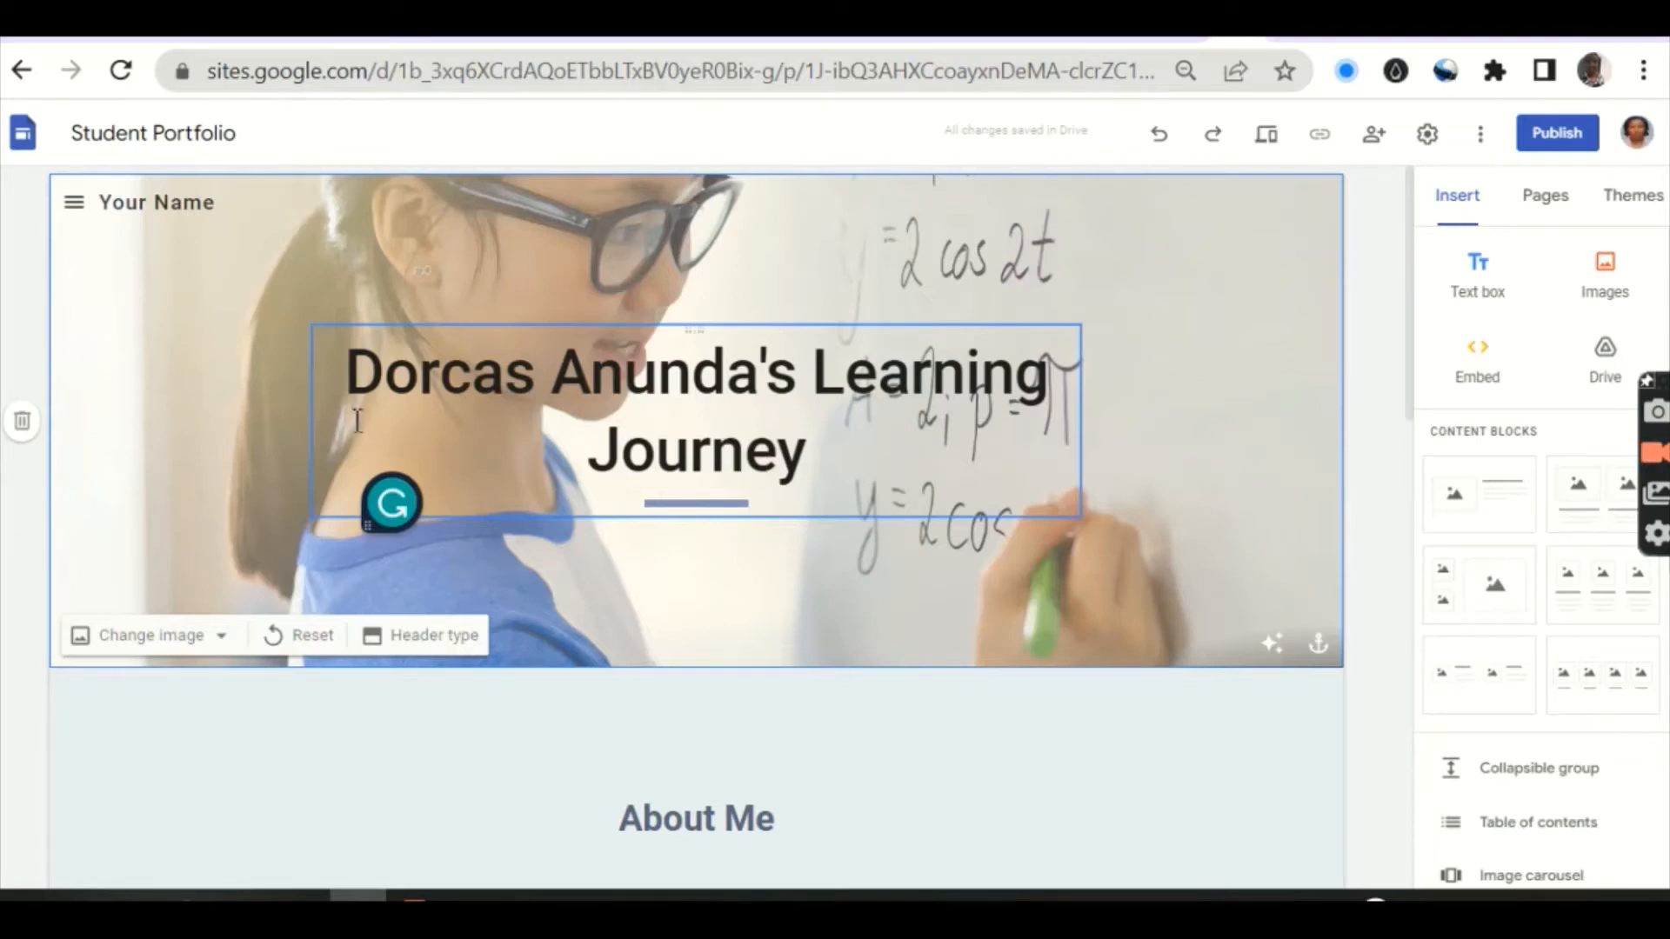
Step: Rename the site from 'Your Name' to the student's name followed by 'E -PORTFOLIO'
click(228, 206)
key(BackSpace)
key(BackSpace)
key(BackSpace)
key(BackSpace)
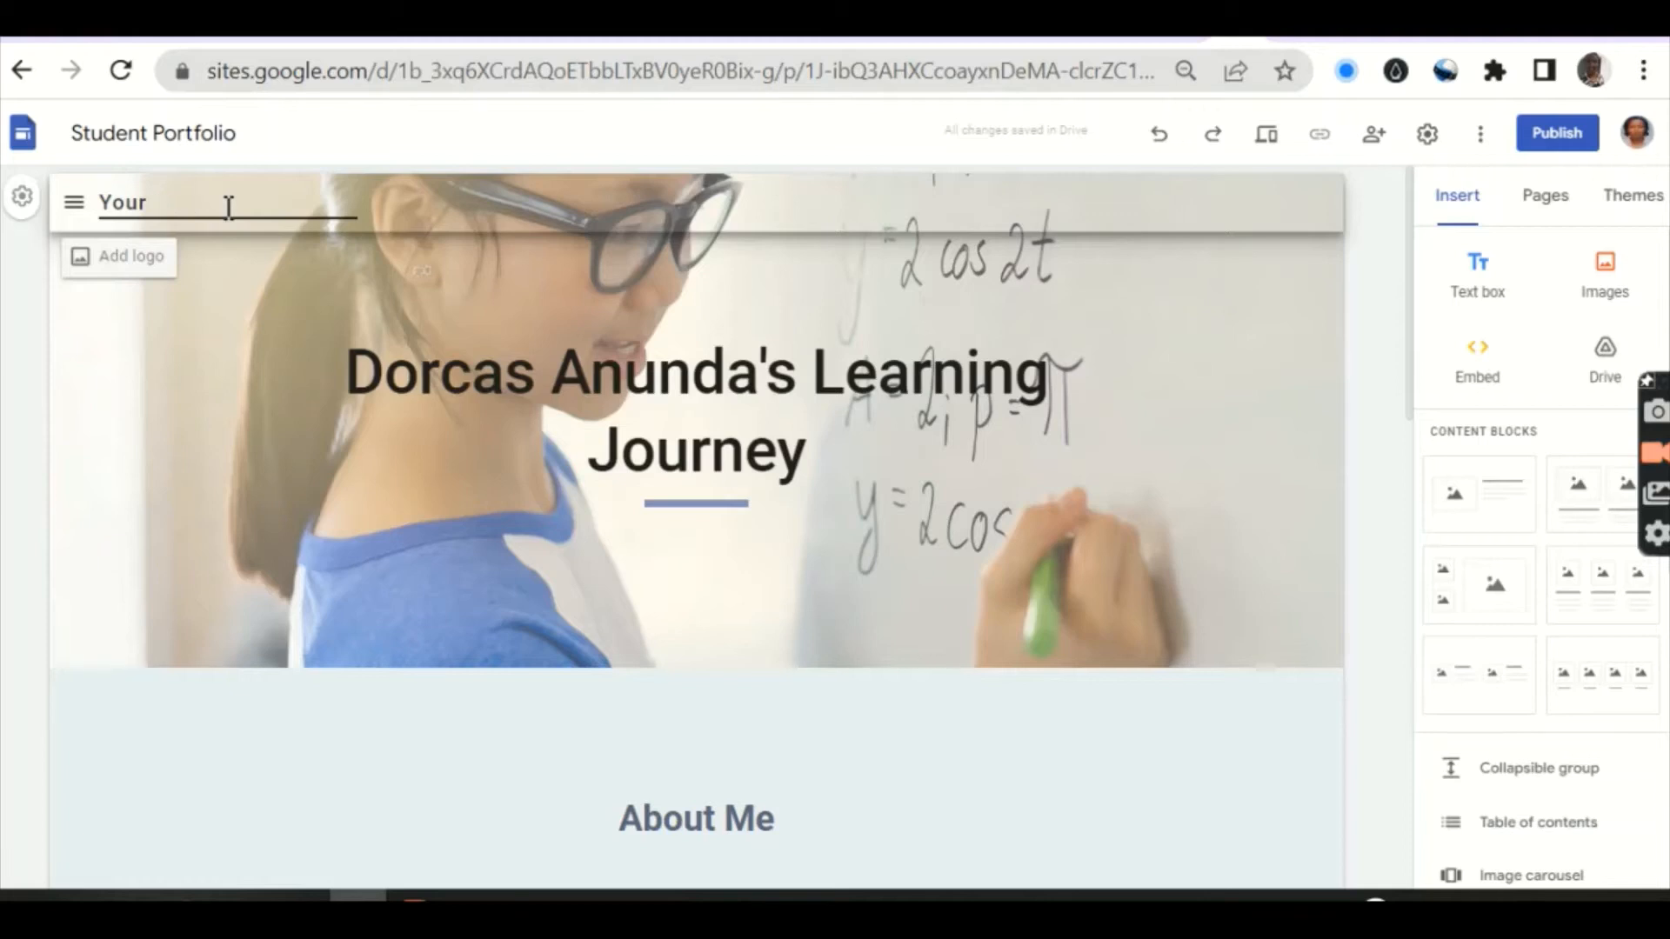
key(BackSpace)
key(BackSpace)
key(BackSpace)
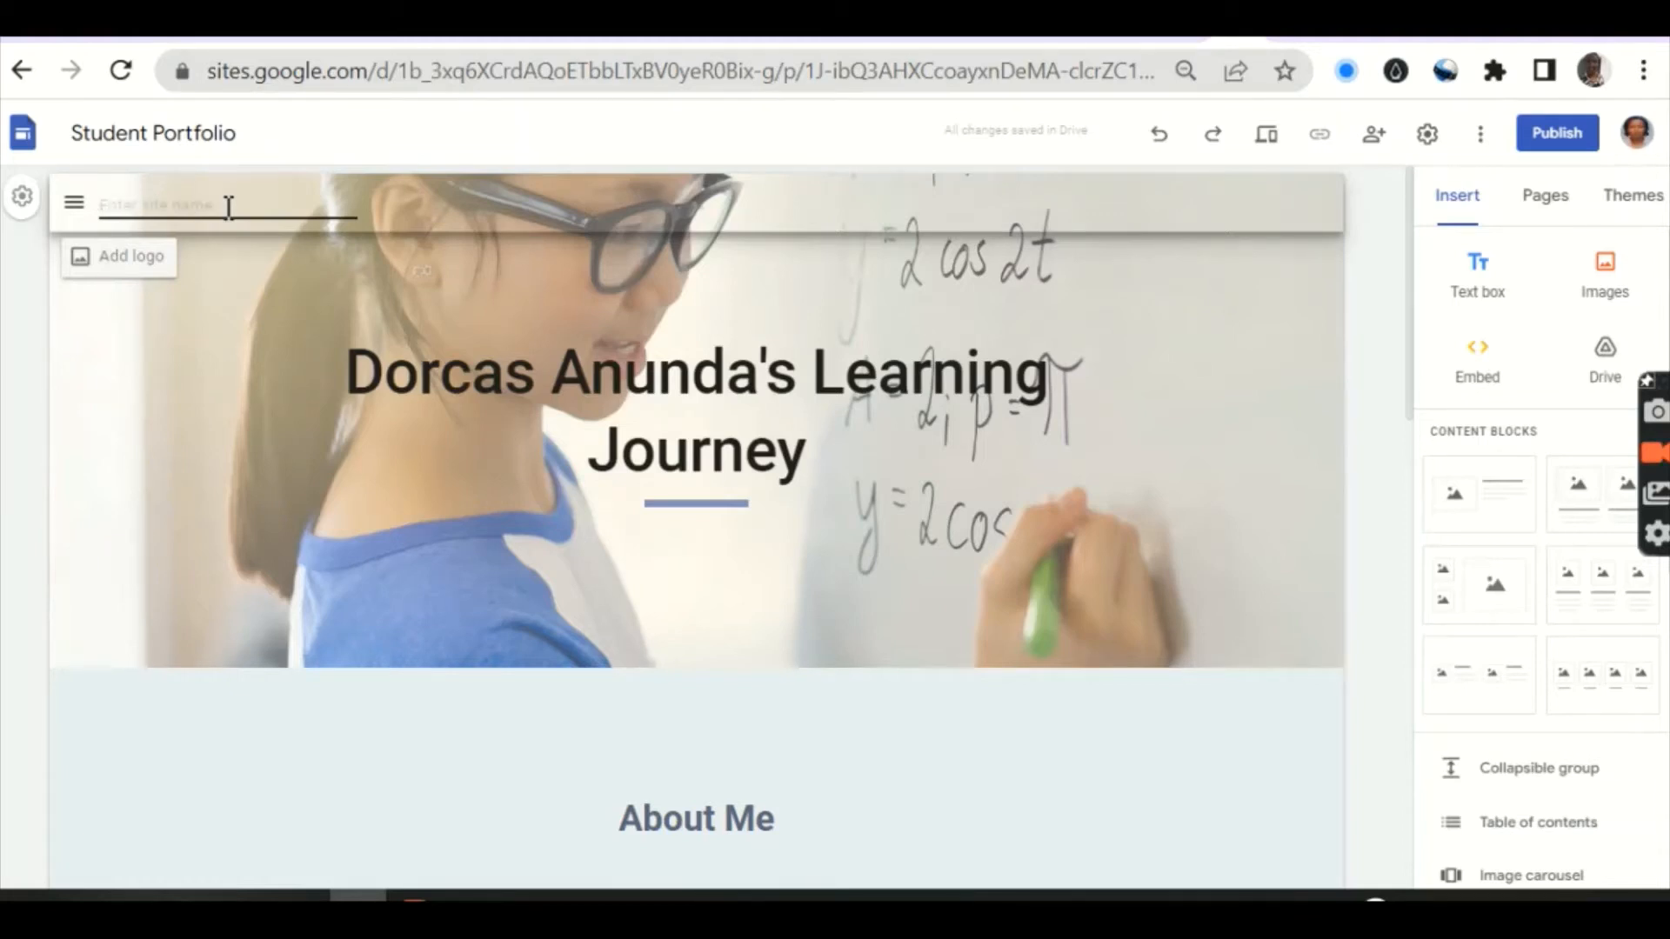
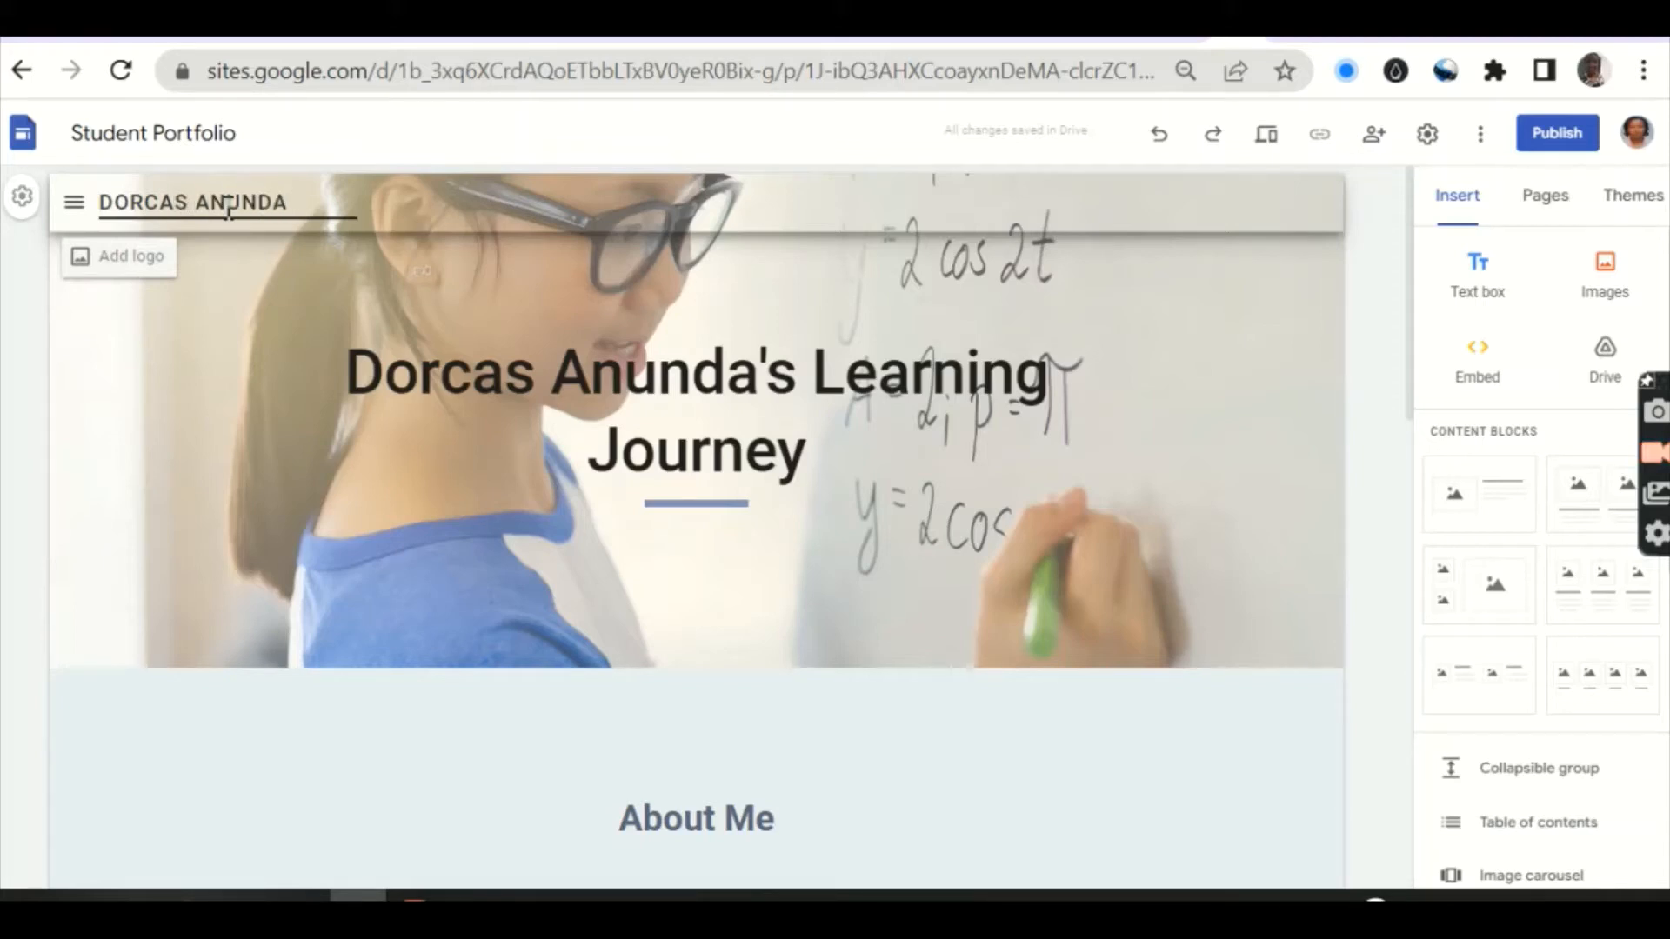
text( E -PORTFOLIO)
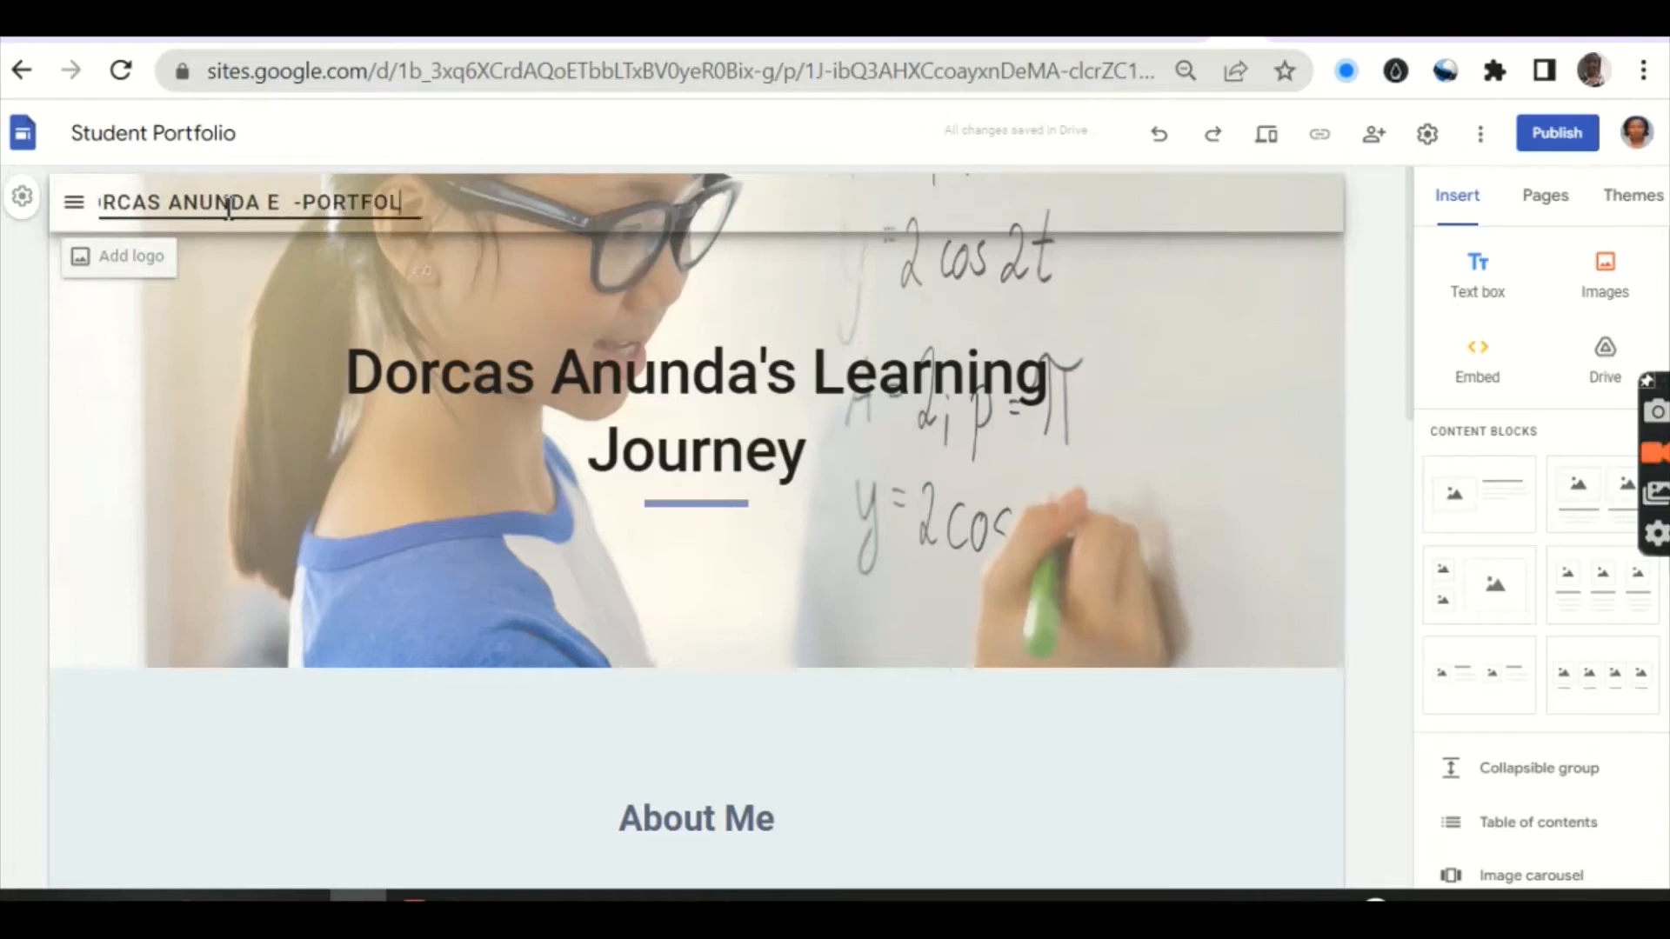
click(170, 379)
mouse_move(213, 199)
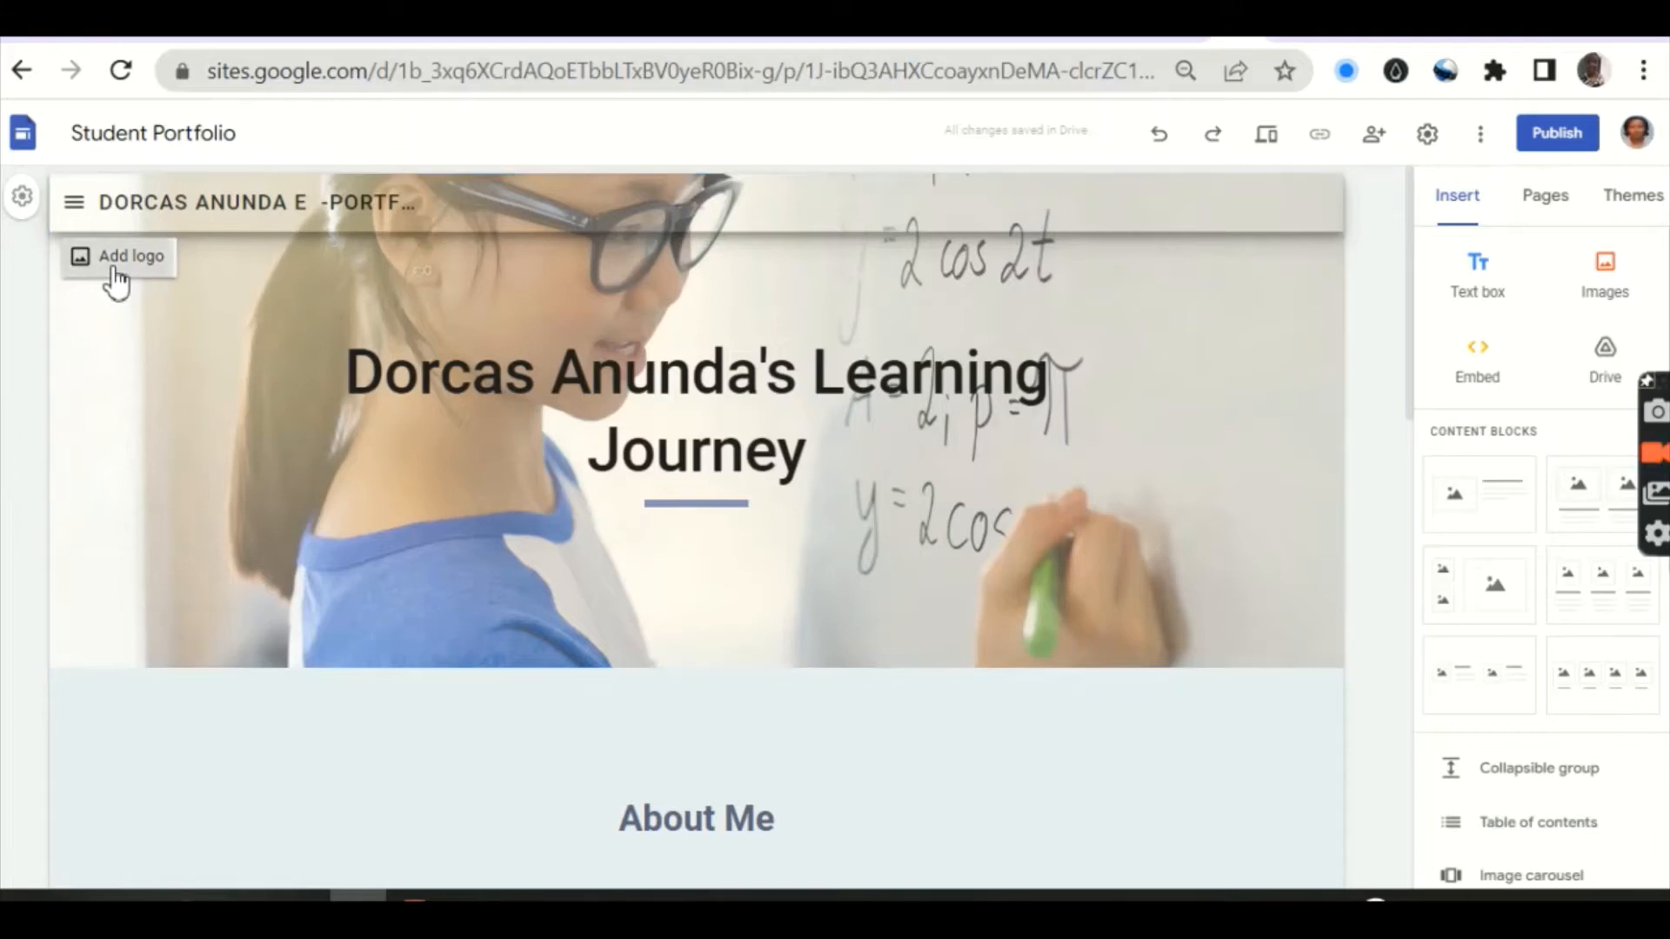
Step: Upload the student's portrait photo as the site logo through Brand images, then close Settings
click(116, 278)
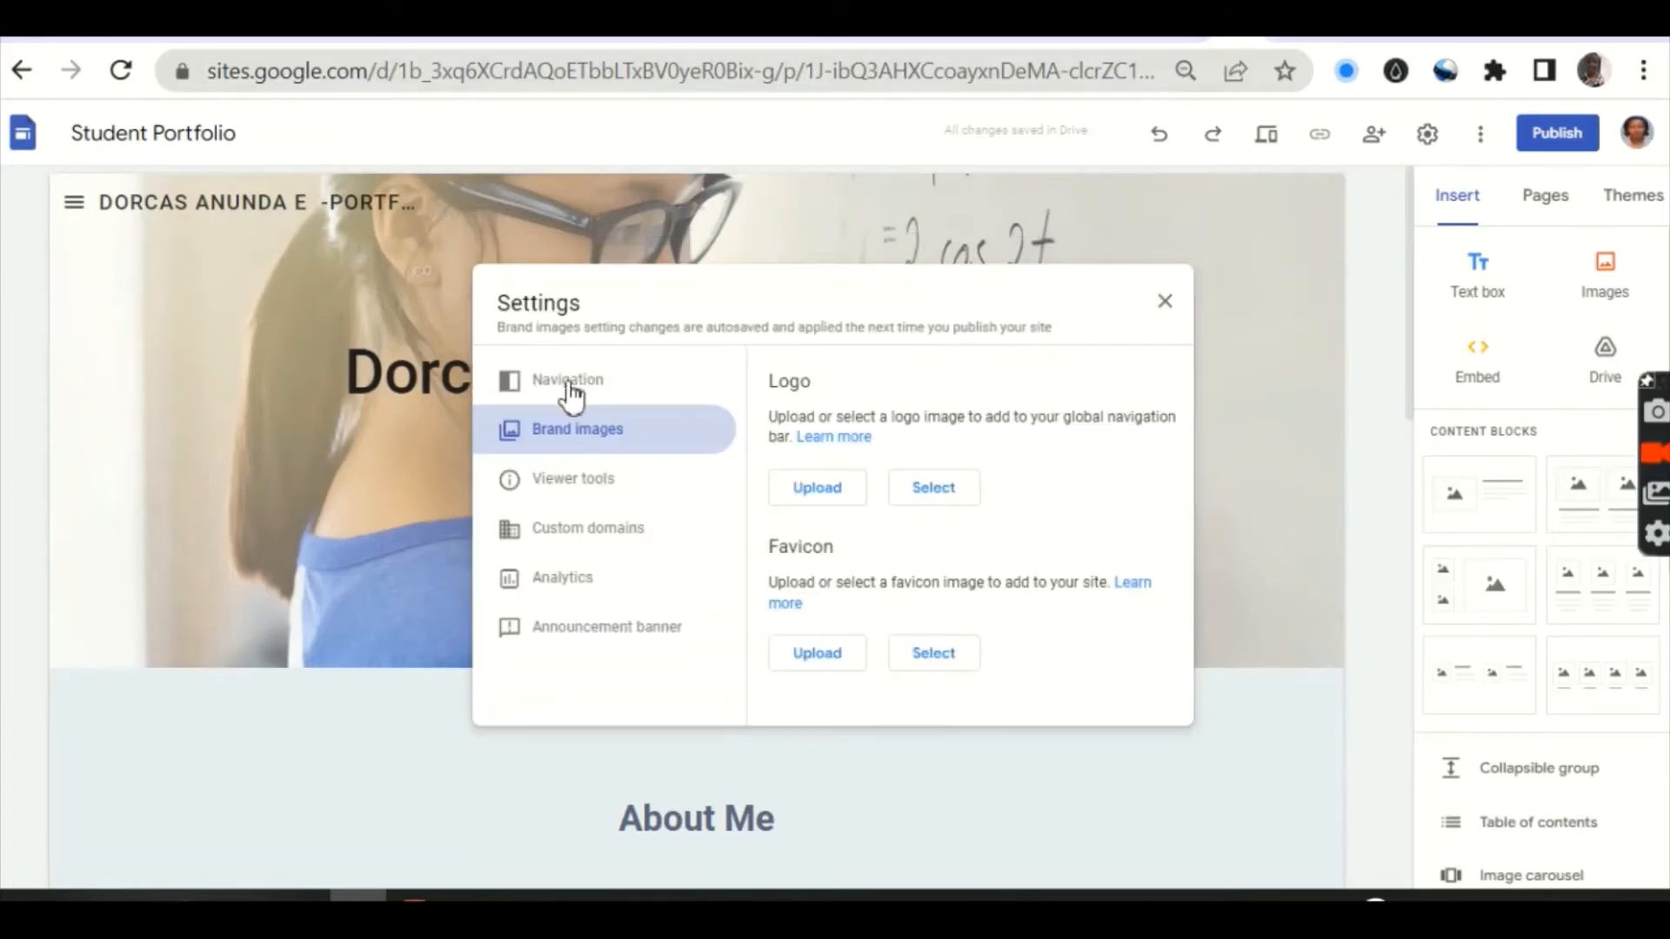
click(815, 489)
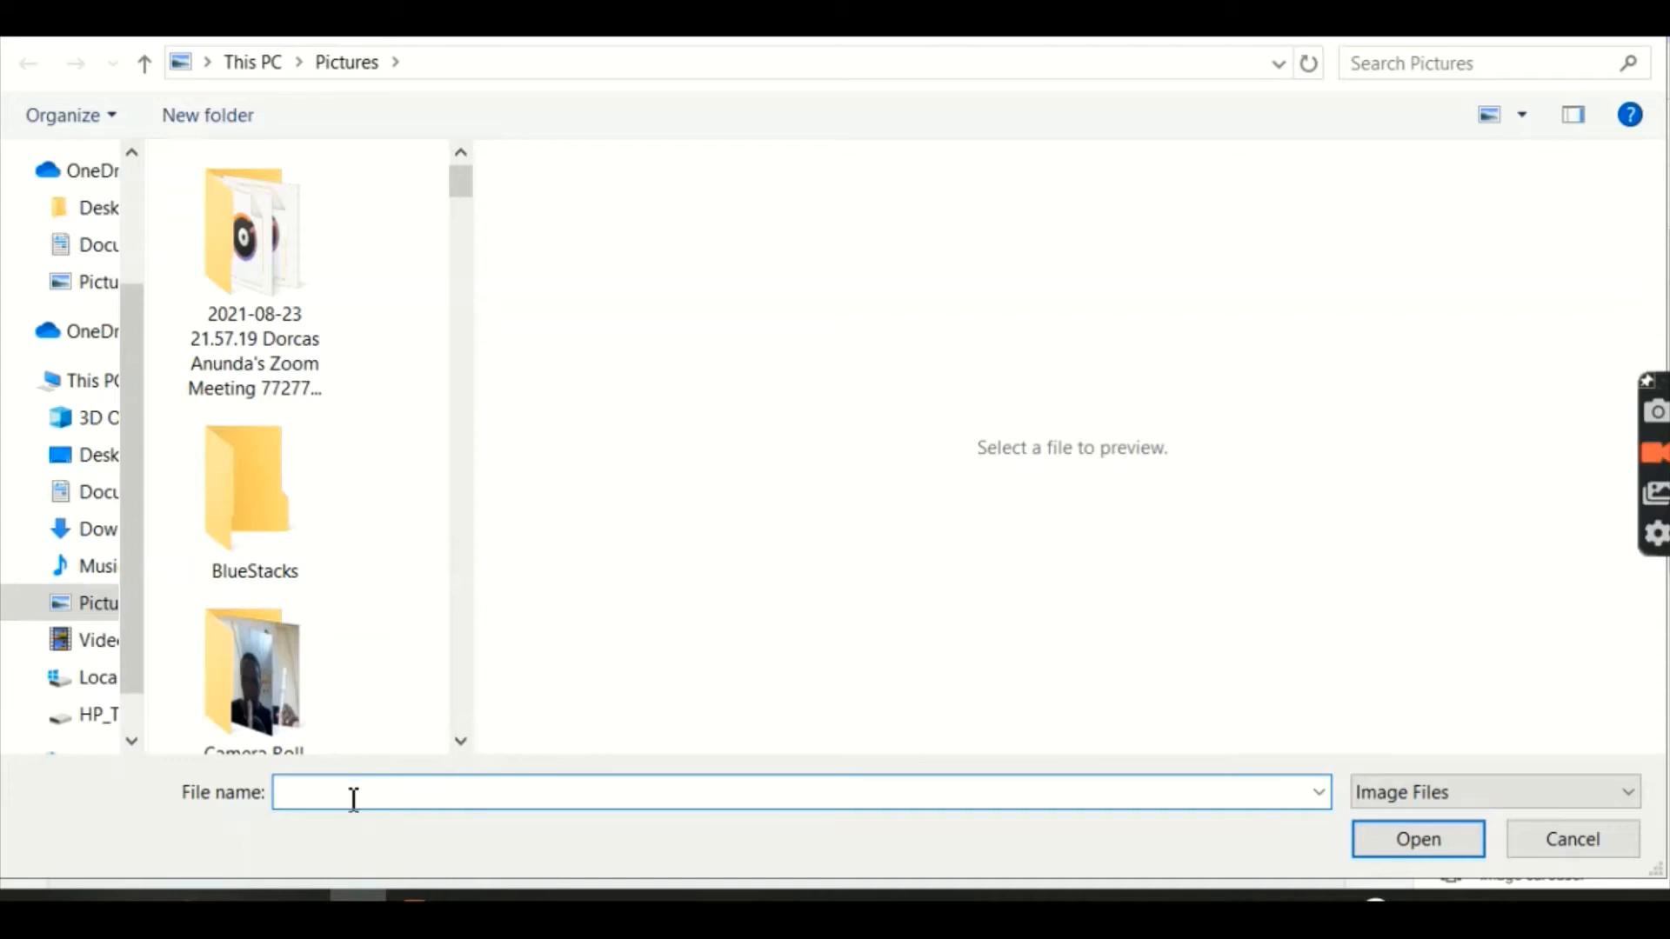
click(461, 741)
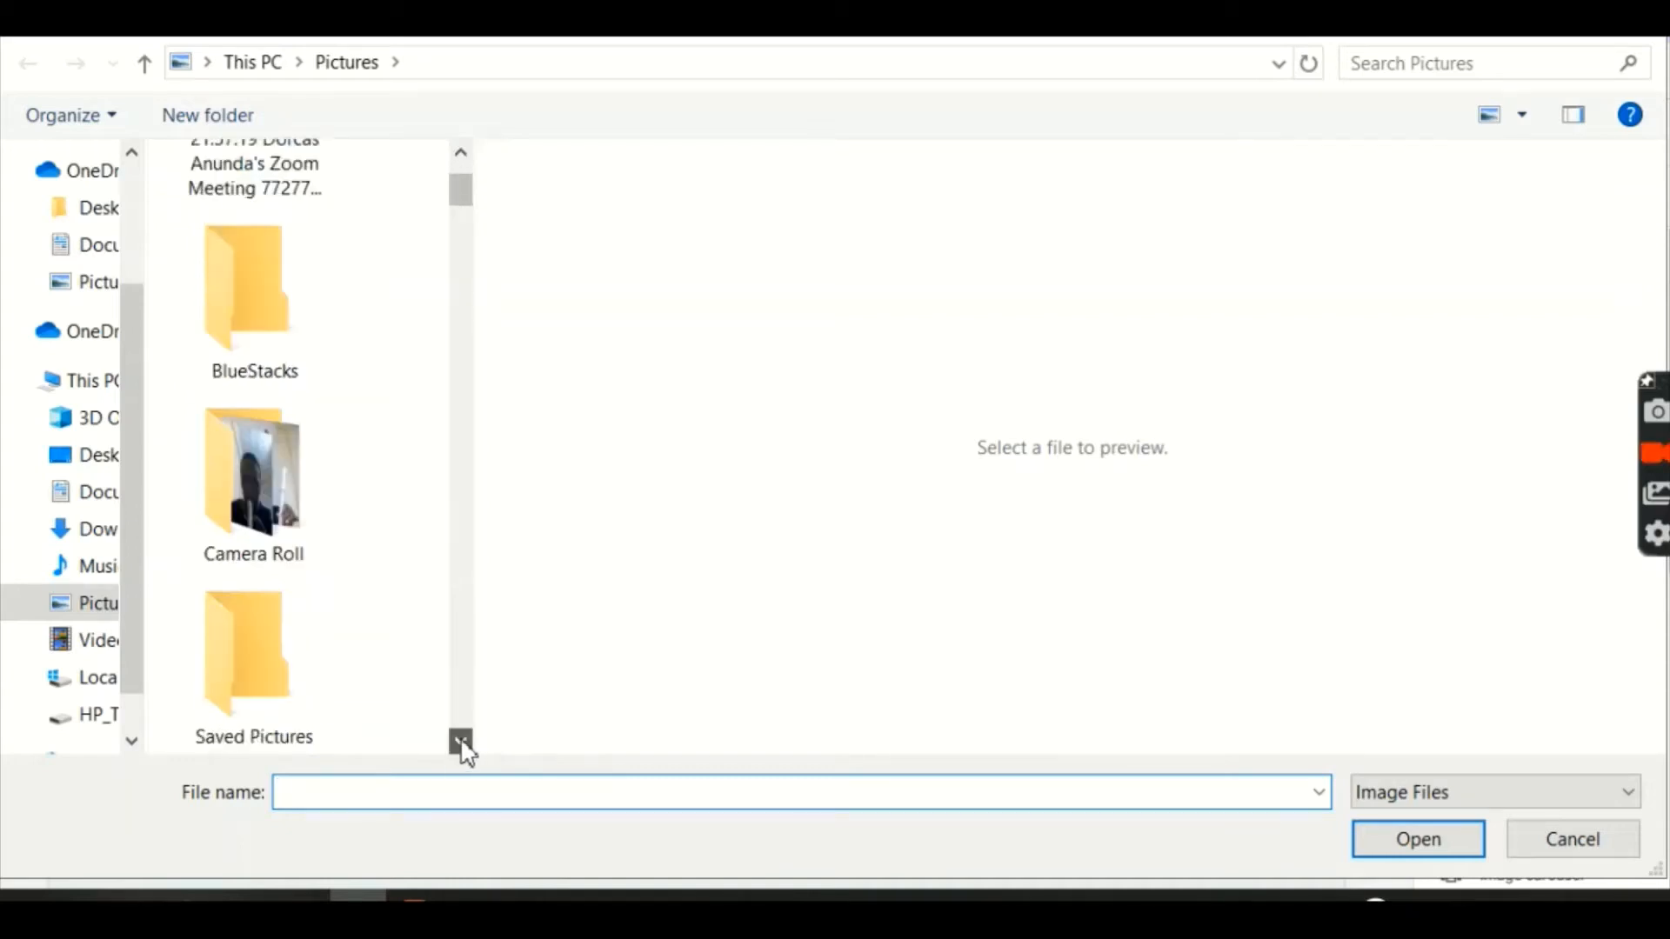
click(461, 741)
click(461, 741)
click(461, 741)
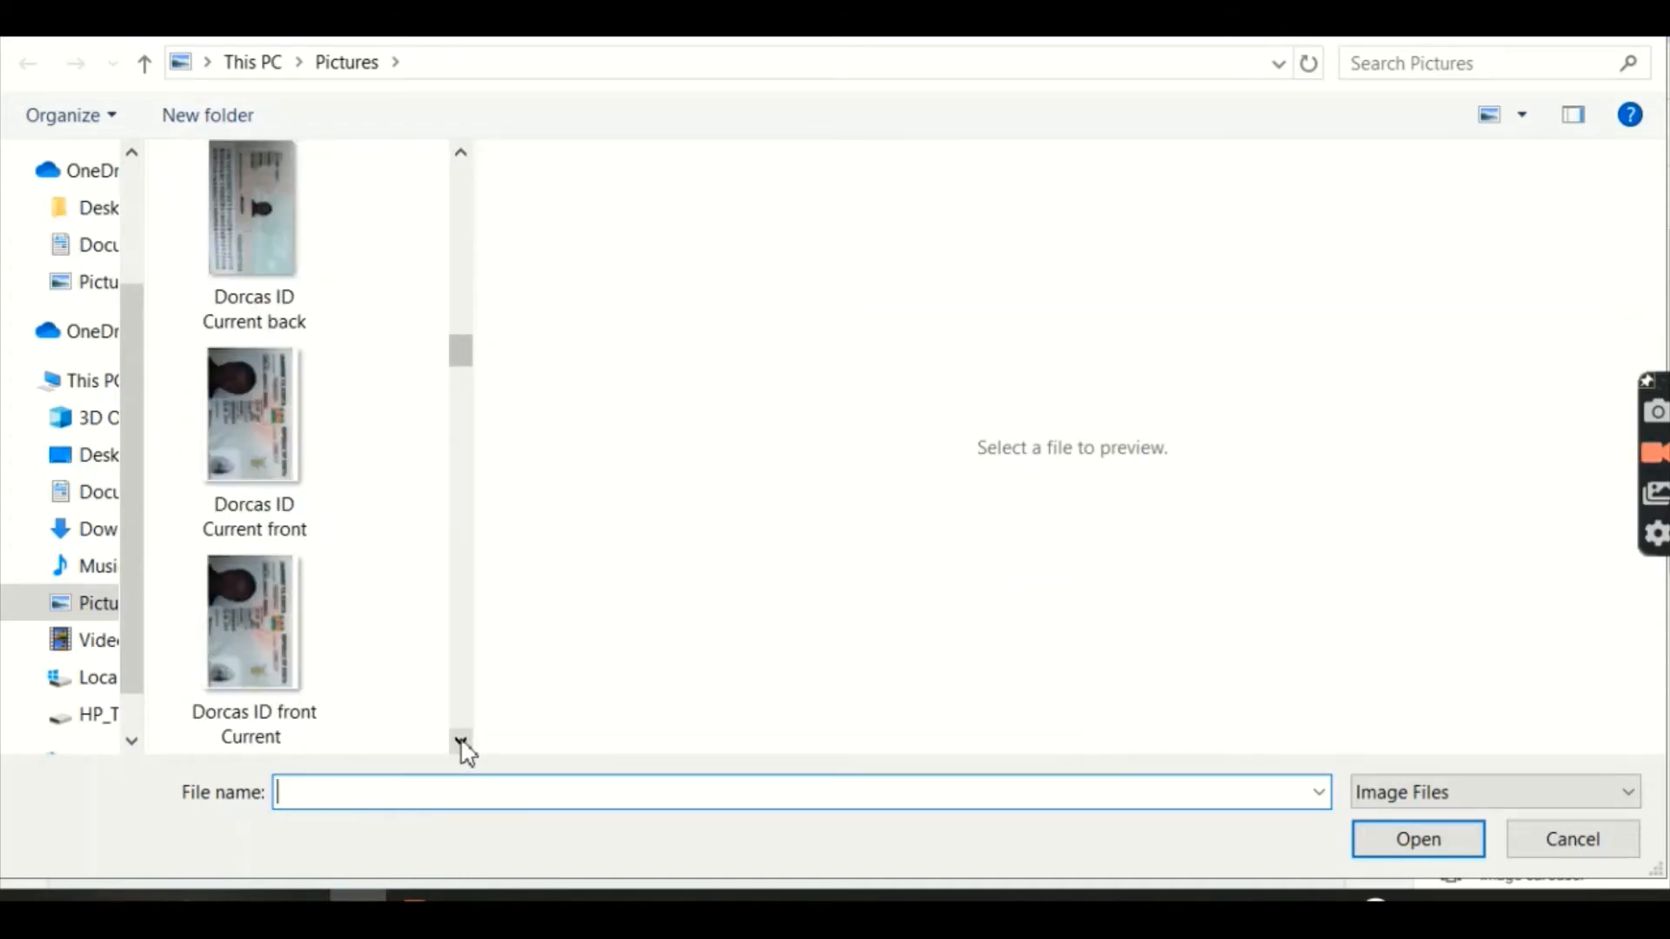
click(461, 153)
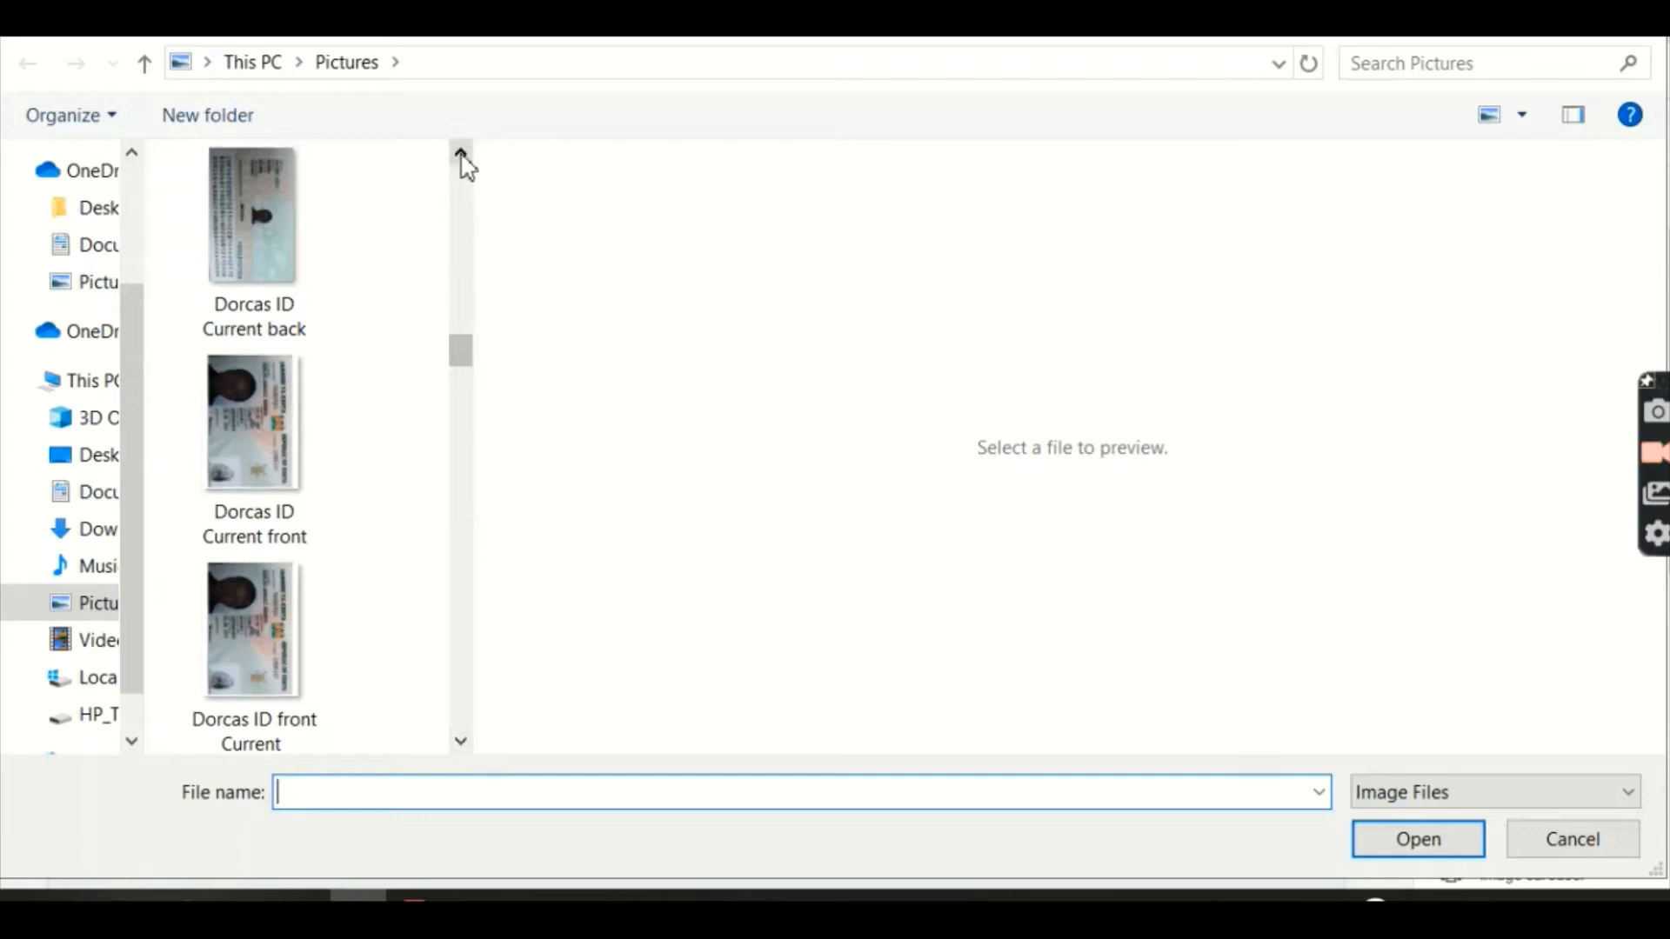
click(461, 153)
click(461, 153)
click(255, 223)
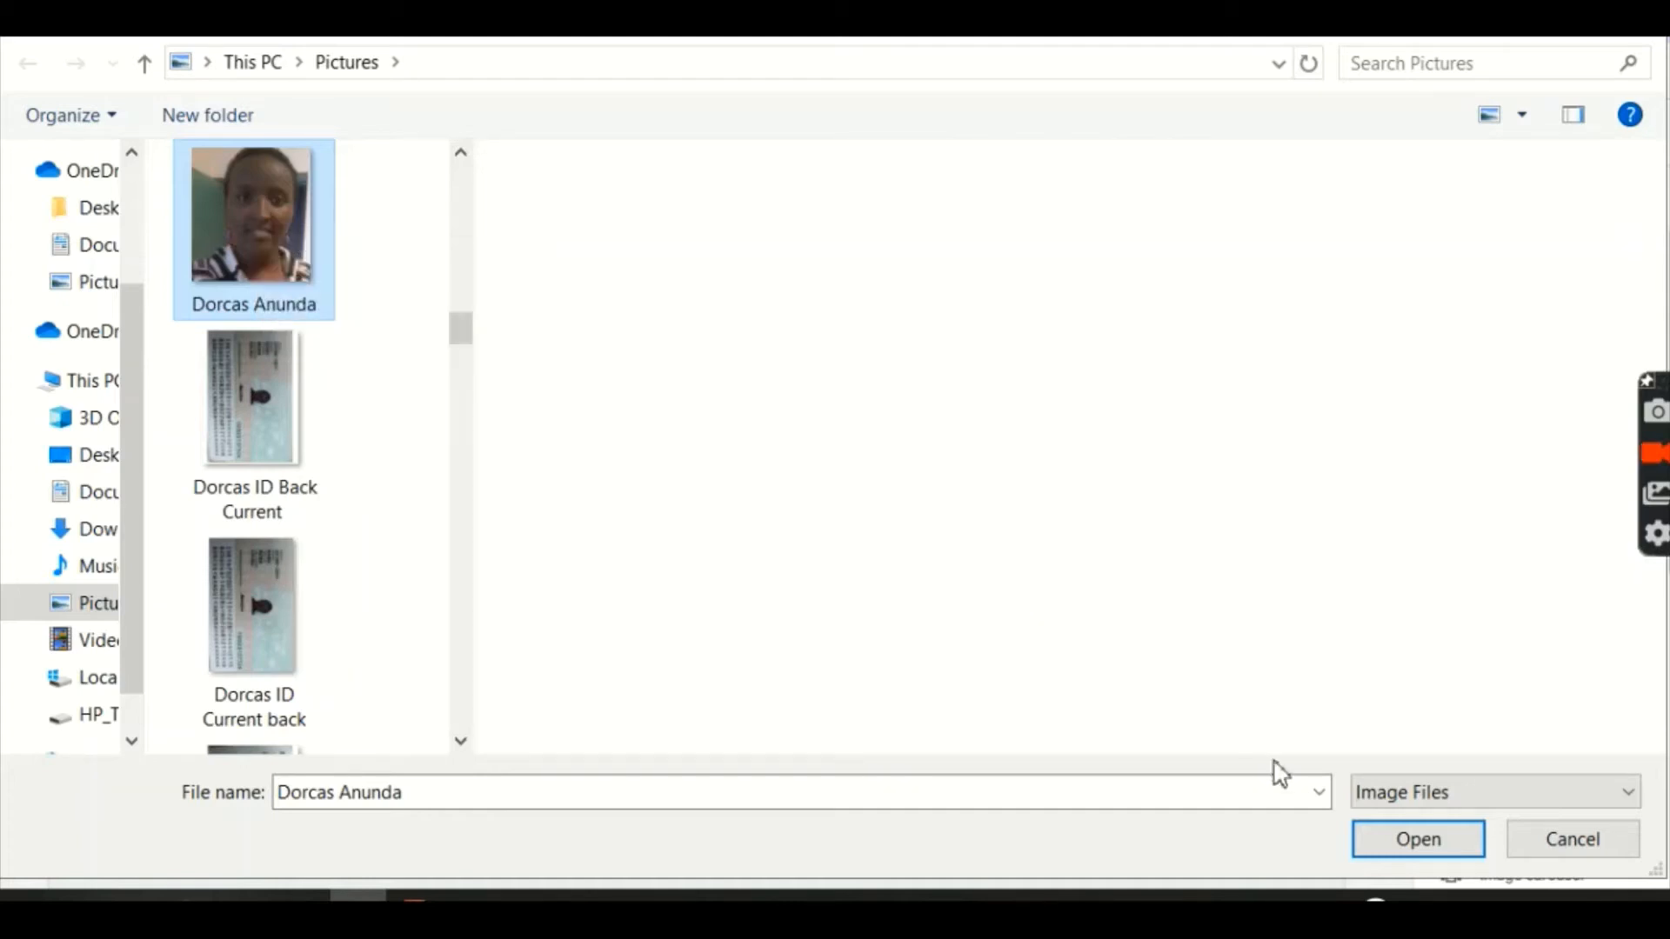
click(1381, 843)
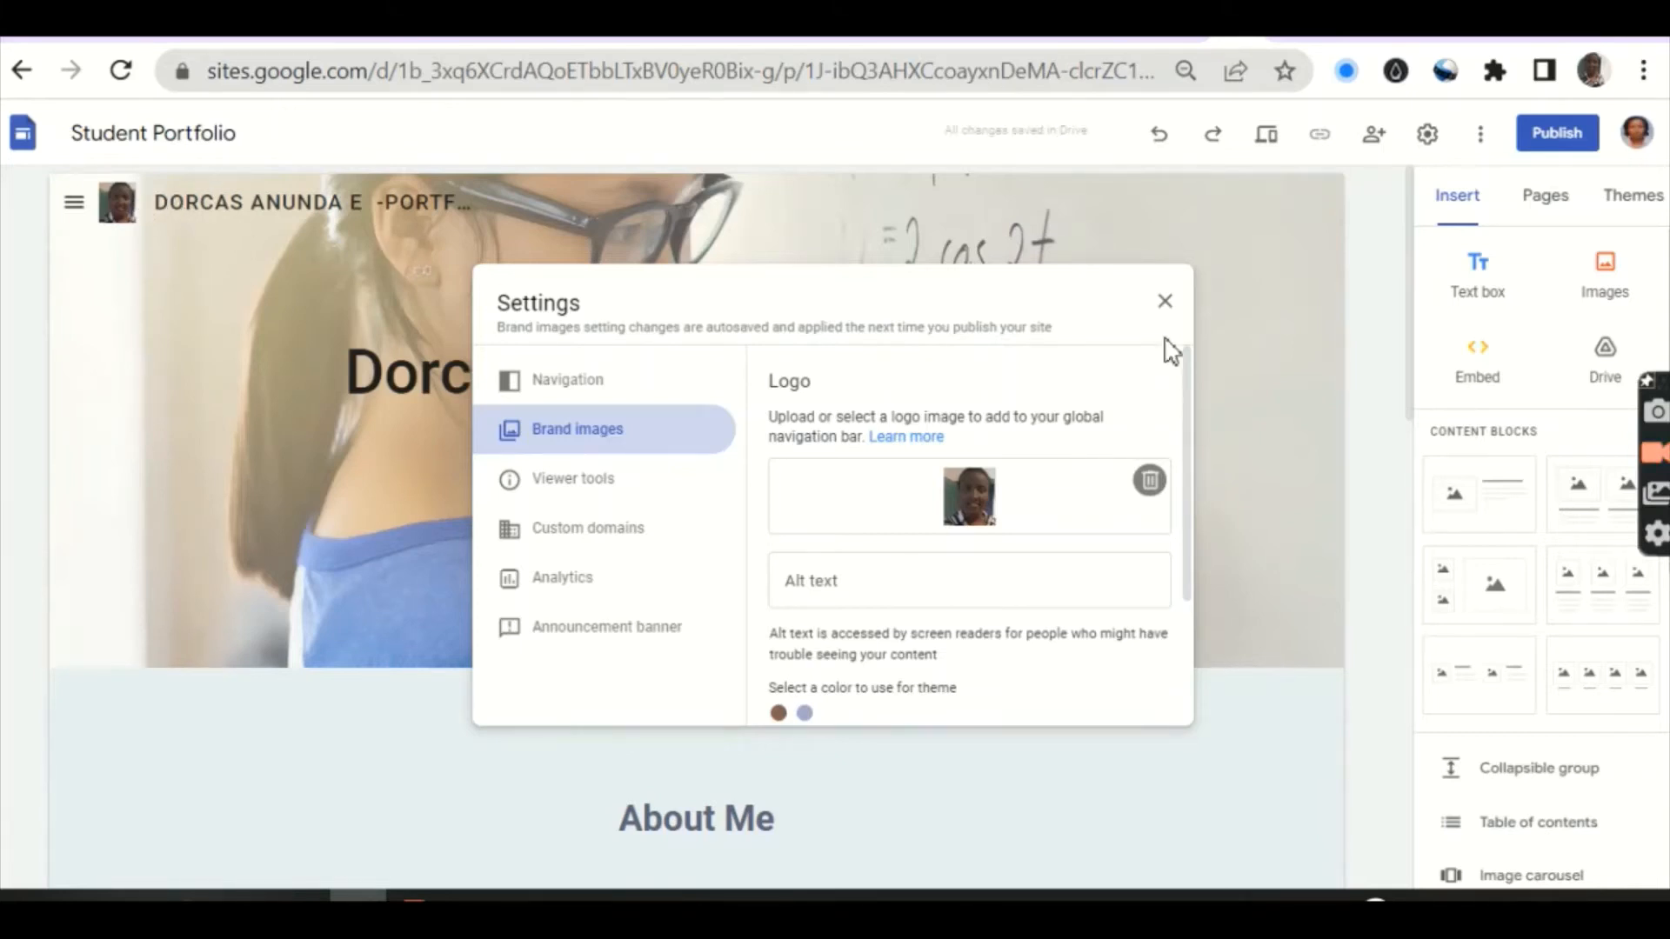
click(1165, 302)
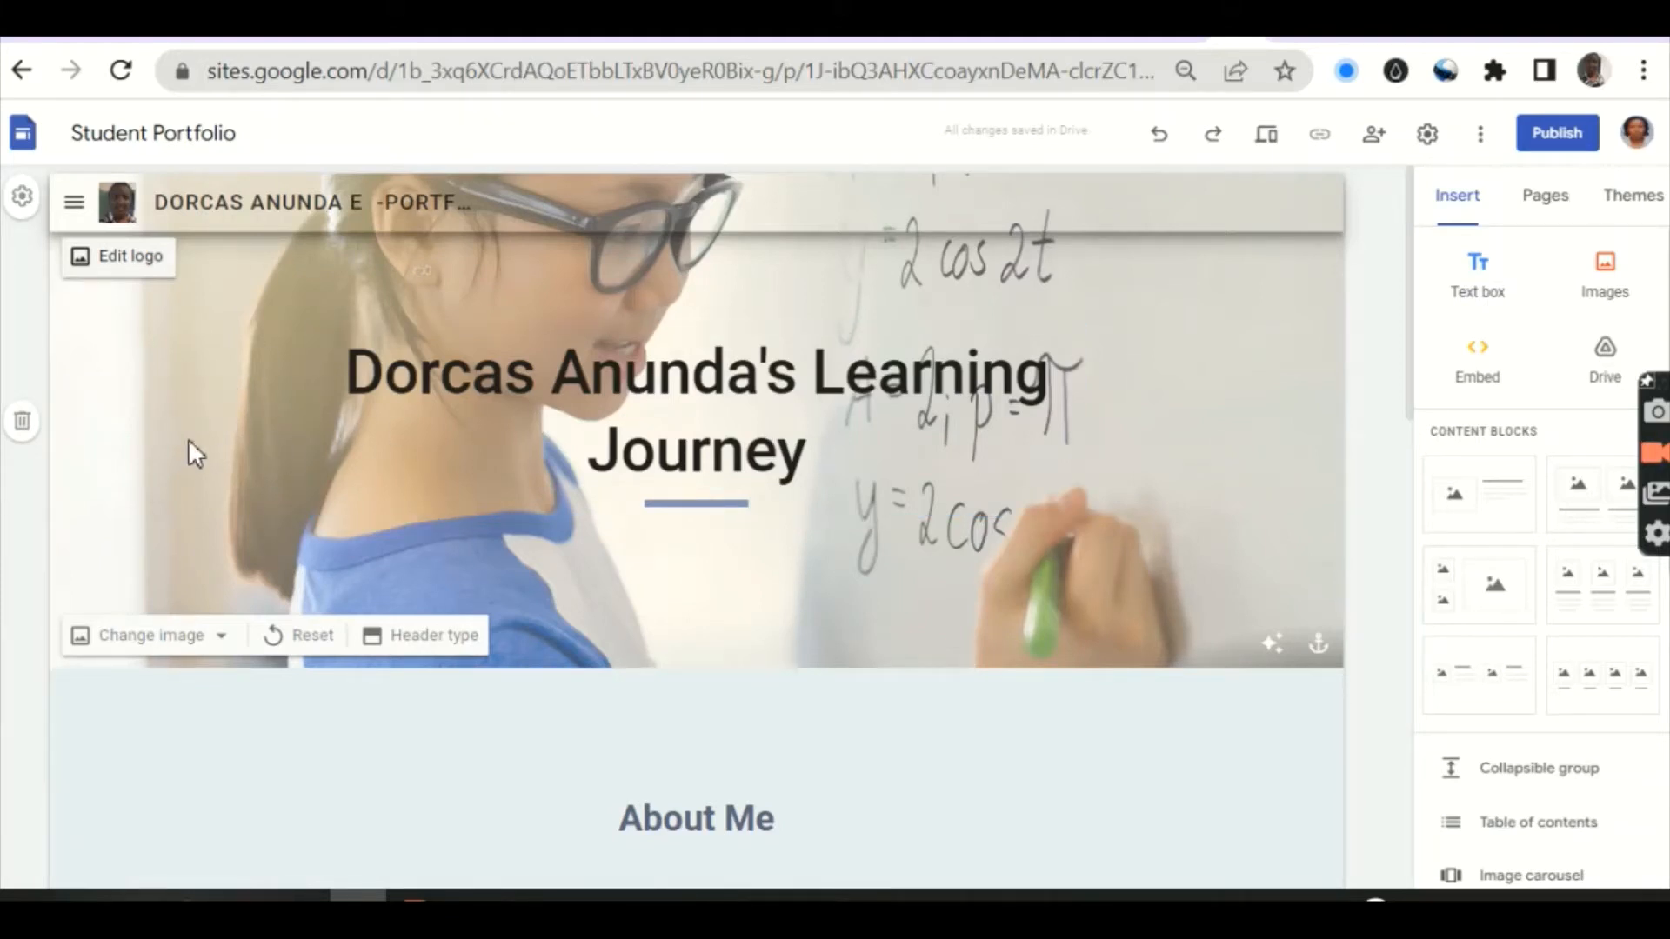
Step: Upload the eportfolio puzzle picture as the new header background image
click(223, 640)
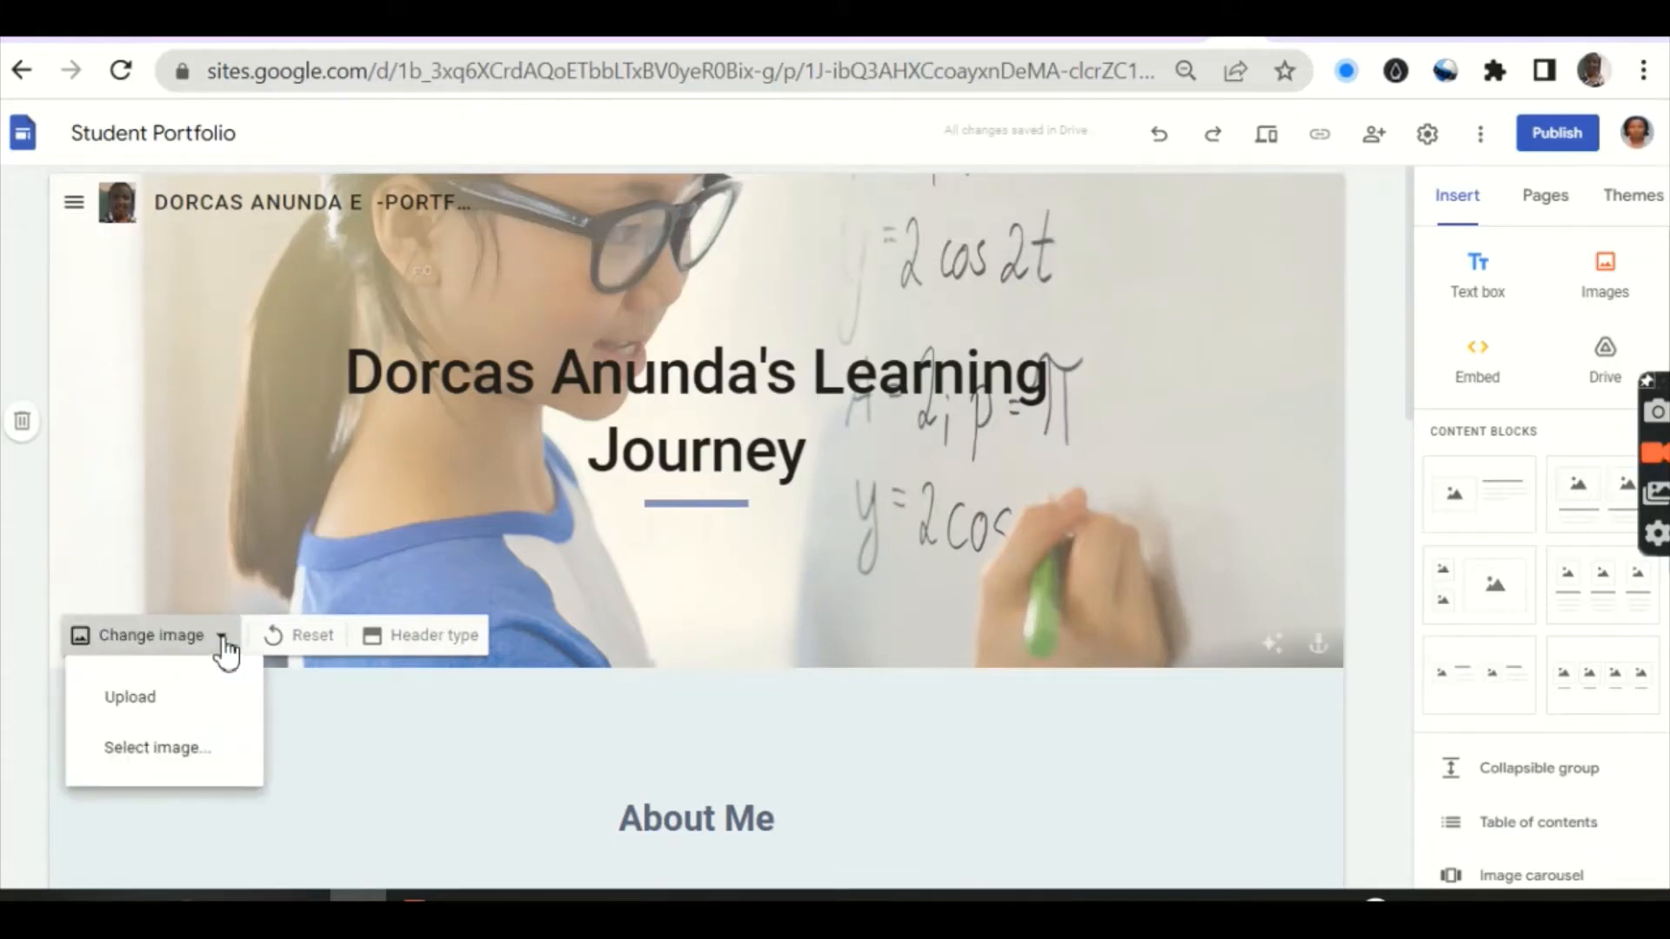
click(138, 715)
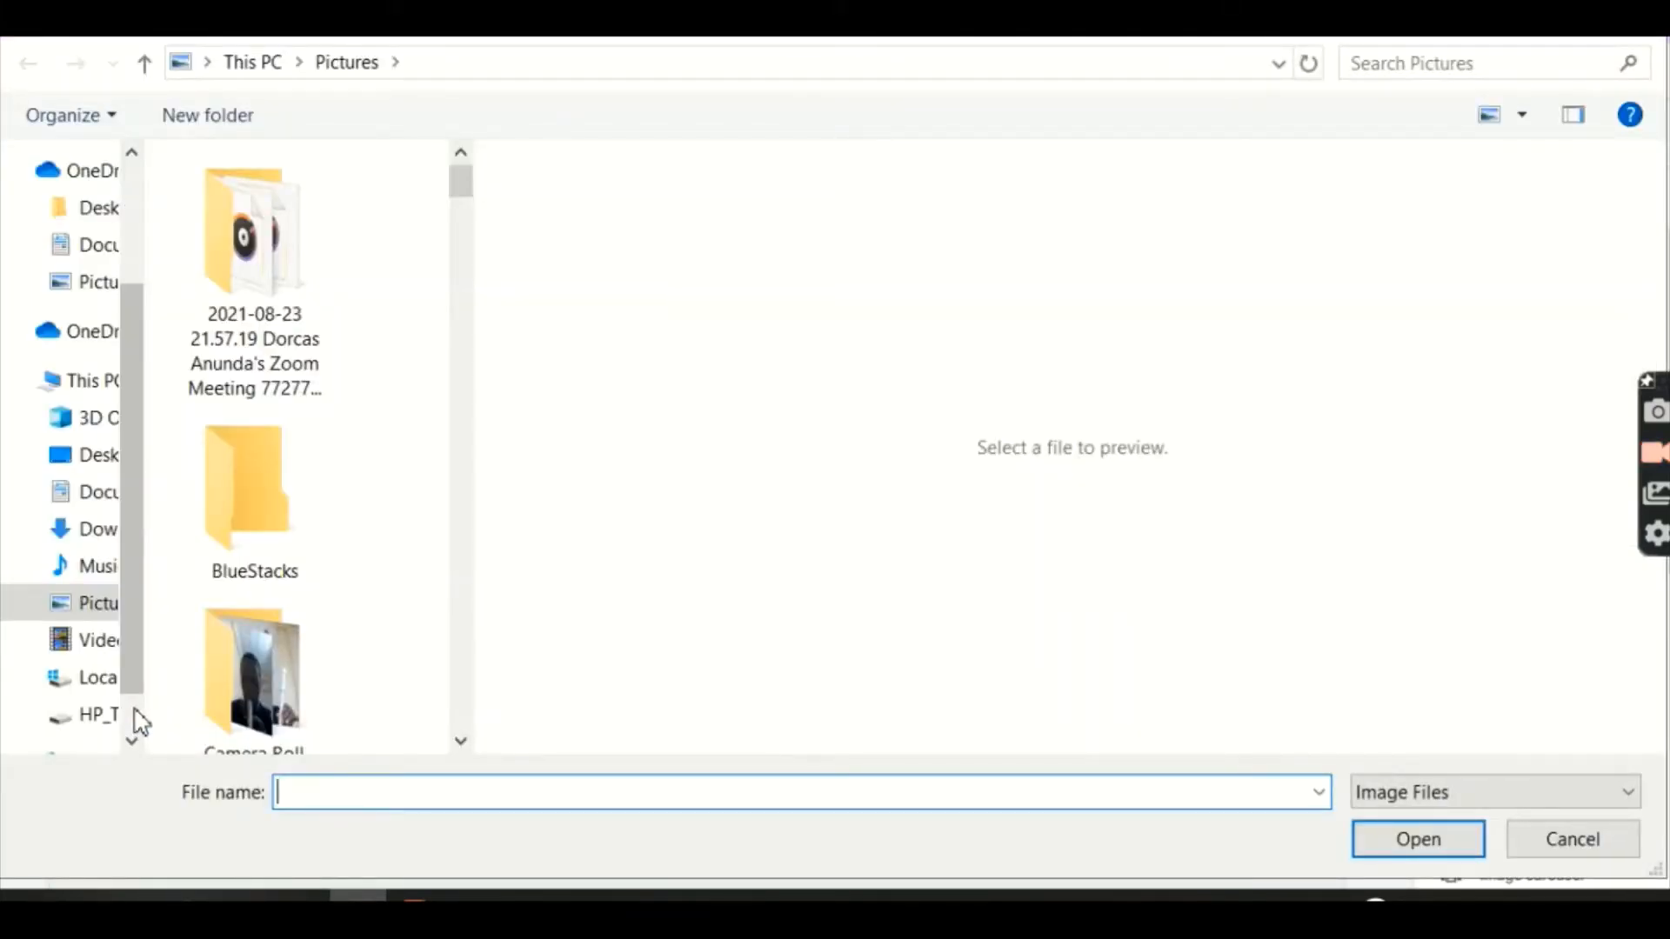
click(467, 746)
drag(467, 747, 468, 746)
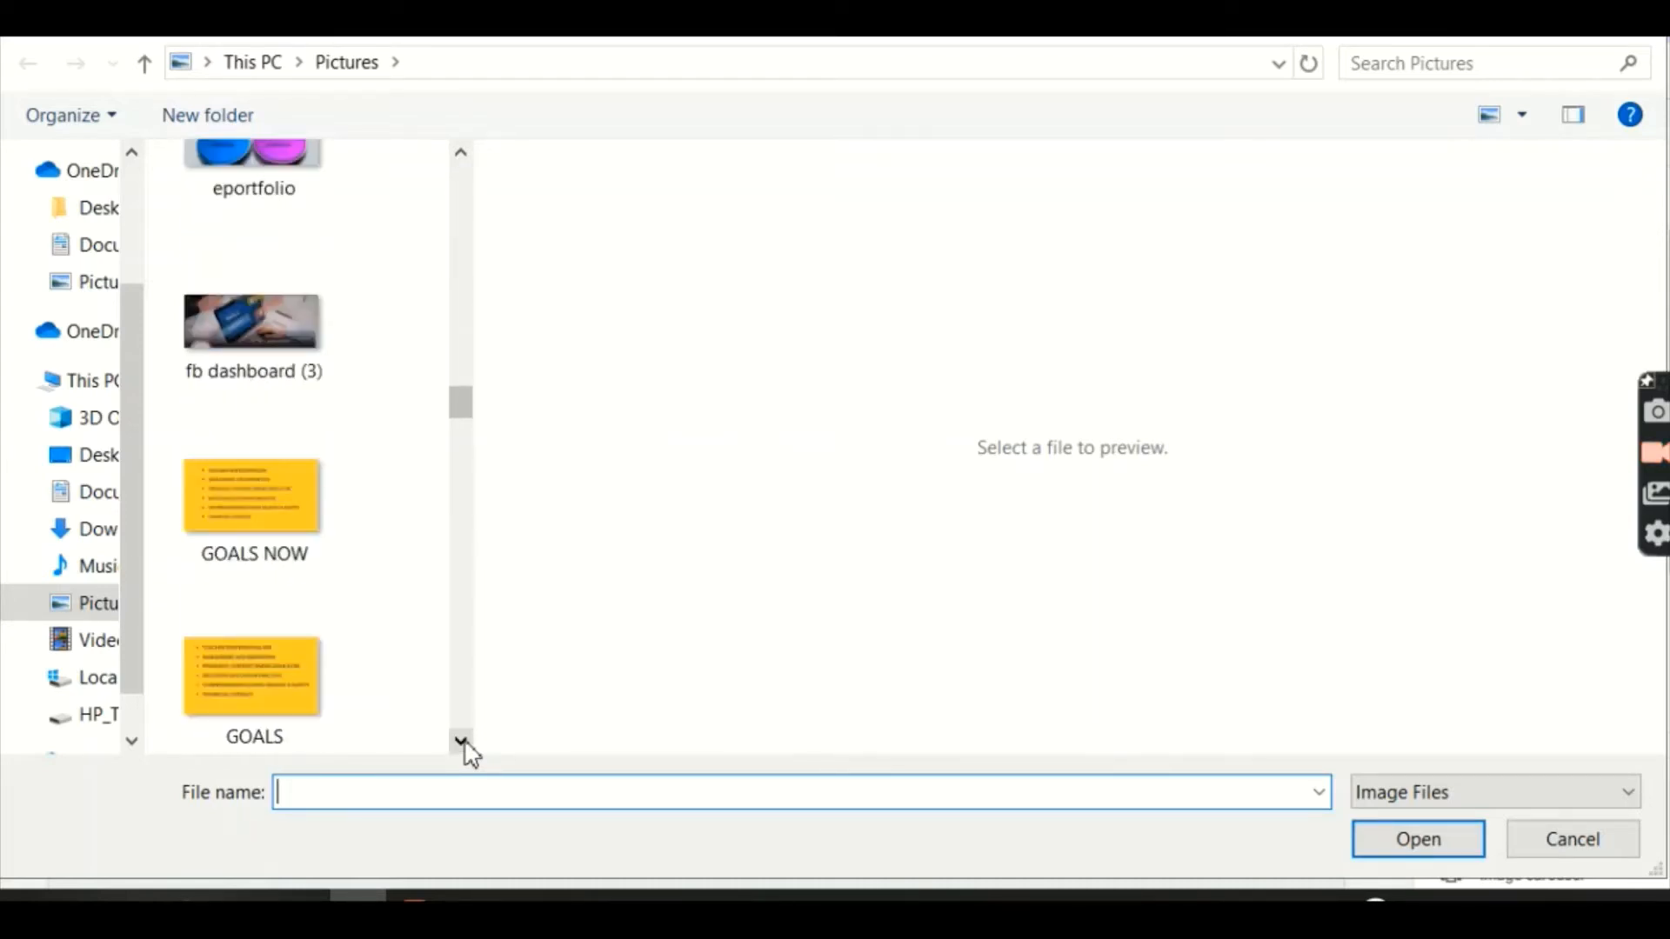
click(462, 155)
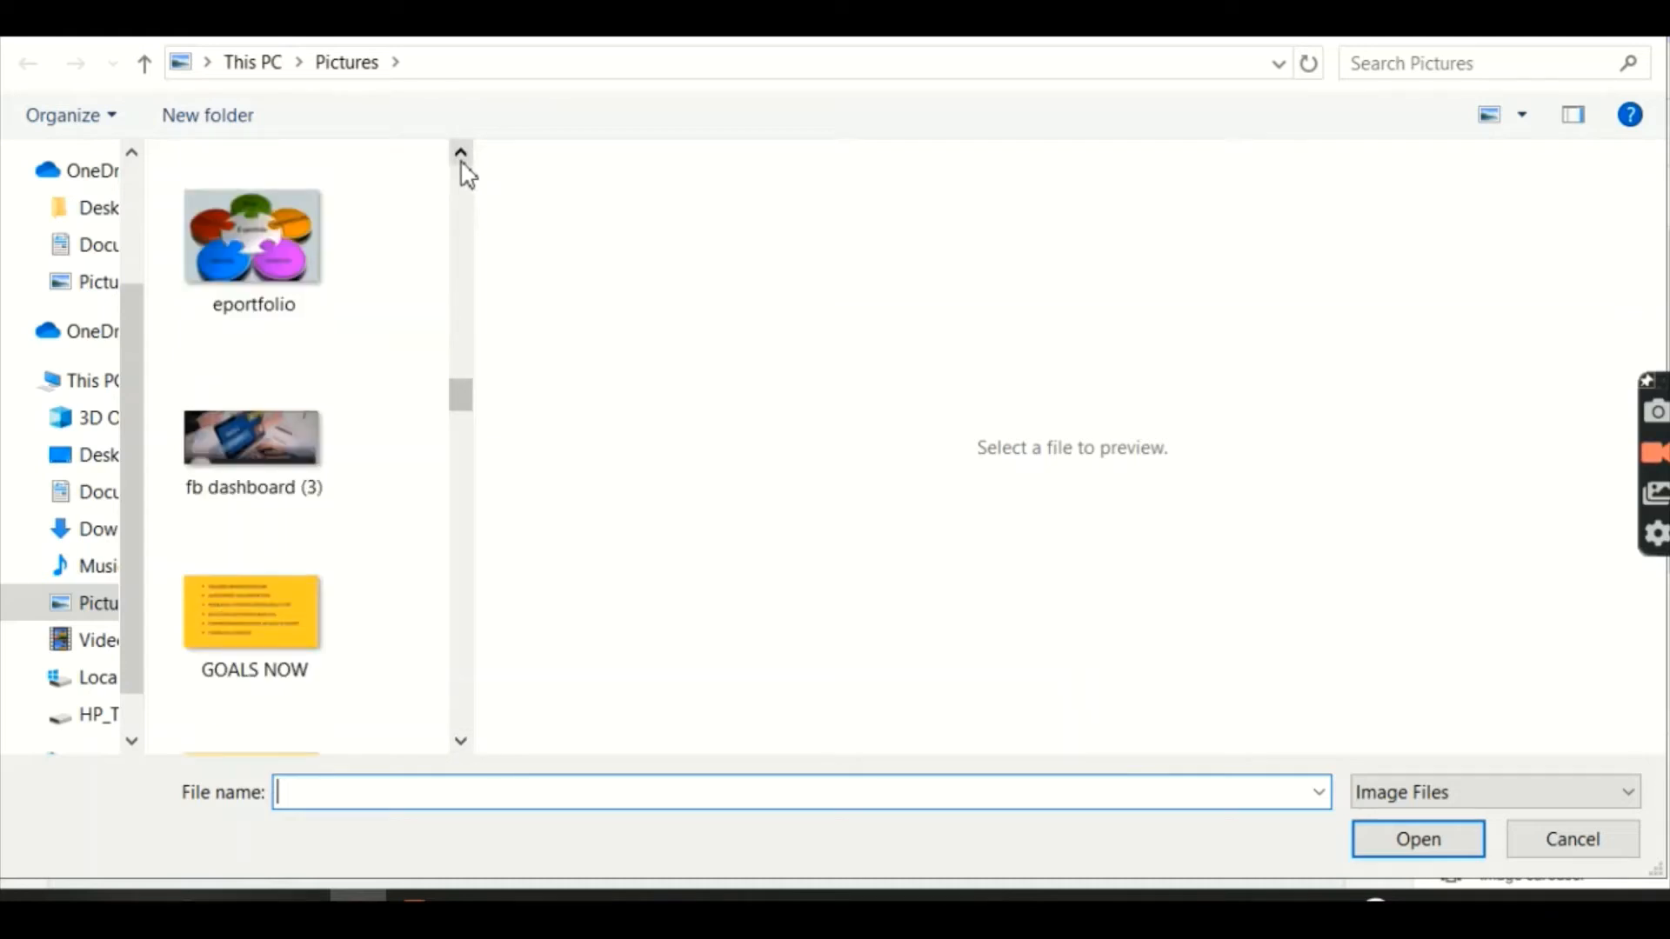
click(278, 256)
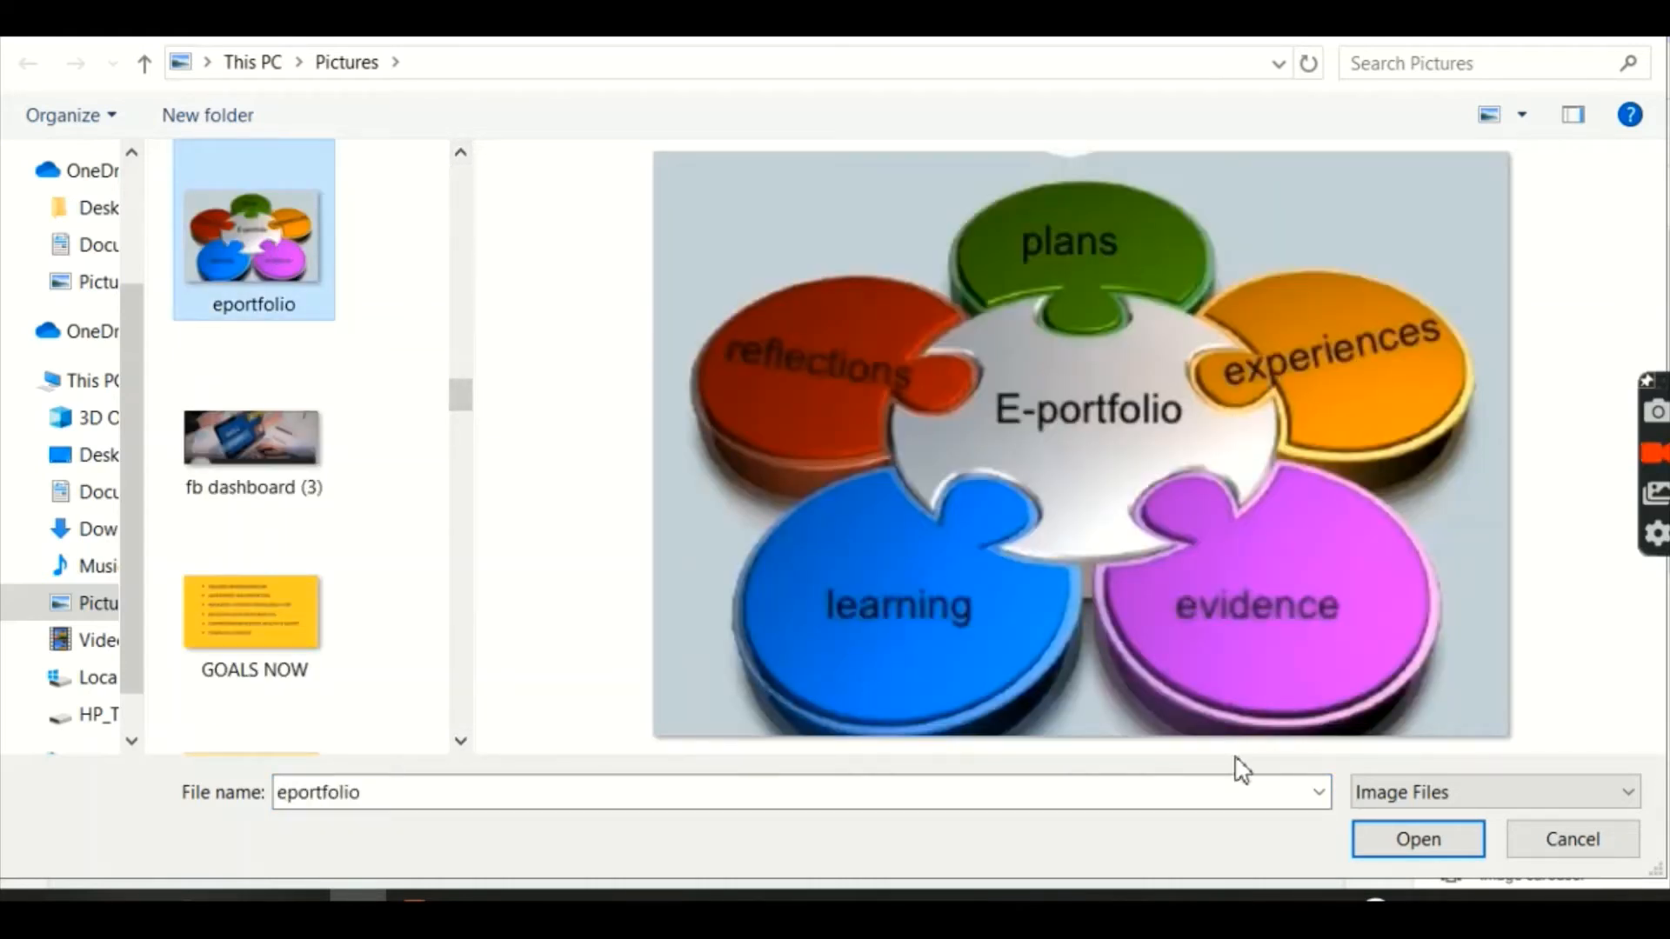
click(1385, 841)
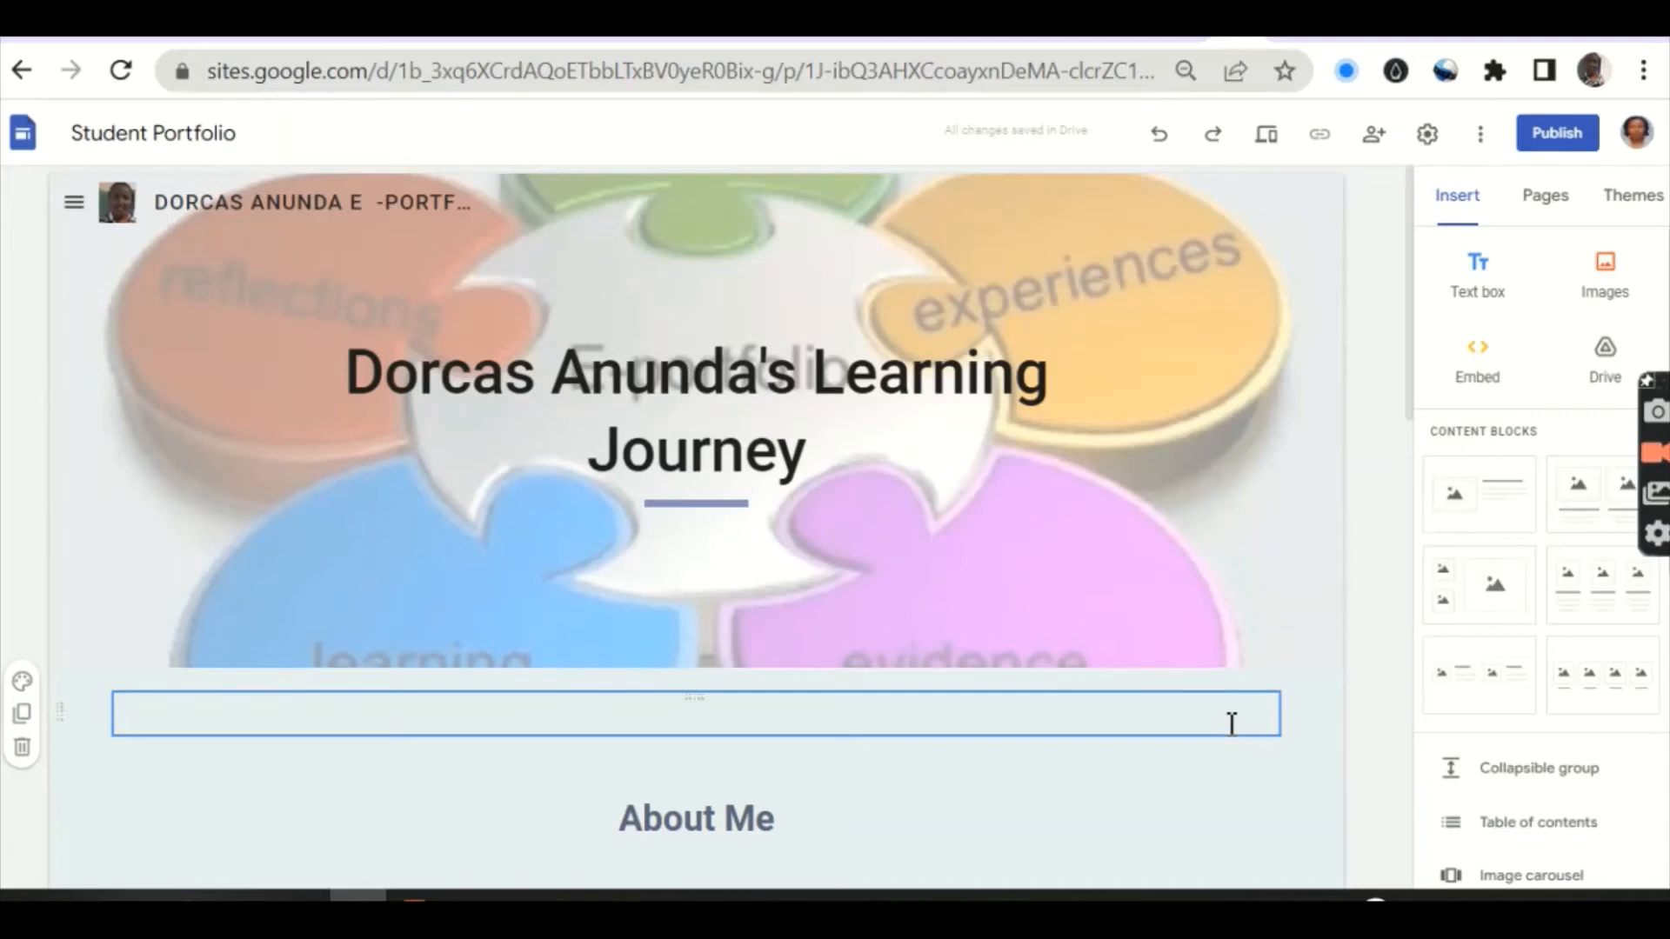
click(1232, 724)
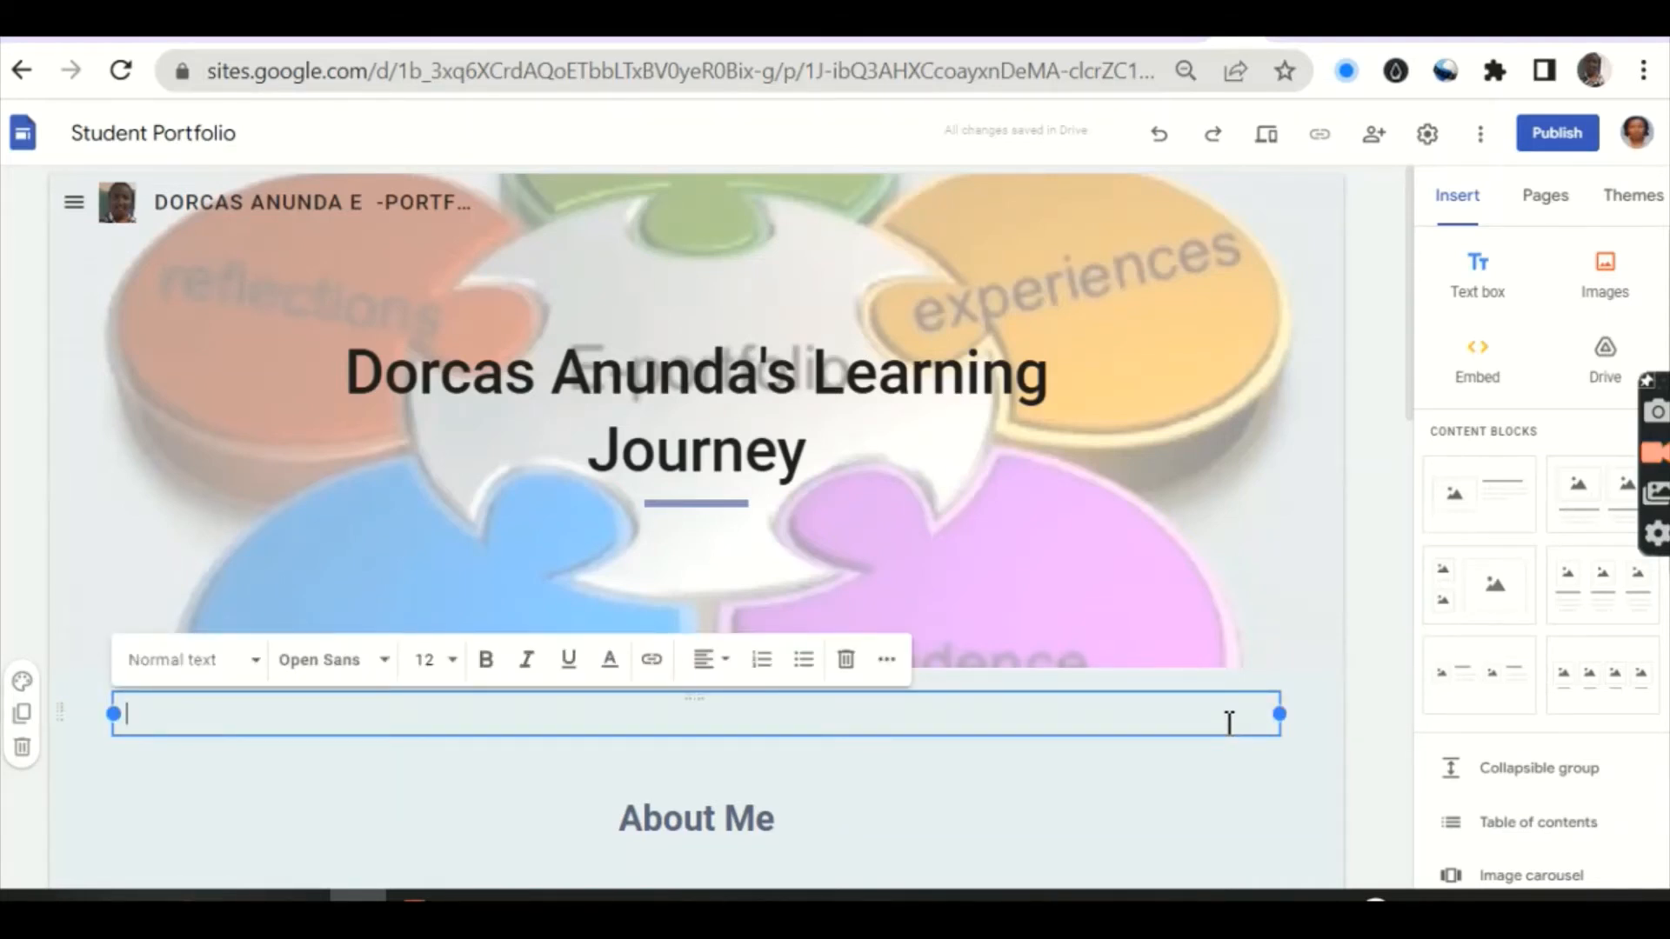
scroll(1230, 723, down, 5)
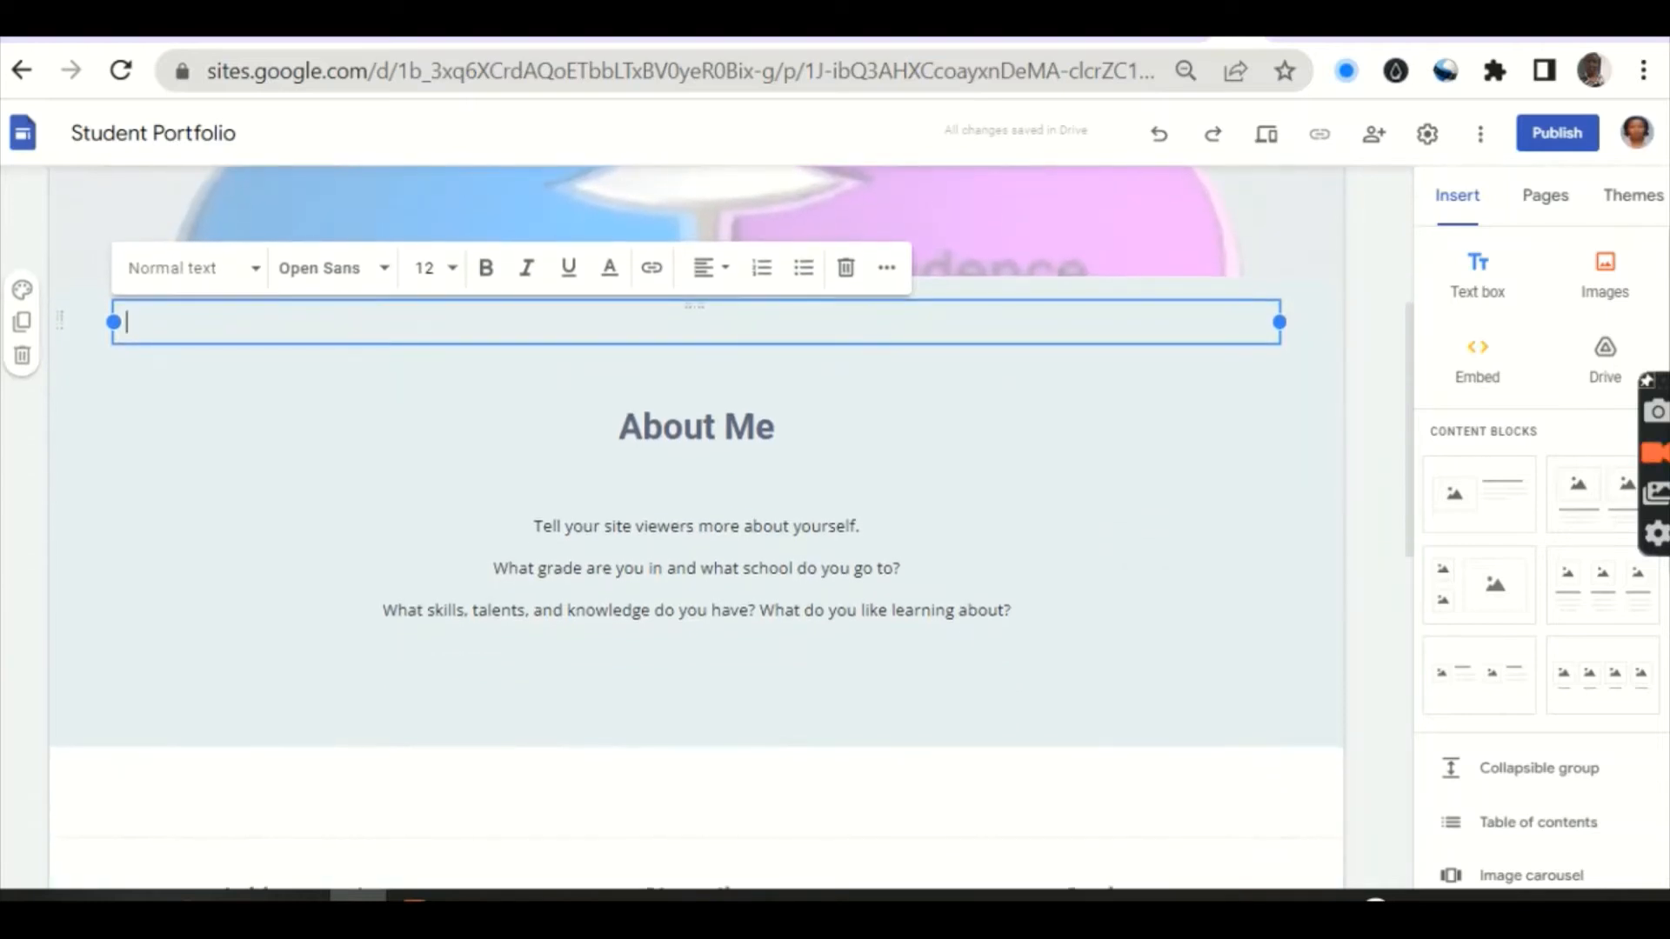
Step: Delete the placeholder paragraph beneath the About Me heading, leaving its body empty
click(1014, 612)
drag(1014, 613, 523, 527)
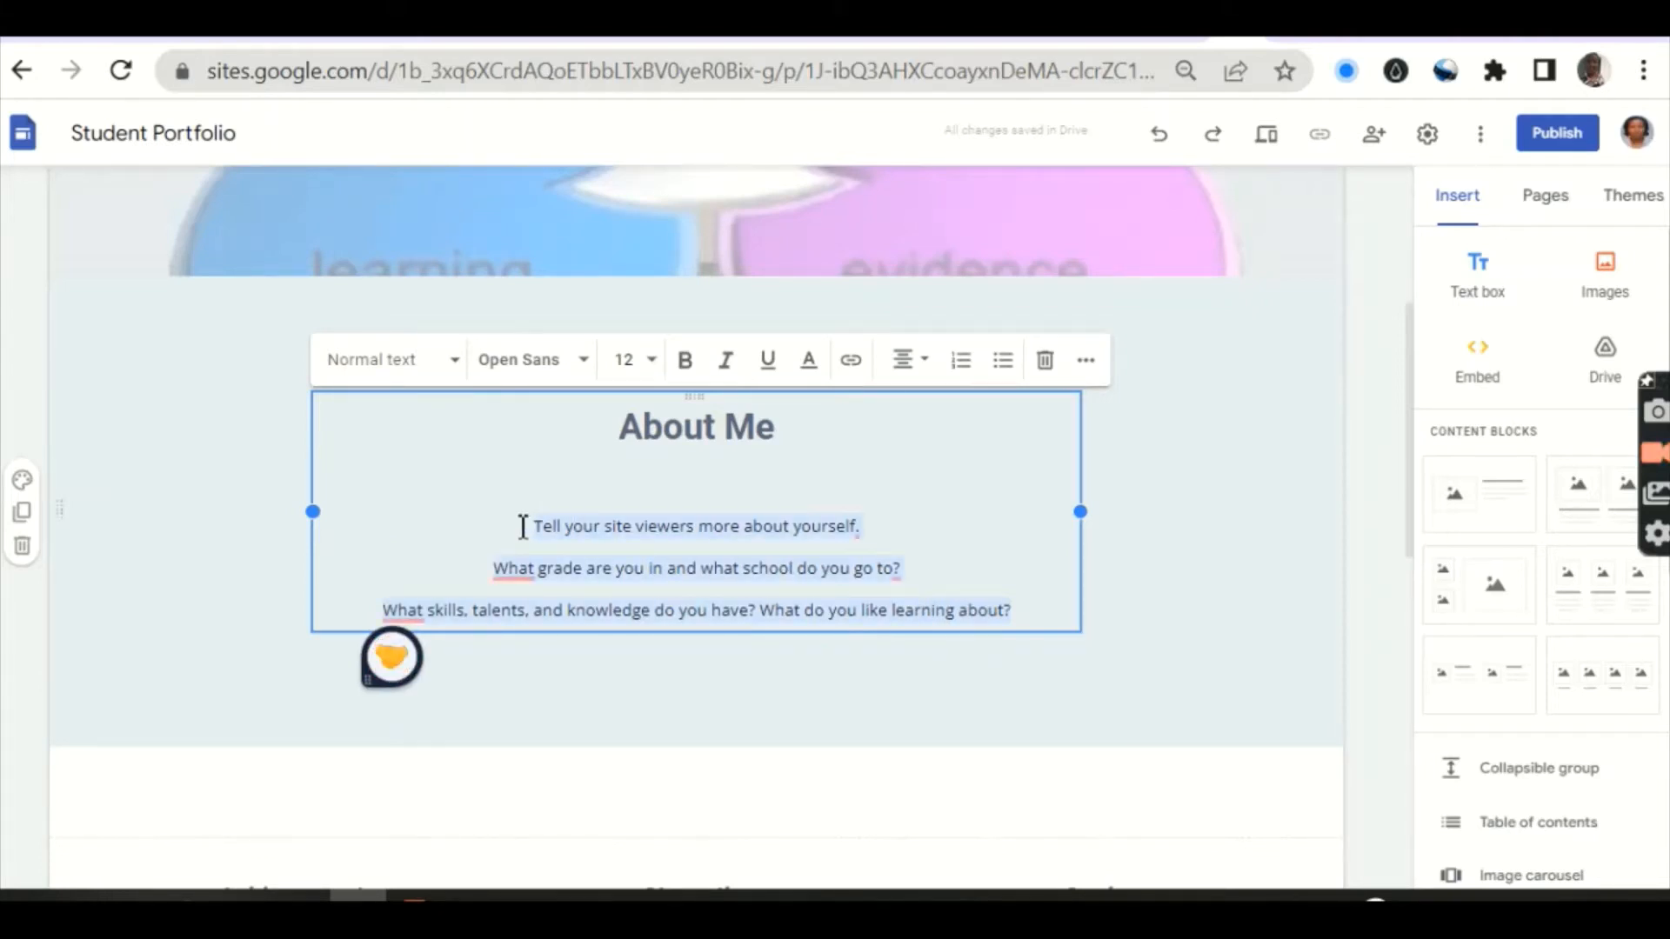
key(BackSpace)
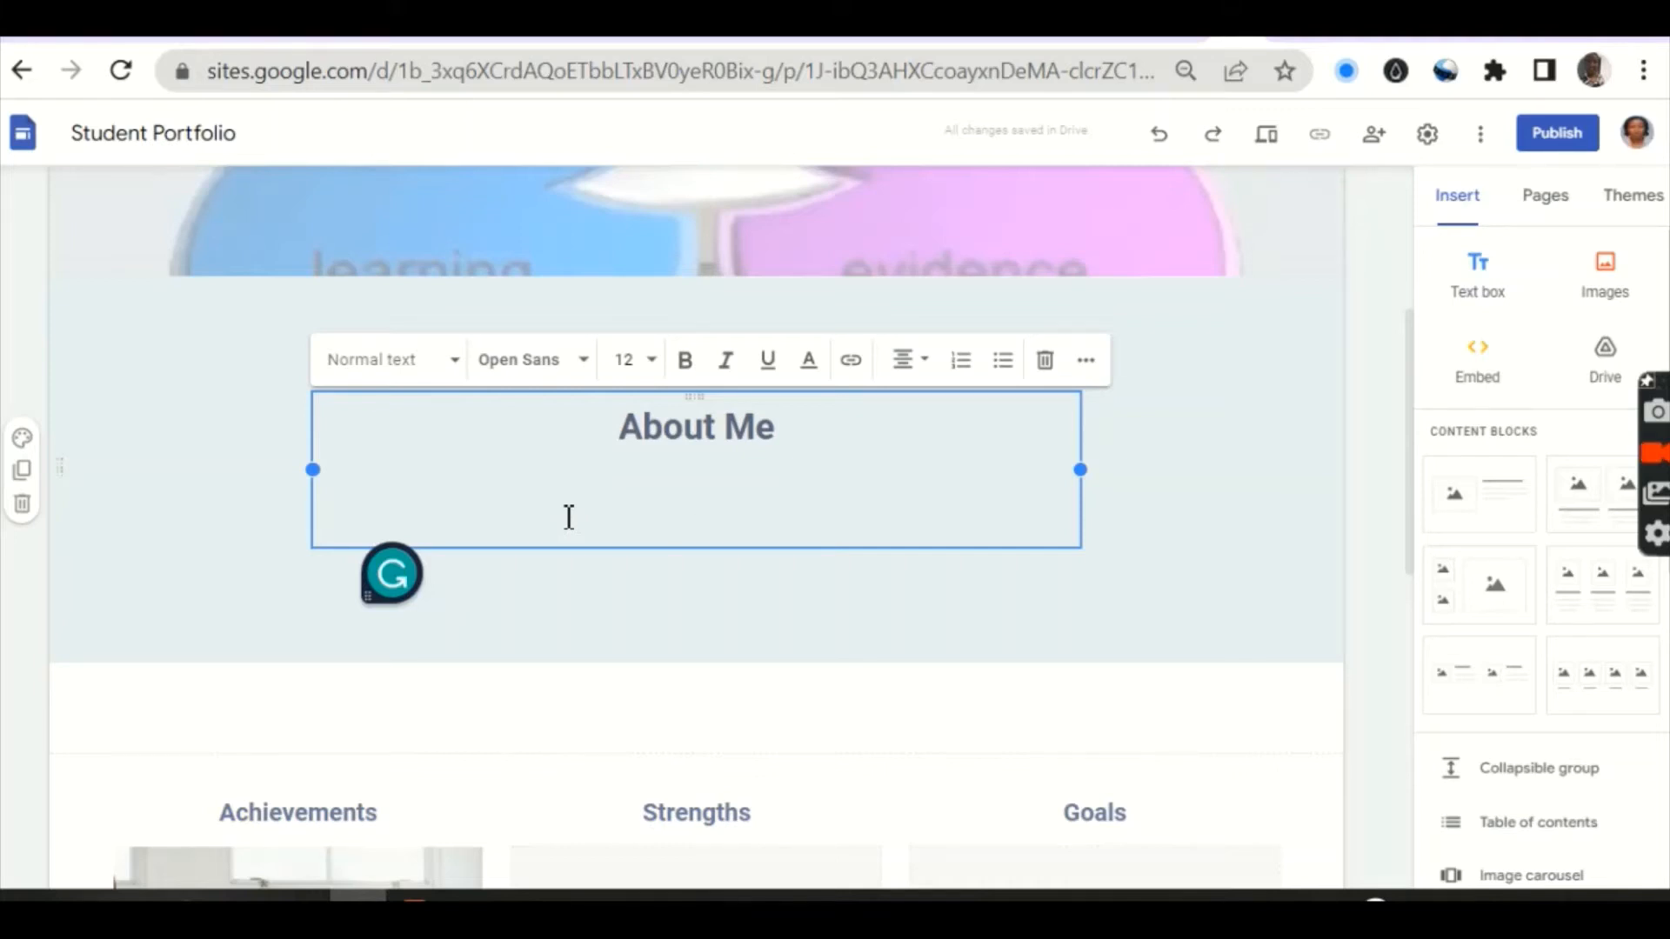
click(1157, 571)
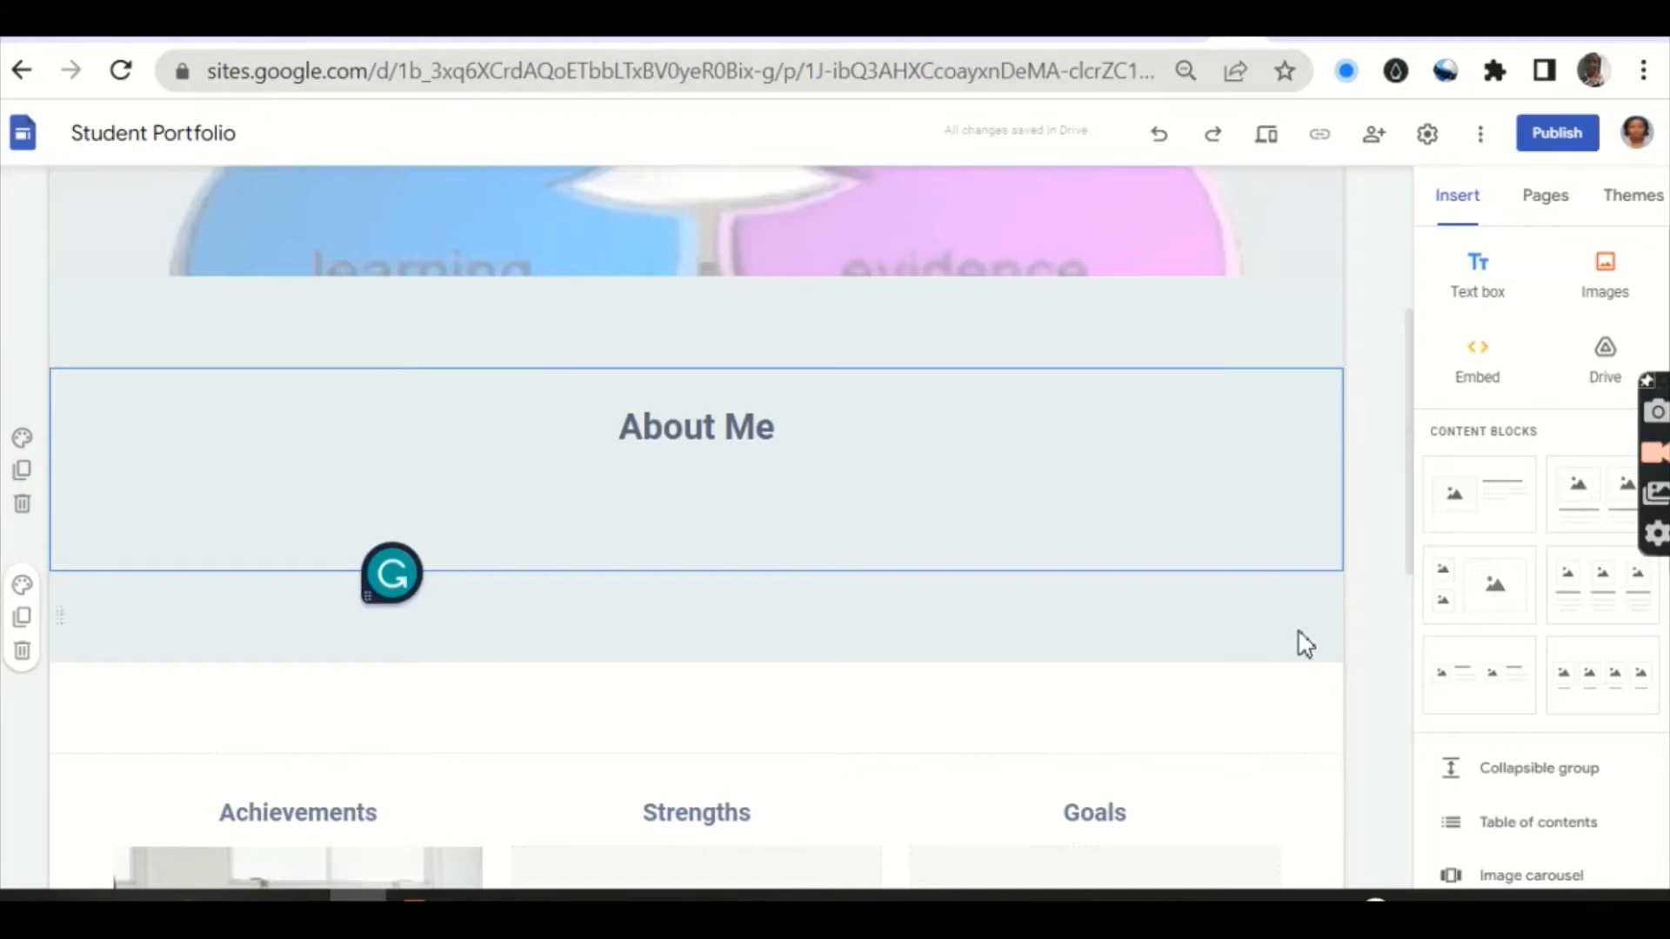
scroll(1305, 644, down, 5)
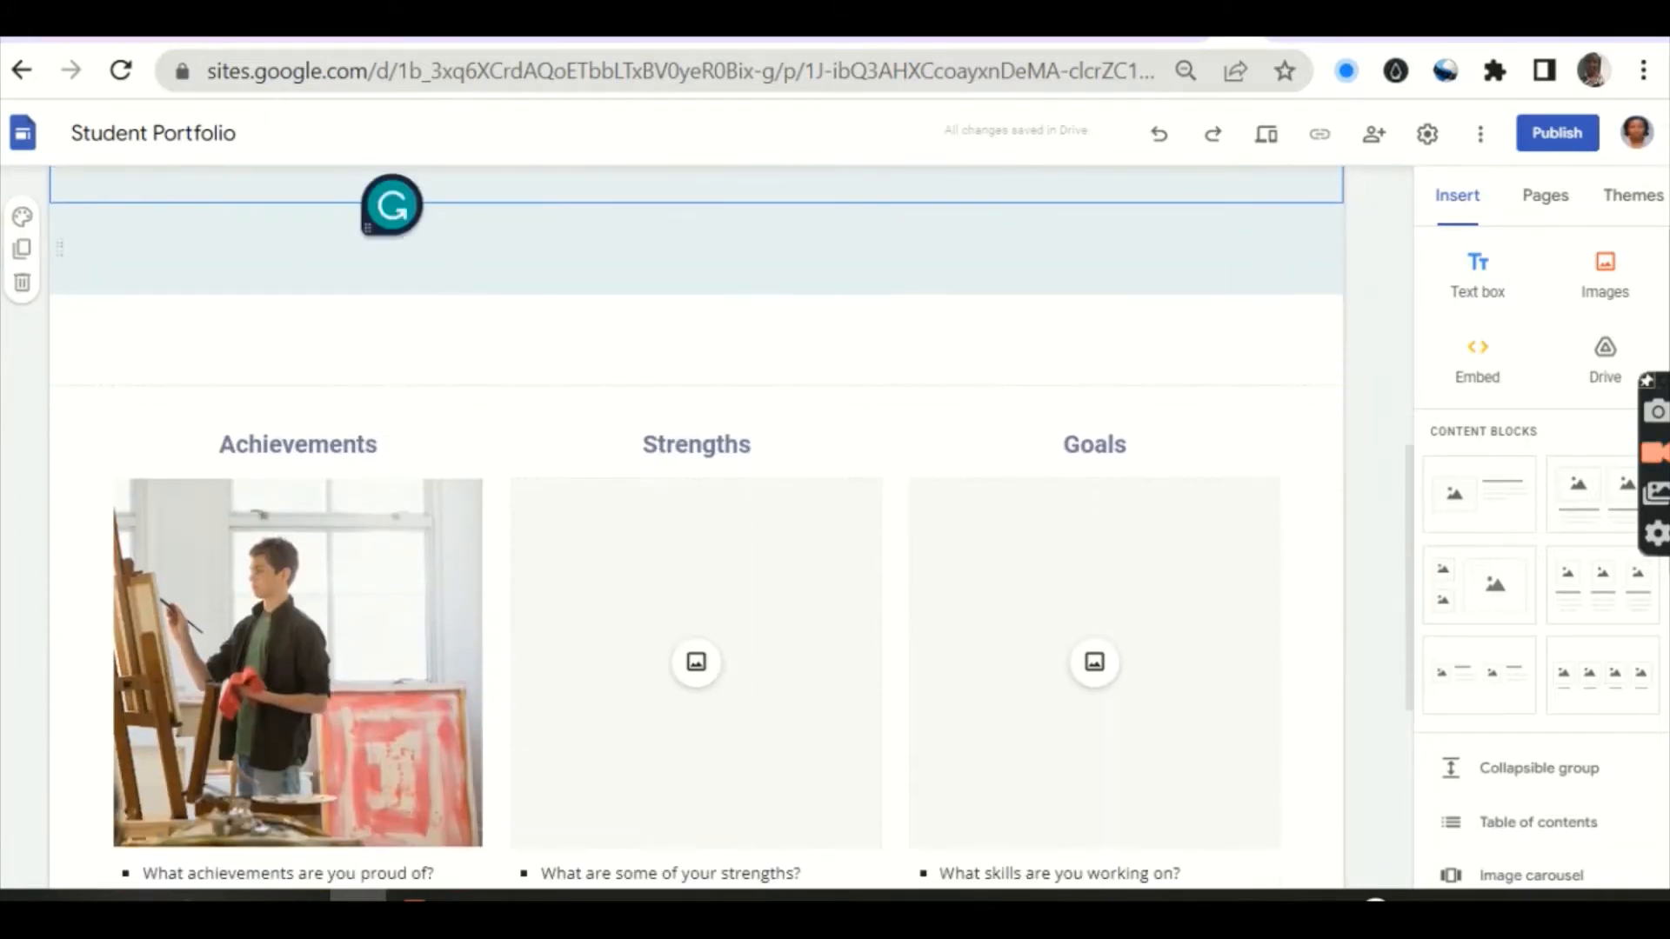
scroll(696, 526, down, 1)
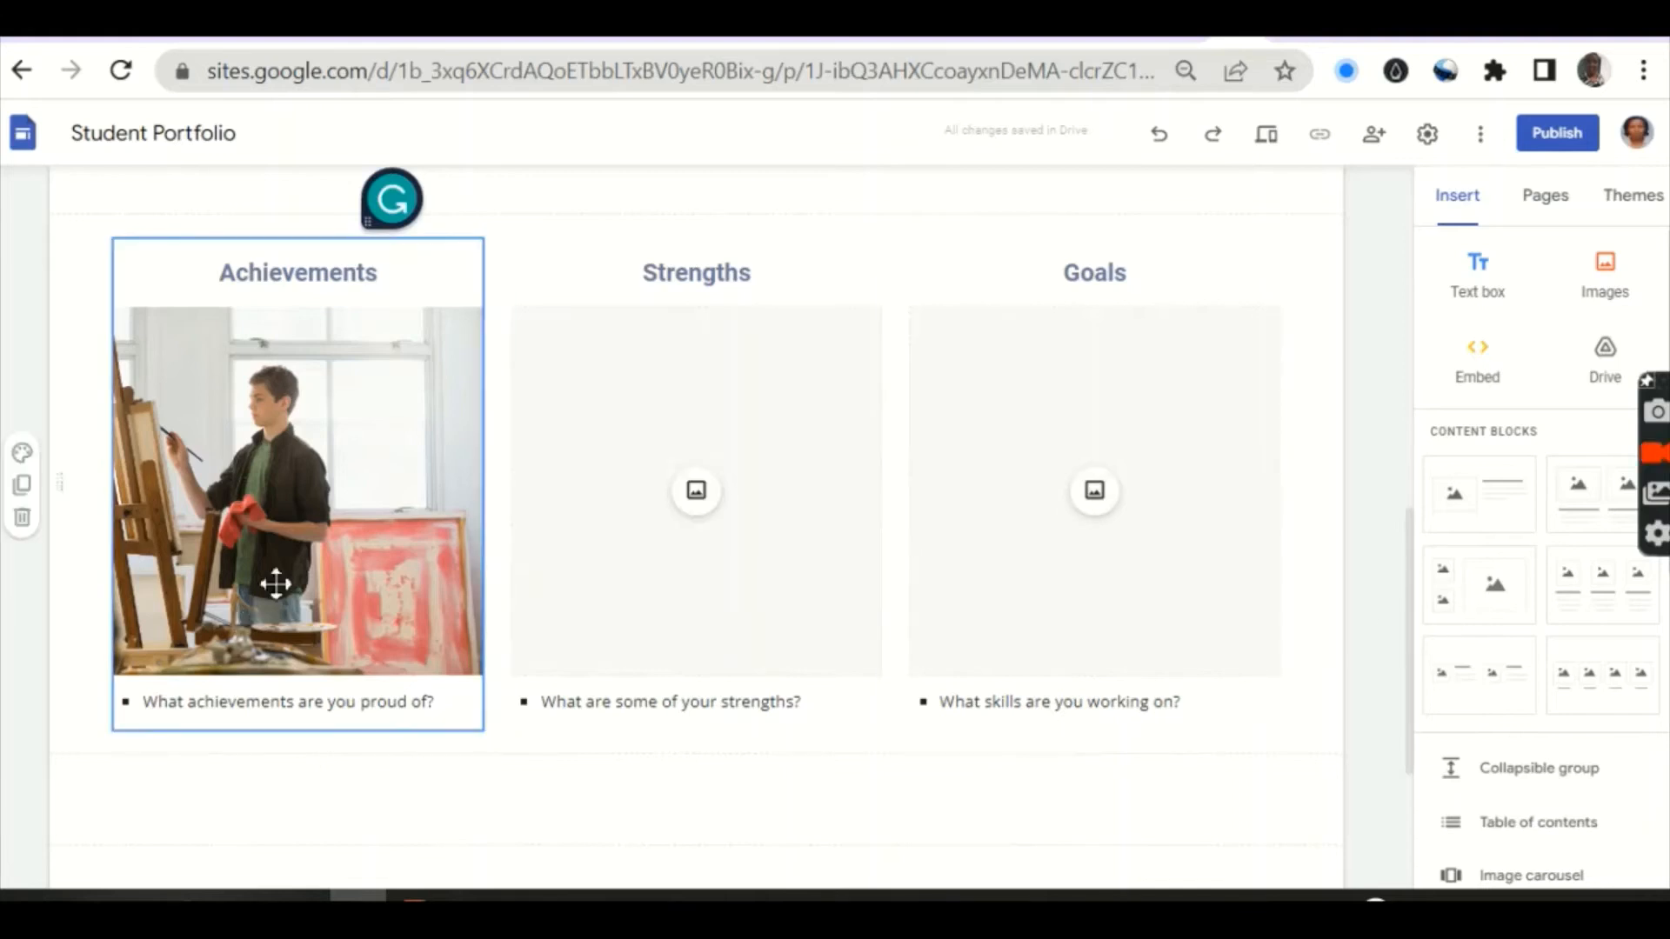
scroll(209, 591, up, 4)
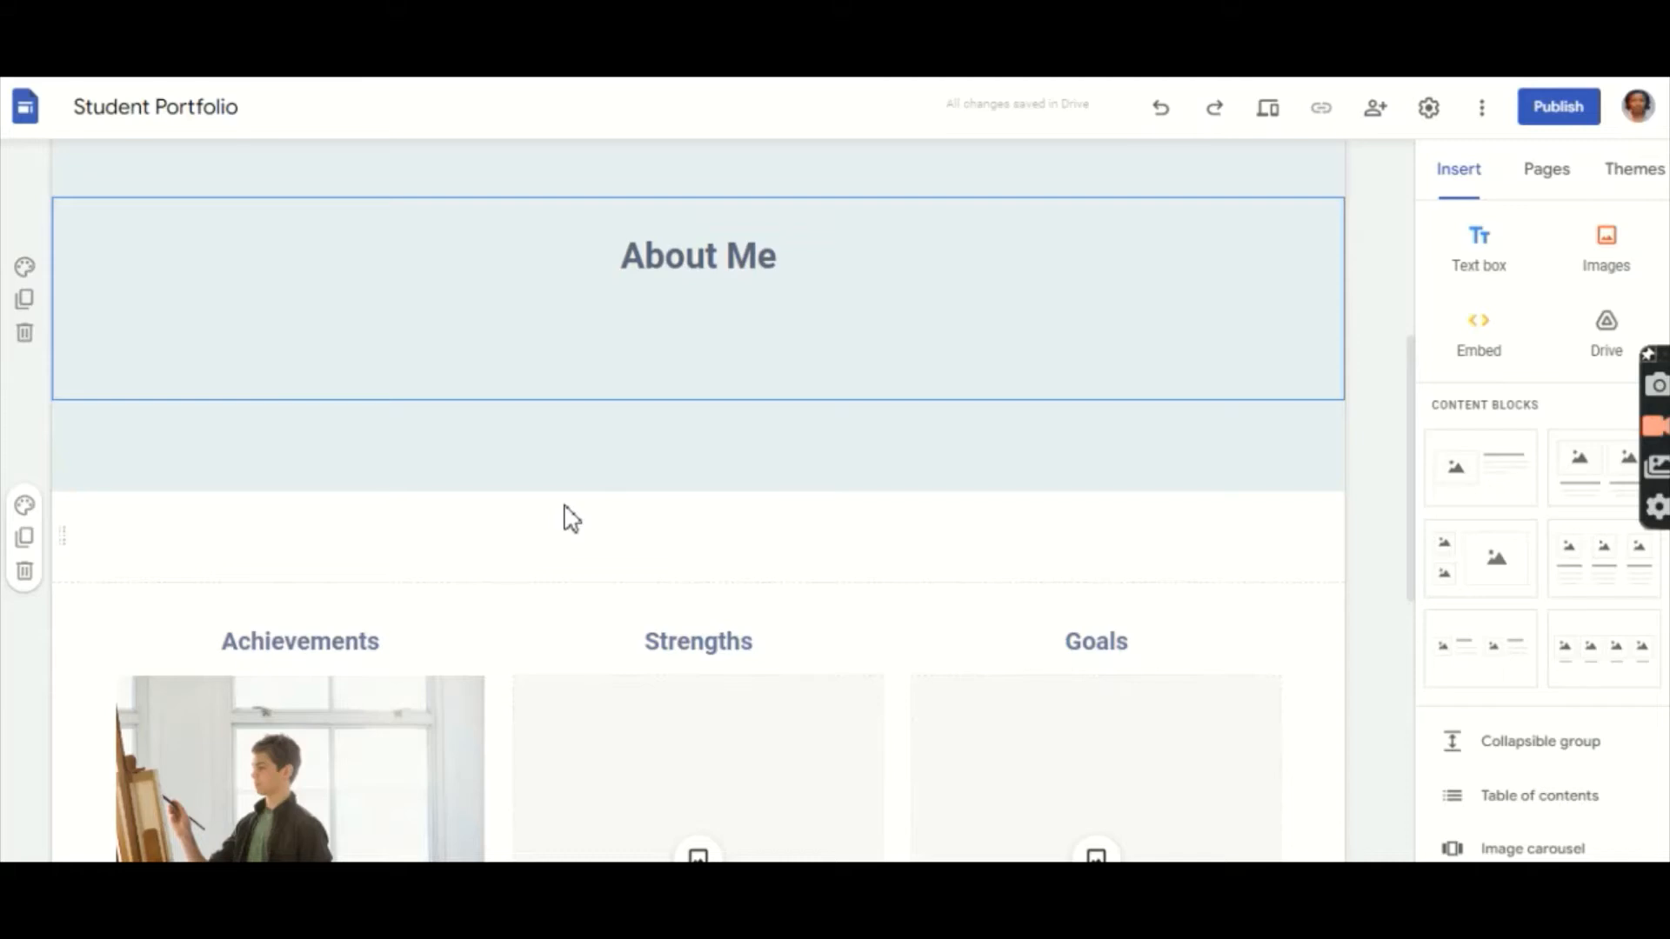
scroll(568, 520, down, 4)
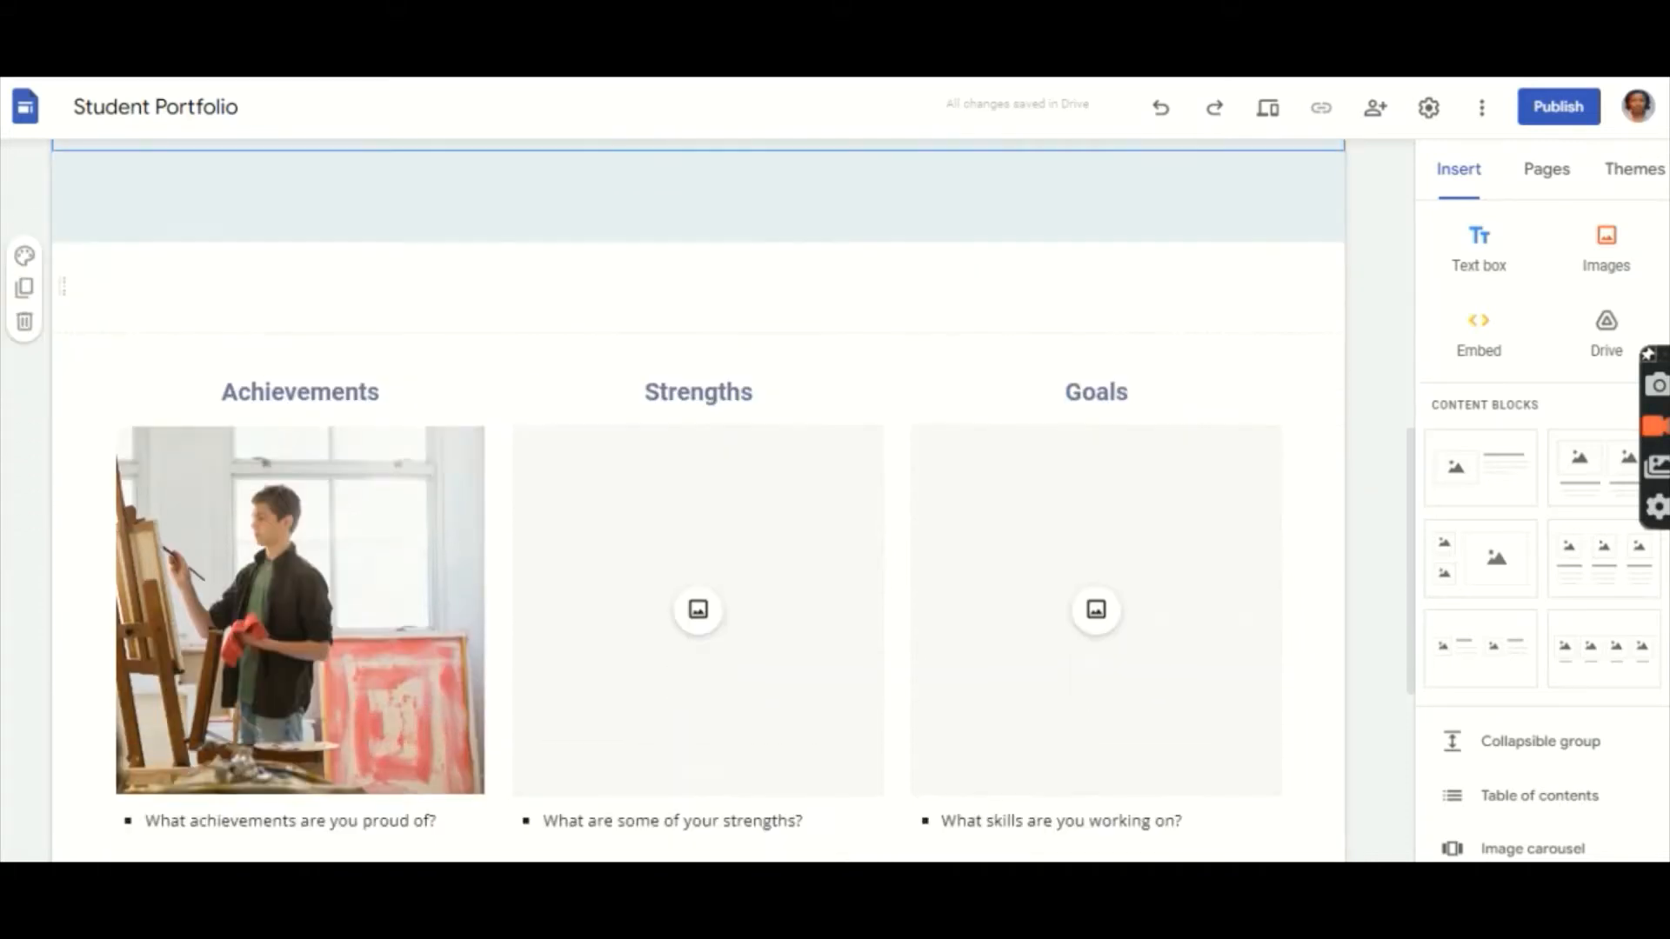
scroll(698, 500, down, 2)
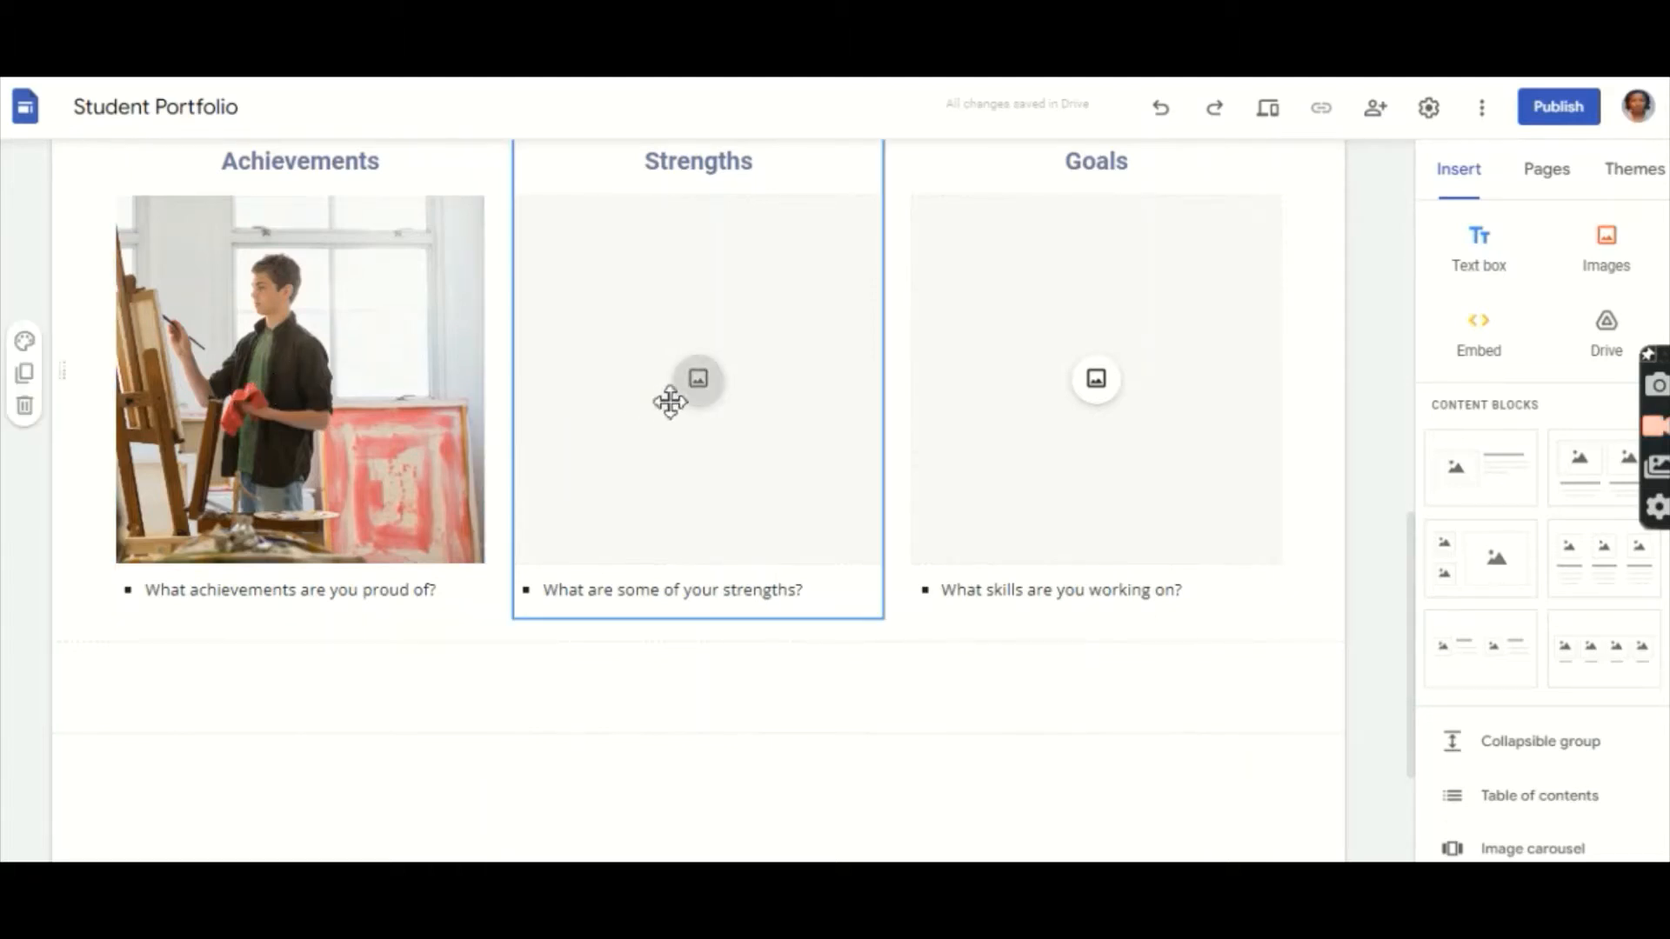
click(699, 384)
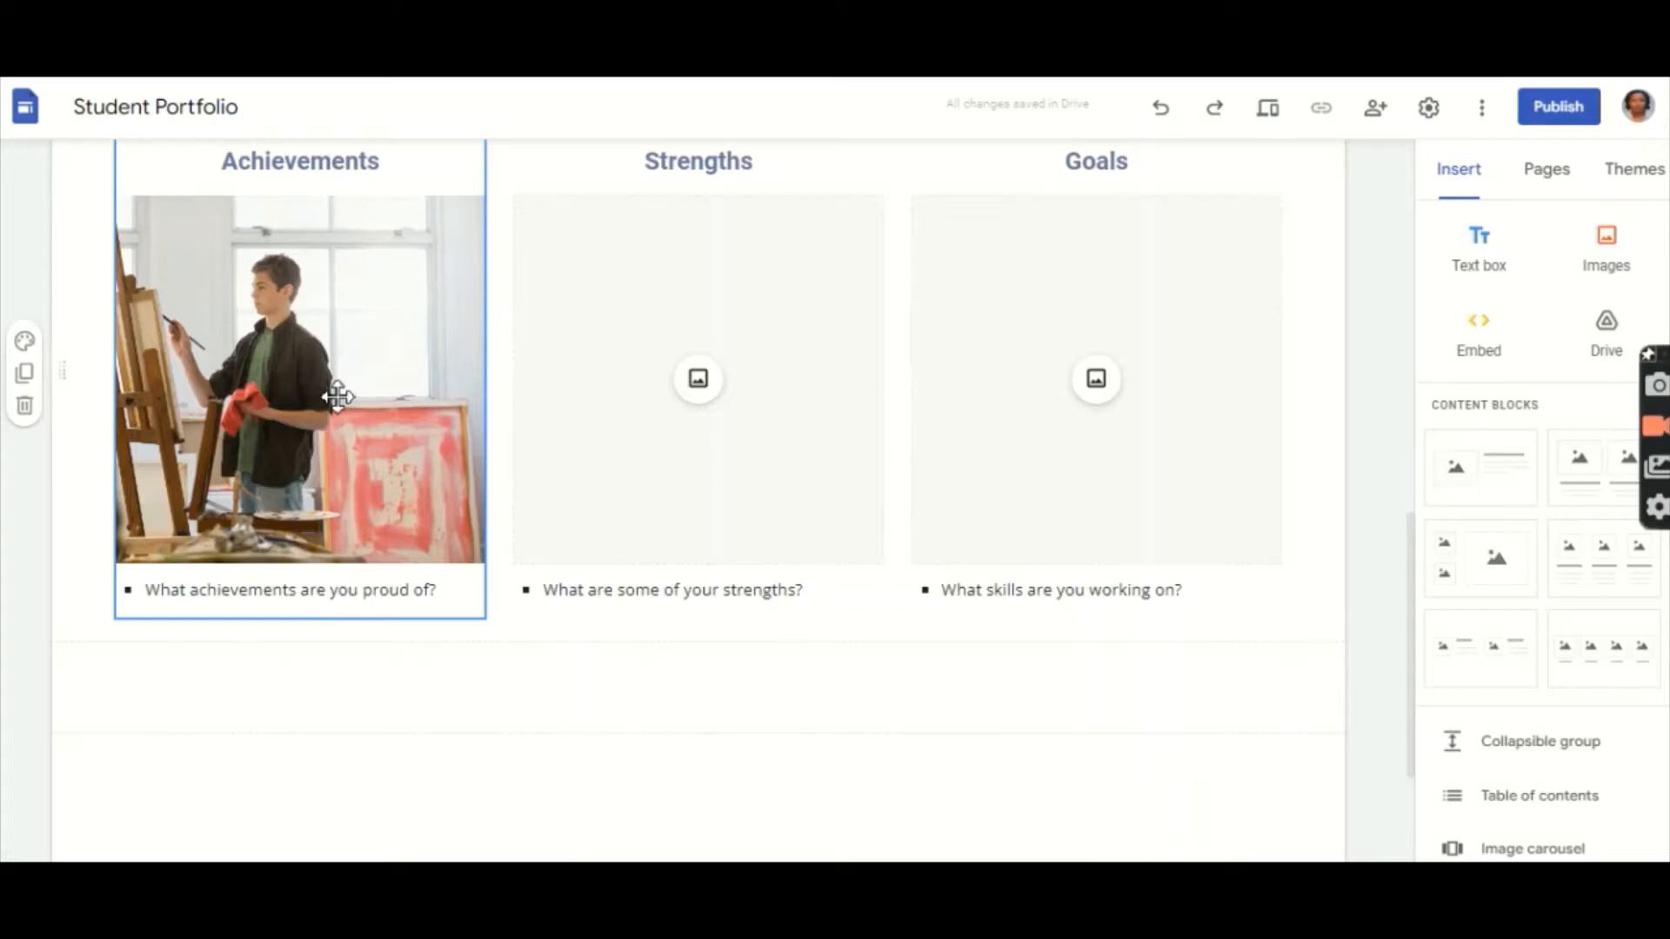
scroll(338, 396, up, 2)
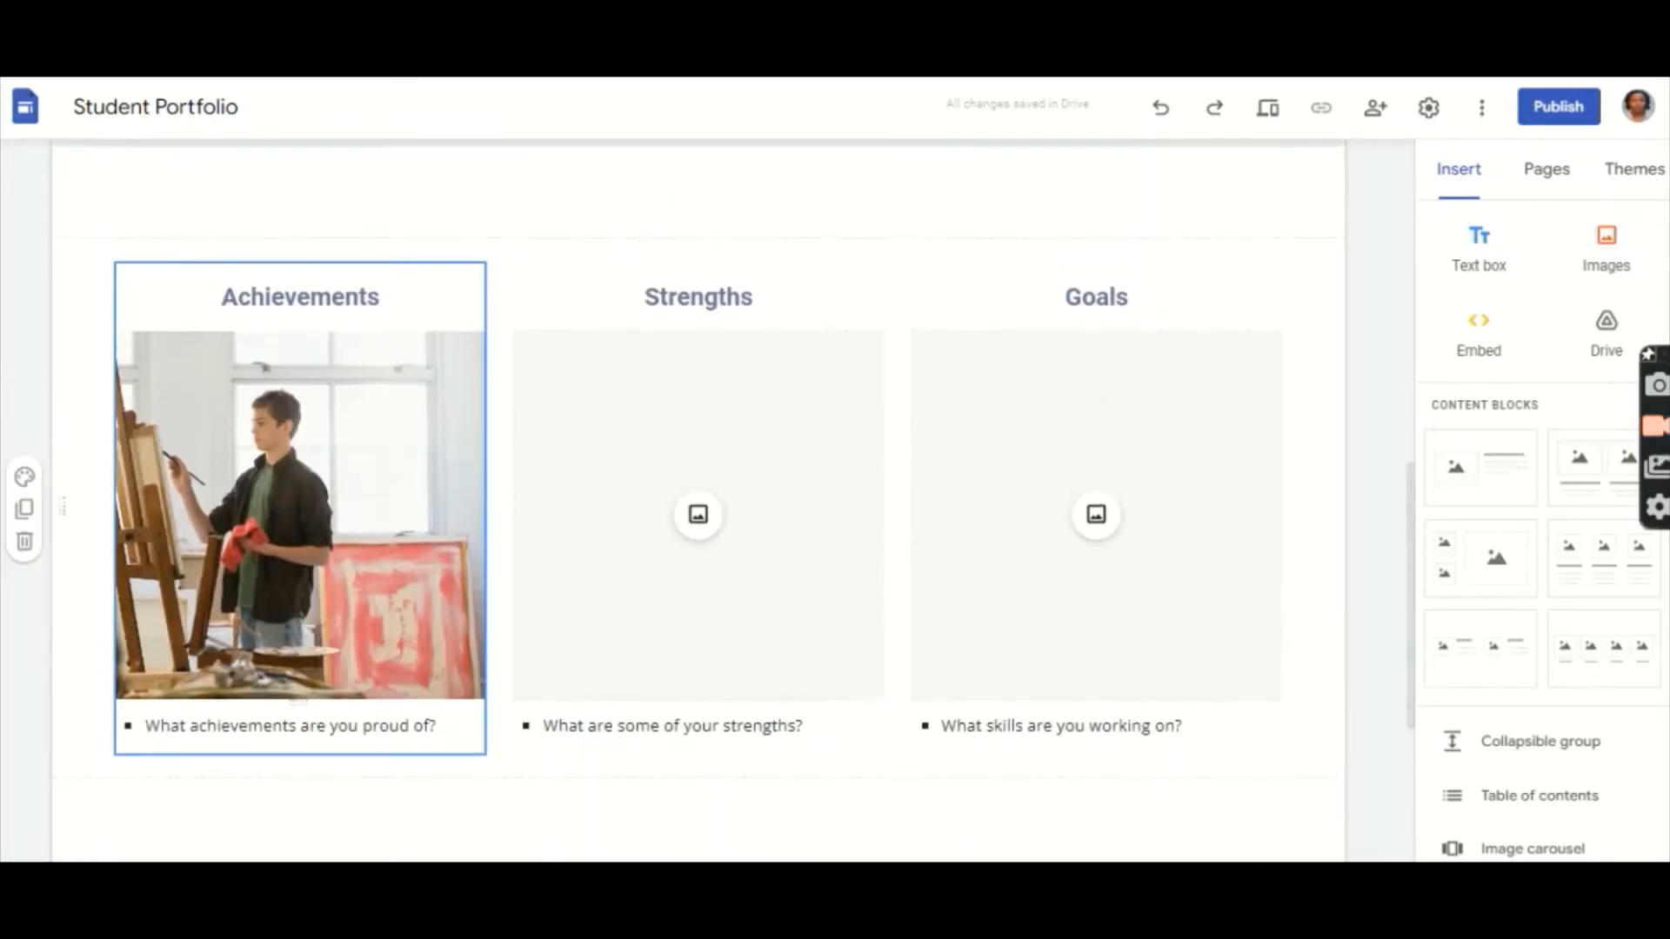
drag(332, 421, 332, 425)
Step: Swap the Achievements painter photo for the uploaded intellifluence_influencer badge image
click(292, 667)
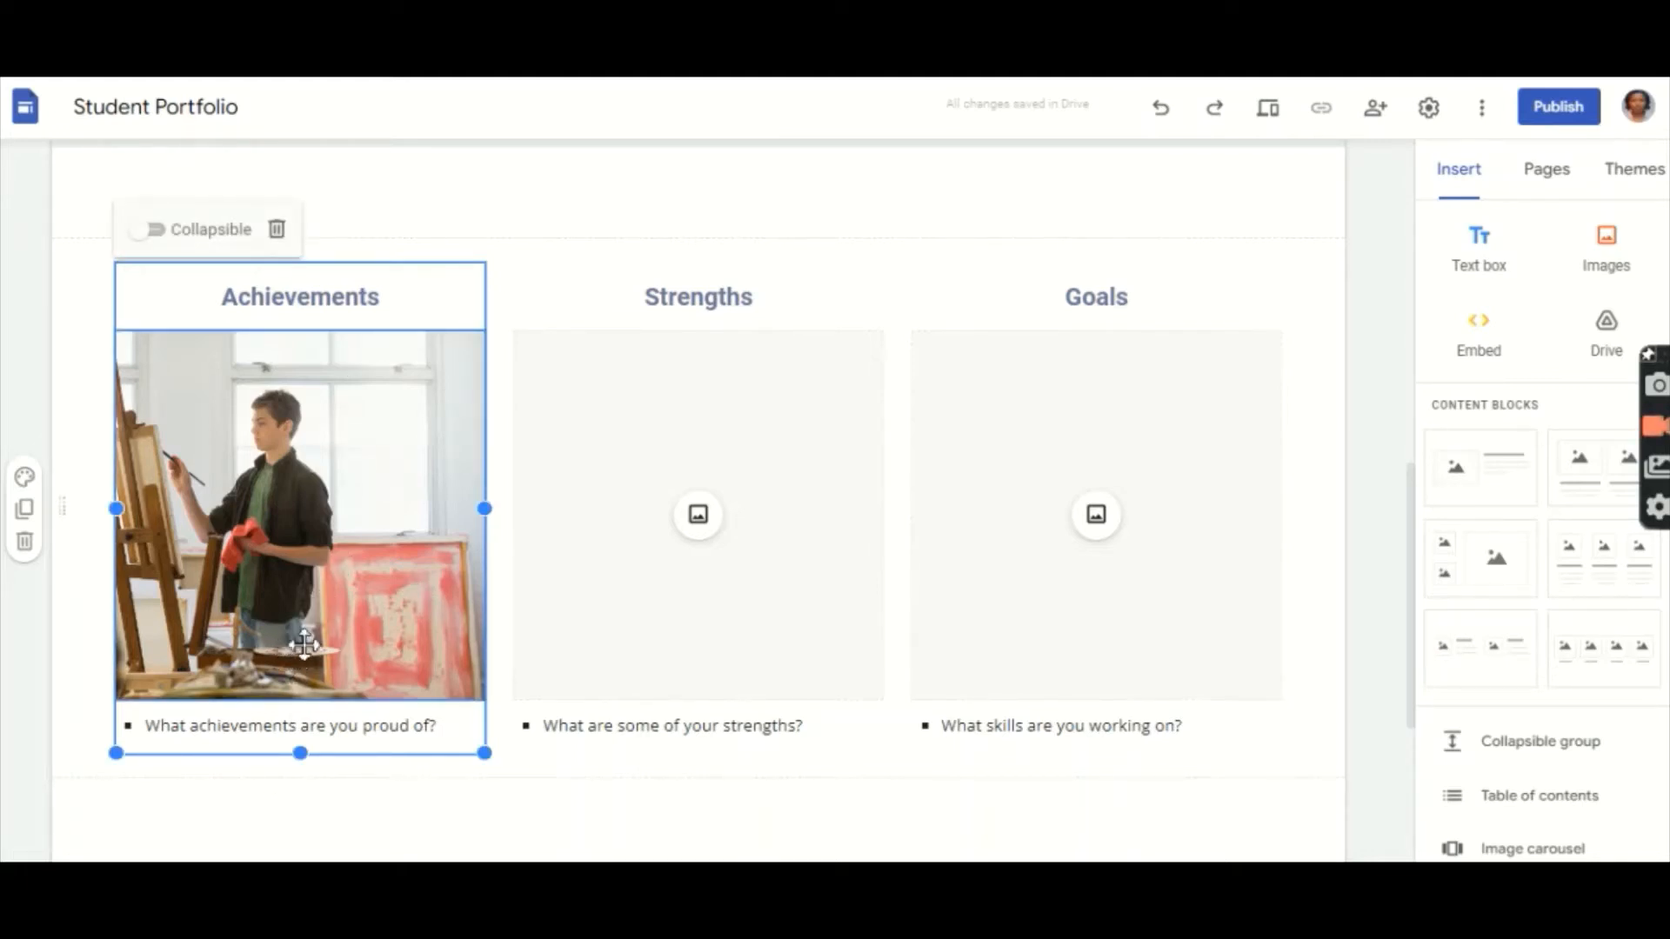
click(284, 627)
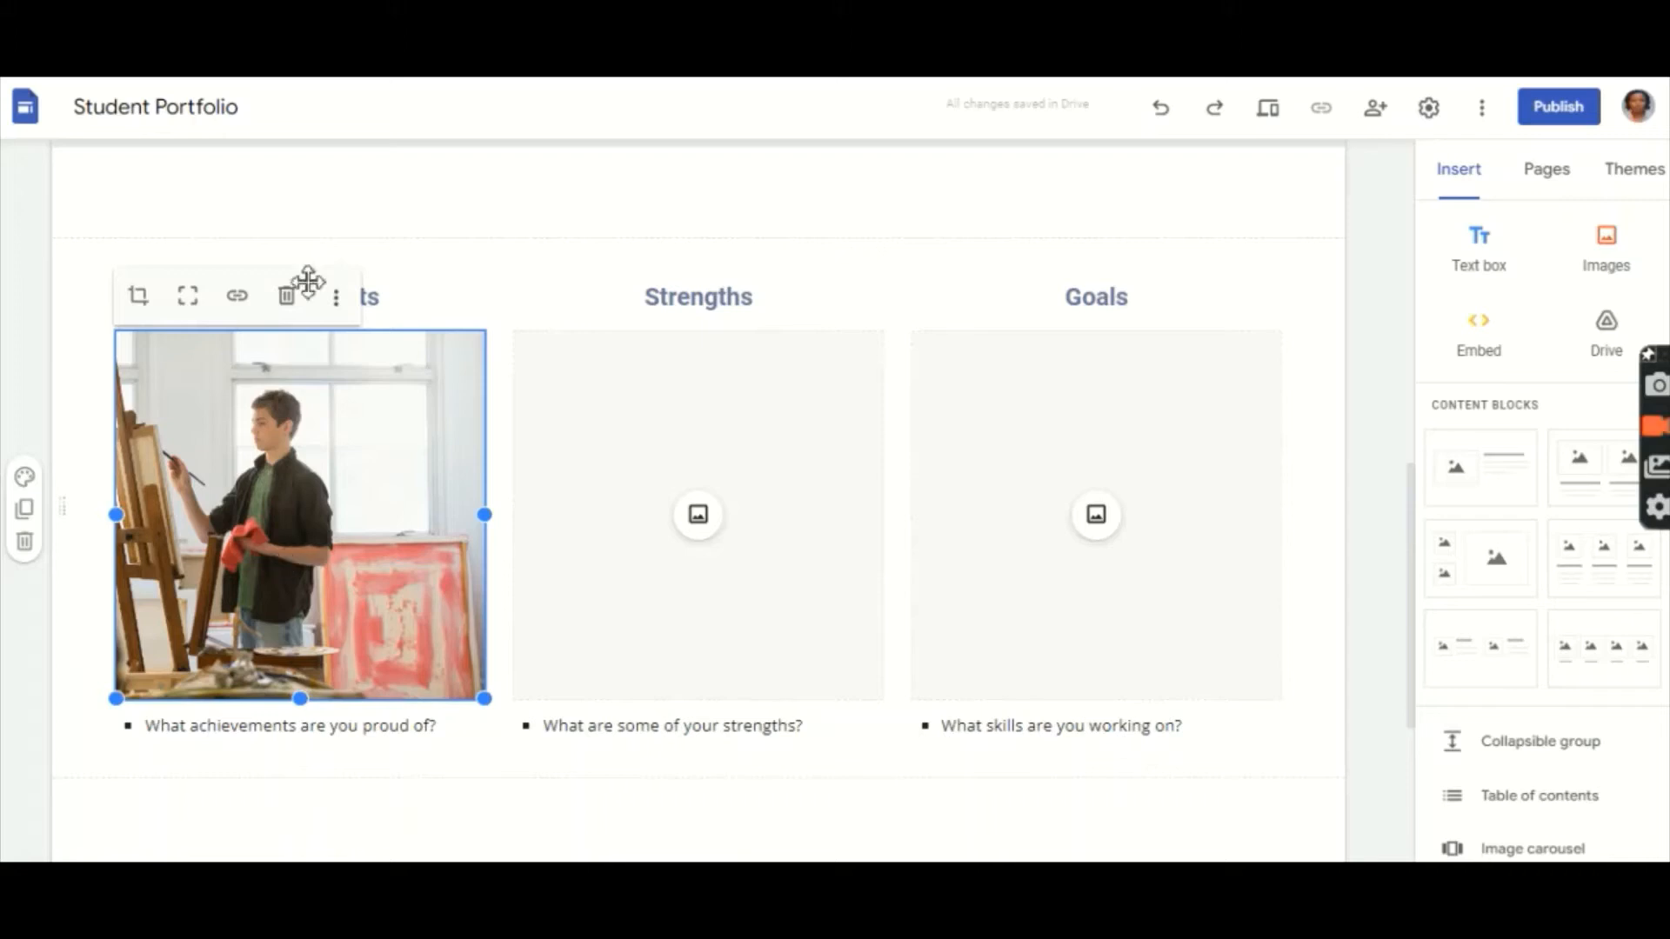
click(336, 297)
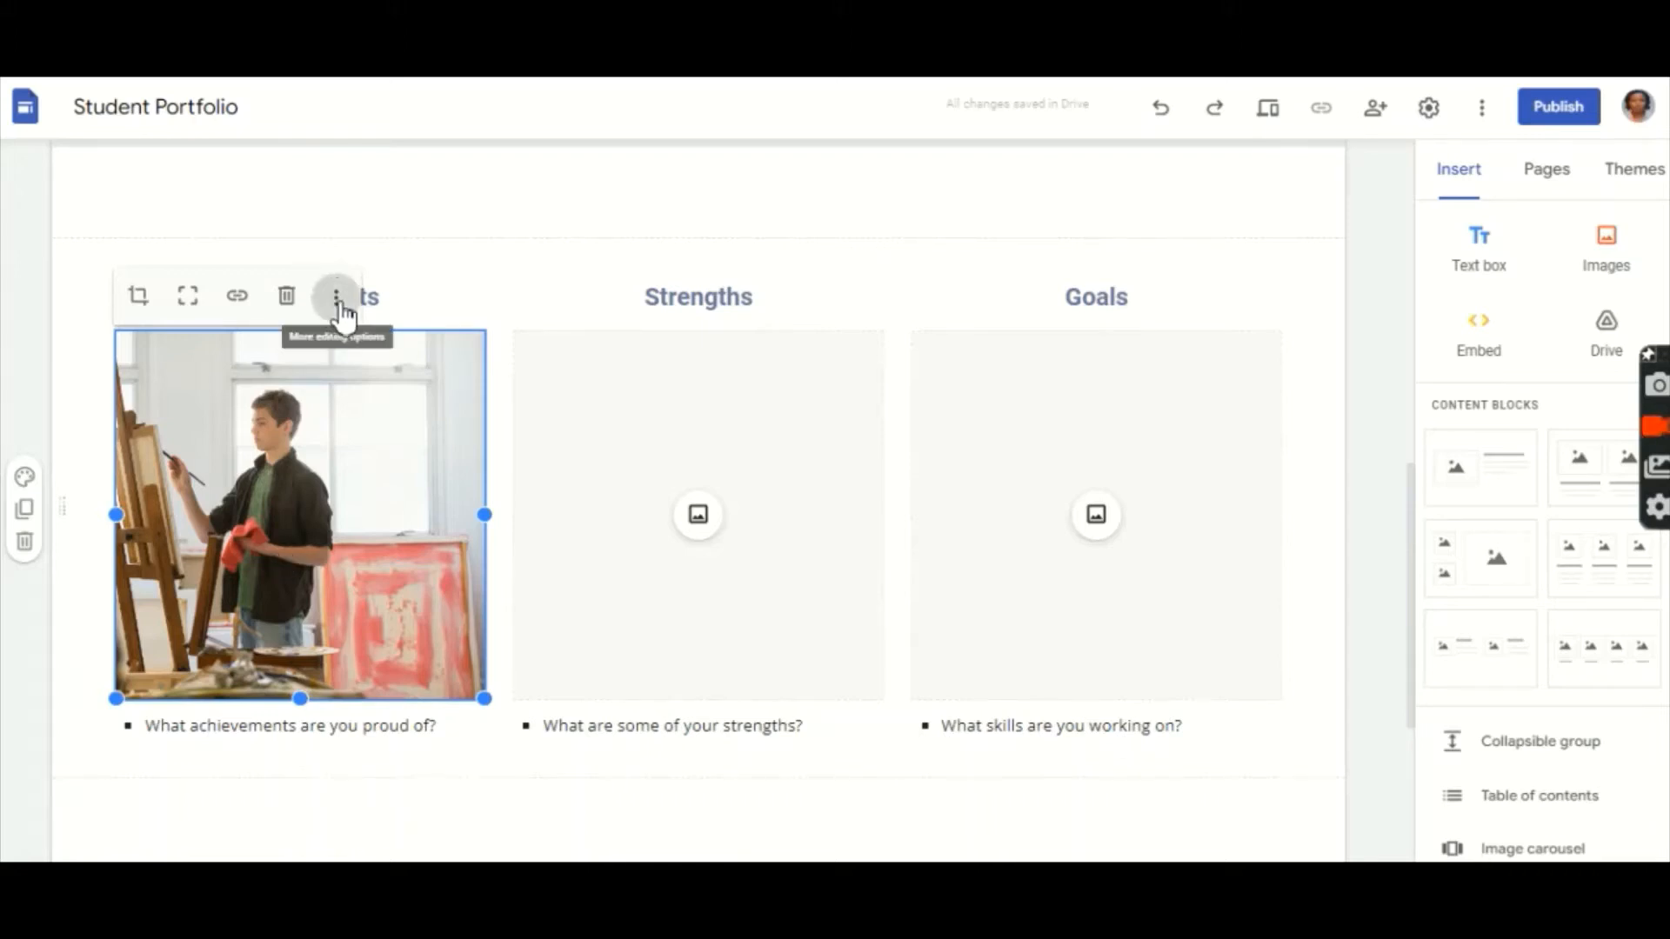
mouse_move(345, 315)
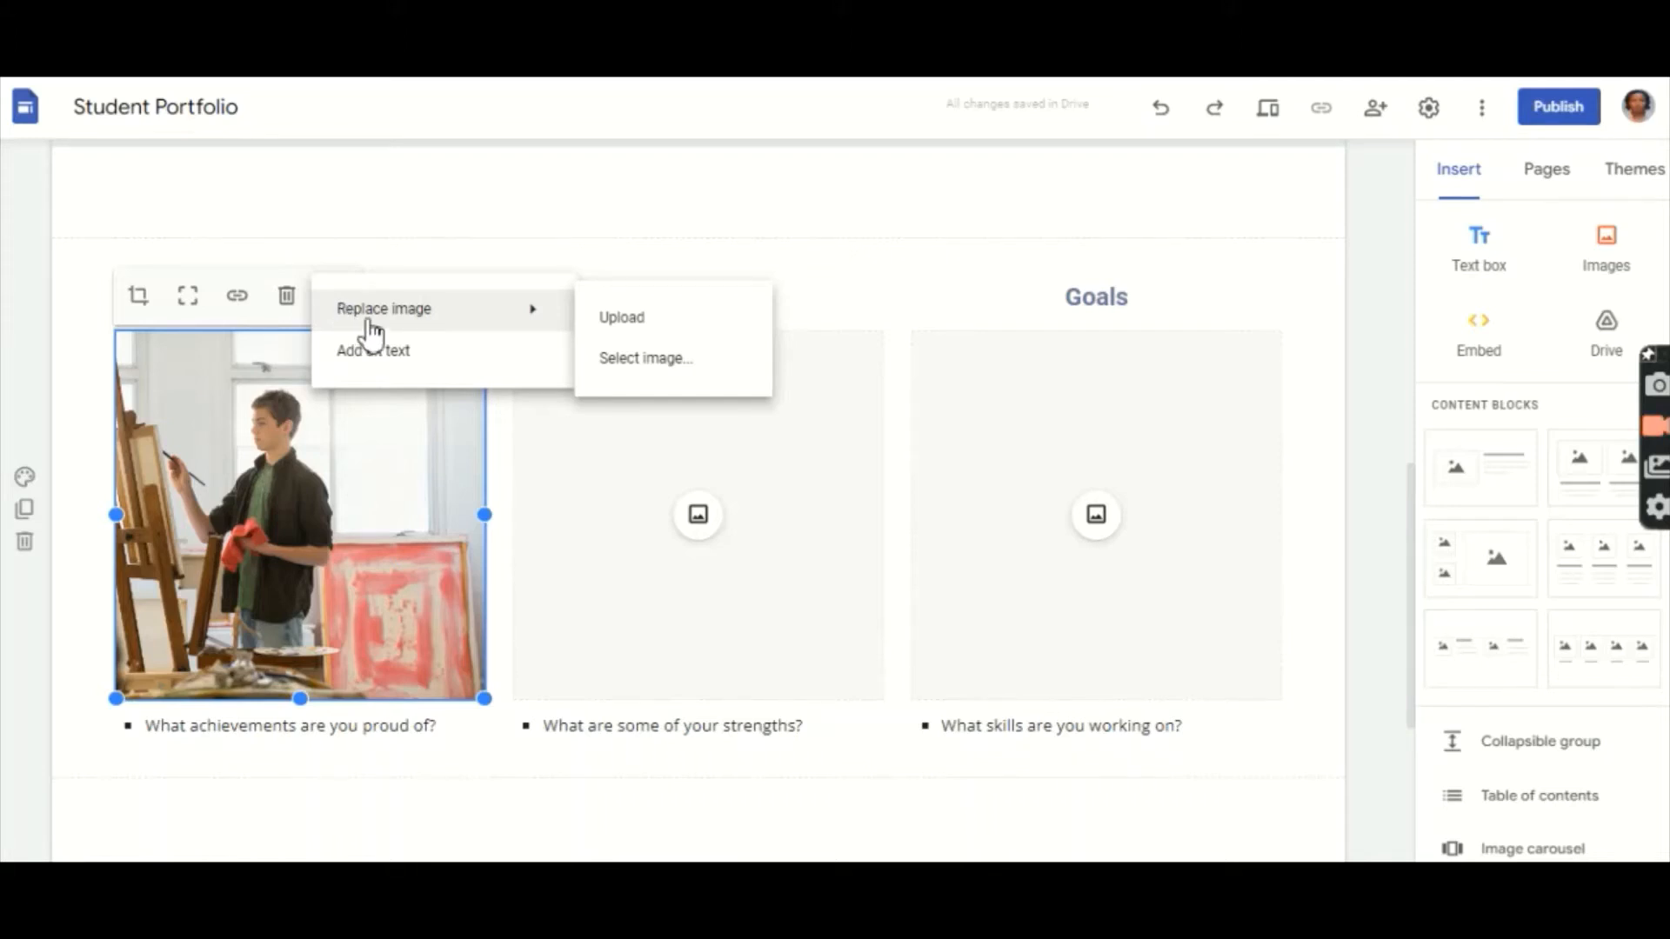
click(623, 318)
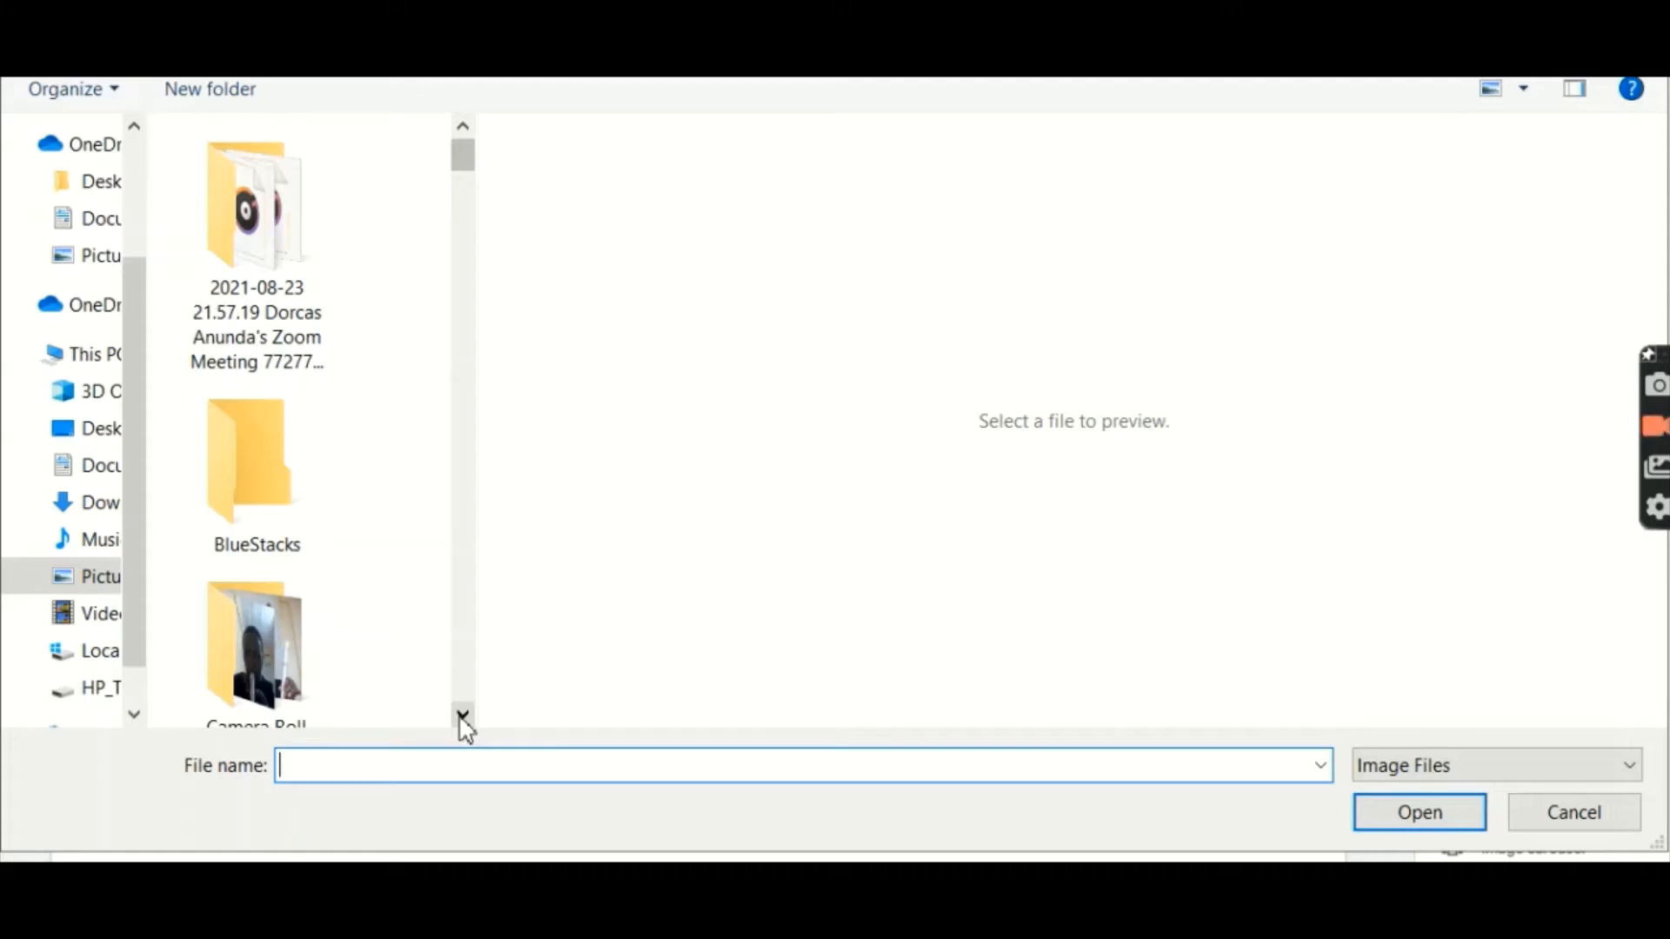
drag(463, 715, 462, 715)
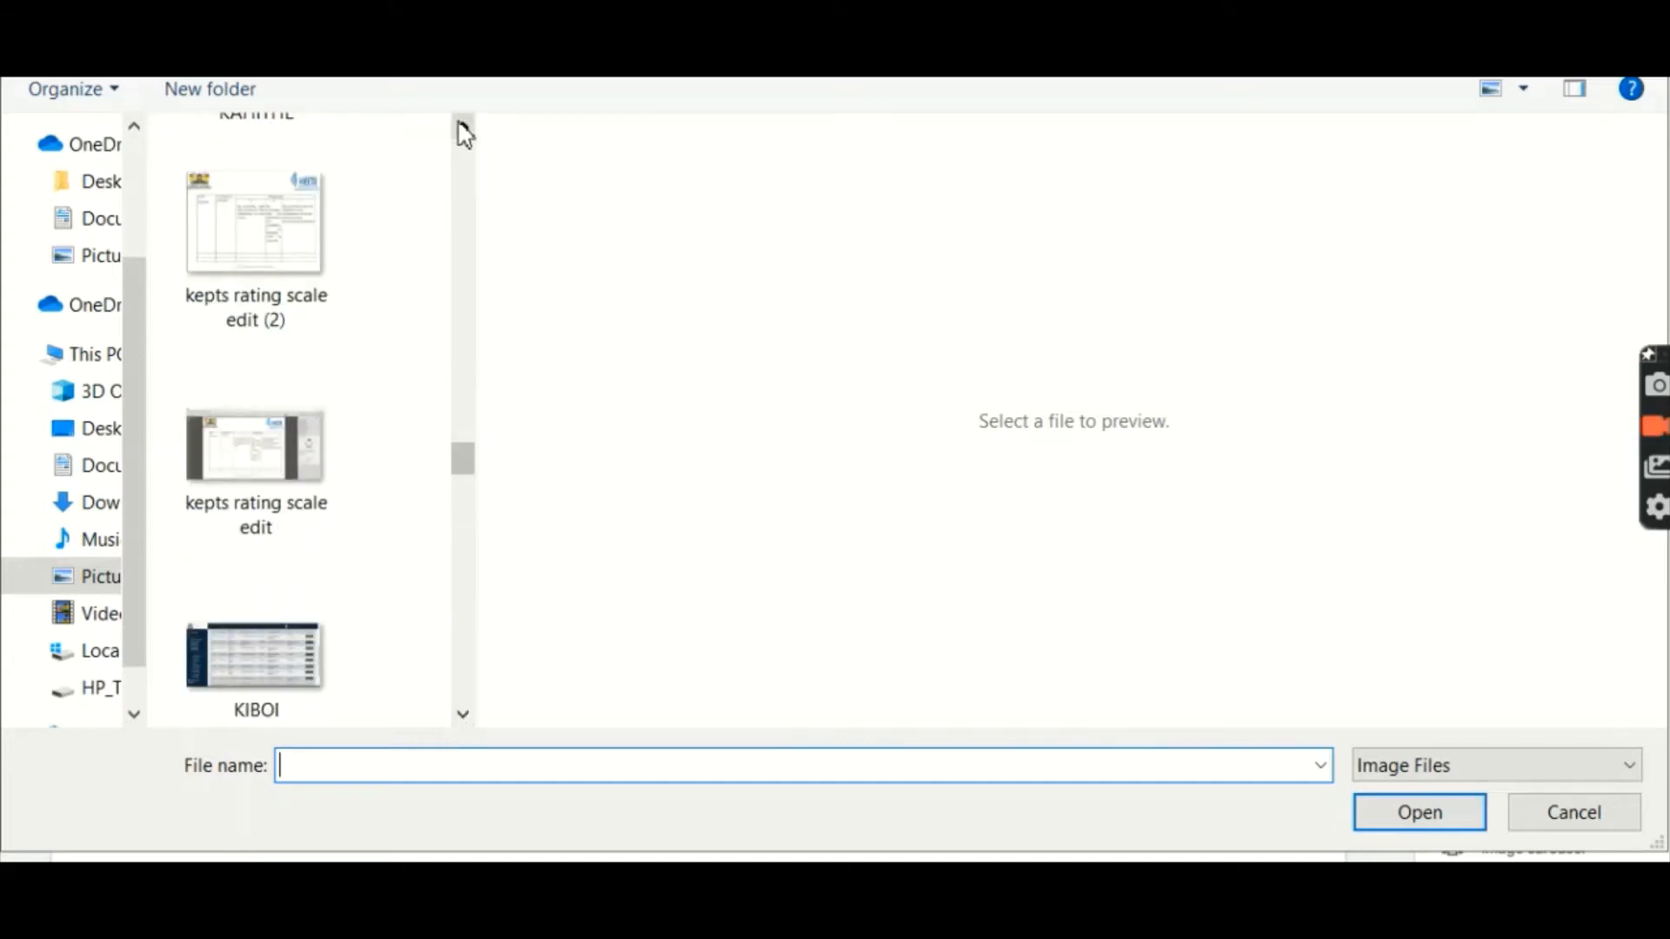
drag(464, 130, 464, 139)
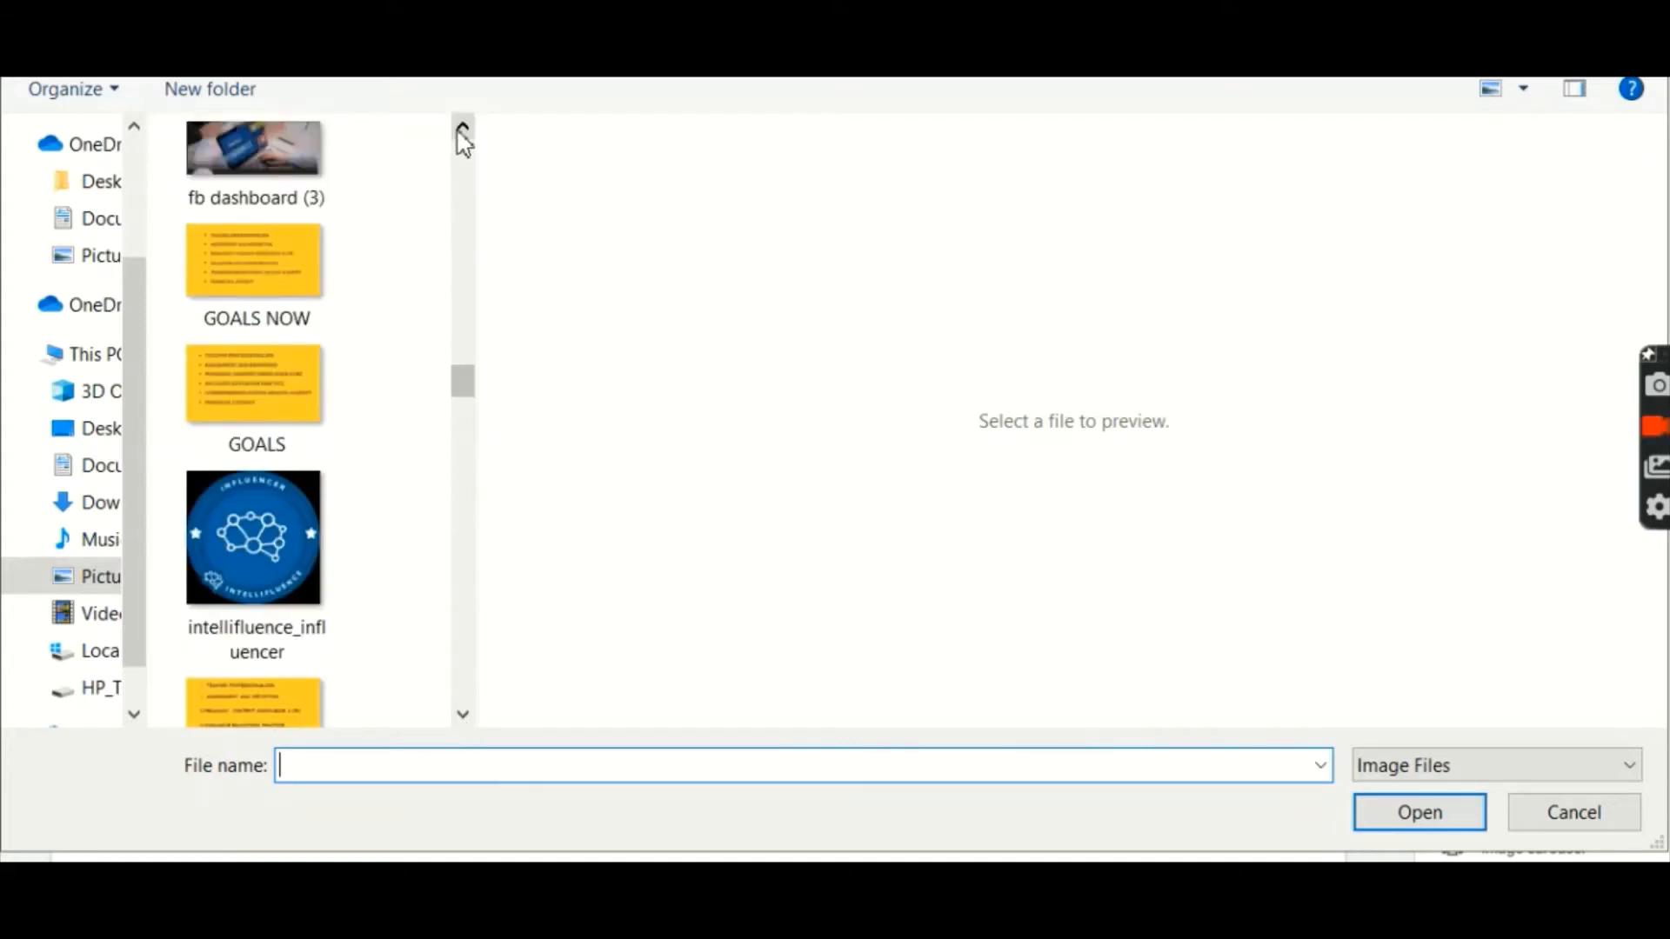
click(259, 576)
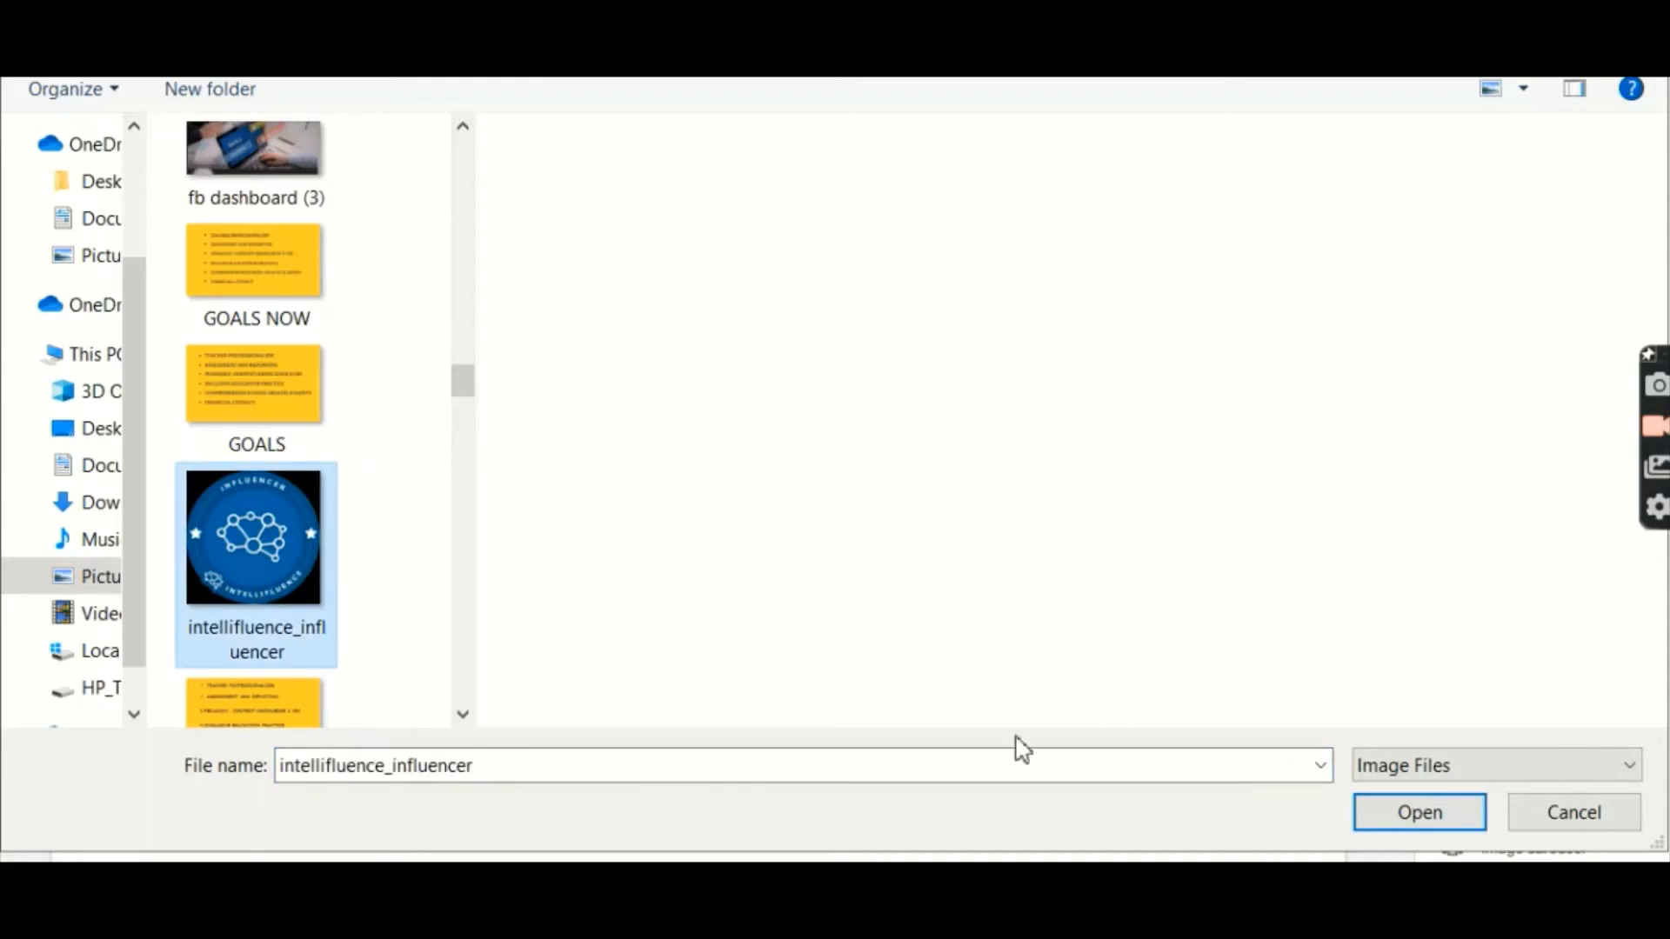
click(1415, 819)
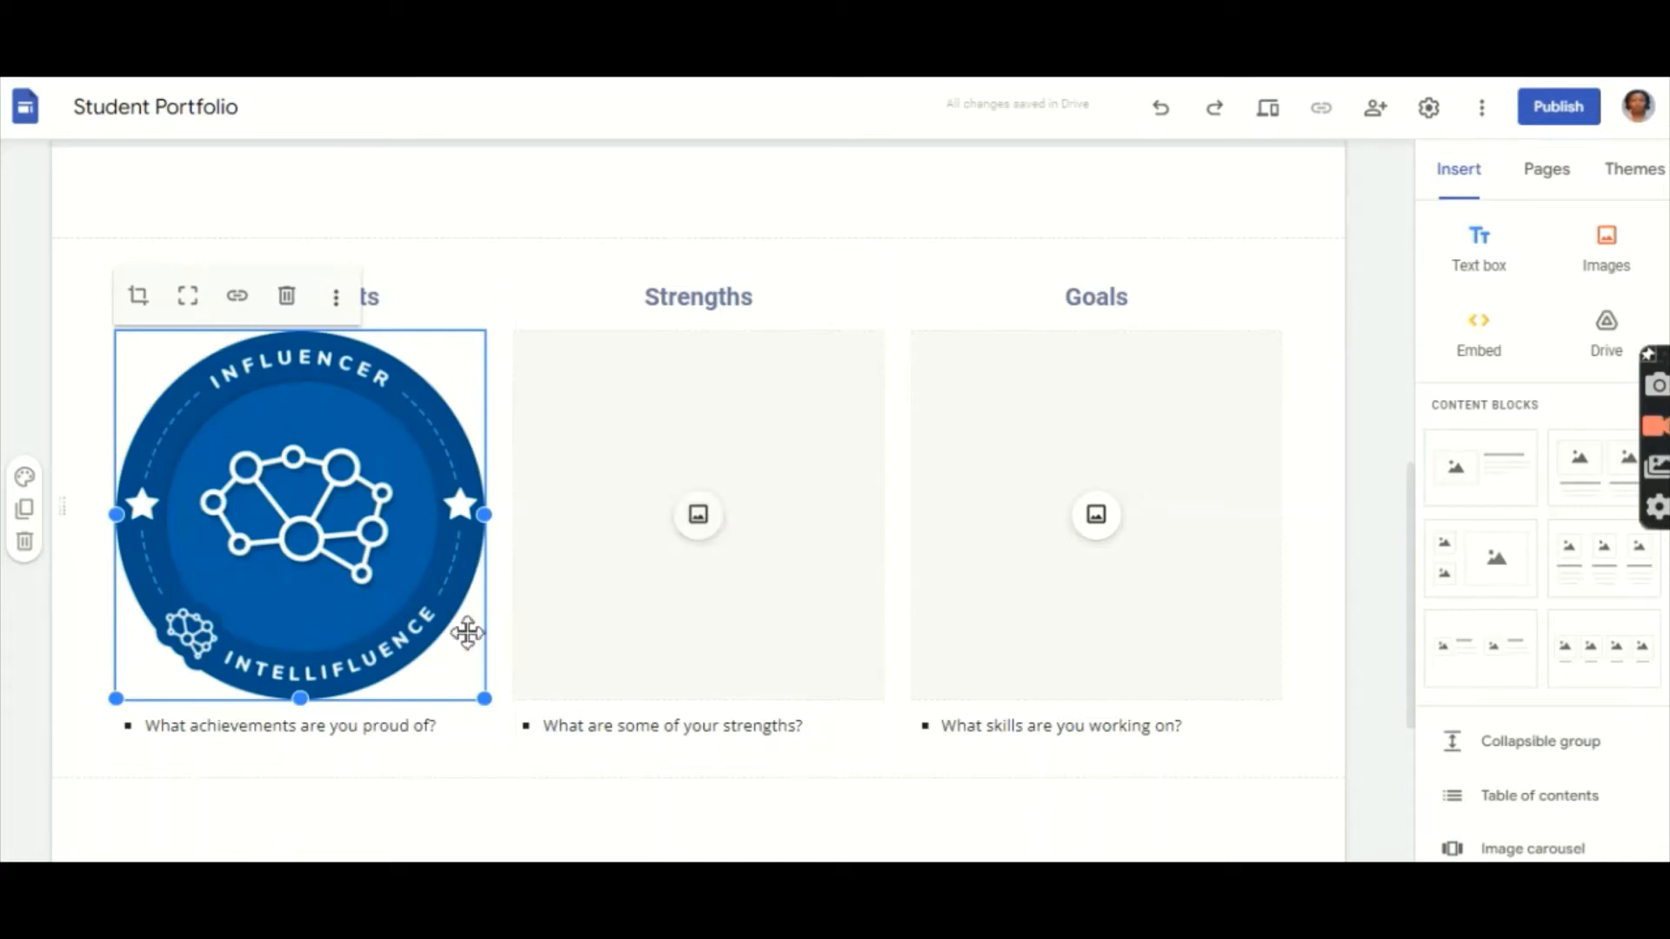
Step: Erase the question text from the Achievements badge caption, leaving only an empty bullet
click(416, 798)
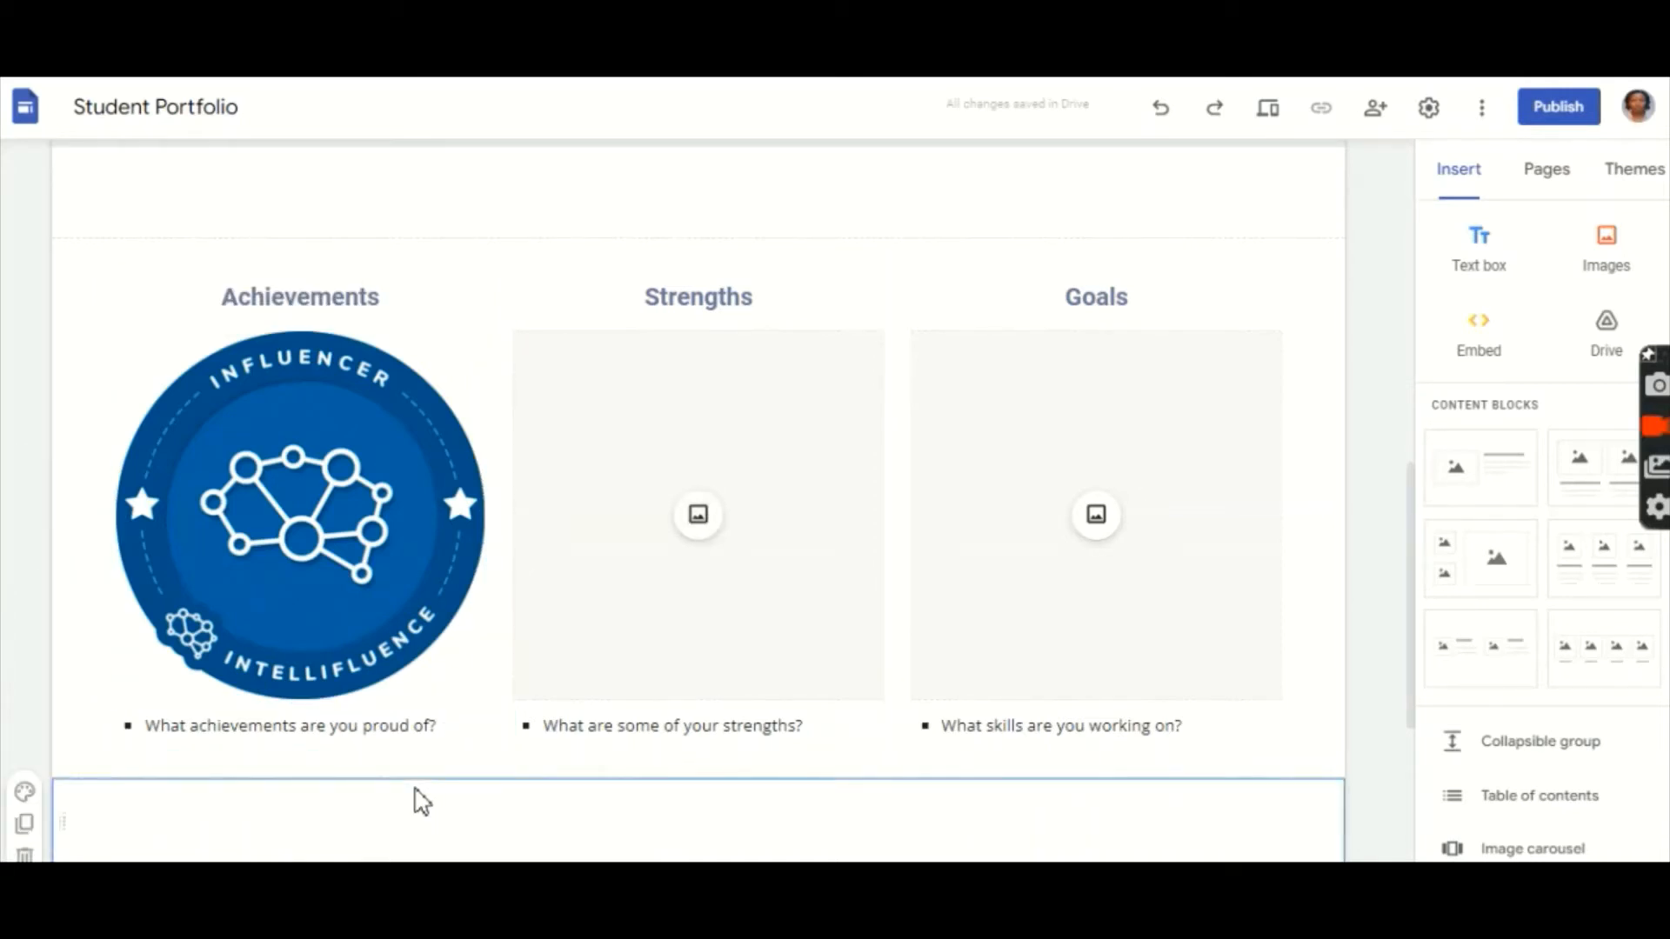
click(449, 737)
key(BackSpace)
key(BackSpace)
key(BackSpace)
key(BackSpace)
key(BackSpace)
key(BackSpace)
key(BackSpace)
key(BackSpace)
key(BackSpace)
key(BackSpace)
key(BackSpace)
key(BackSpace)
key(BackSpace)
key(BackSpace)
key(BackSpace)
key(BackSpace)
key(BackSpace)
key(BackSpace)
key(BackSpace)
key(BackSpace)
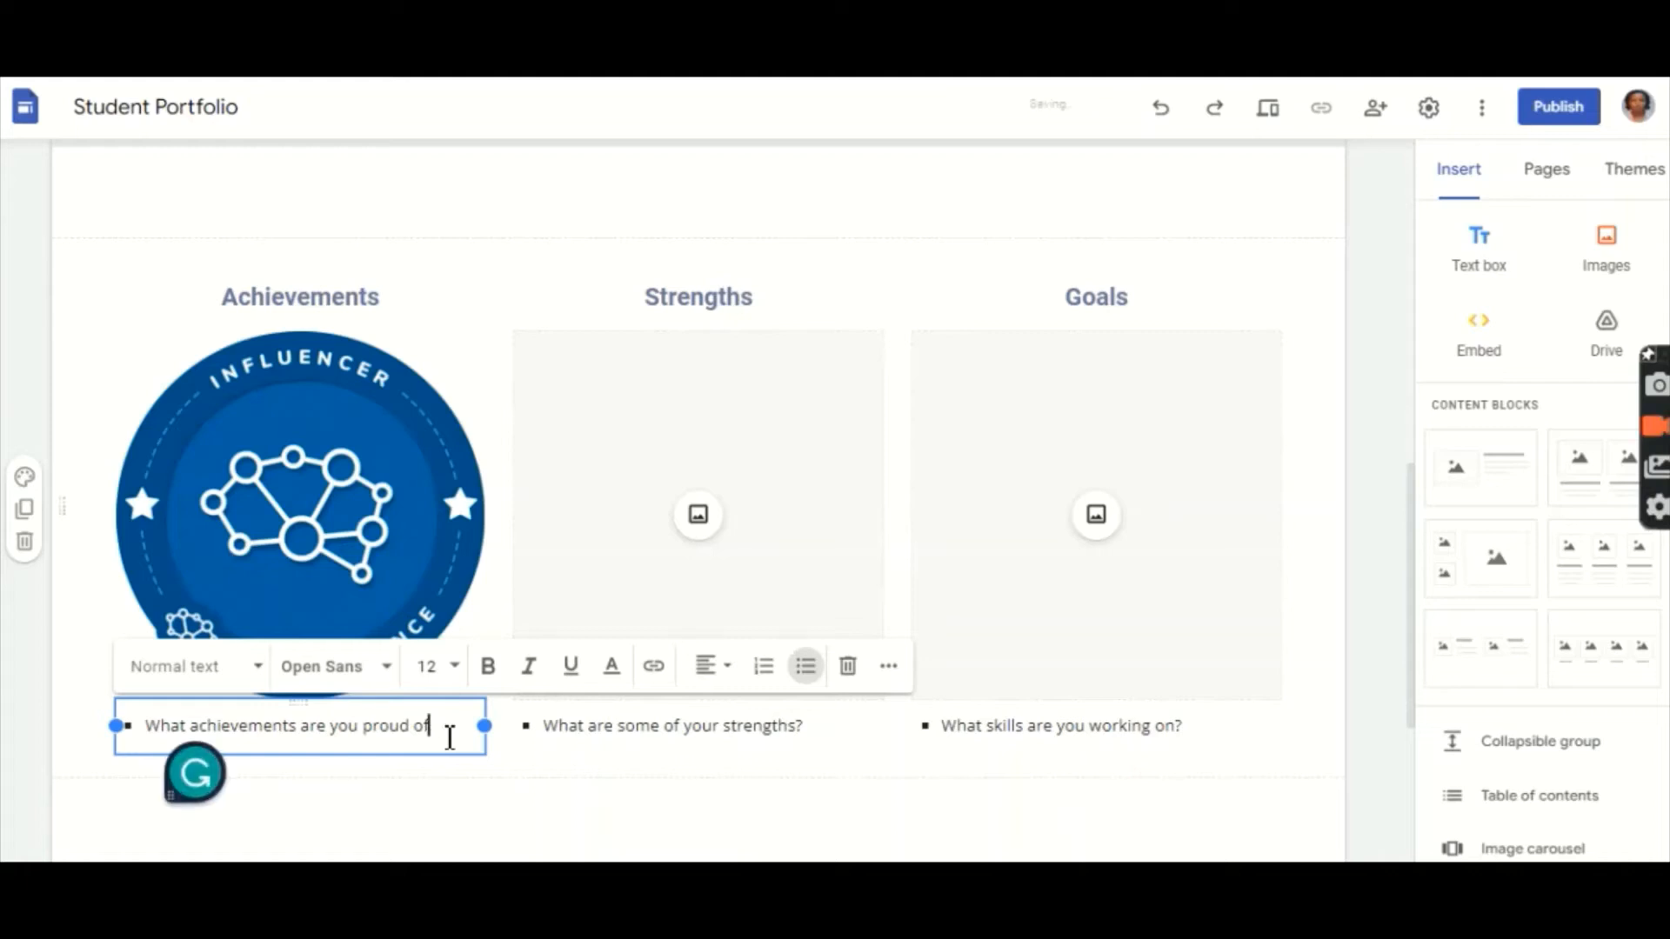
key(BackSpace)
key(BackSpace)
key(BackSpace)
key(BackSpace)
key(BackSpace)
key(BackSpace)
key(BackSpace)
key(BackSpace)
key(BackSpace)
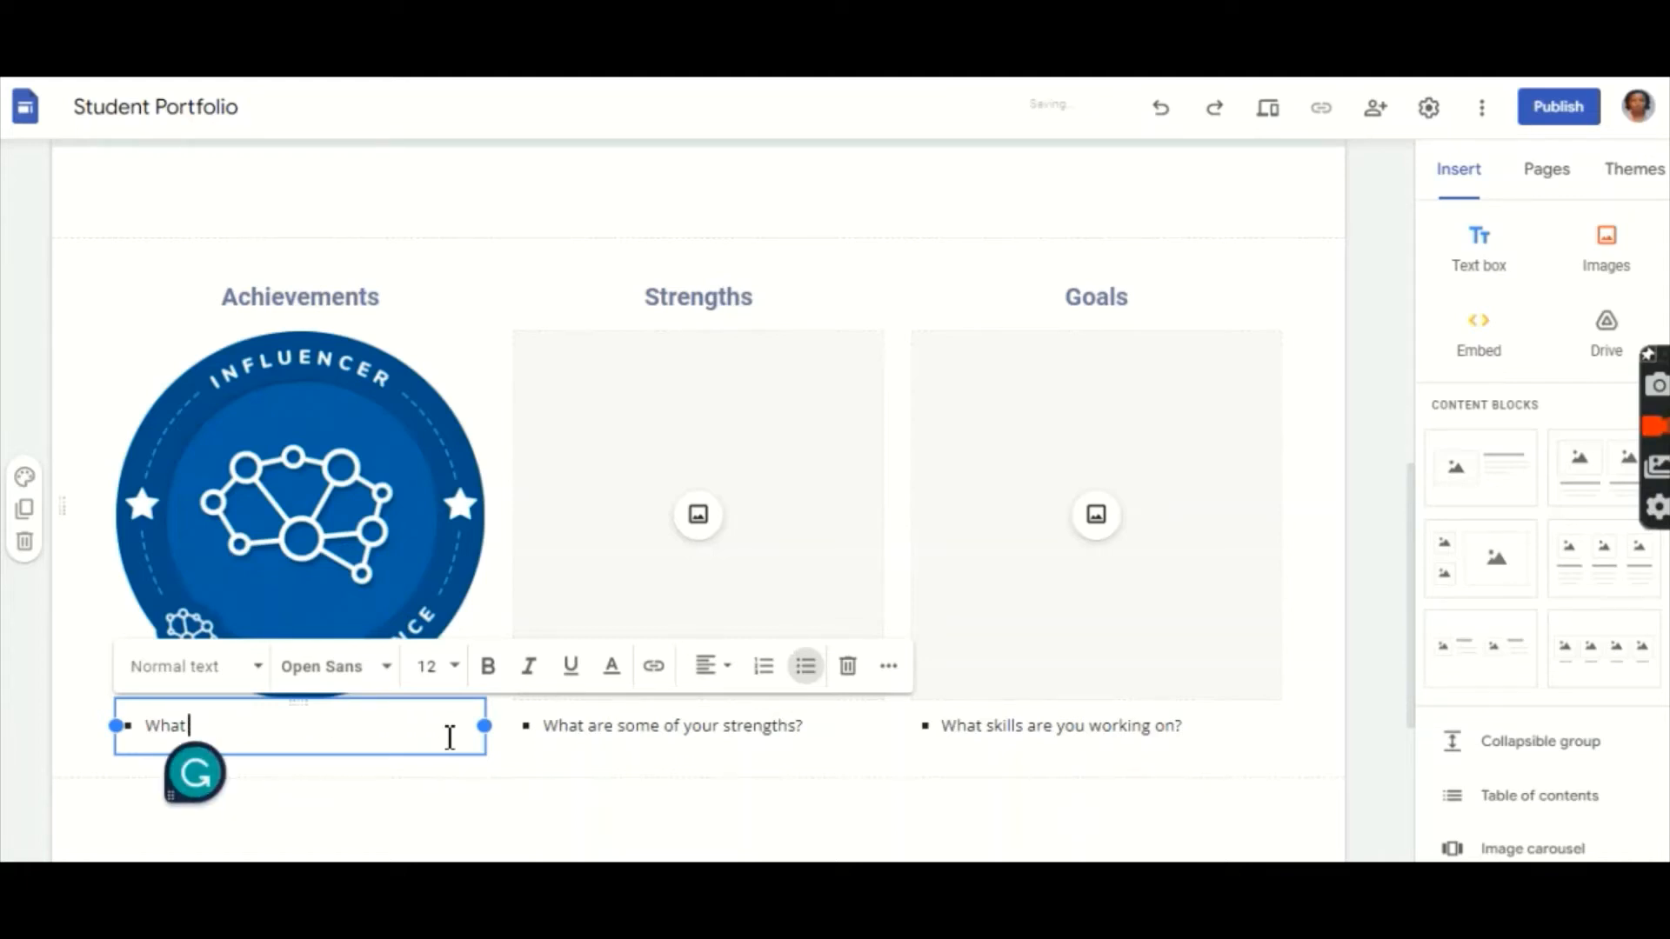
text(DDDDD)
click(472, 787)
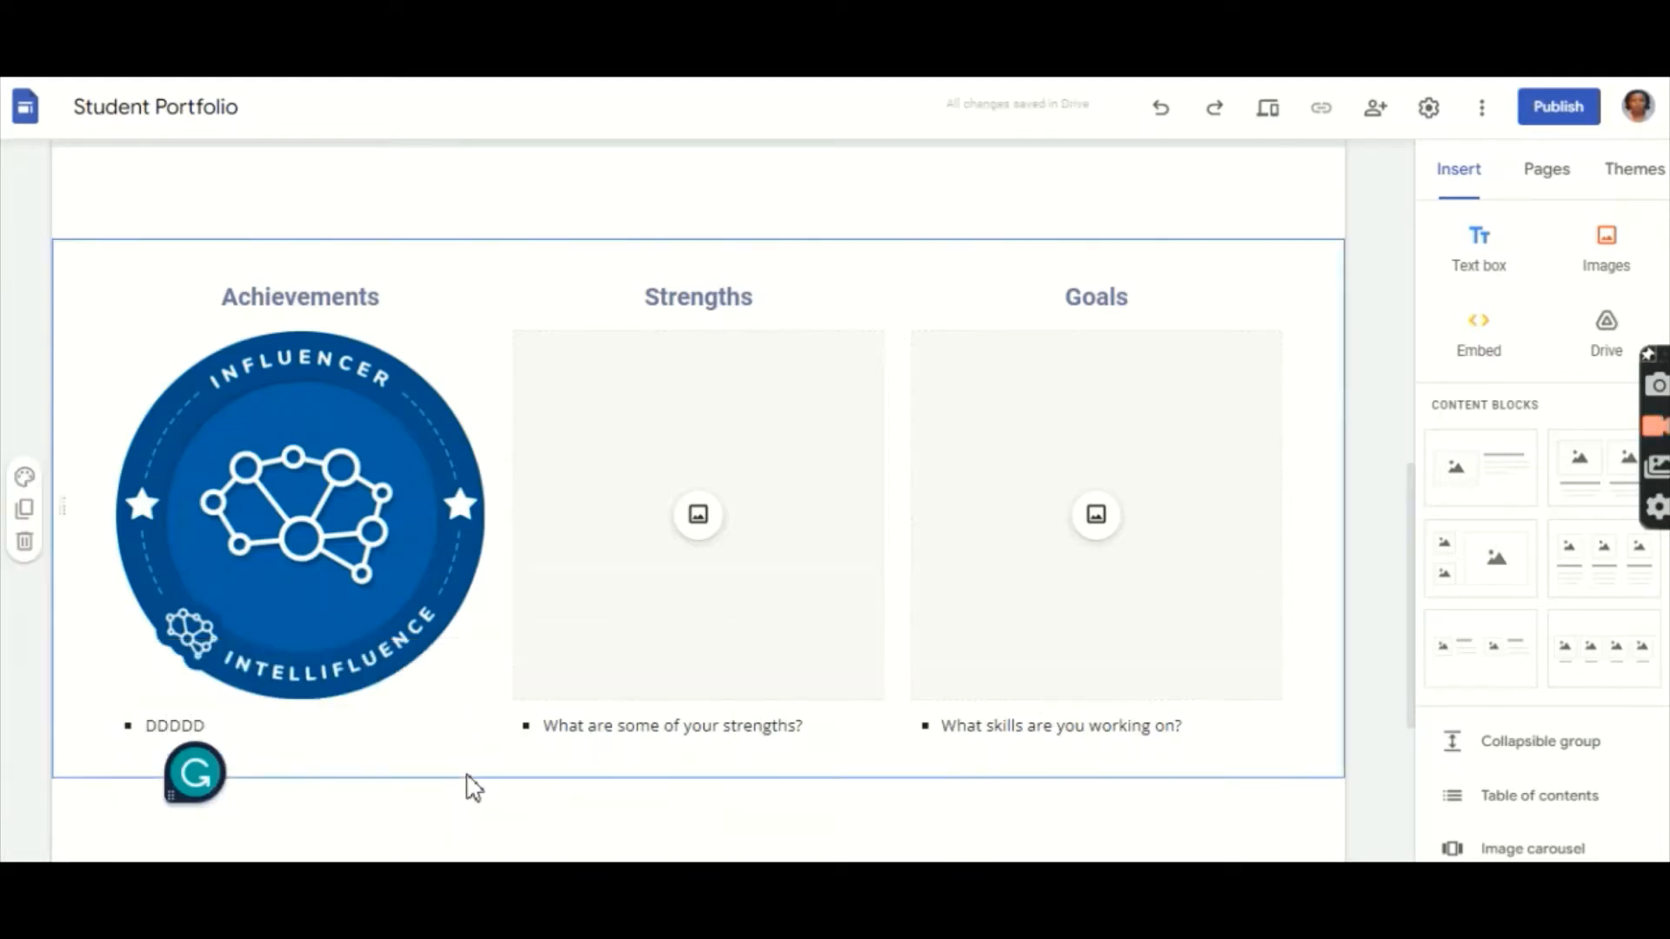
click(344, 735)
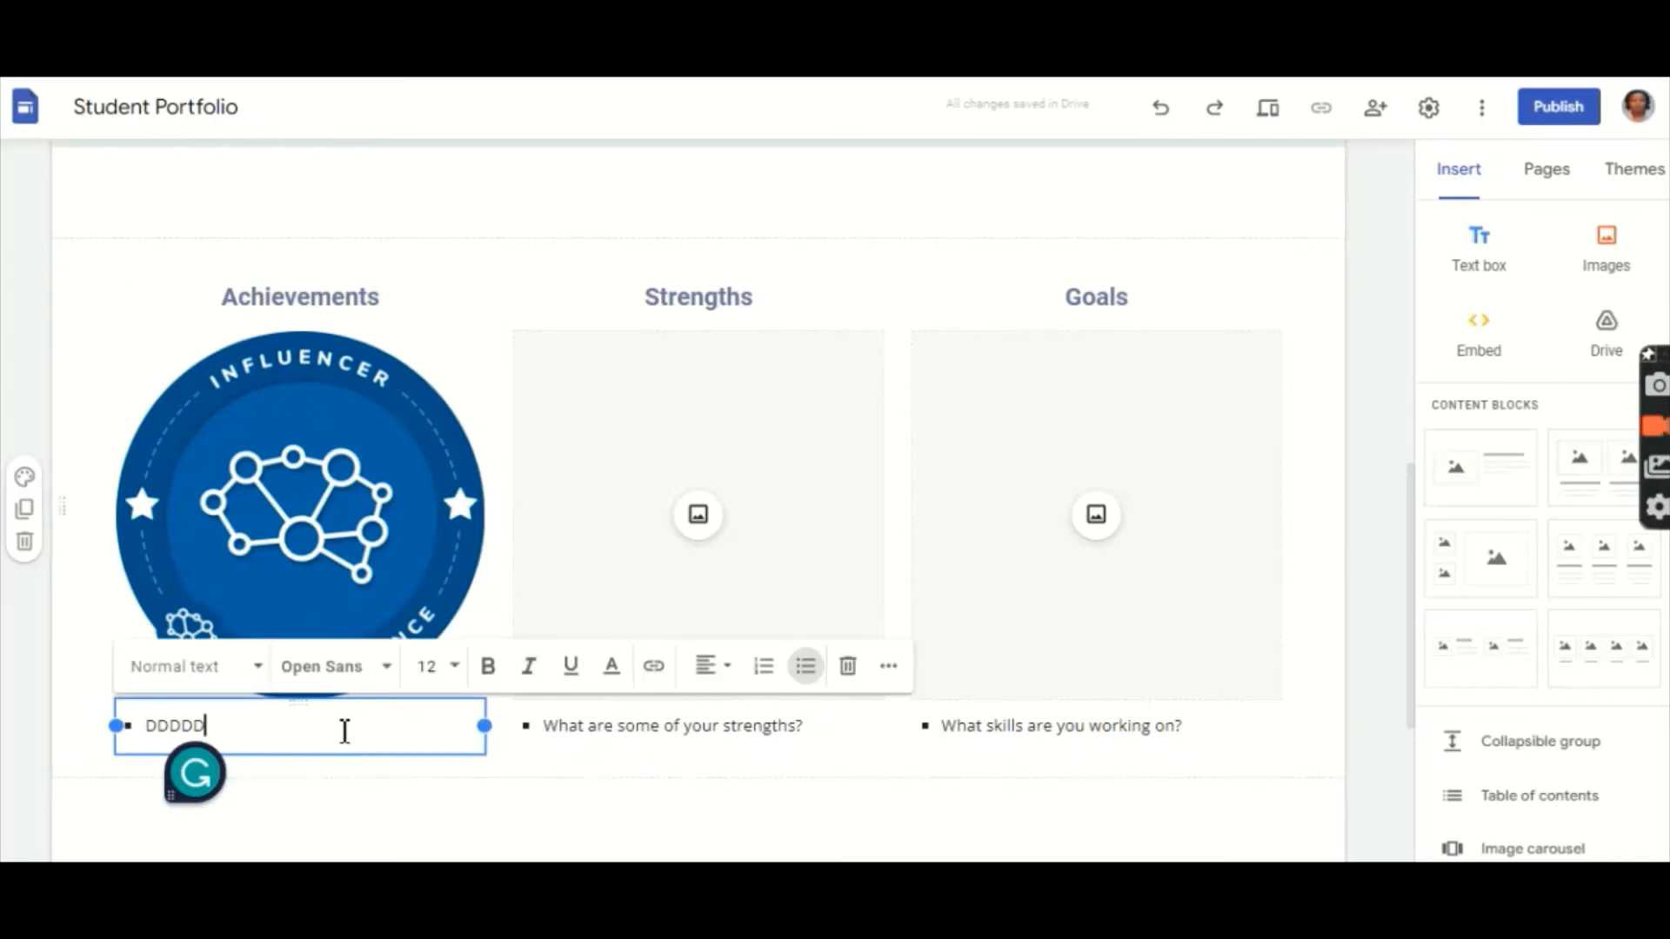
key(BackSpace)
key(BackSpace)
key(BackSpace)
key(BackSpace)
key(BackSpace)
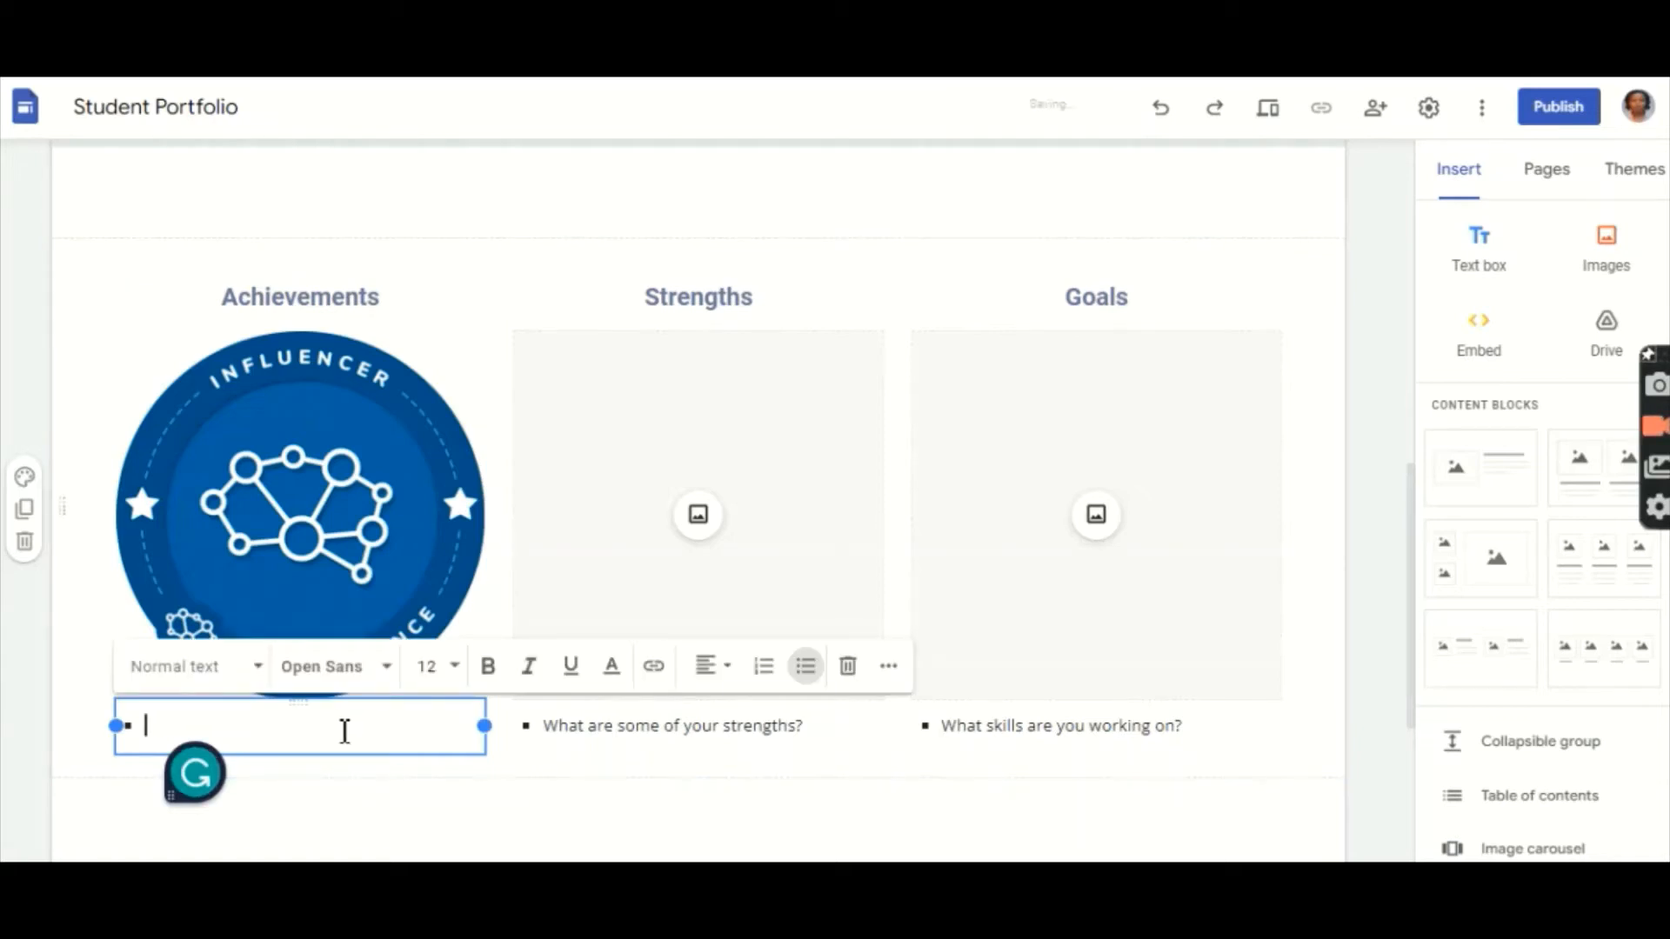
click(443, 807)
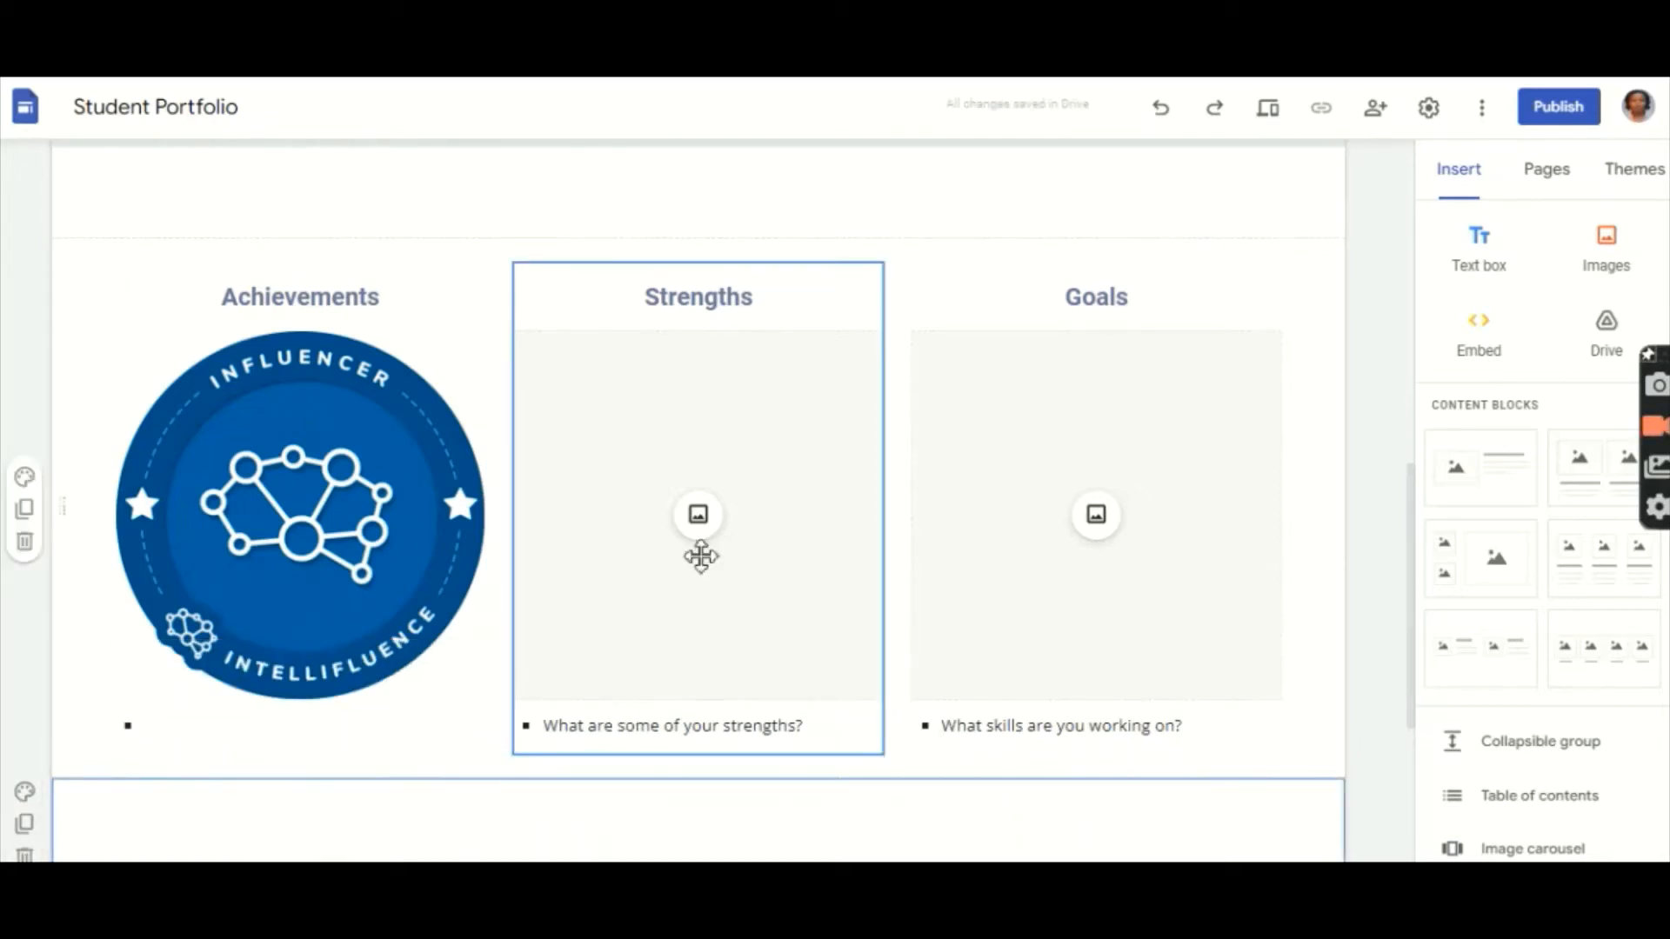
Step: Deselect the emptied section and scroll back up the page to check the result
click(704, 519)
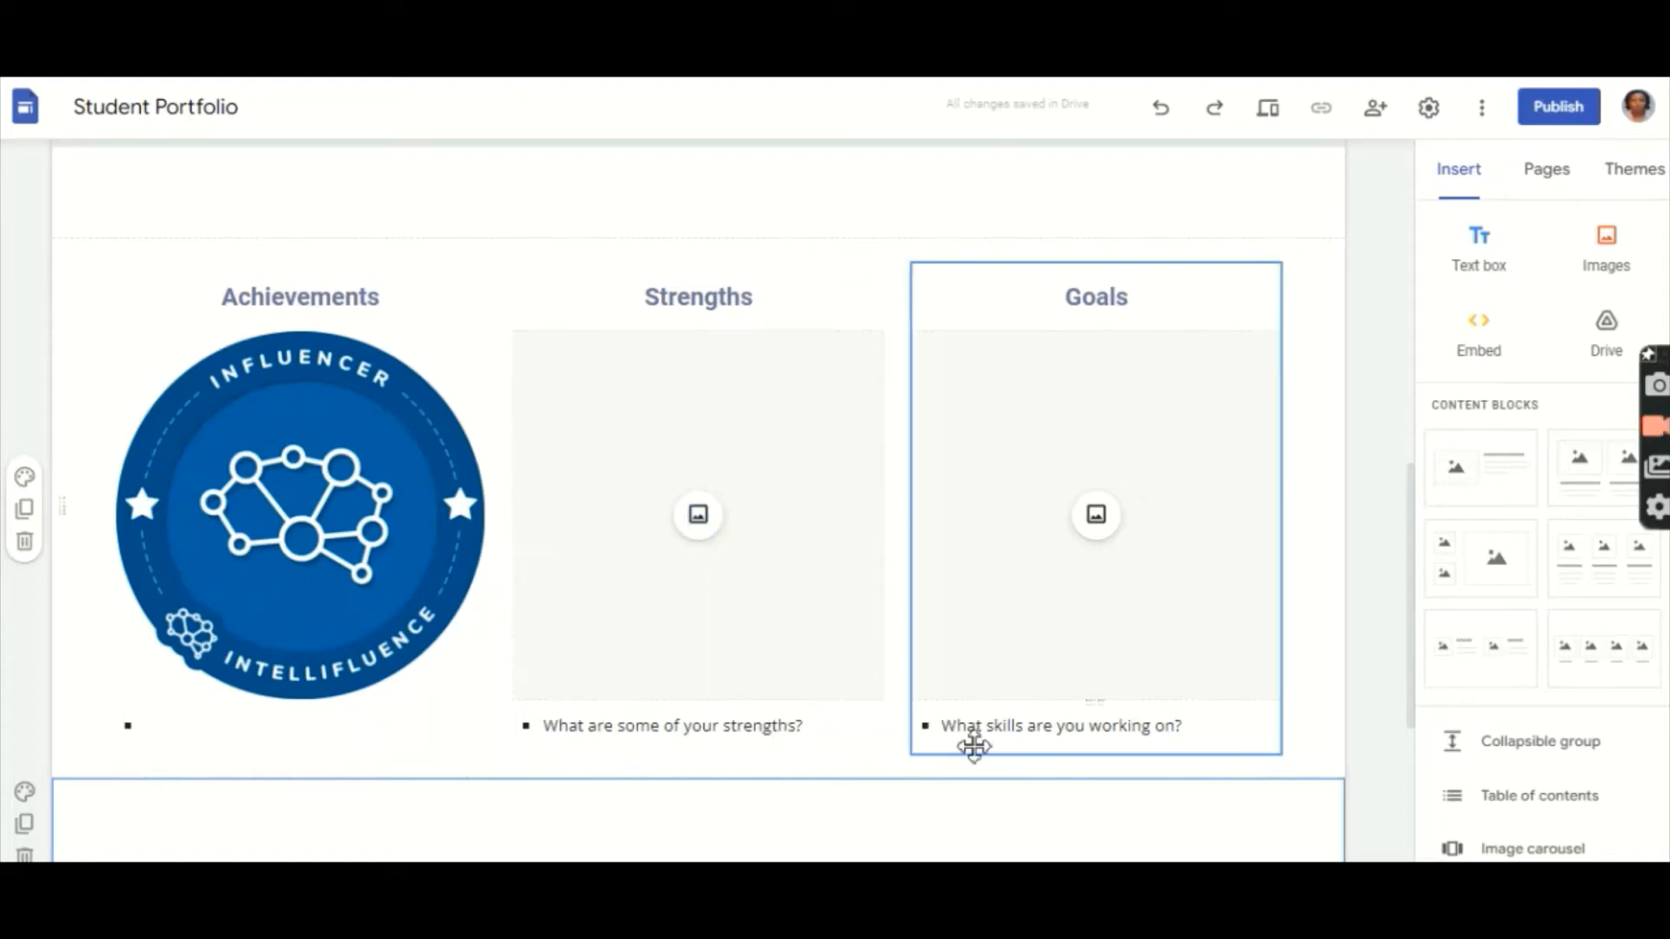
scroll(975, 747, down, 4)
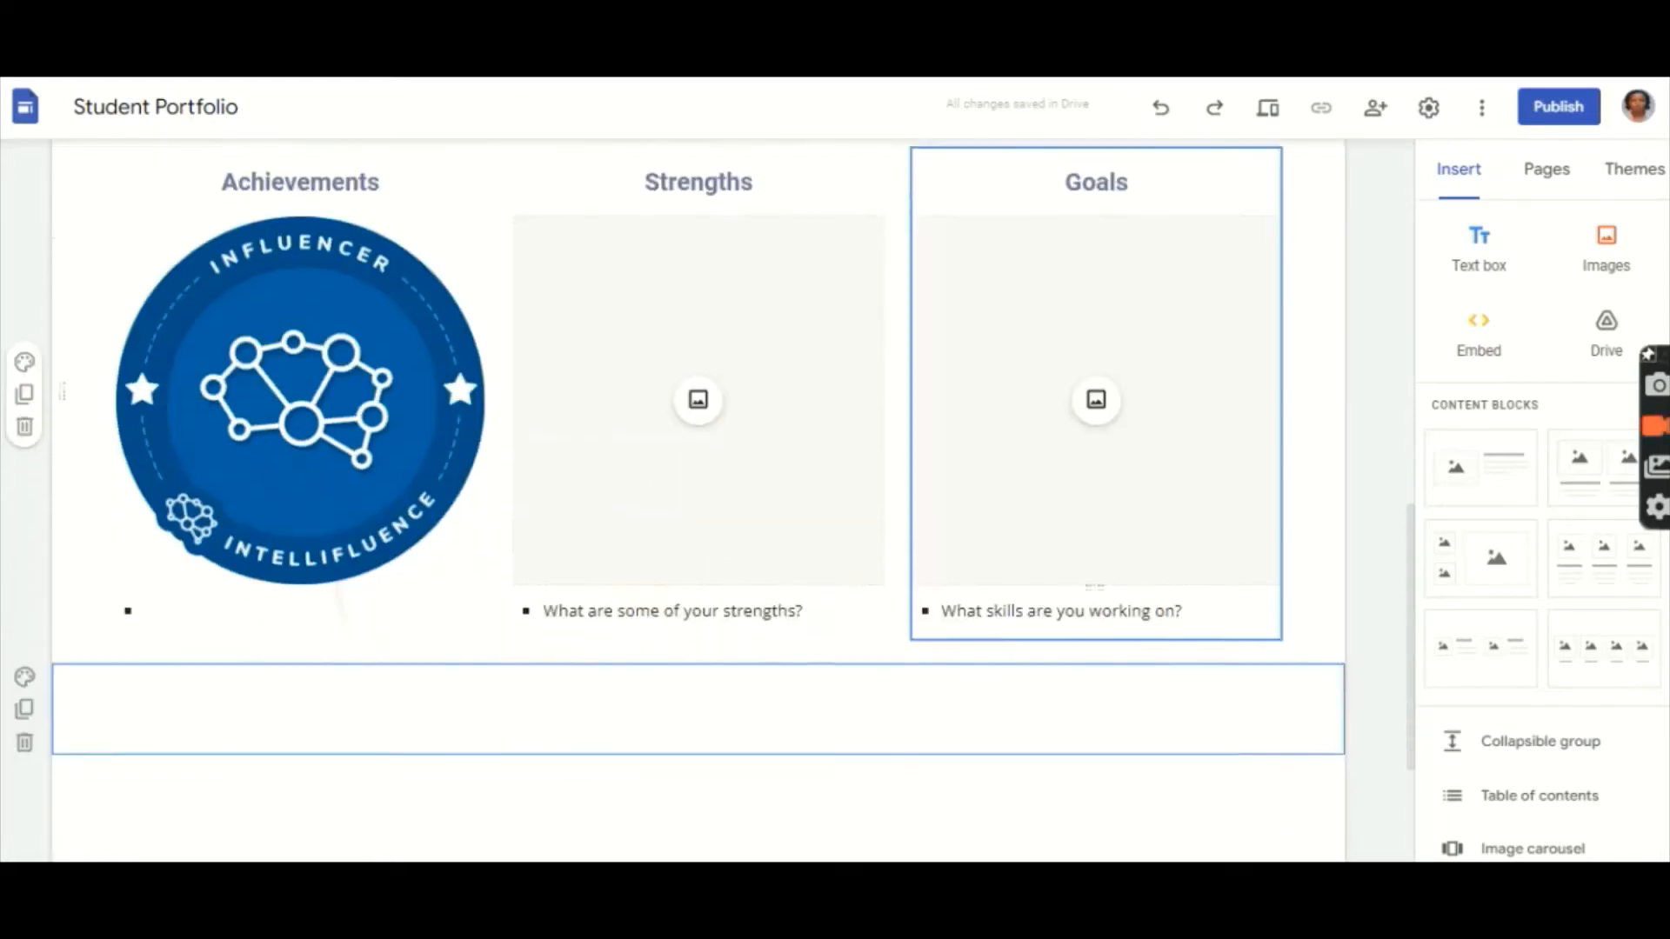
scroll(974, 746, up, 1)
scroll(975, 746, down, 2)
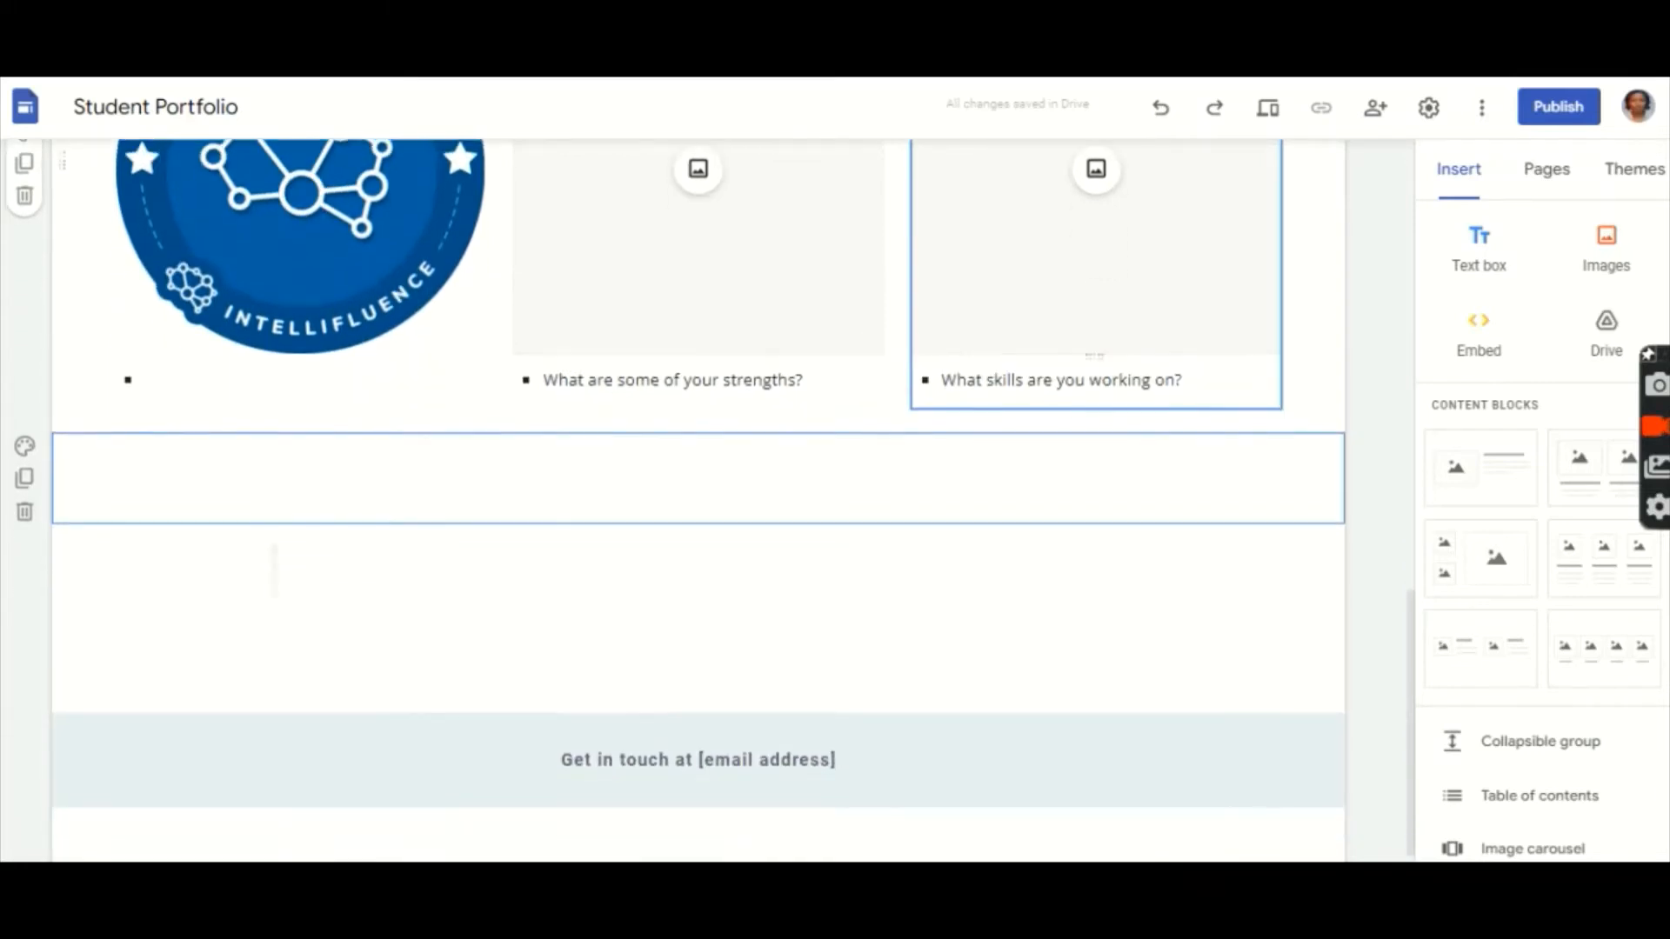
mouse_move(720, 783)
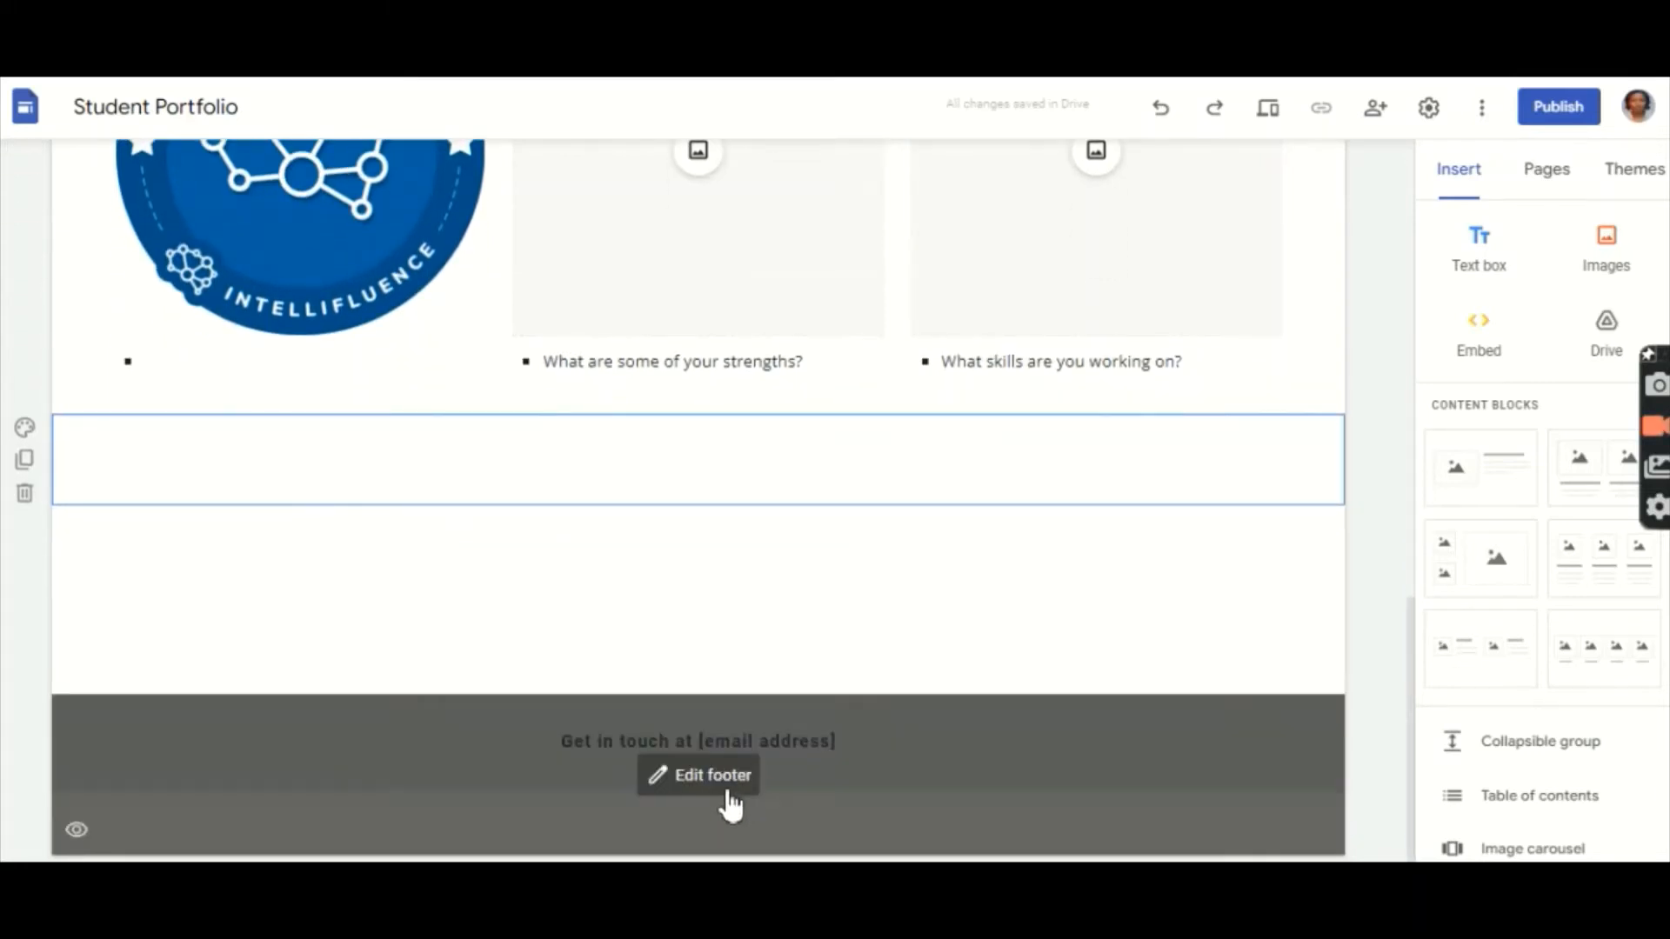
click(857, 549)
scroll(857, 549, up, 3)
scroll(699, 501, up, 2)
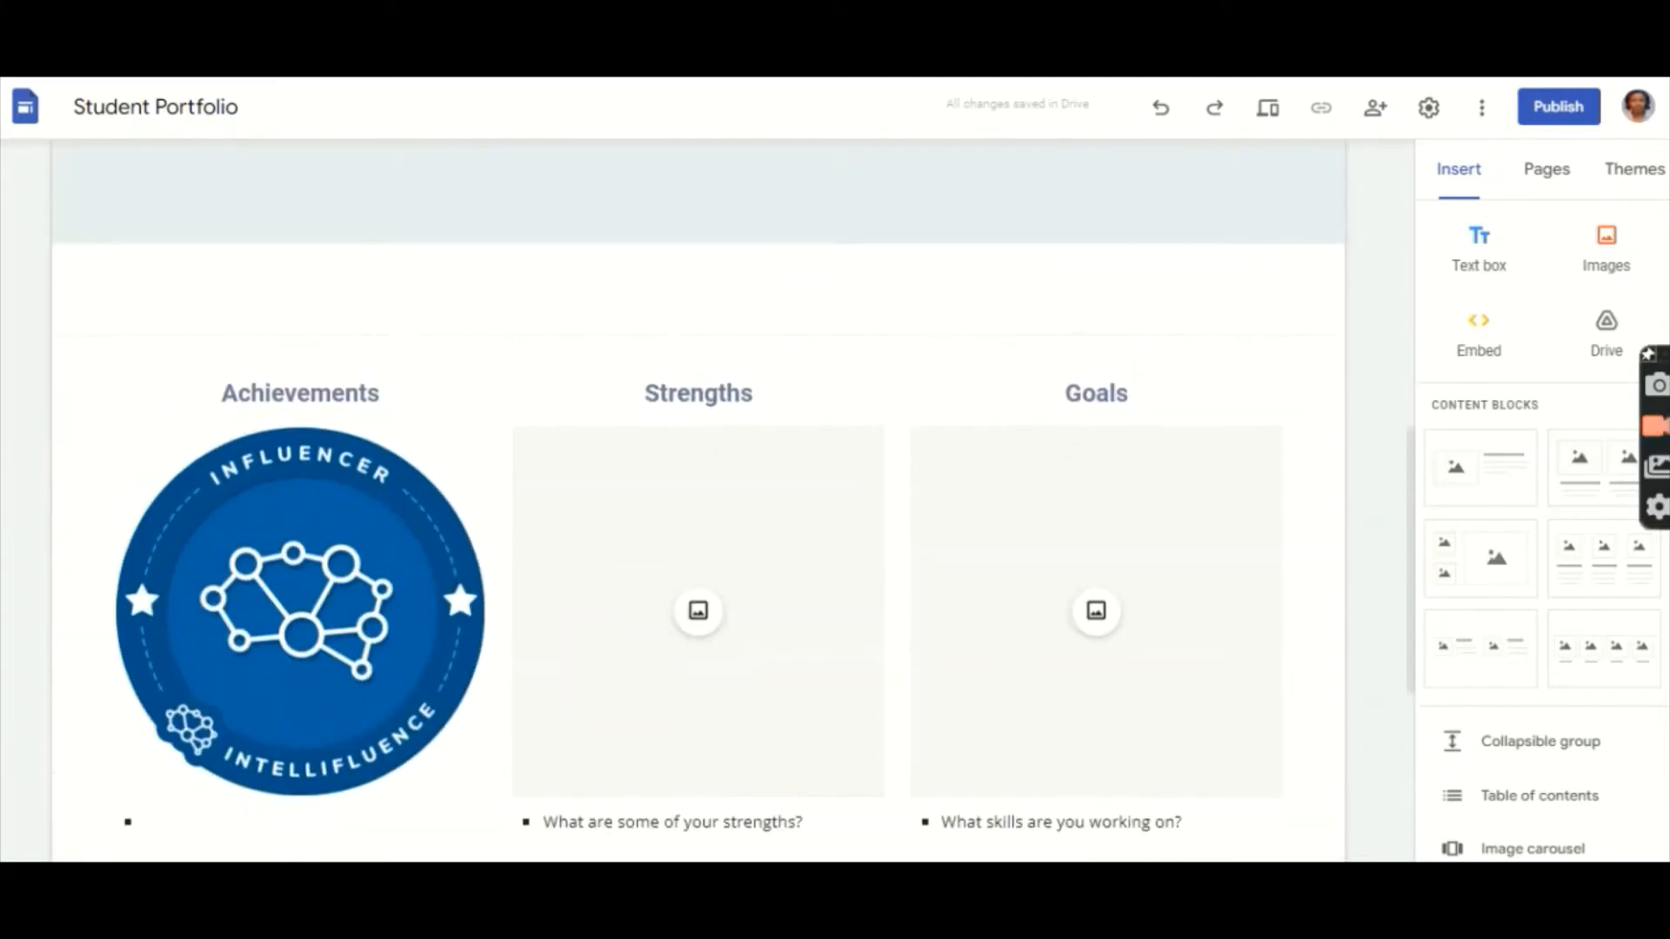
scroll(698, 502, up, 2)
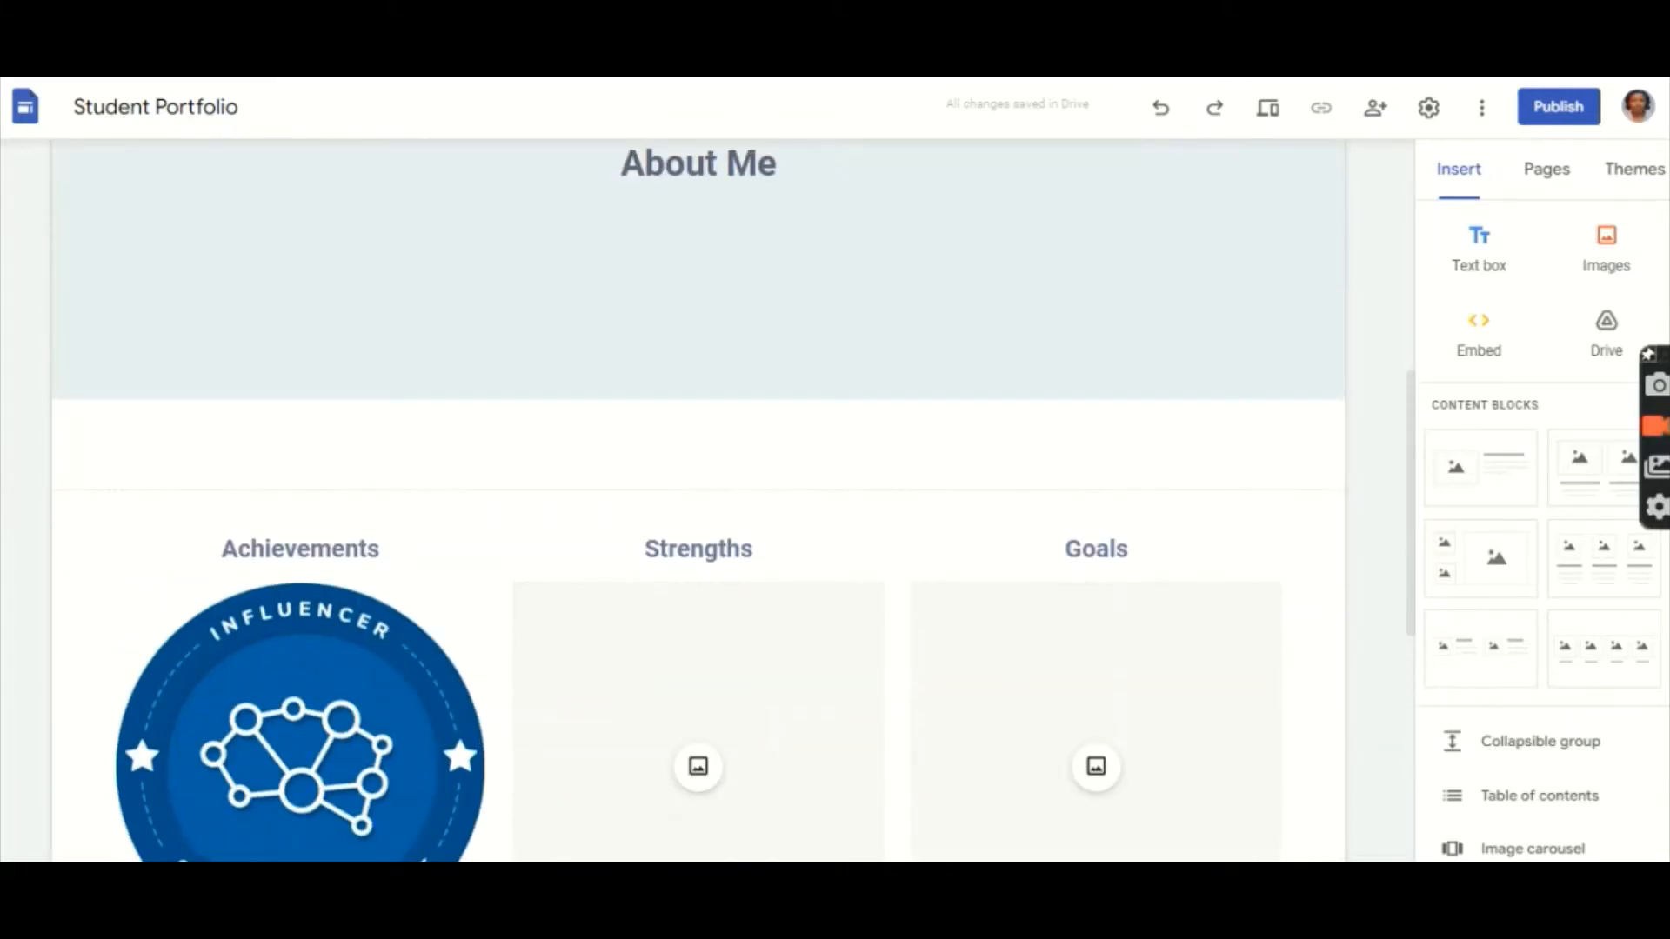
Step: Create a page named 'TEACHER PROFESSIONALISM' from the Pages panel, listed after Home
click(1556, 187)
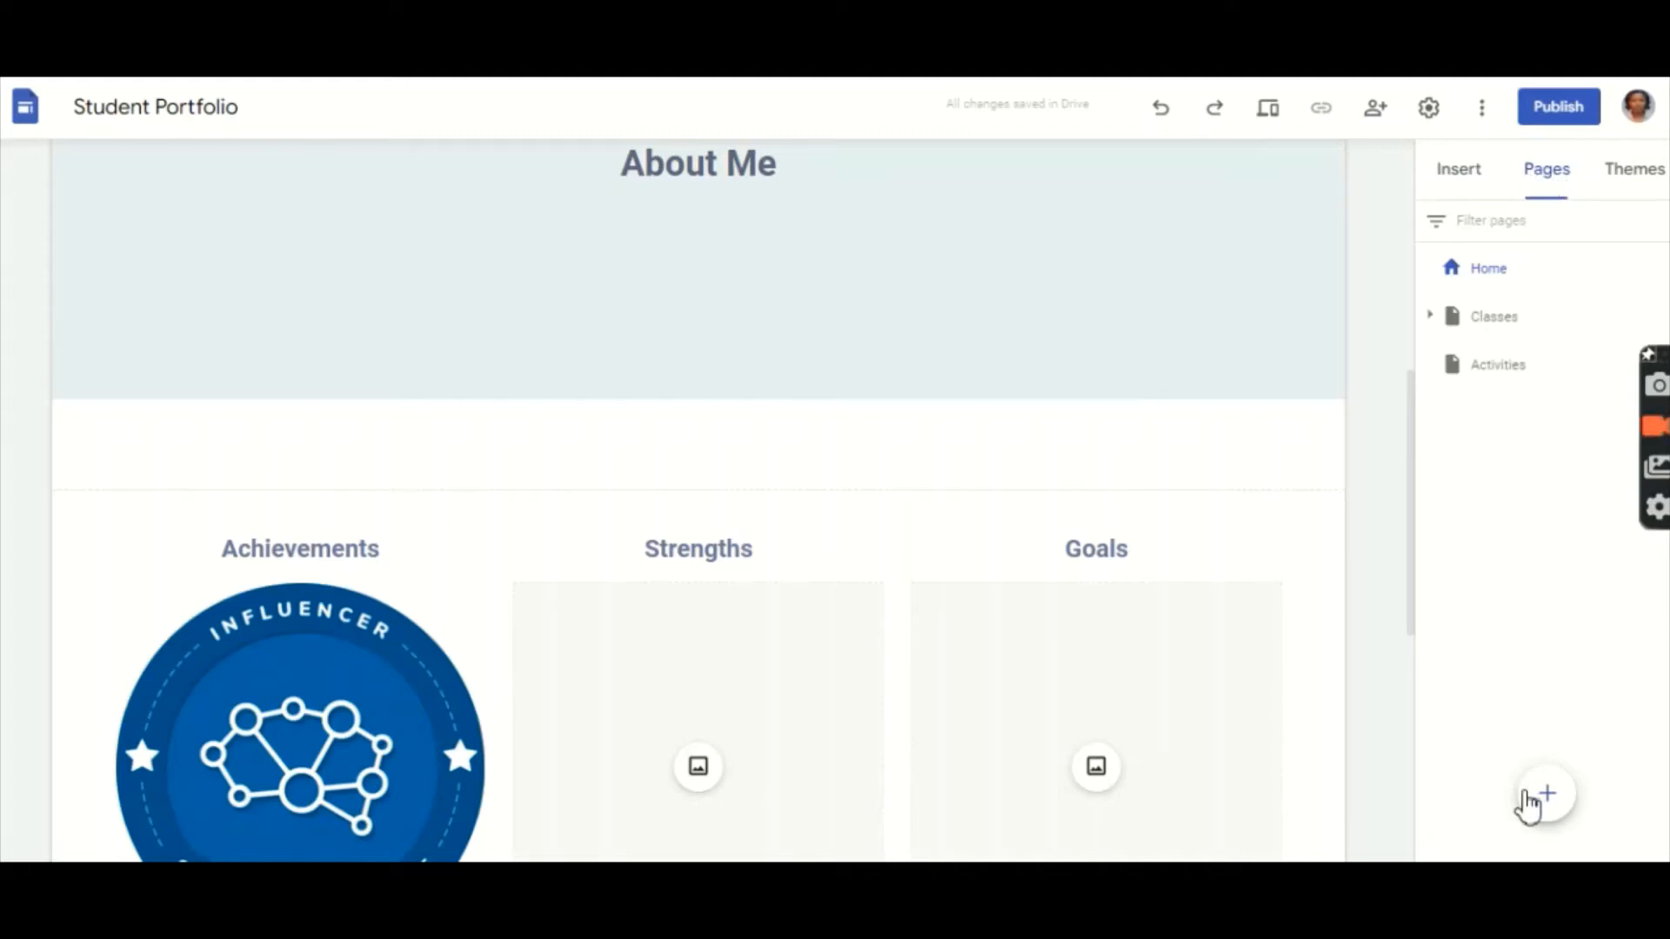
mouse_move(1550, 821)
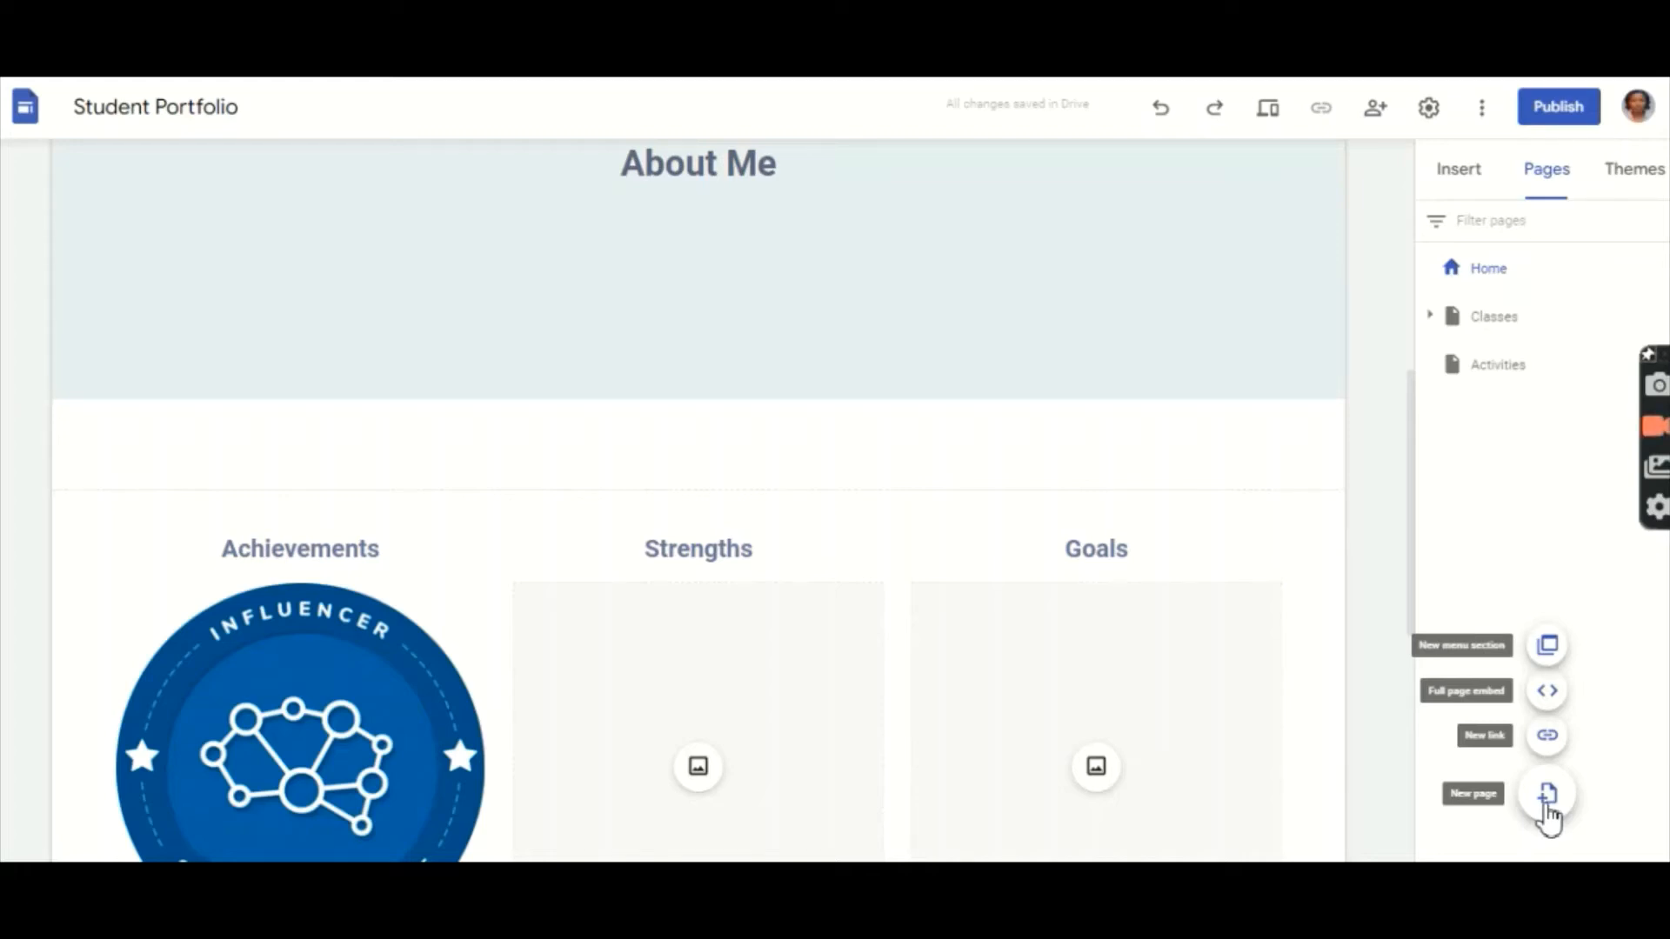
click(1547, 807)
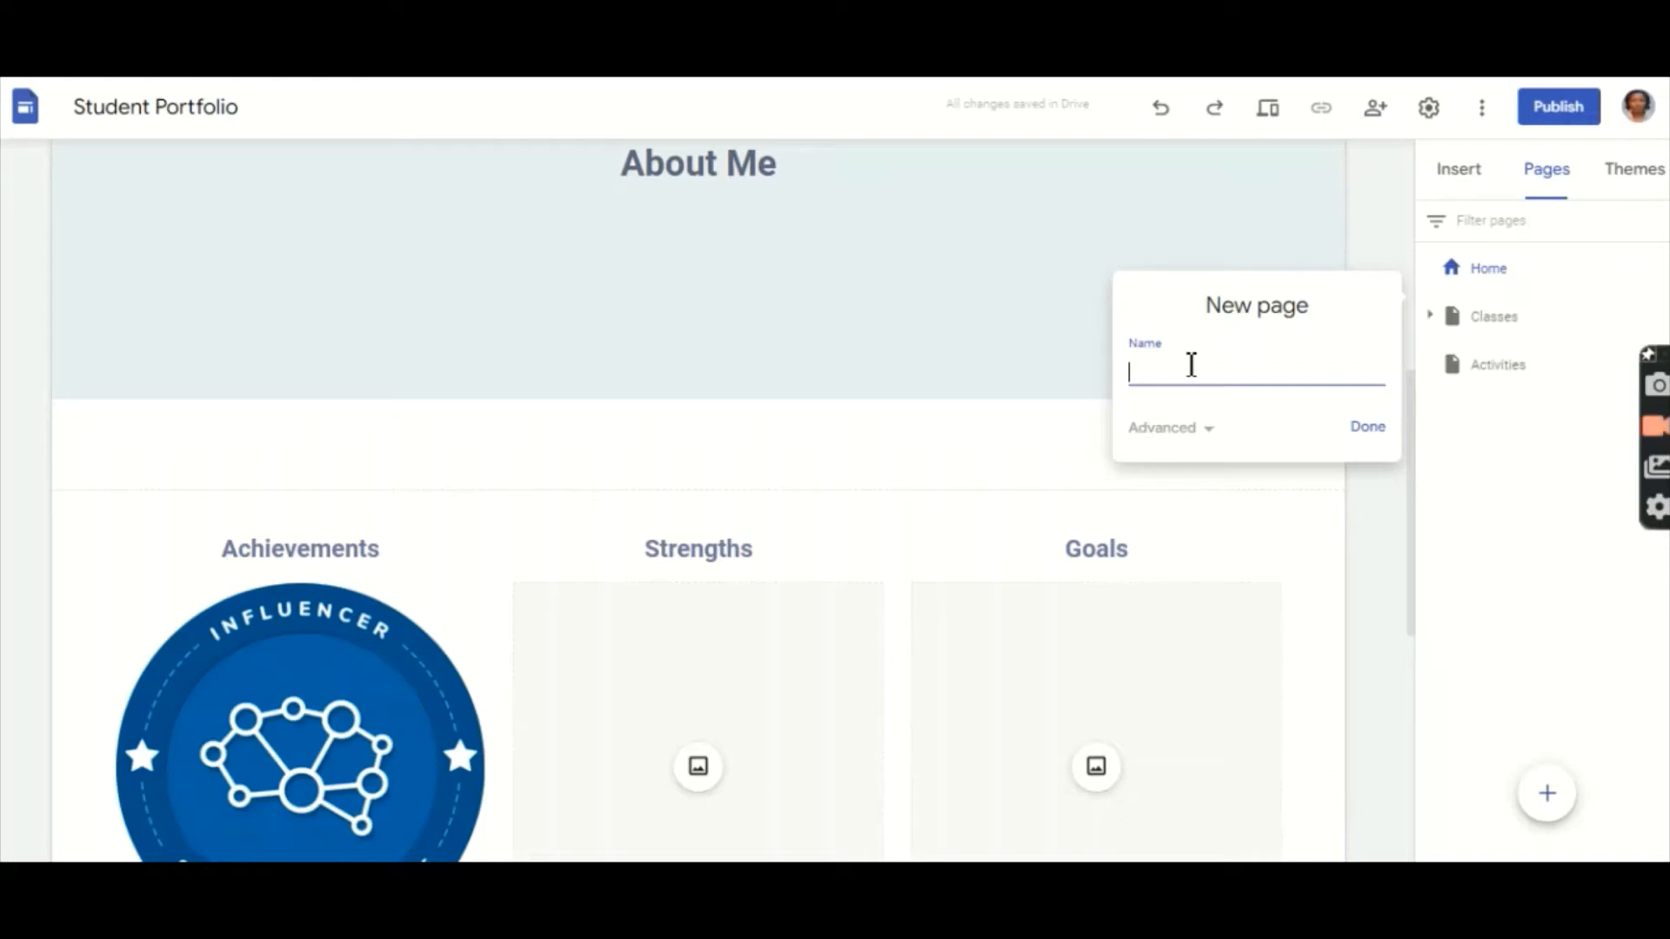
text(TEACHER PROFESSIONALISM)
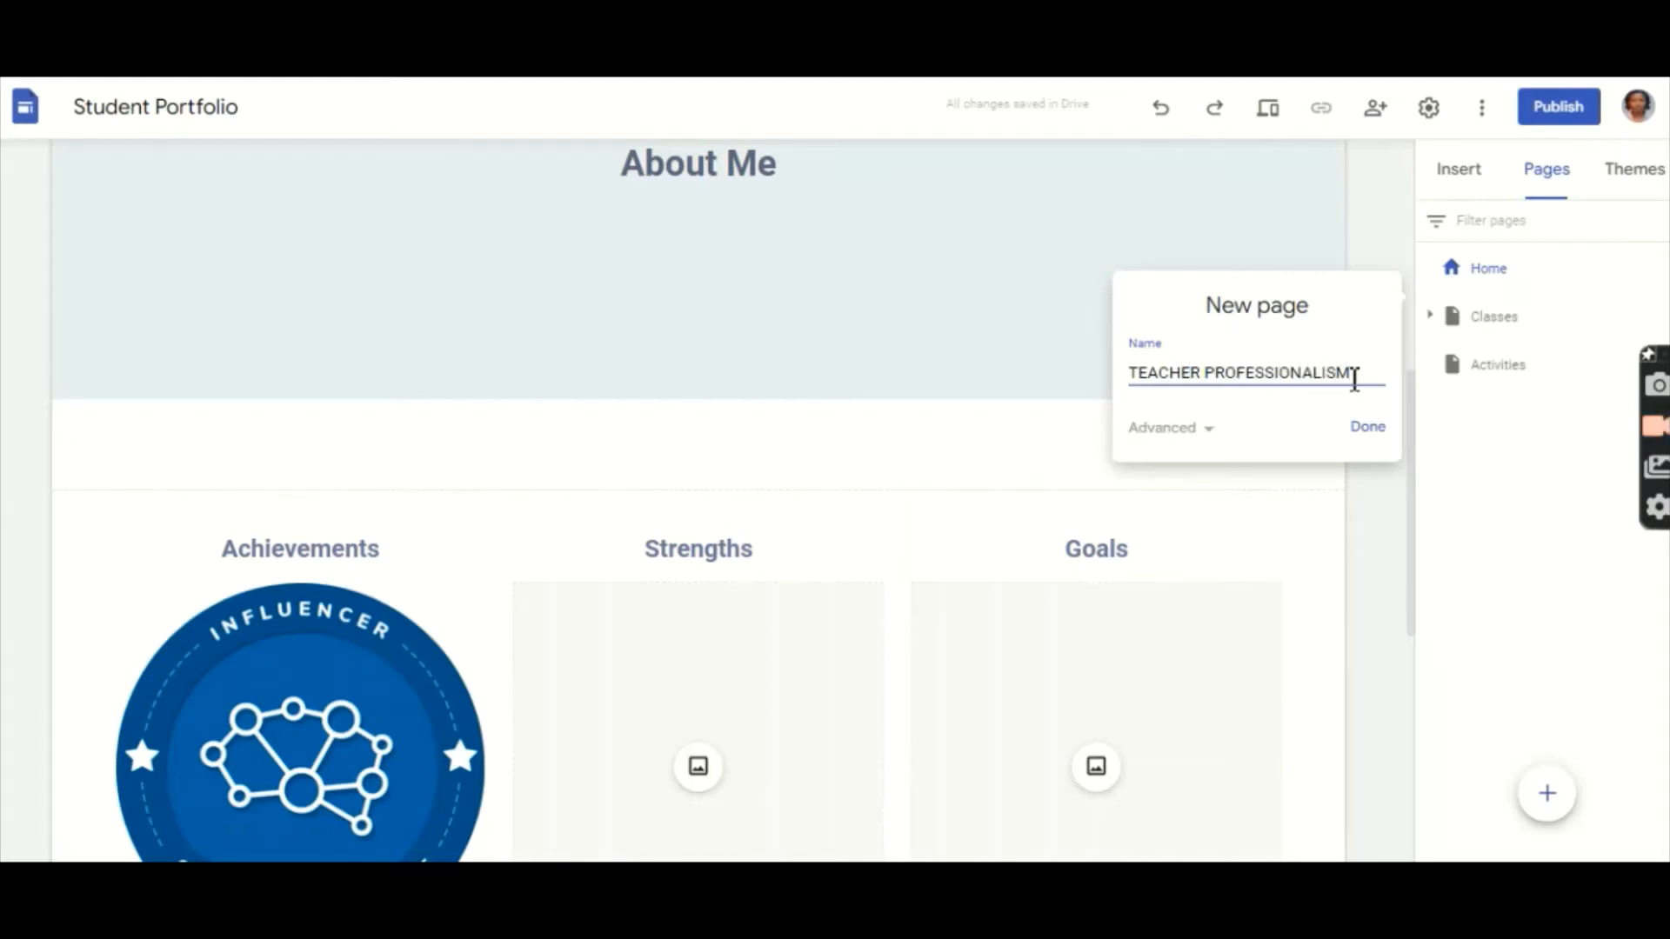
click(1368, 432)
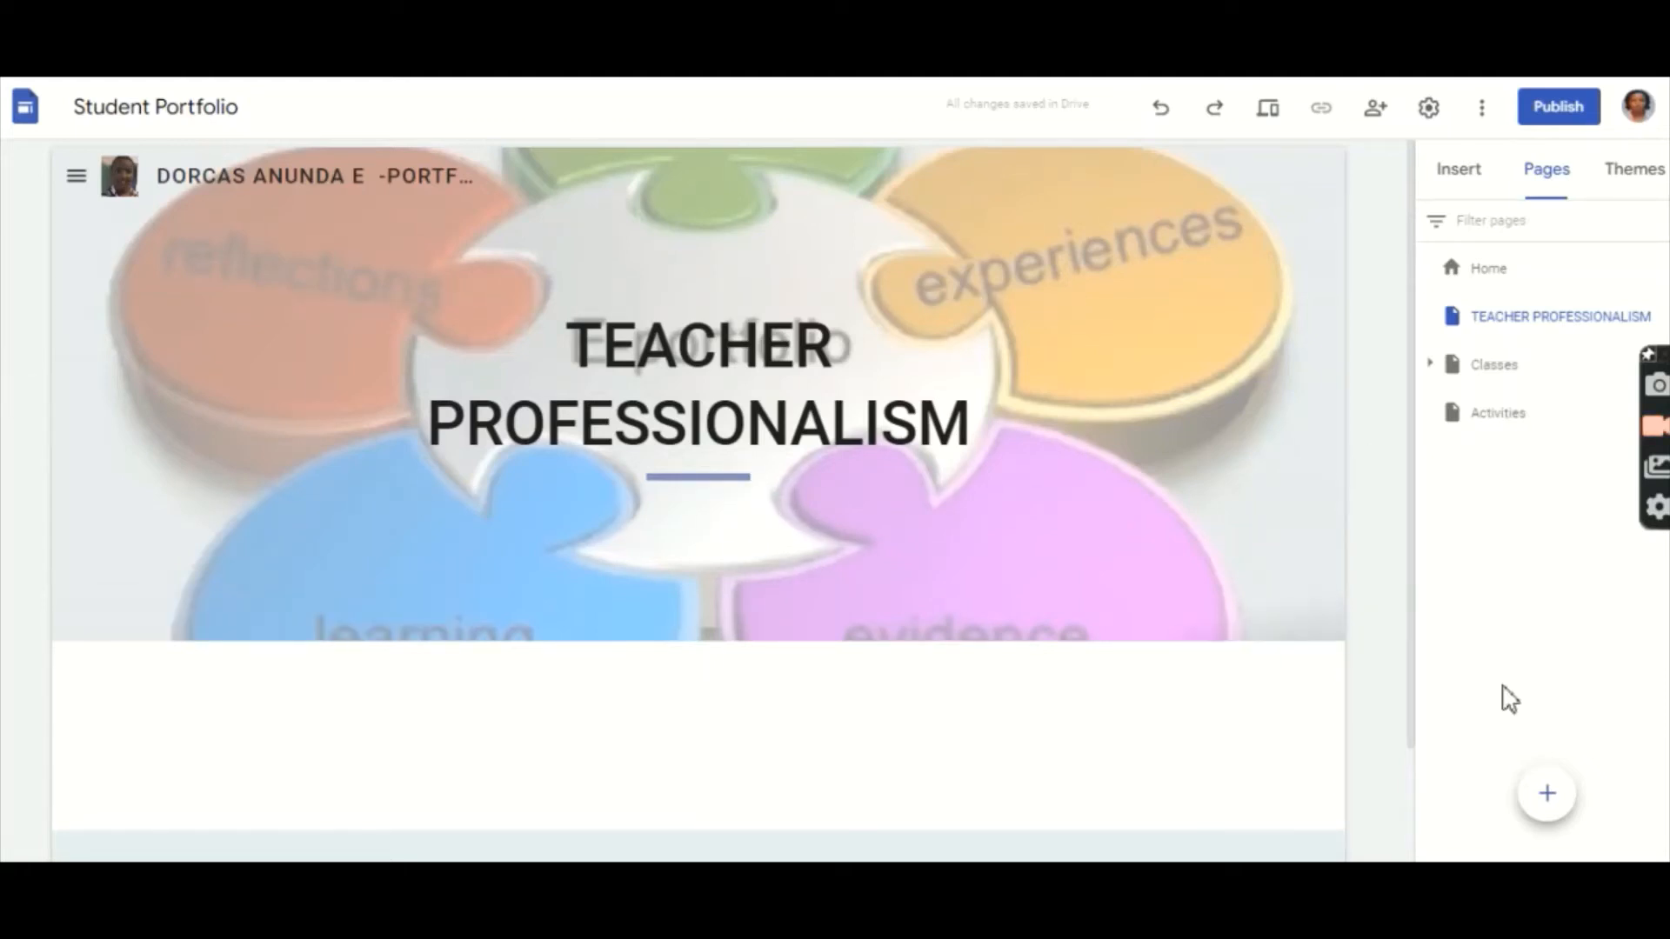
Step: Start another new page from the Pages panel, entering 'CONCL' as the beginning of its name
mouse_move(1536, 793)
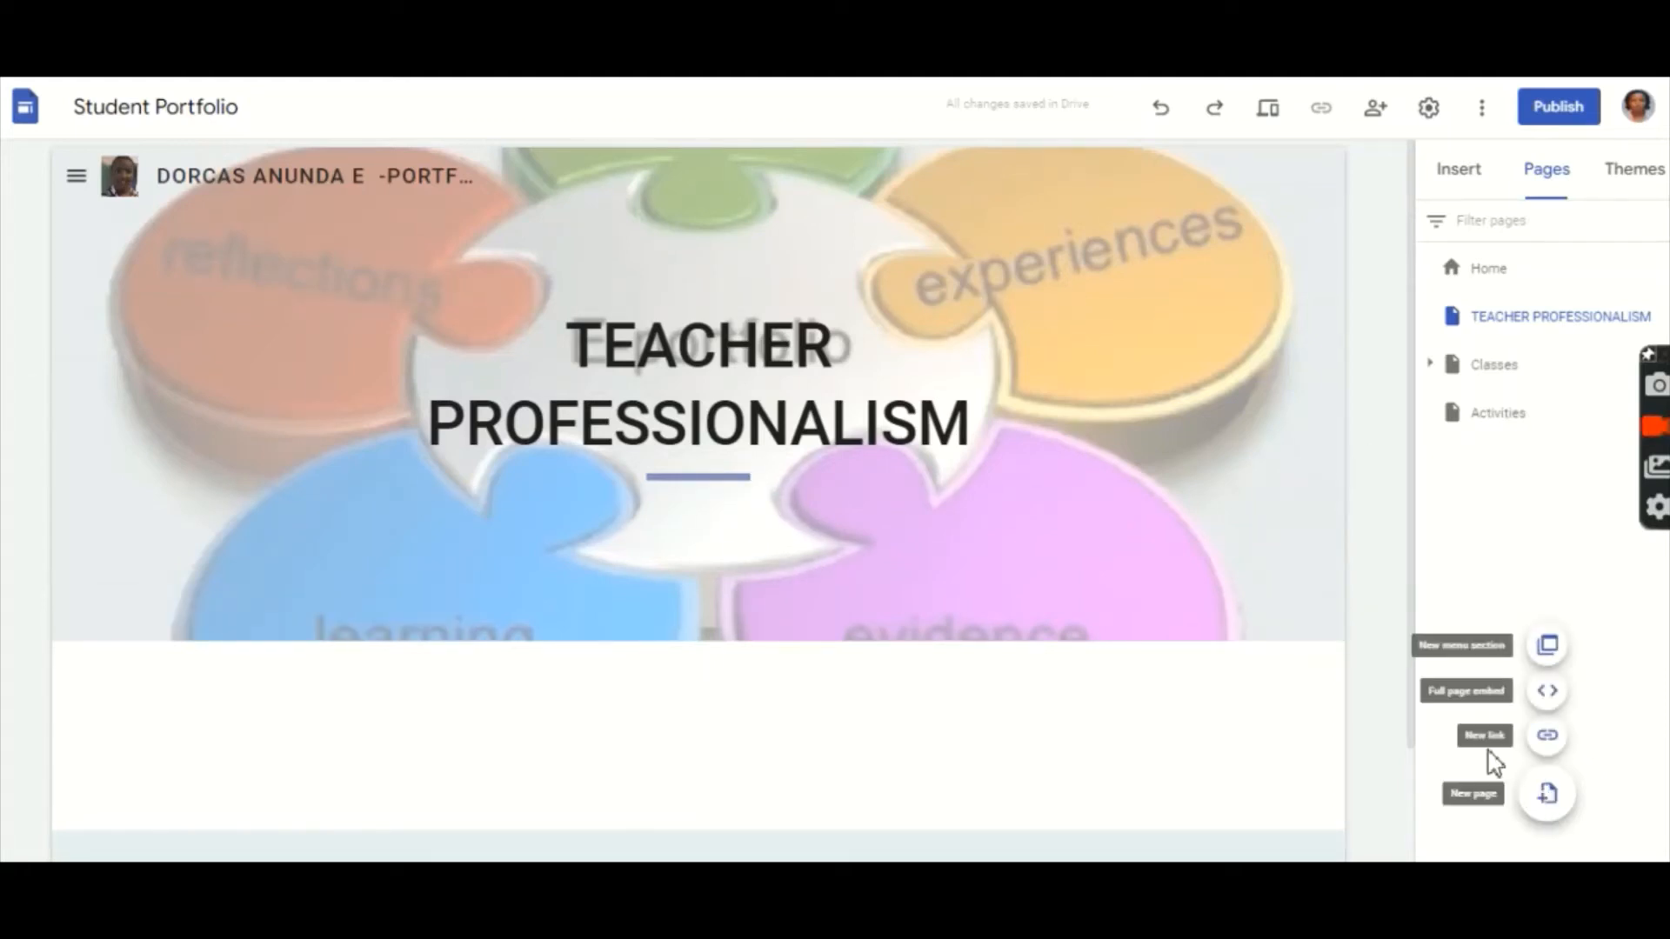
click(1552, 799)
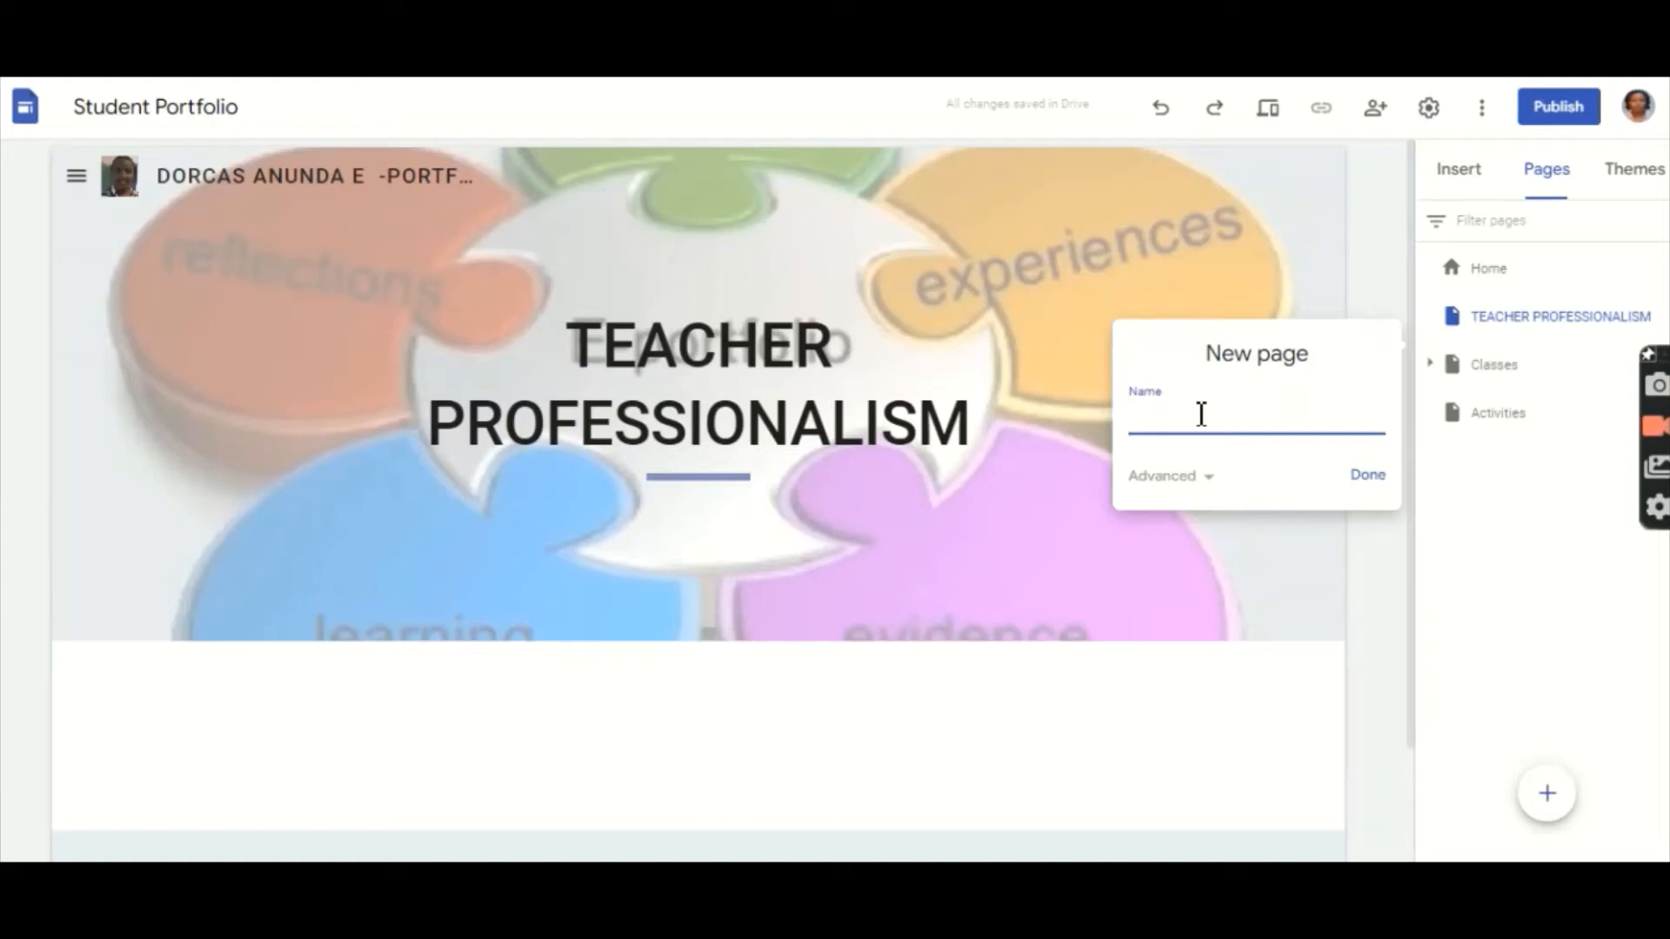
text(CON)
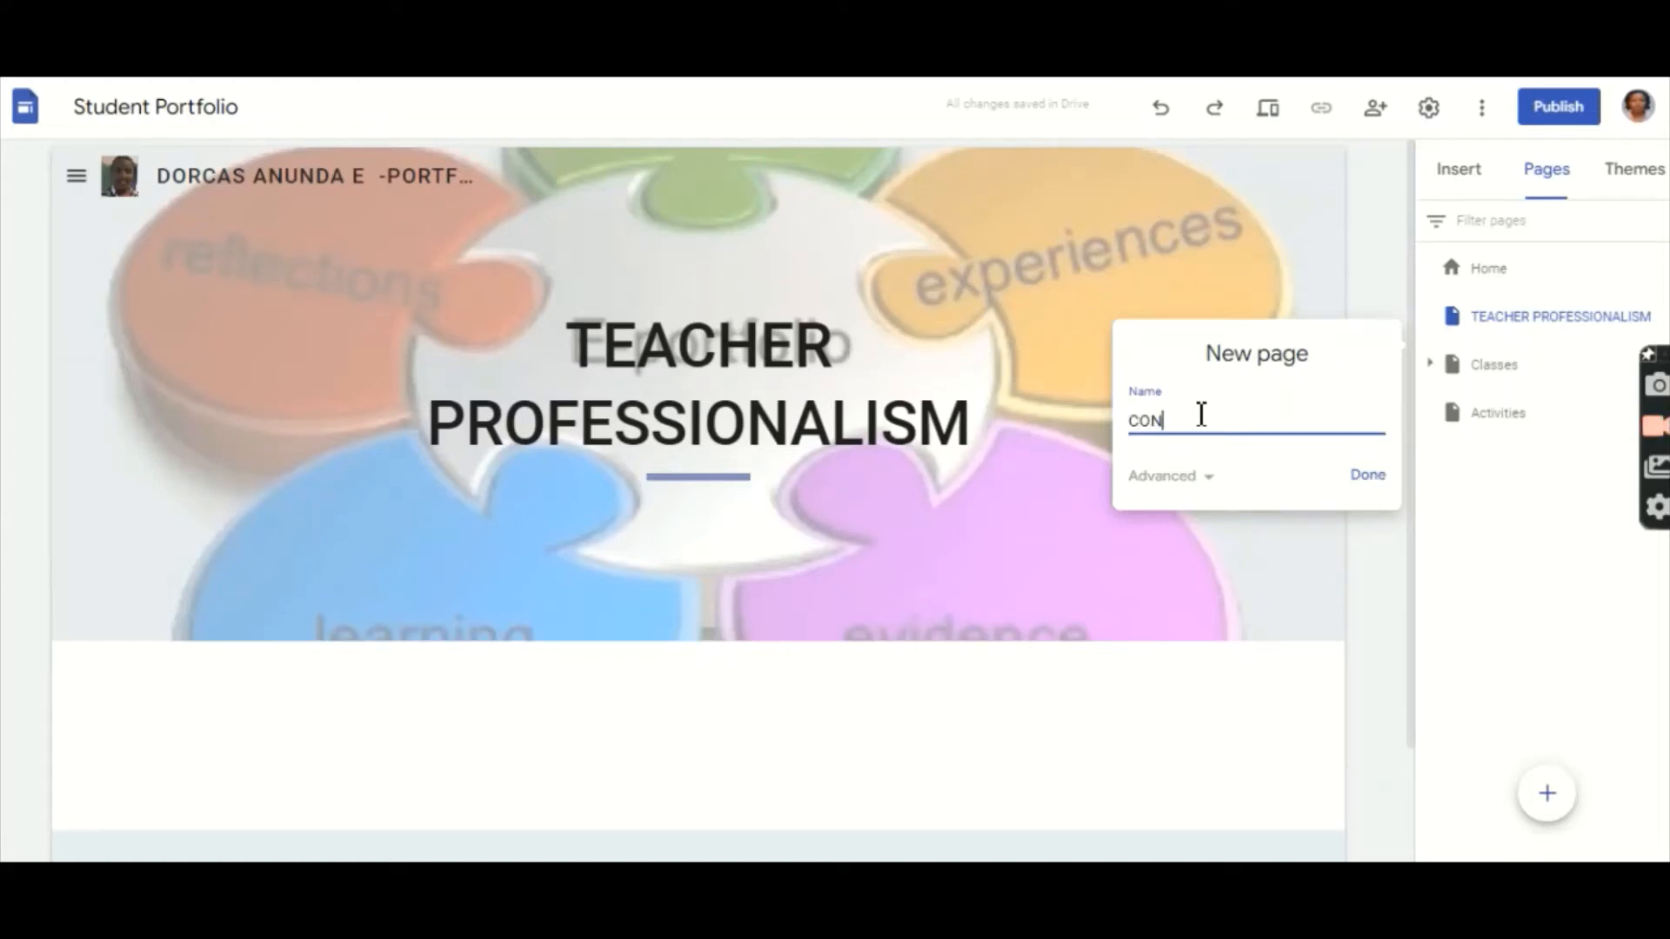
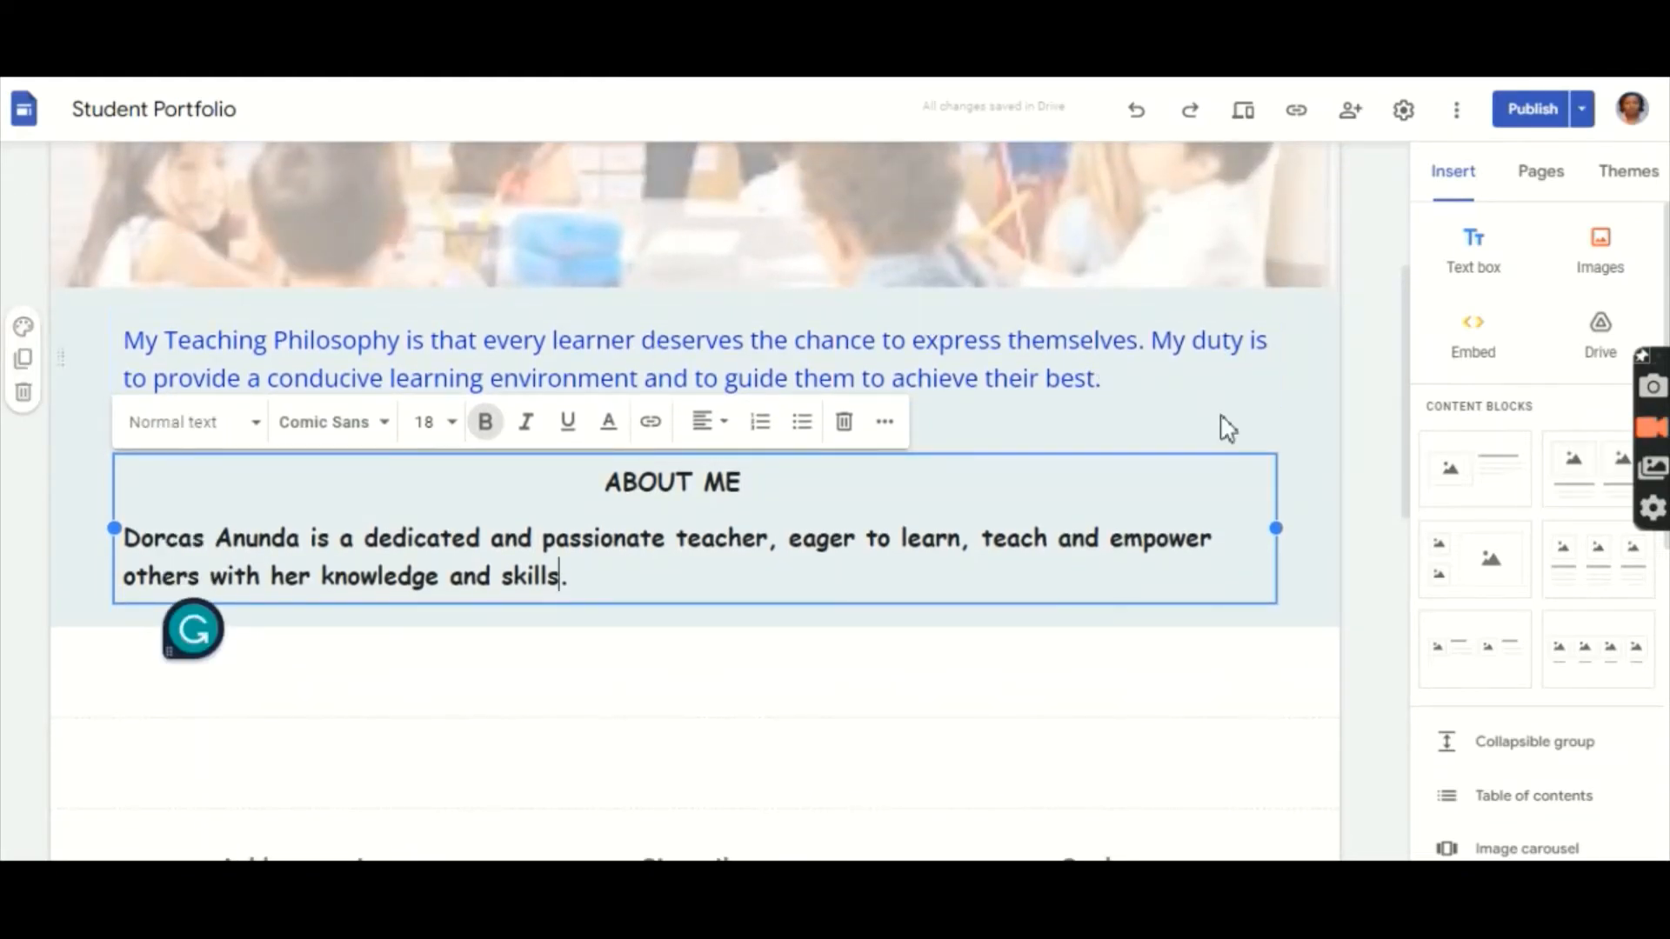
Step: Change the blue teaching philosophy paragraph's font to Comic Sans MS
click(1112, 388)
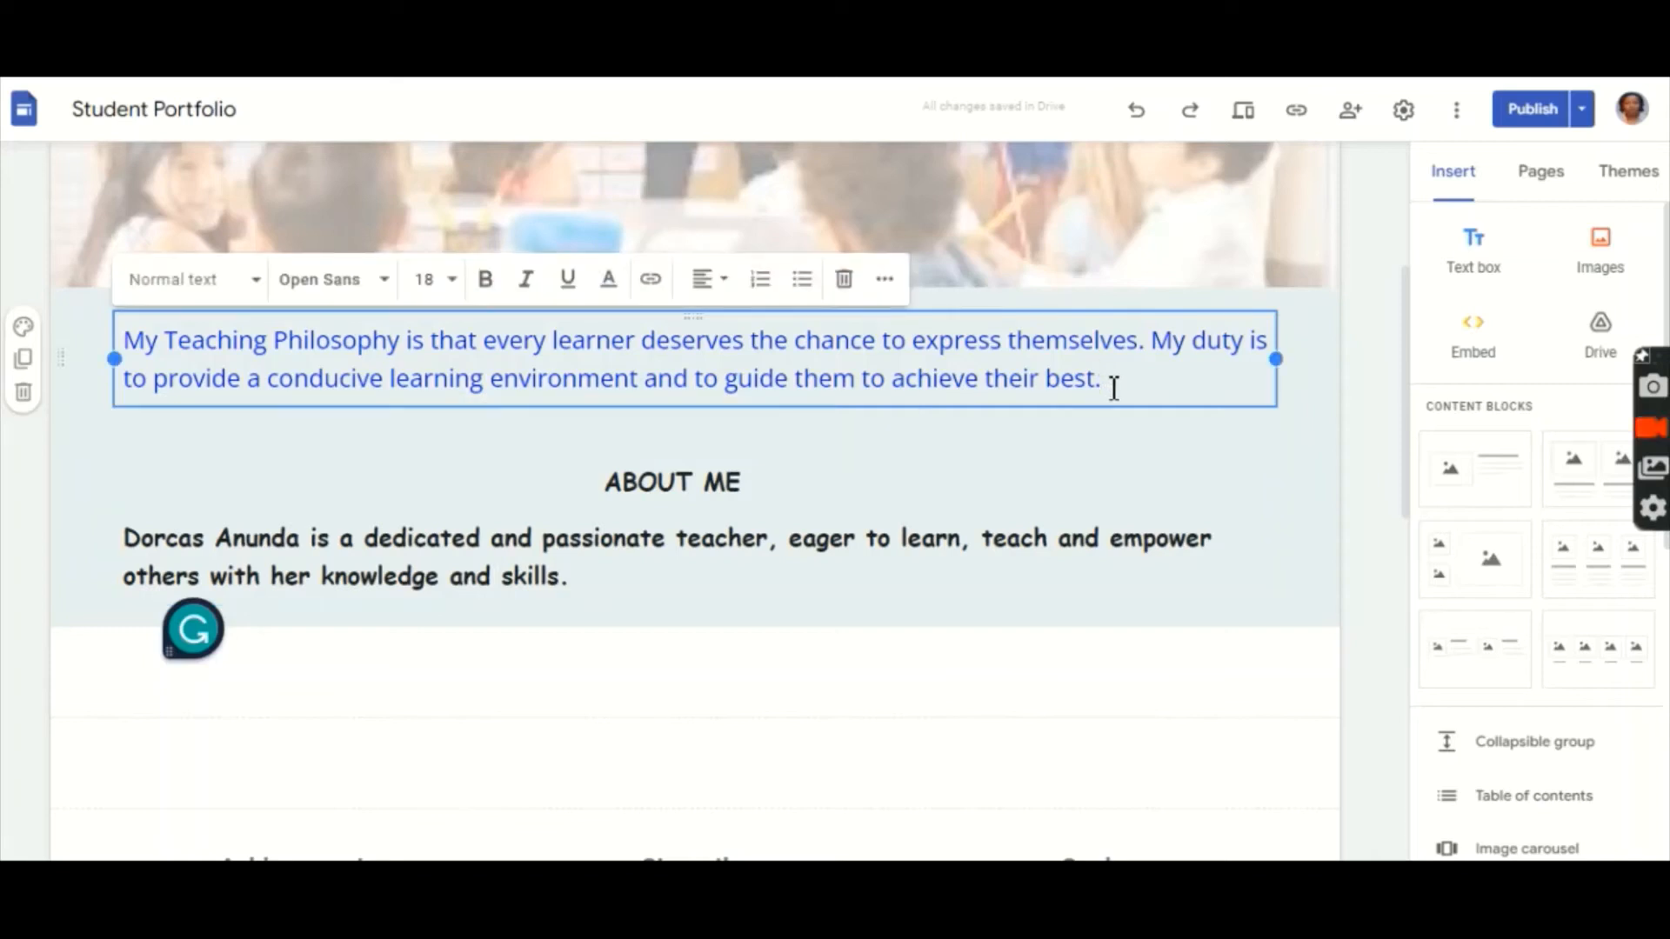
drag(1112, 388, 137, 335)
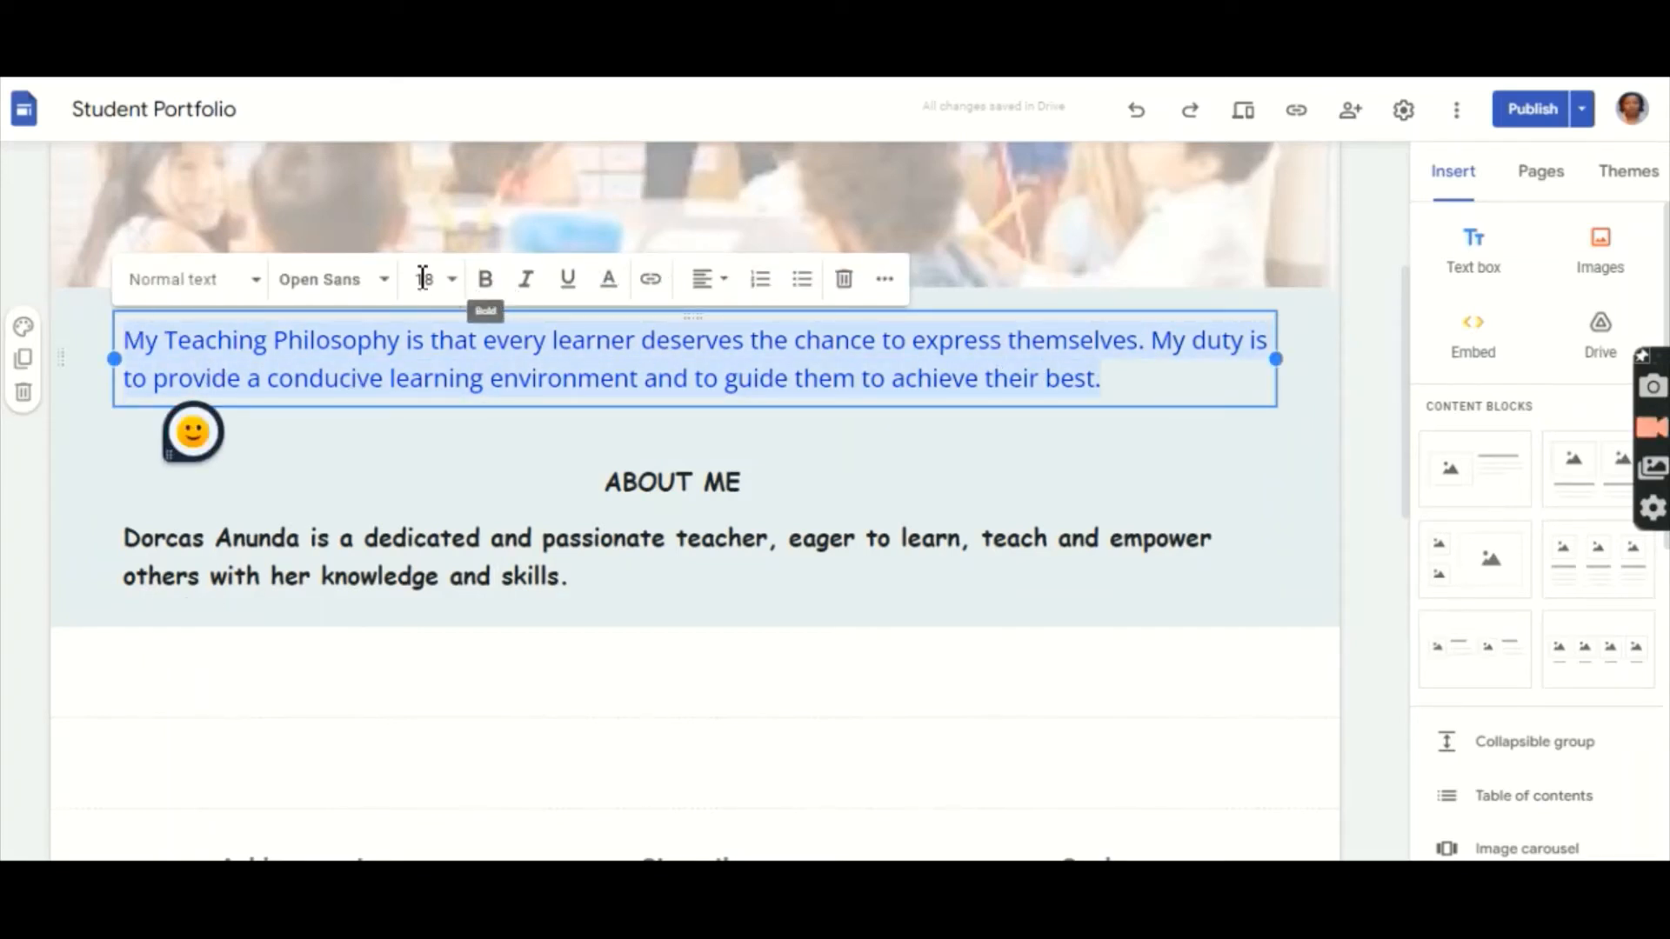
click(382, 283)
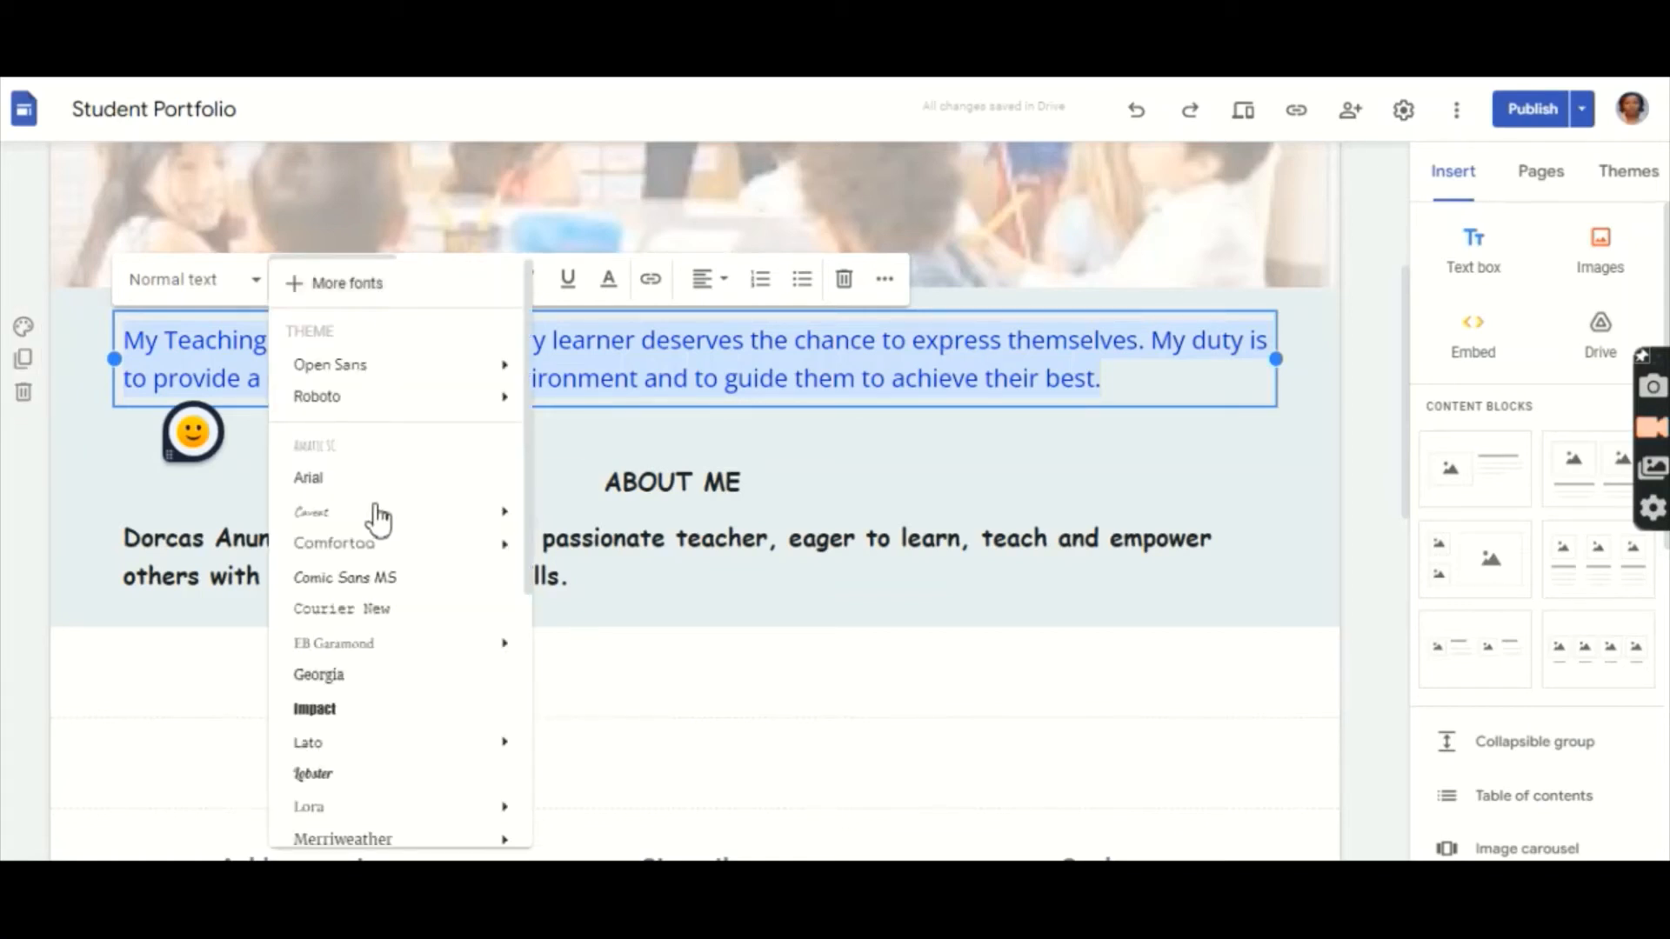
click(370, 581)
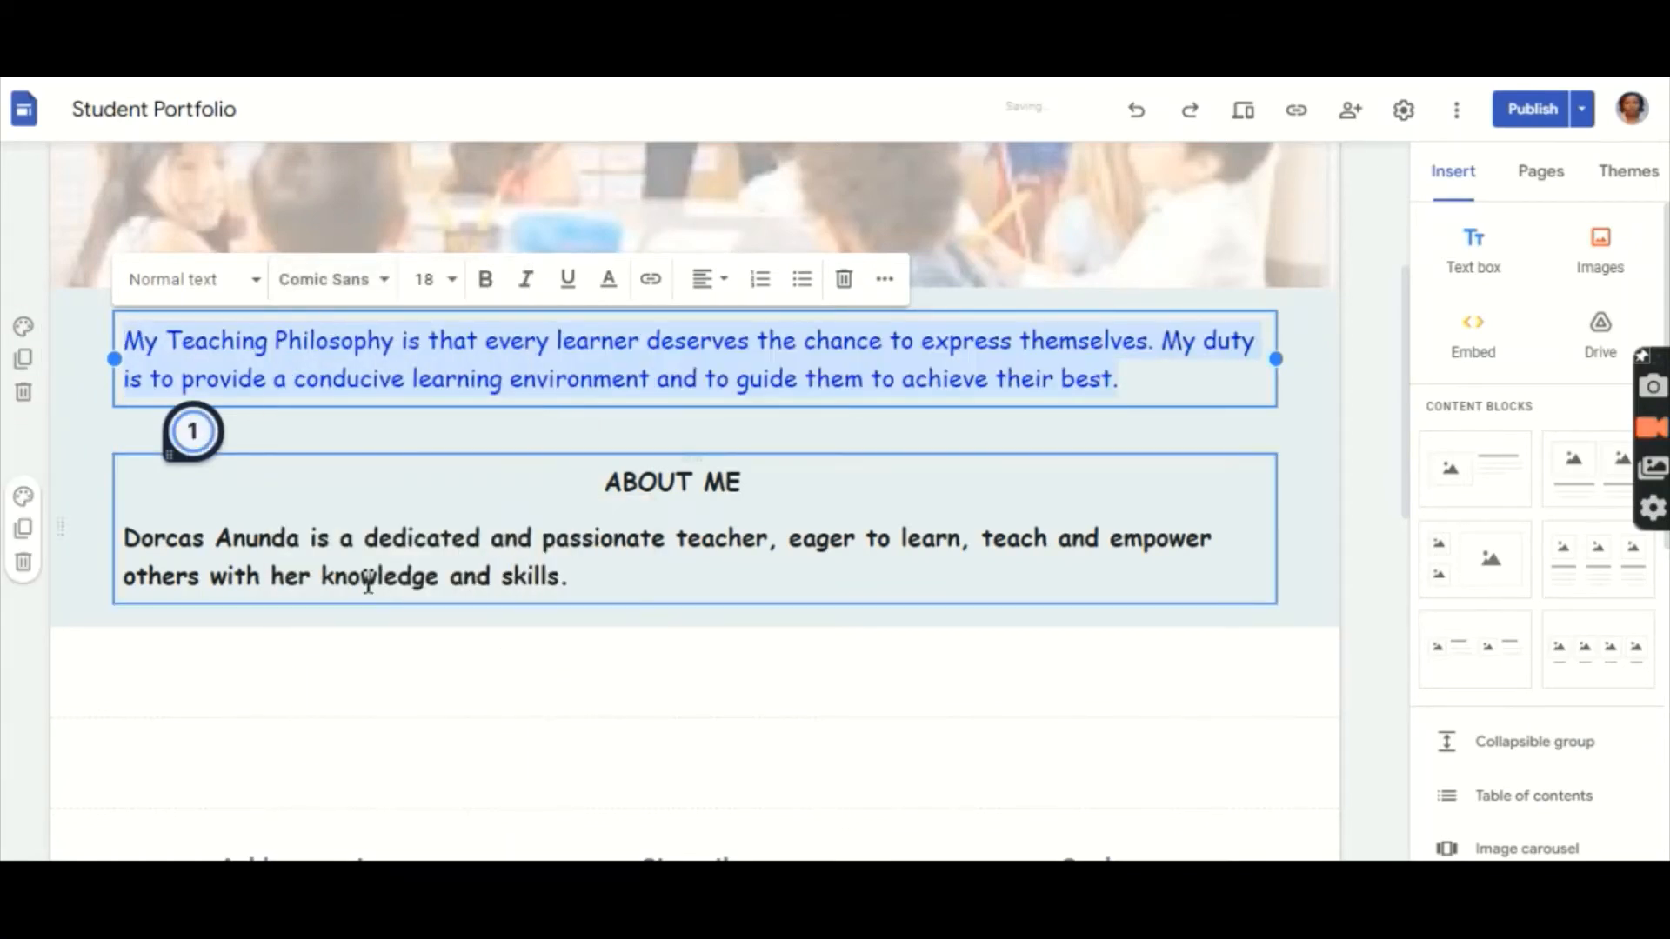
click(515, 674)
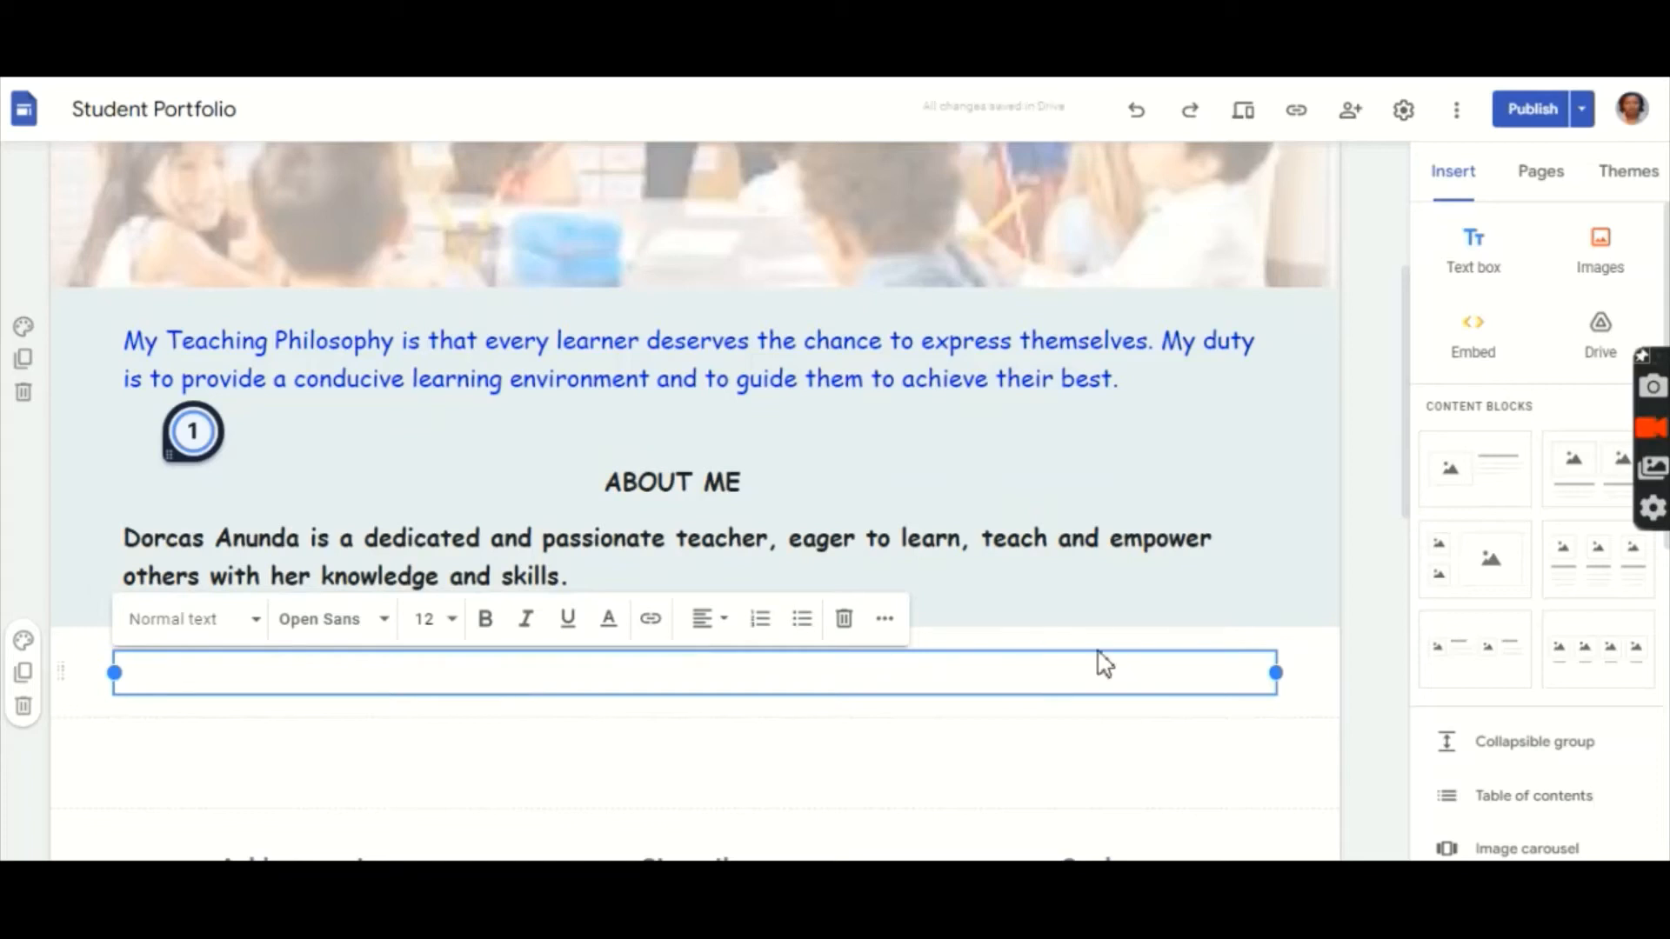
Step: Deselect the empty text box and scroll down to the Achievements, Strengths and Goals section
click(1361, 735)
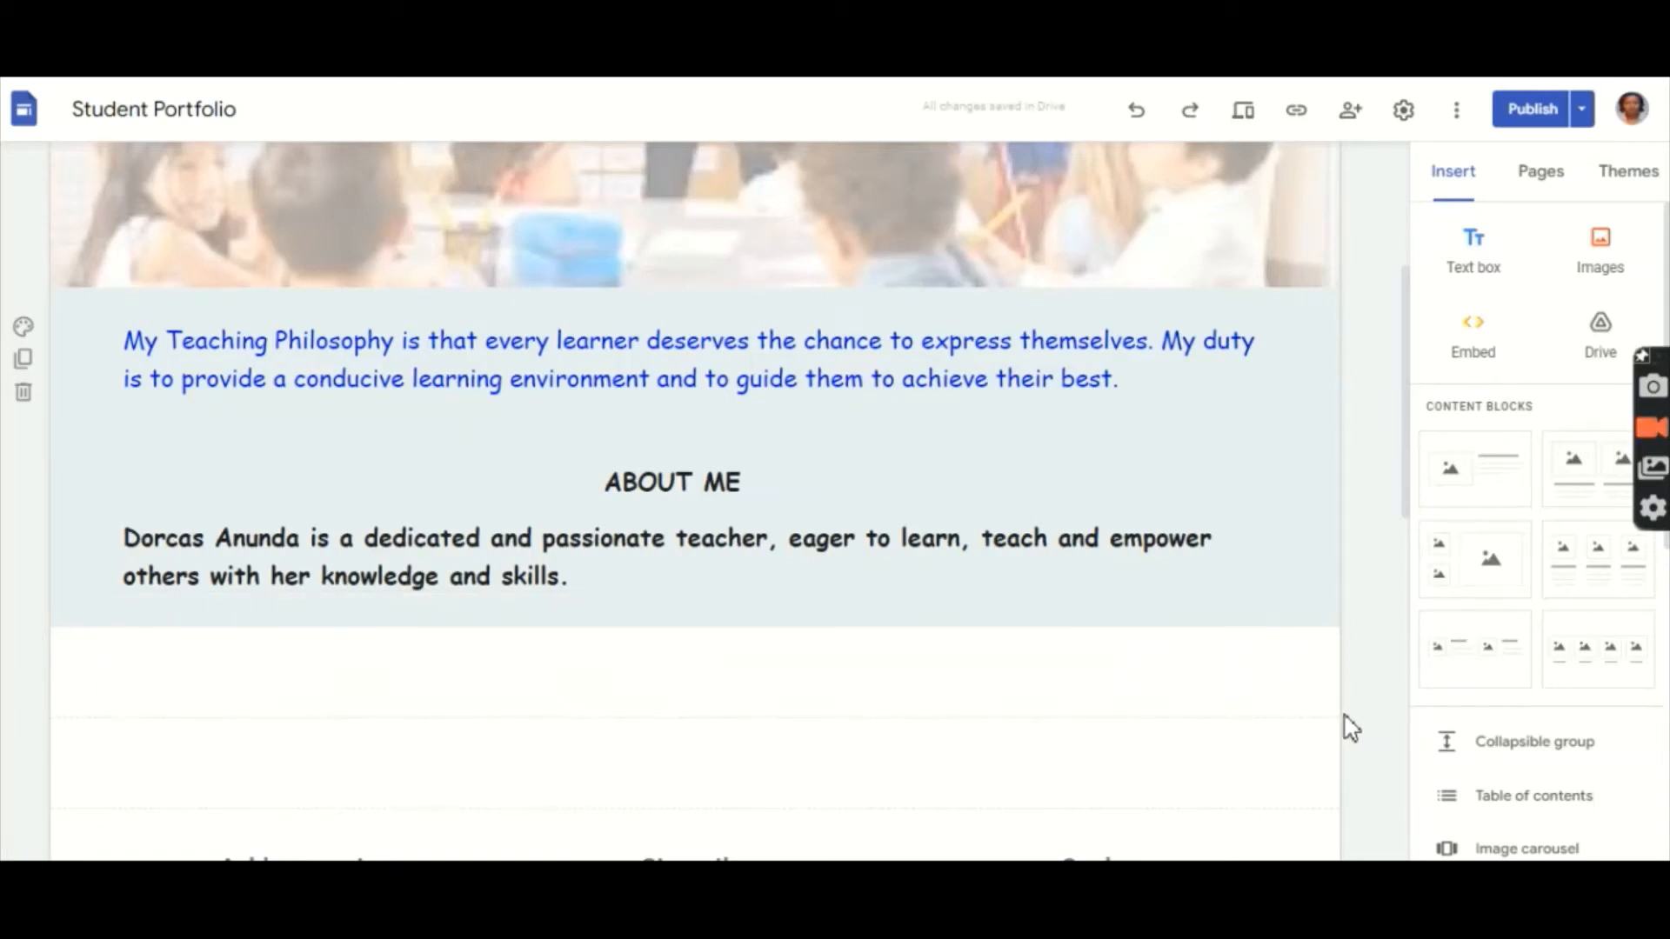
scroll(687, 500, up, 4)
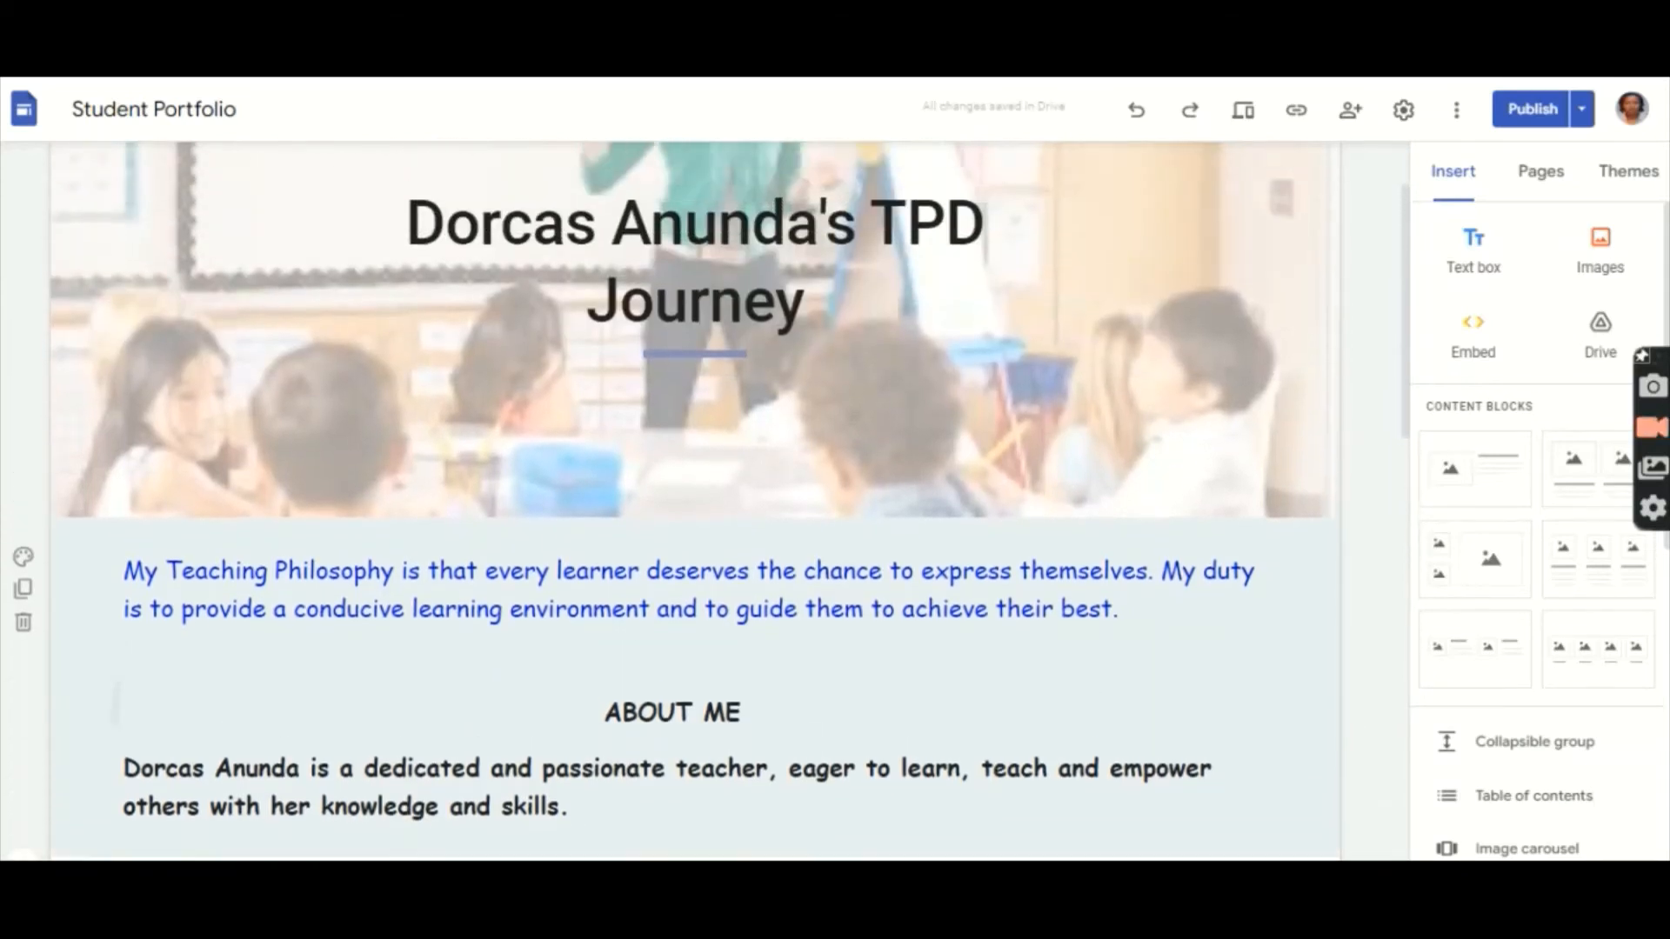
scroll(687, 500, down, 3)
scroll(687, 500, down, 6)
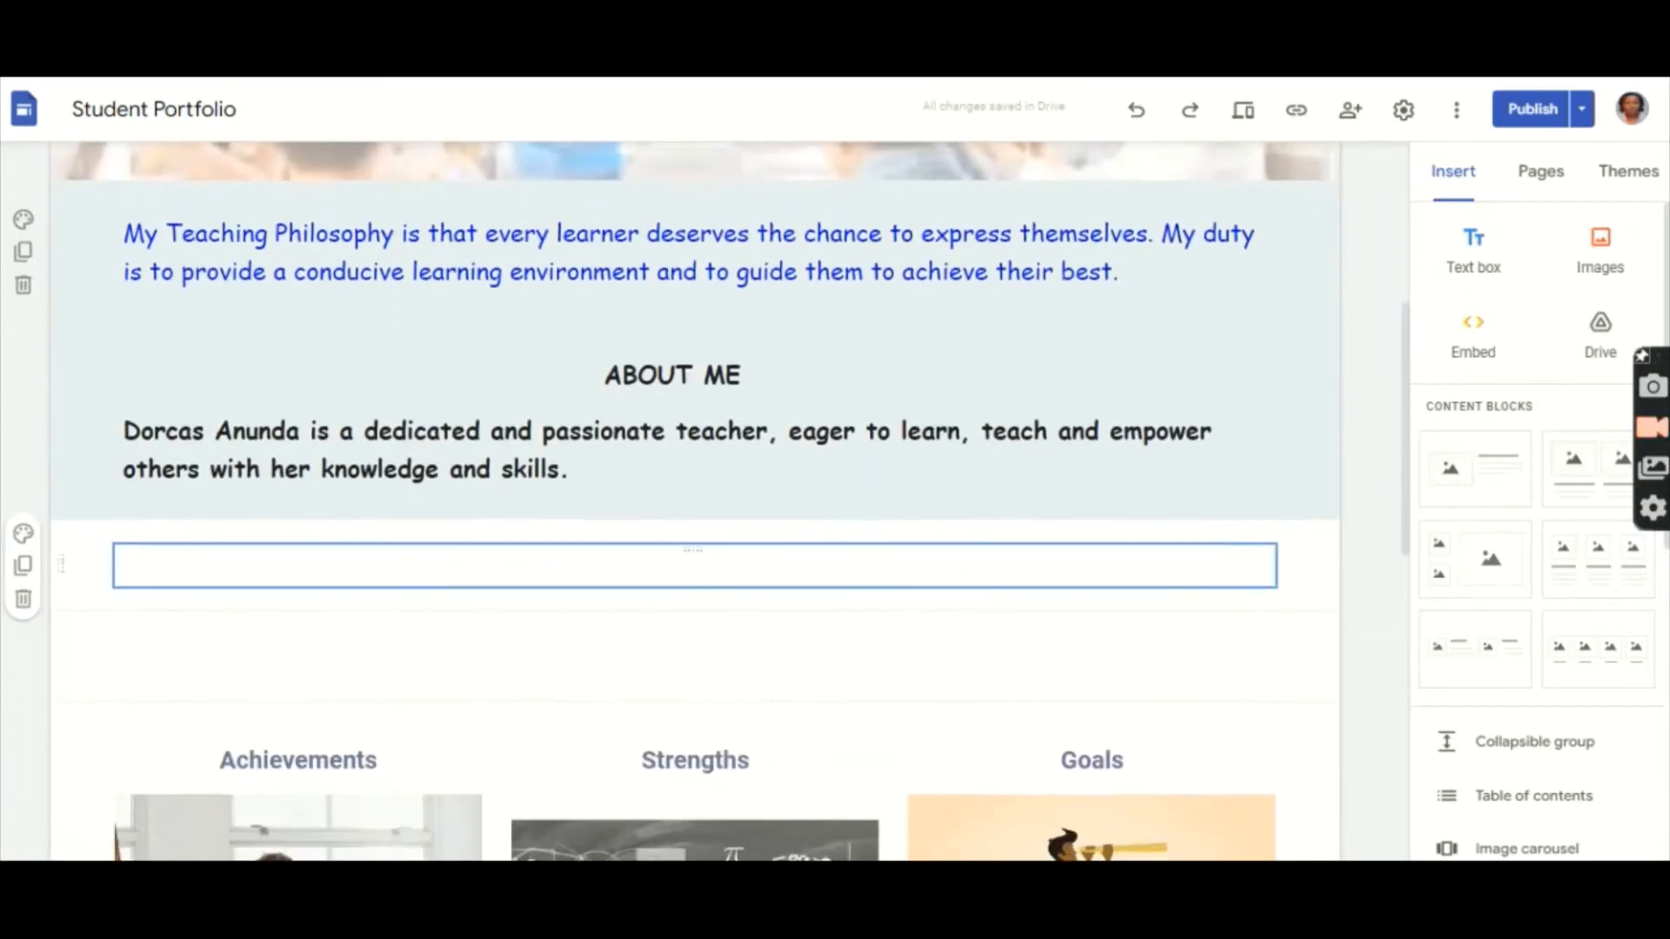
scroll(687, 501, down, 2)
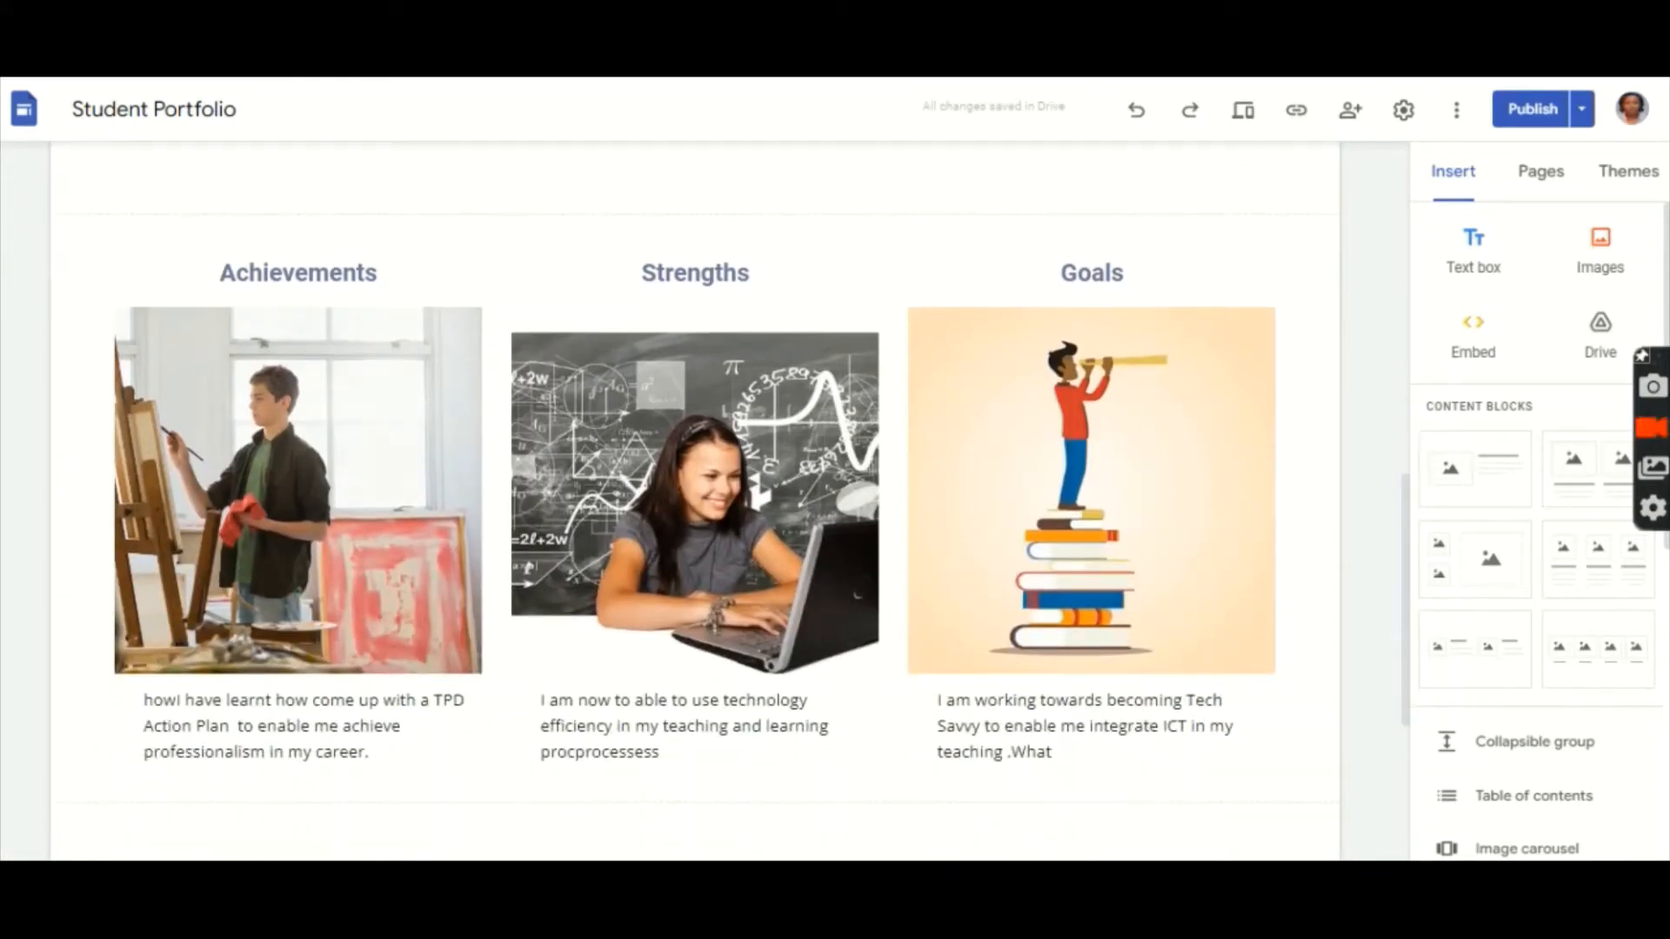
scroll(688, 500, down, 2)
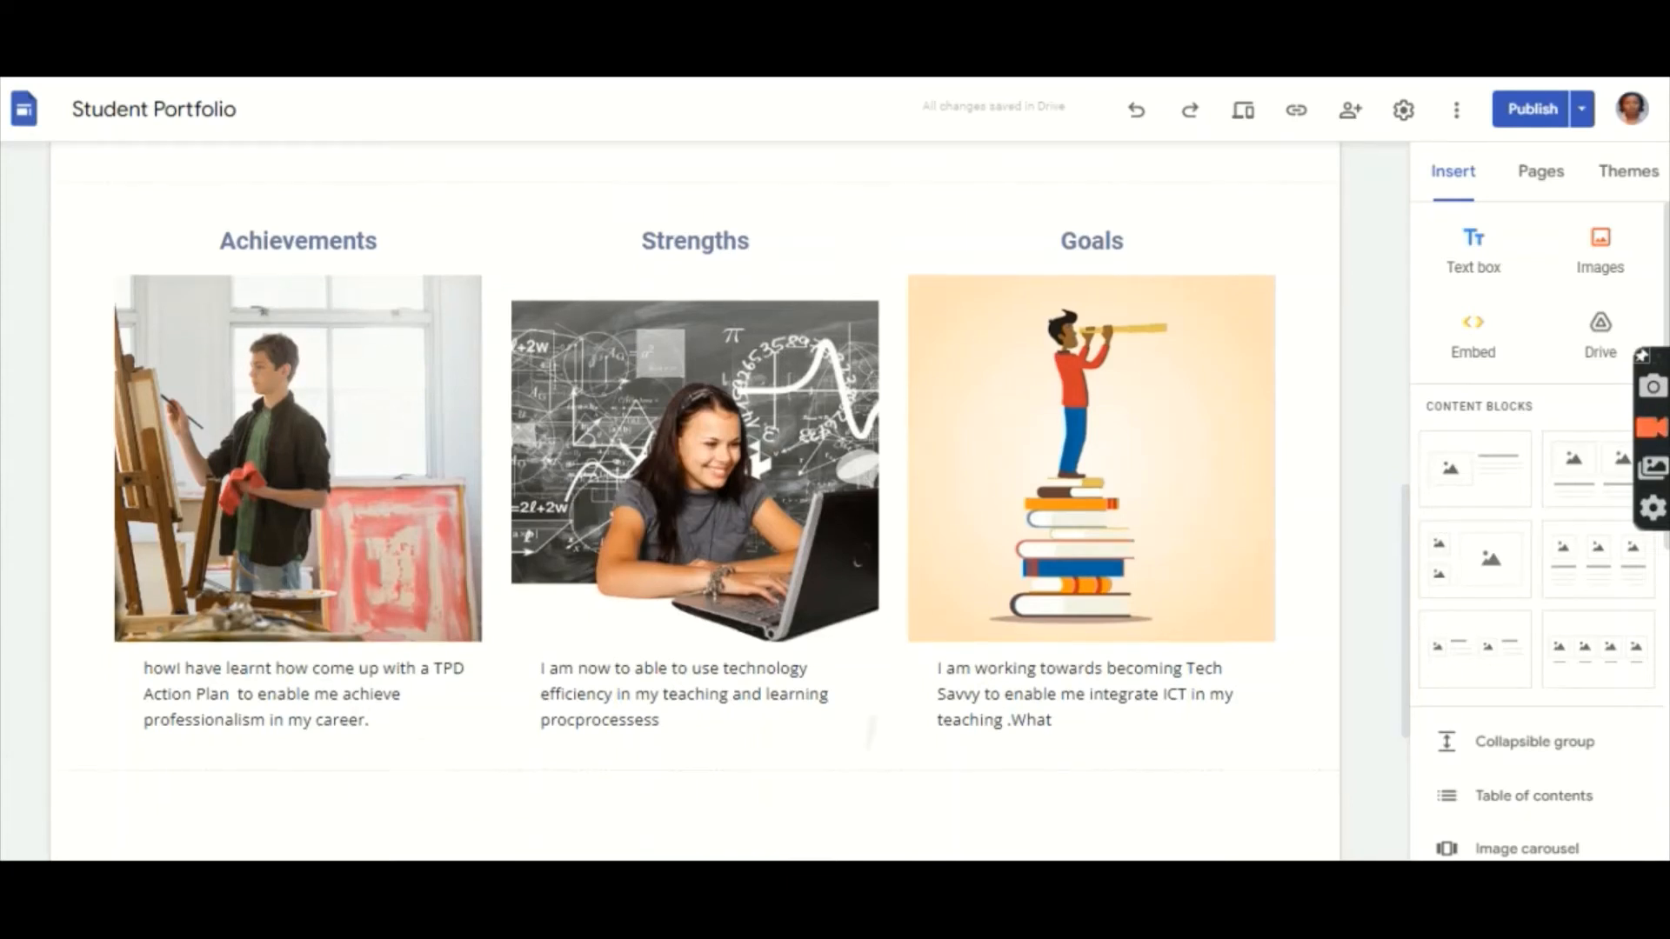
scroll(687, 500, up, 1)
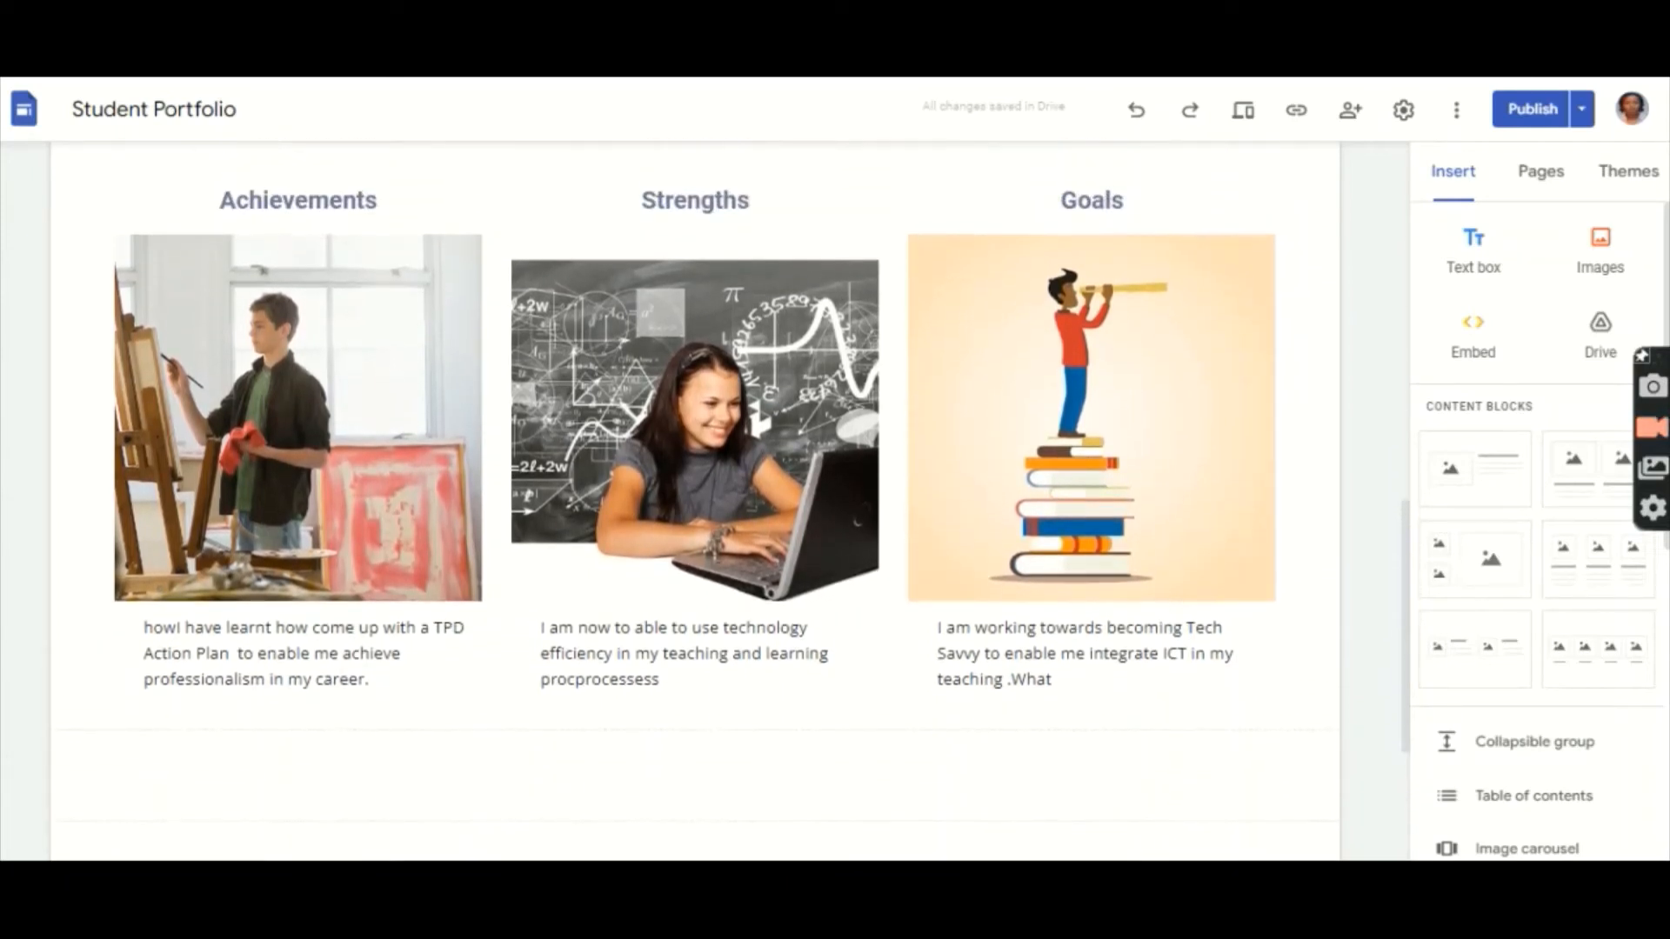
Step: Select the Achievements caption and change its font to Comic Sans MS
click(388, 690)
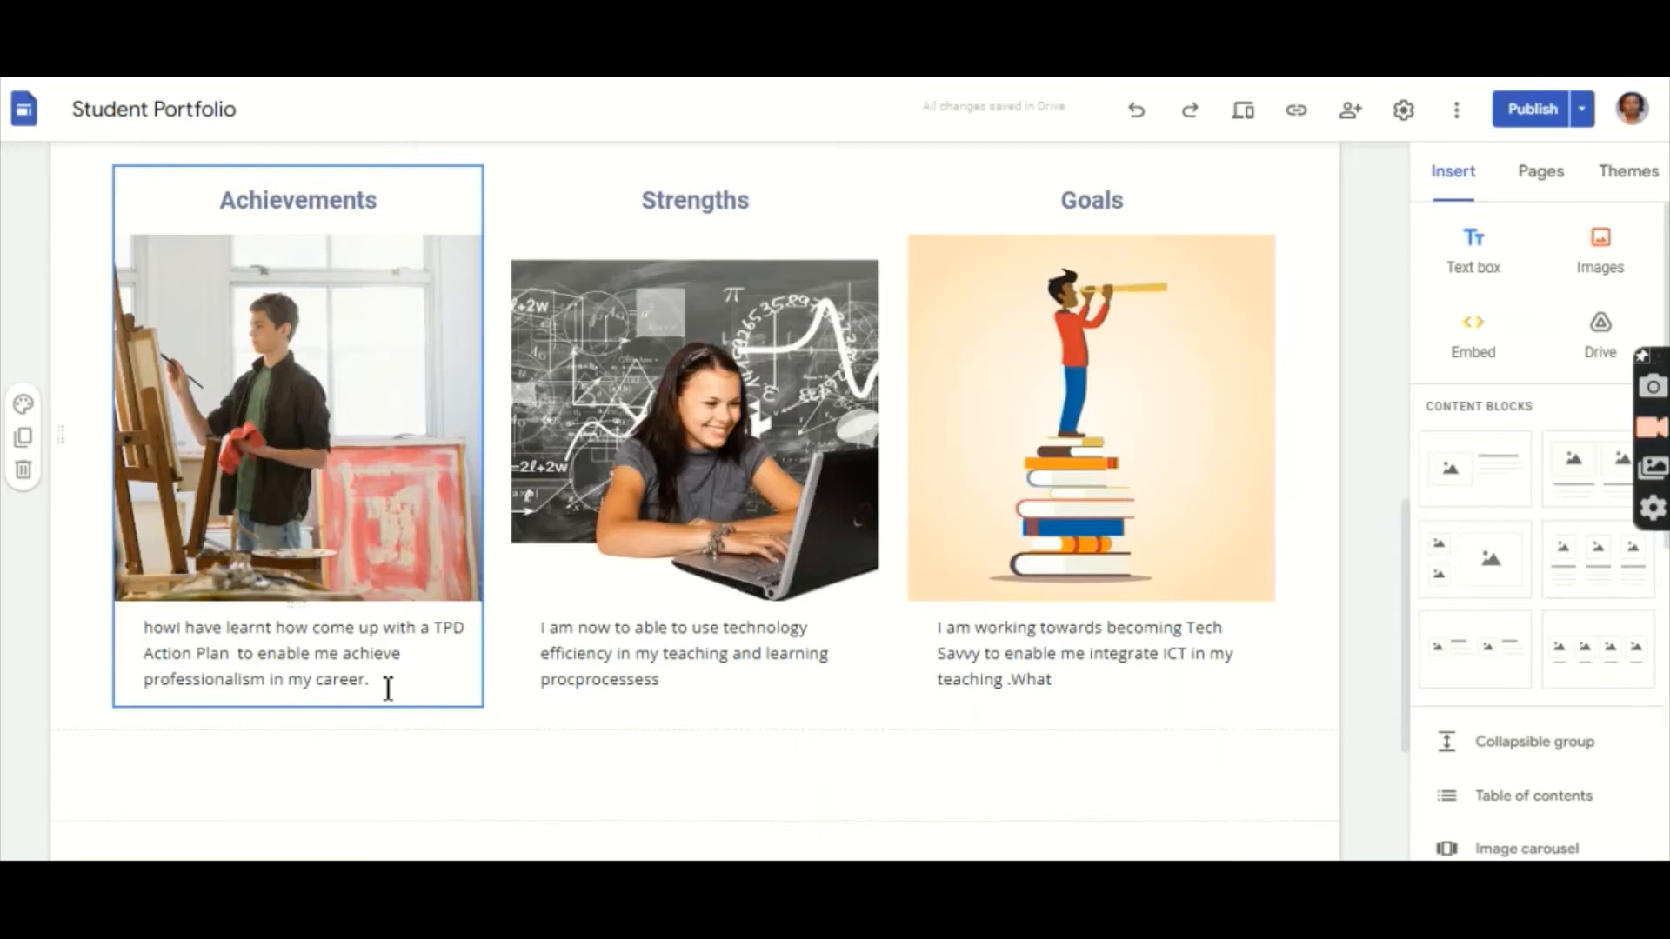
click(384, 683)
drag(374, 682, 176, 625)
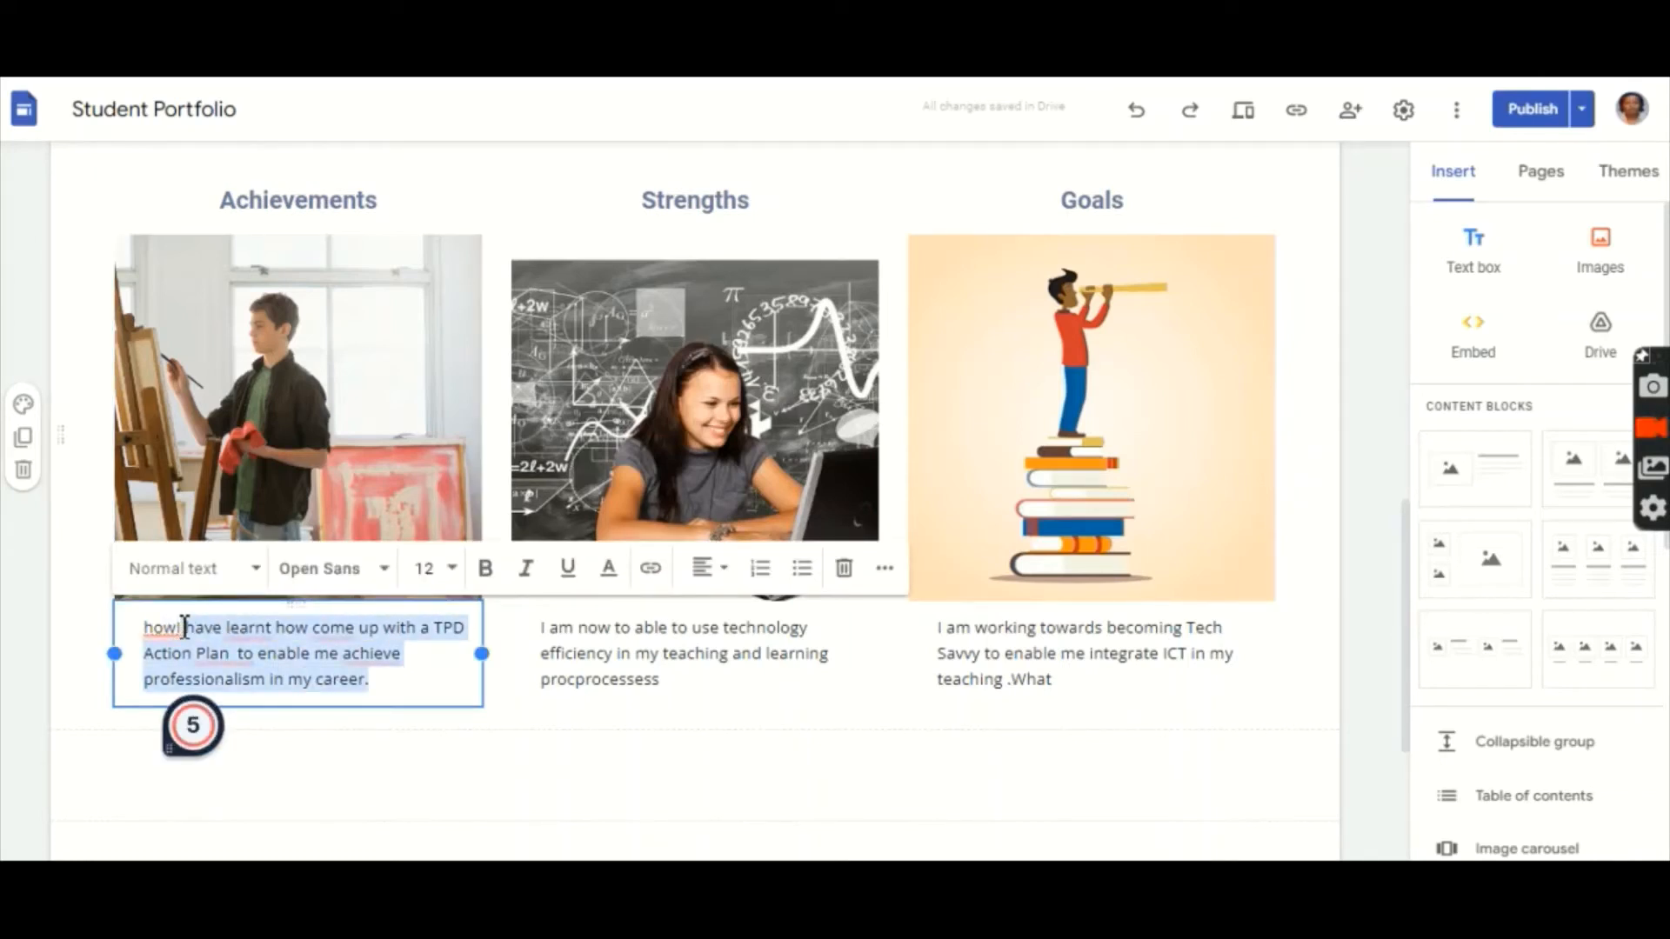
mouse_move(158, 625)
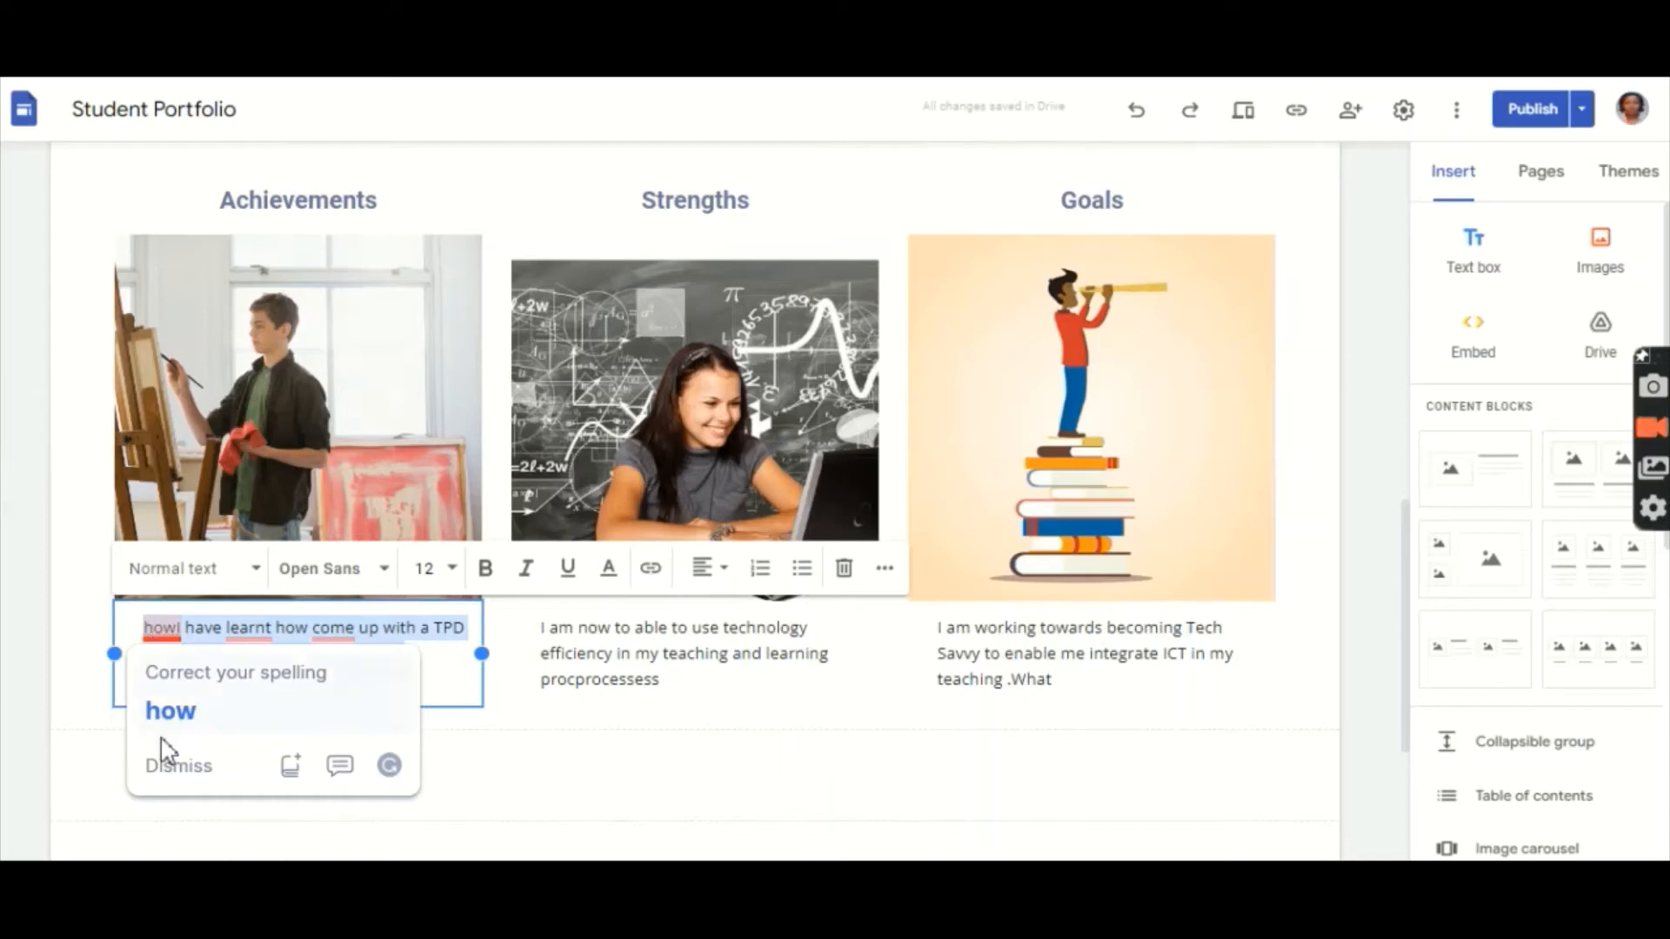
click(168, 772)
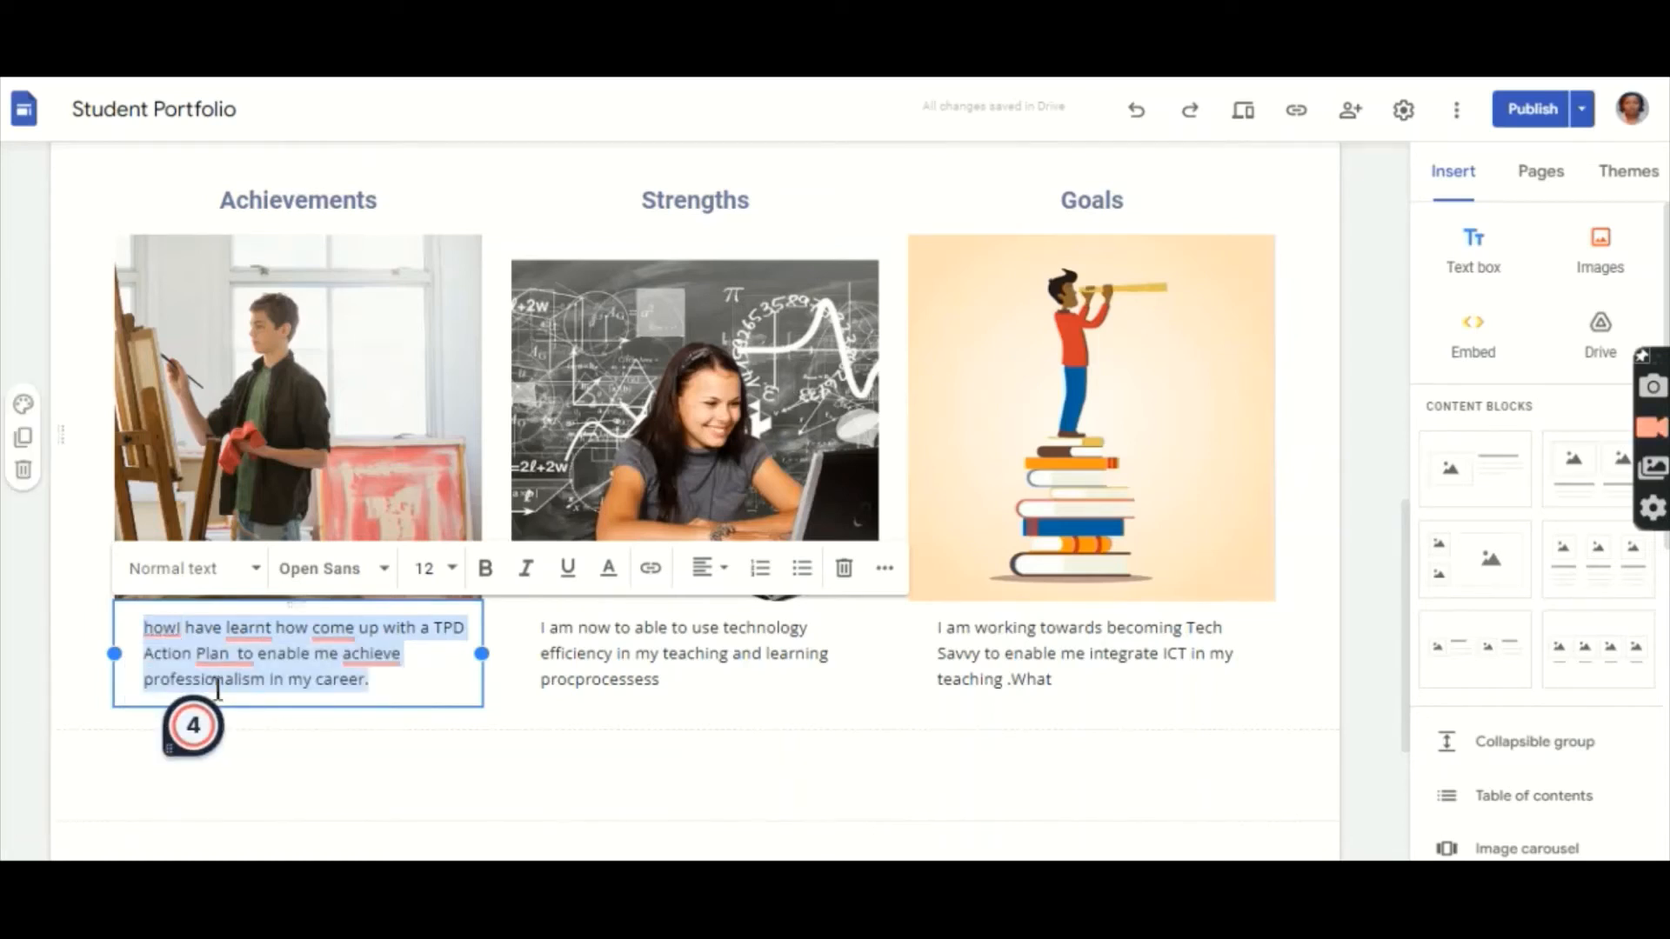
click(383, 571)
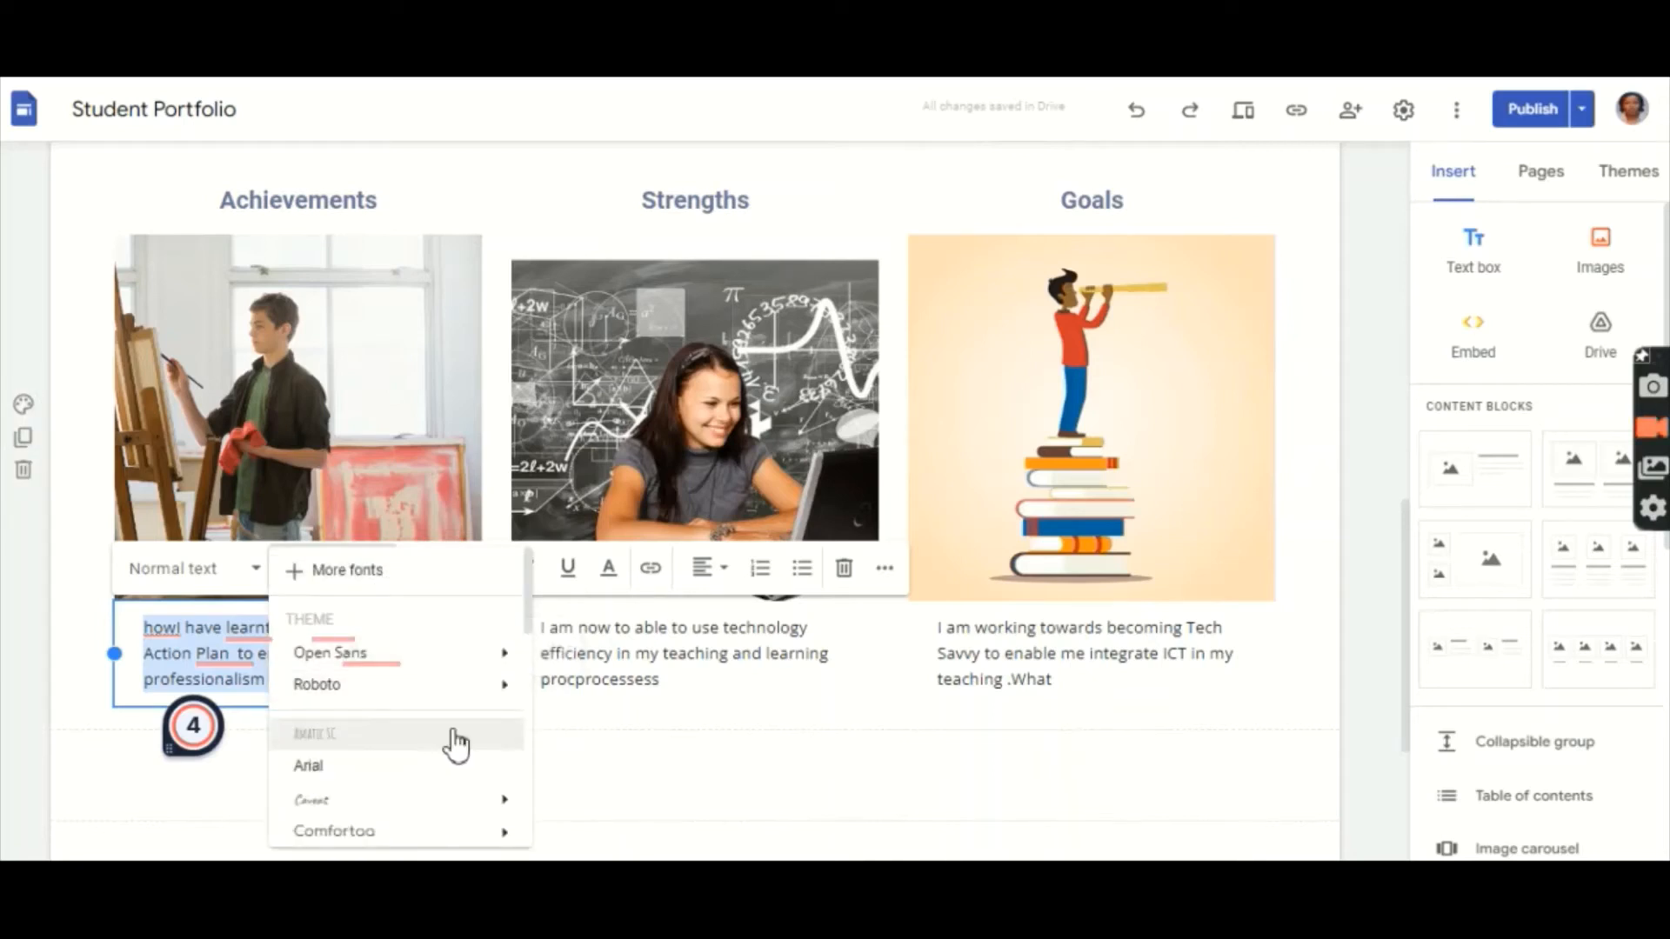
scroll(400, 733, down, 2)
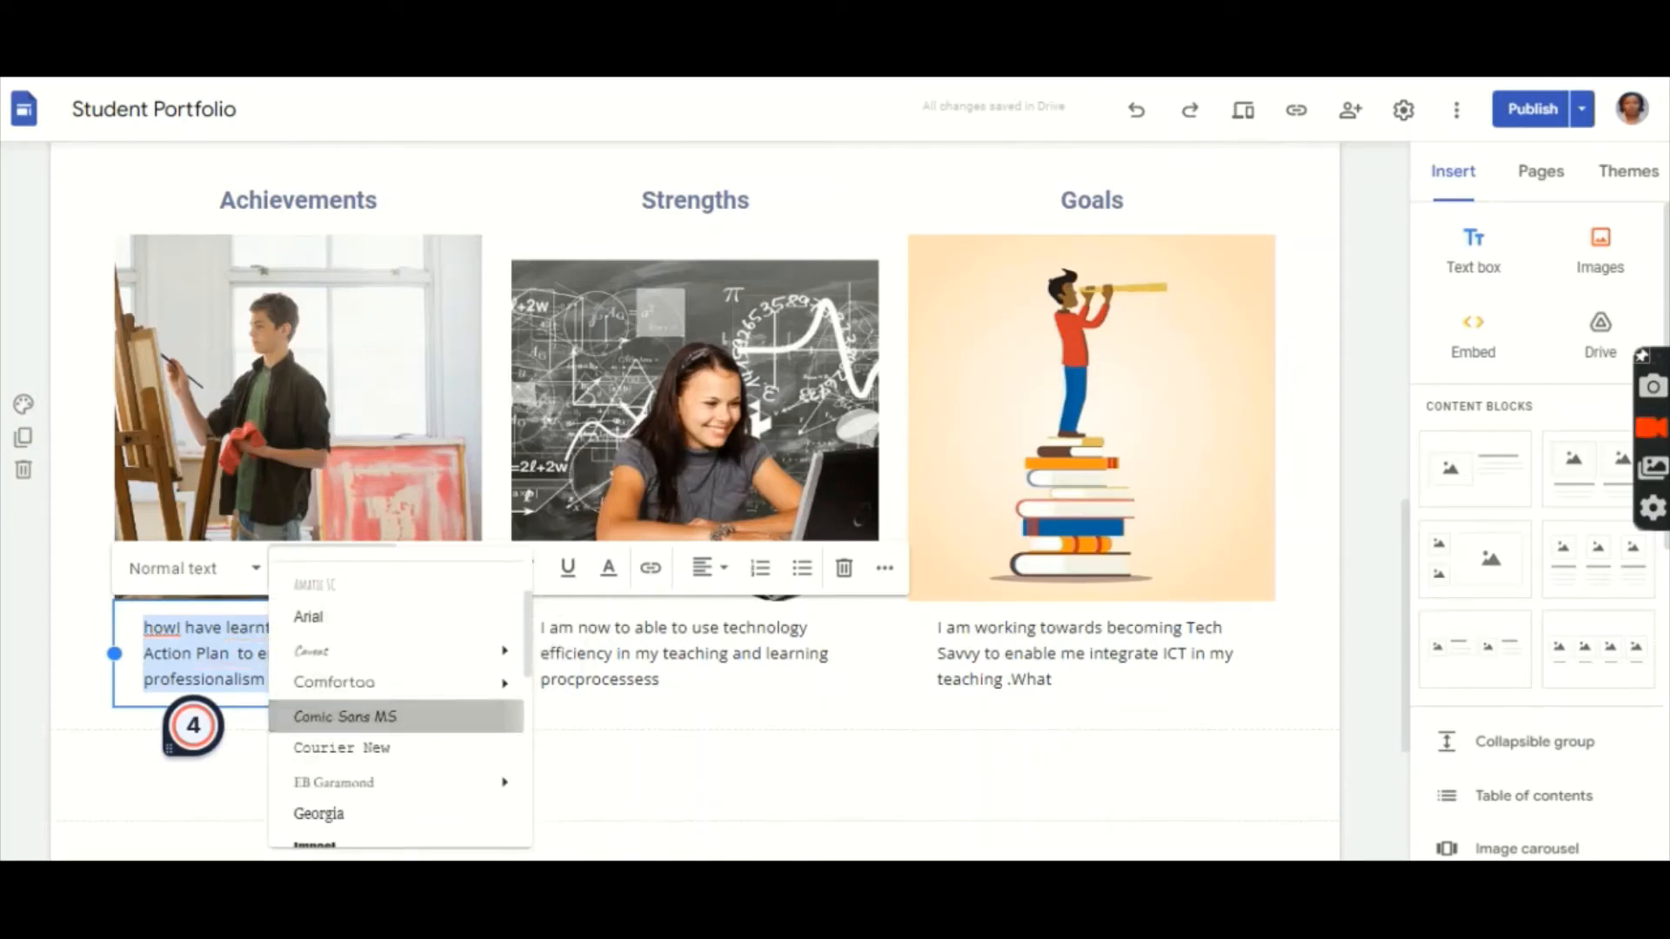
click(345, 716)
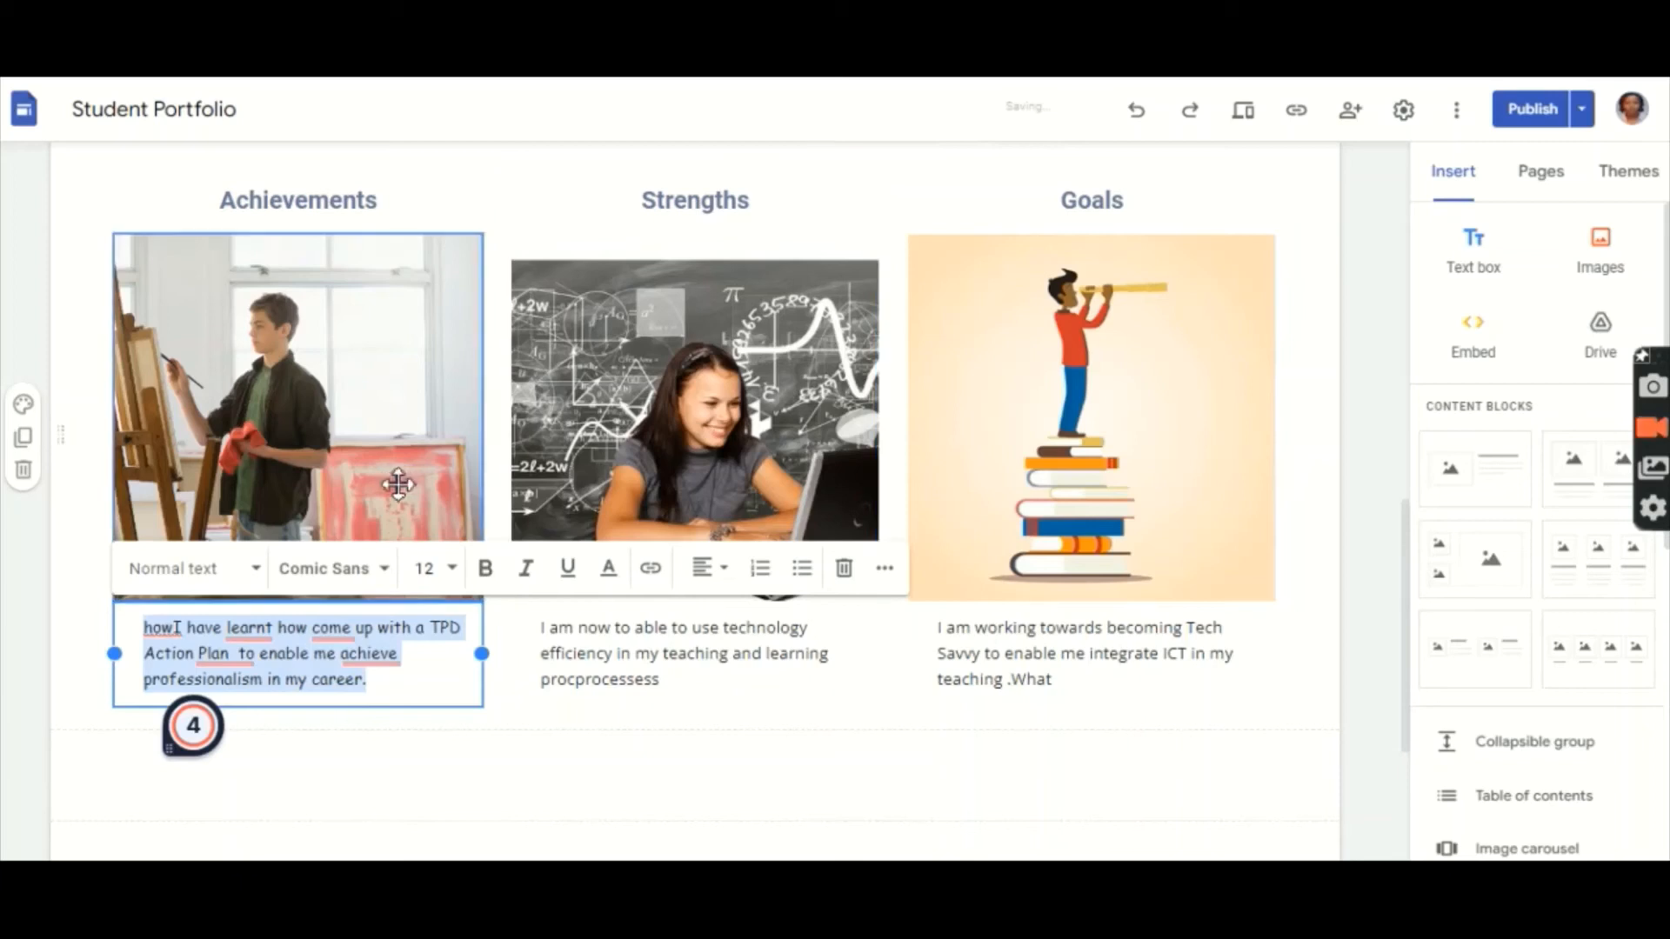
Step: Enlarge the Achievements caption to size 18 and colour it blue
click(459, 581)
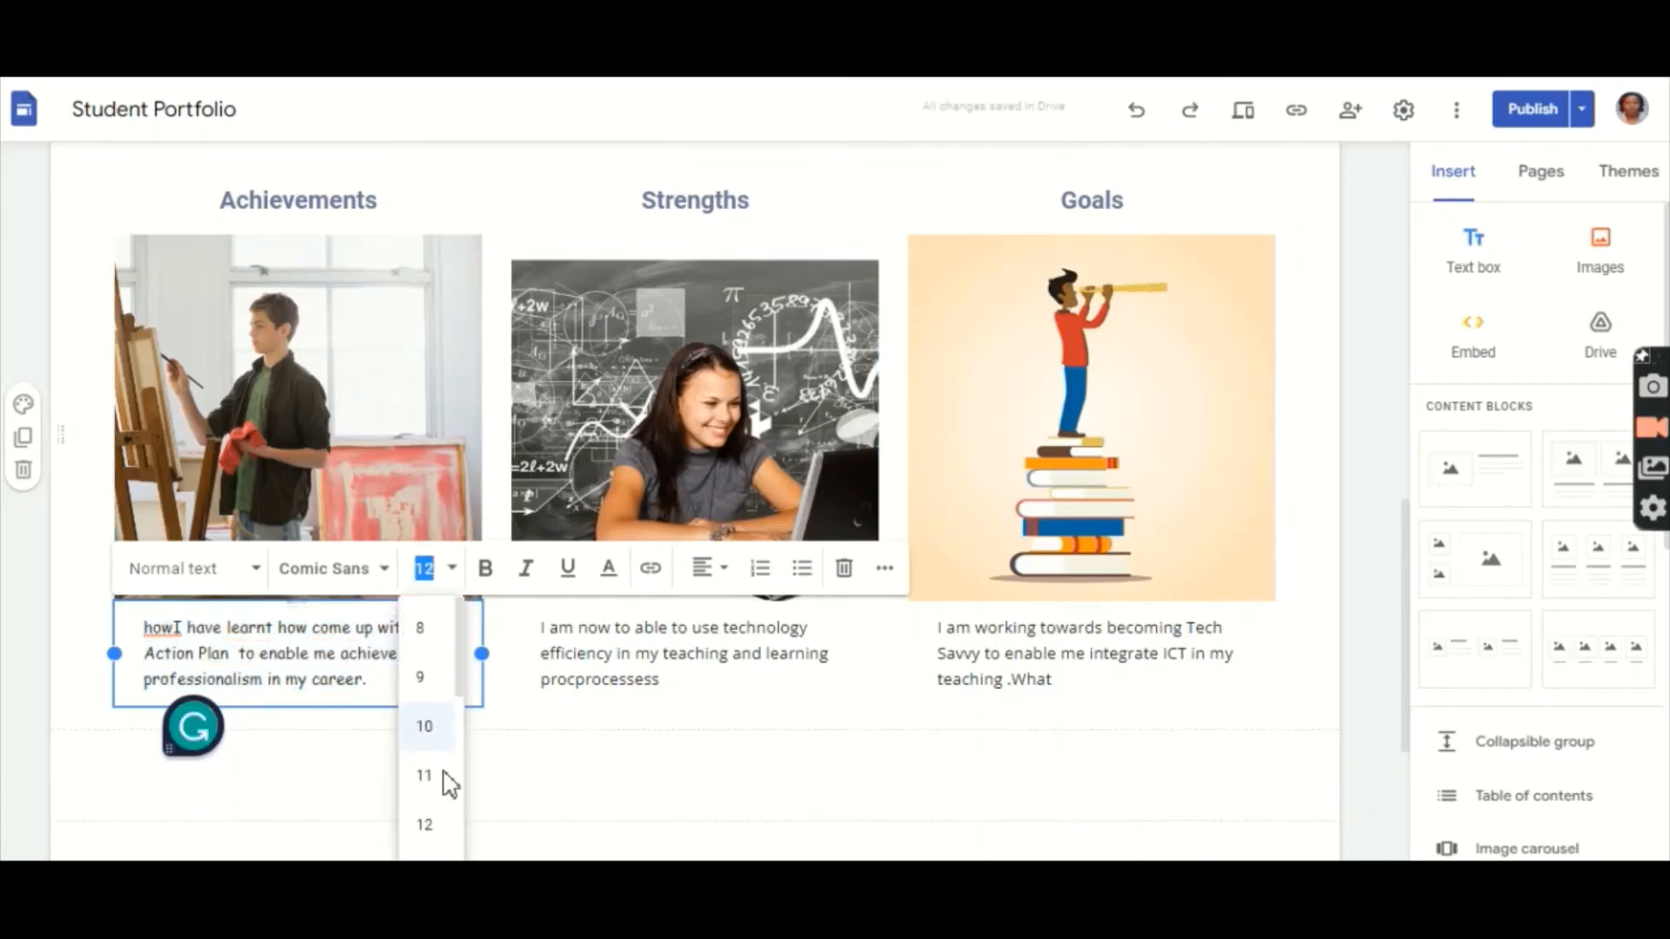
scroll(459, 790, down, 2)
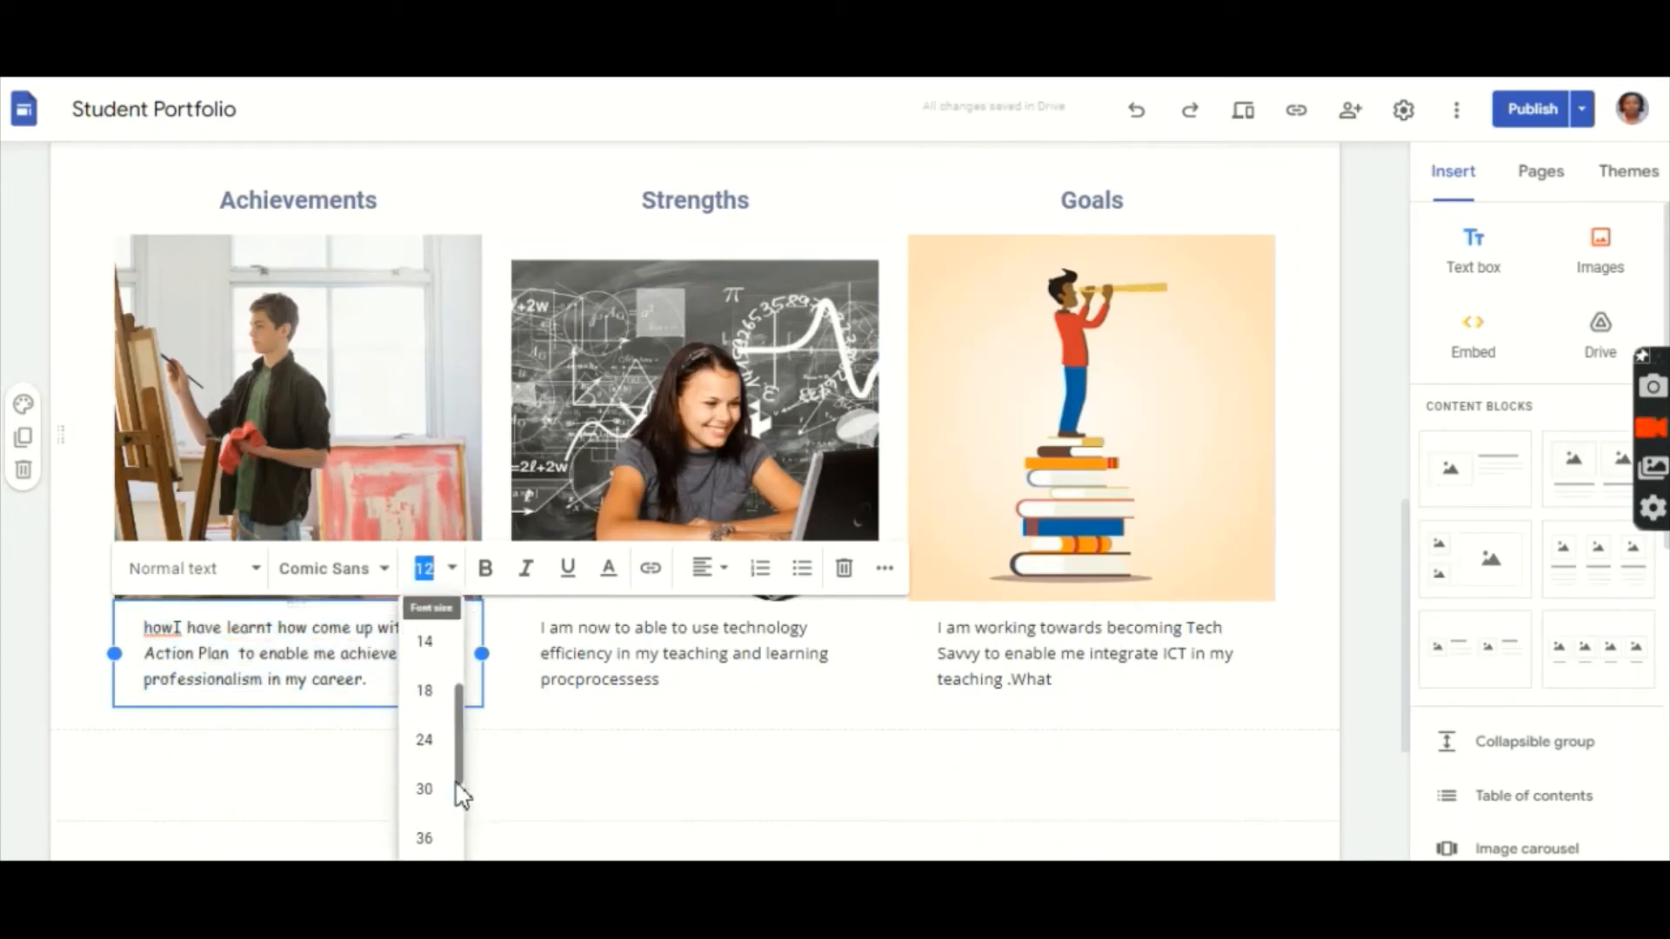
click(425, 693)
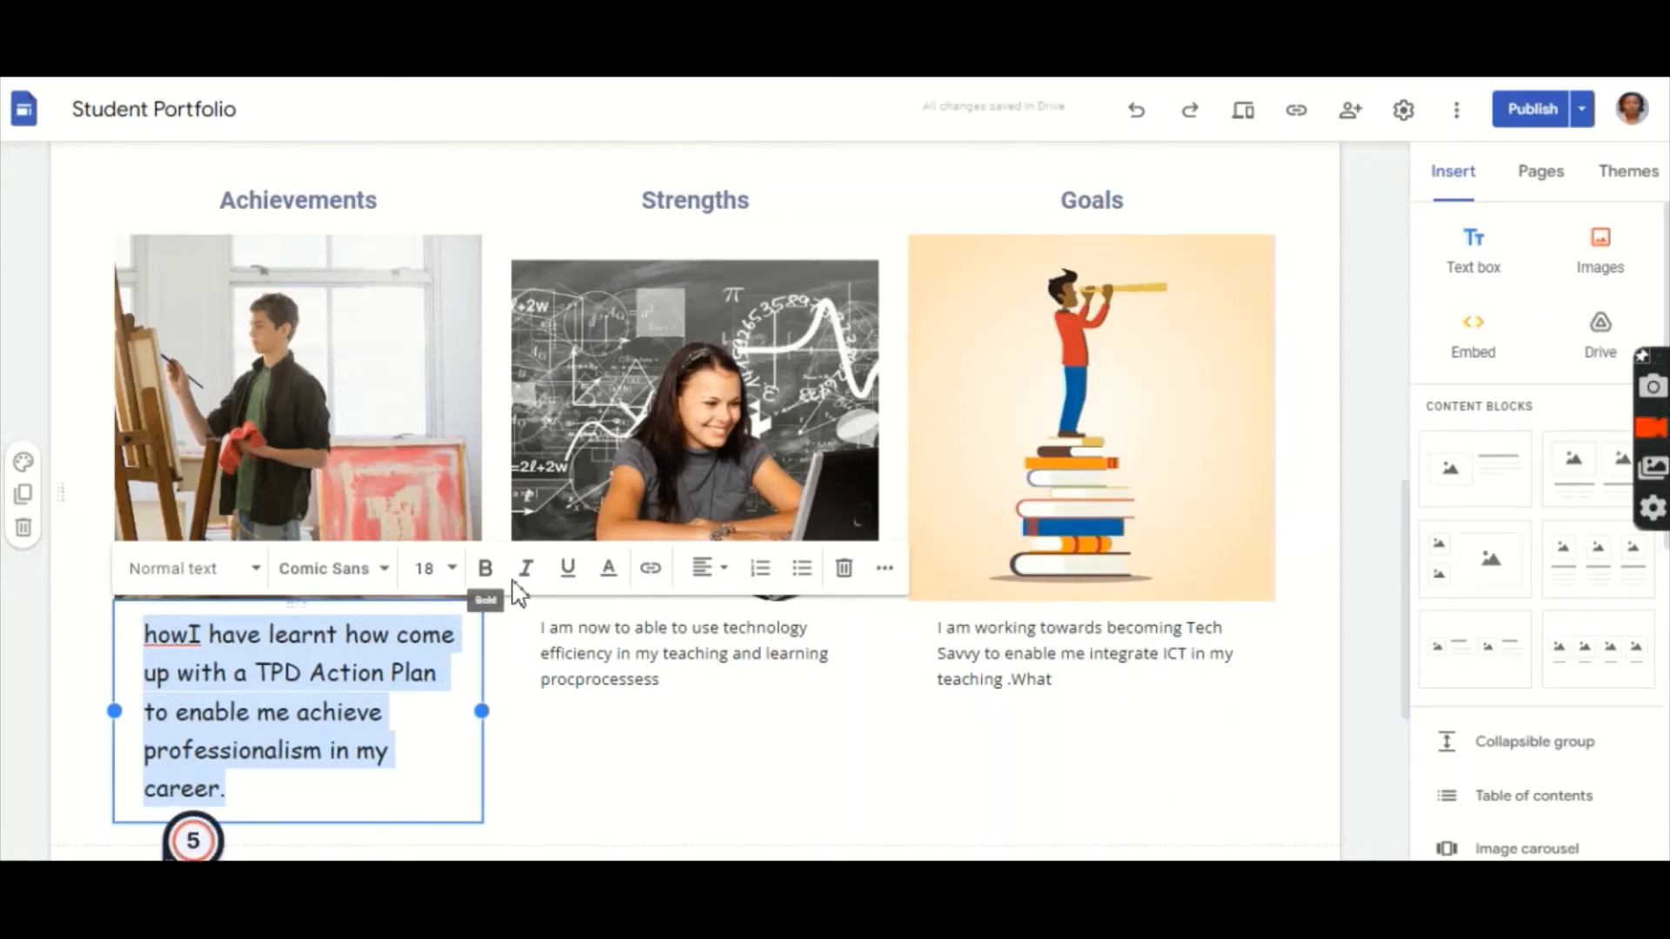
click(608, 571)
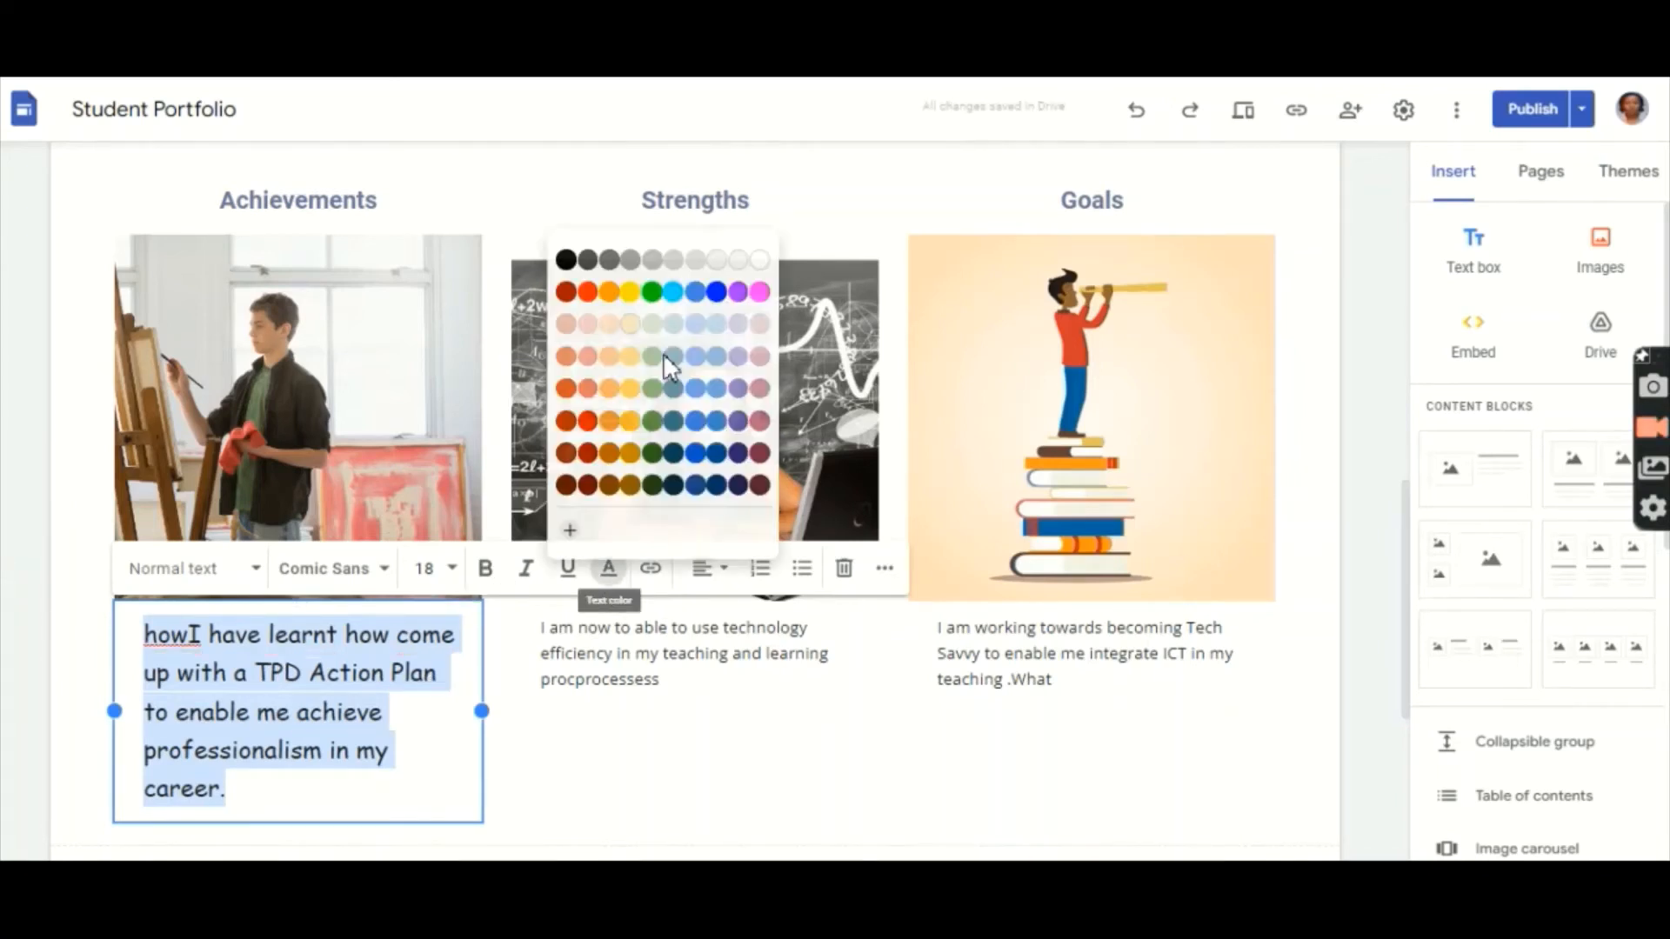
click(718, 296)
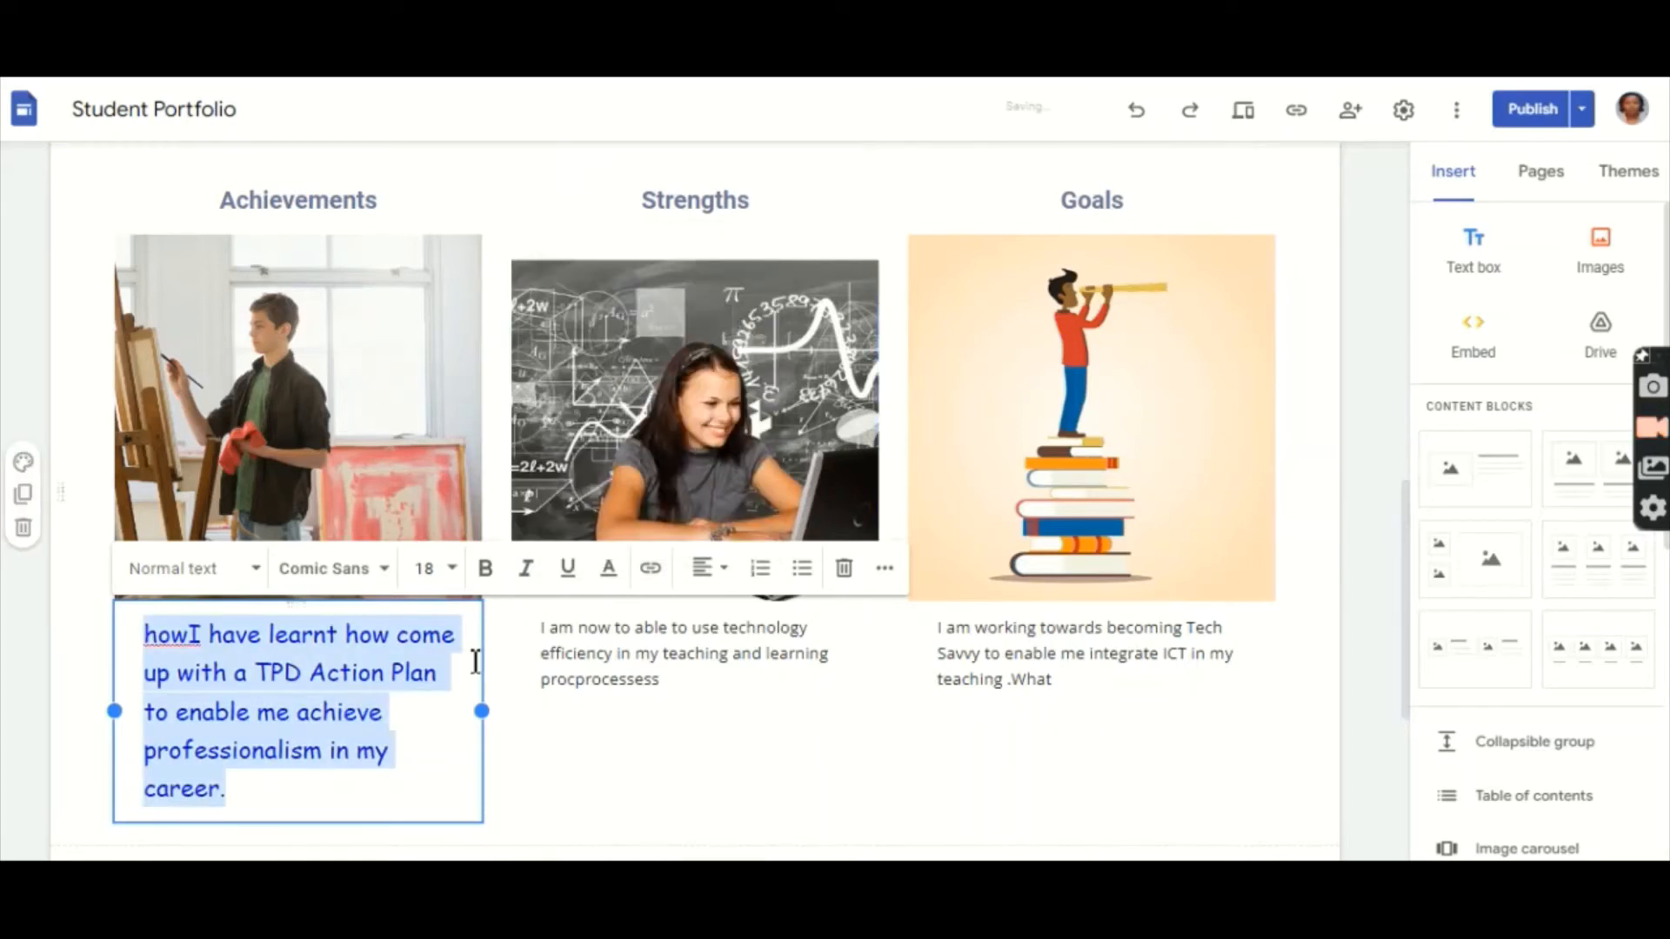
click(428, 772)
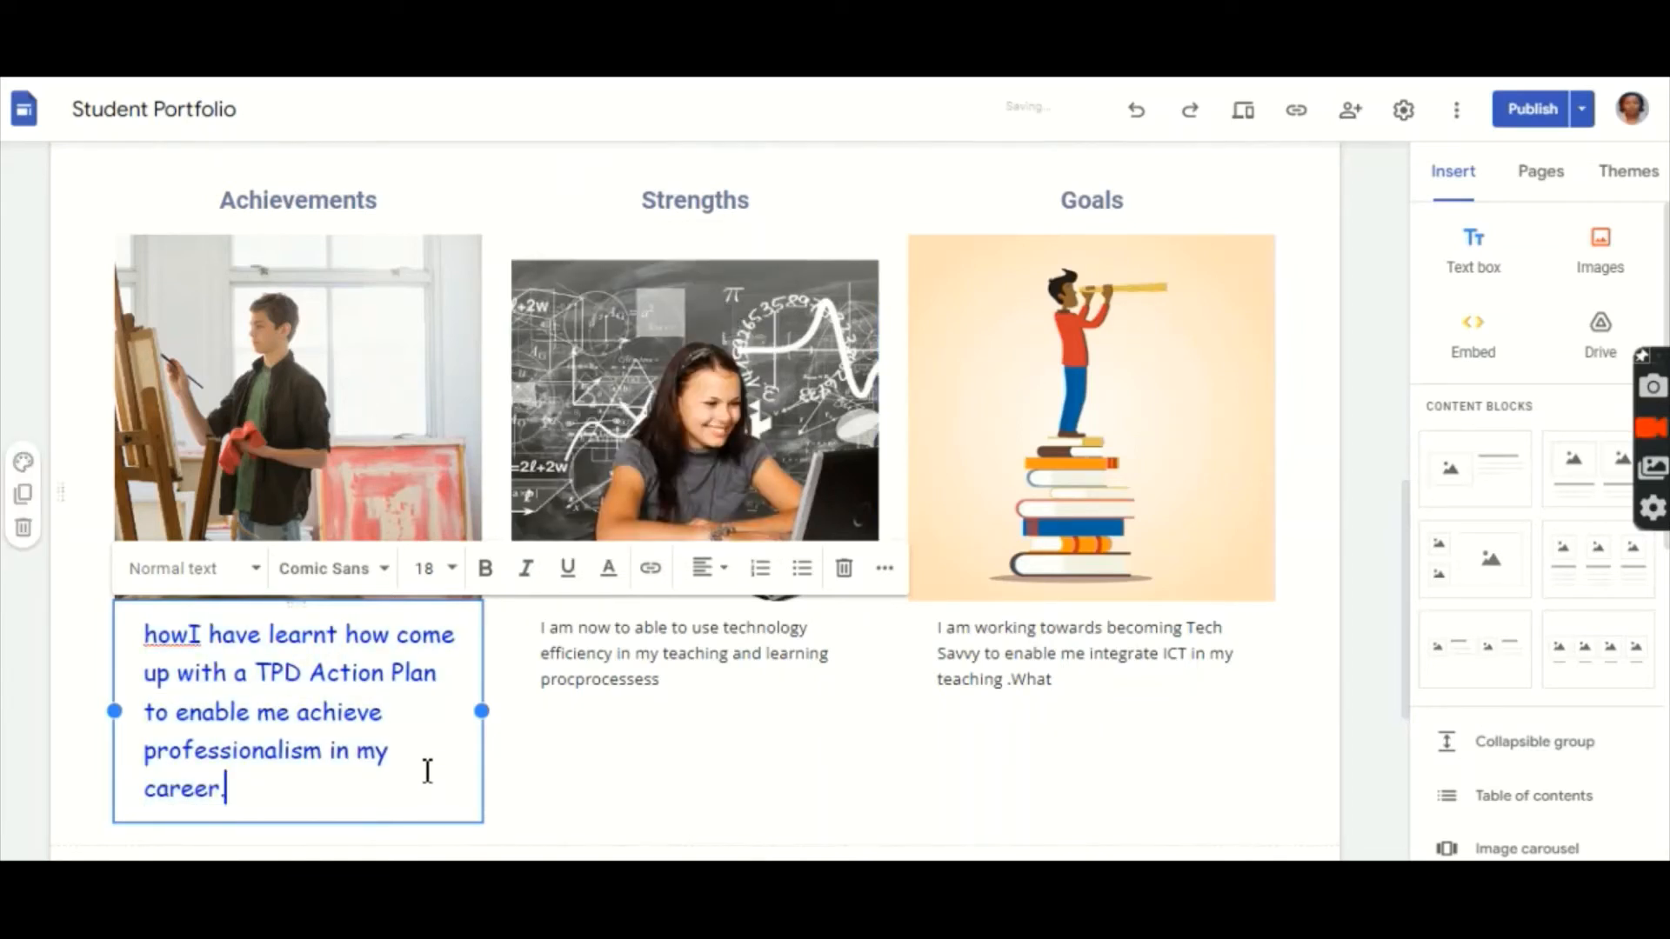
click(193, 636)
Step: Delete the stray 'how', change 'learnt' to 'learned', add 'to' before 'come', split 'howto'
key(BackSpace)
key(BackSpace)
key(BackSpace)
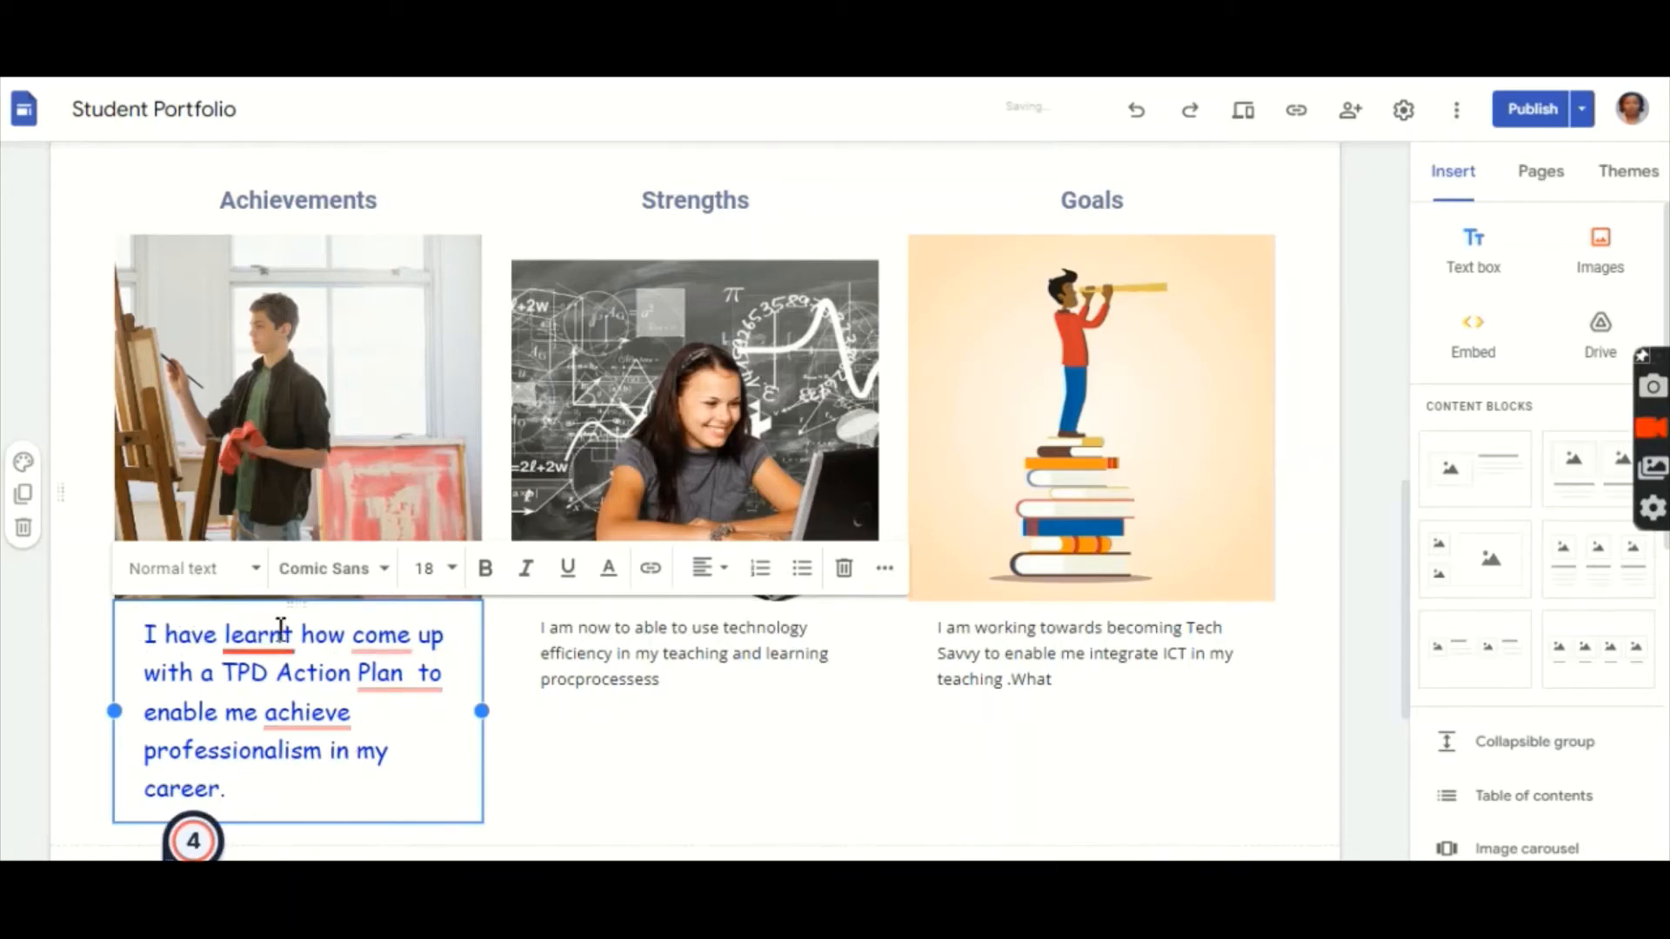
mouse_move(272, 644)
click(287, 726)
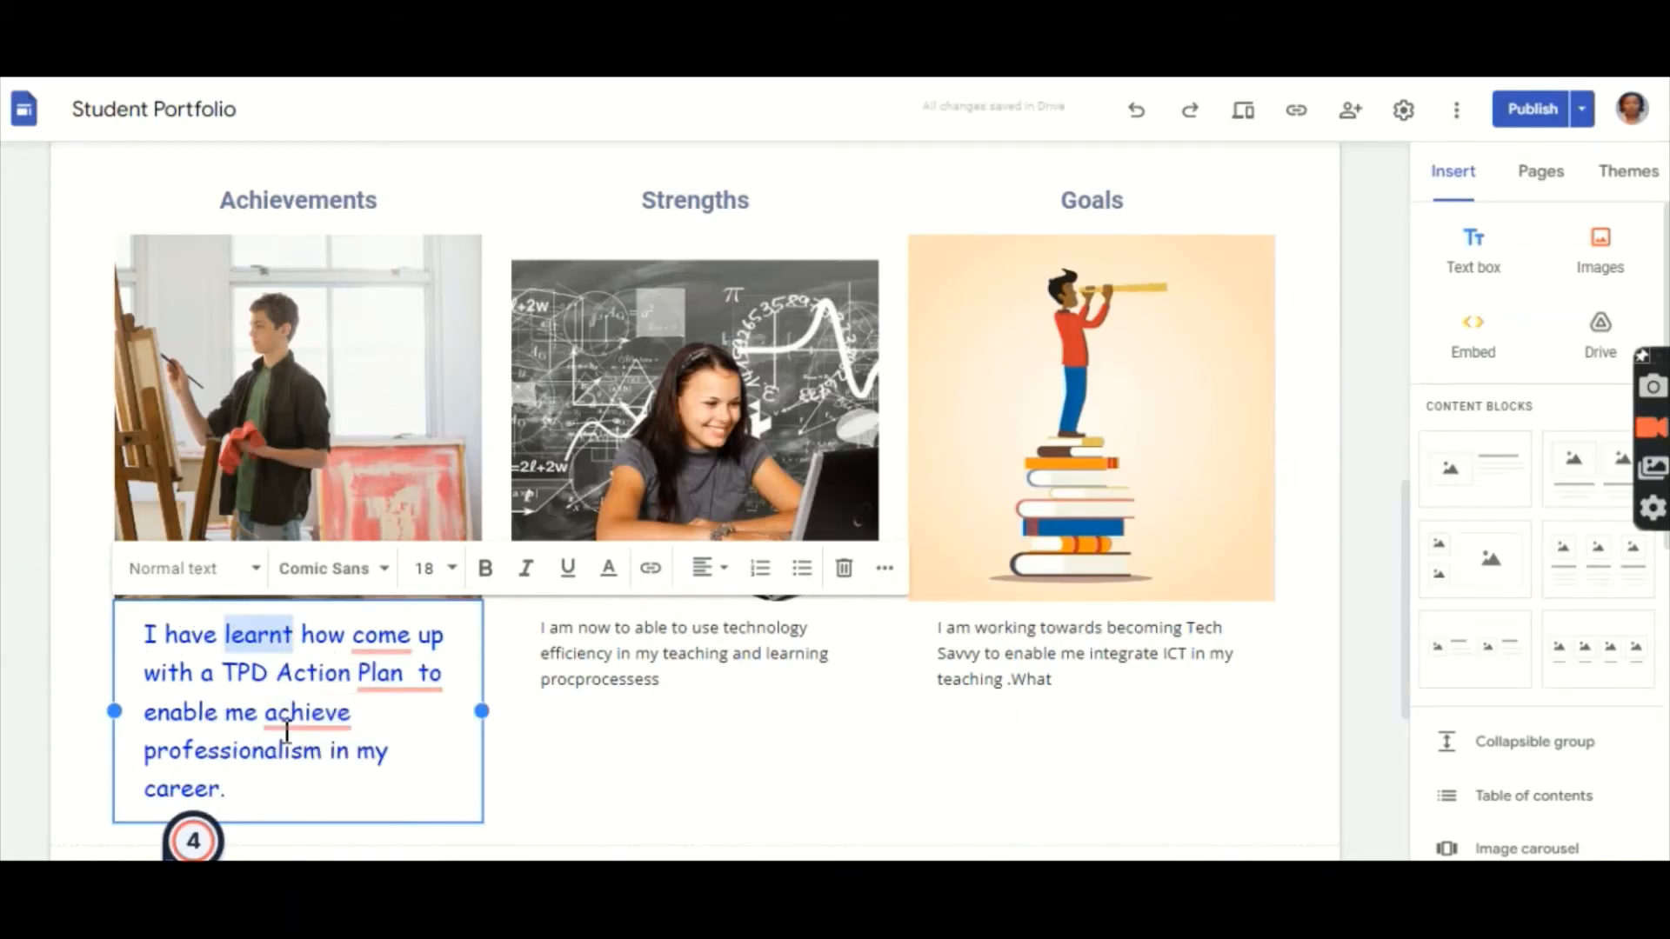
mouse_move(388, 636)
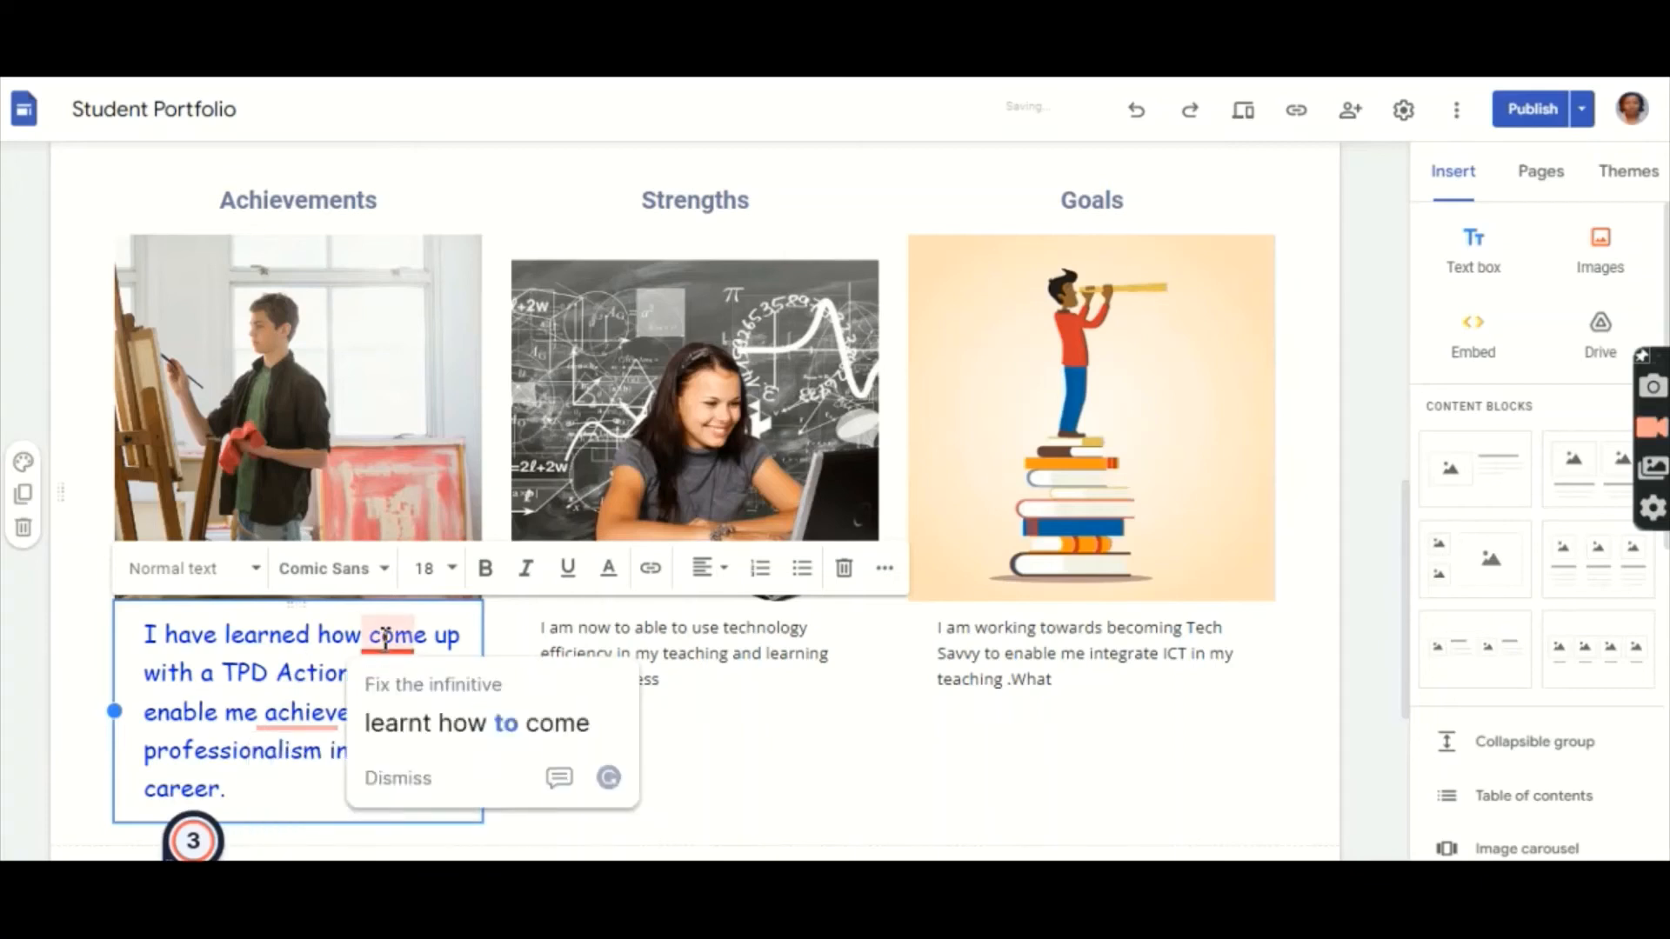
click(419, 733)
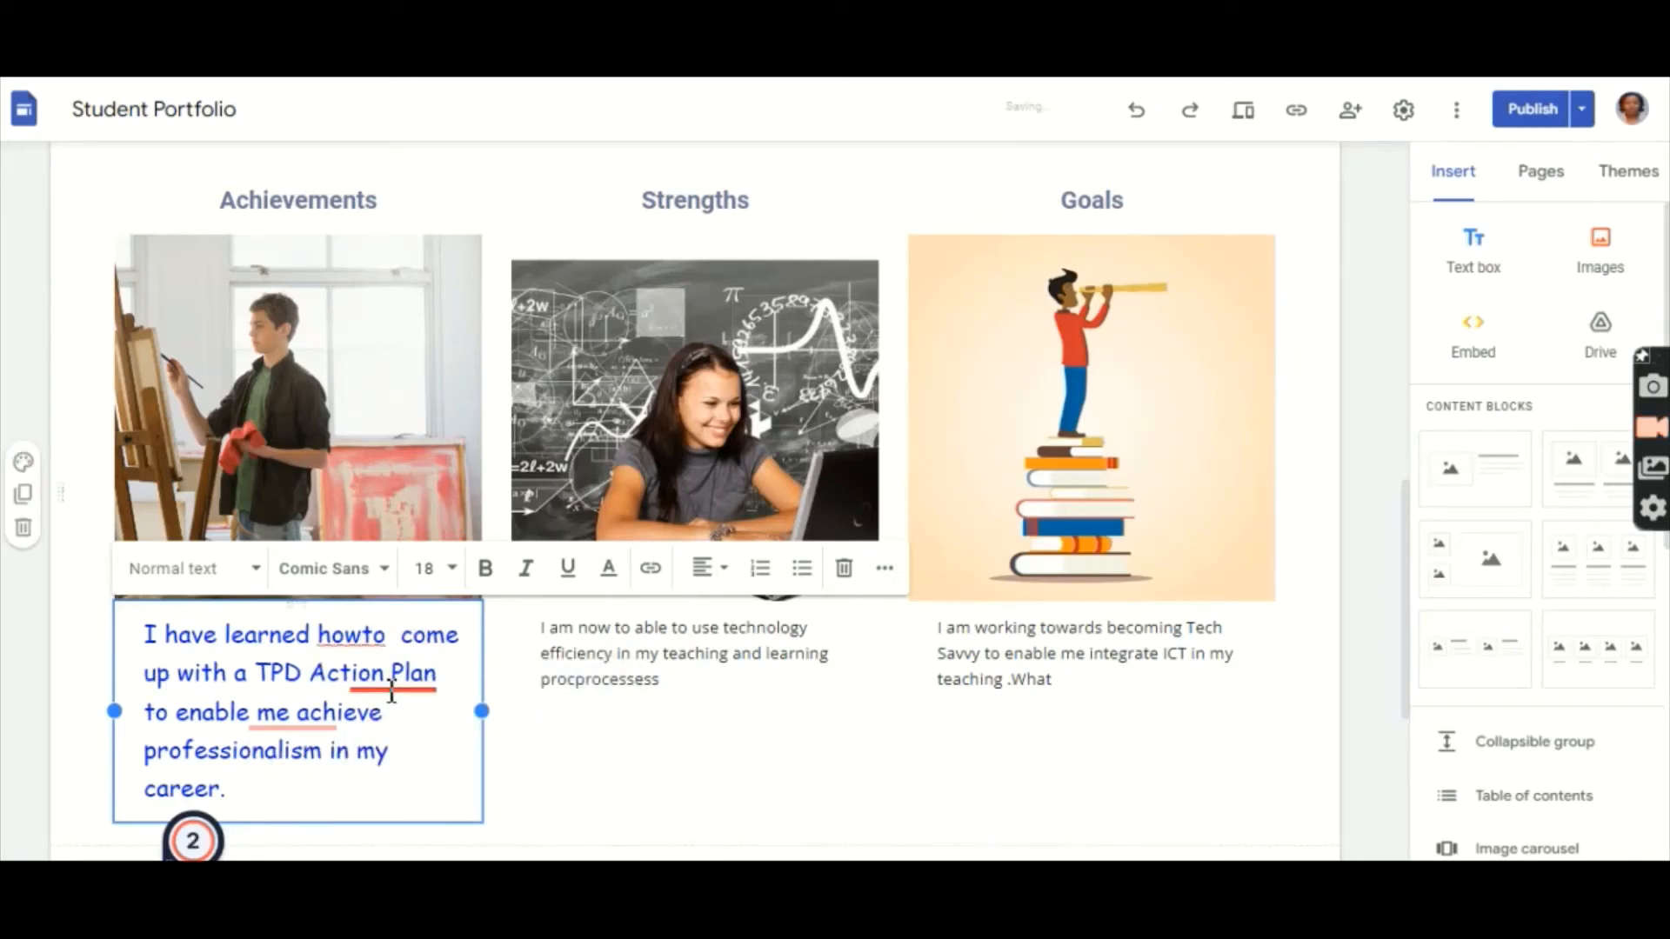
mouse_move(417, 674)
click(412, 764)
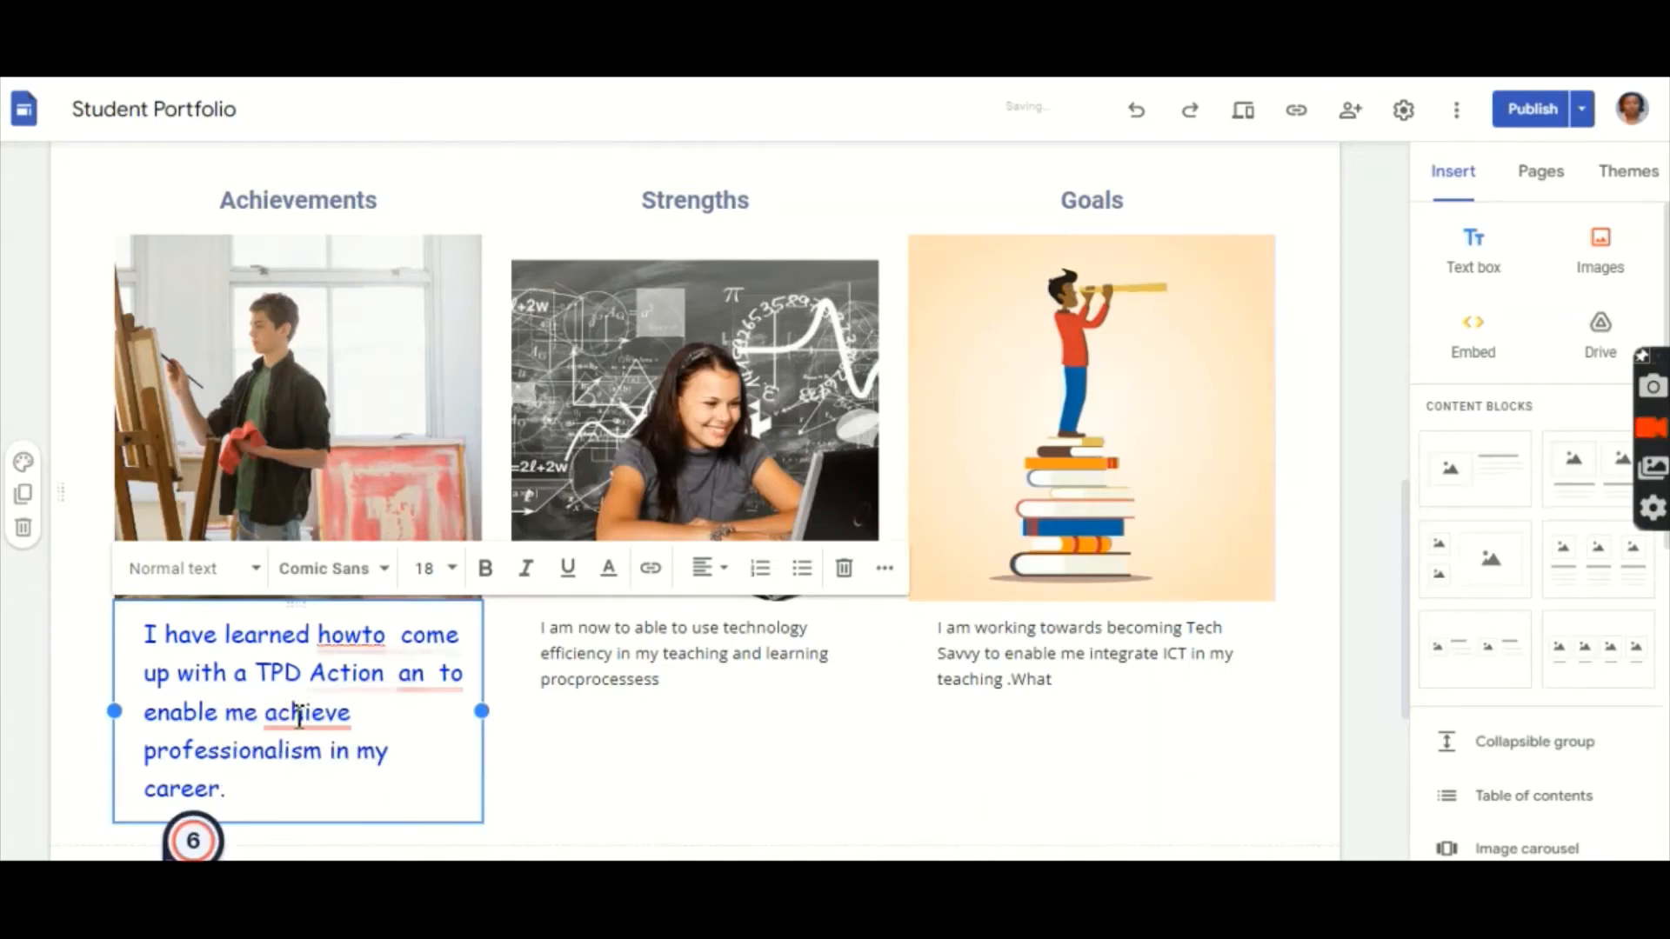
mouse_move(371, 643)
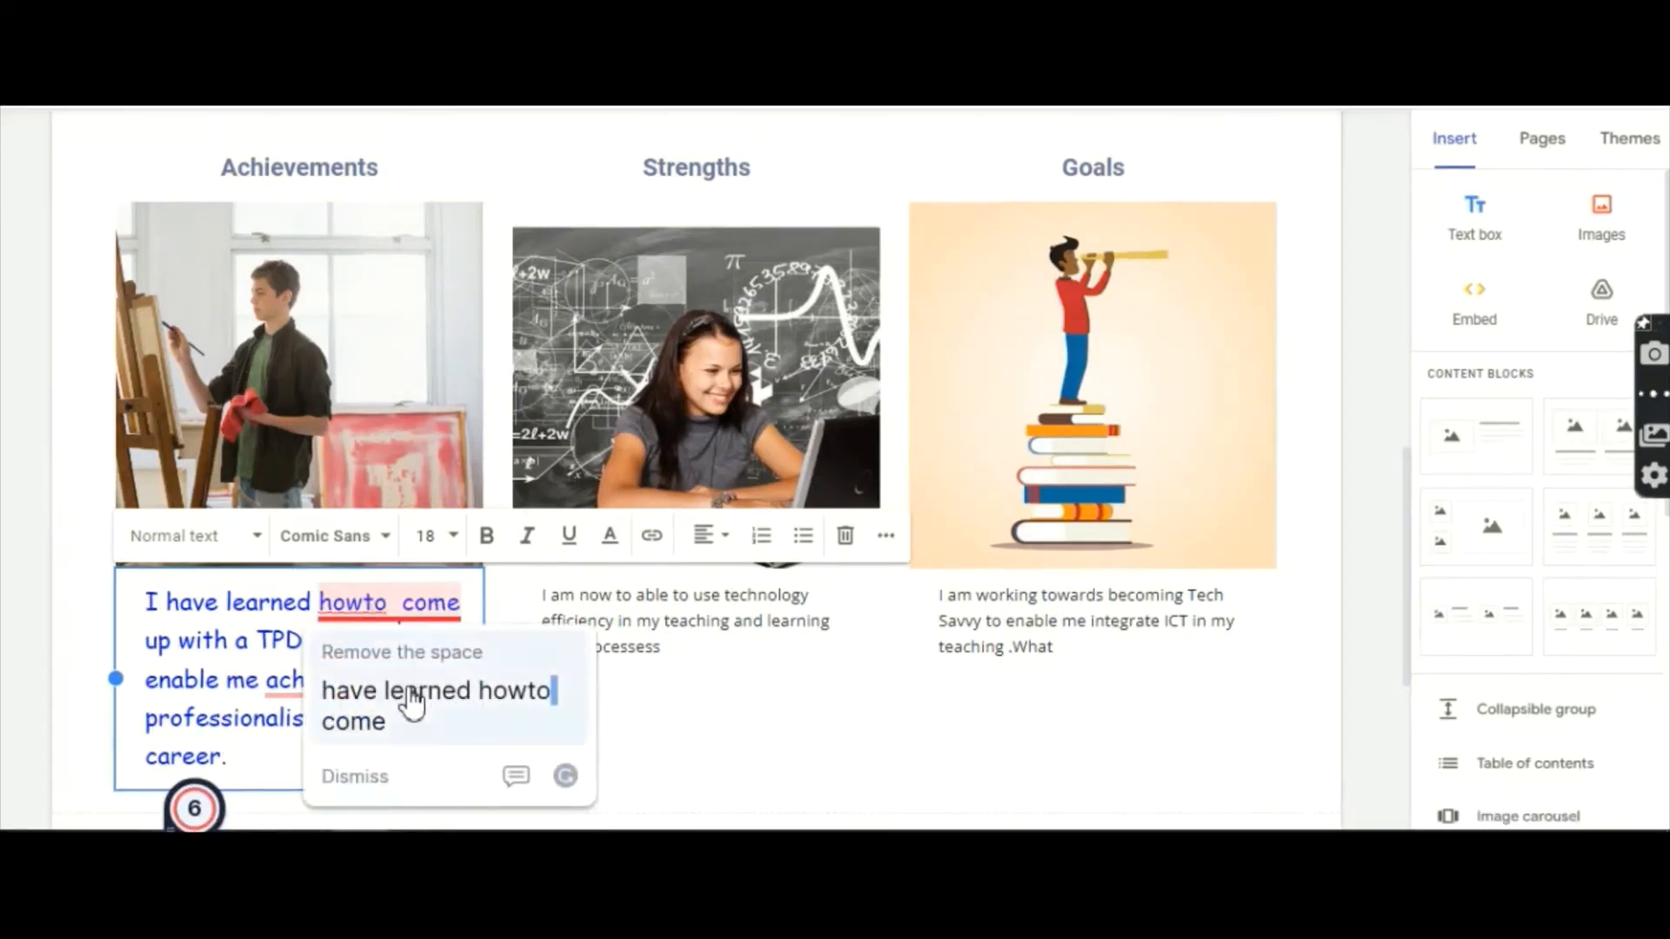
click(410, 691)
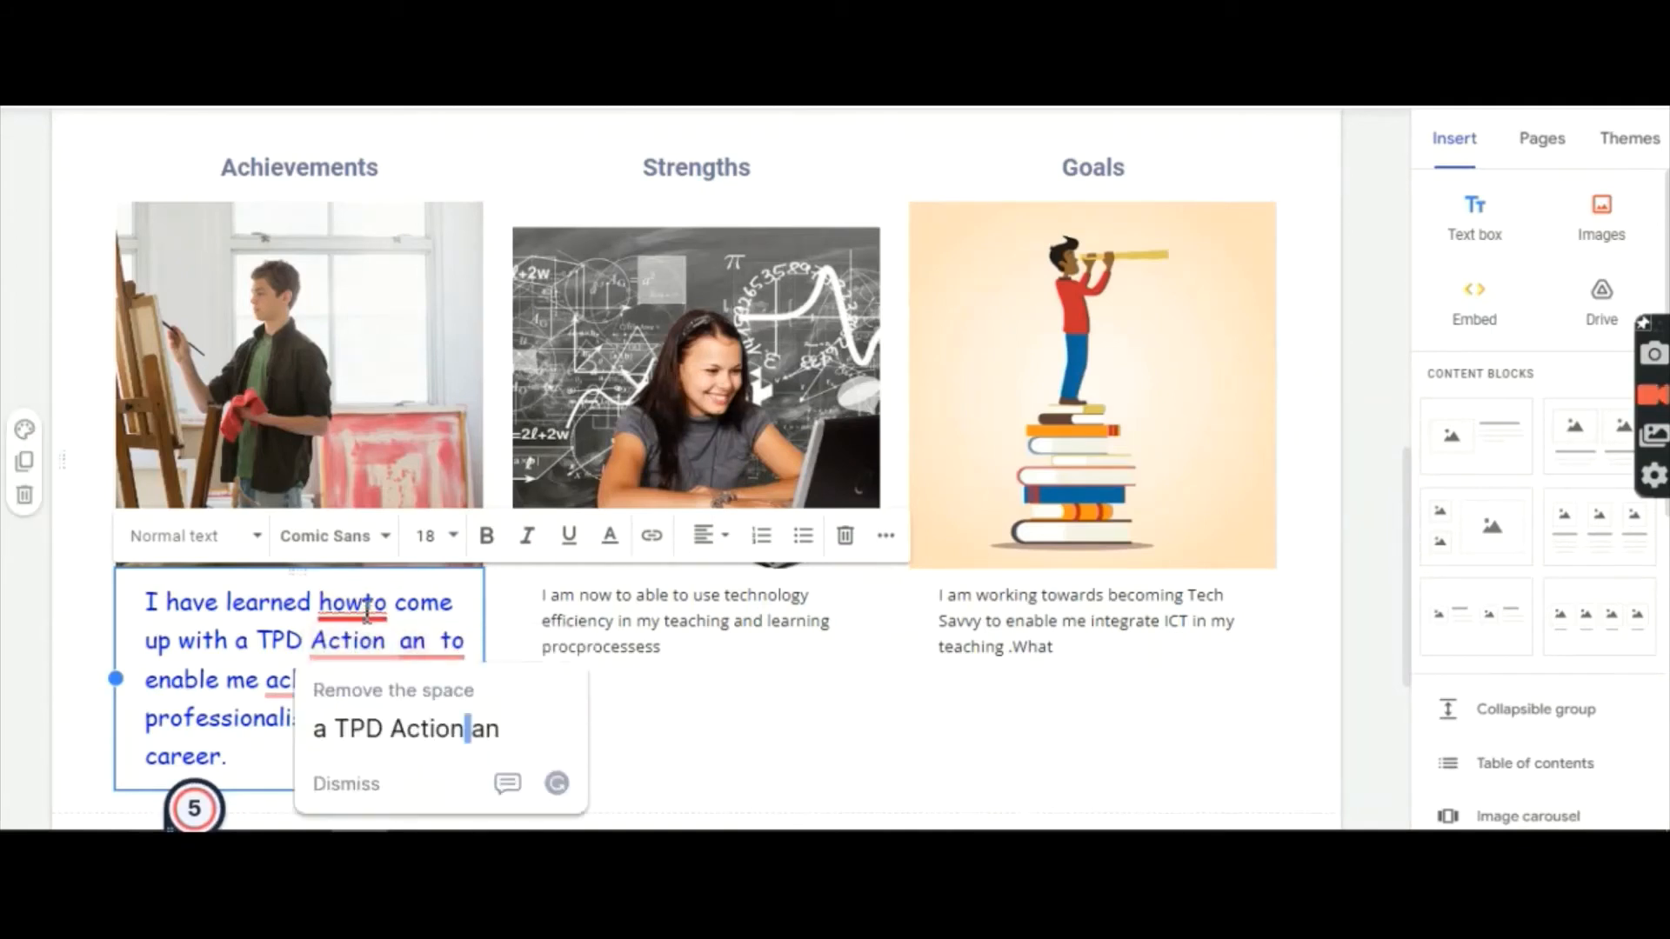
mouse_move(367, 612)
click(393, 693)
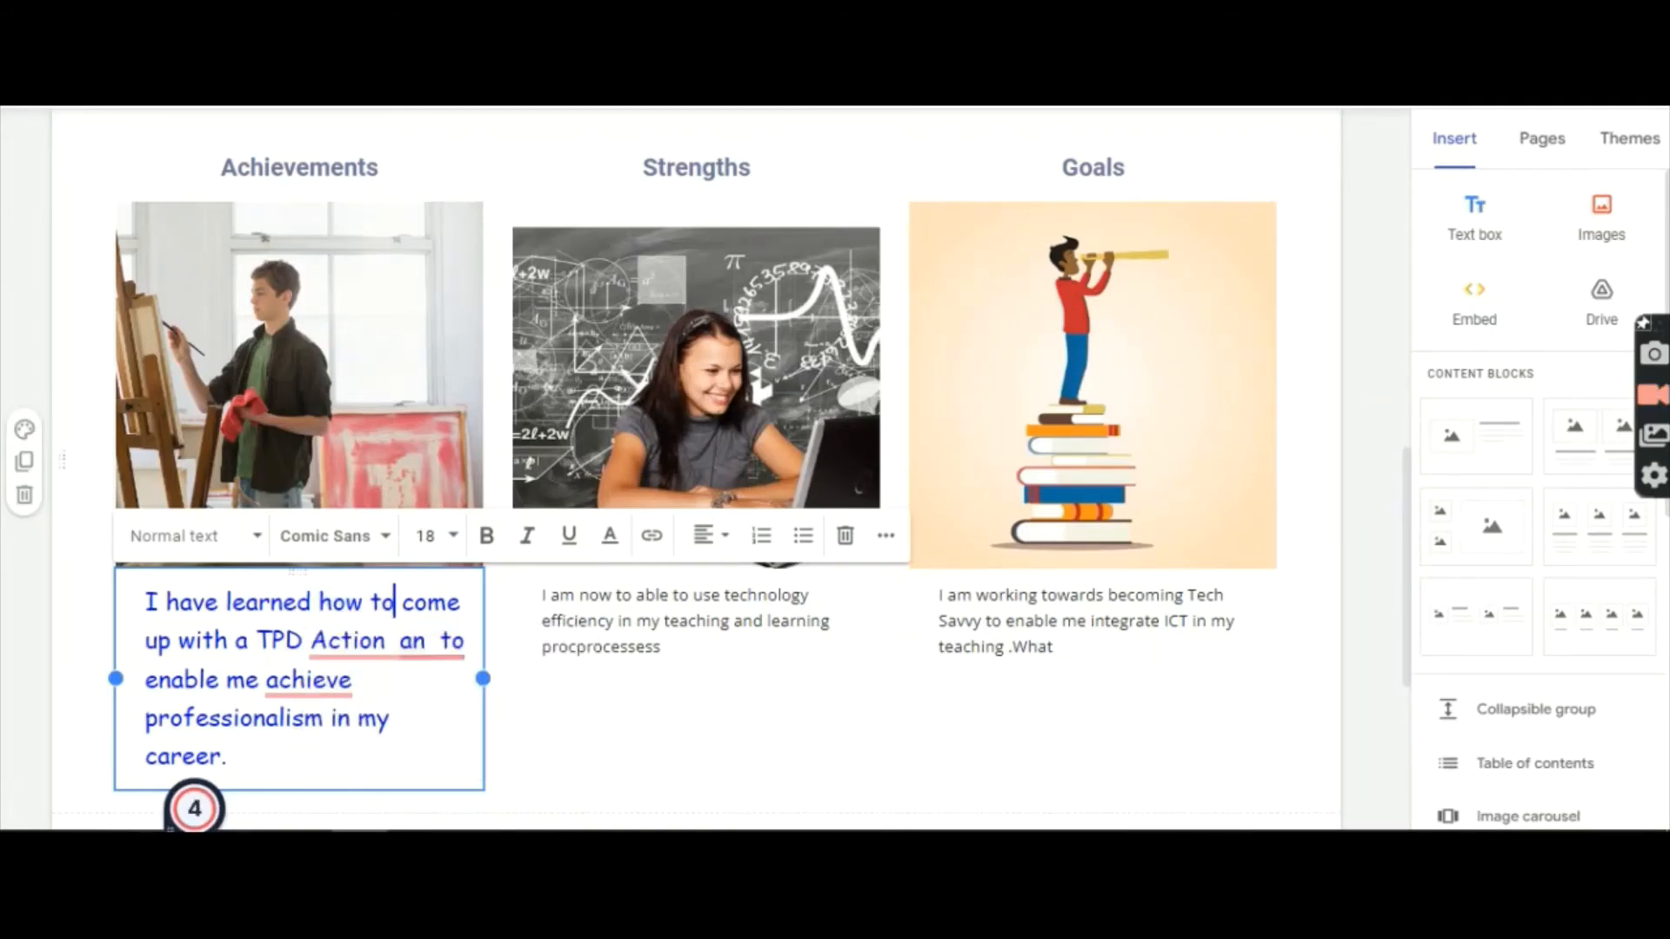
Step: Remove extra spaces around 'Action', insert 'to' before 'achieve', and delete the stray 'an'
mouse_move(350, 654)
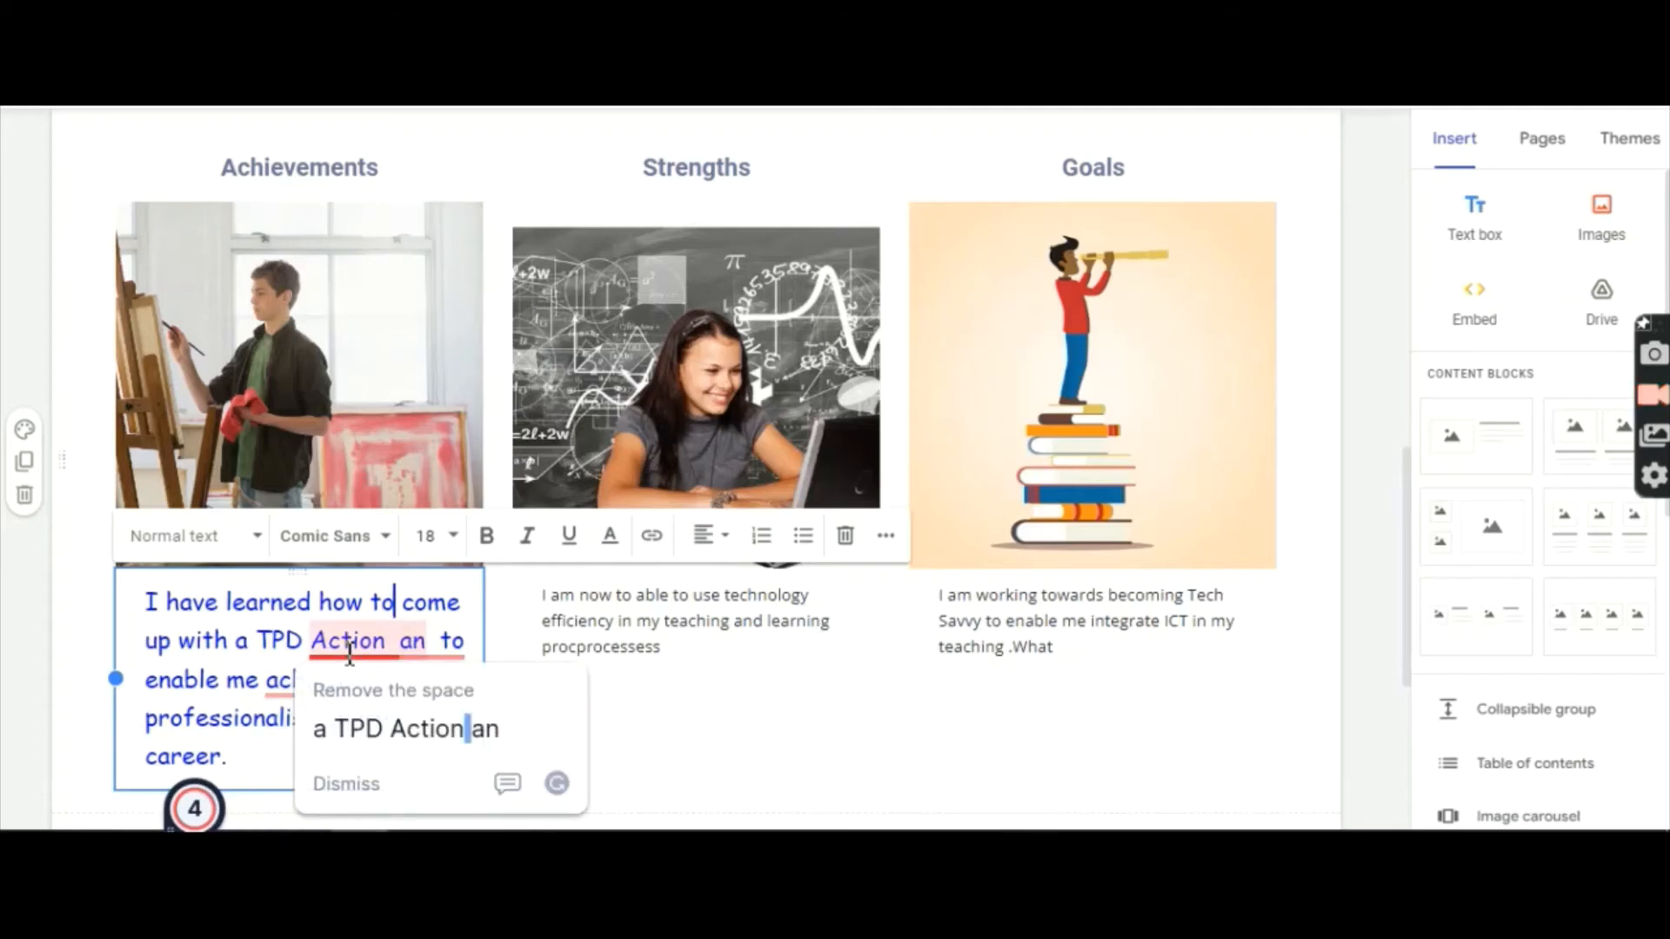
click(406, 729)
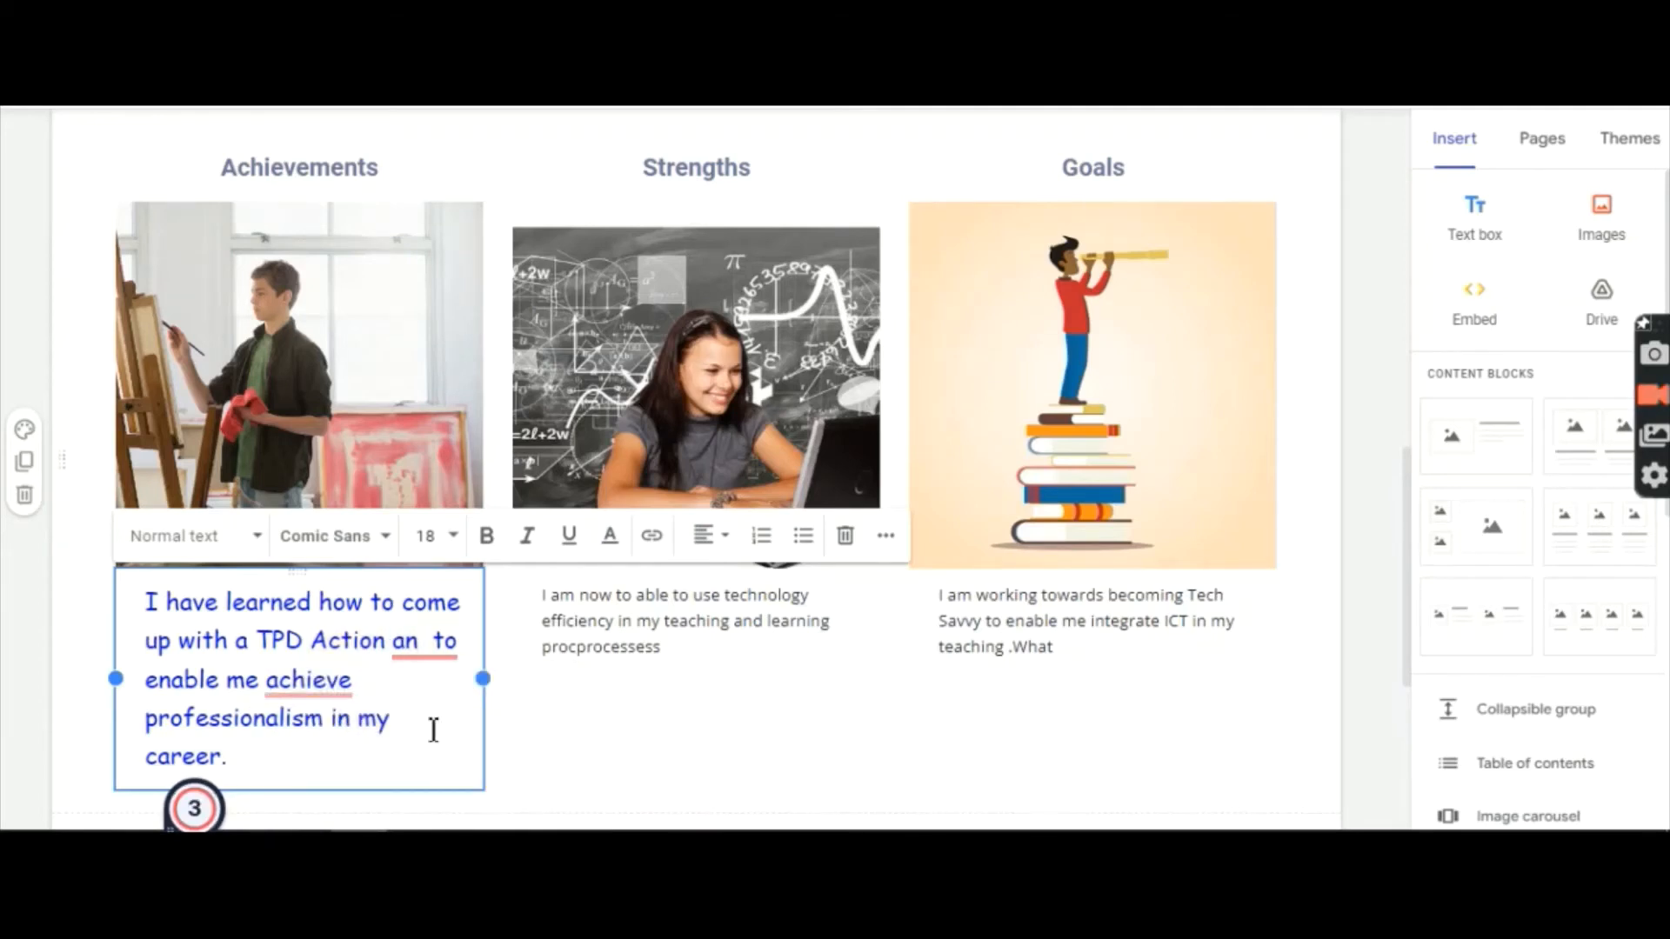
mouse_move(315, 696)
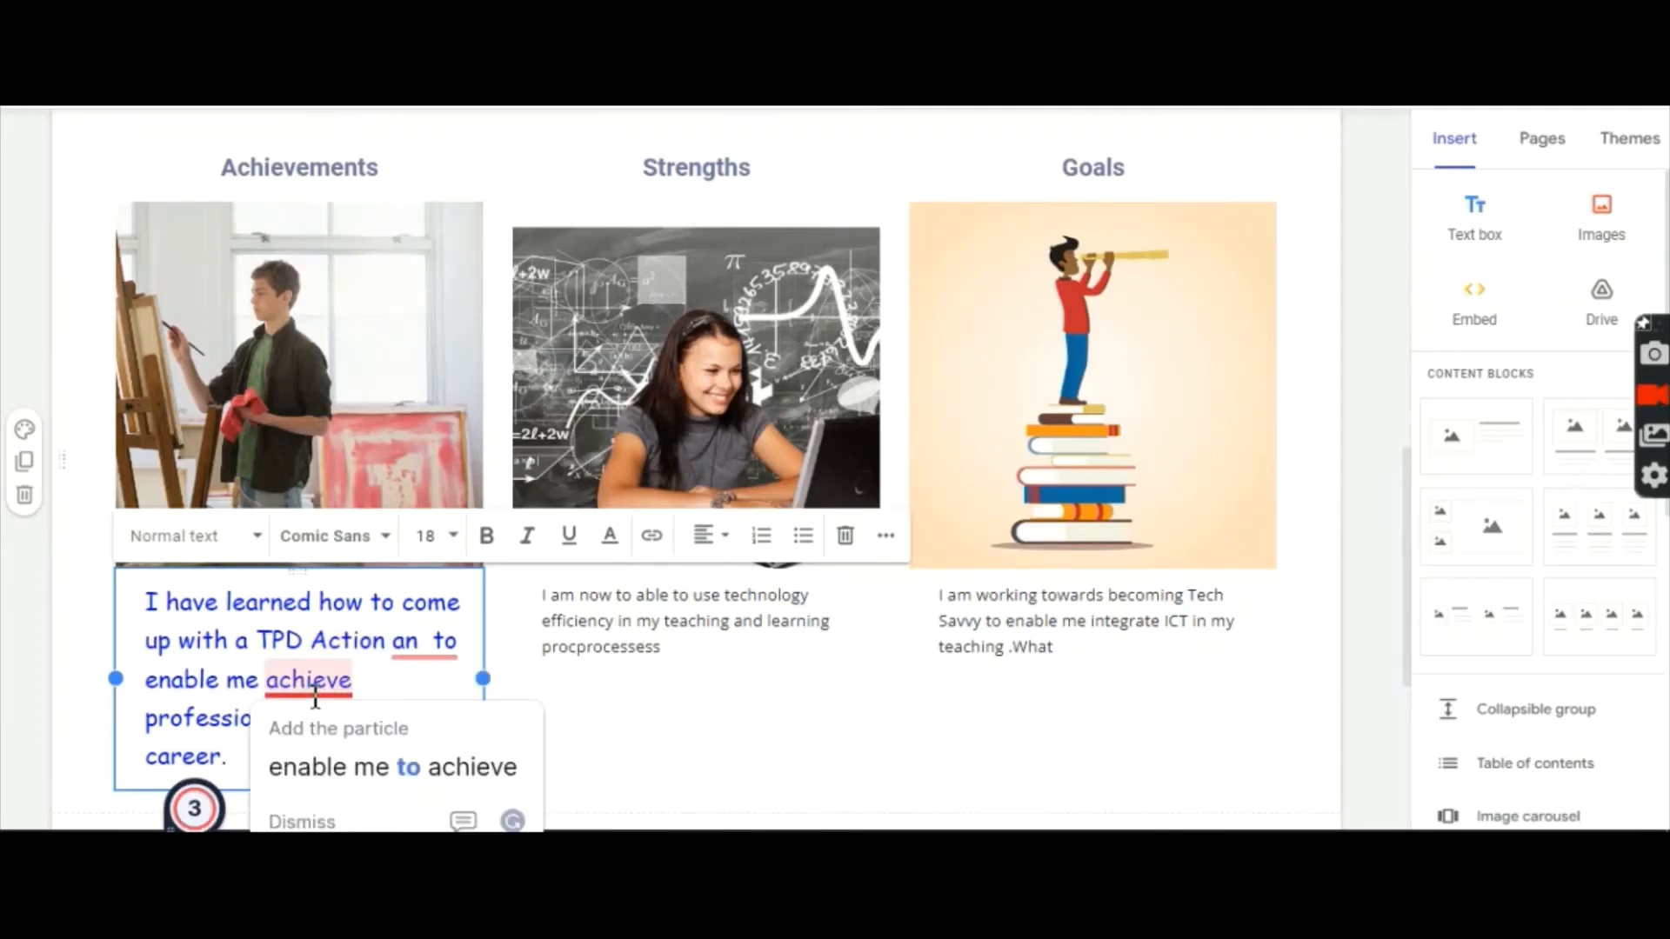
click(391, 767)
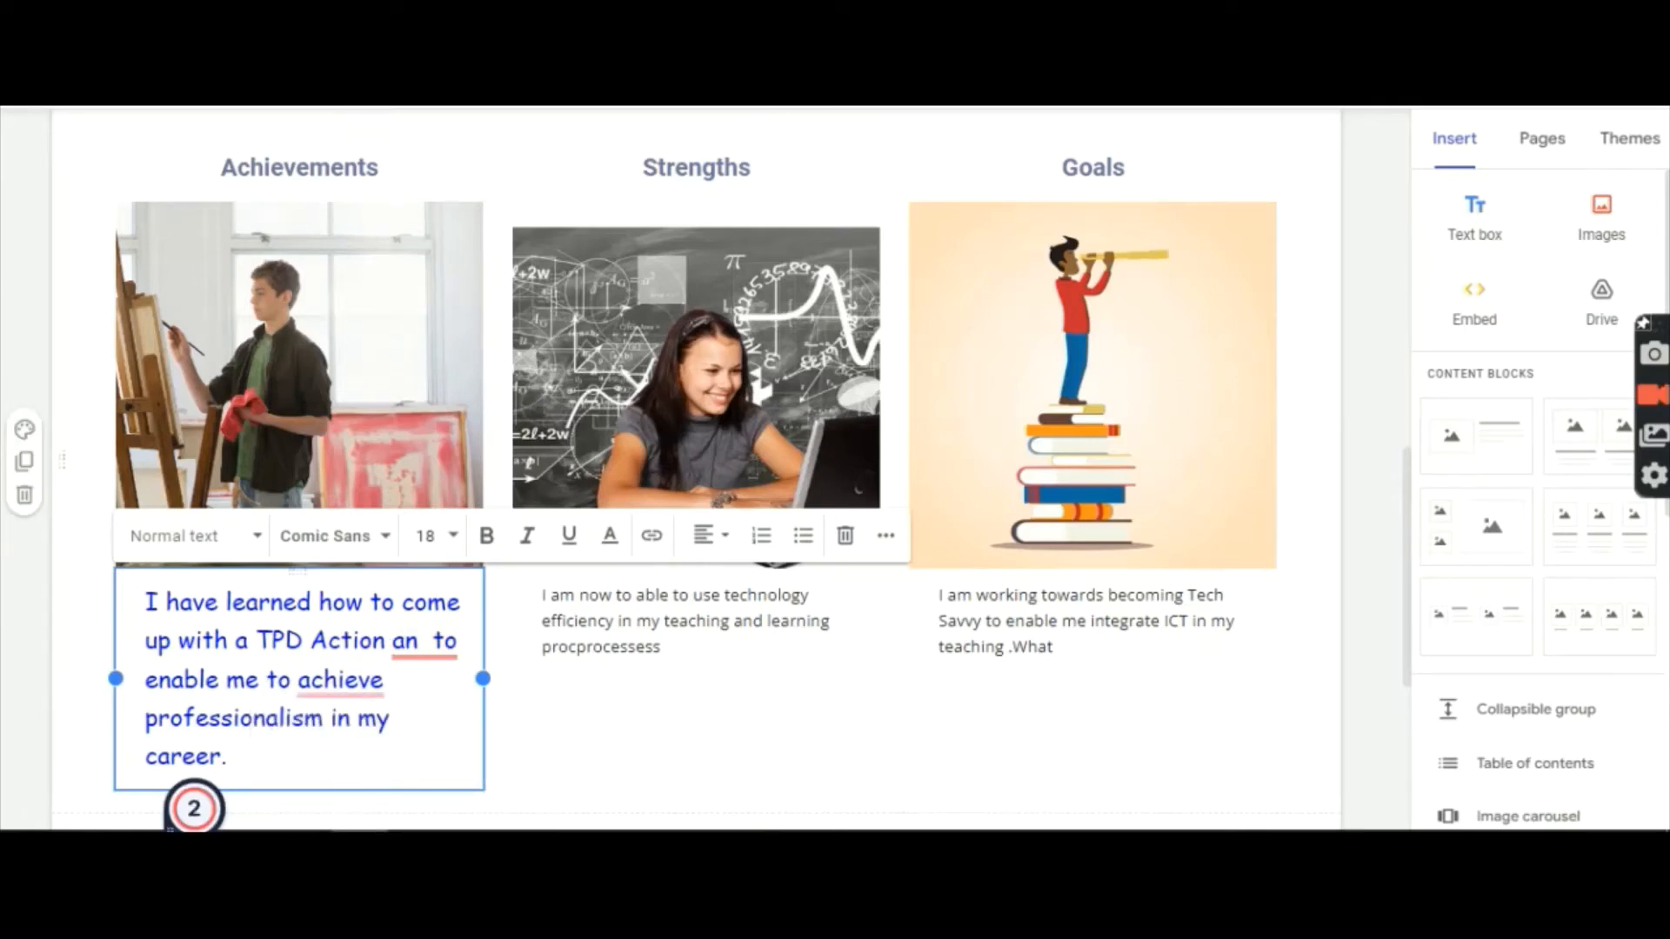
mouse_move(413, 644)
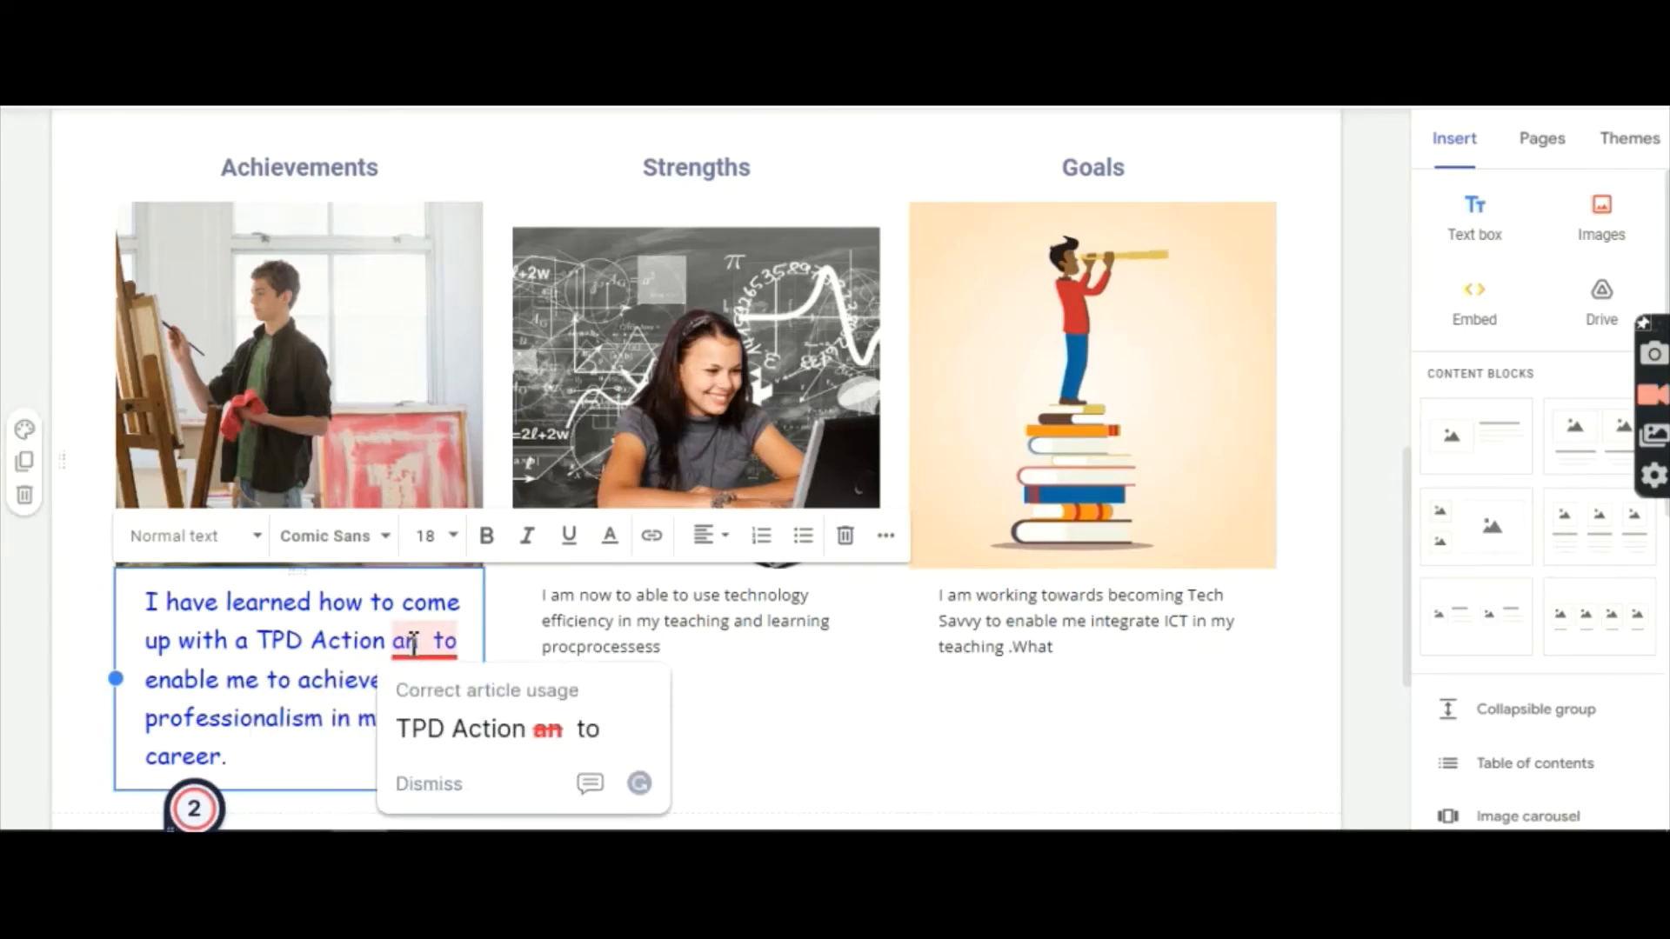
click(498, 729)
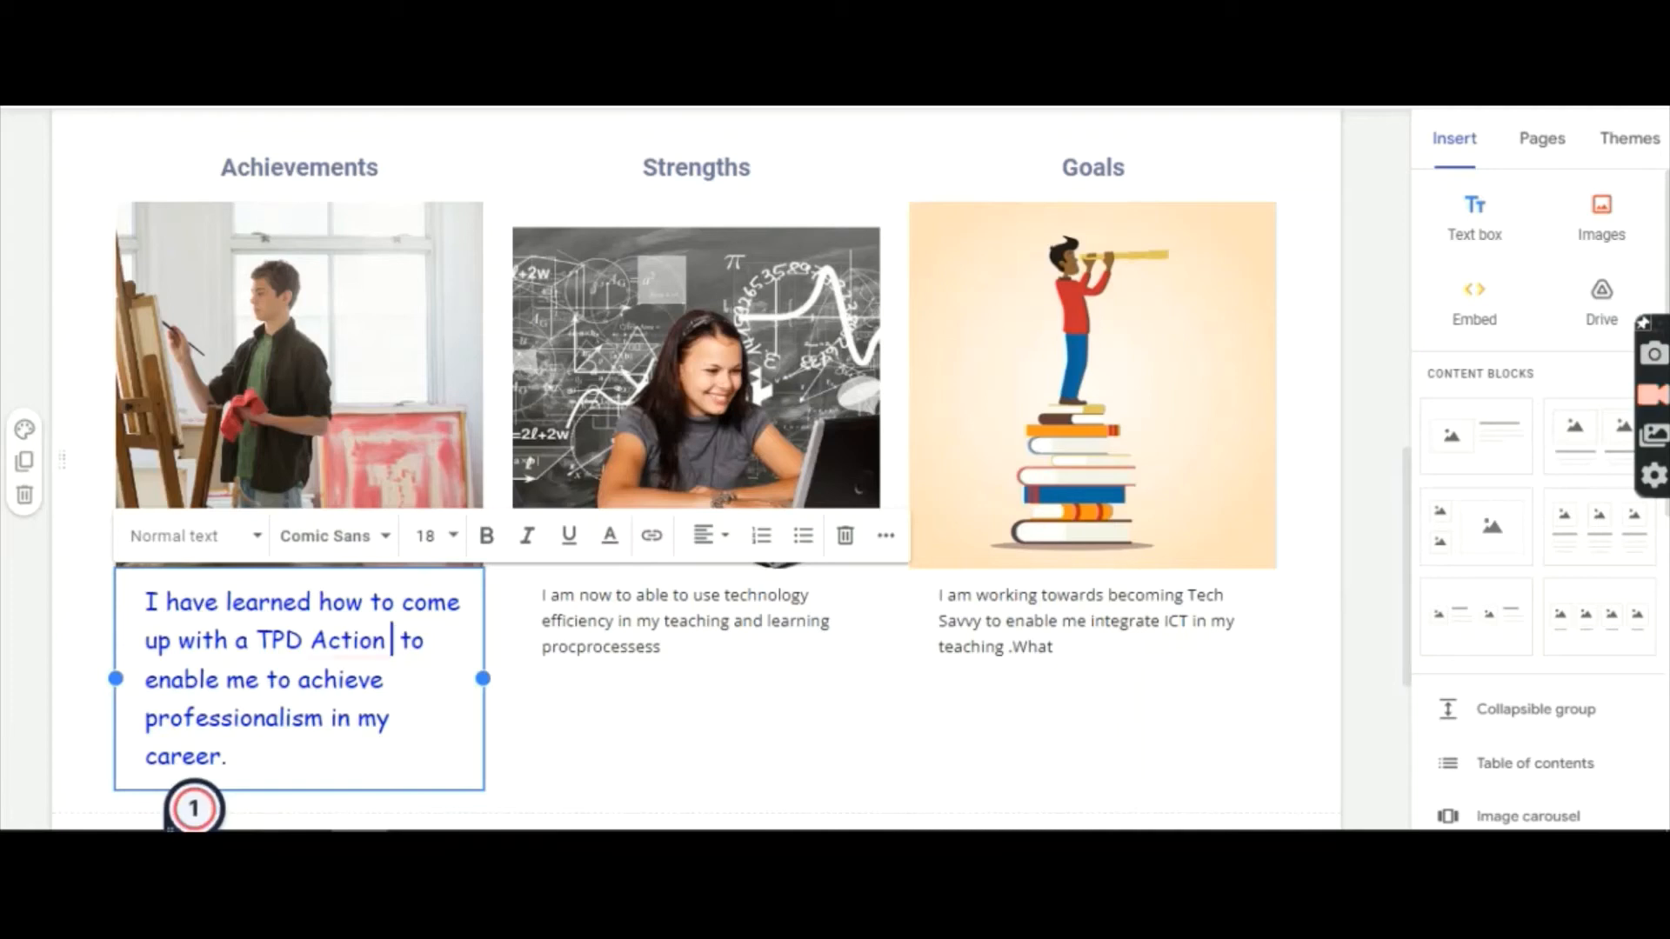
mouse_move(389, 639)
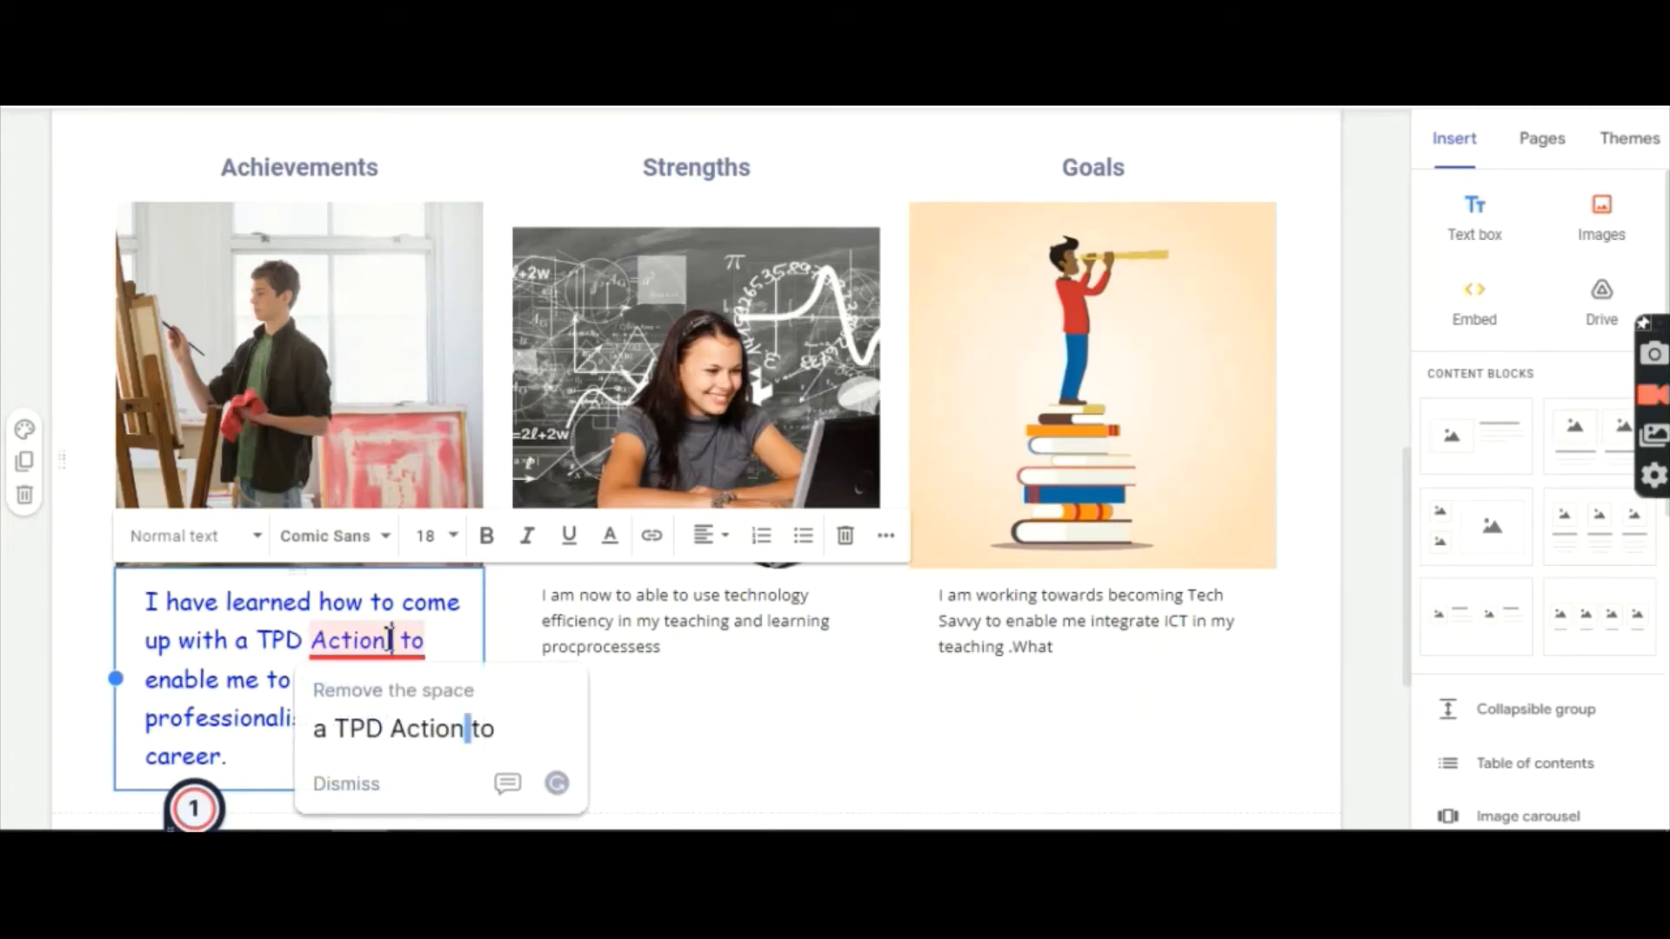
click(404, 729)
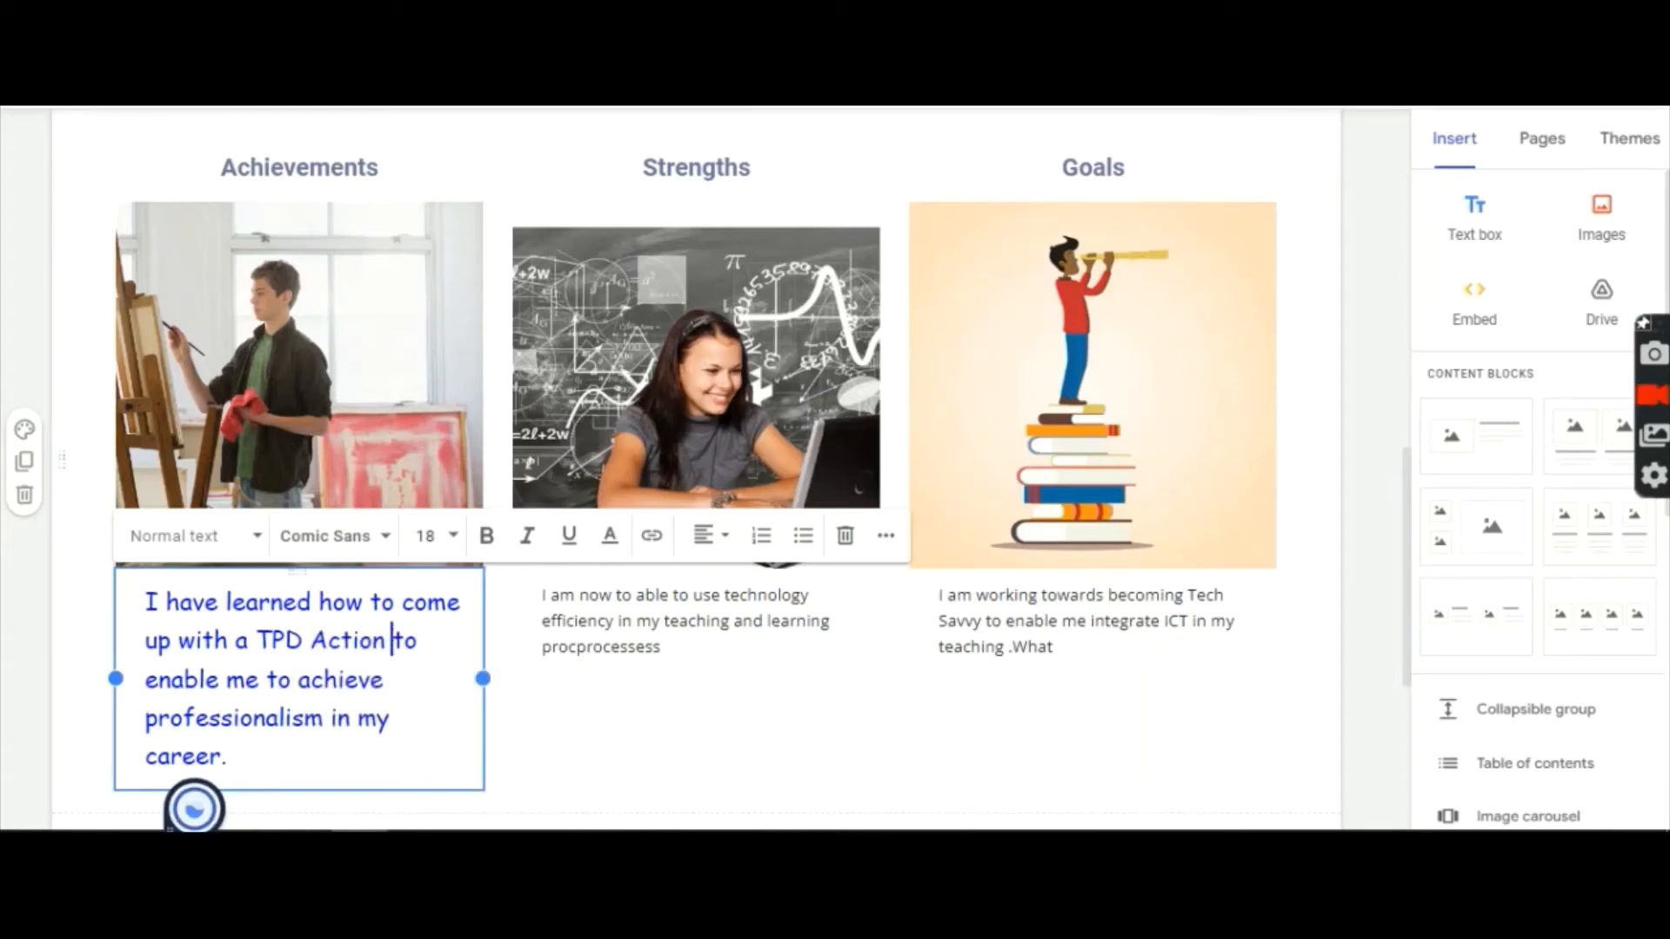
Step: Try widening the Achievements text box slightly
click(568, 757)
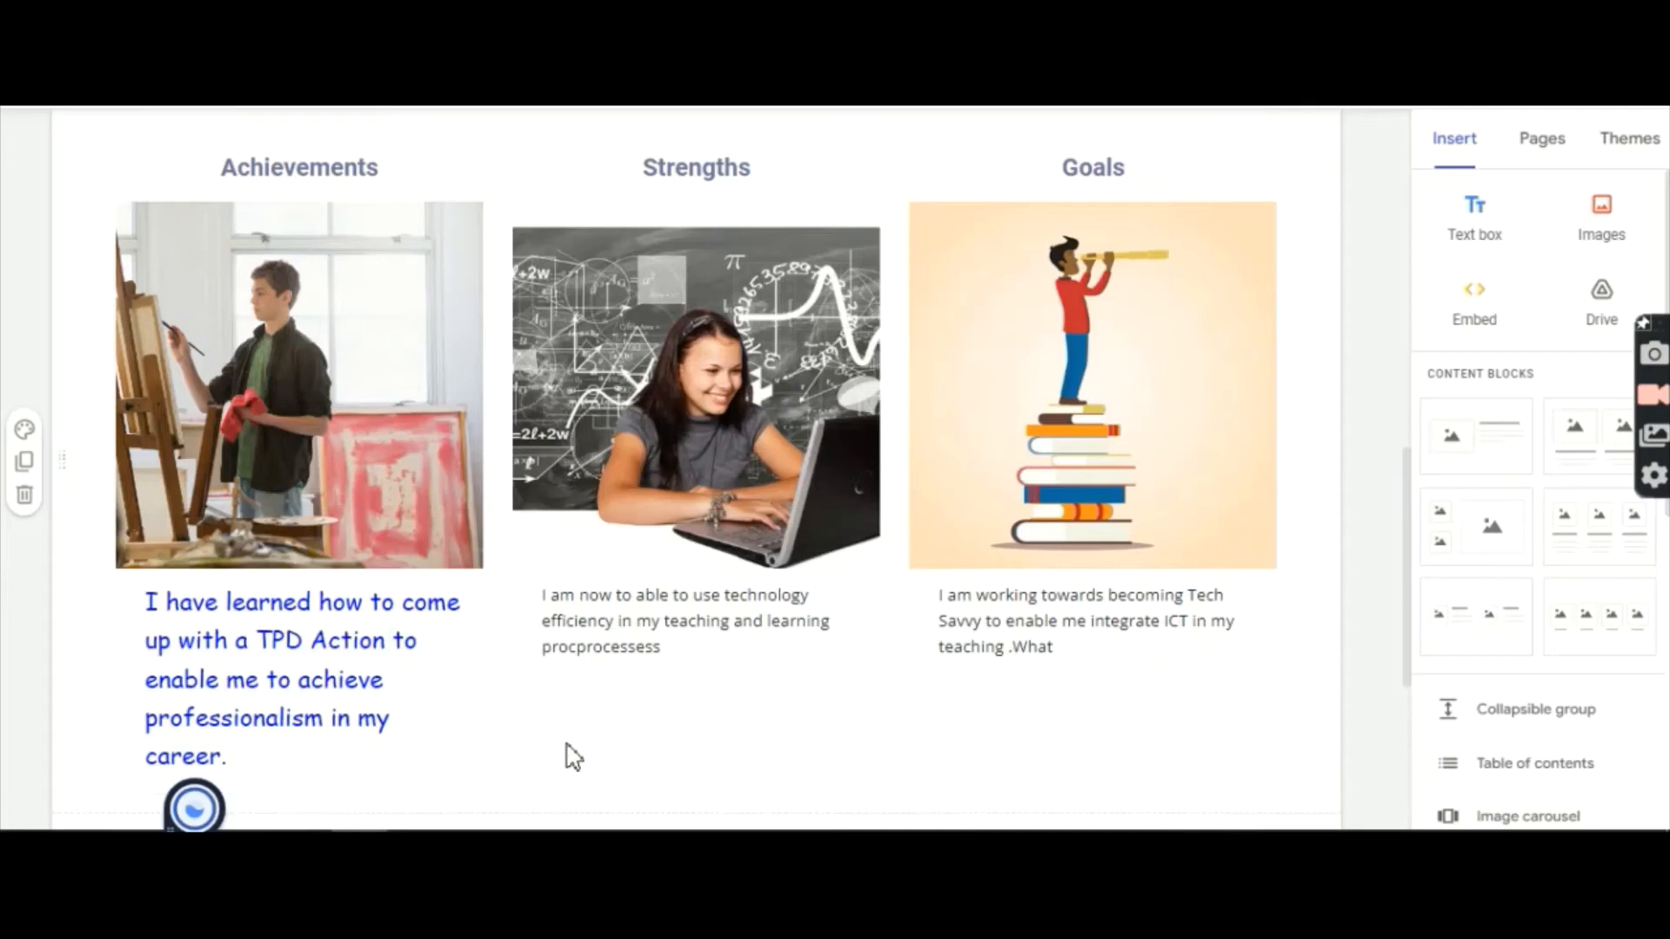
click(226, 679)
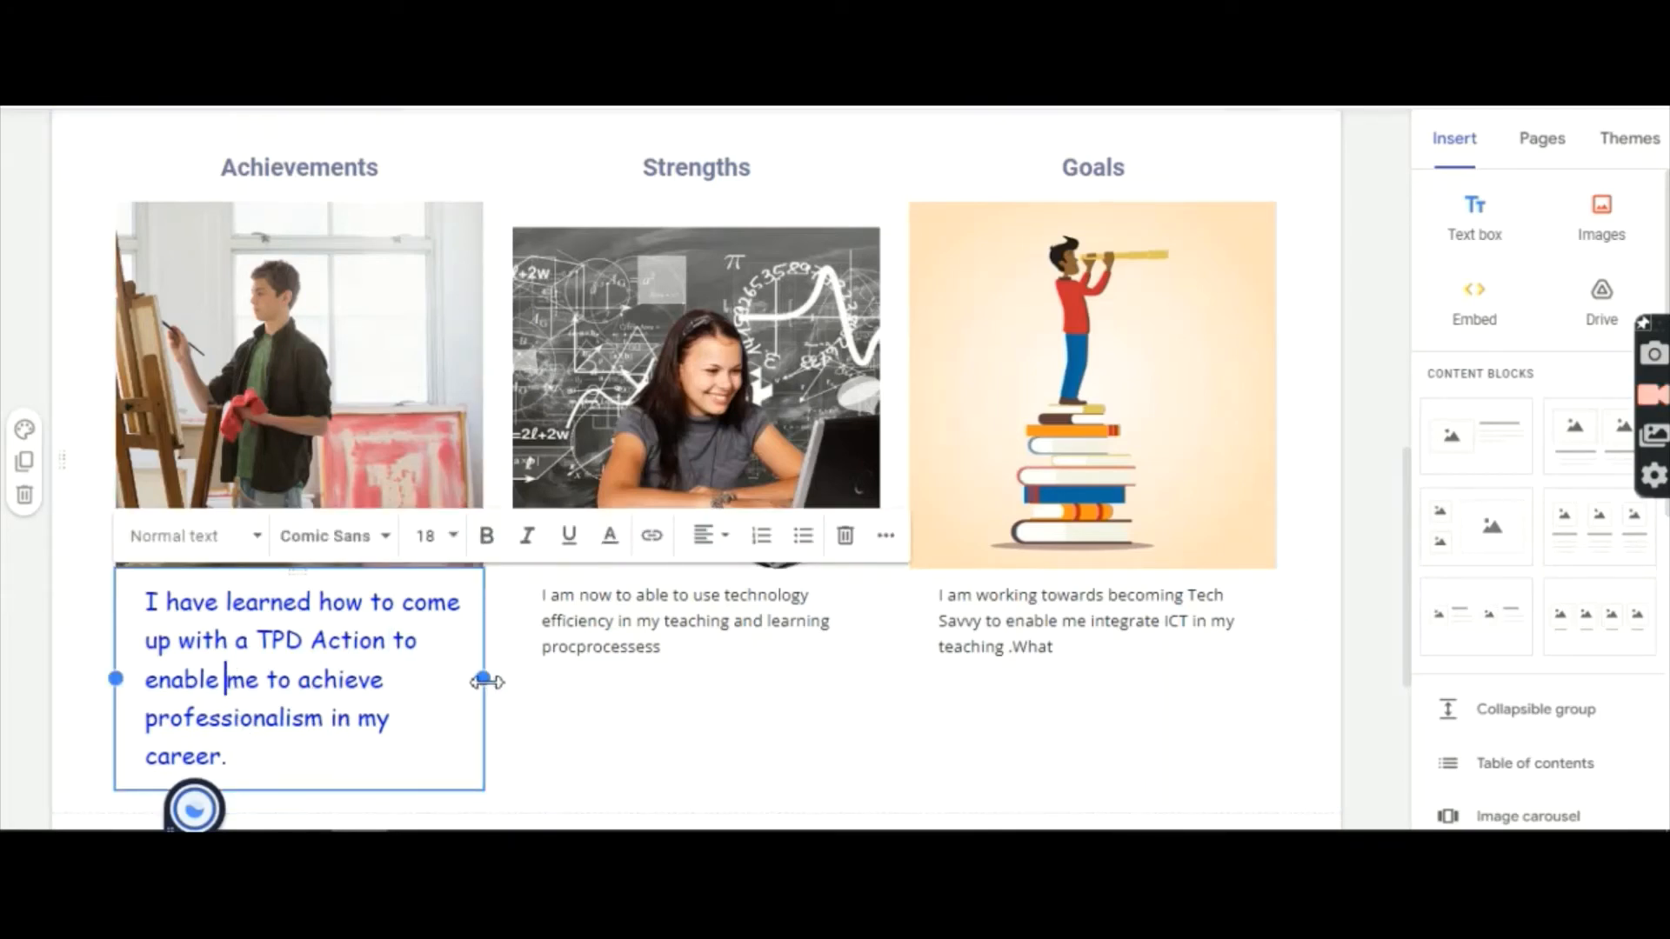
mouse_move(487, 679)
mouse_down()
mouse_move(519, 704)
mouse_move(510, 681)
mouse_up()
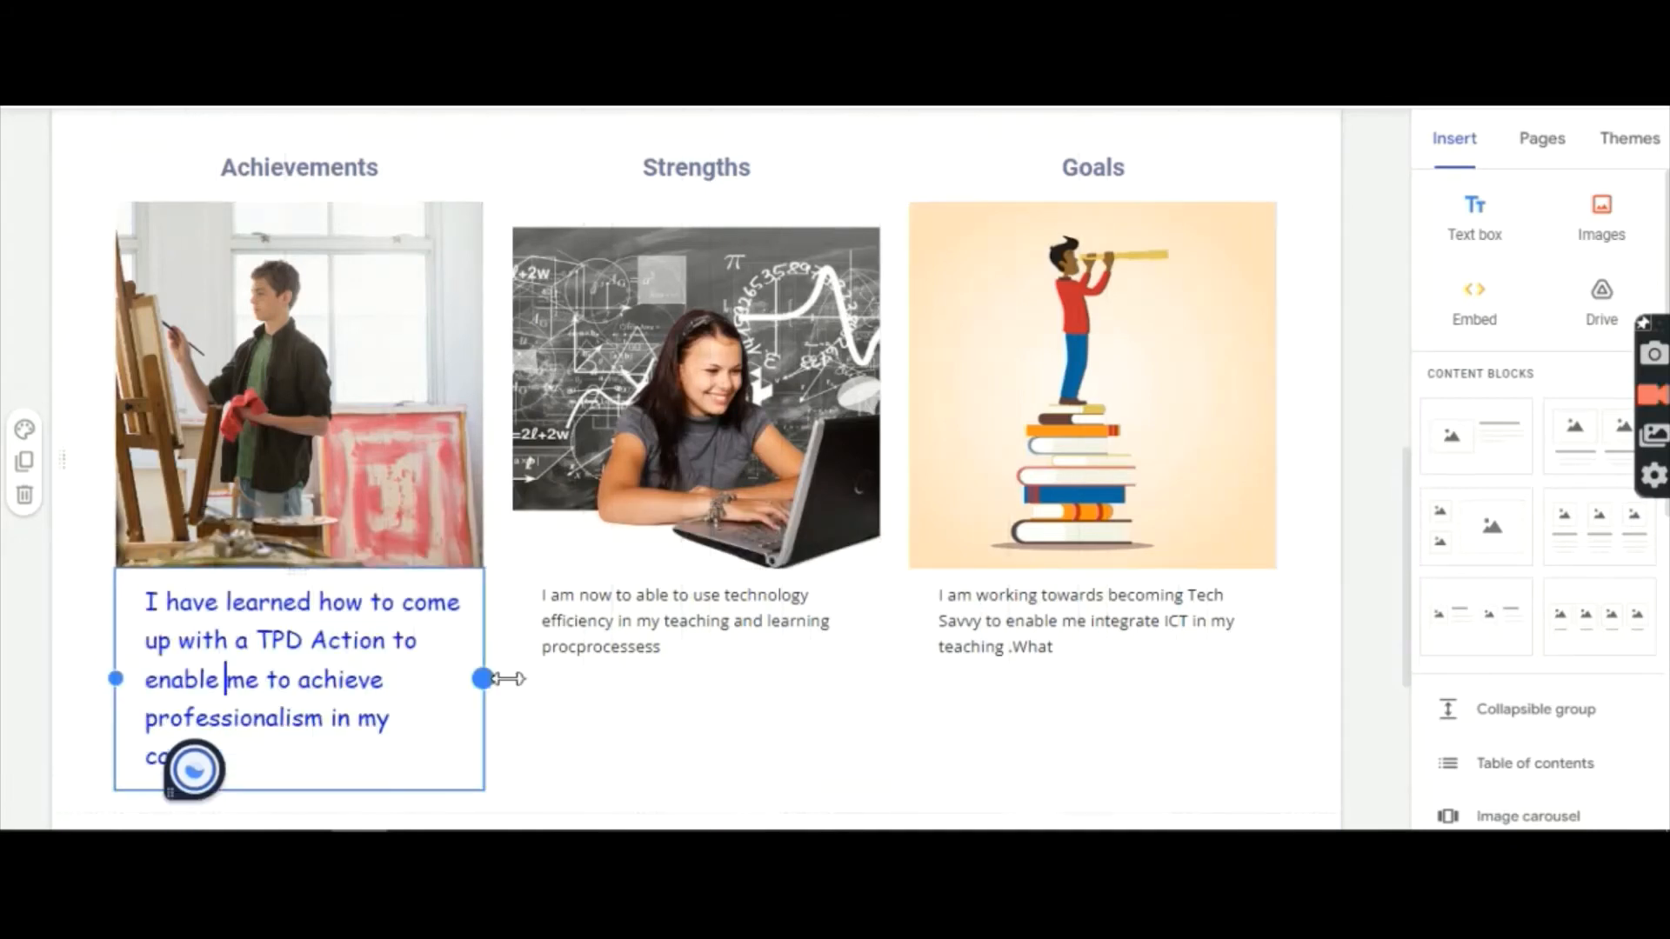
click(585, 733)
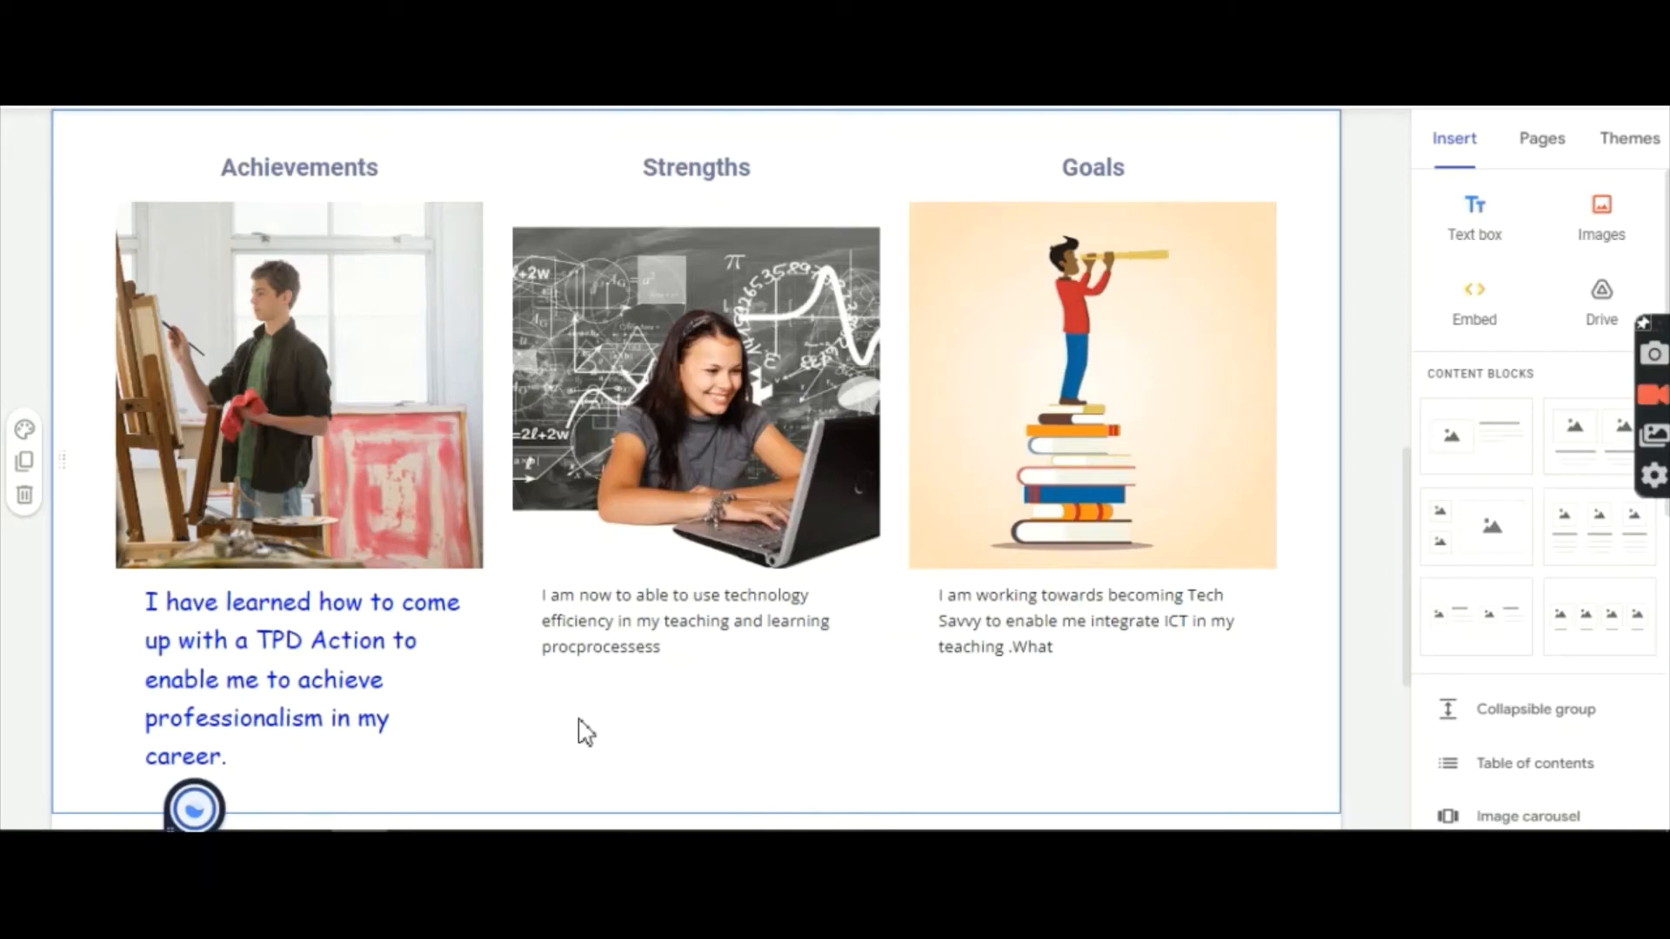
click(537, 597)
Step: Set the Strengths caption to Comic Sans MS at size 18
drag(536, 597, 734, 645)
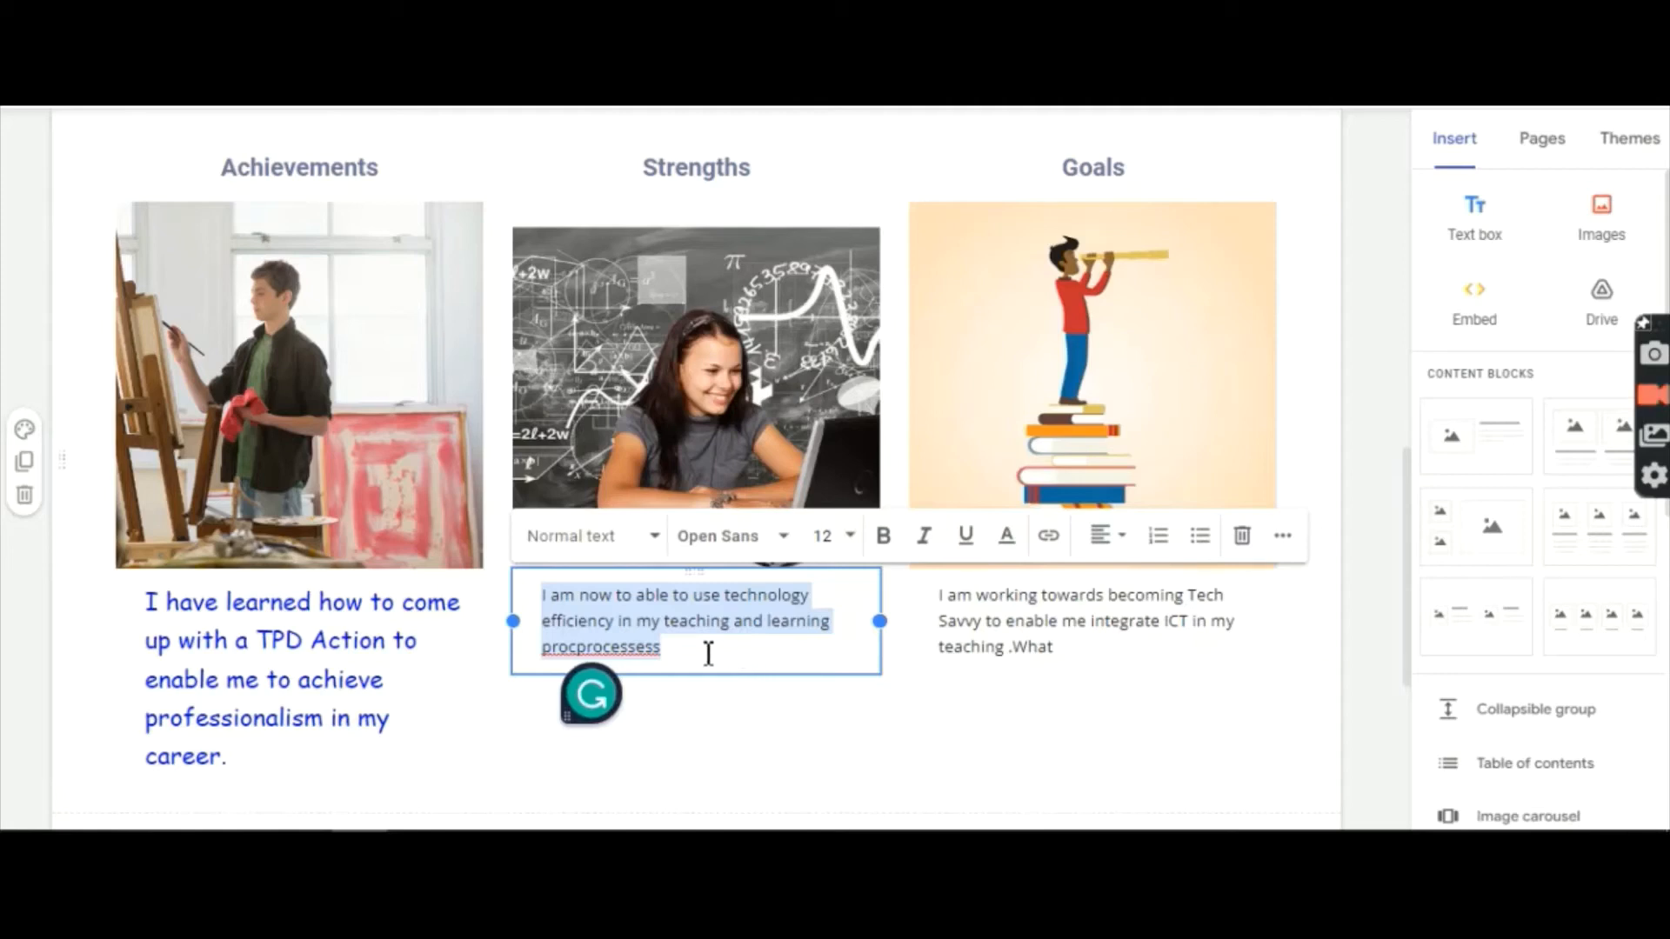
click(787, 541)
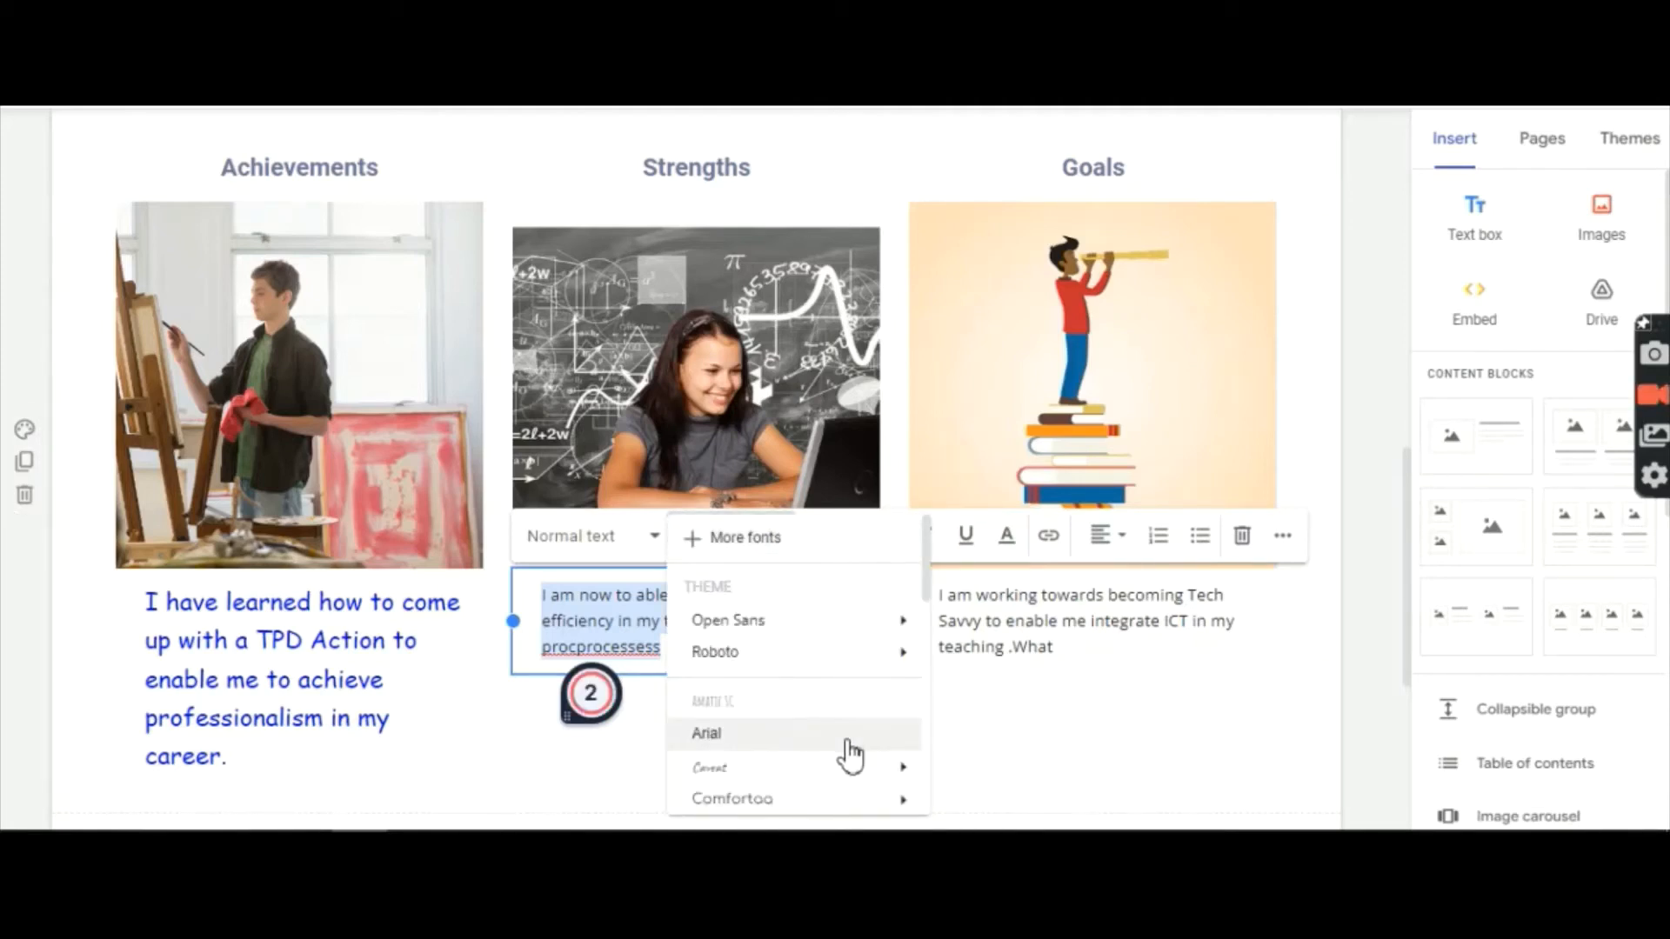
scroll(706, 733, down, 2)
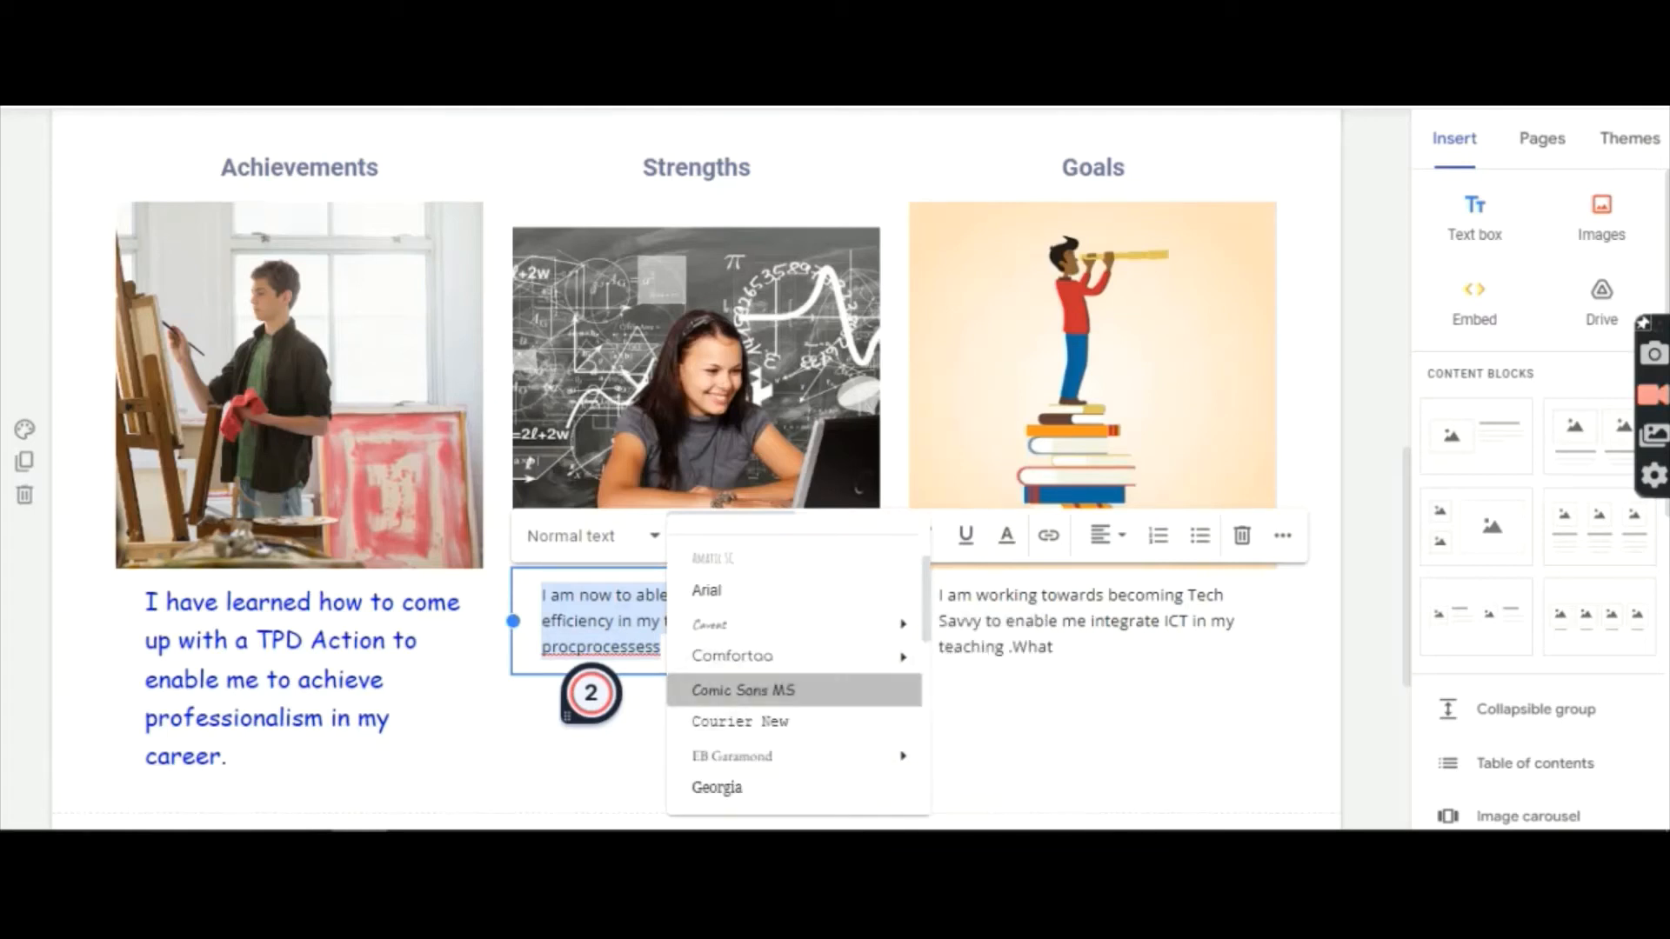
click(735, 686)
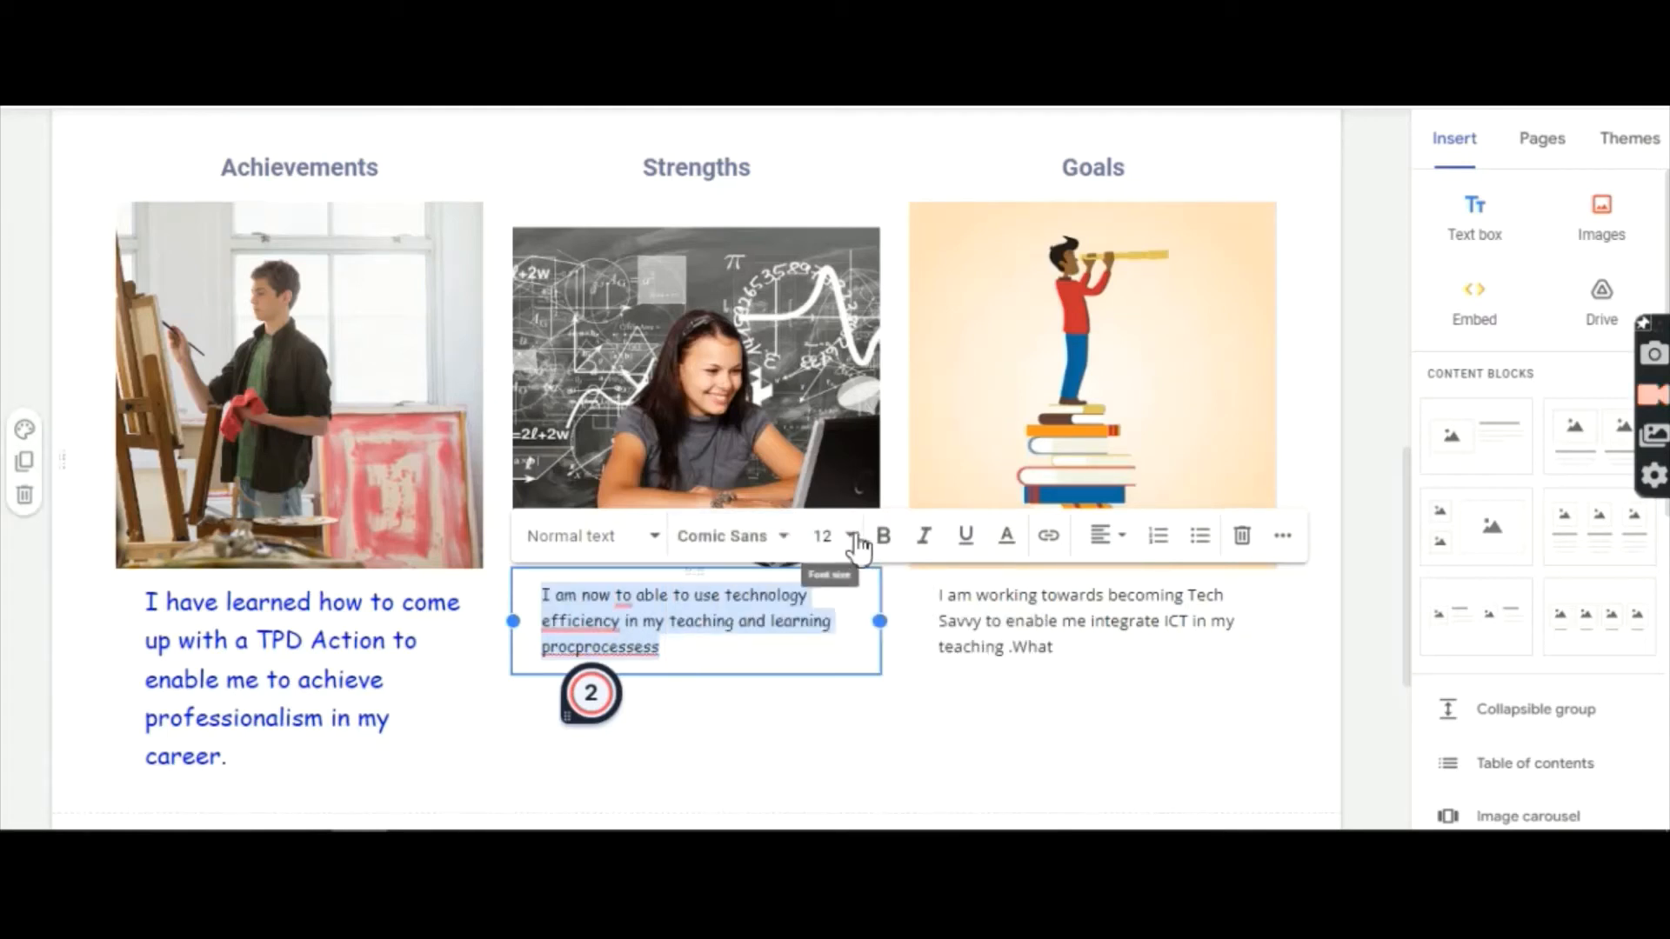
click(851, 537)
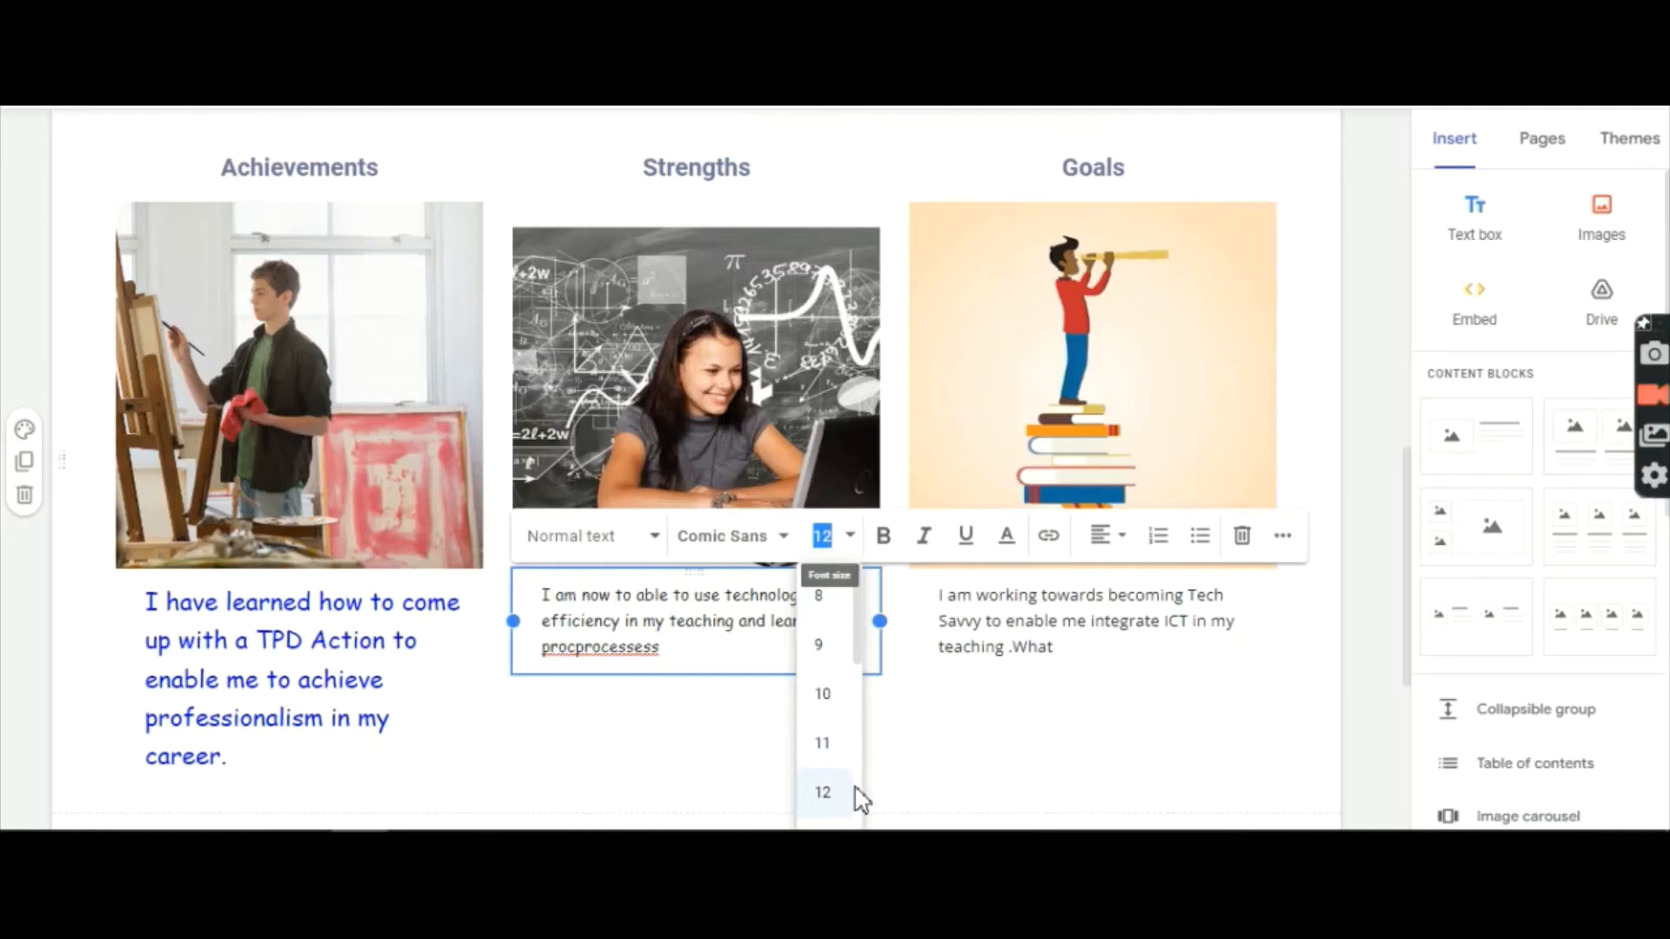
scroll(861, 787, down, 5)
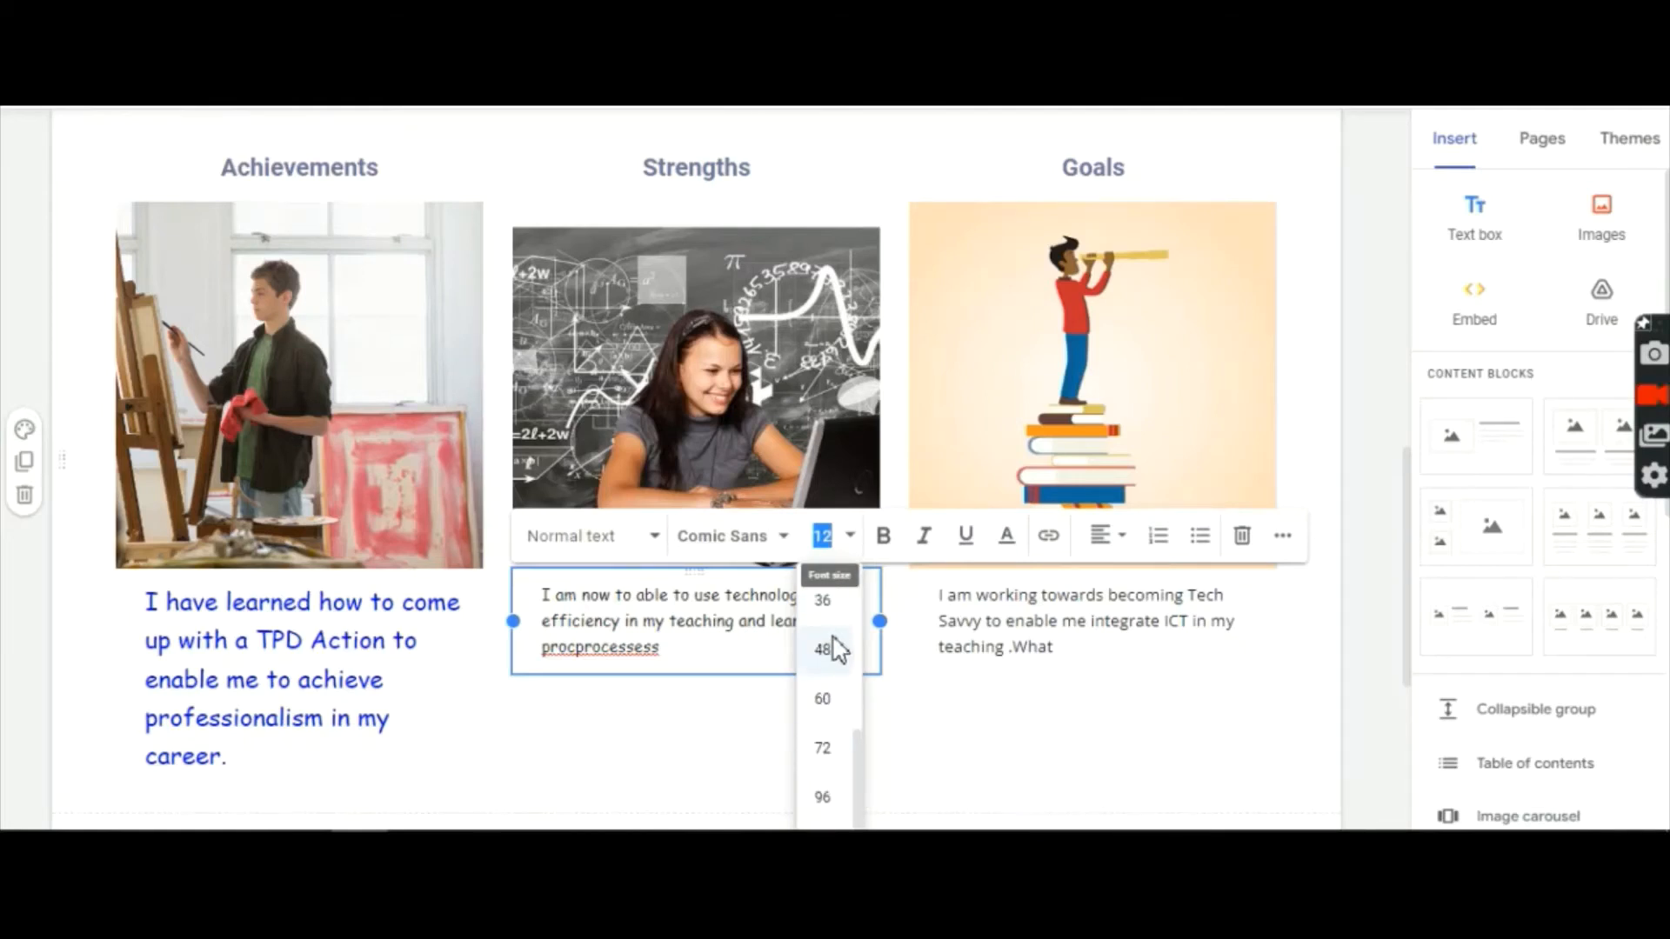
scroll(832, 687, up, 3)
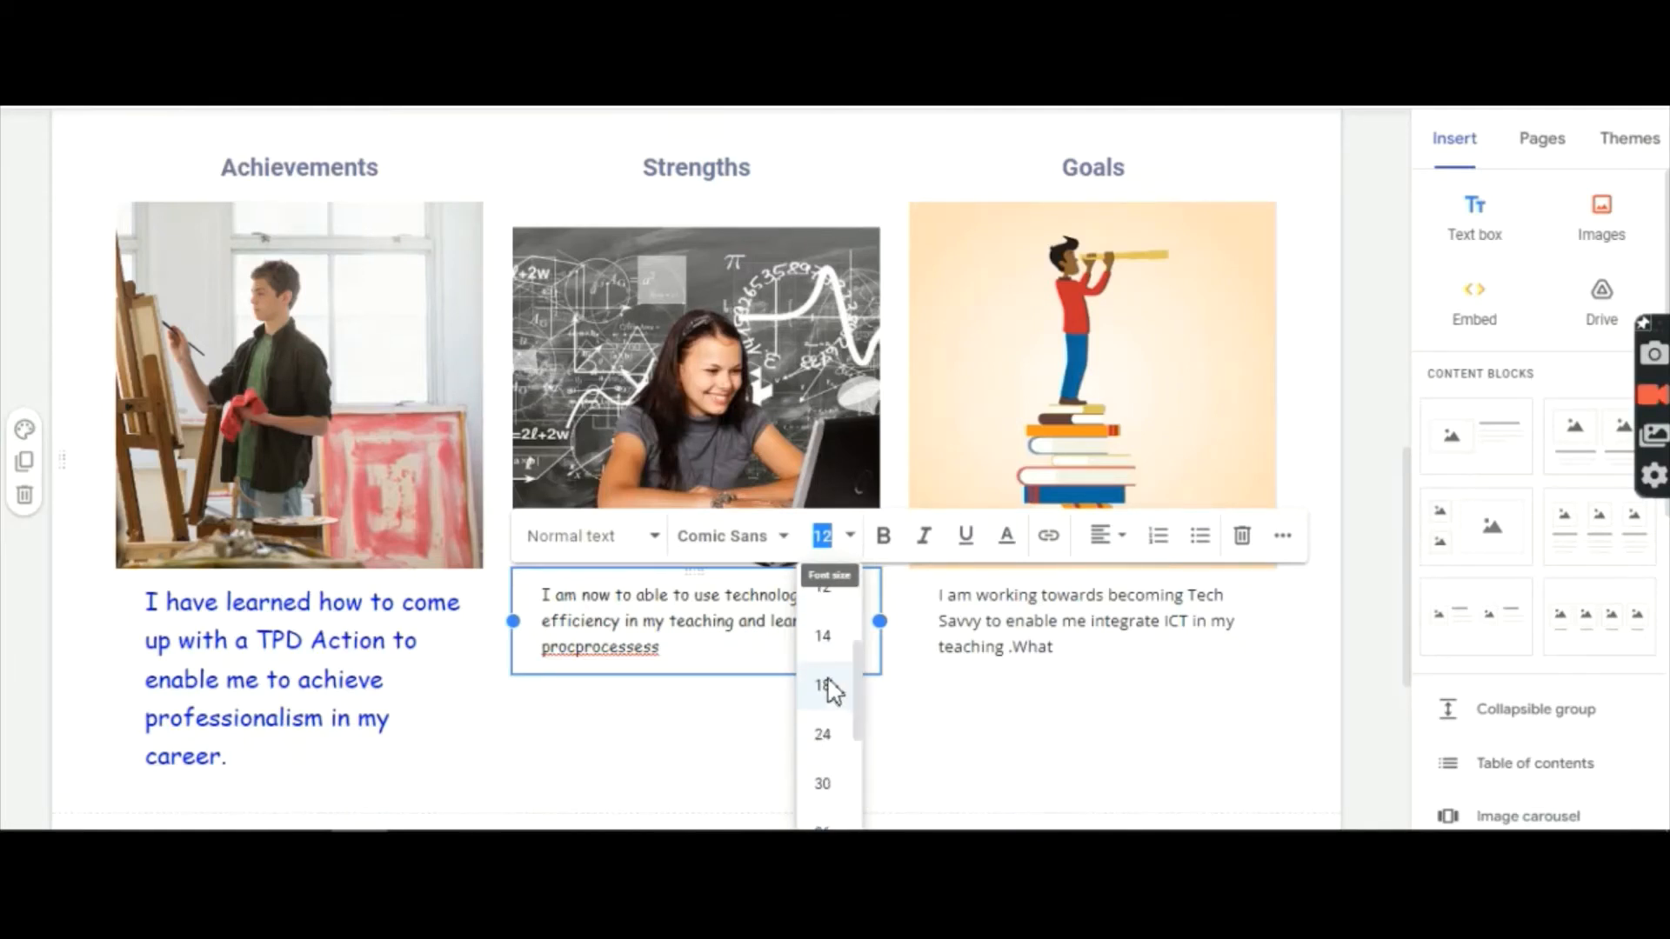
click(825, 686)
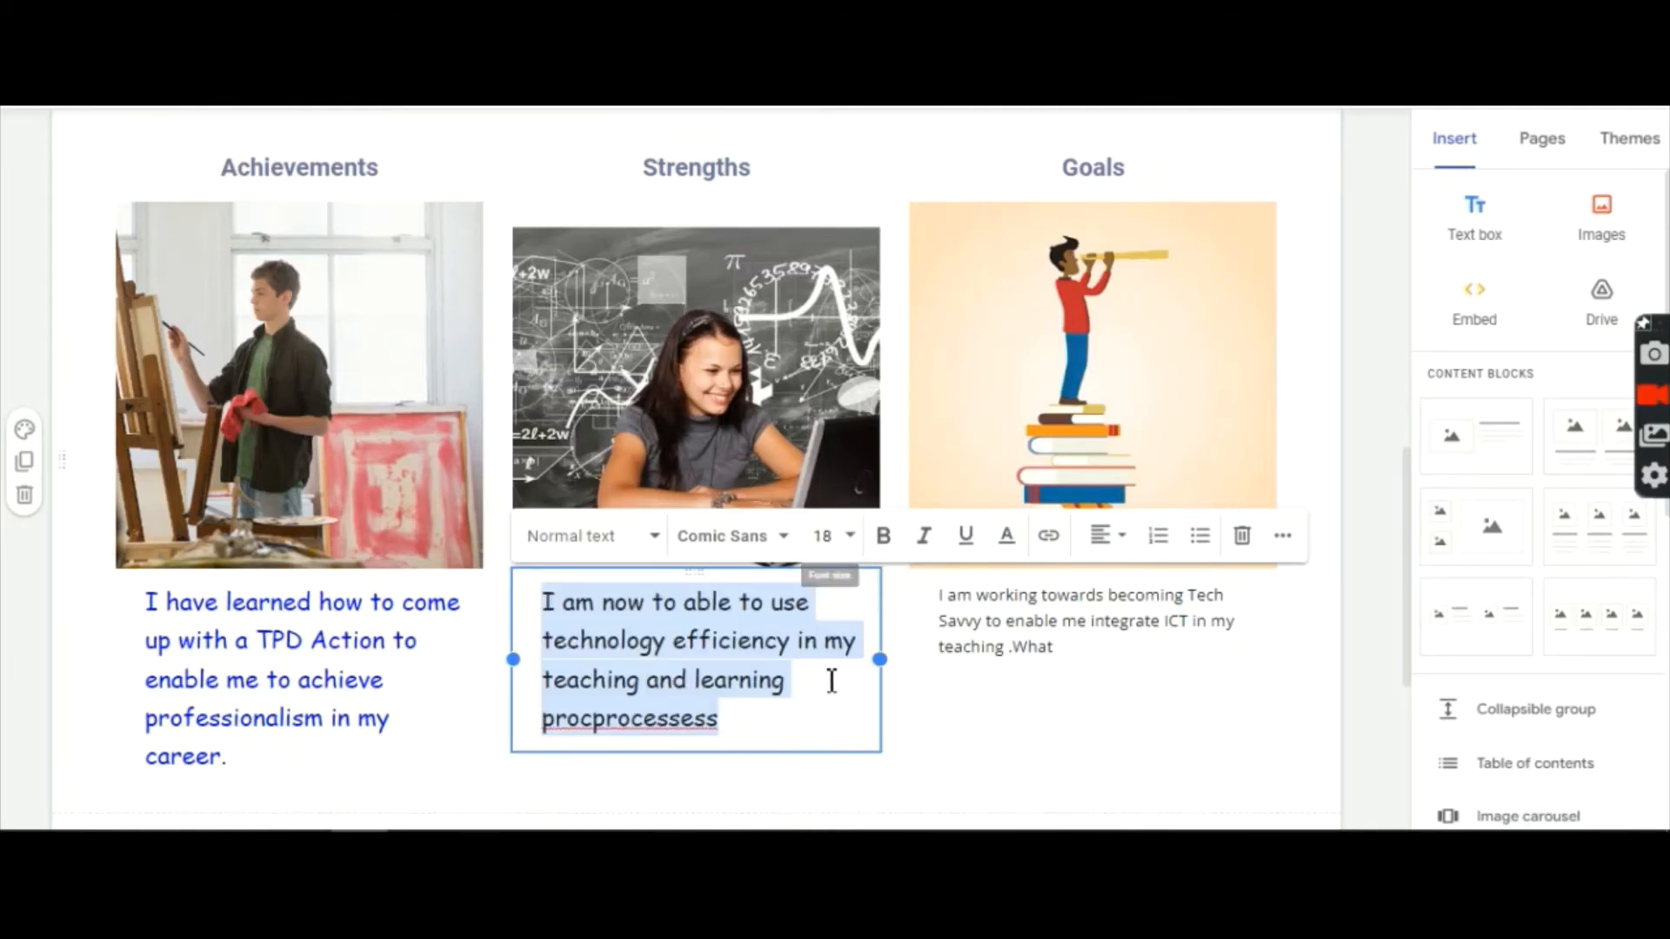
Step: Make the Strengths caption blue and bold, and widen its text box slightly
click(1006, 537)
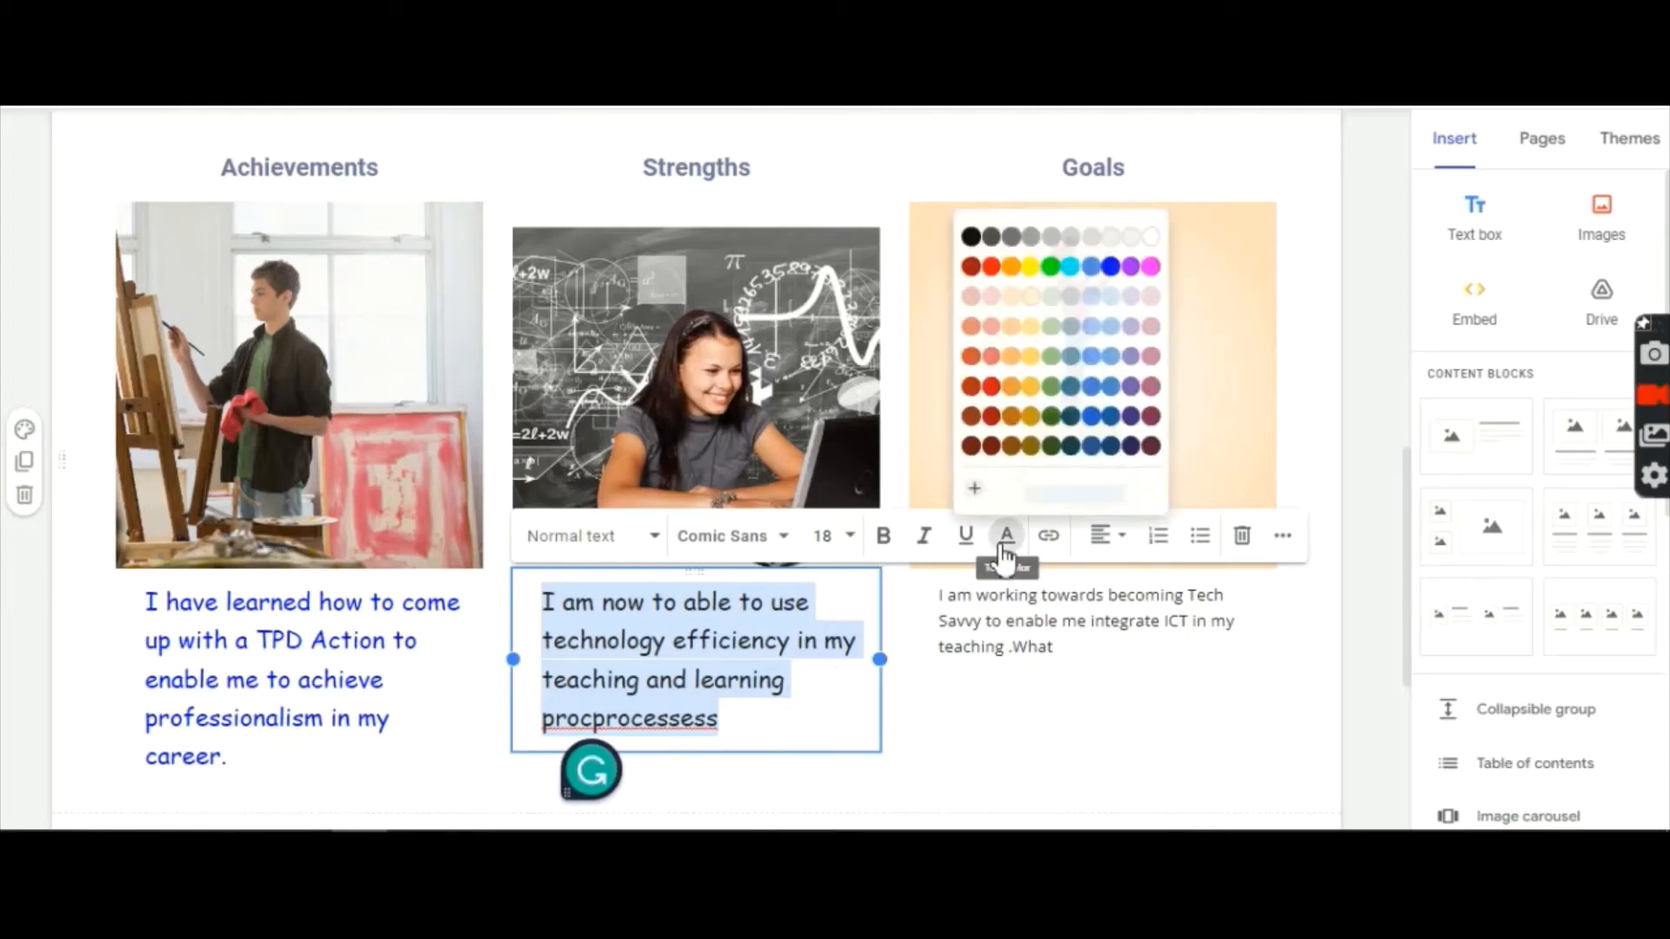
click(1114, 262)
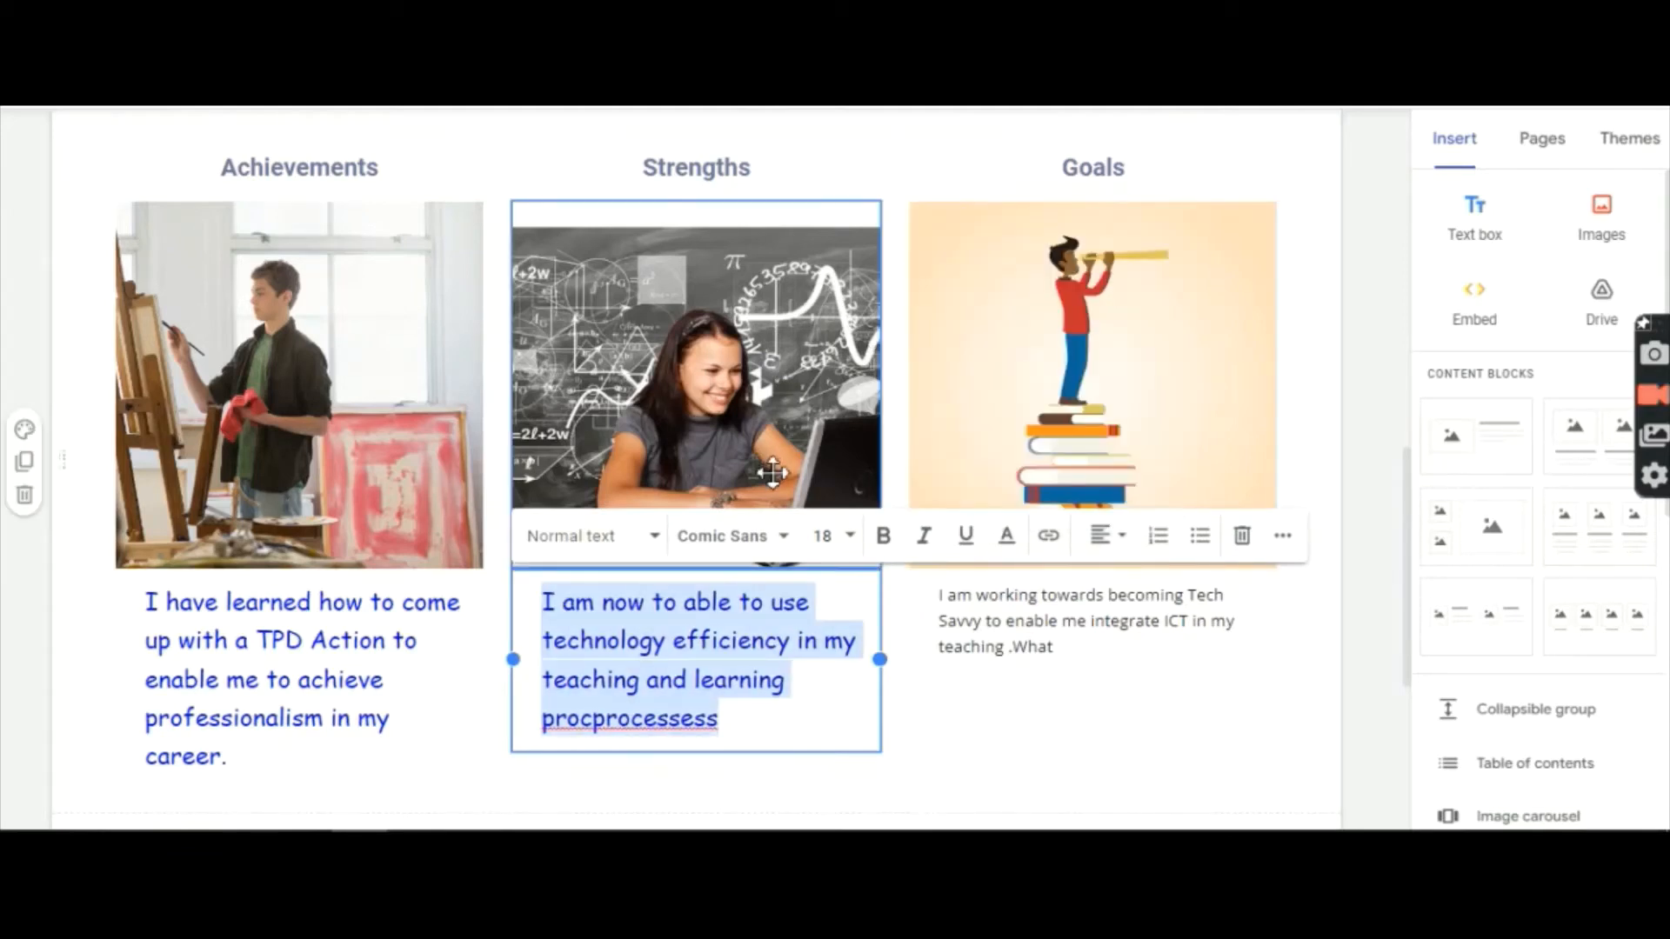
click(883, 537)
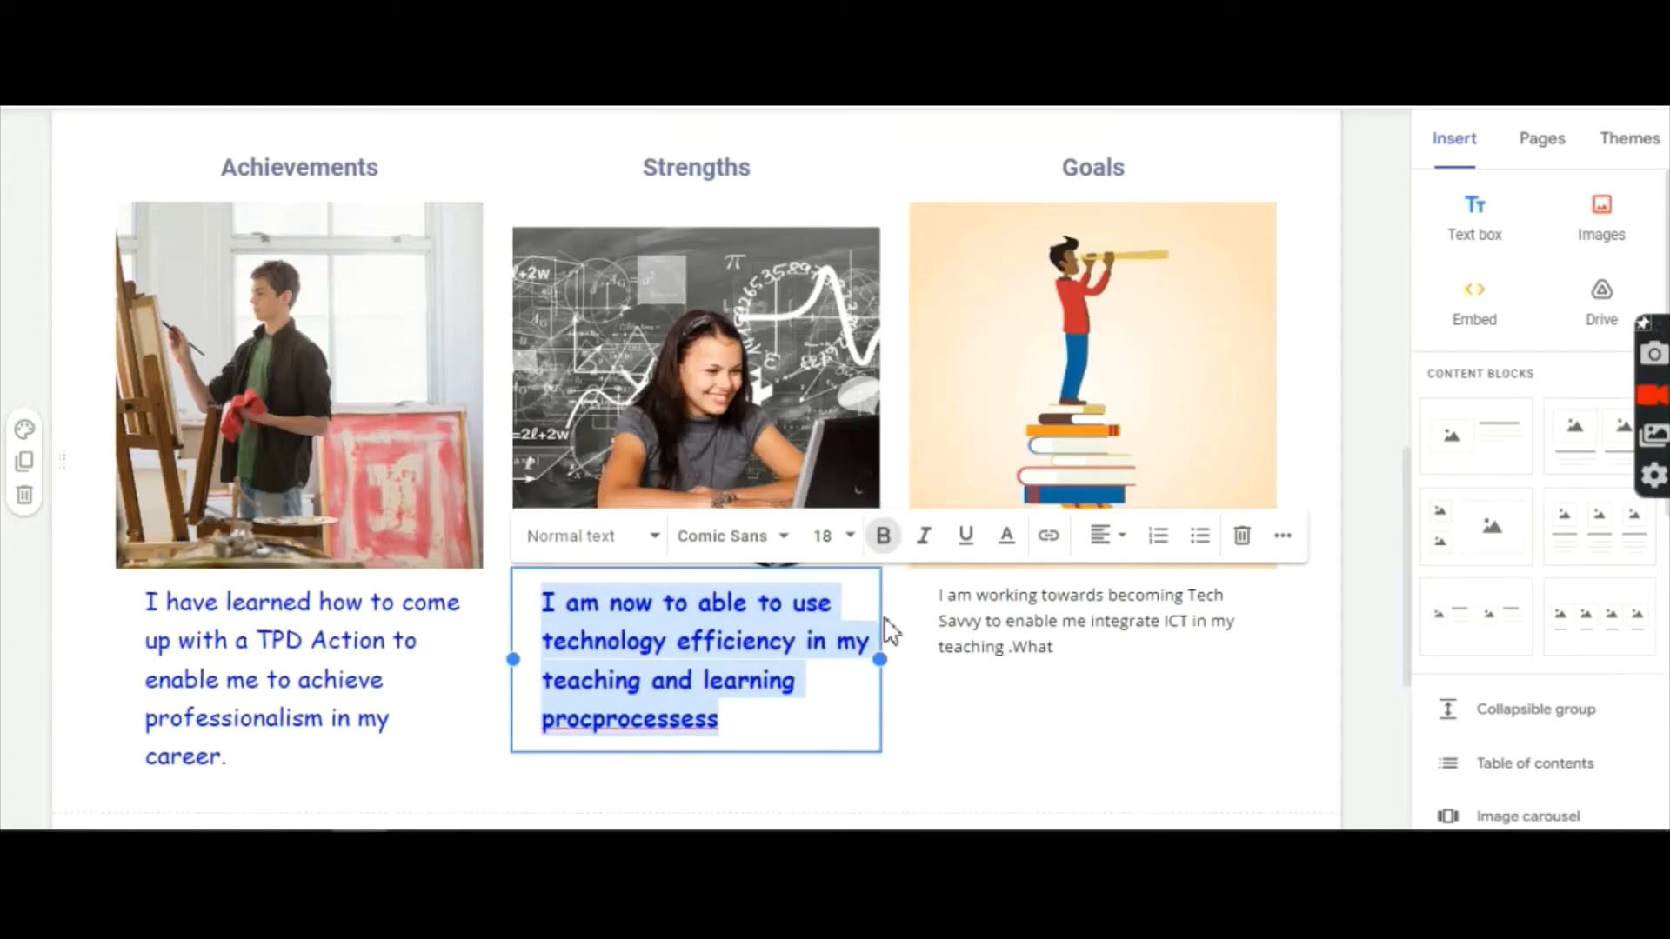
click(917, 716)
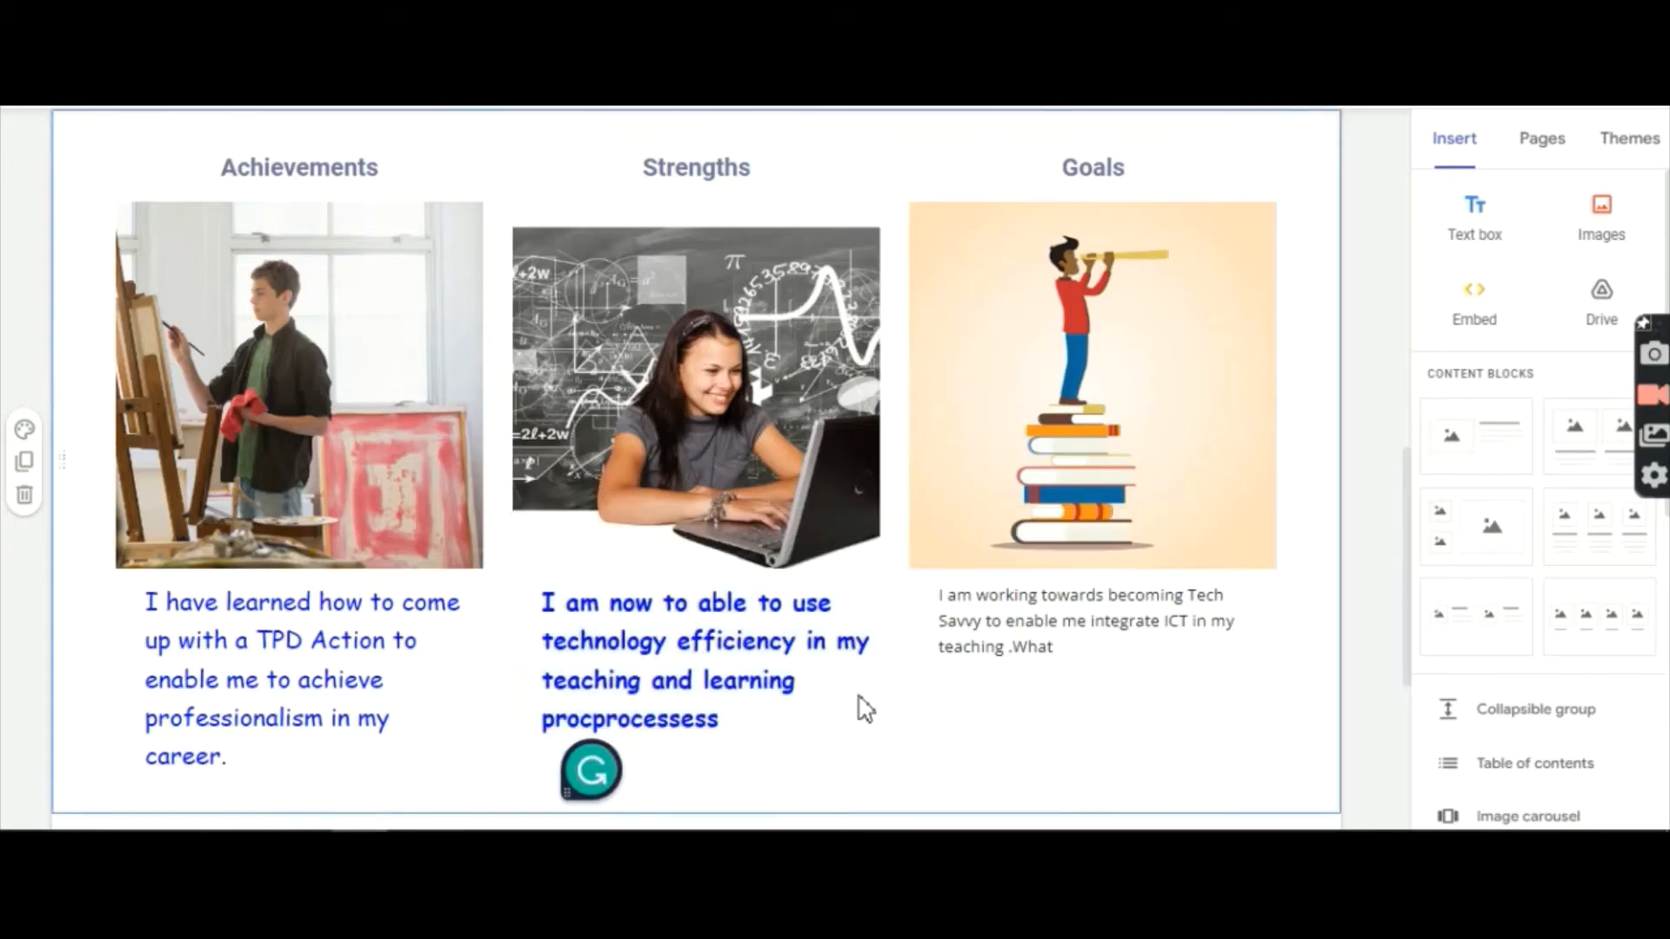
click(683, 675)
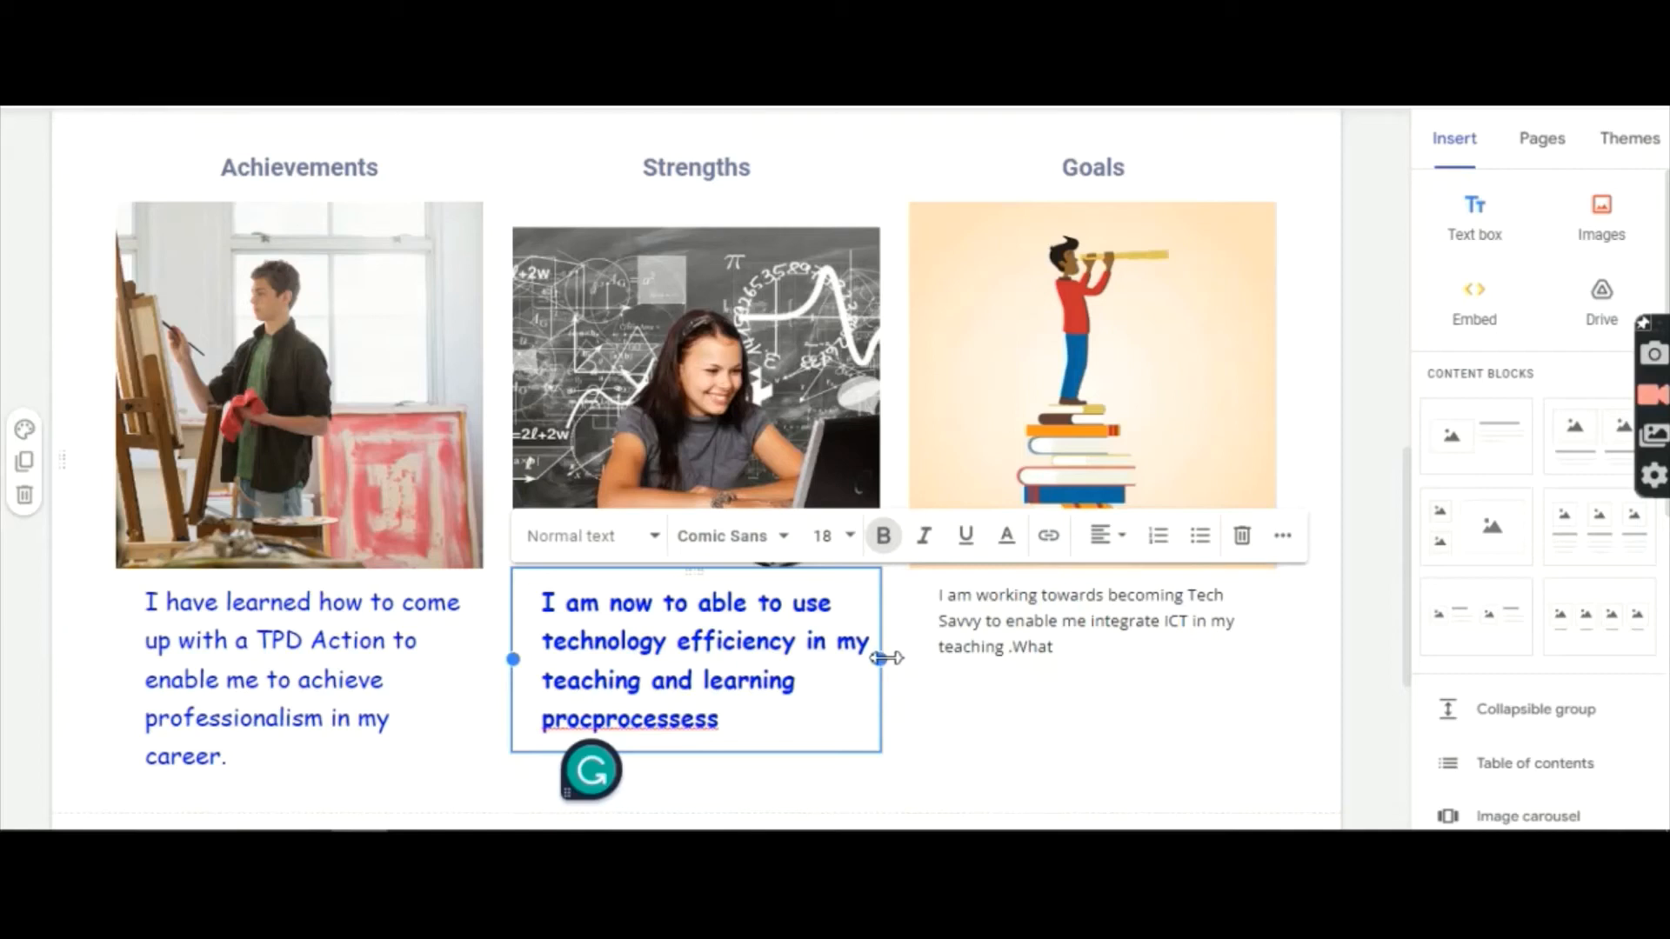
mouse_move(888, 658)
mouse_down()
mouse_move(922, 678)
mouse_move(914, 658)
mouse_up()
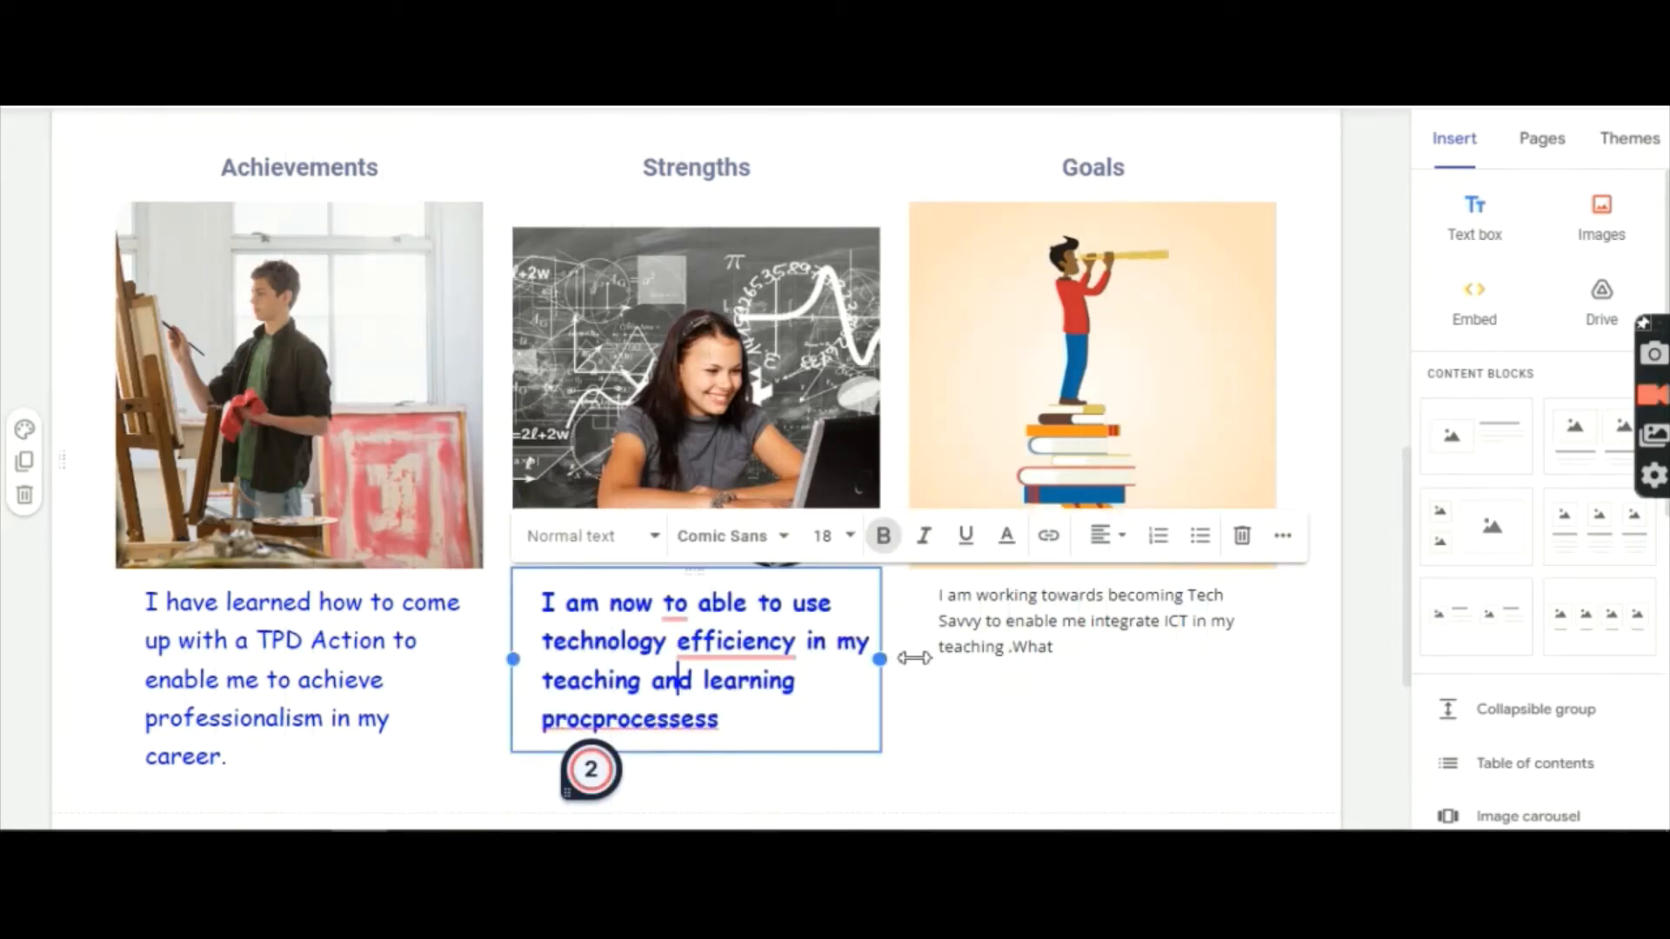
Step: Dismiss the preposition suggestion on 'to', accept 'efficiently', and delete the stray 'a'
mouse_move(676, 613)
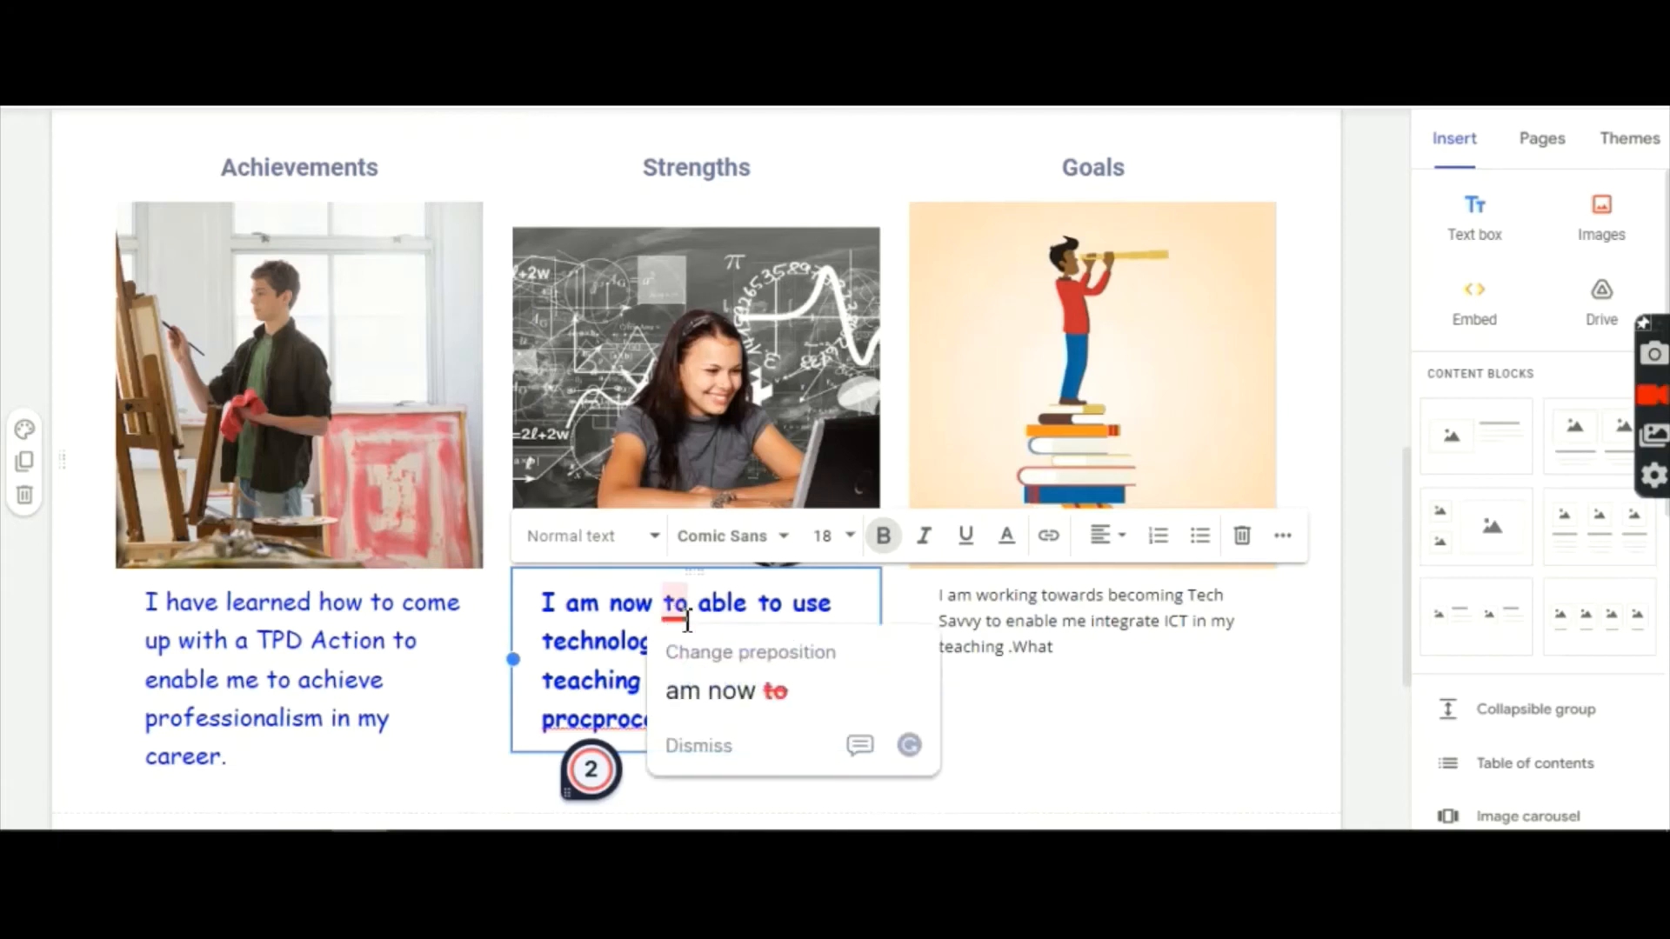
click(719, 701)
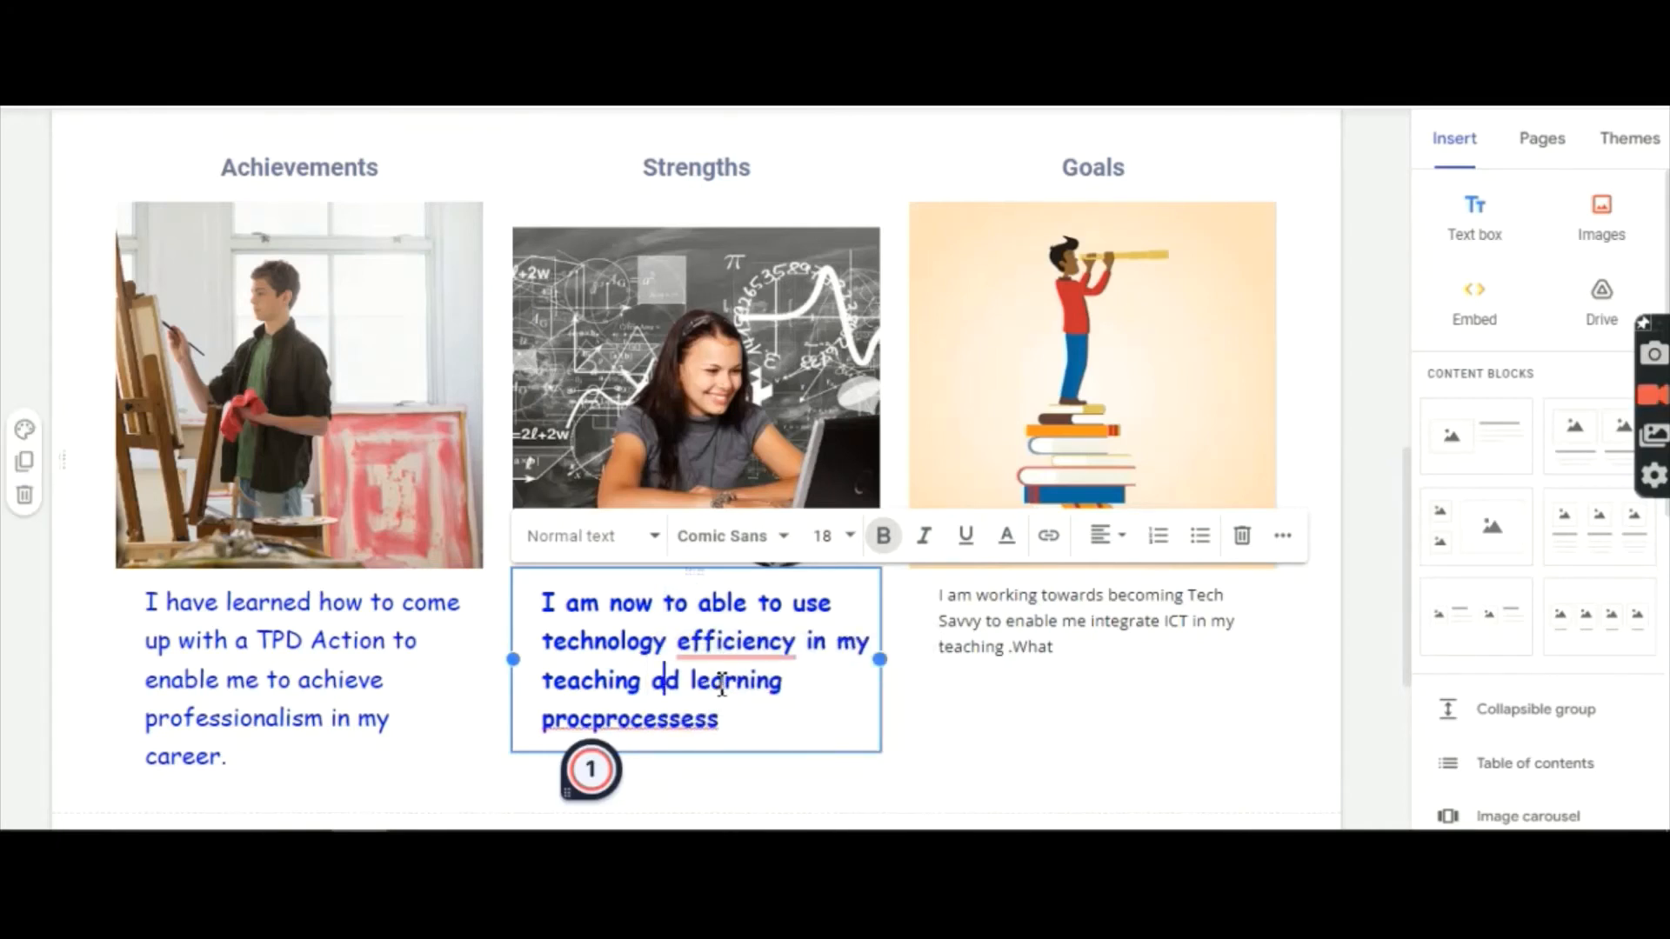
mouse_move(721, 665)
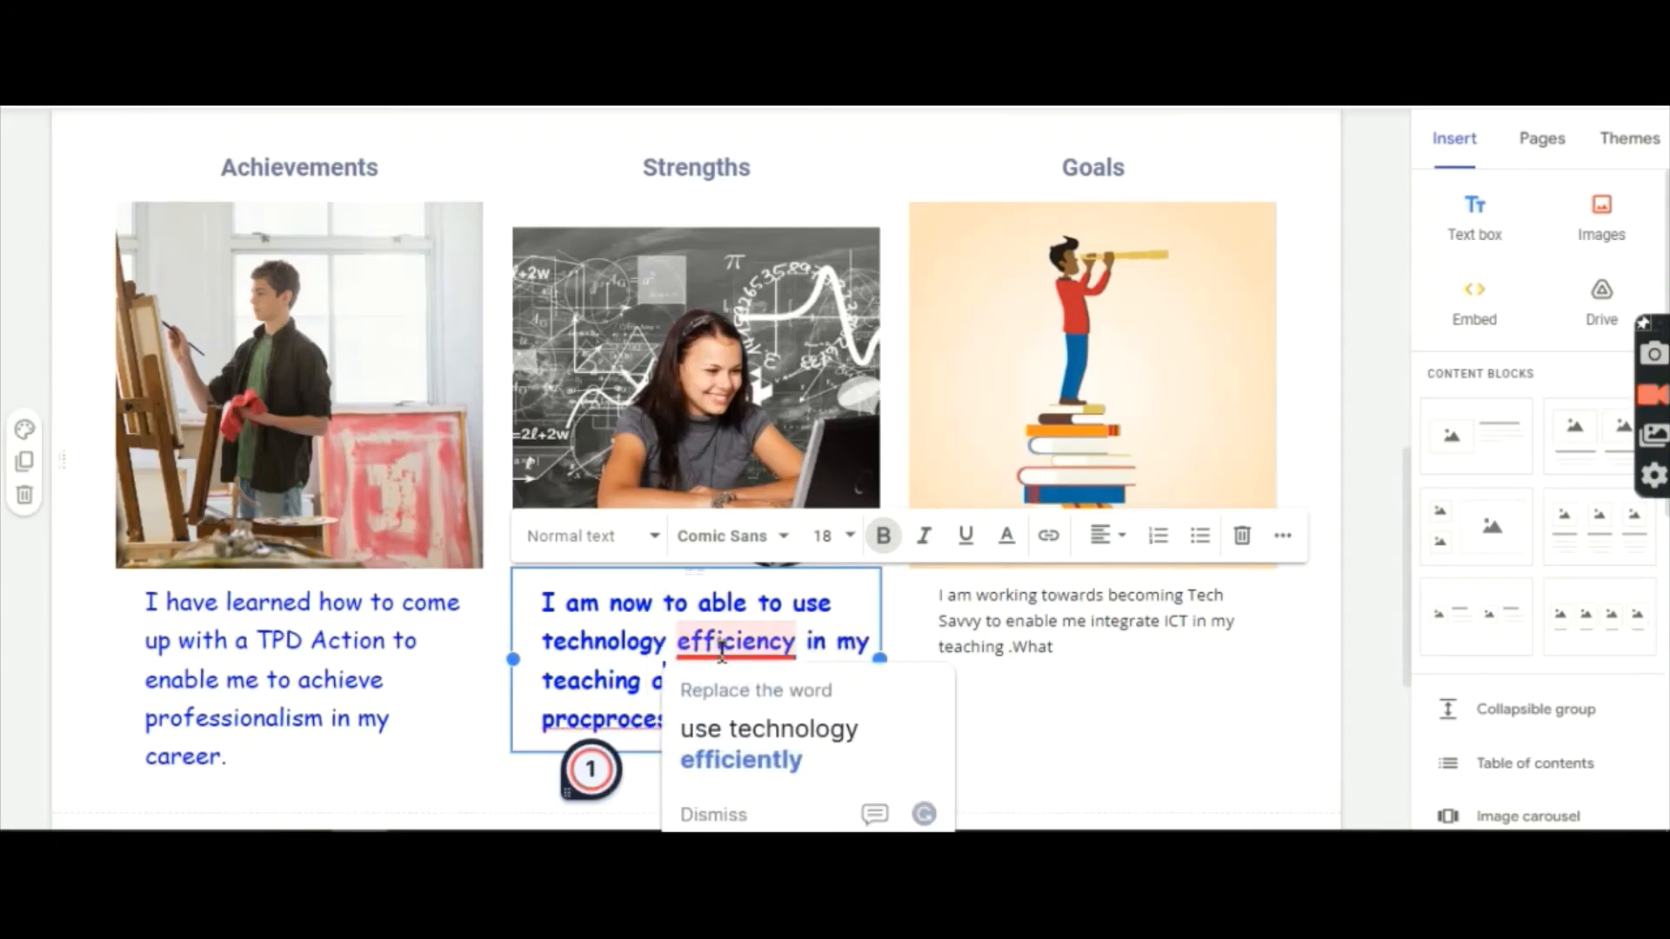
click(742, 756)
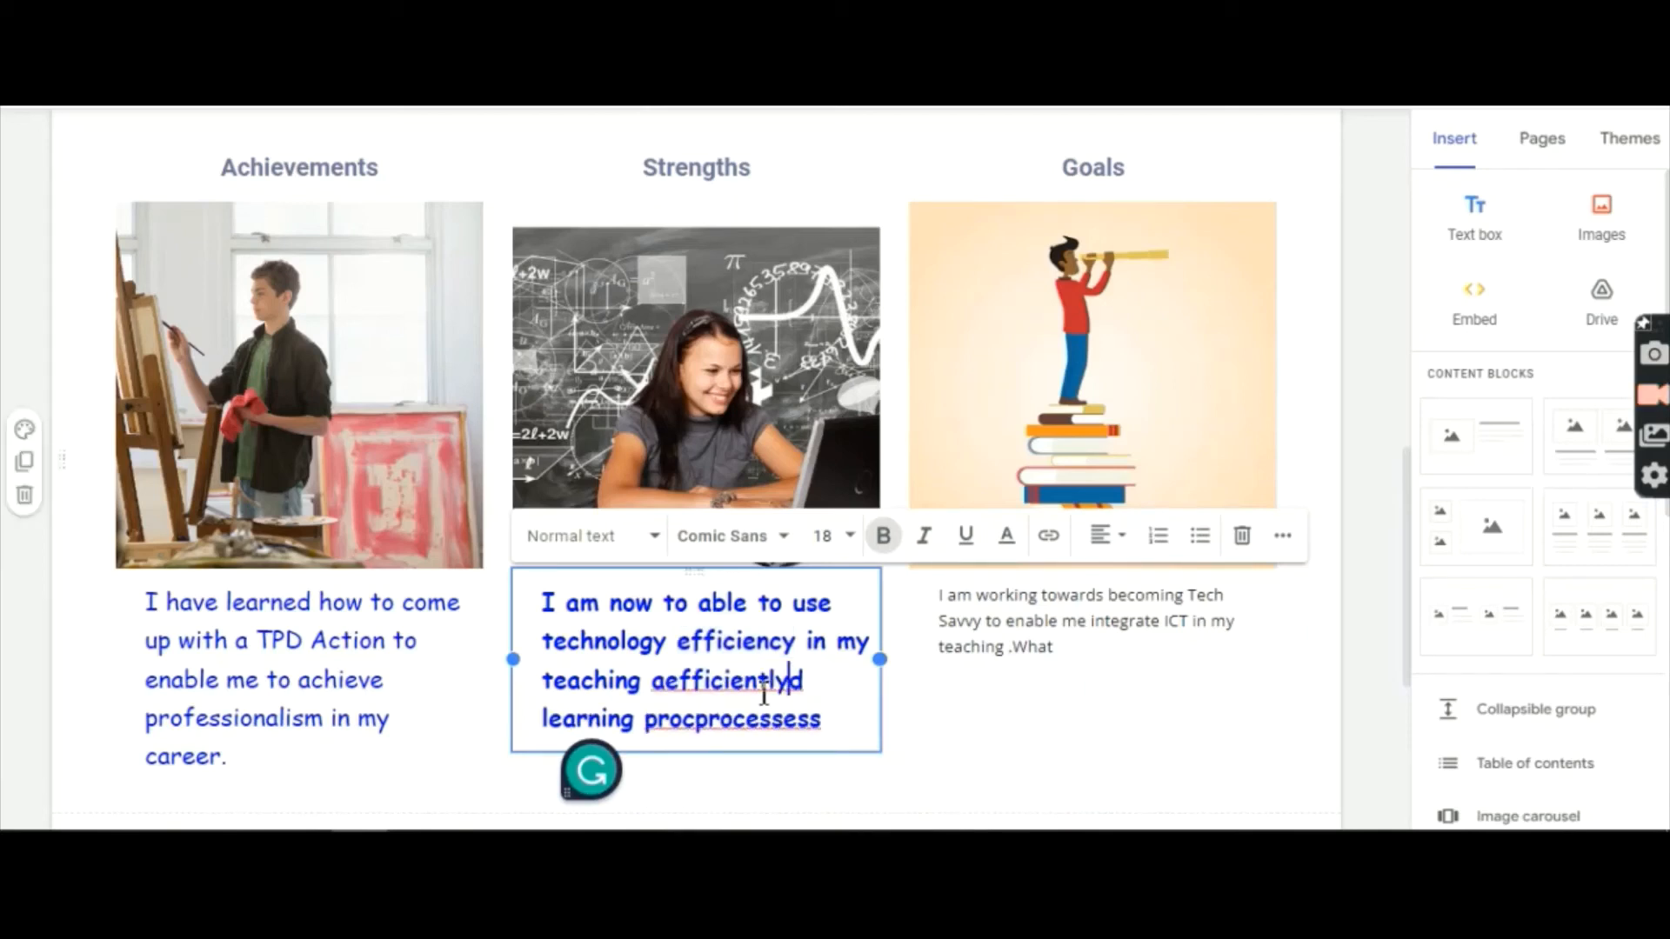
click(672, 681)
key(BackSpace)
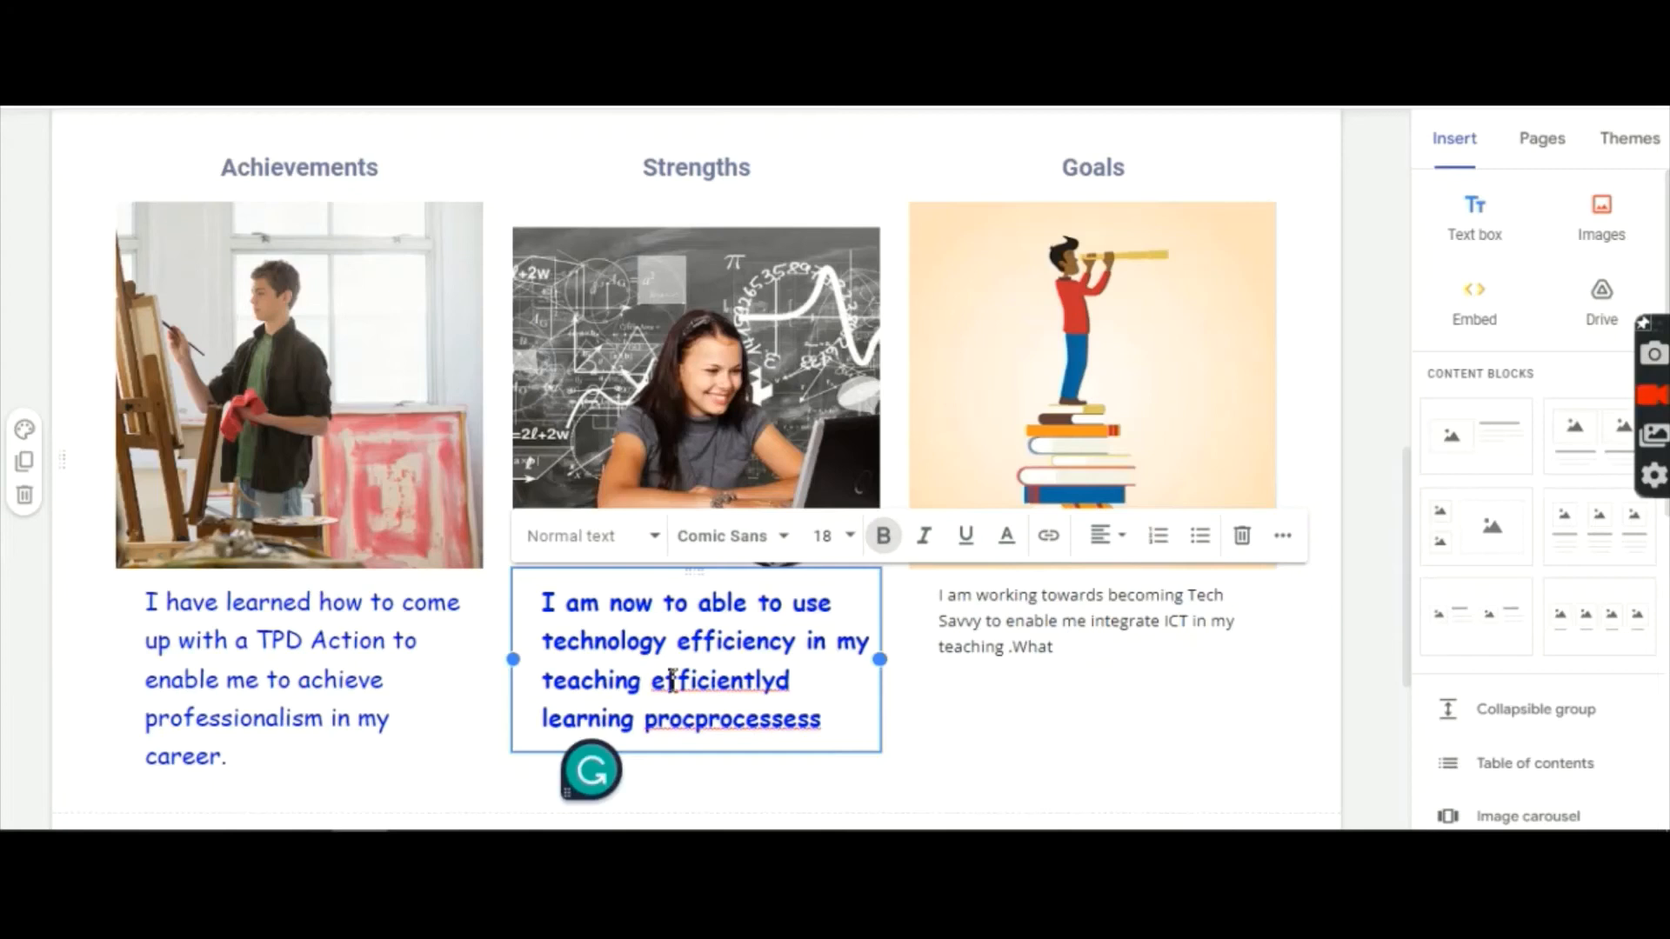
Step: Remove the trailing 'd' from 'efficientlyd' and correct 'procprocessess' to 'processes'
right_click(793, 689)
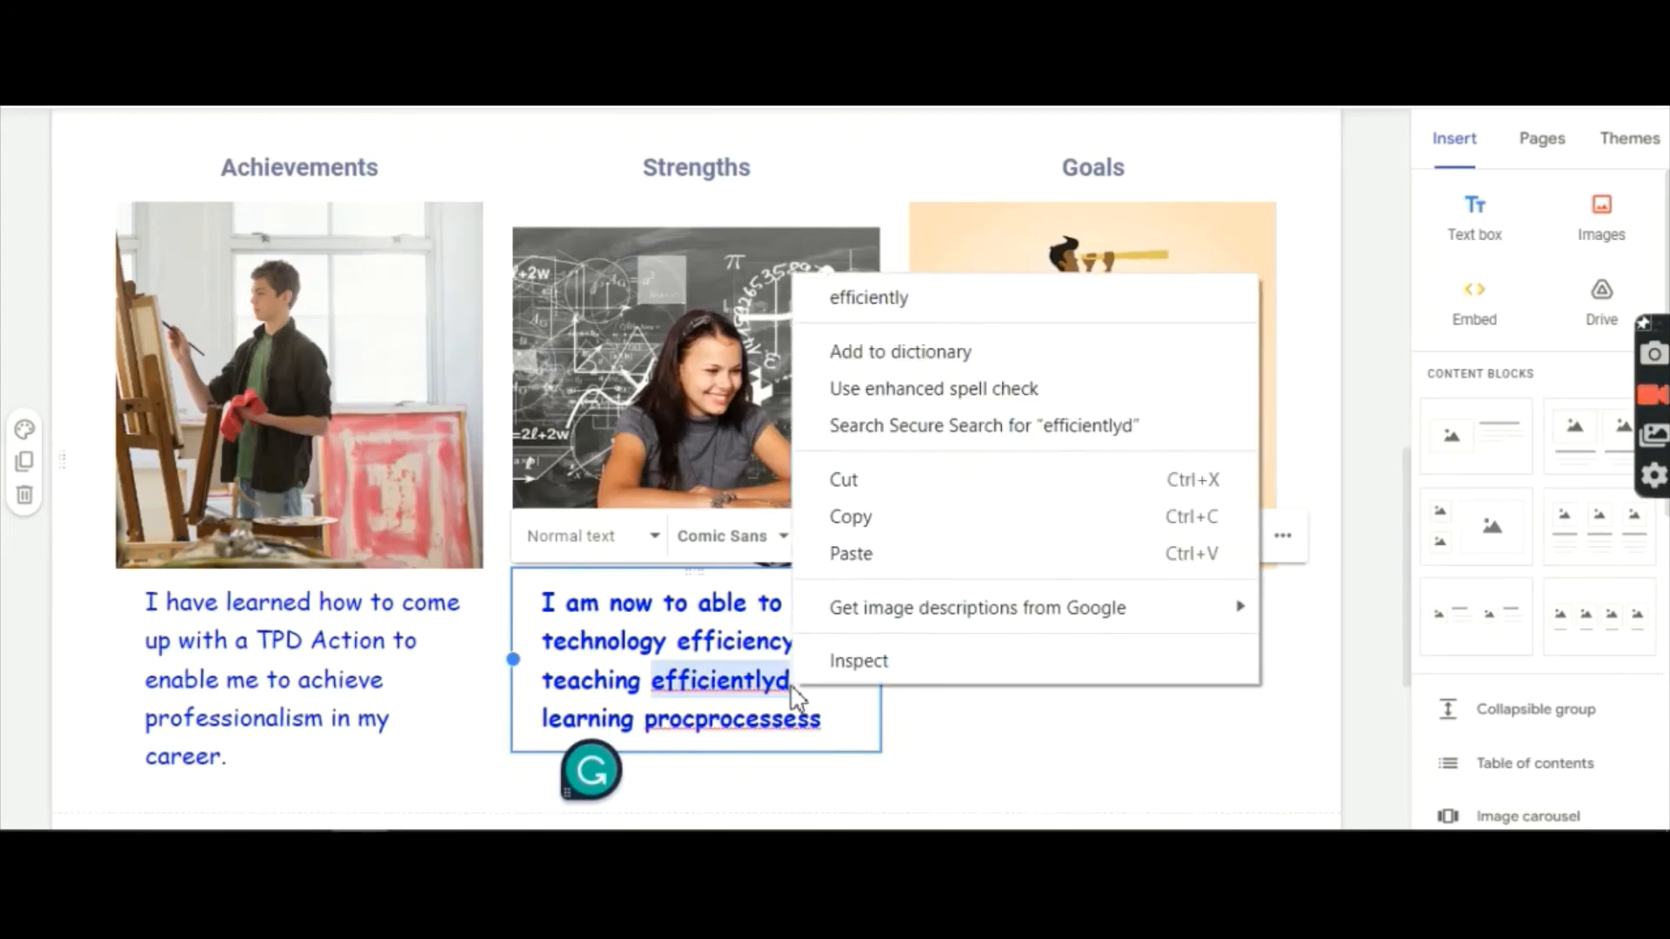
click(795, 687)
click(796, 688)
key(BackSpace)
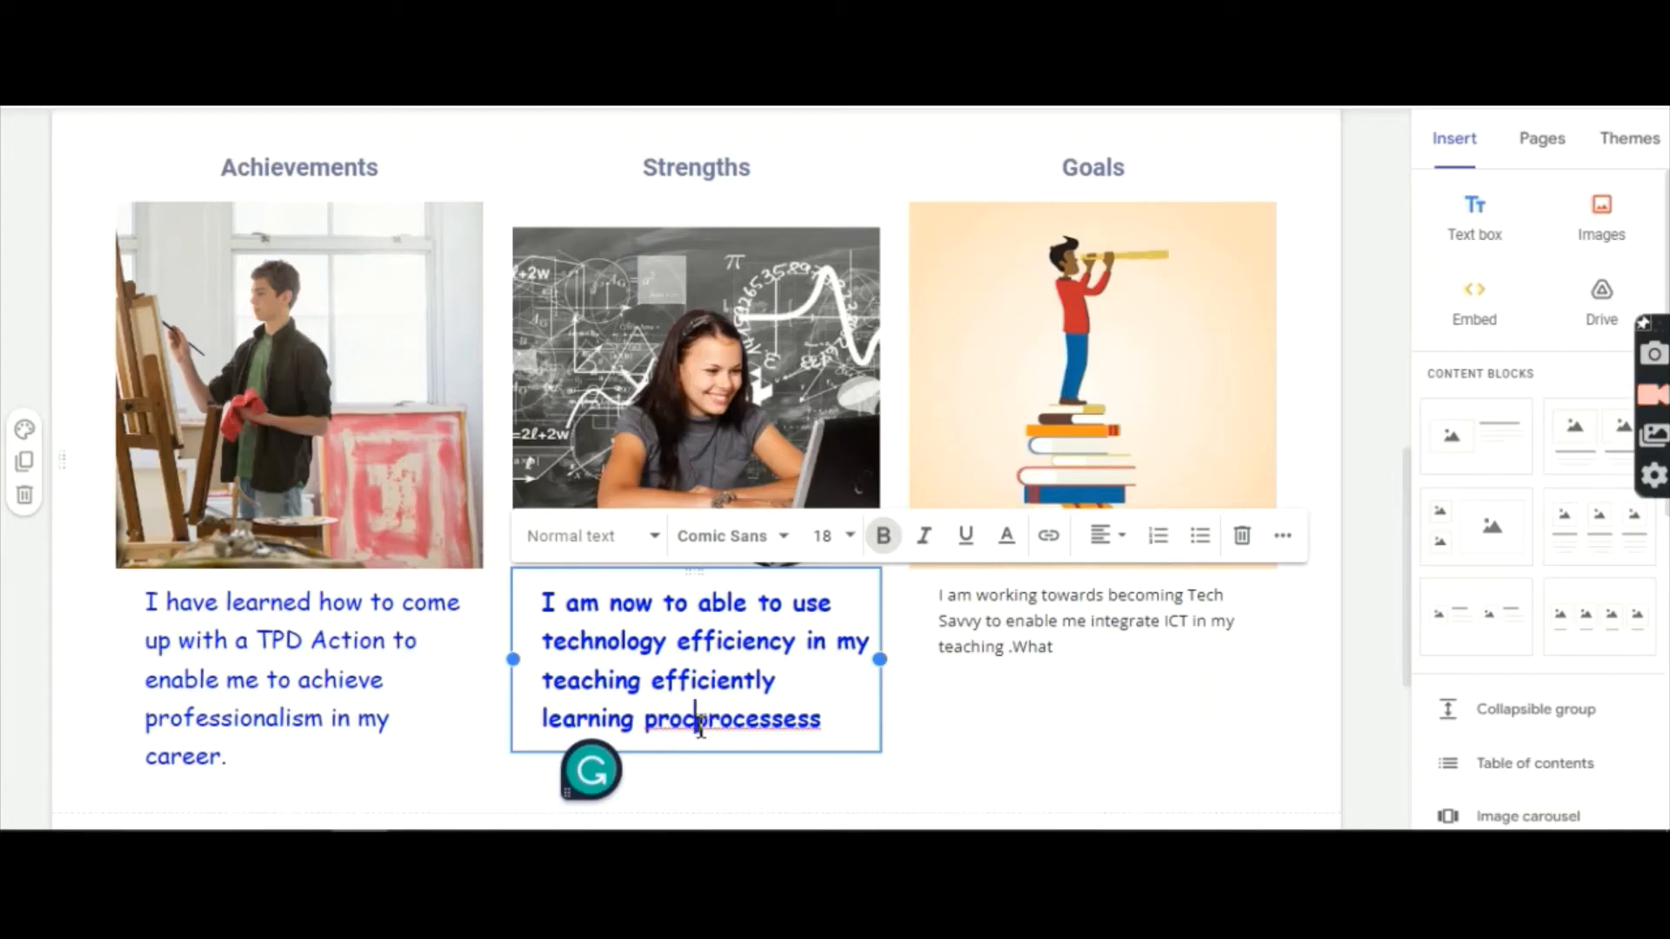
key(BackSpace)
key(BackSpace)
key(BackSpace)
key(BackSpace)
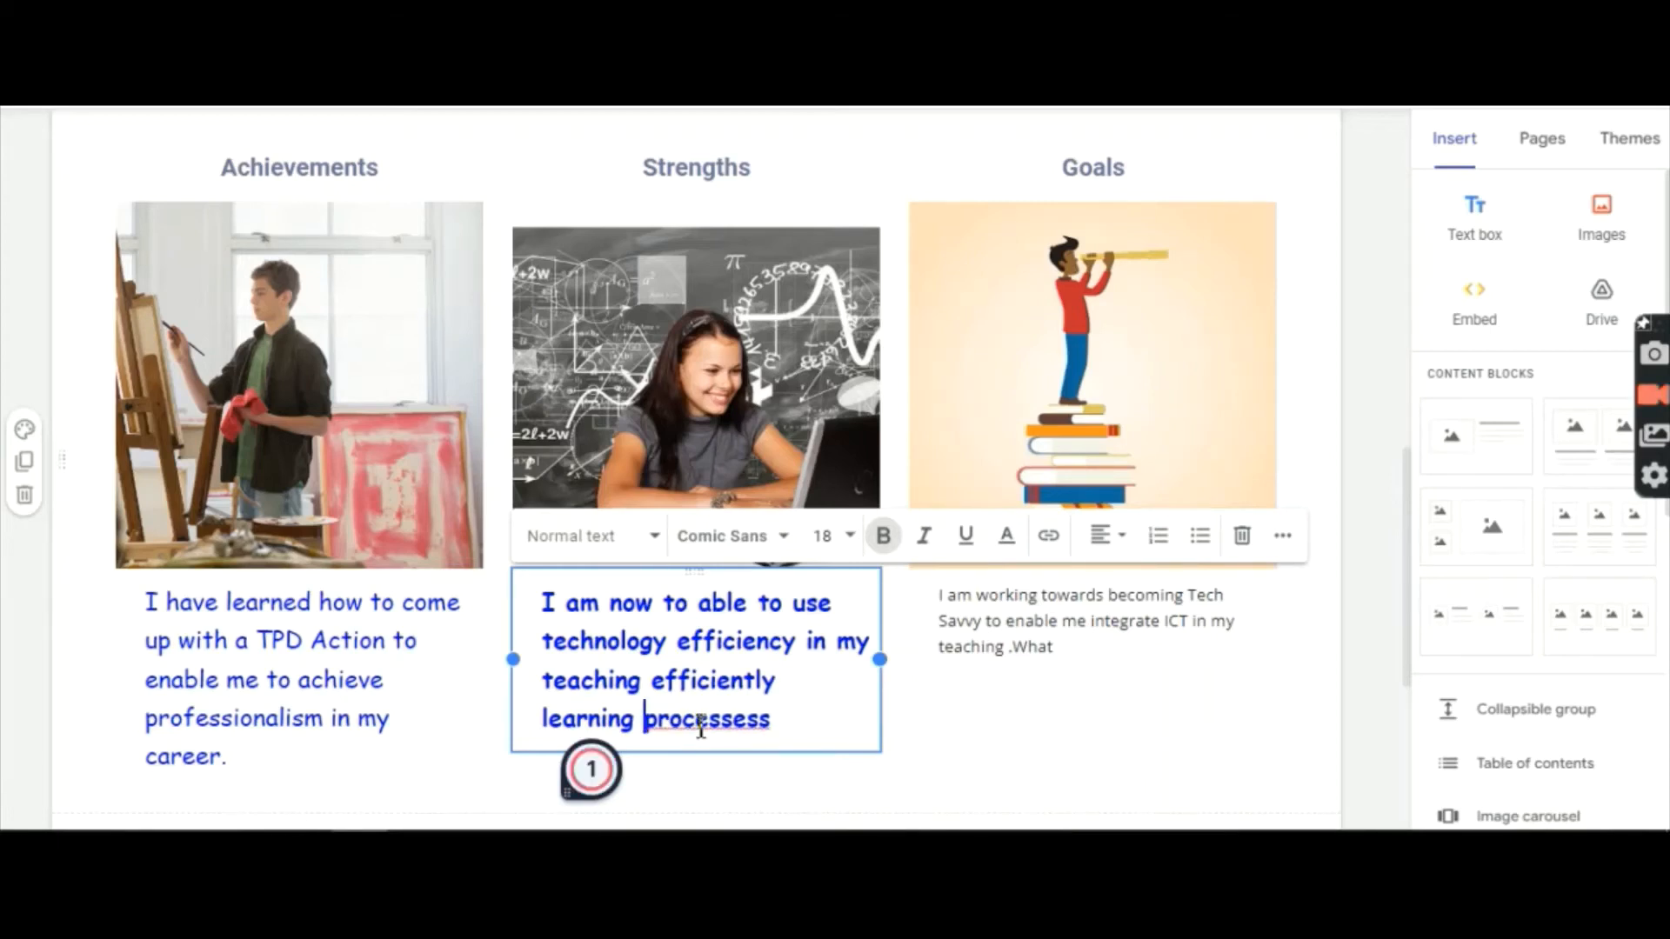
mouse_move(759, 731)
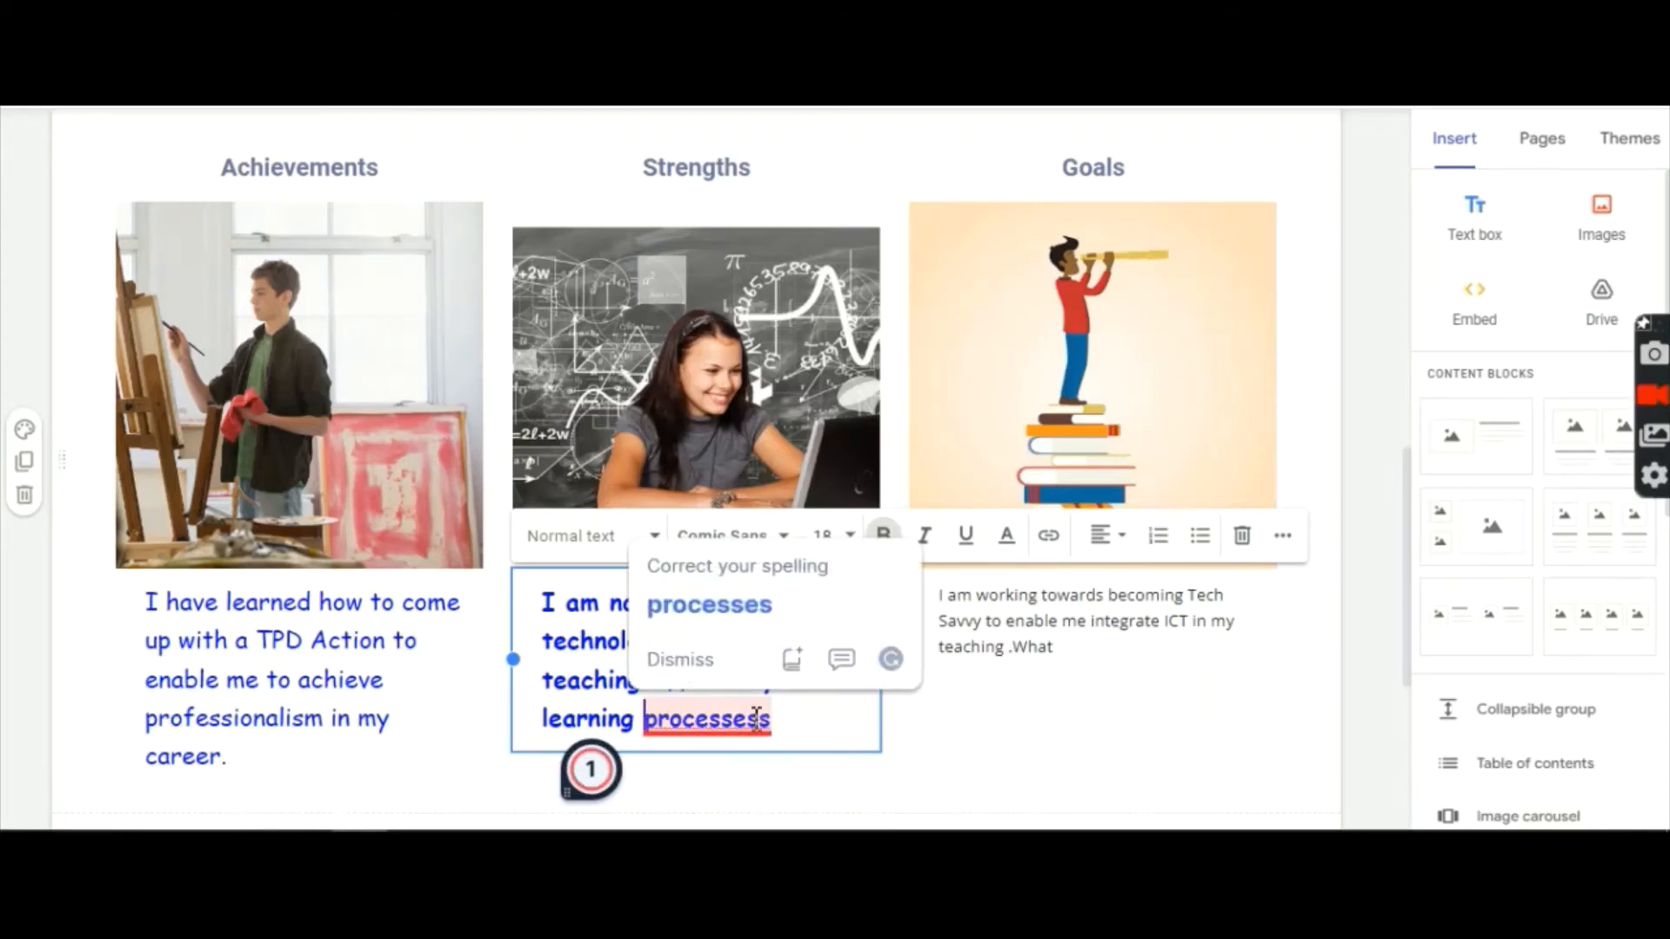
click(694, 606)
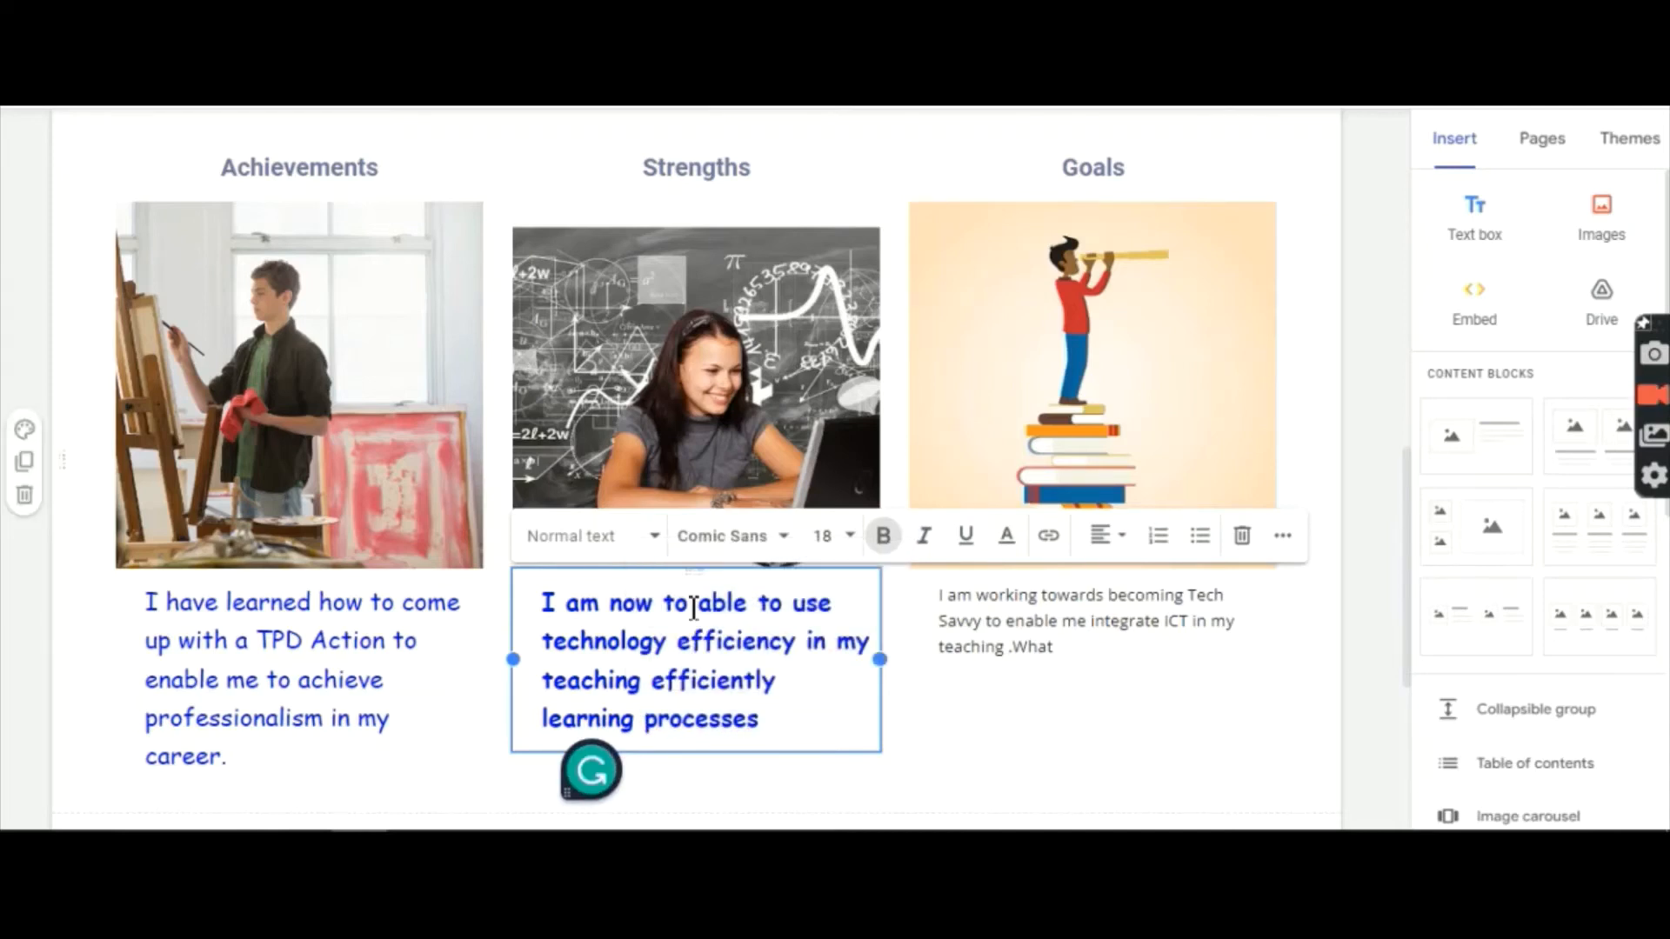
Step: Insert 'and' before 'efficiently' in the Strengths caption and bold the Achievements caption
mouse_move(703, 683)
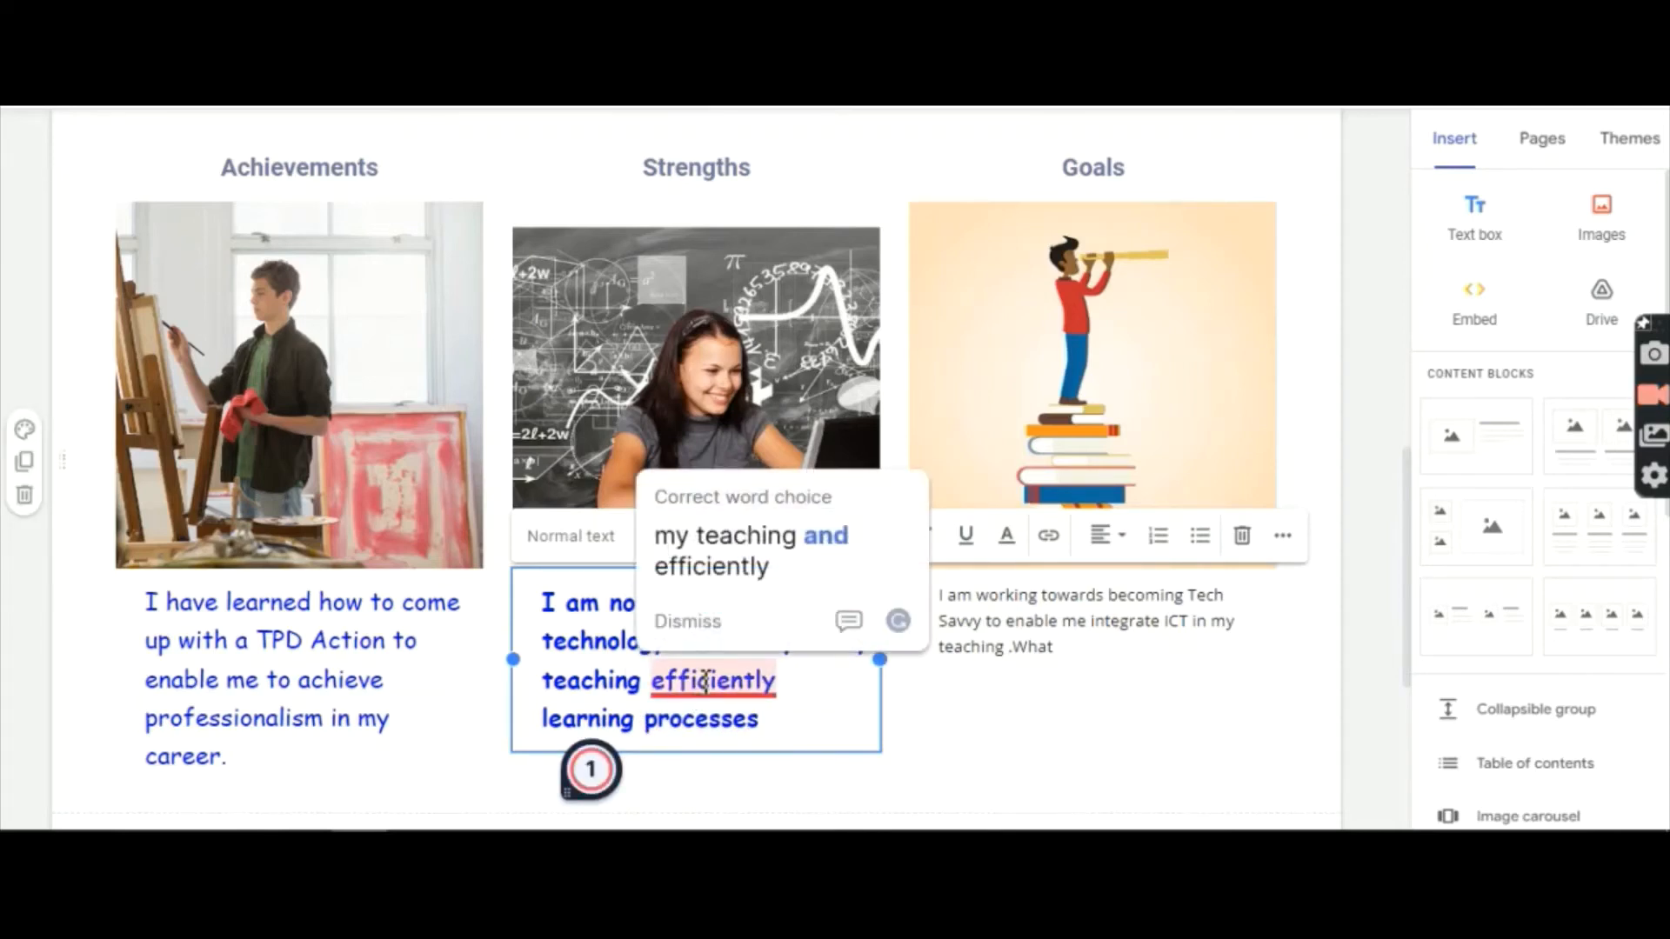
click(696, 536)
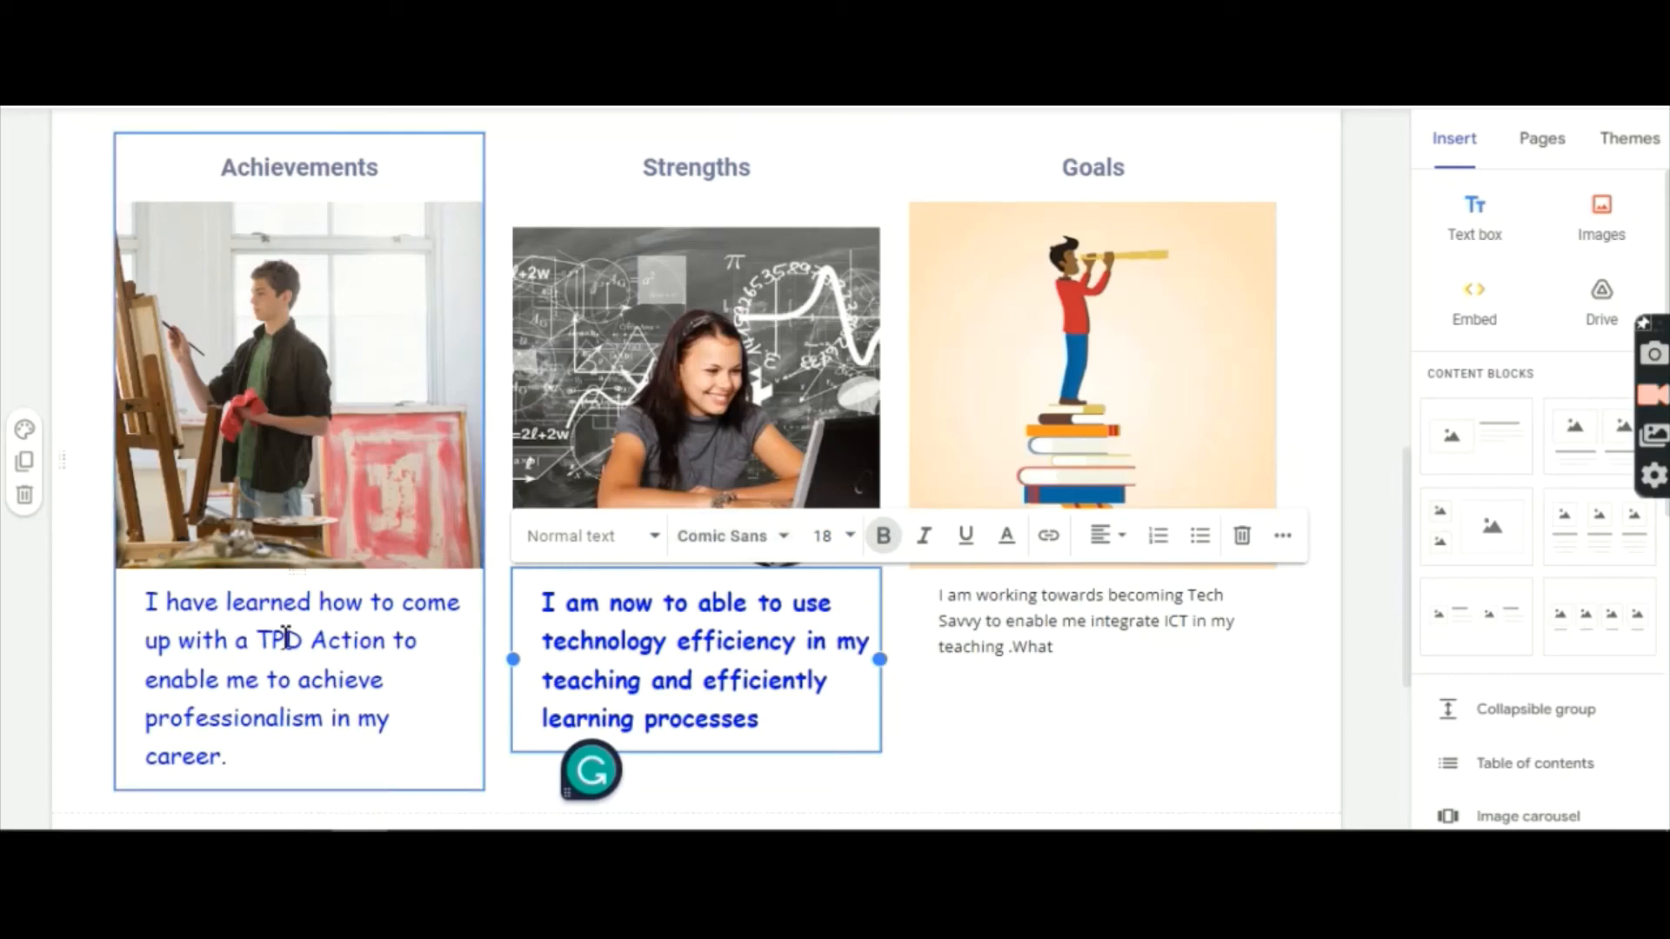
click(244, 754)
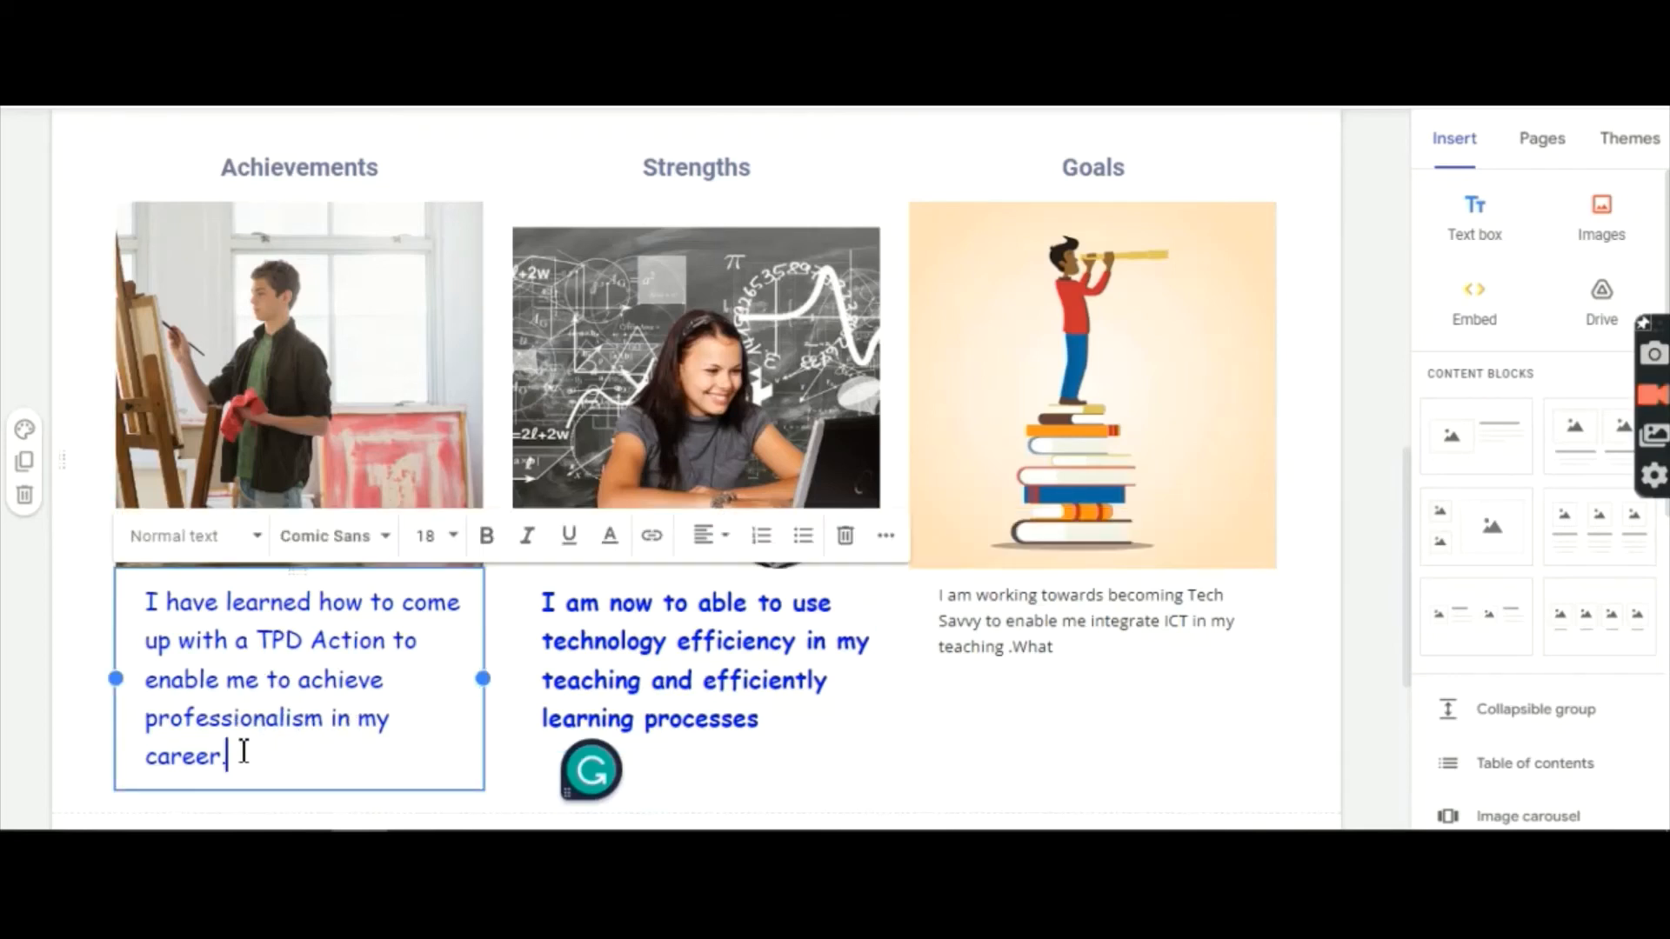
drag(228, 758, 154, 603)
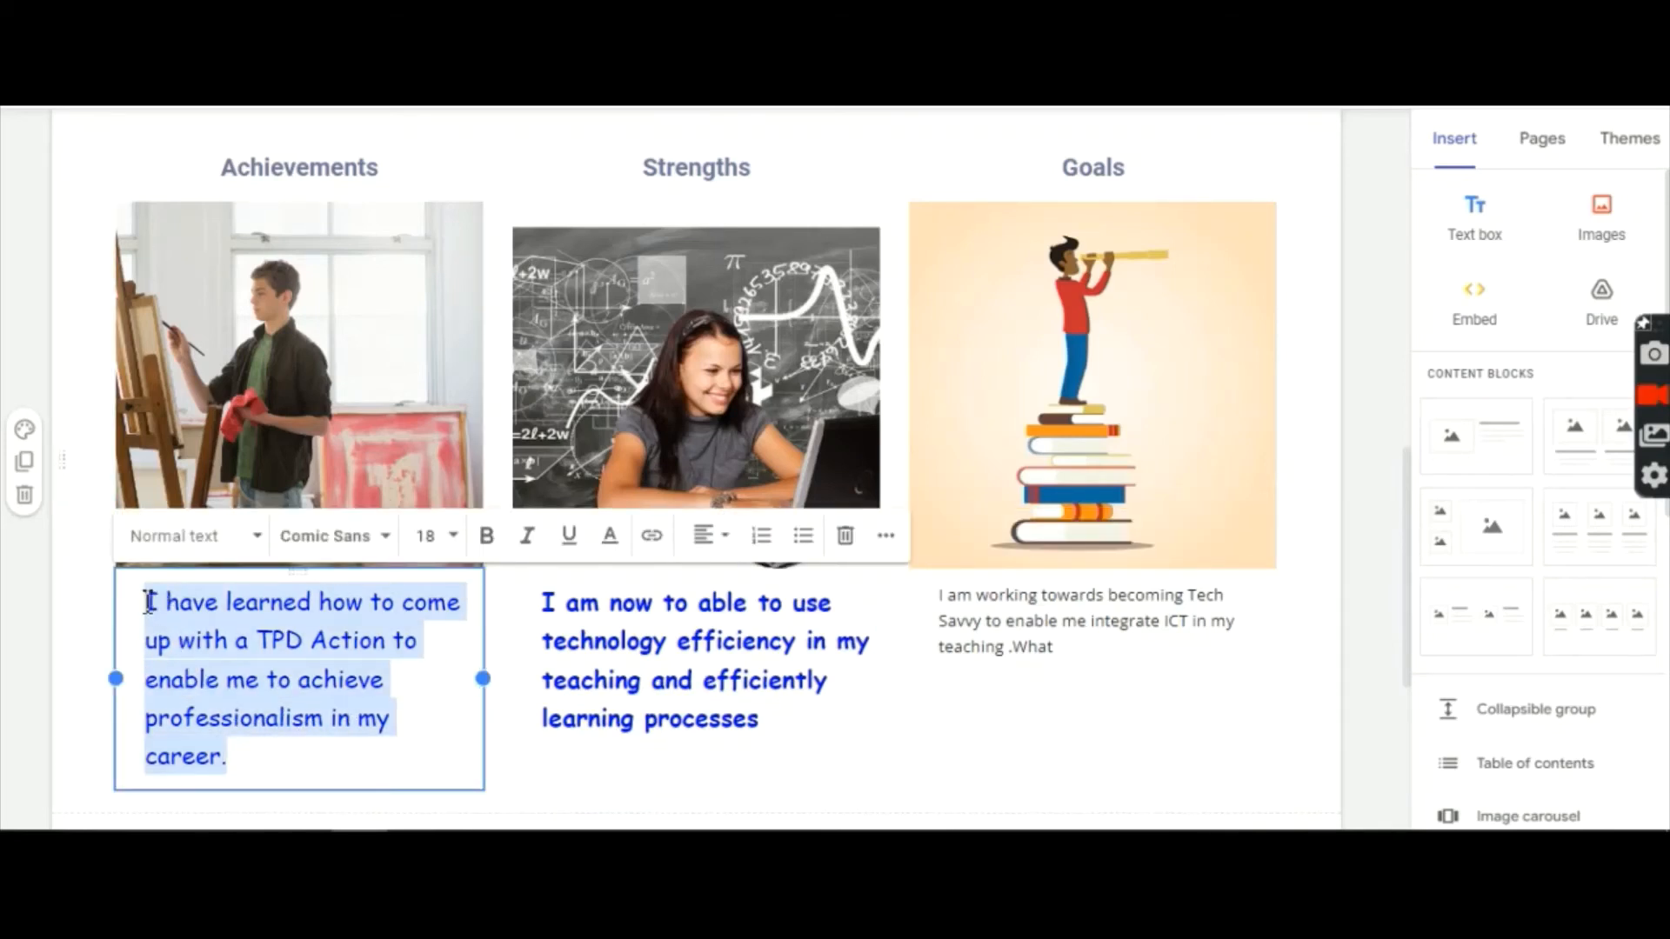
click(486, 536)
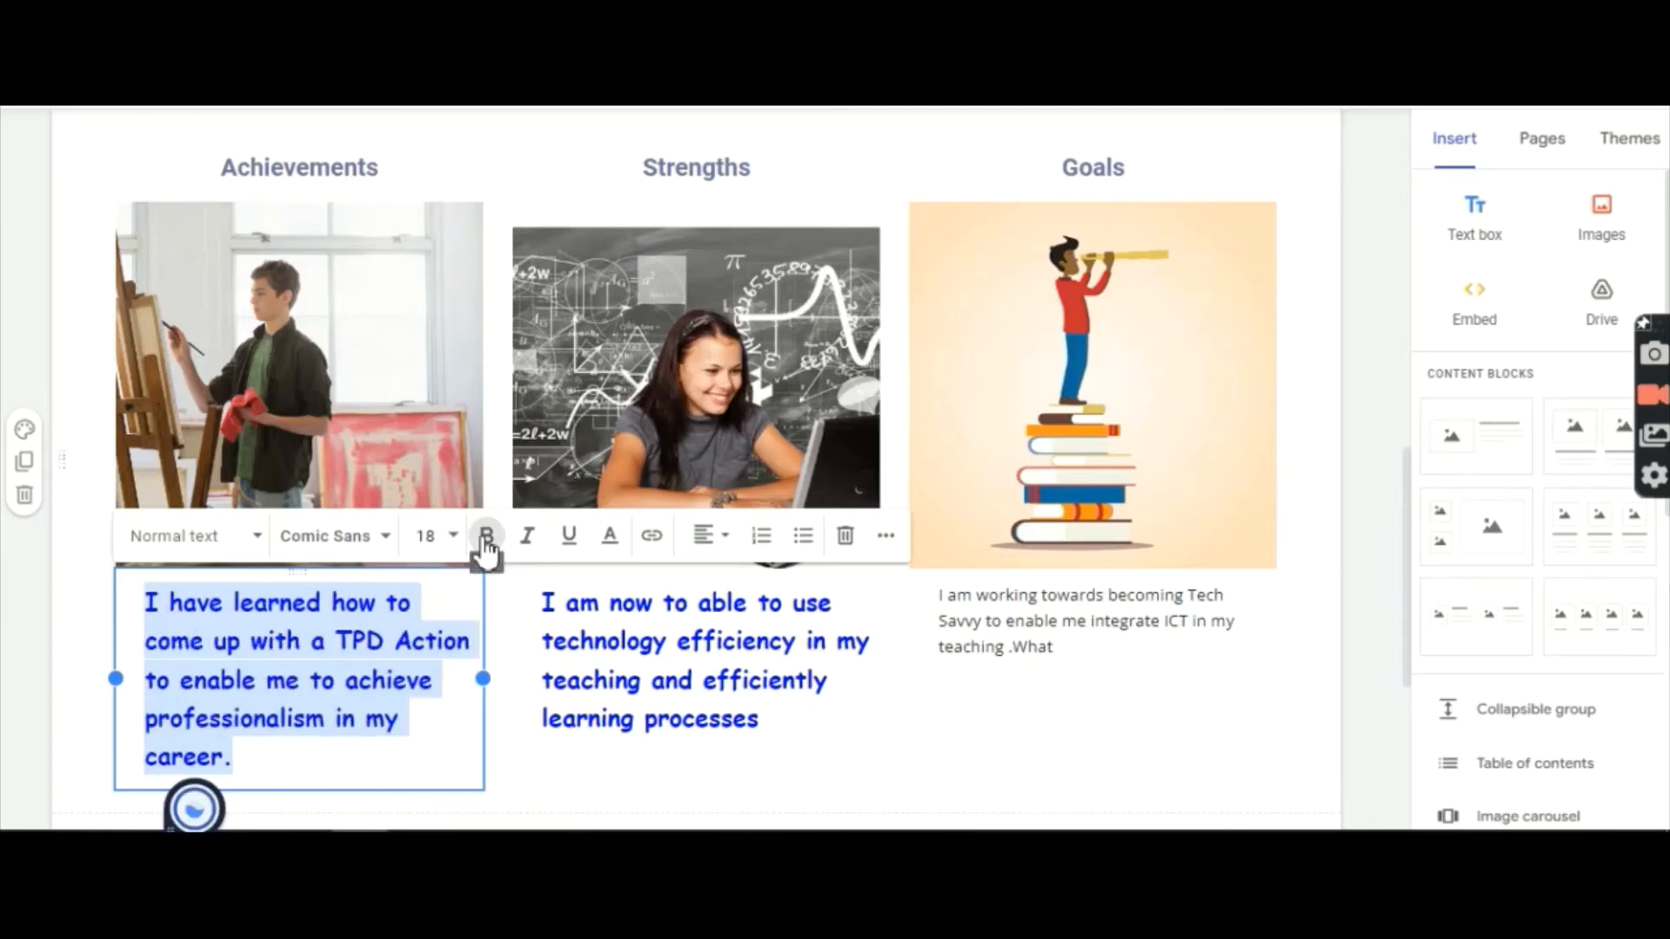
click(988, 735)
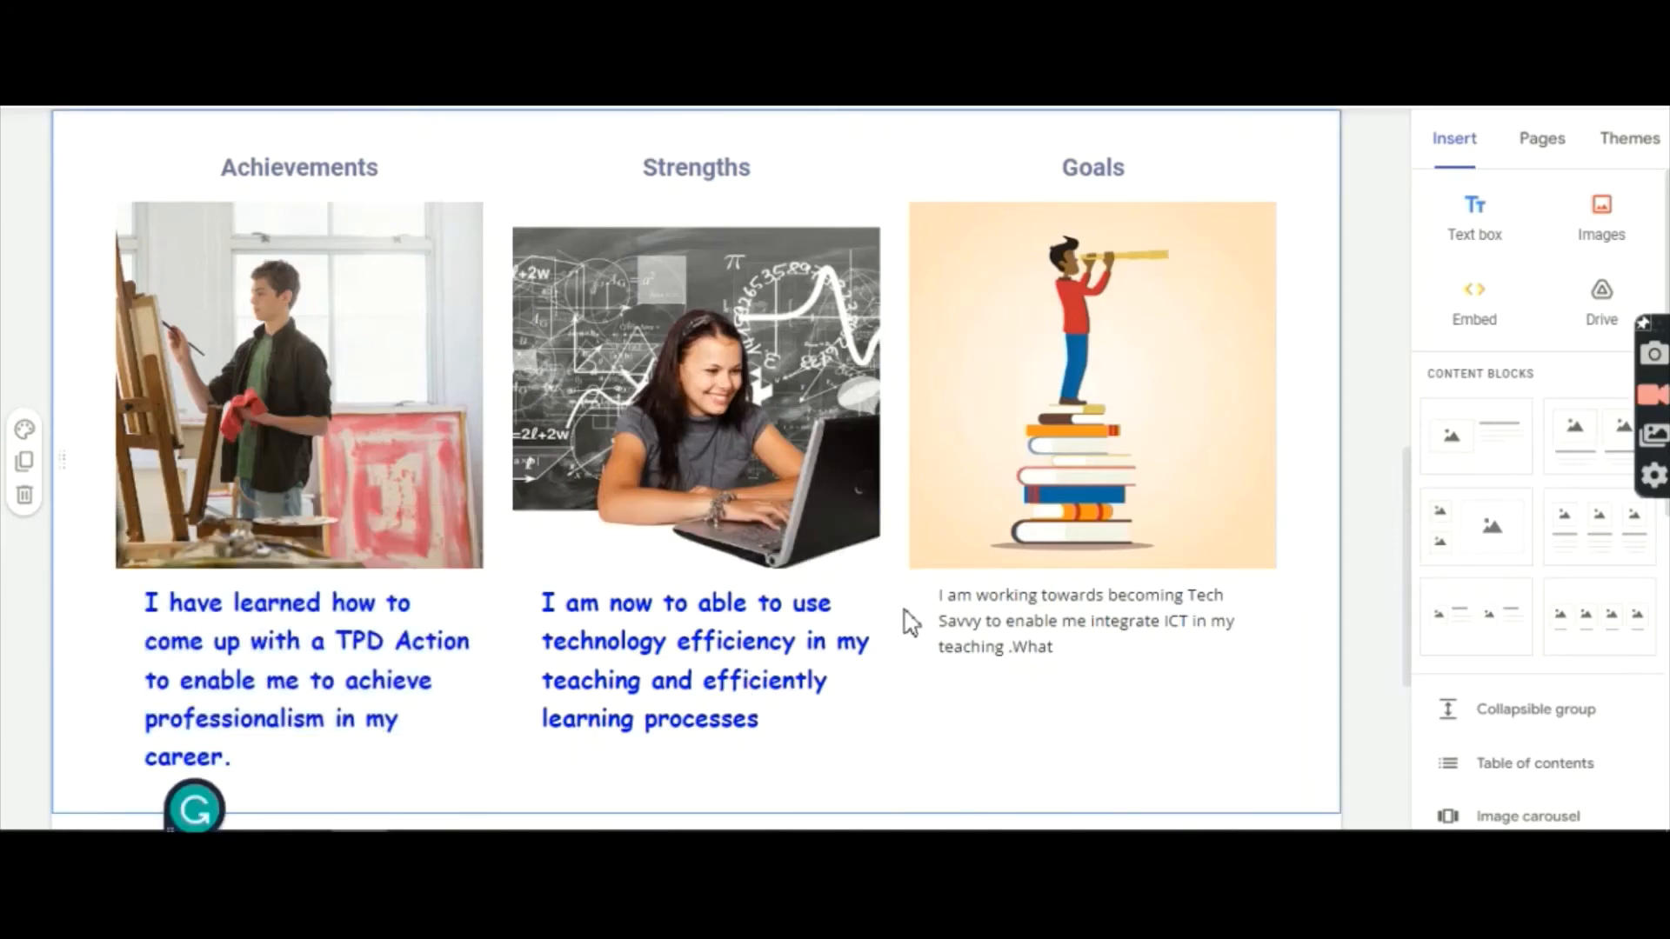
Step: Make the Goals caption bold, size 18 and blue
drag(939, 601, 1056, 645)
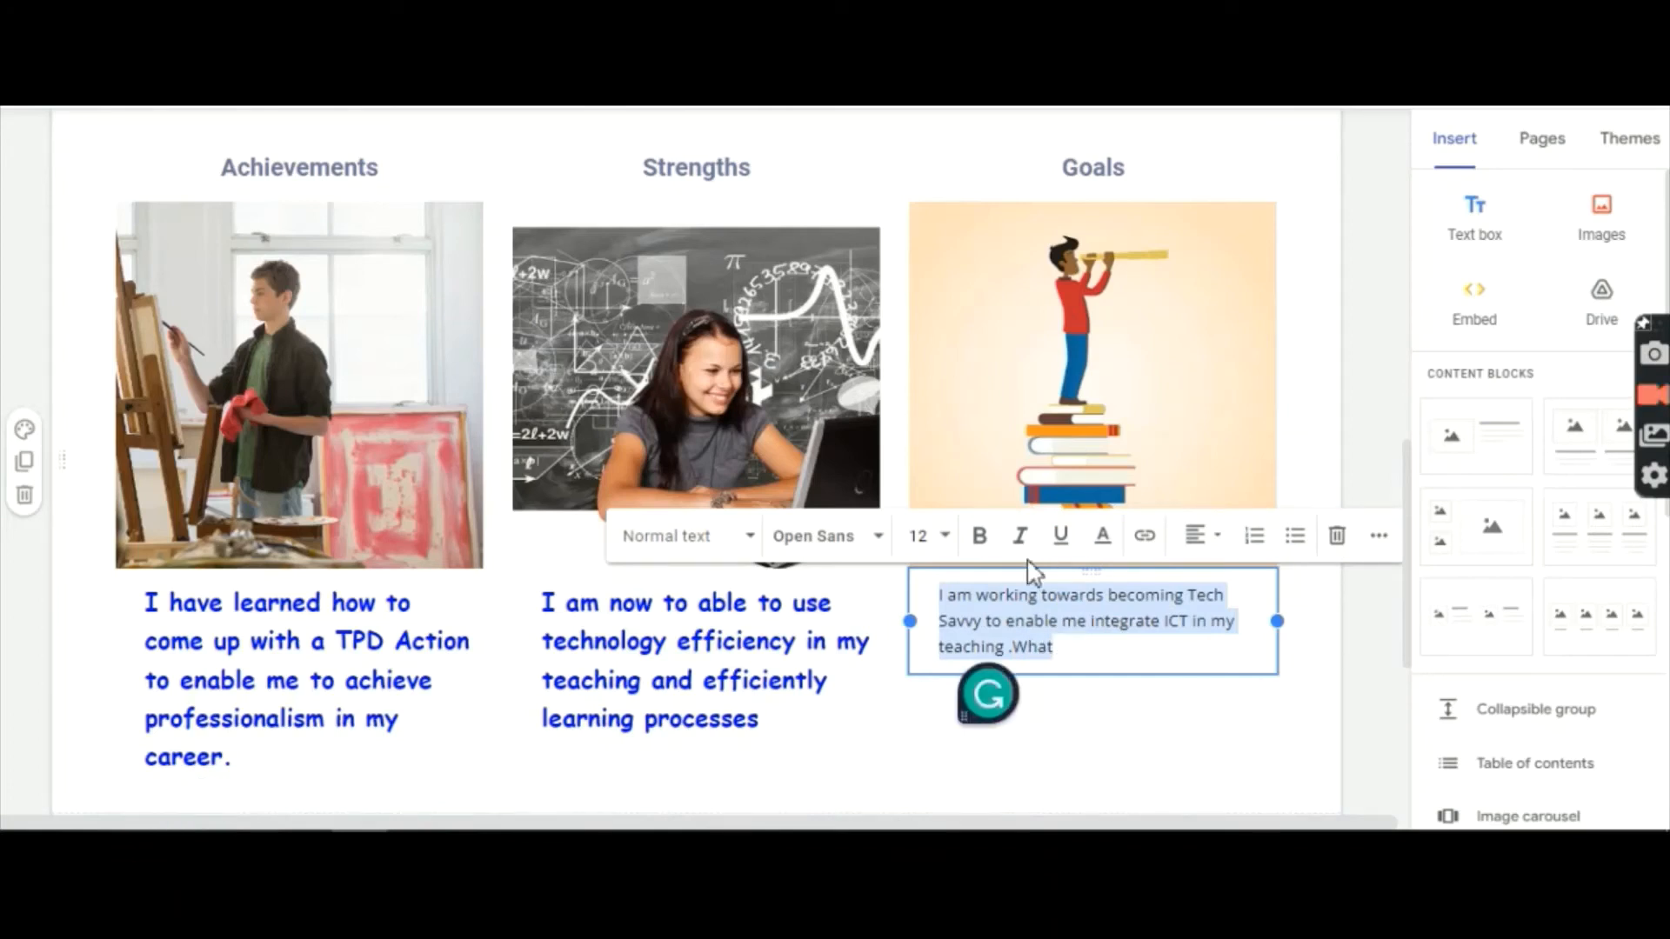
click(979, 541)
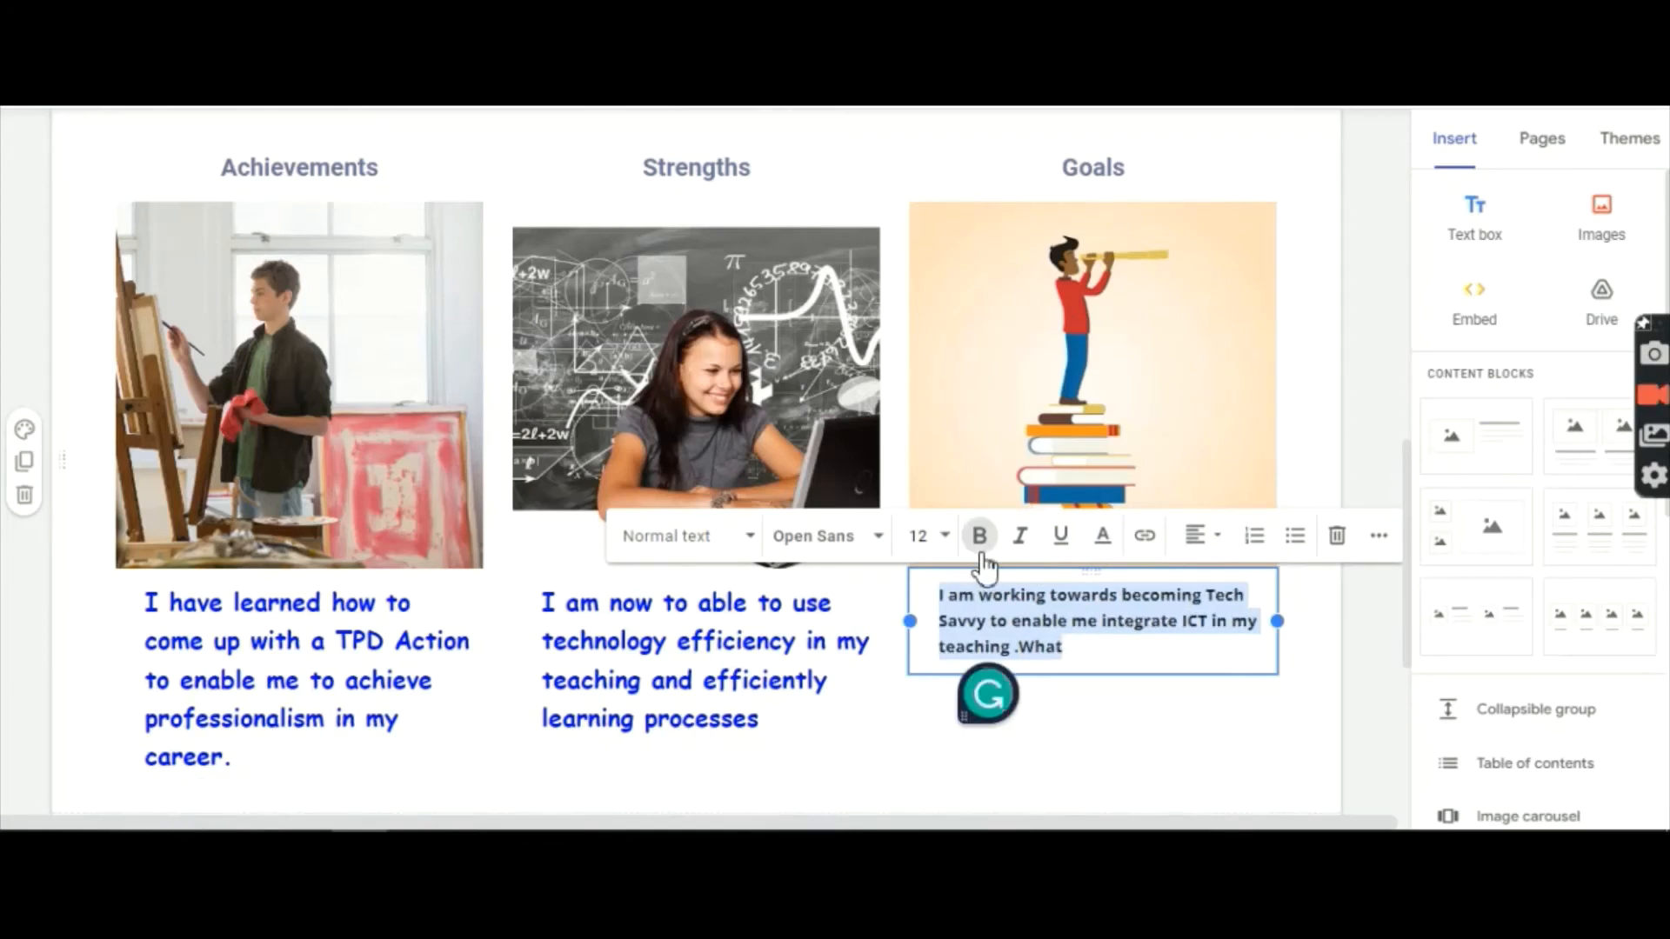
click(938, 541)
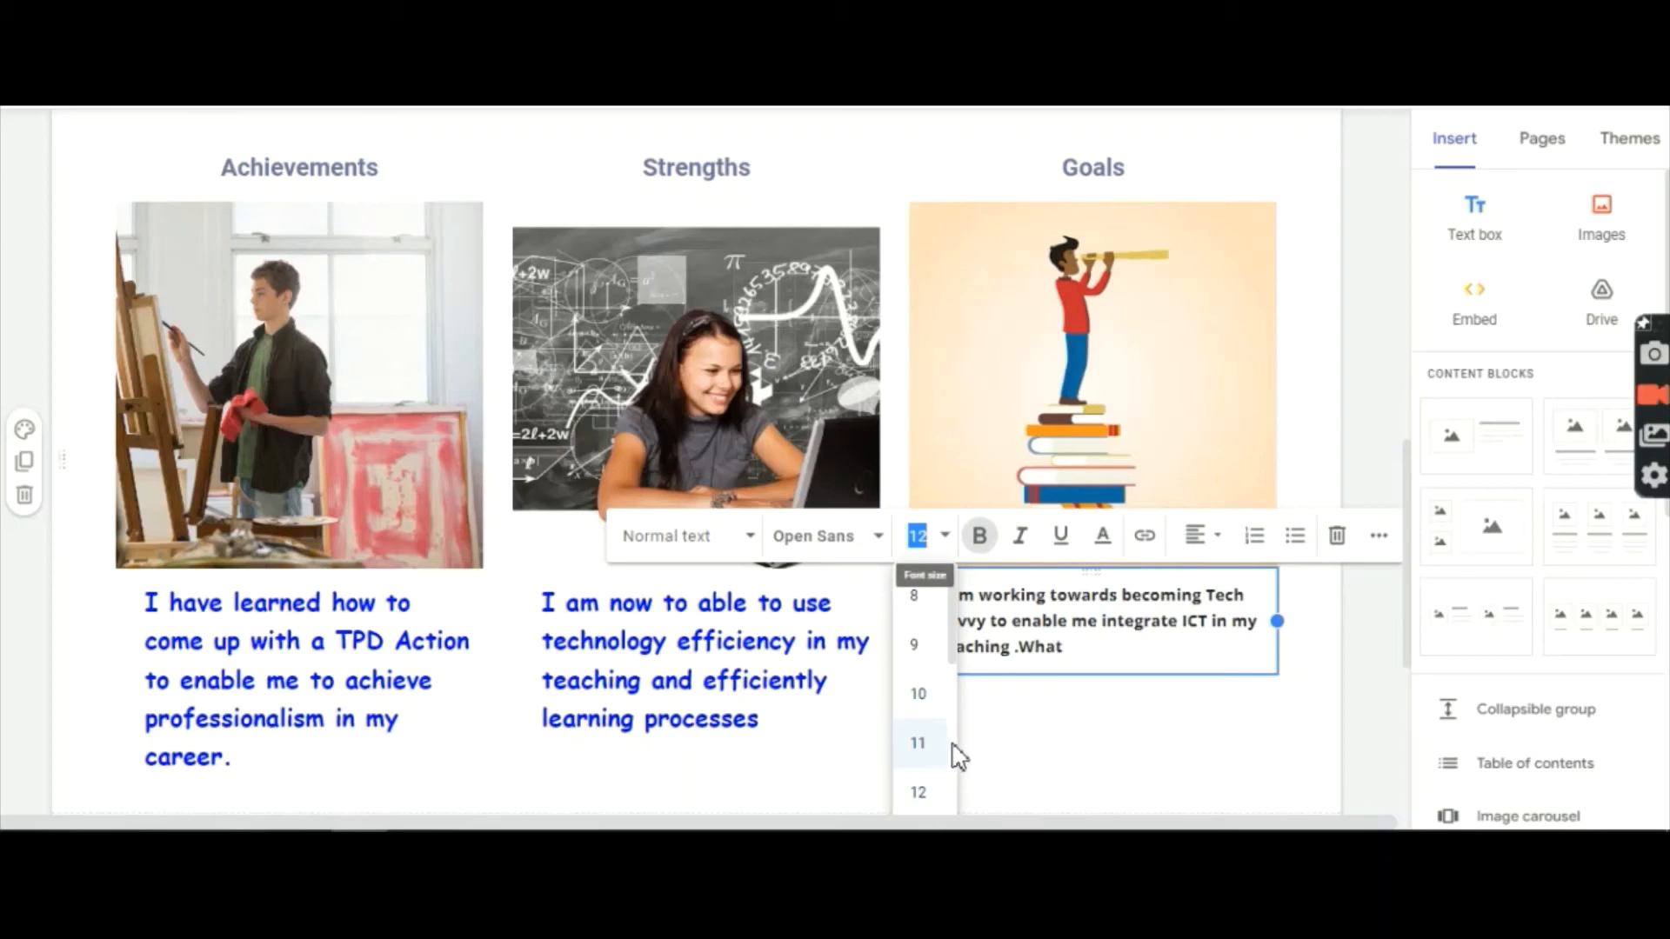
scroll(953, 757, down, 3)
click(920, 659)
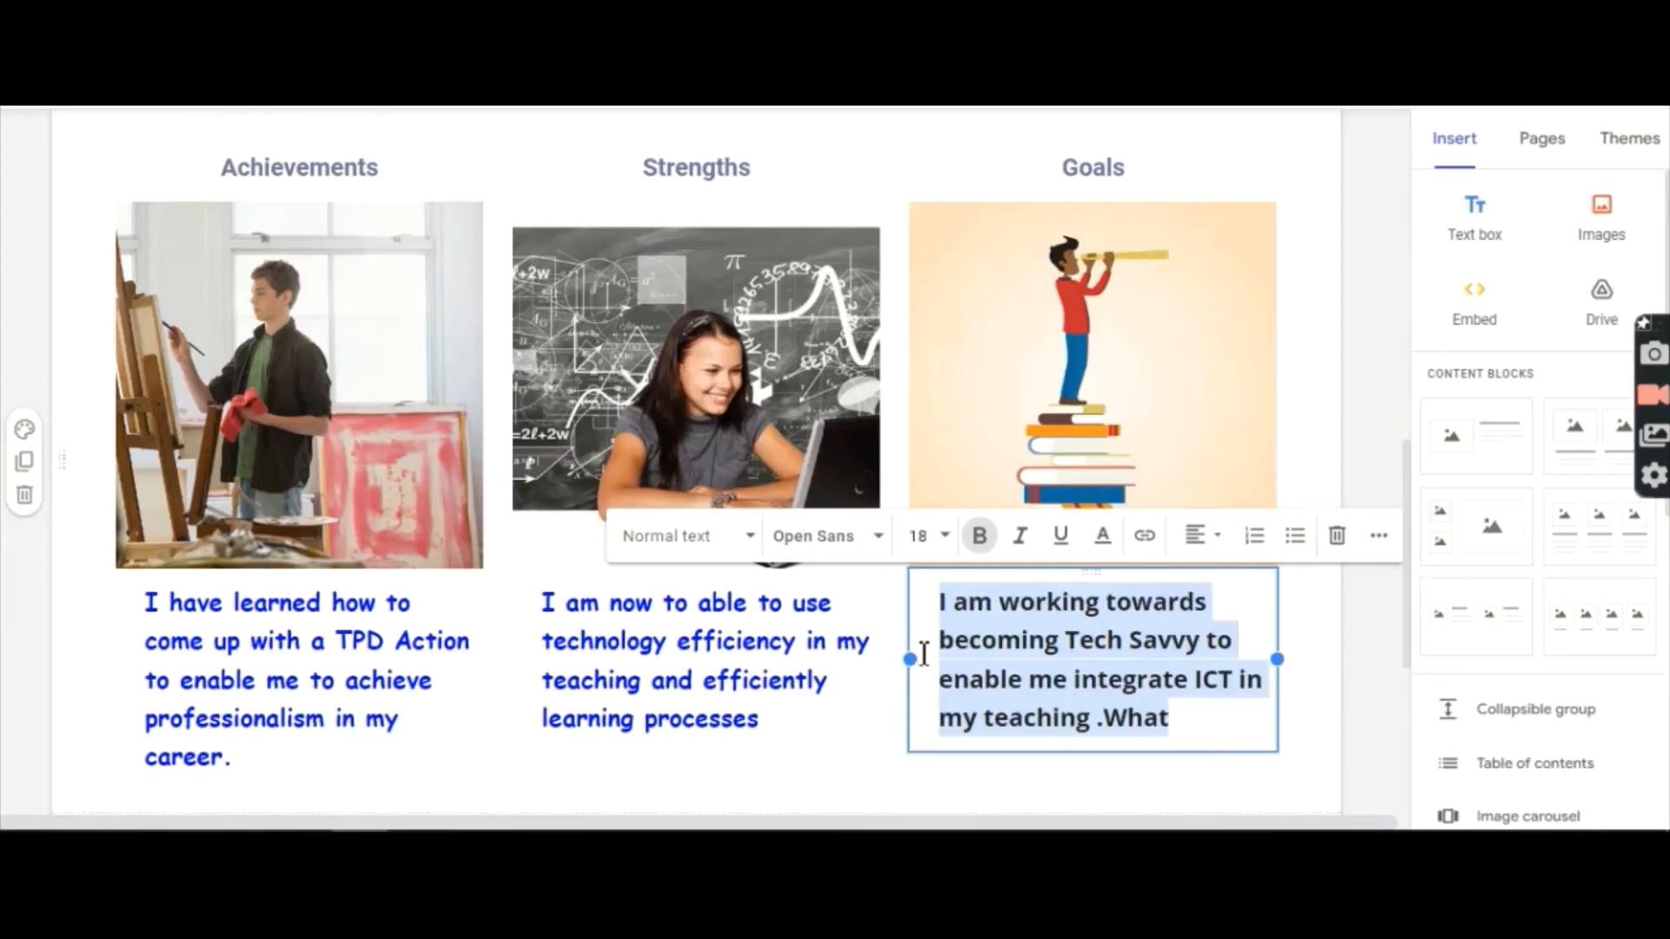
click(1103, 537)
click(1215, 269)
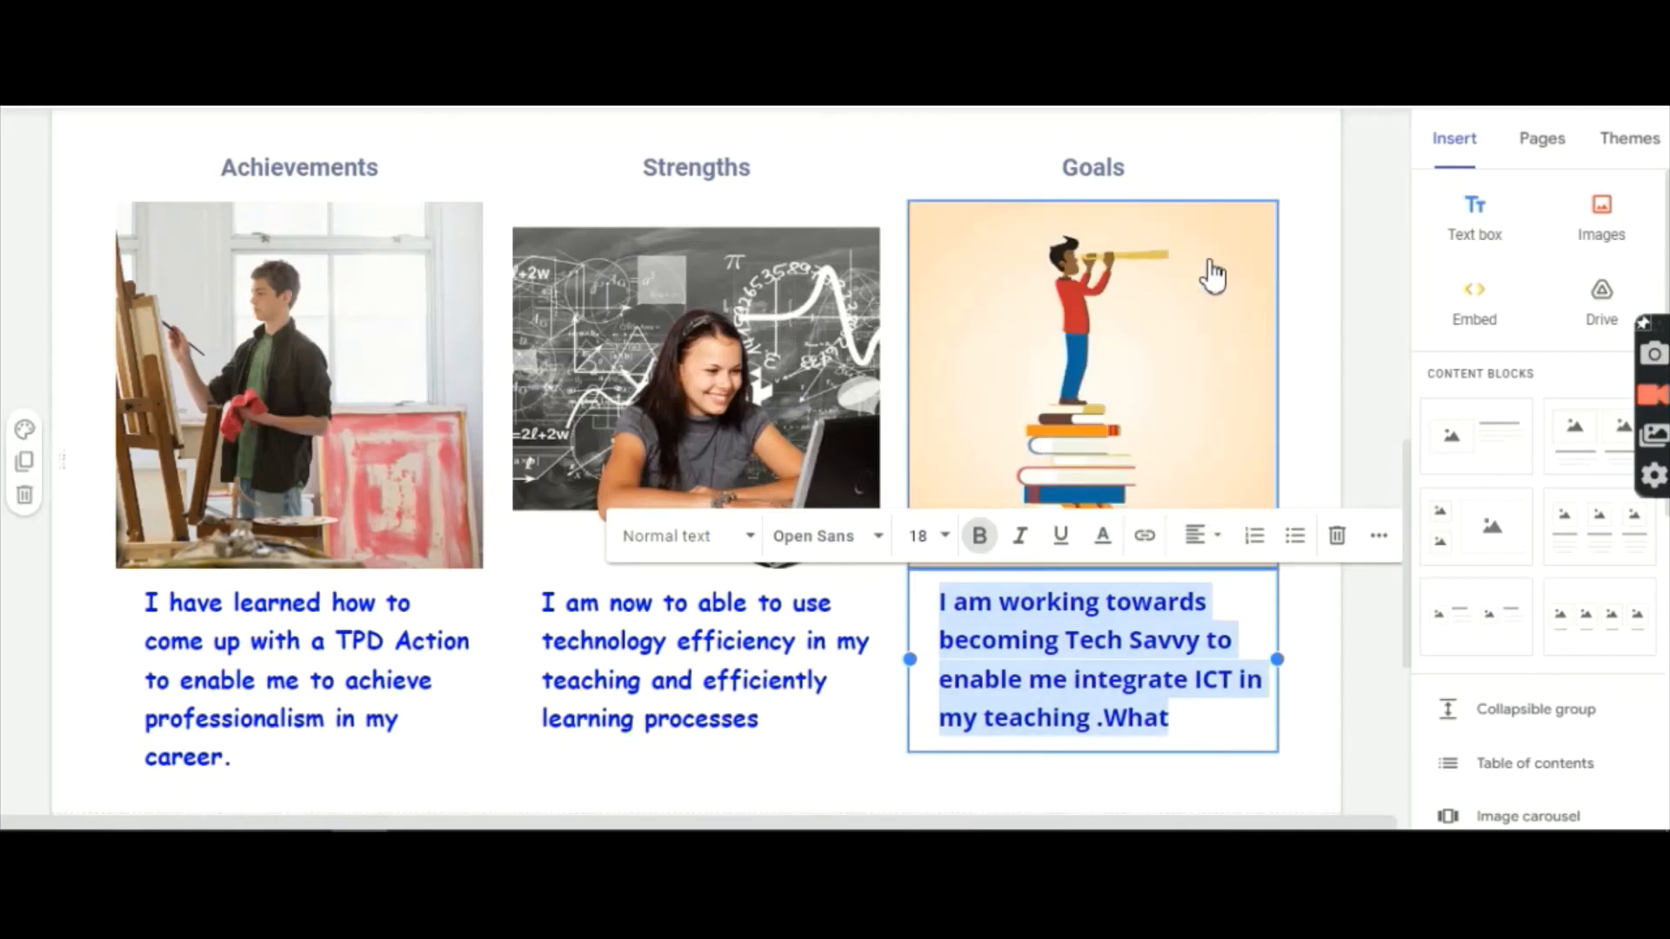
click(1216, 778)
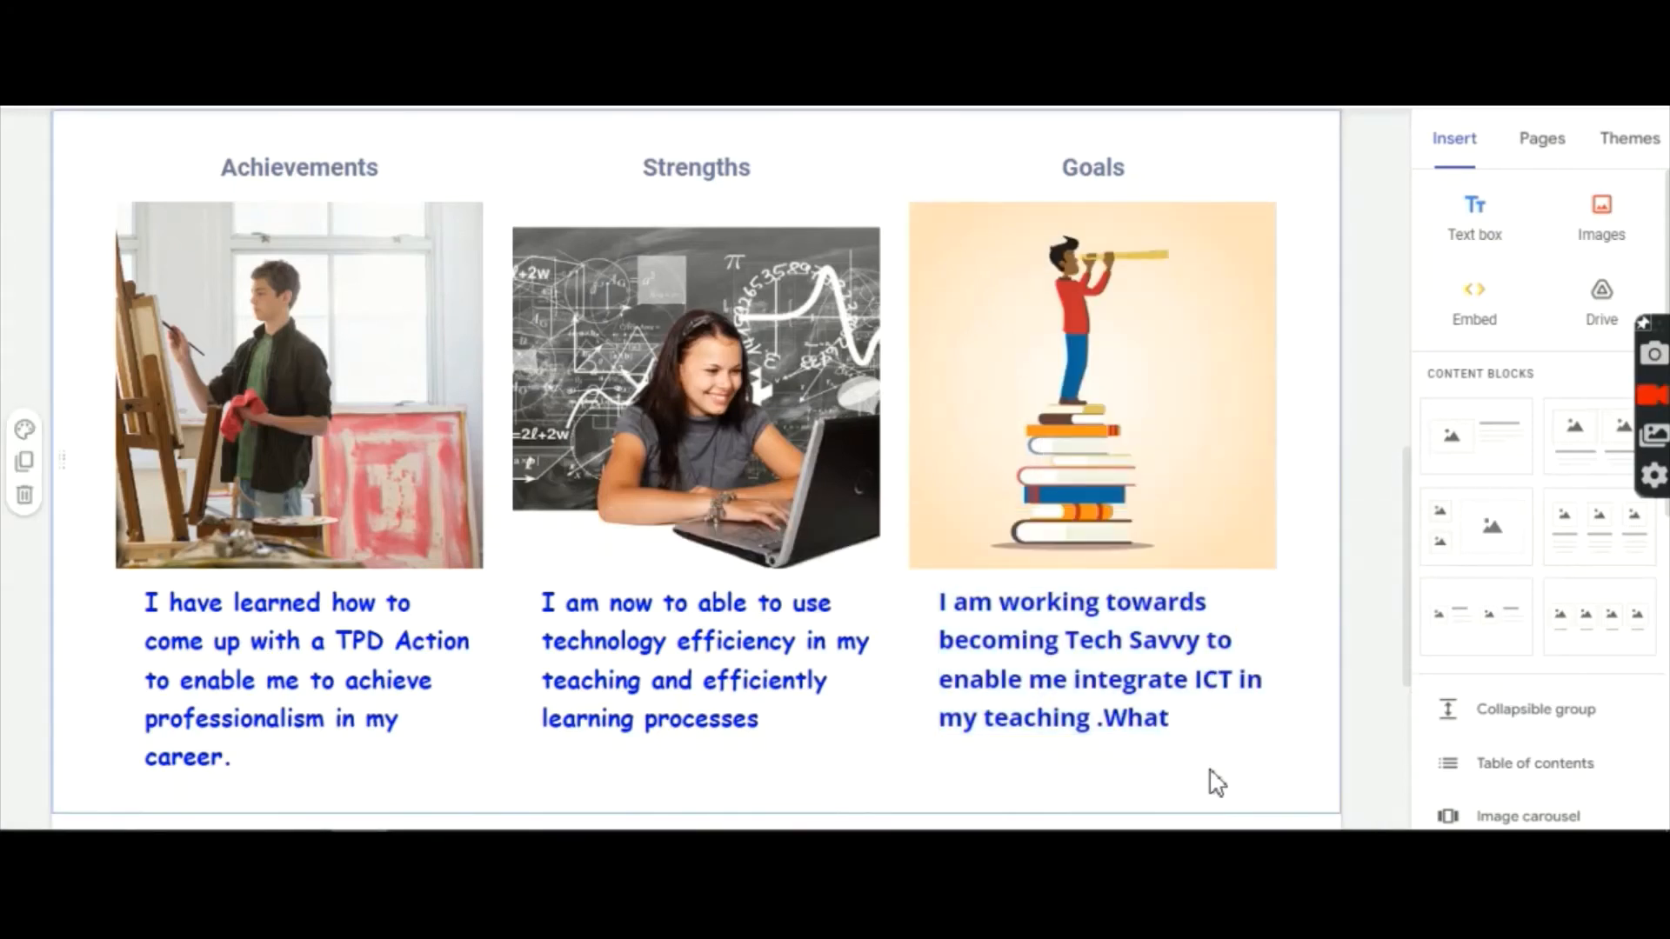
Step: Delete the unfinished 'What', hyphenate 'Tech-Savvy', and insert 'to' before 'integrate'
click(1200, 723)
key(BackSpace)
key(BackSpace)
key(BackSpace)
key(BackSpace)
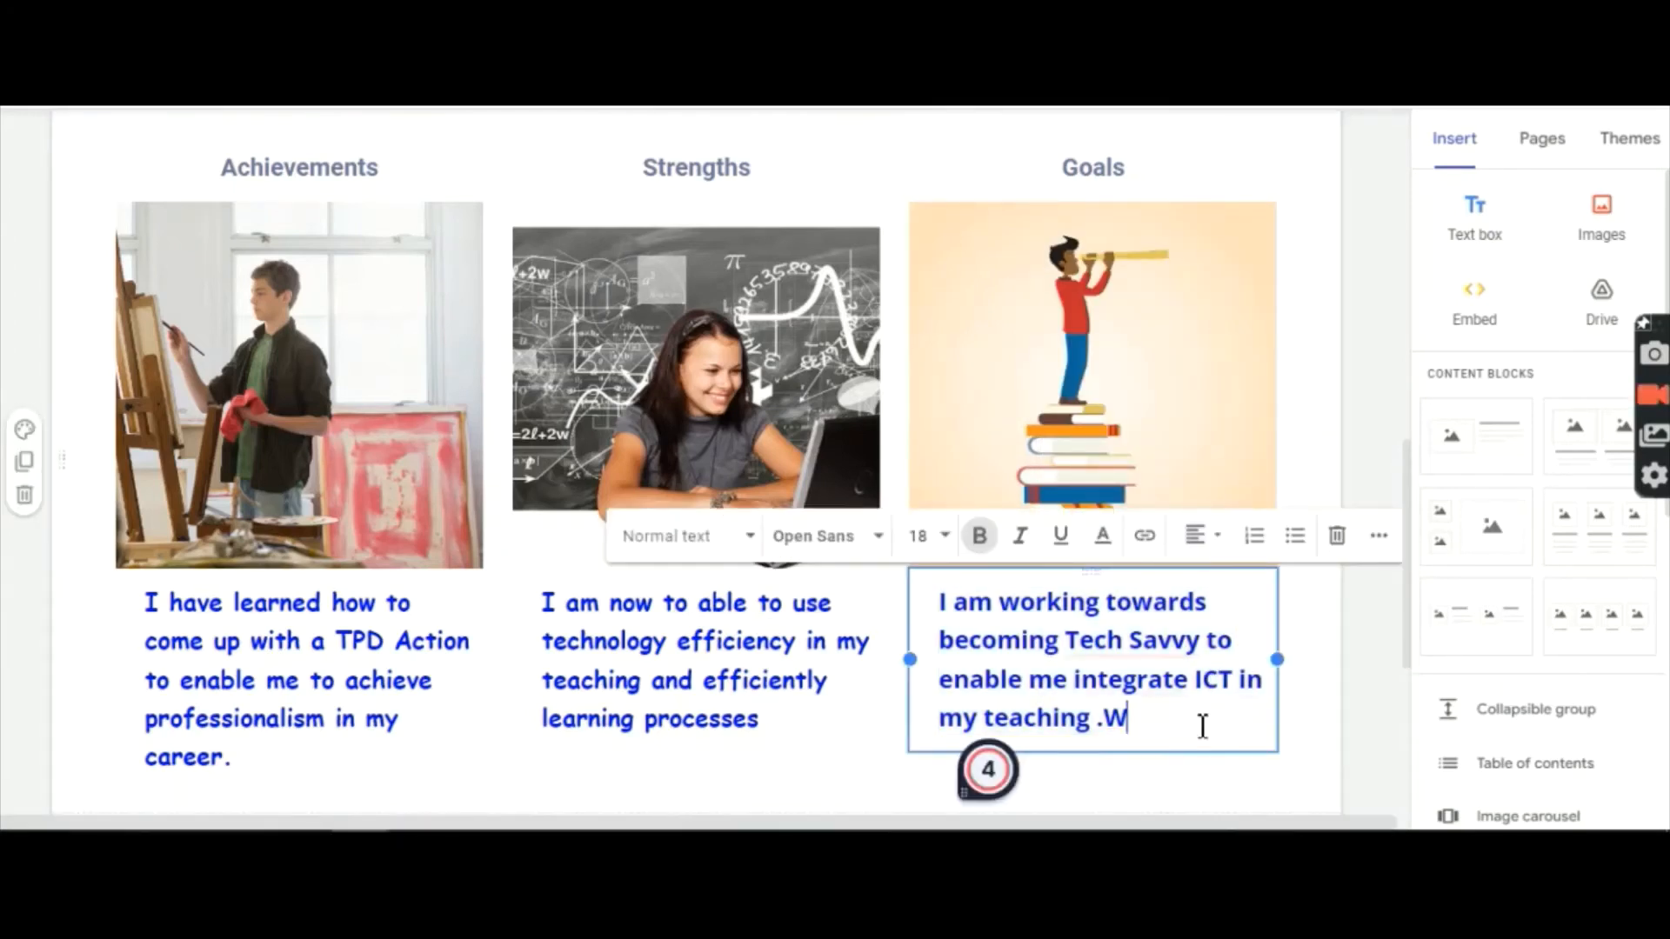
mouse_move(1153, 642)
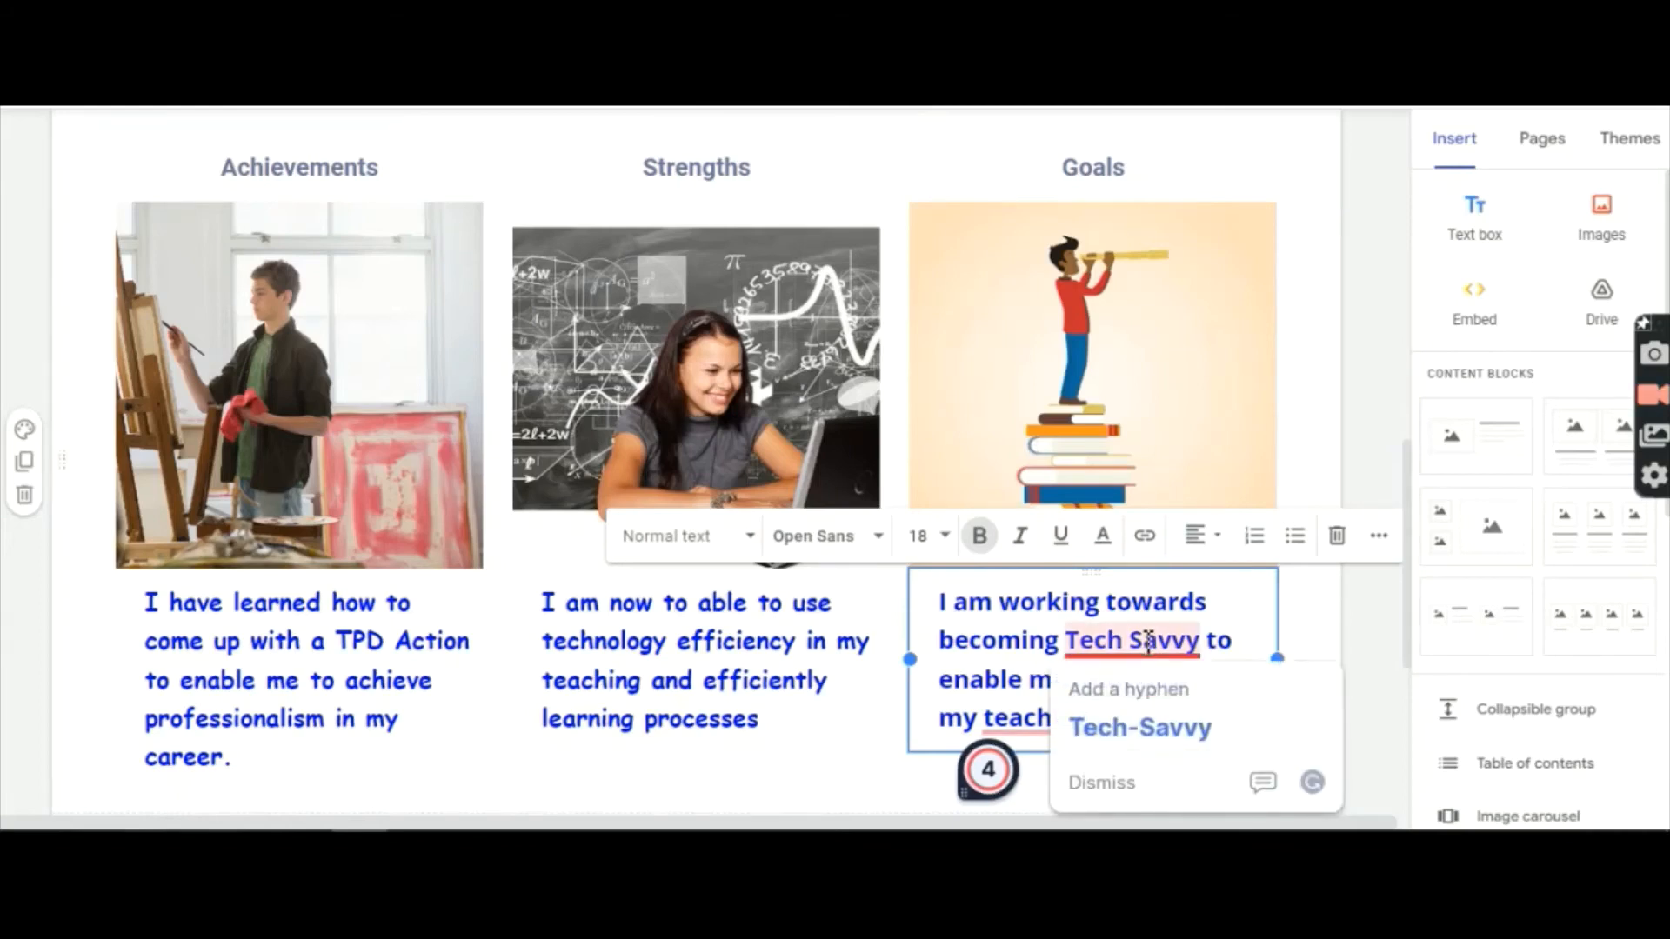
click(1161, 729)
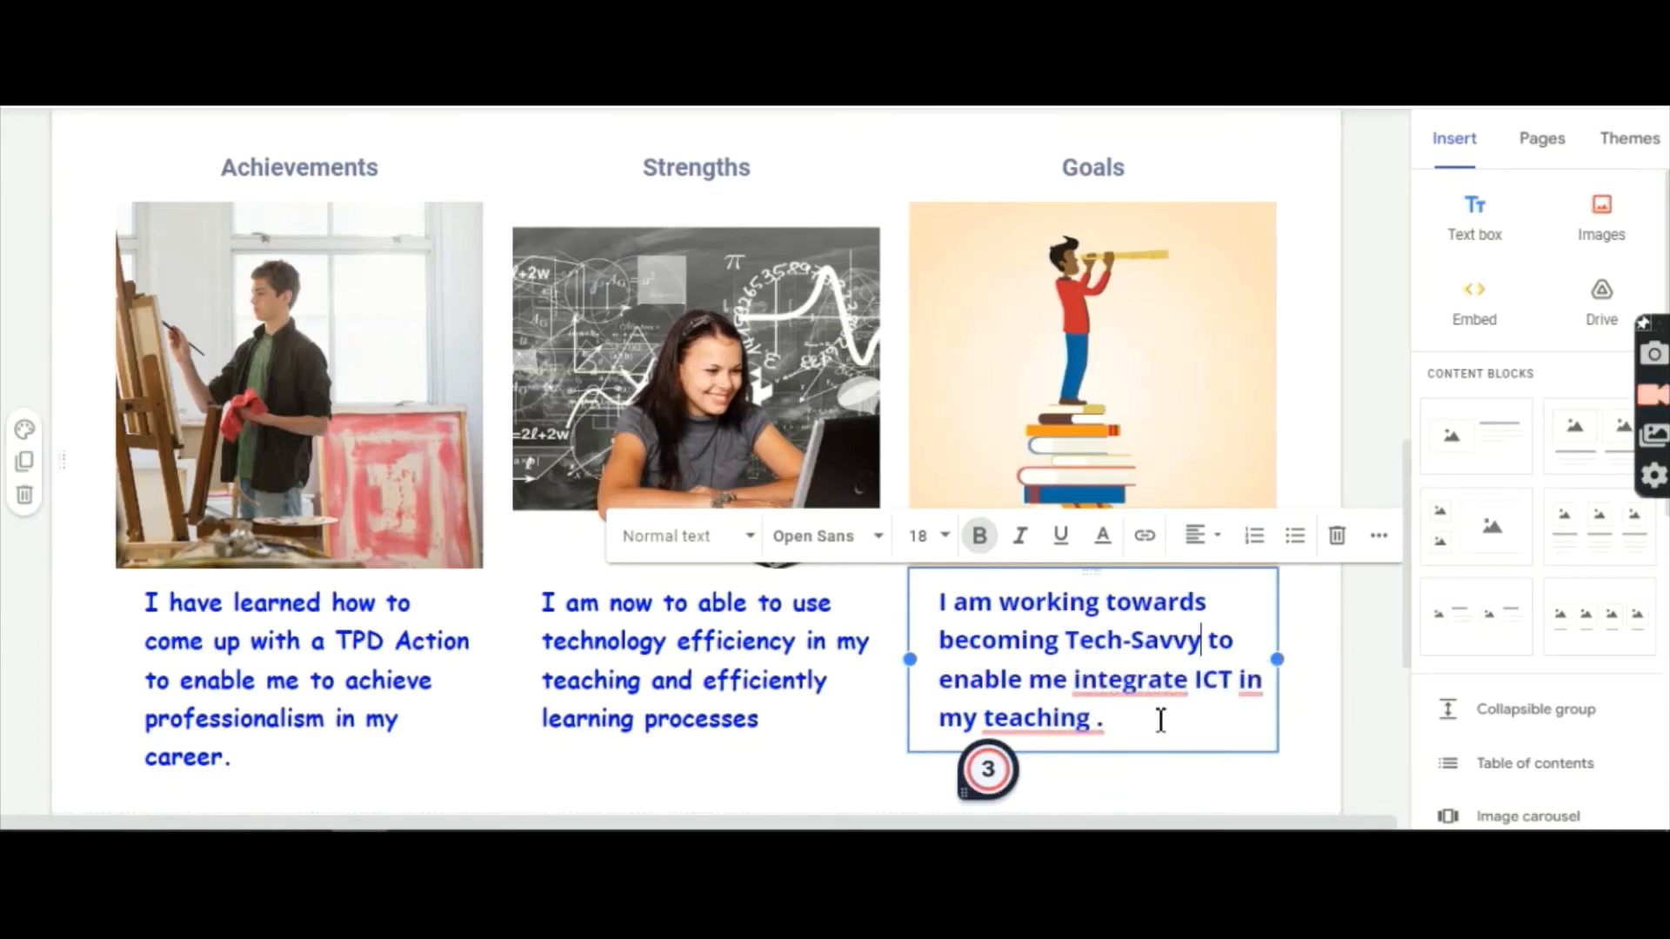
mouse_move(1140, 690)
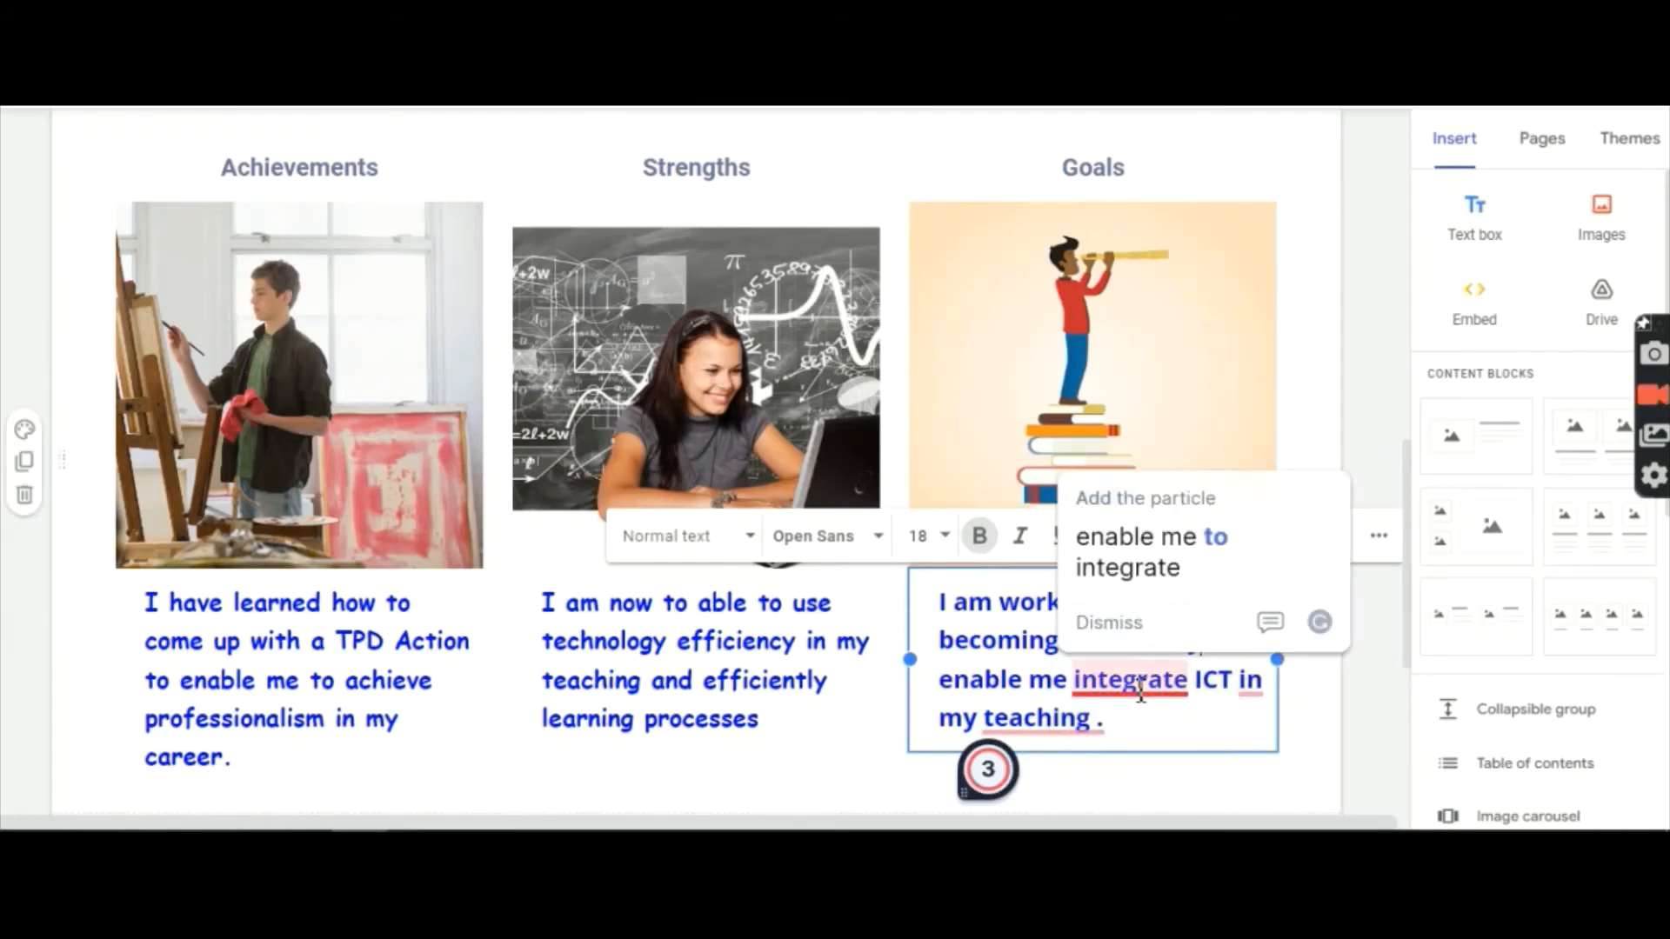
click(1122, 551)
Step: Fix the ending to 'integrate into my teaching.', removing the stray 'I', duplicate 'in' and extra space
mouse_move(1254, 692)
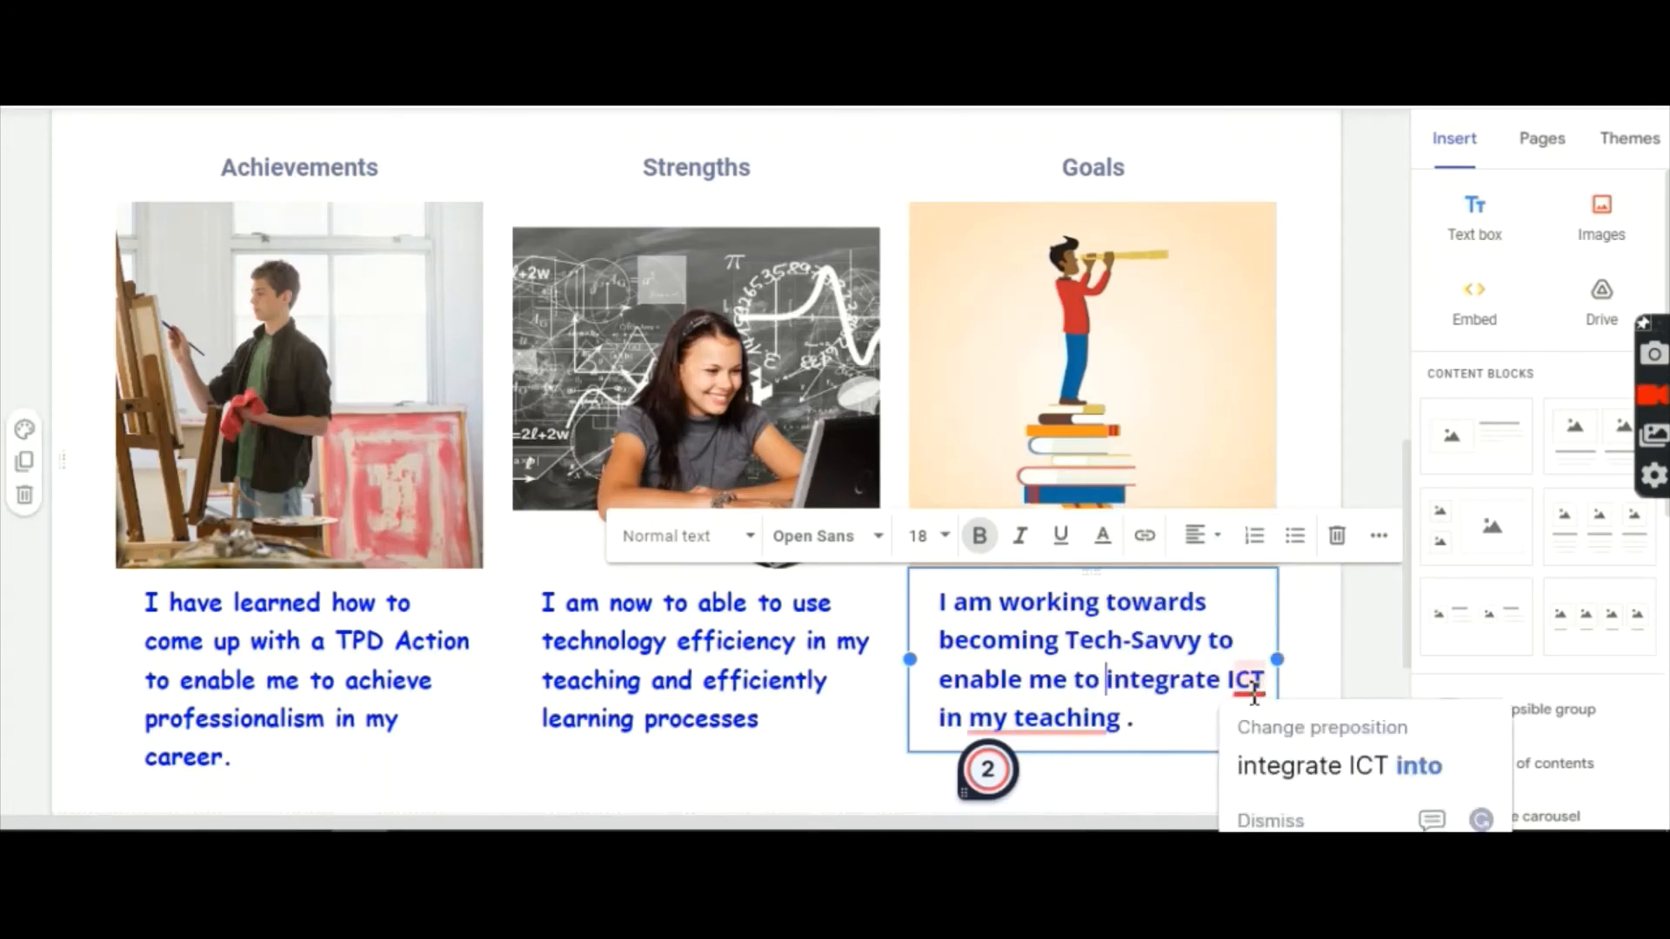
click(1270, 769)
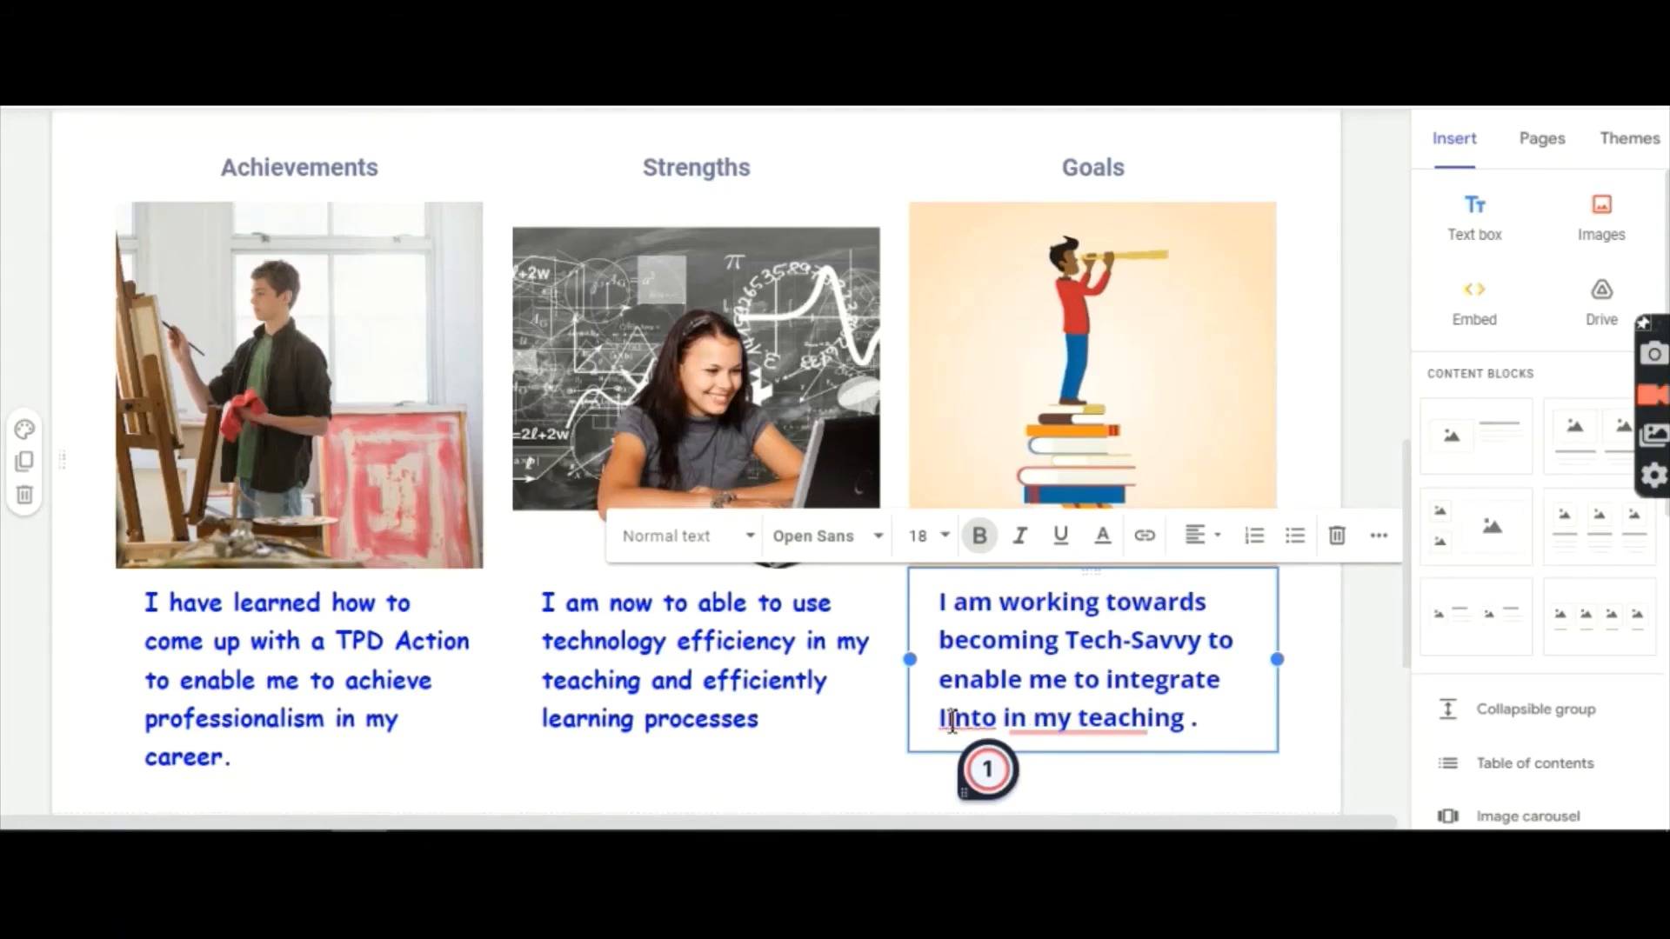
key(BackSpace)
mouse_move(1116, 735)
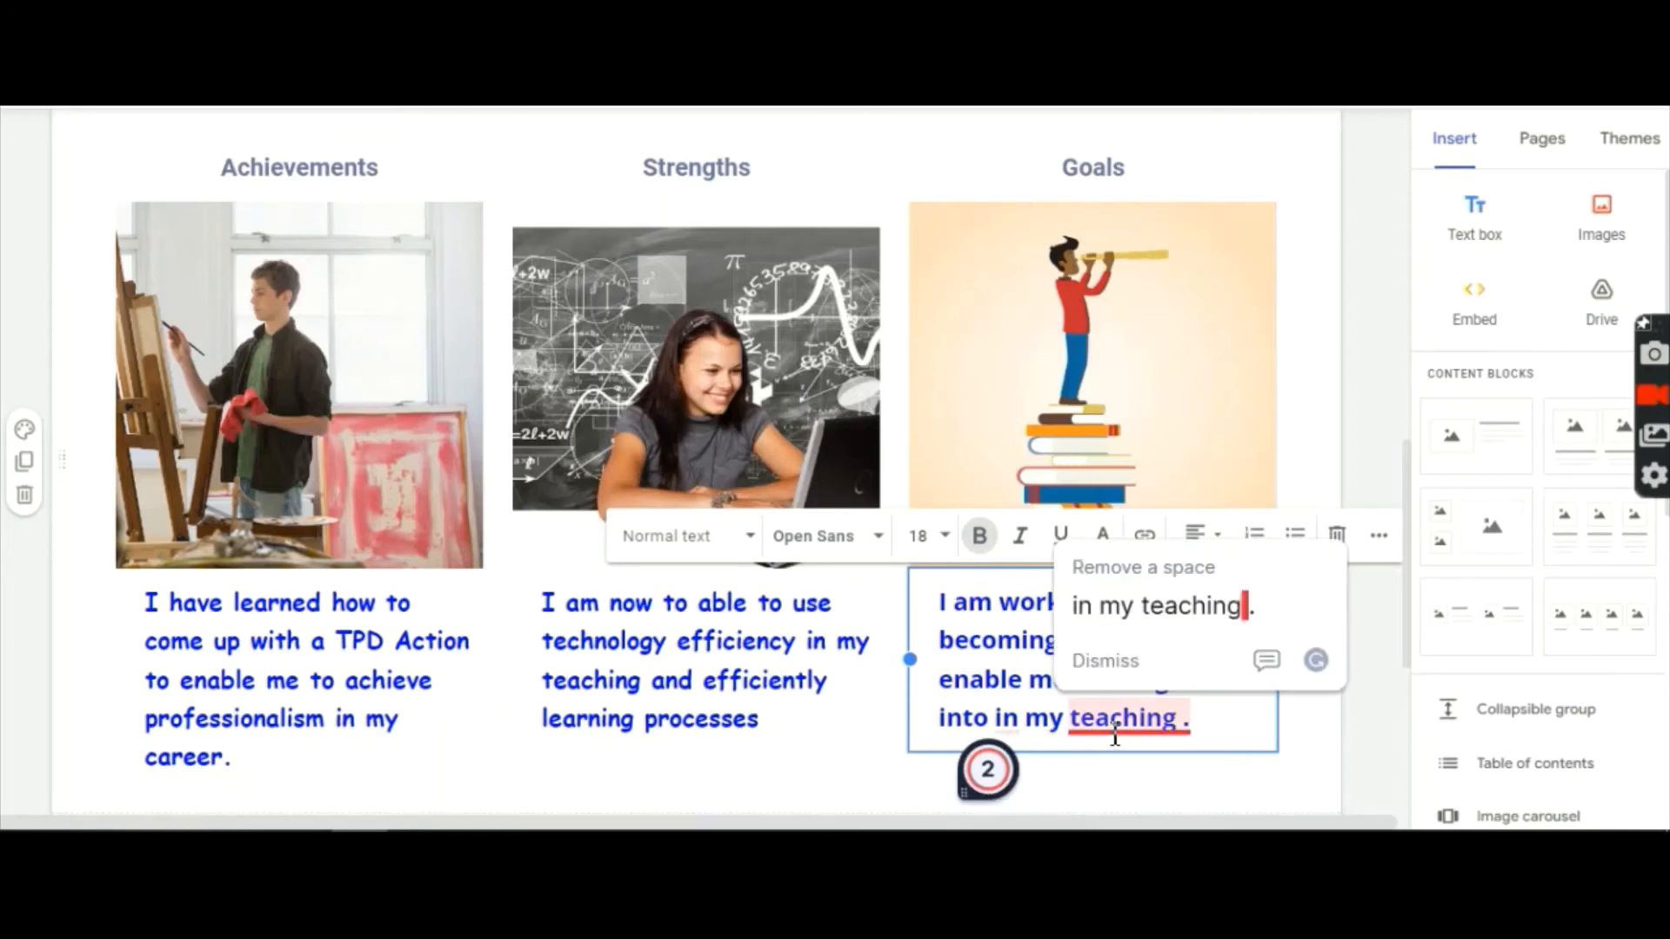
click(1121, 628)
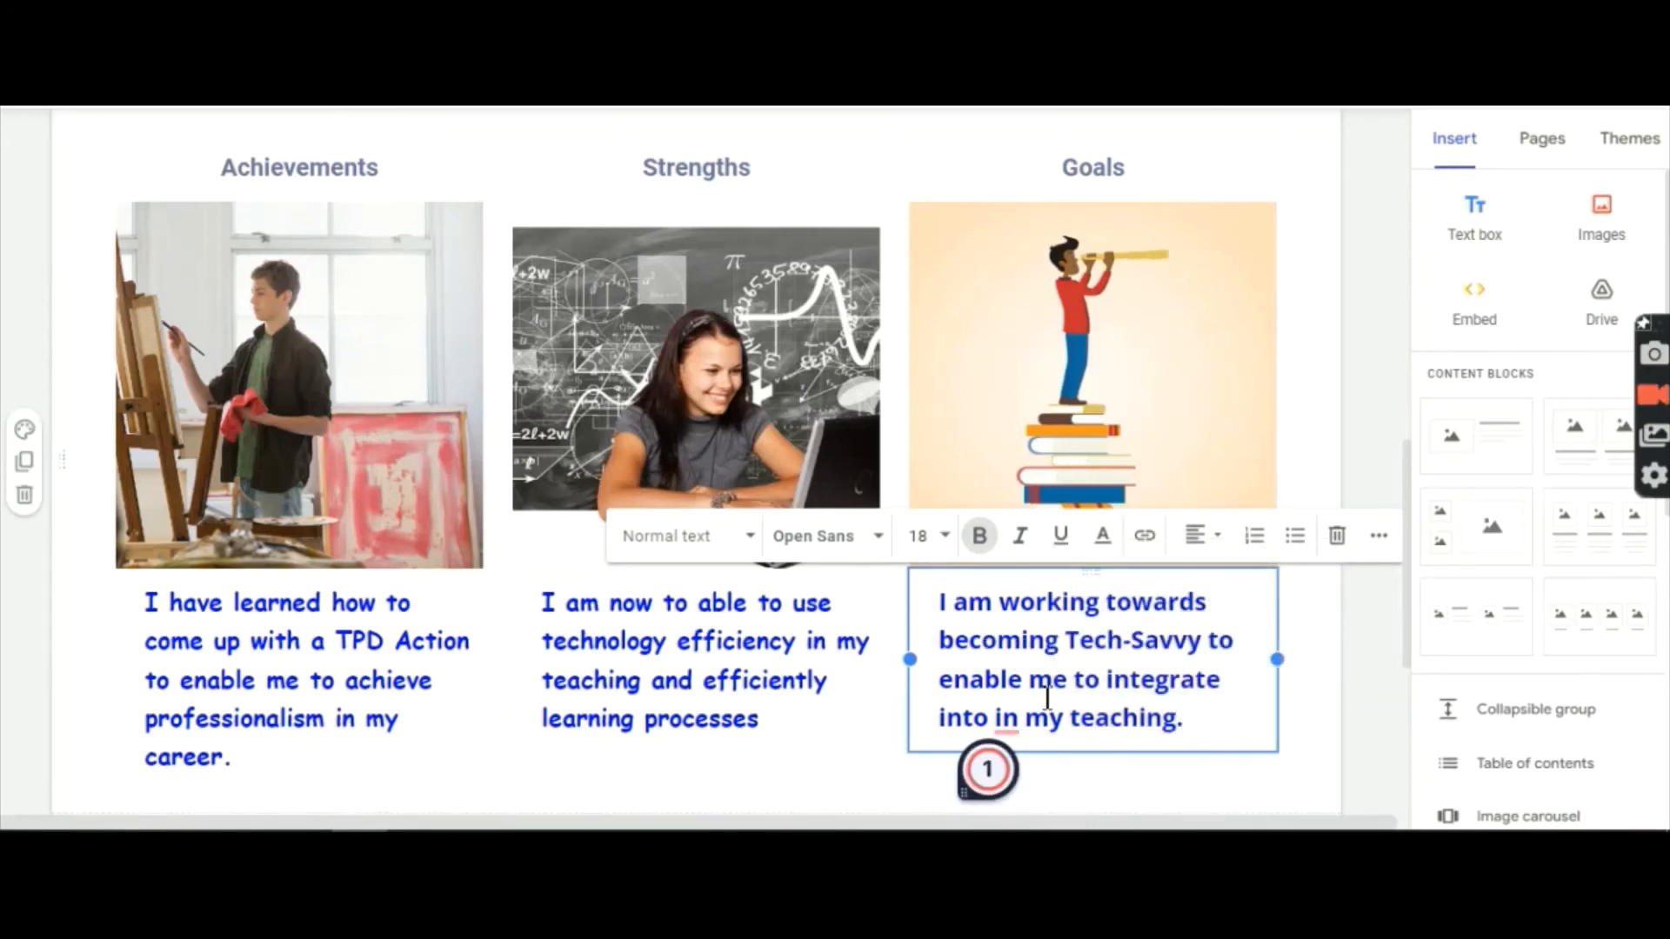
mouse_move(1005, 722)
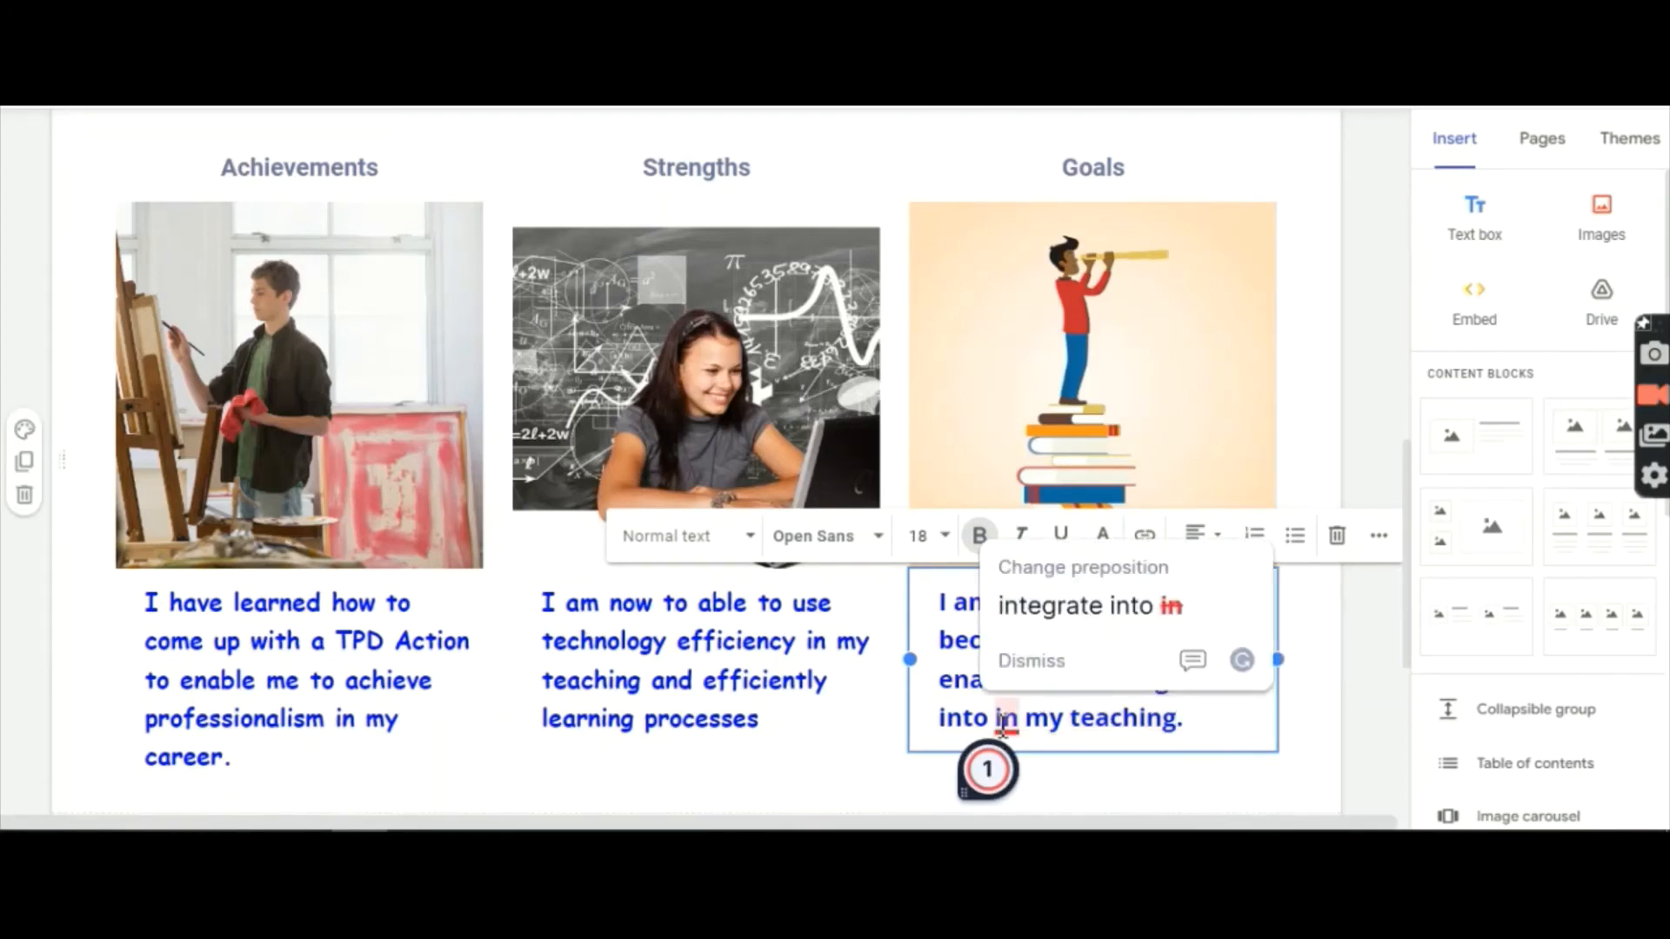
click(1053, 613)
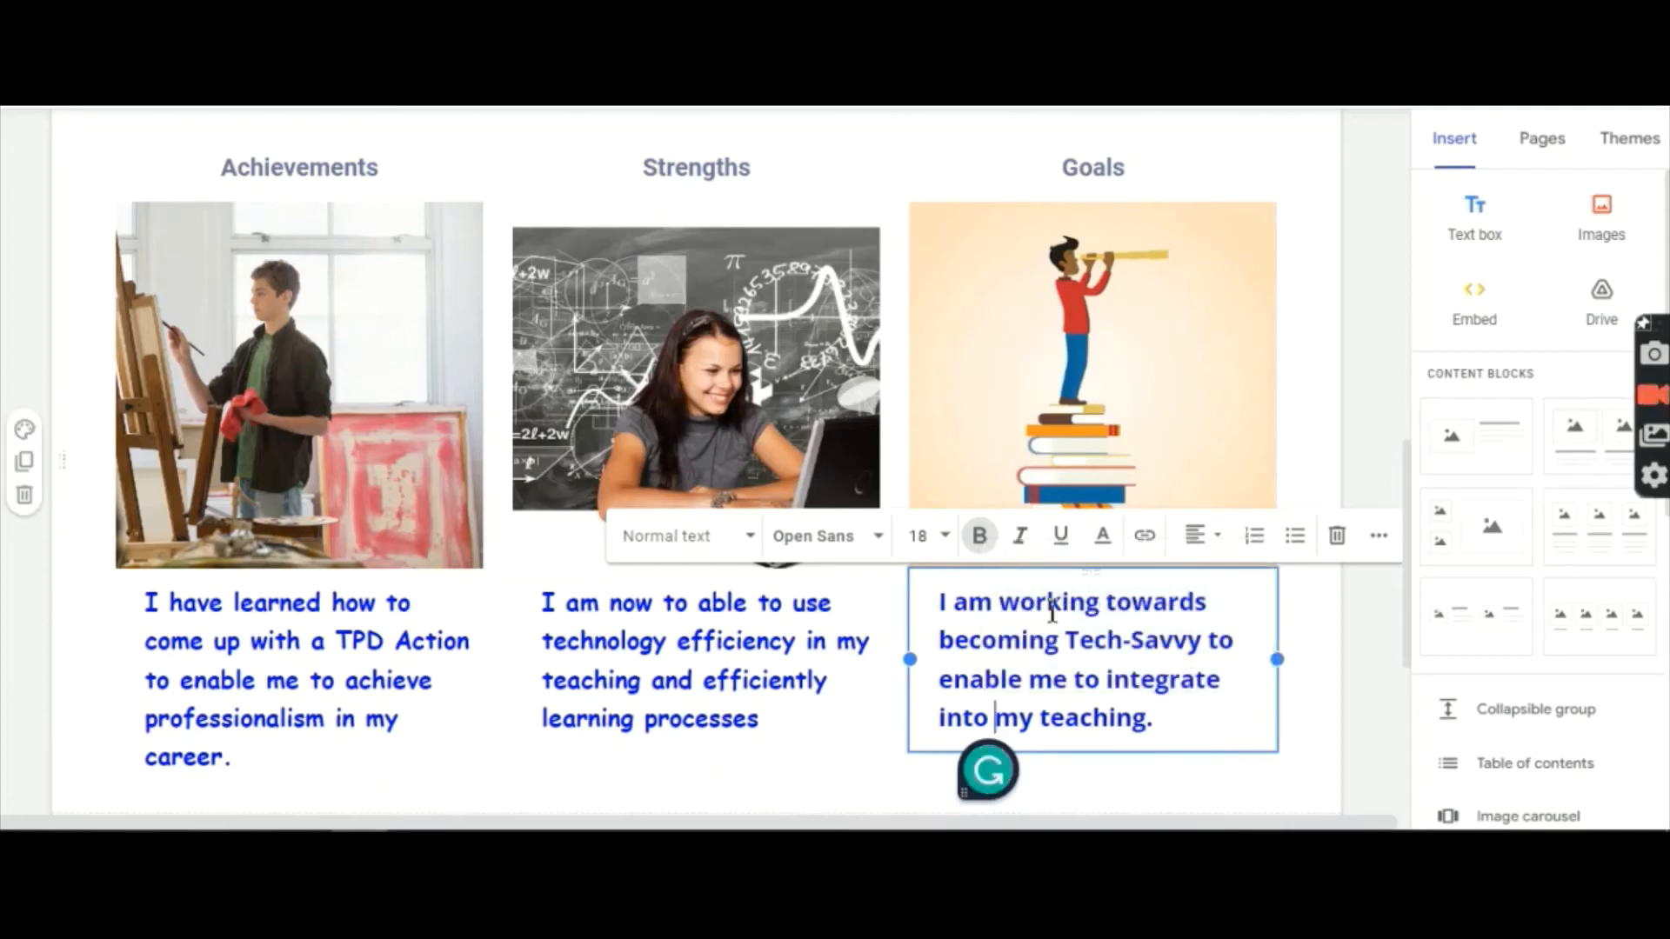
click(1326, 753)
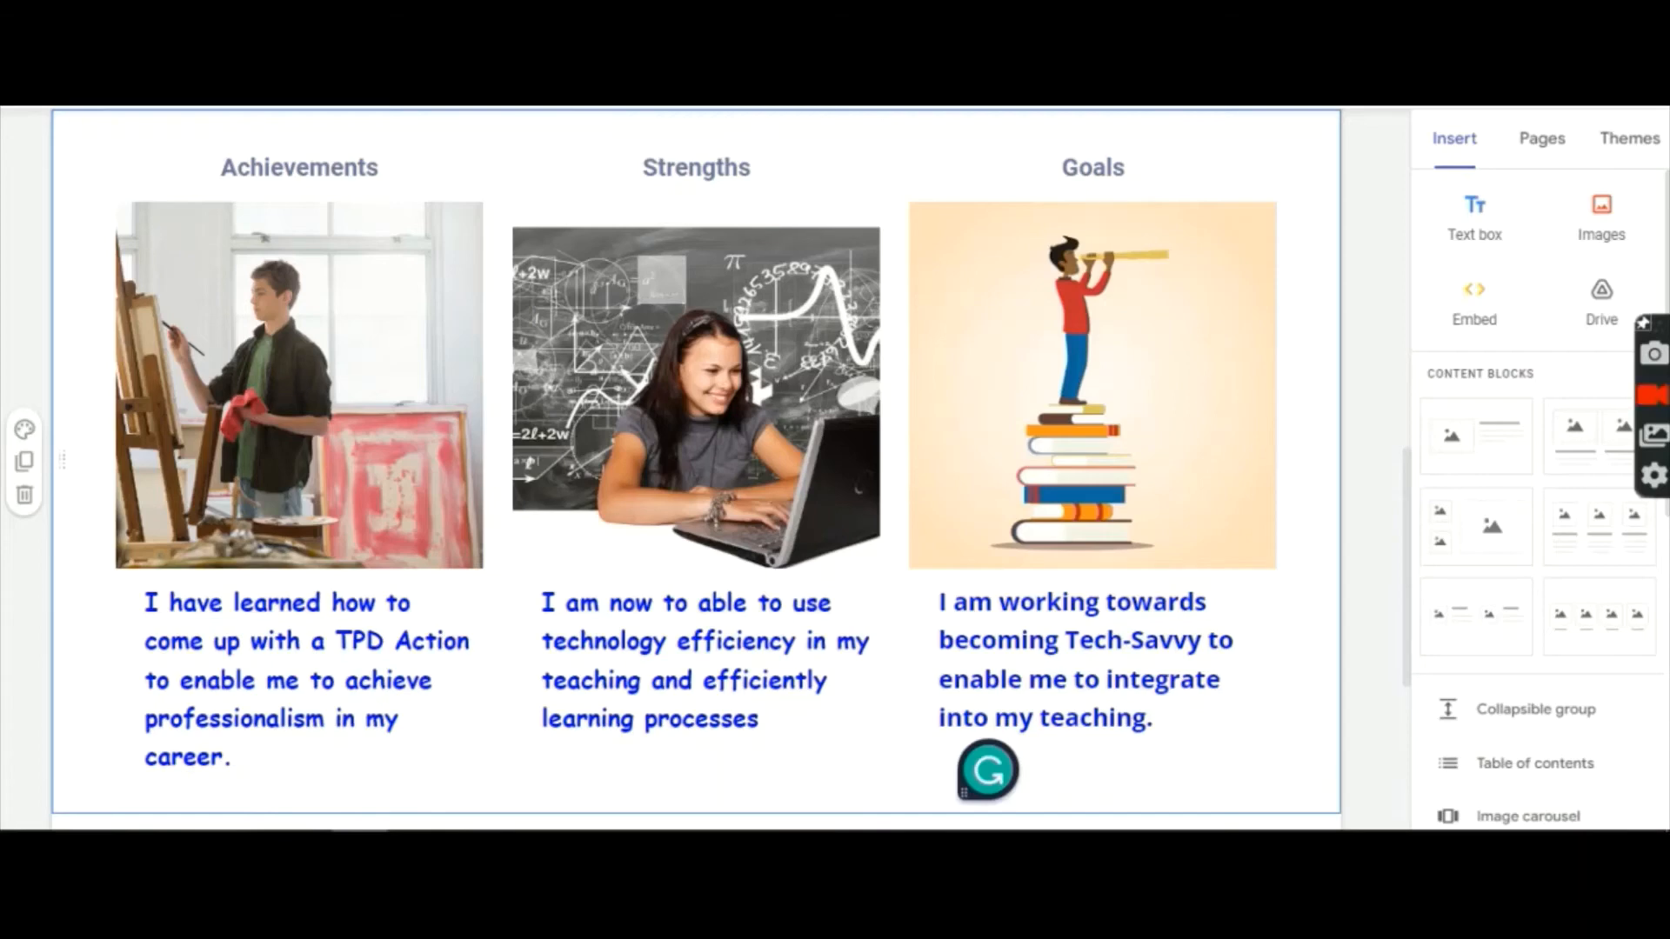
Step: Select the blue Teaching Philosophy paragraph in the About Me box and make it bold
scroll(1316, 762, up, 7)
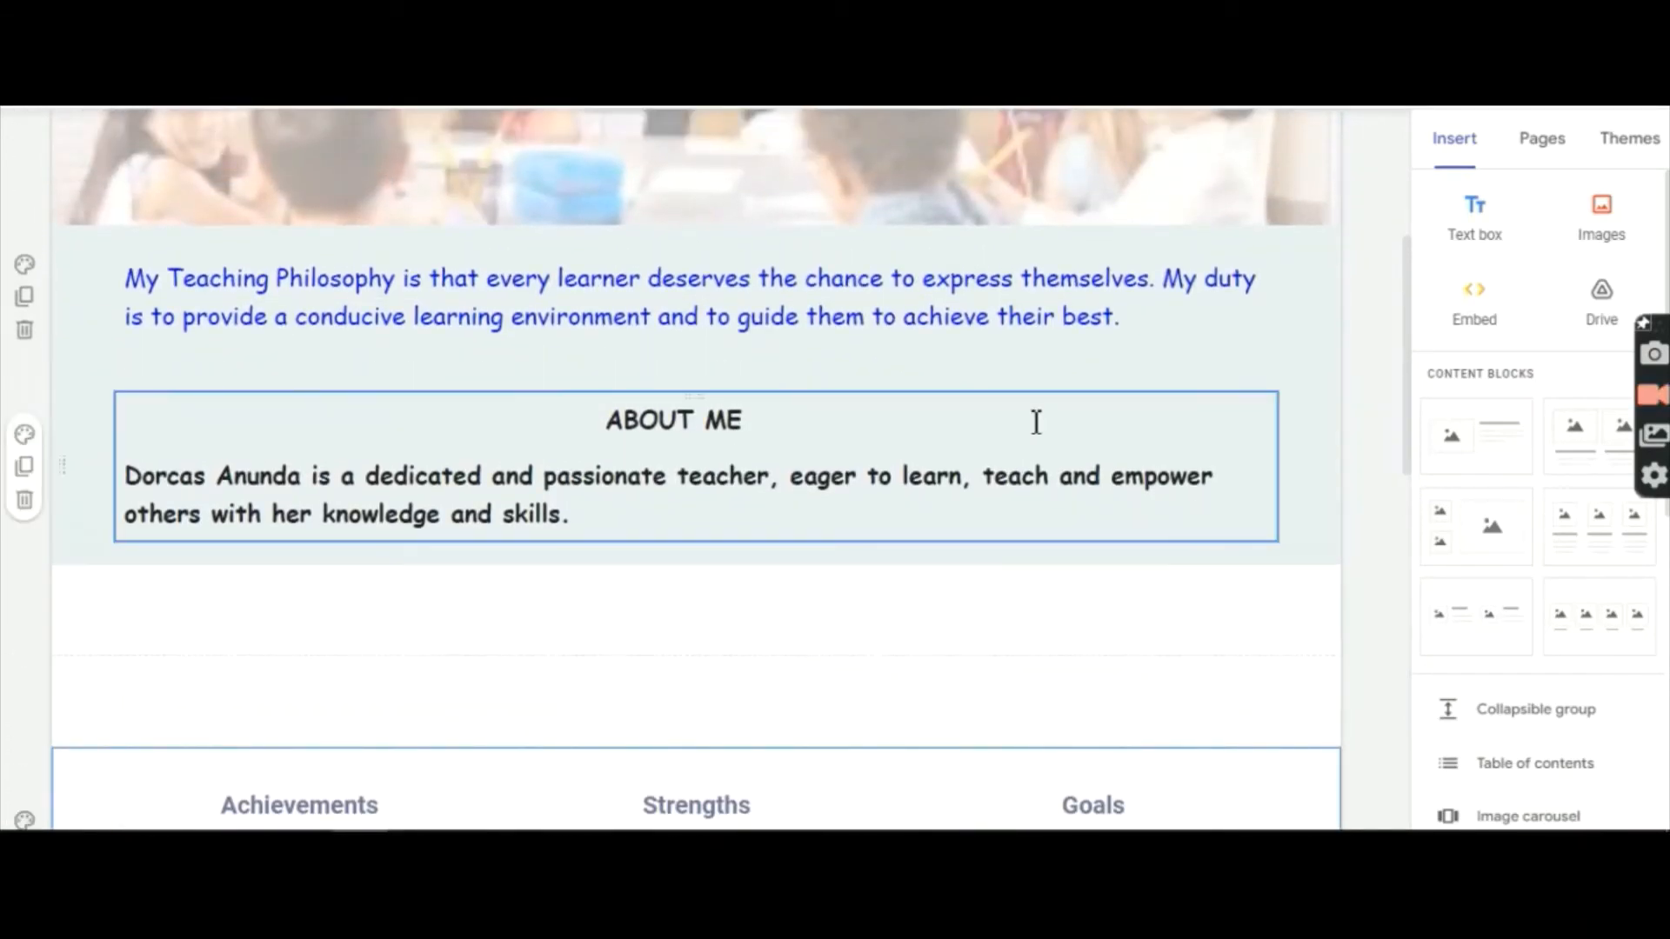
click(844, 470)
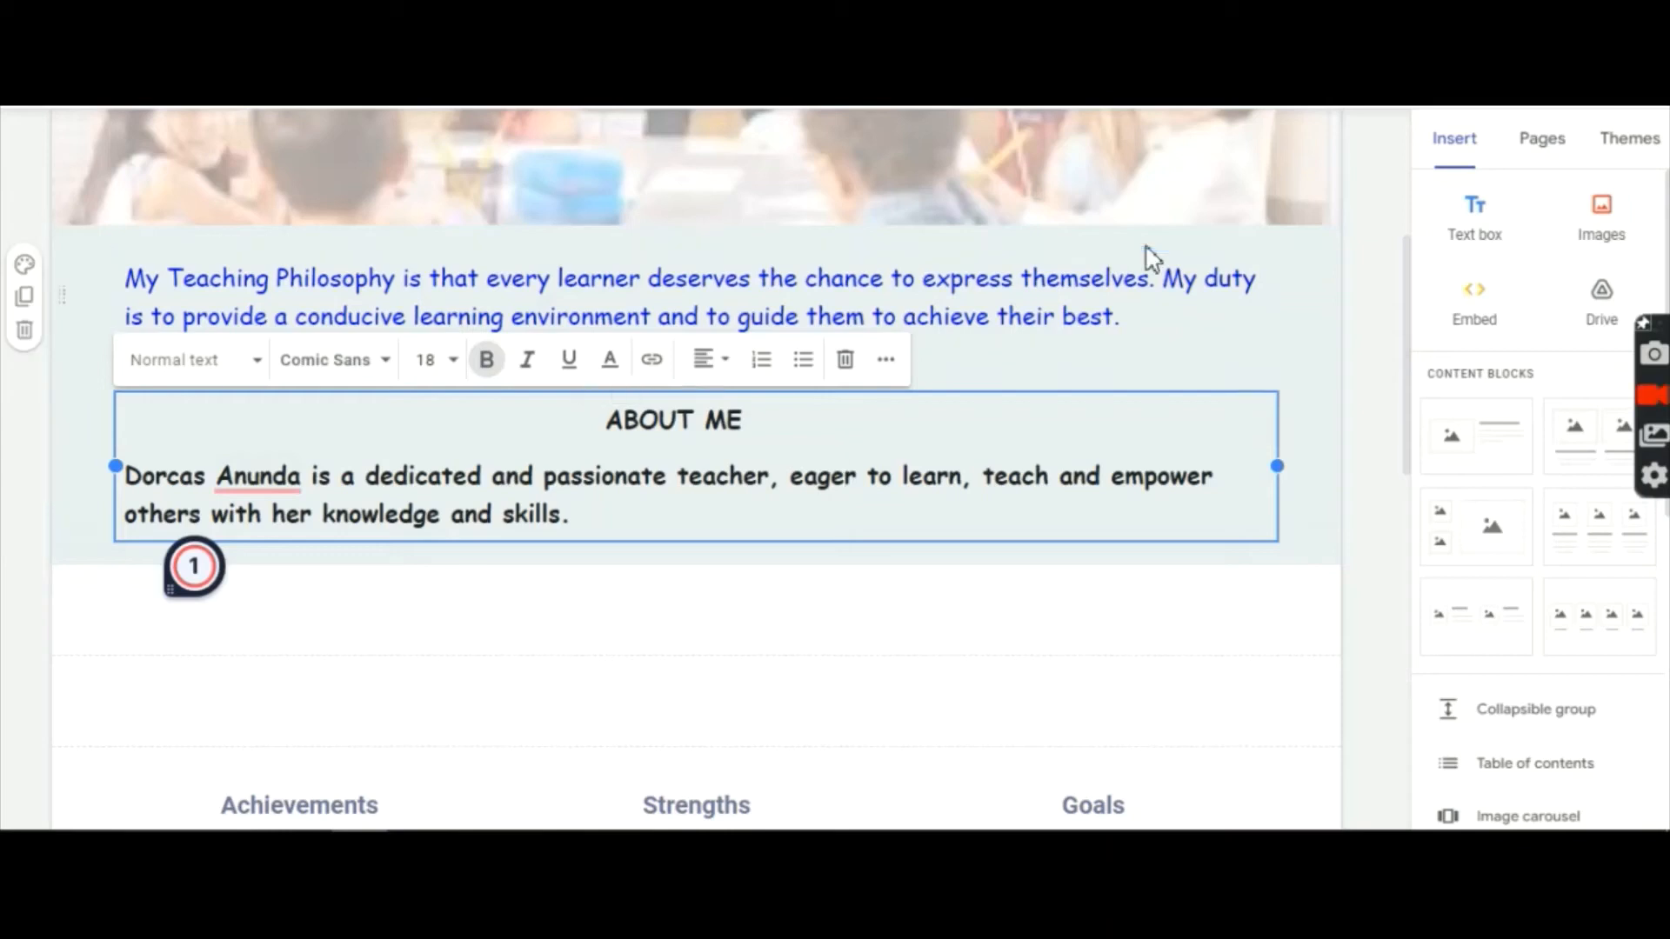
click(1137, 314)
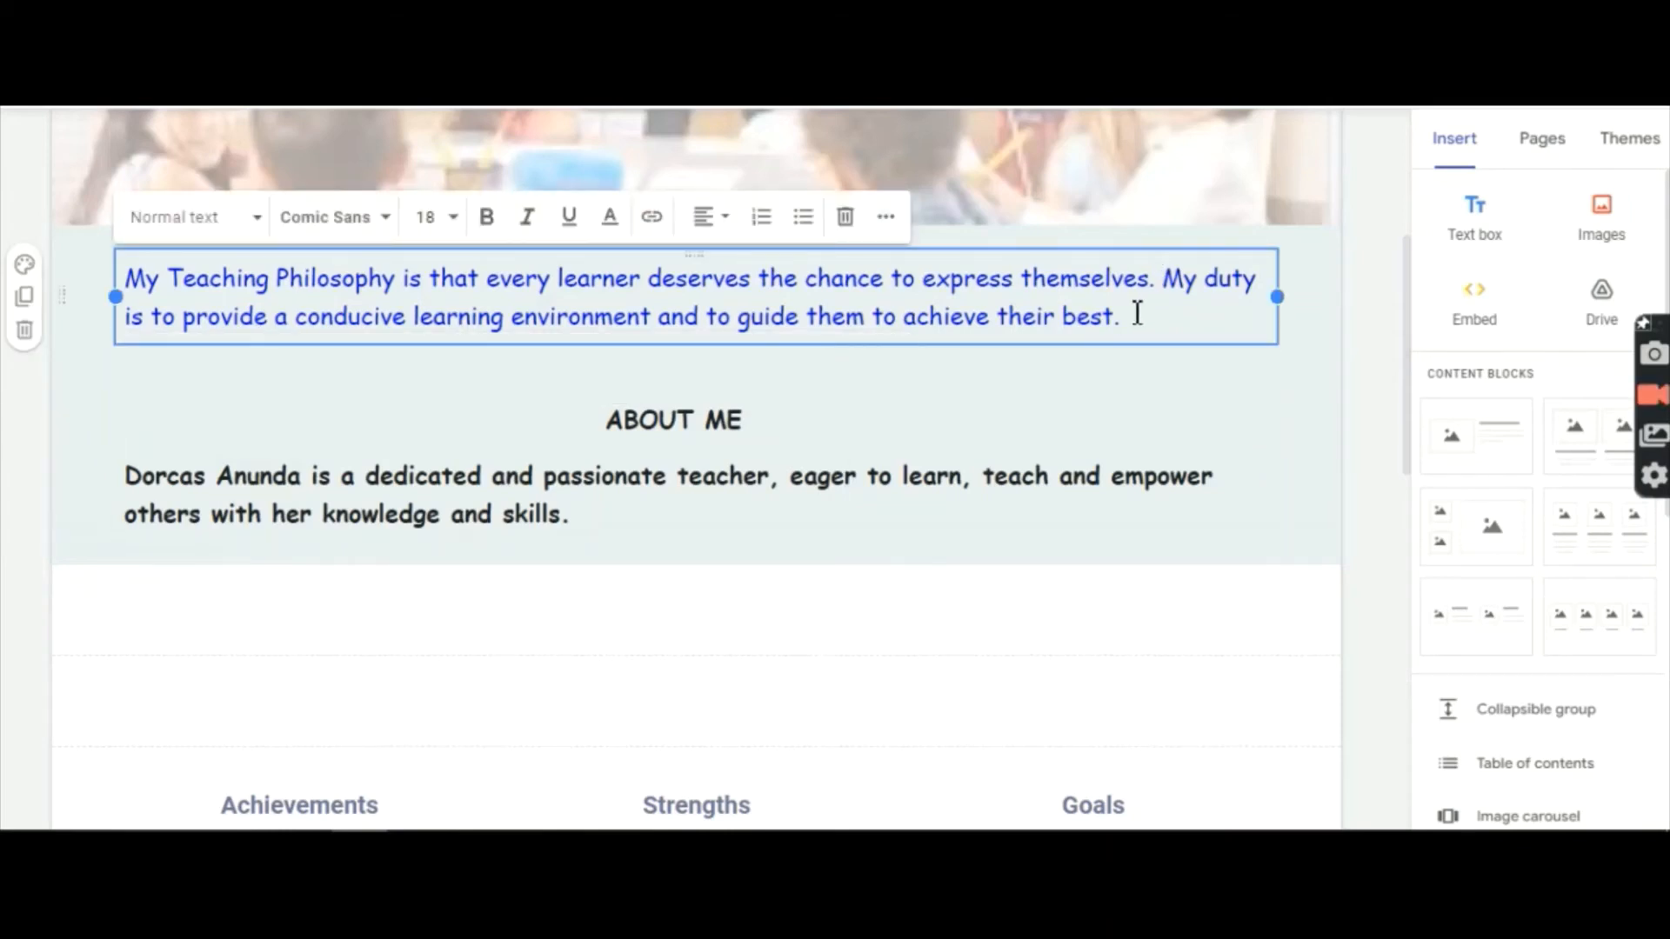
drag(1137, 313, 127, 275)
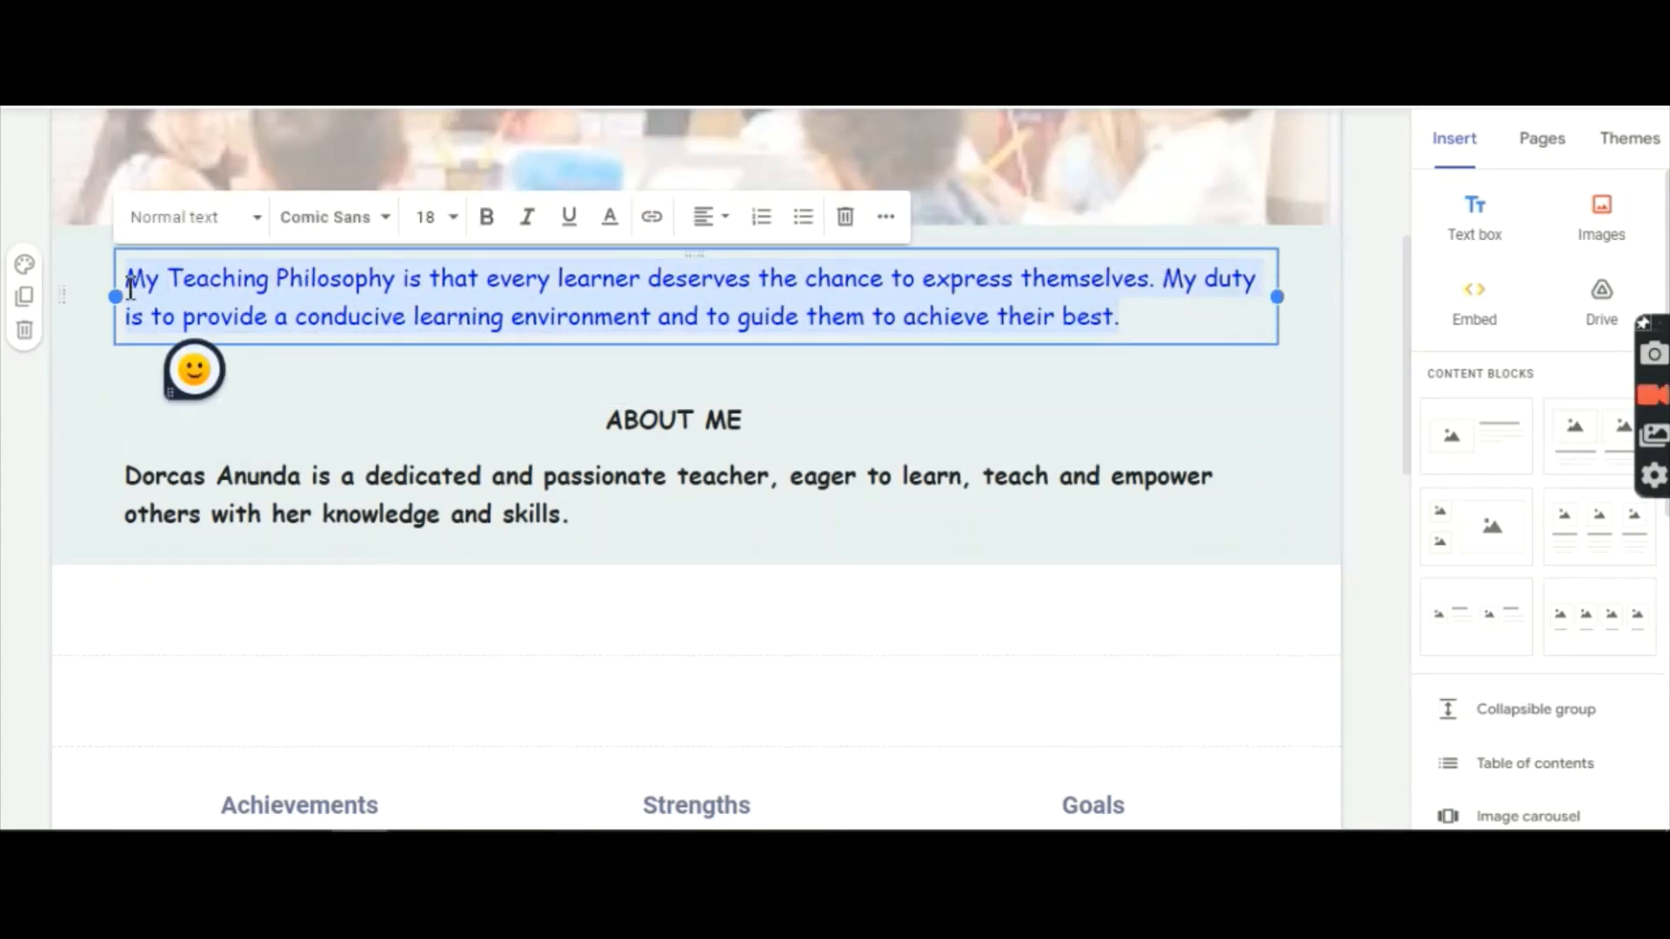
click(487, 219)
click(1315, 462)
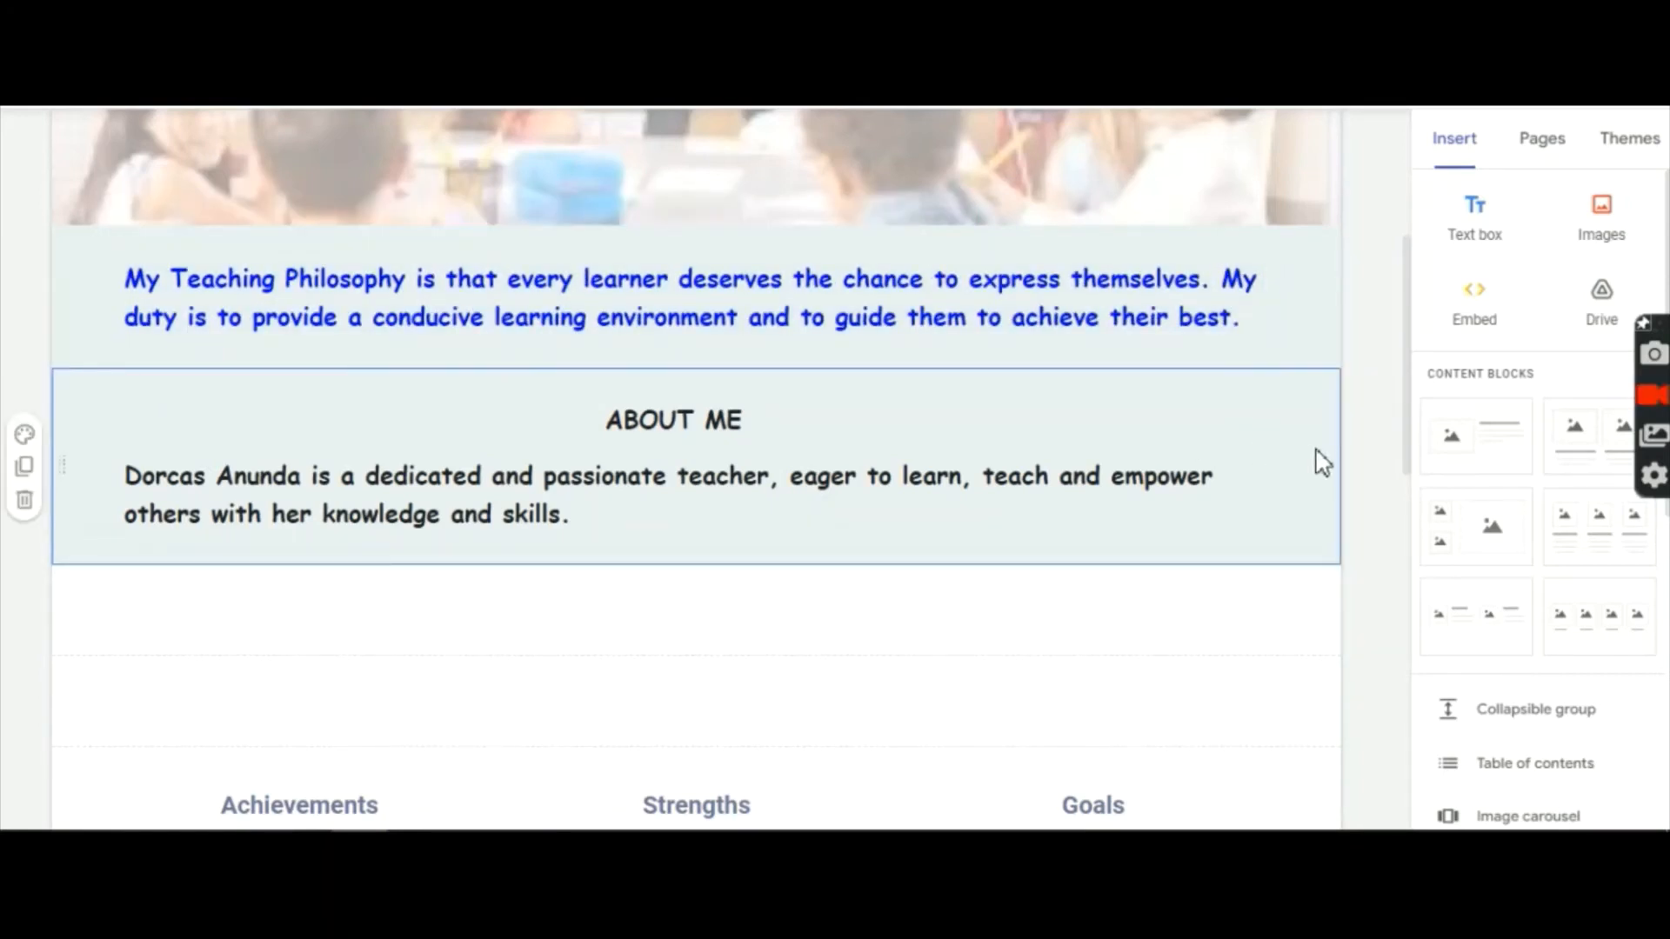
scroll(1322, 462, down, 7)
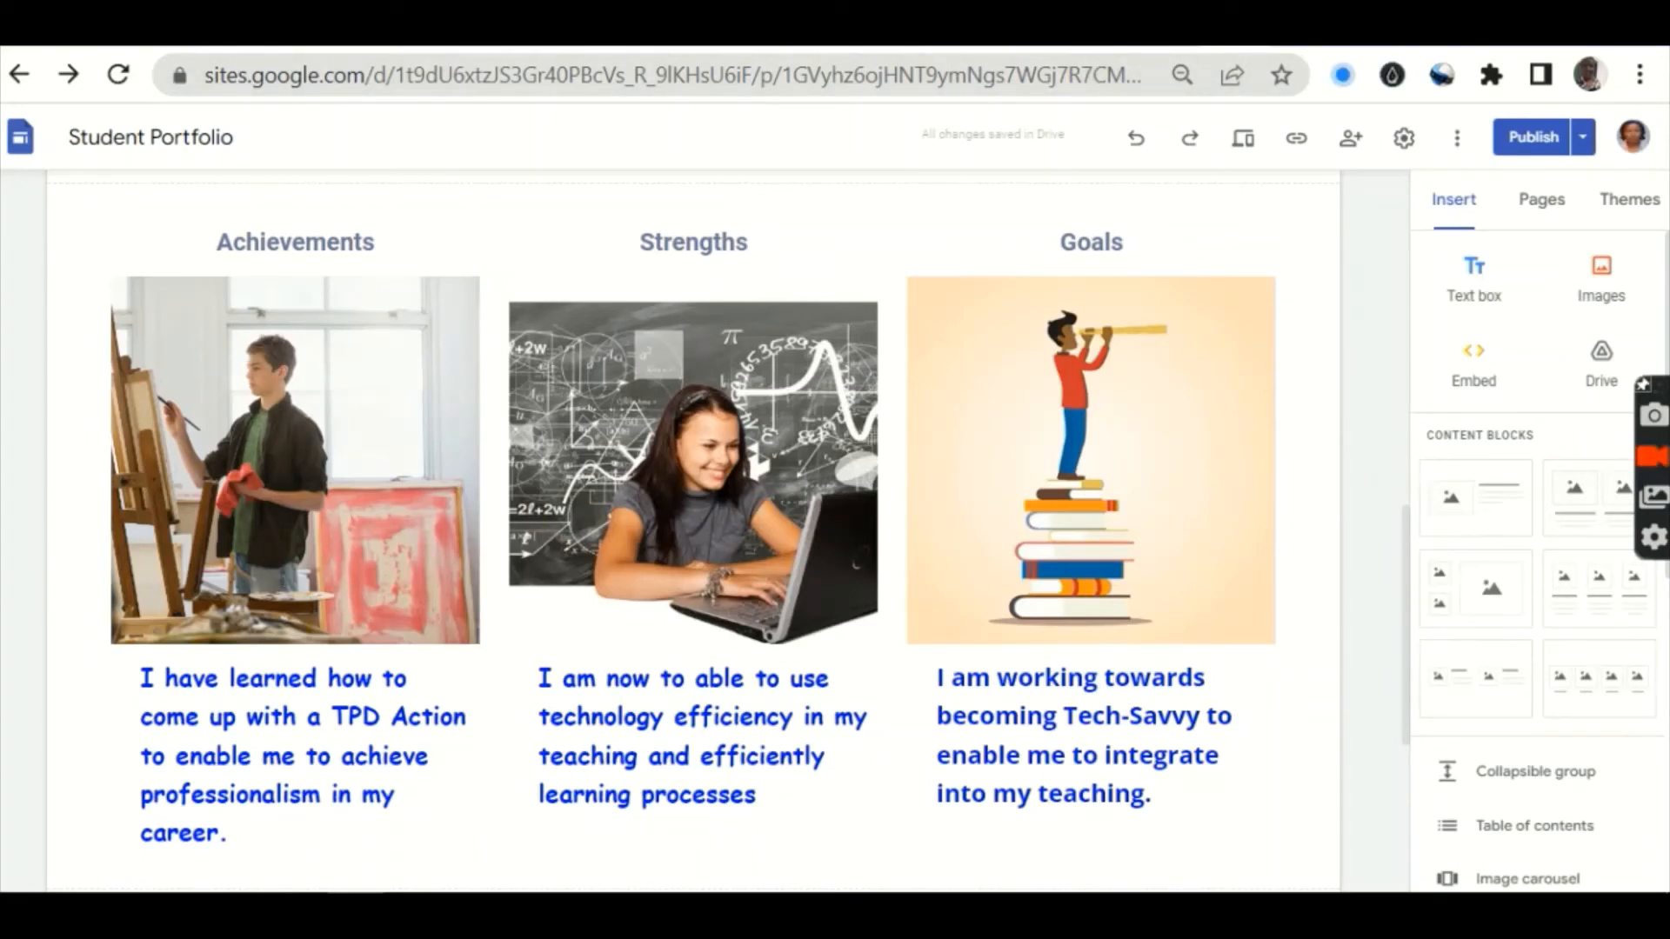
Step: Search Yahoo for 'ACHIEVEMENT' in a new tab and switch to image results
click(1327, 28)
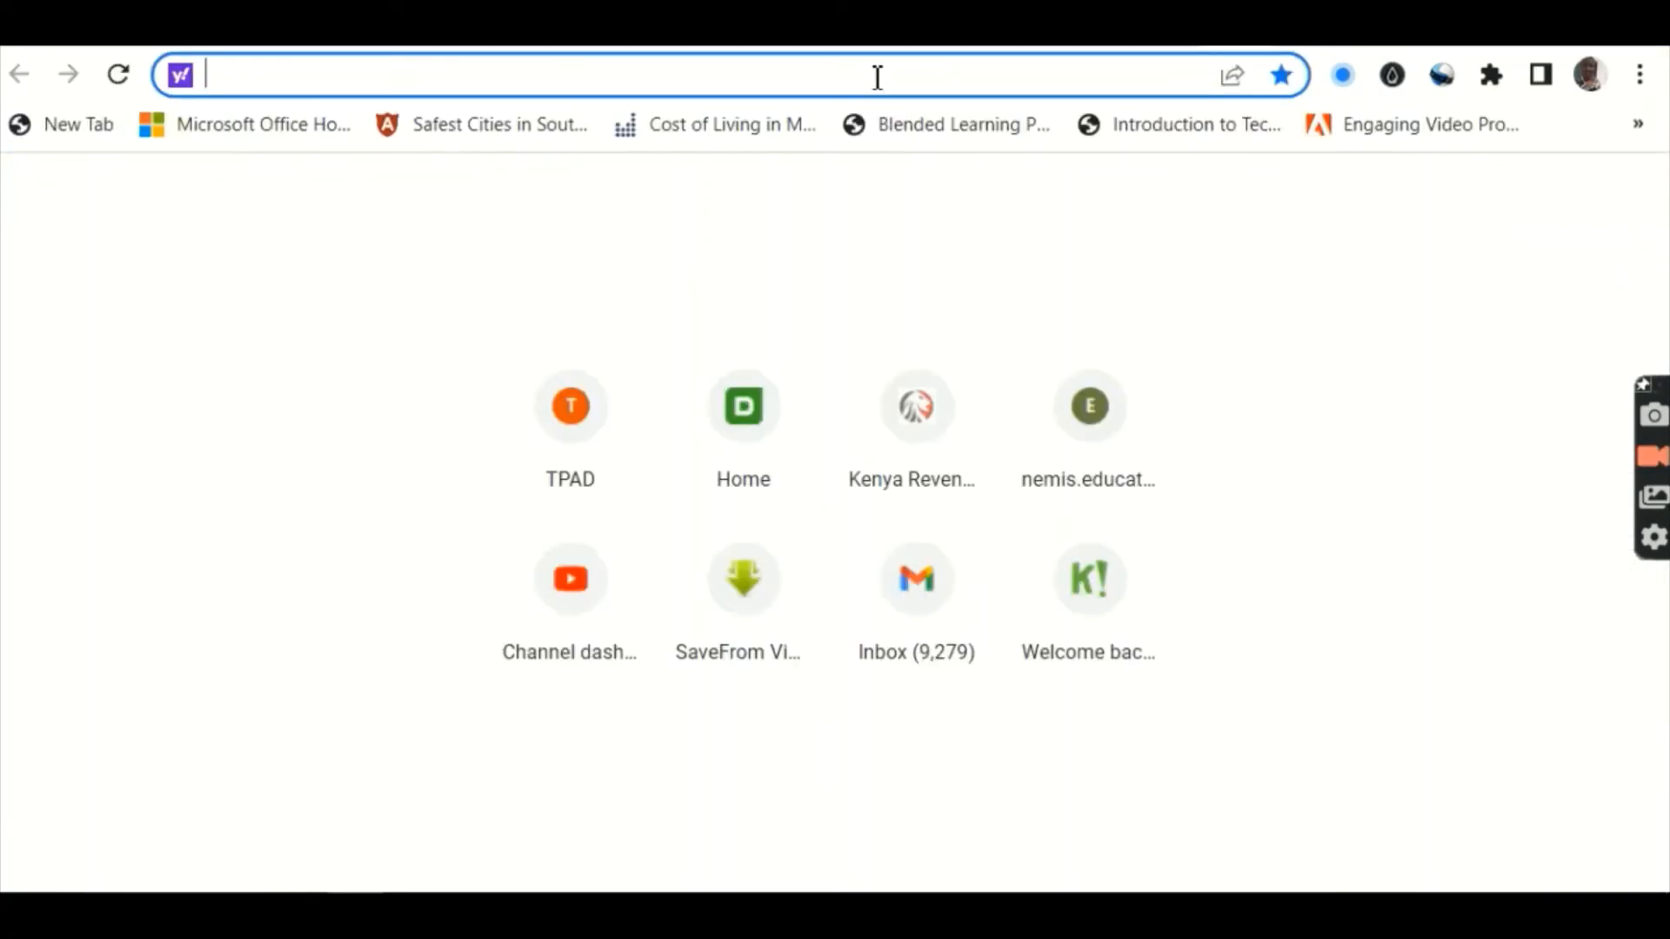
text(AC)
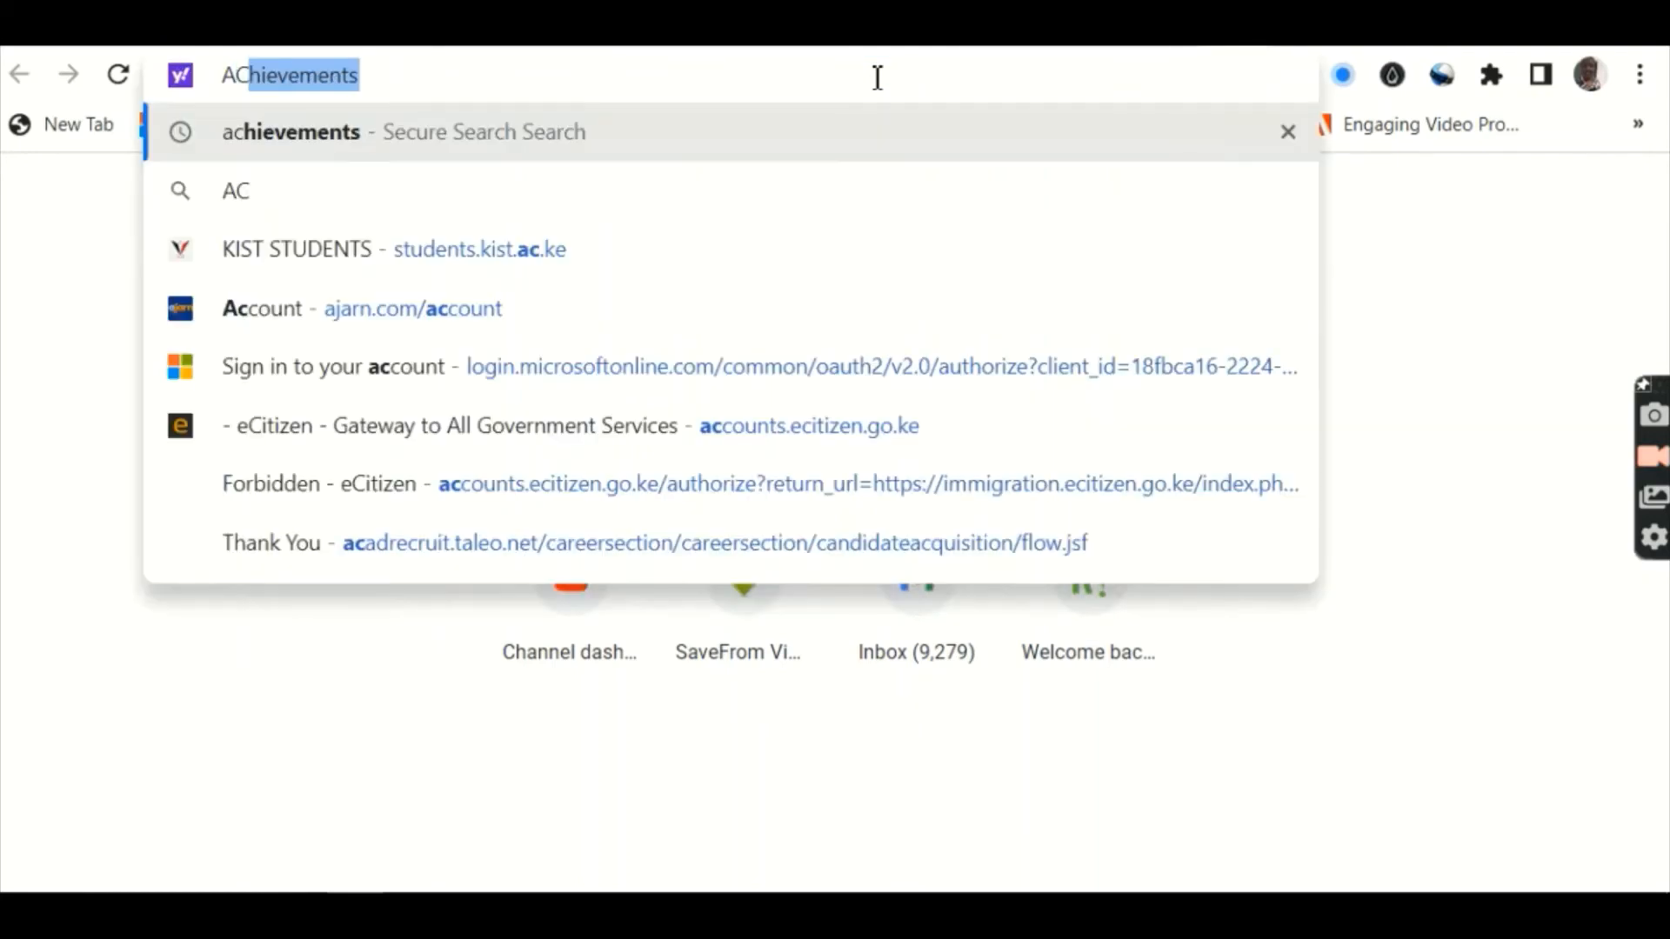
text(HIEVEMENT)
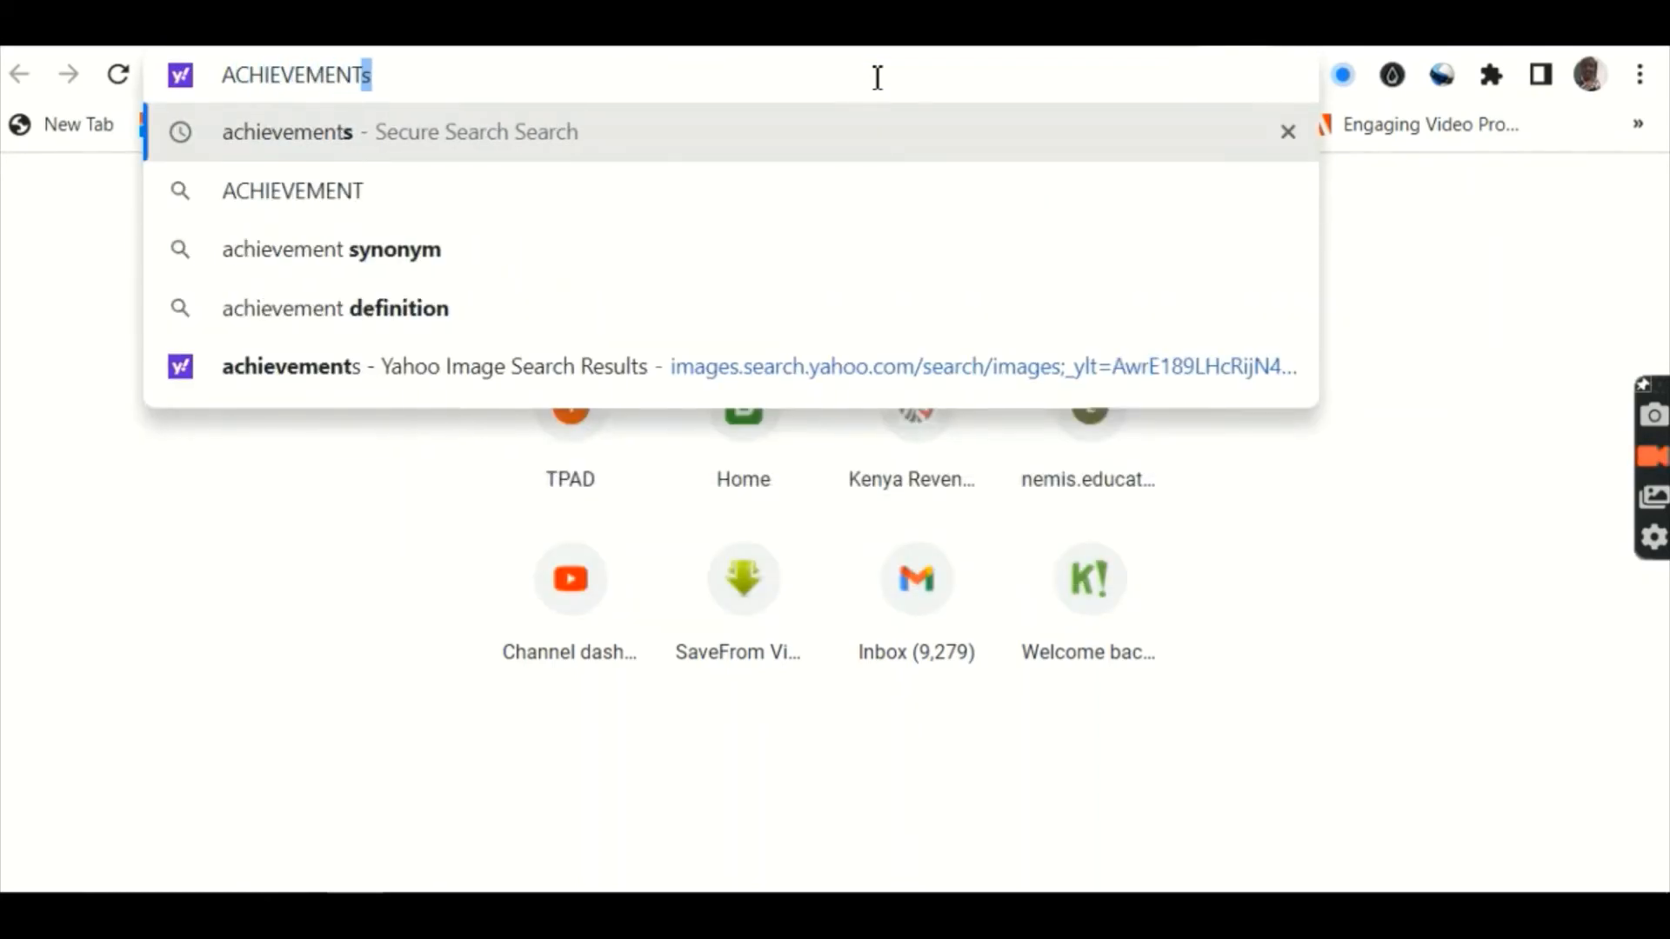
key(BackSpace)
key(Return)
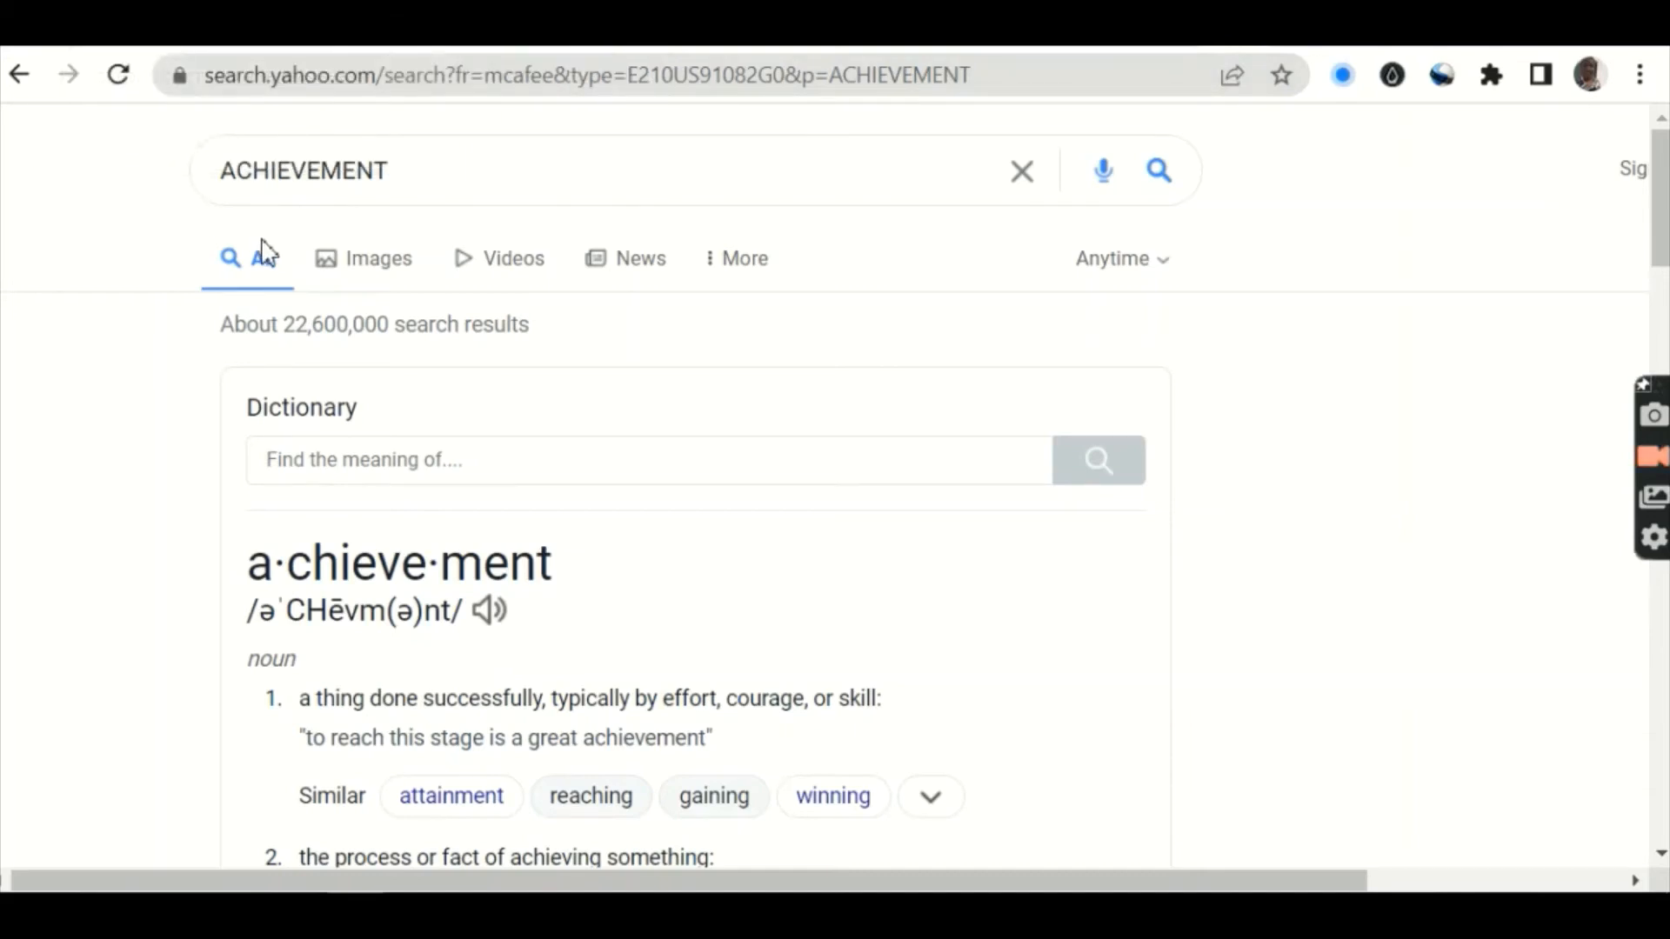
click(378, 277)
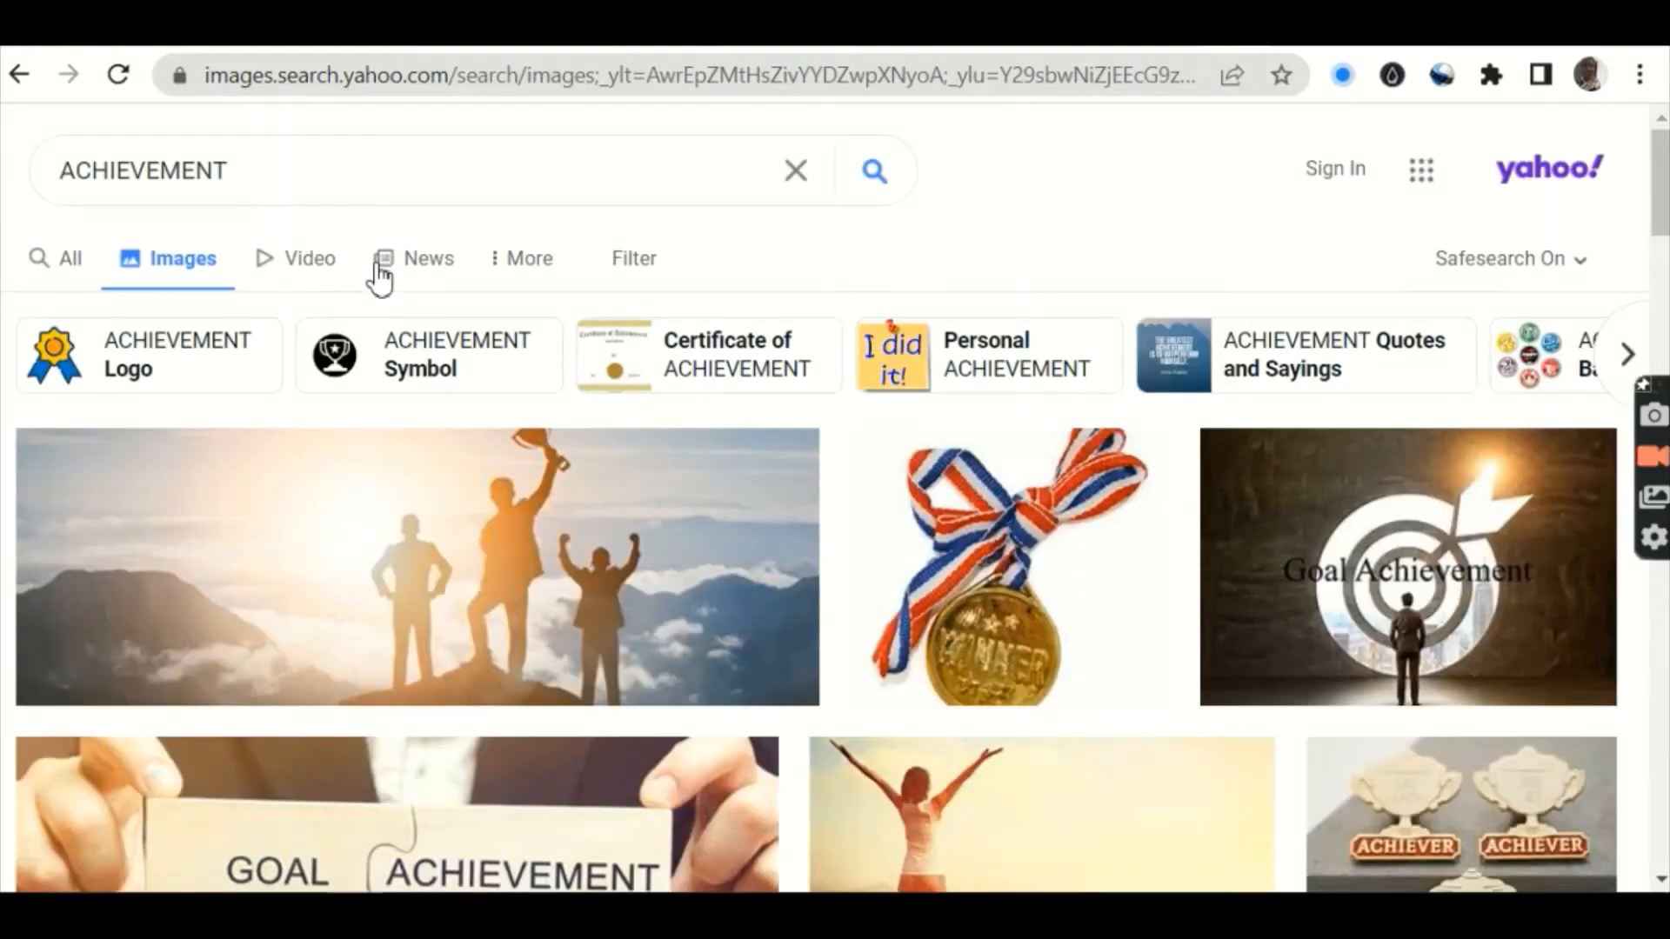
Step: Scroll through the ACHIEVEMENT images of certificates, trophies and medals for a suitable picture
scroll(380, 276, down, 7)
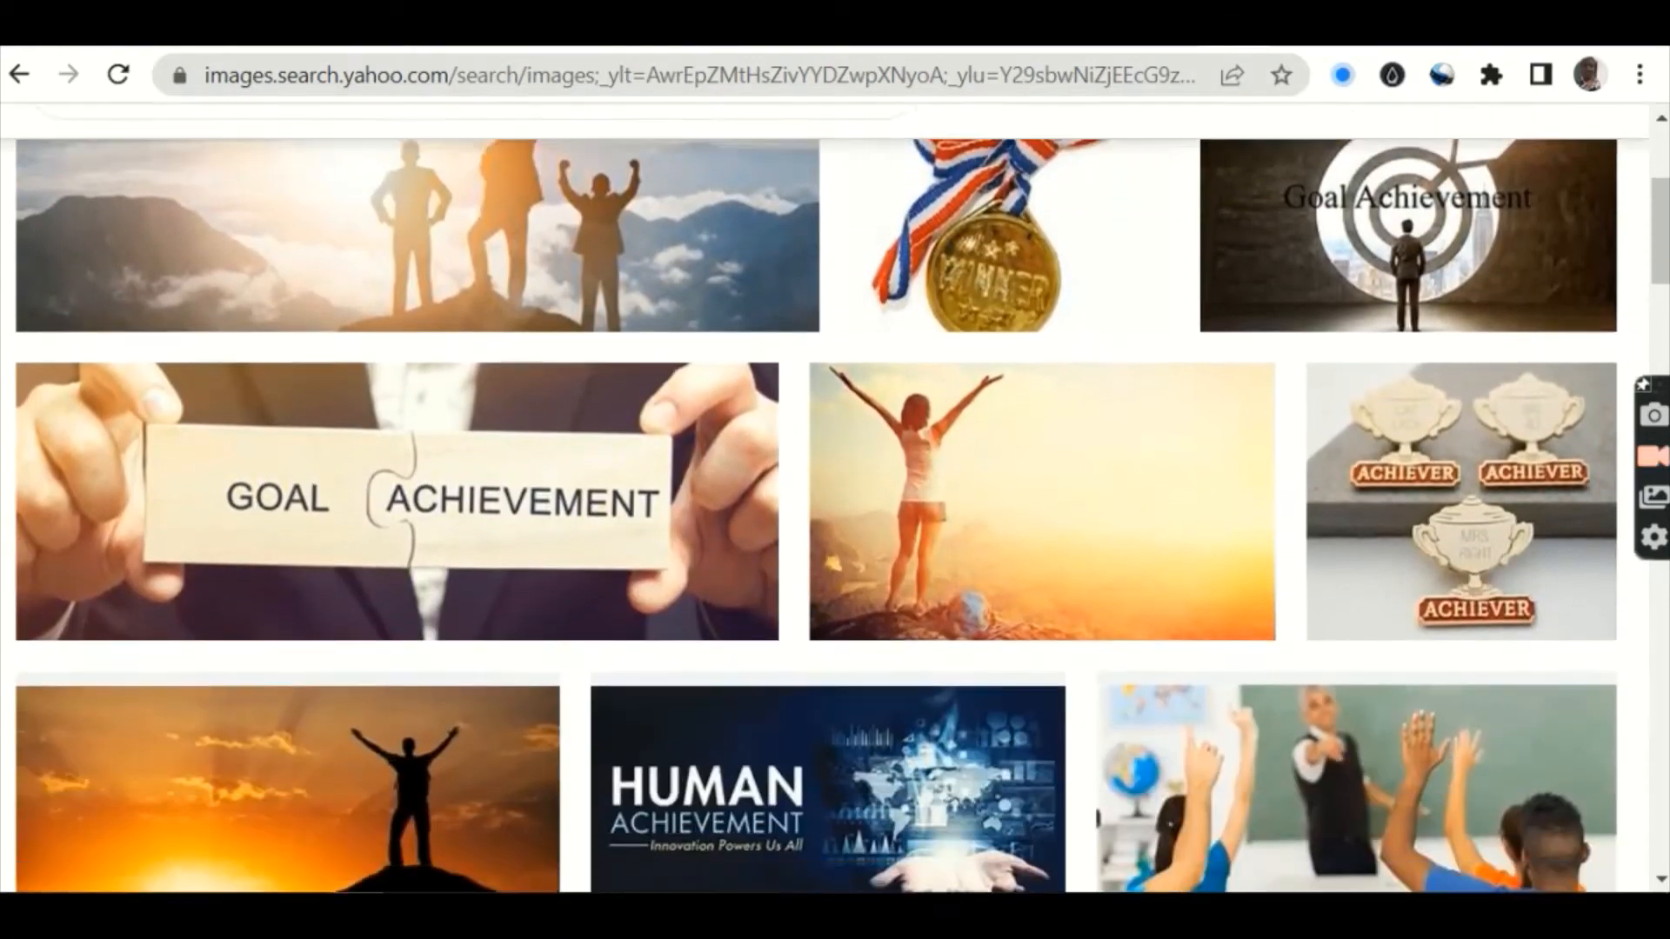
scroll(835, 553, down, 6)
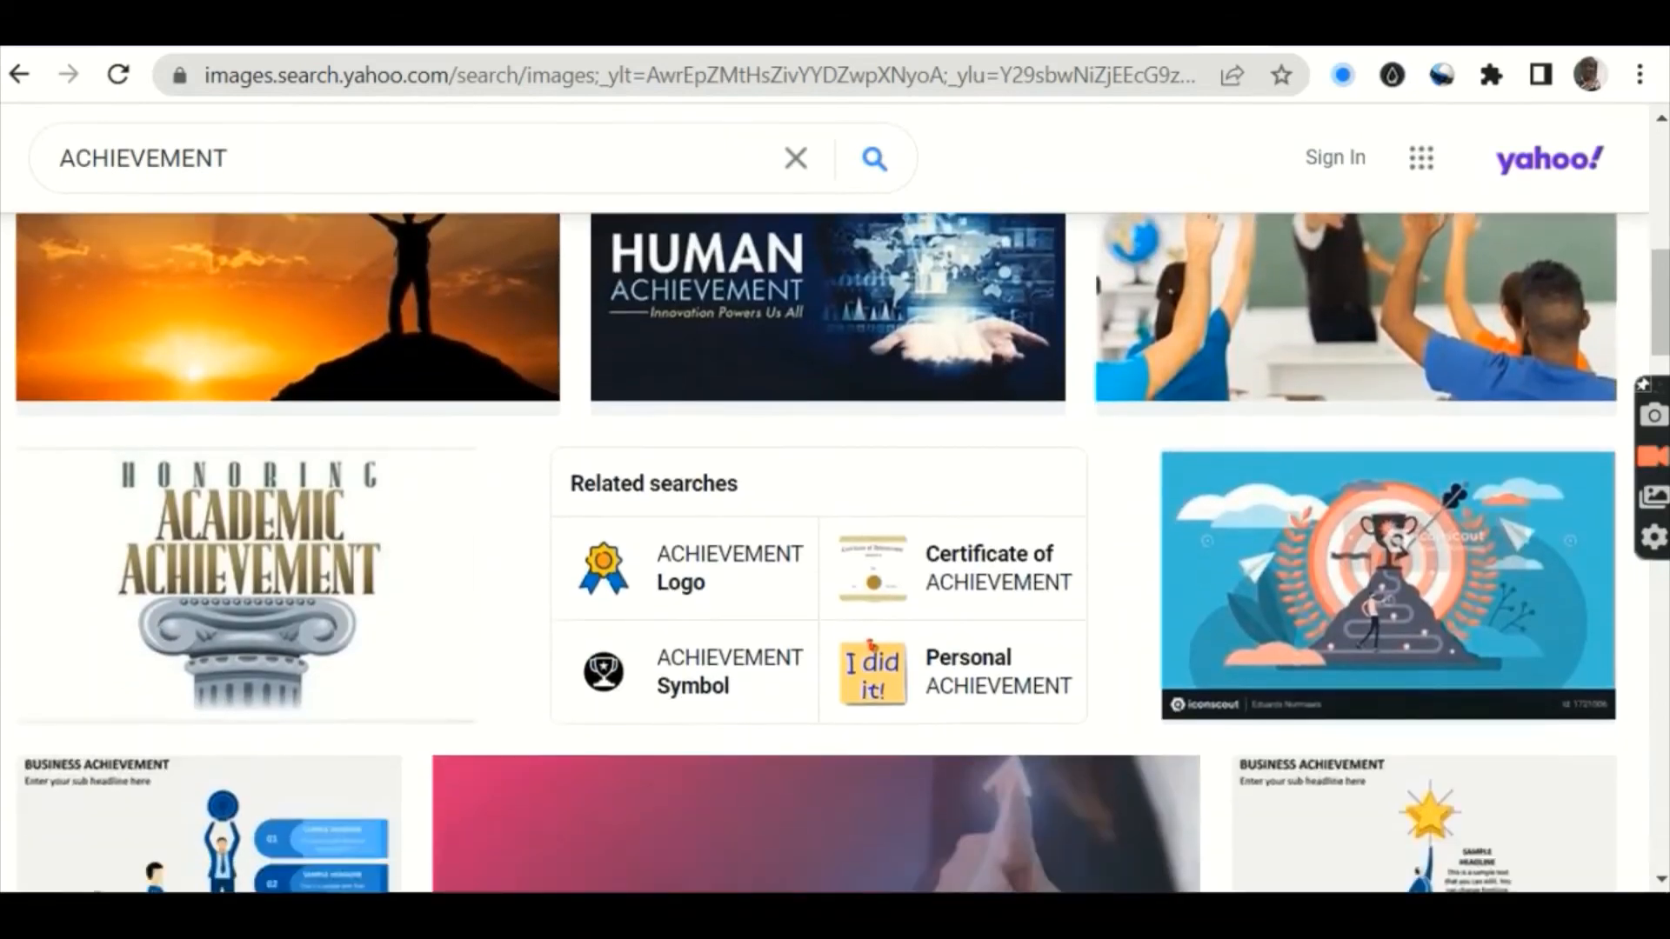
scroll(835, 553, down, 6)
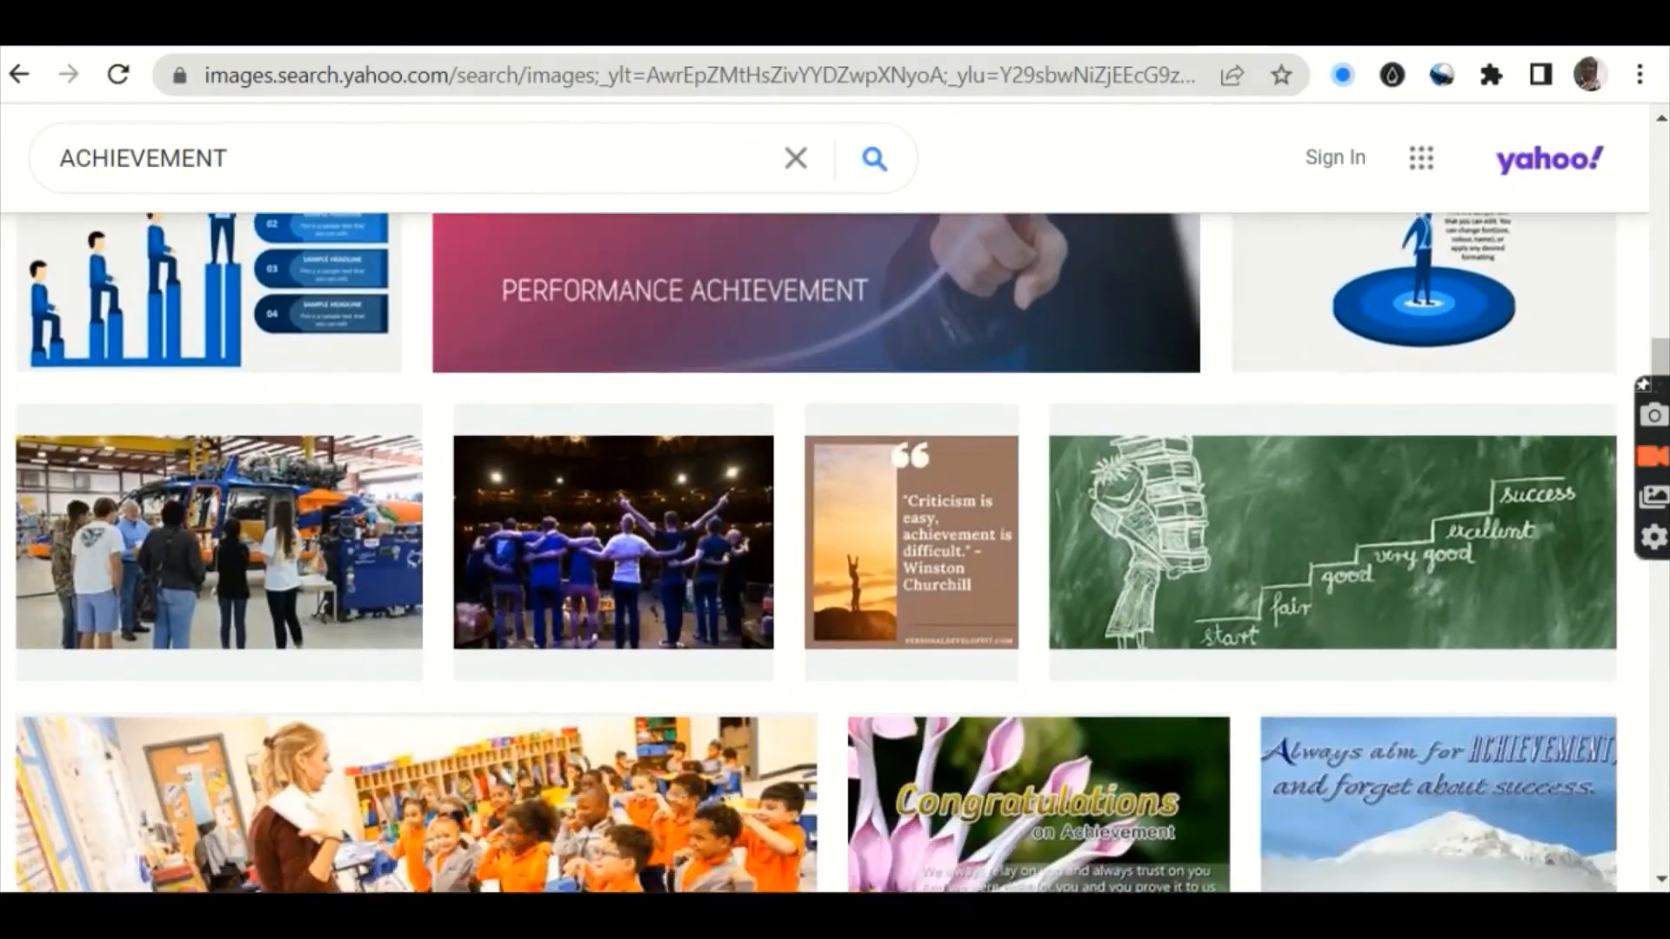
scroll(835, 554, down, 5)
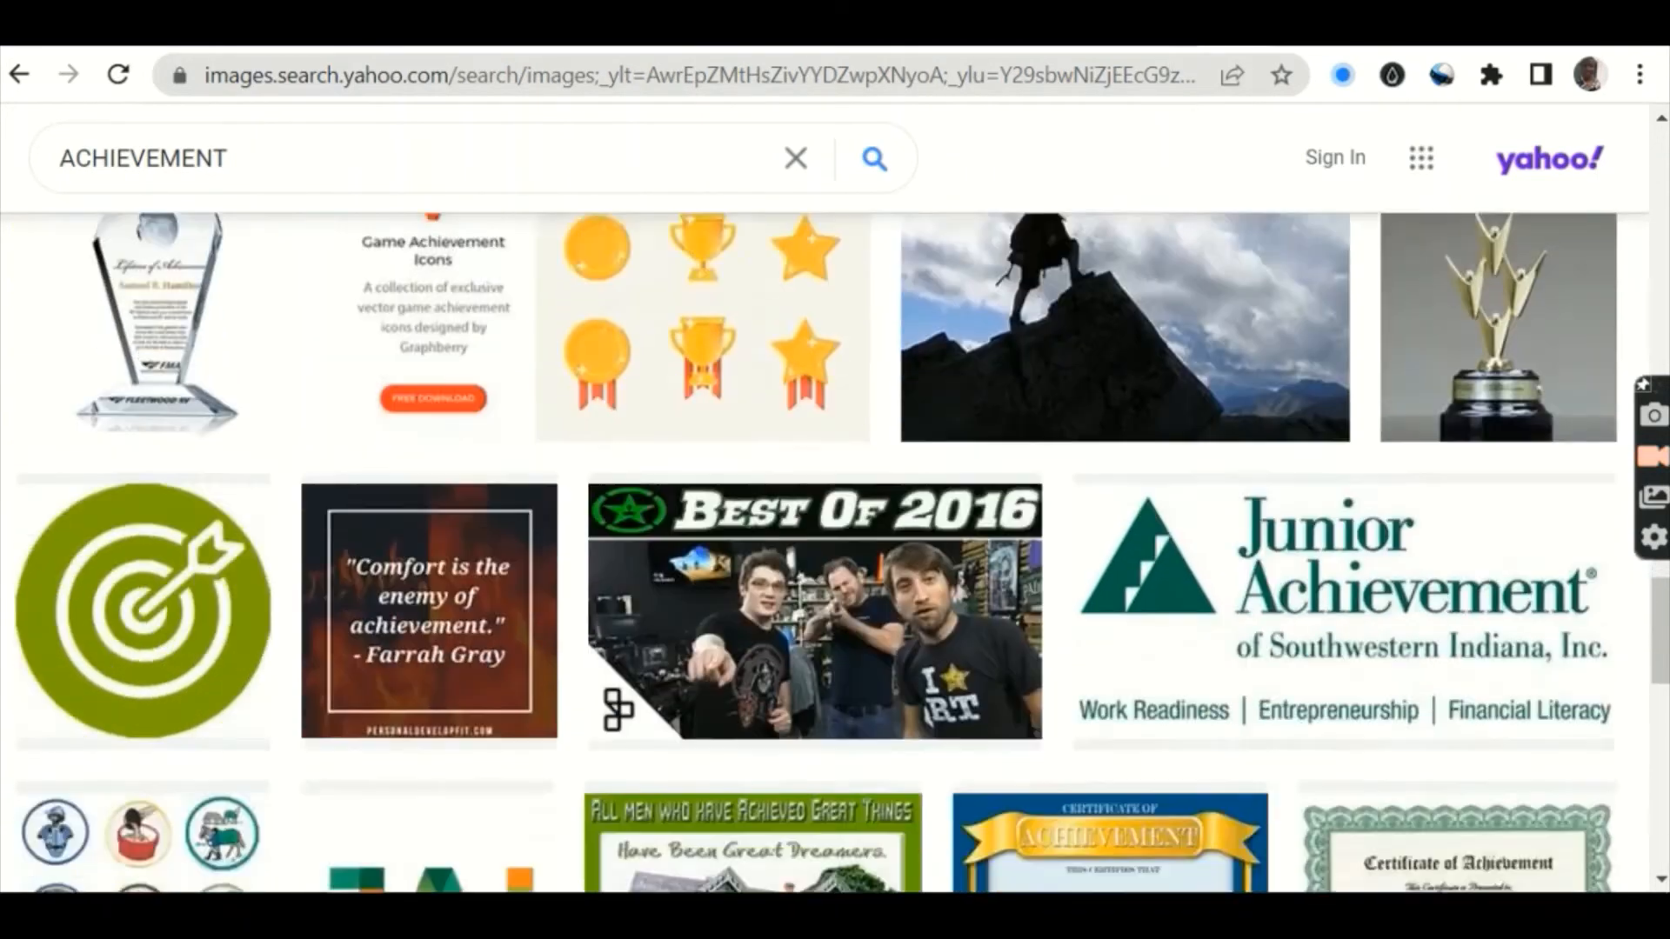
scroll(835, 554, down, 10)
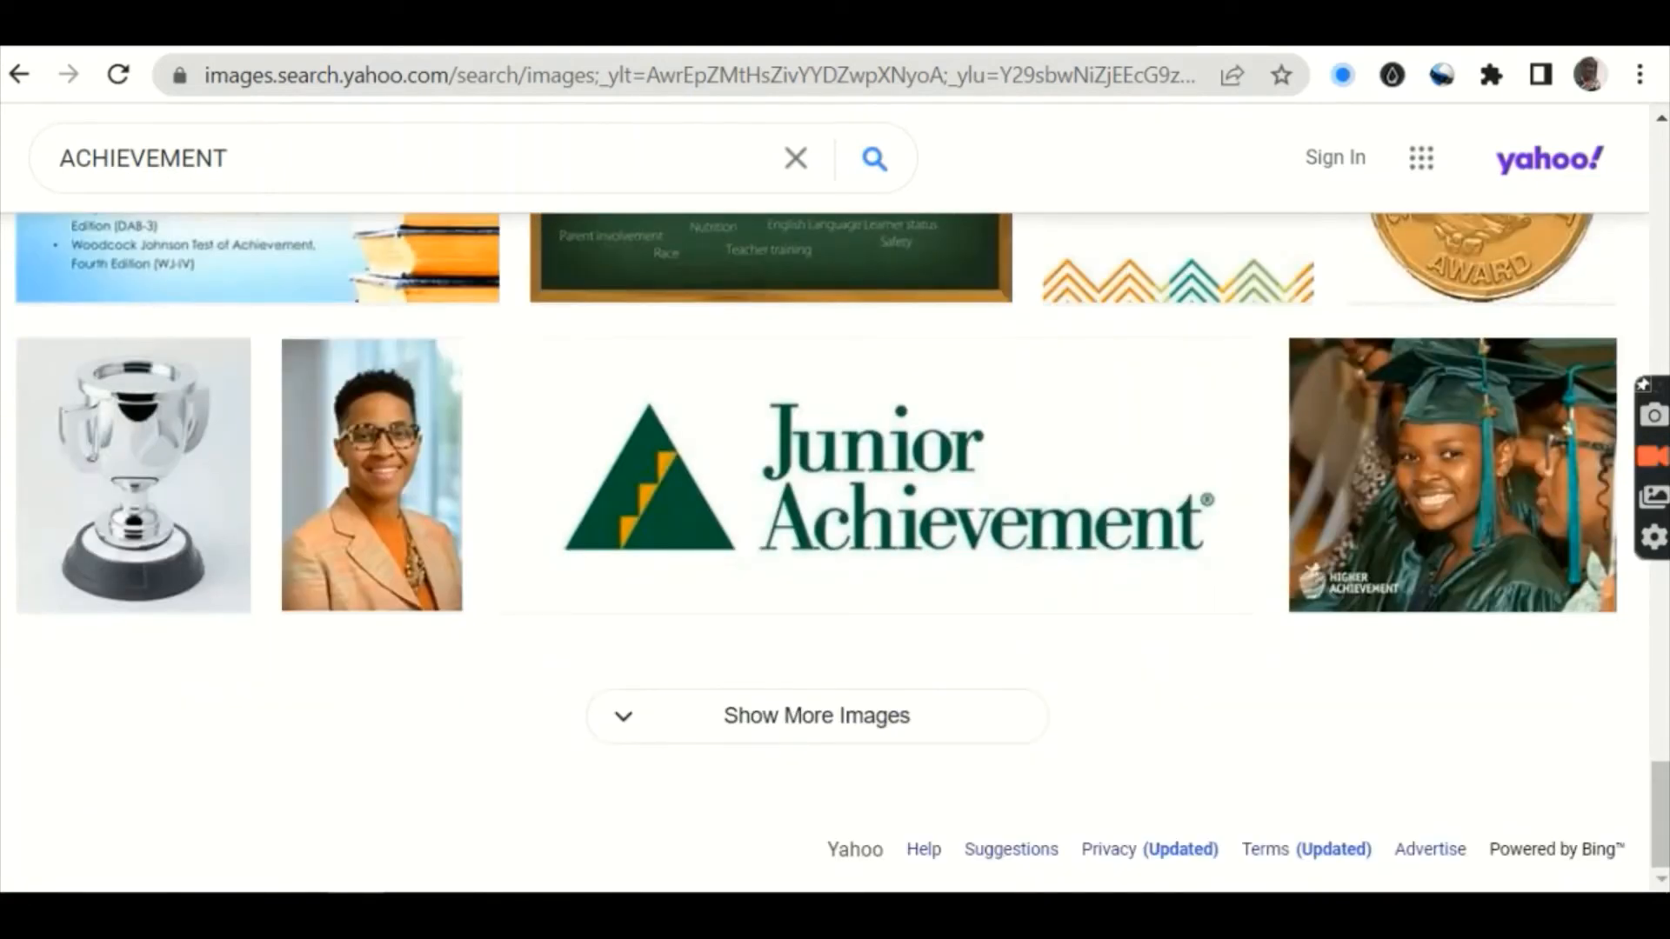
scroll(835, 553, up, 8)
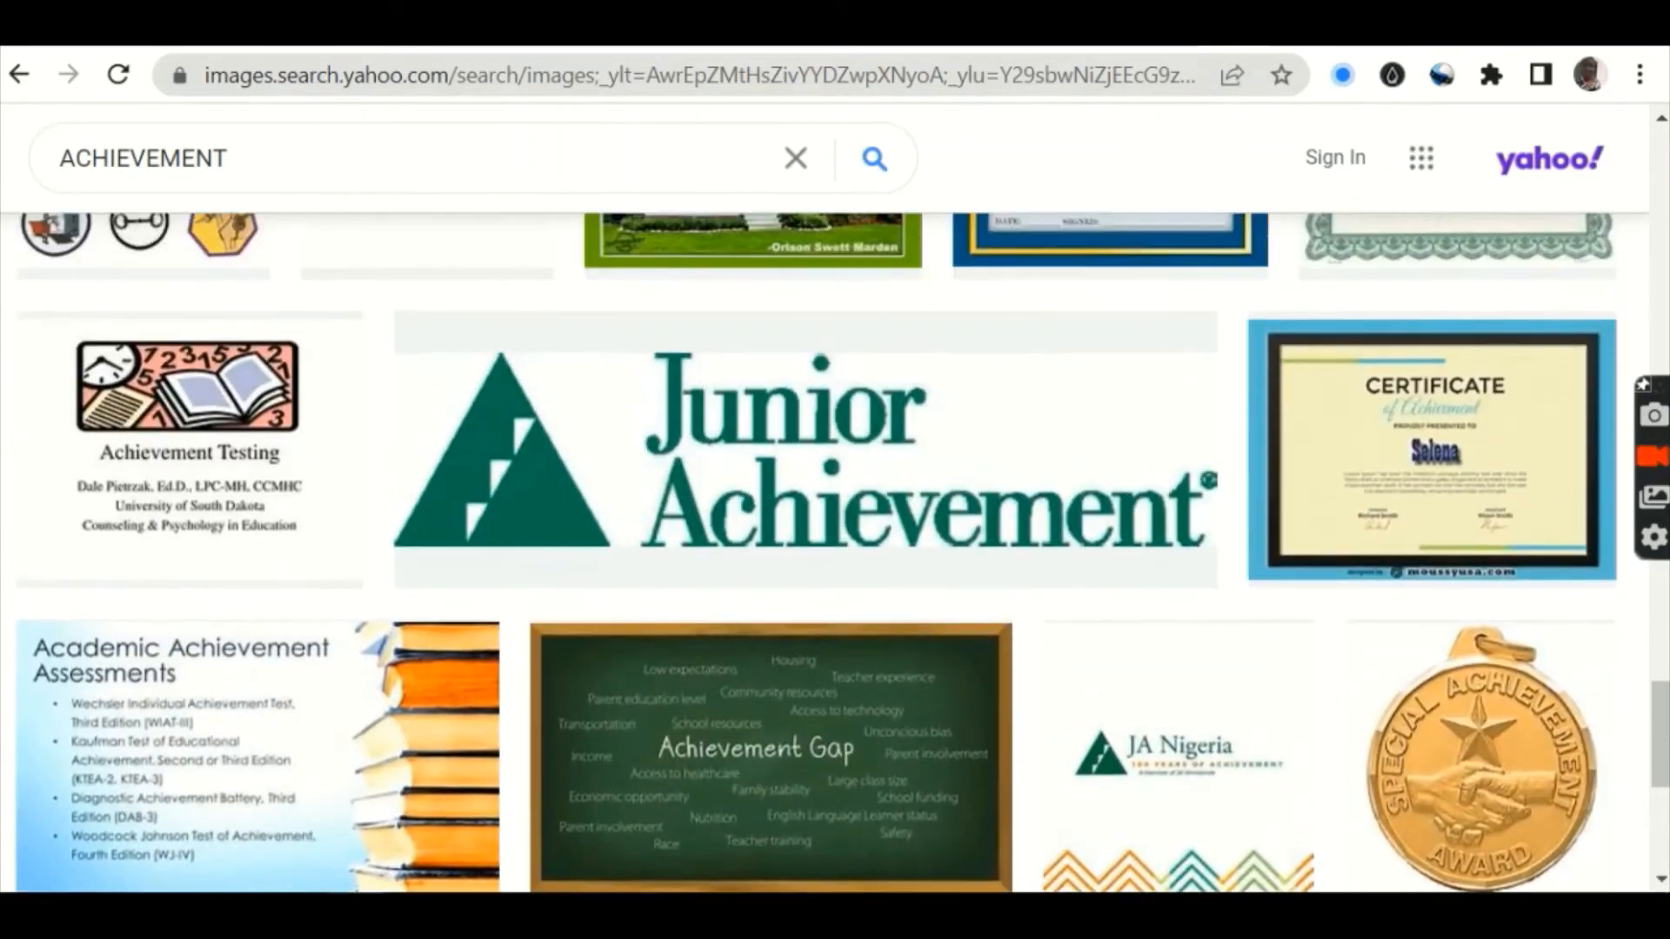
scroll(835, 553, up, 5)
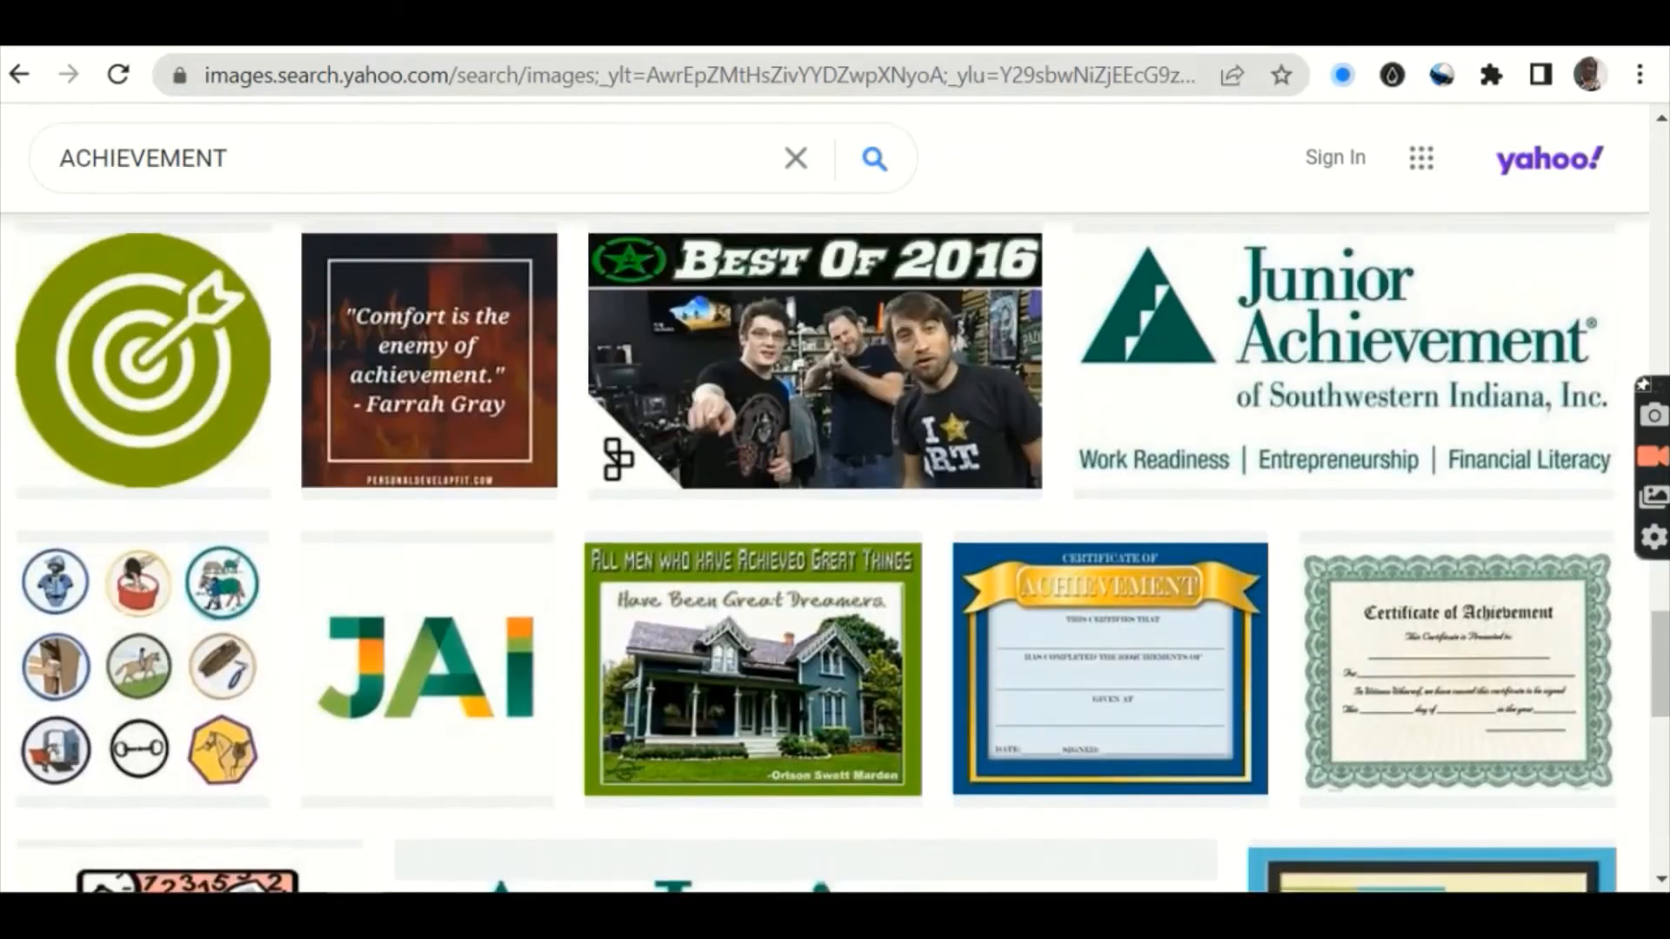
scroll(835, 554, up, 5)
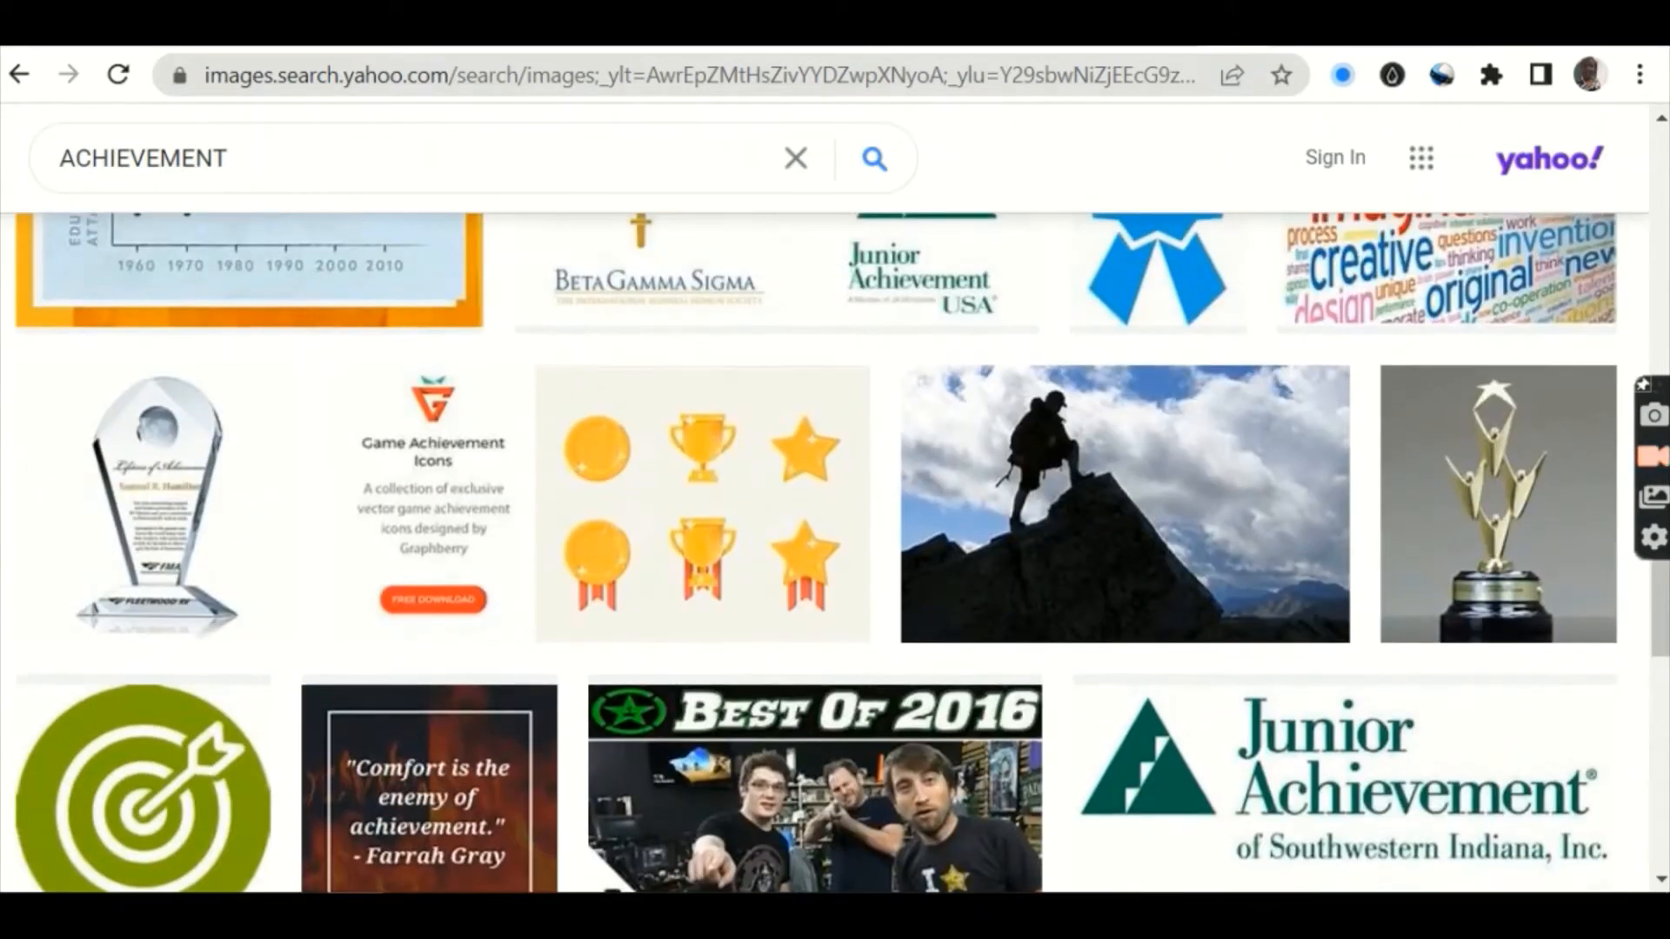
scroll(835, 553, up, 5)
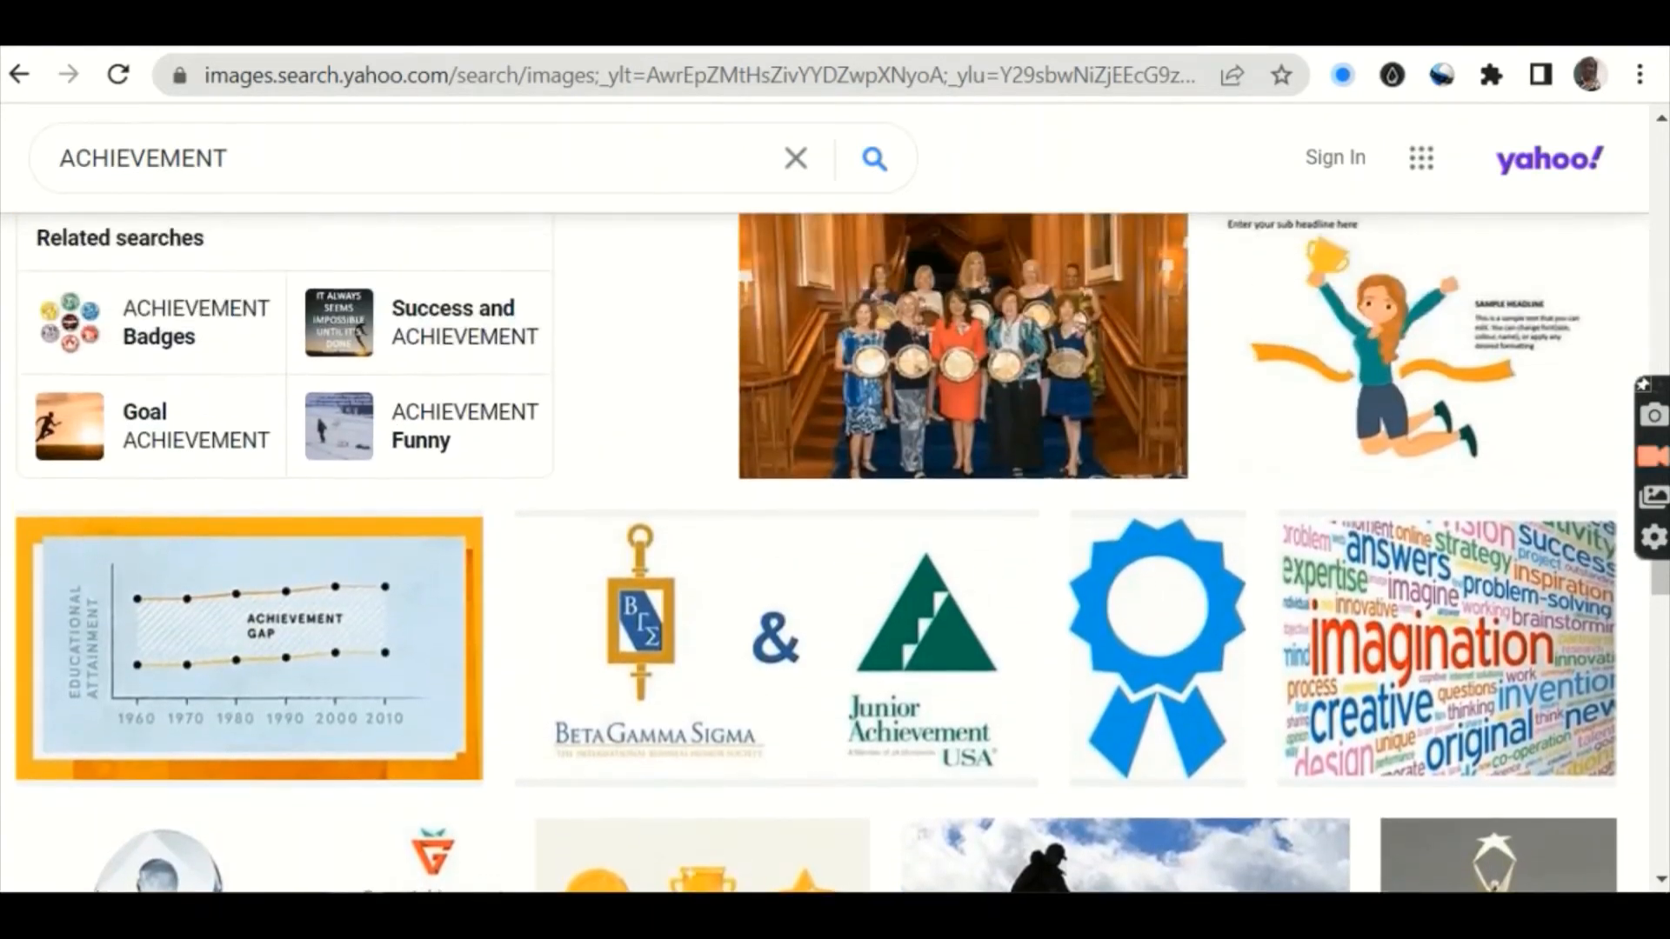
scroll(835, 554, up, 5)
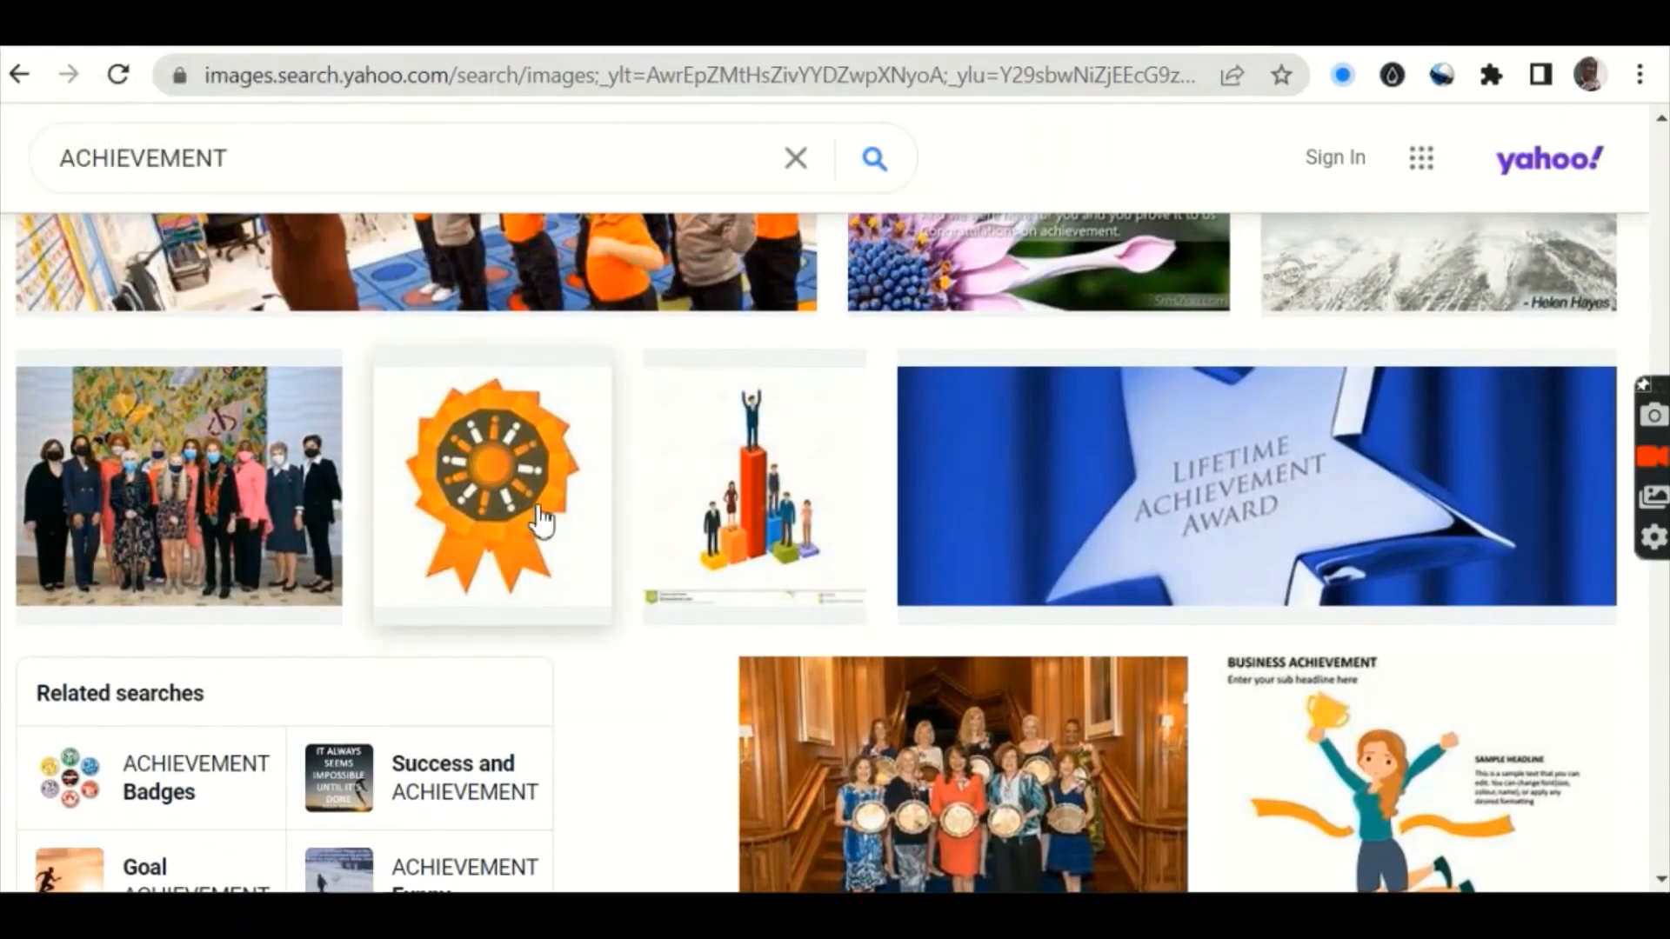
Step: Enlarge the orange Sustained Achievement Award rosette and bring up its image context menu
click(473, 496)
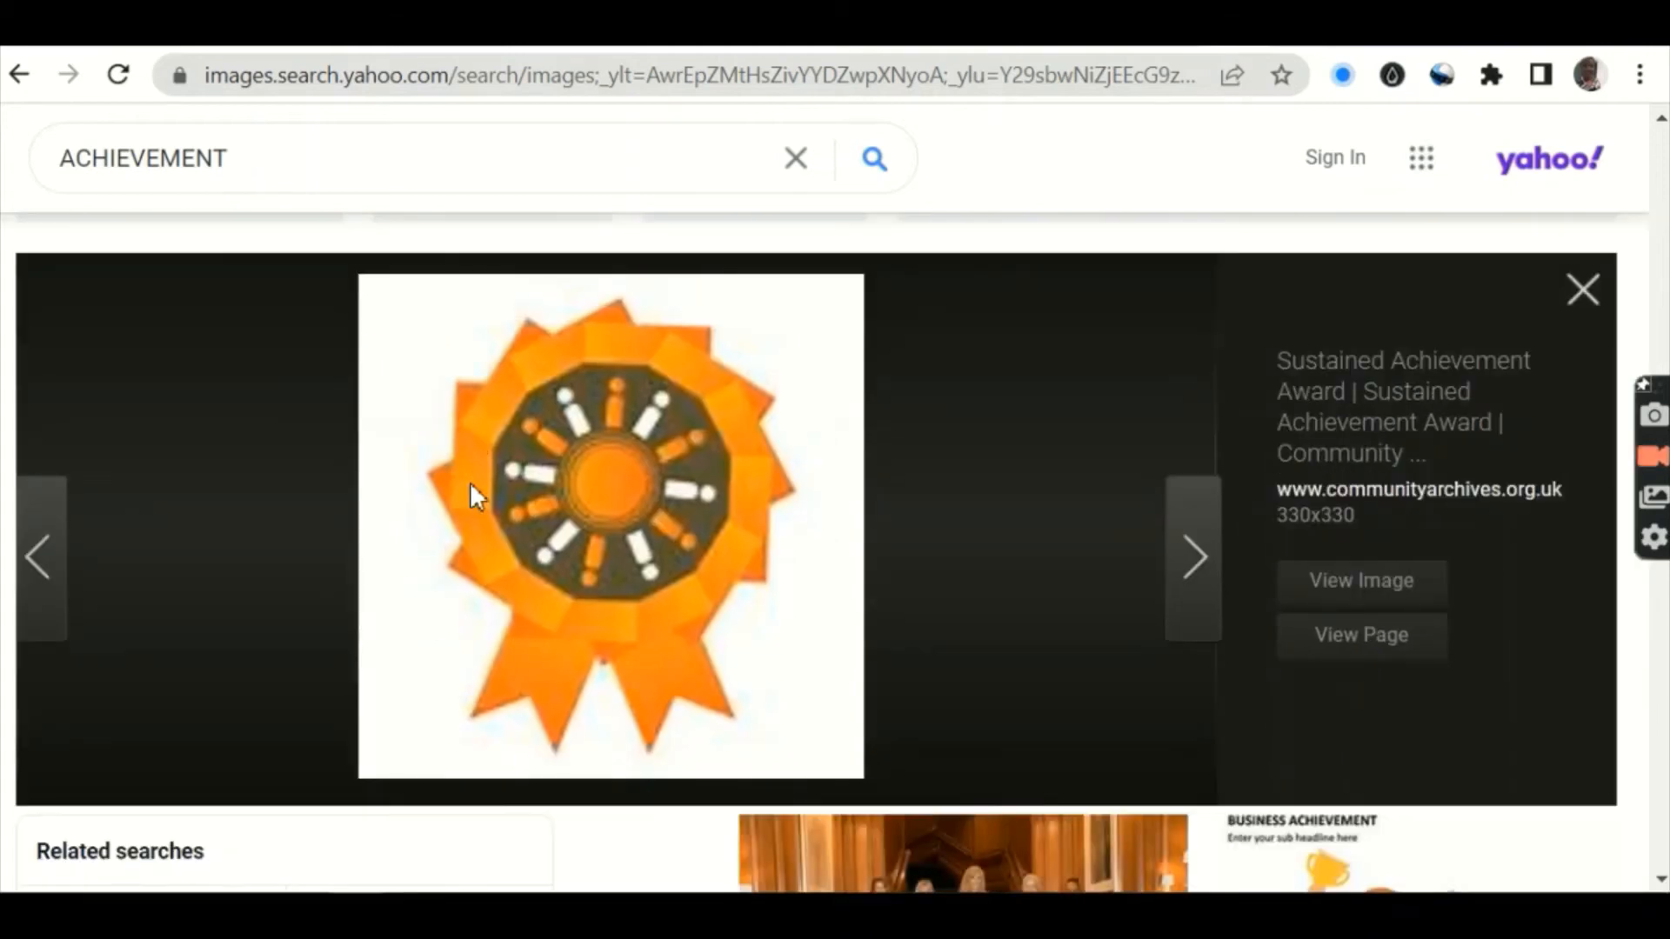
right_click(533, 497)
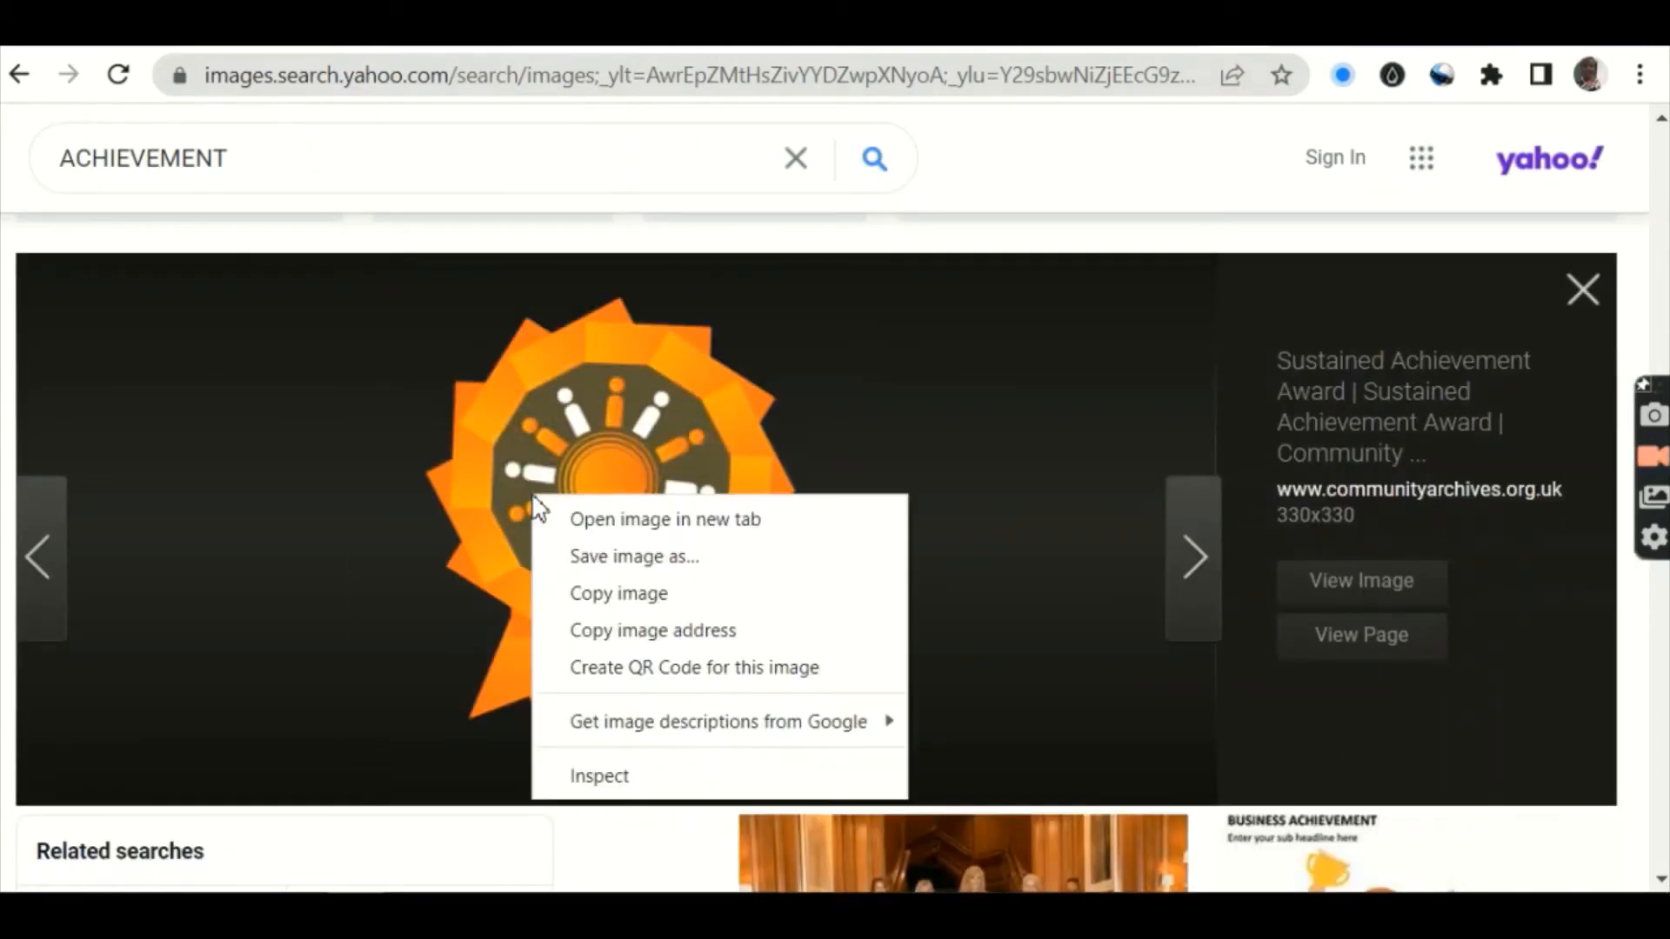
click(265, 512)
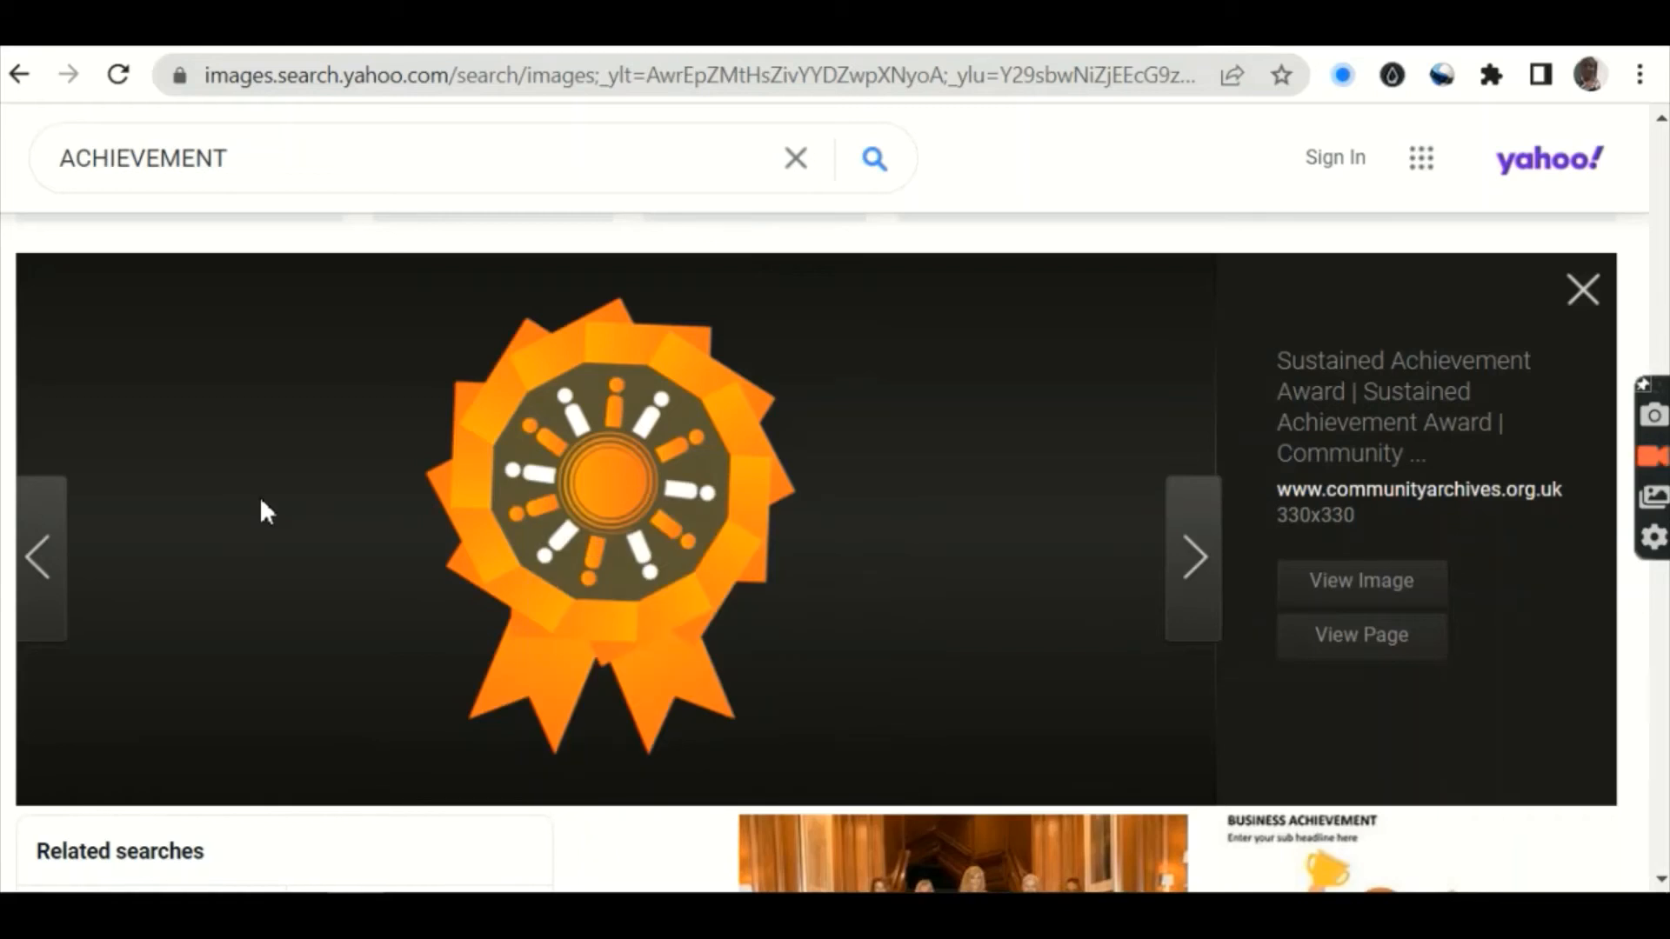
right_click(633, 514)
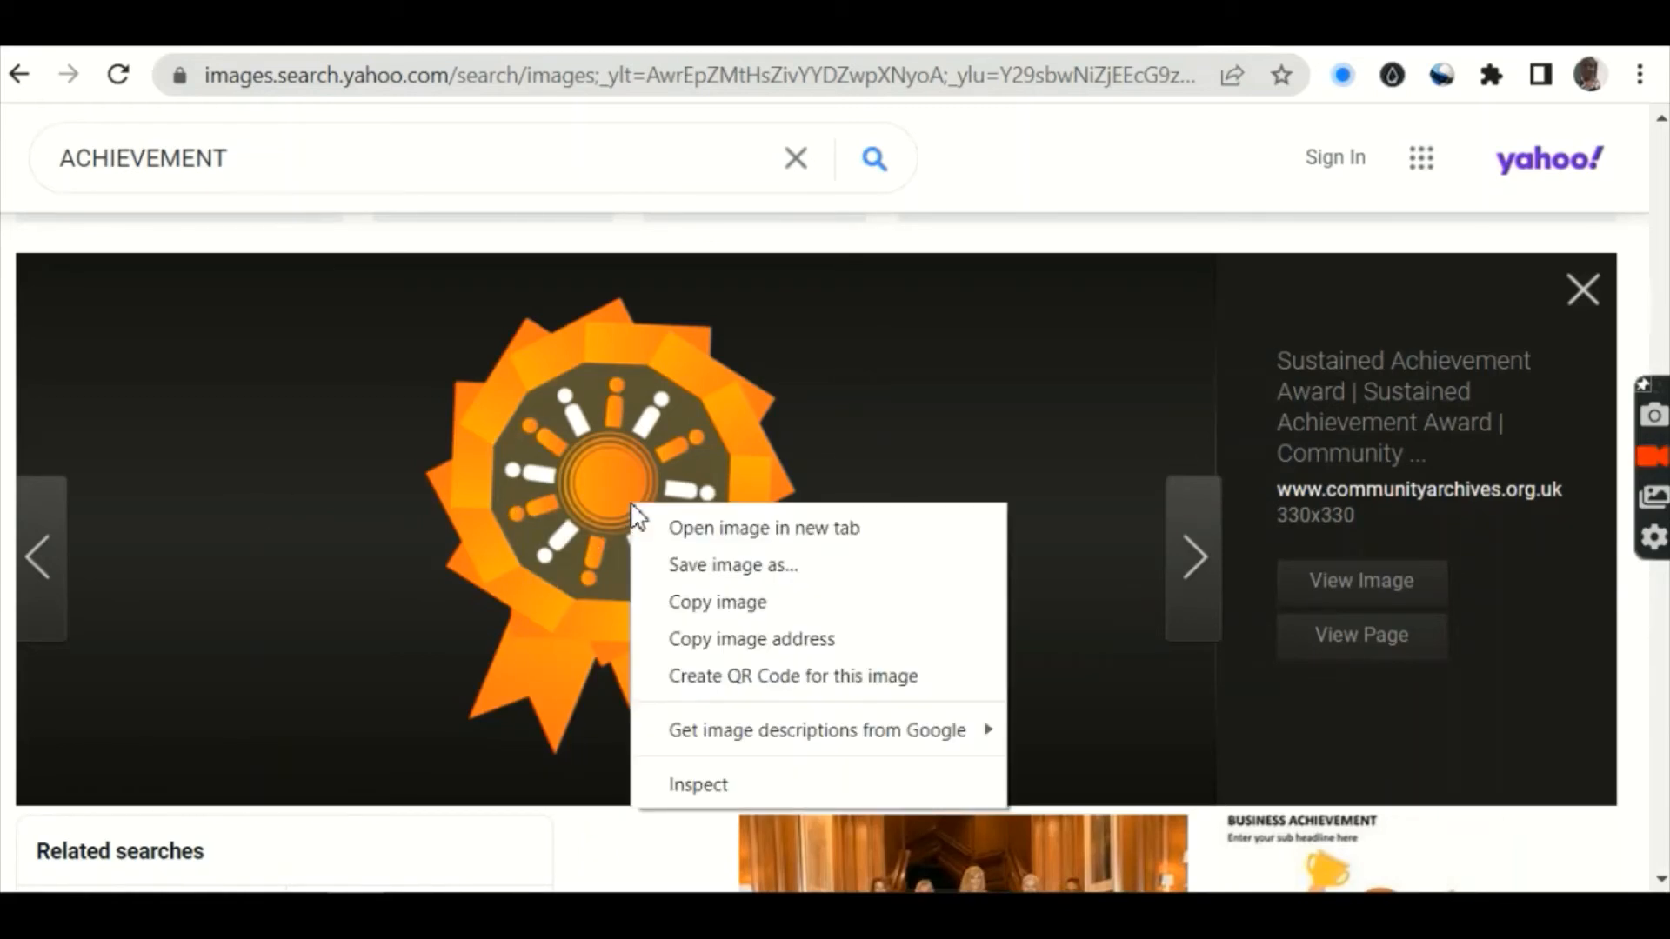
Step: Save the medal image to Downloads as ACHIEVEMENT.png and return to the Google Sites tab
click(696, 567)
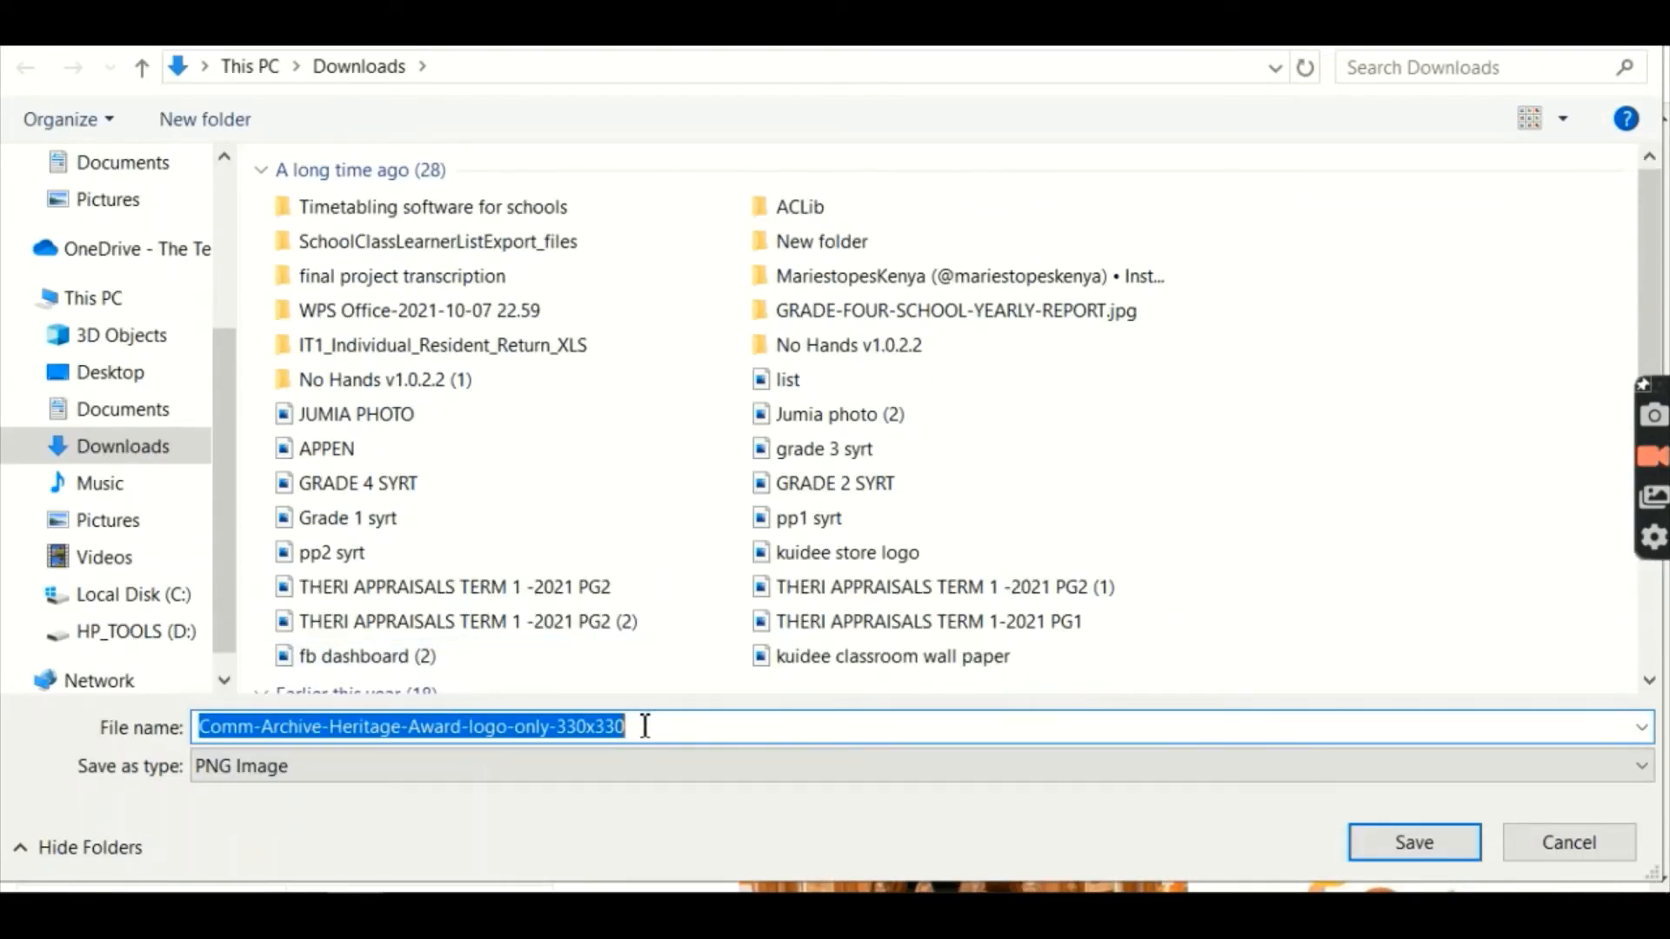
key(BackSpace)
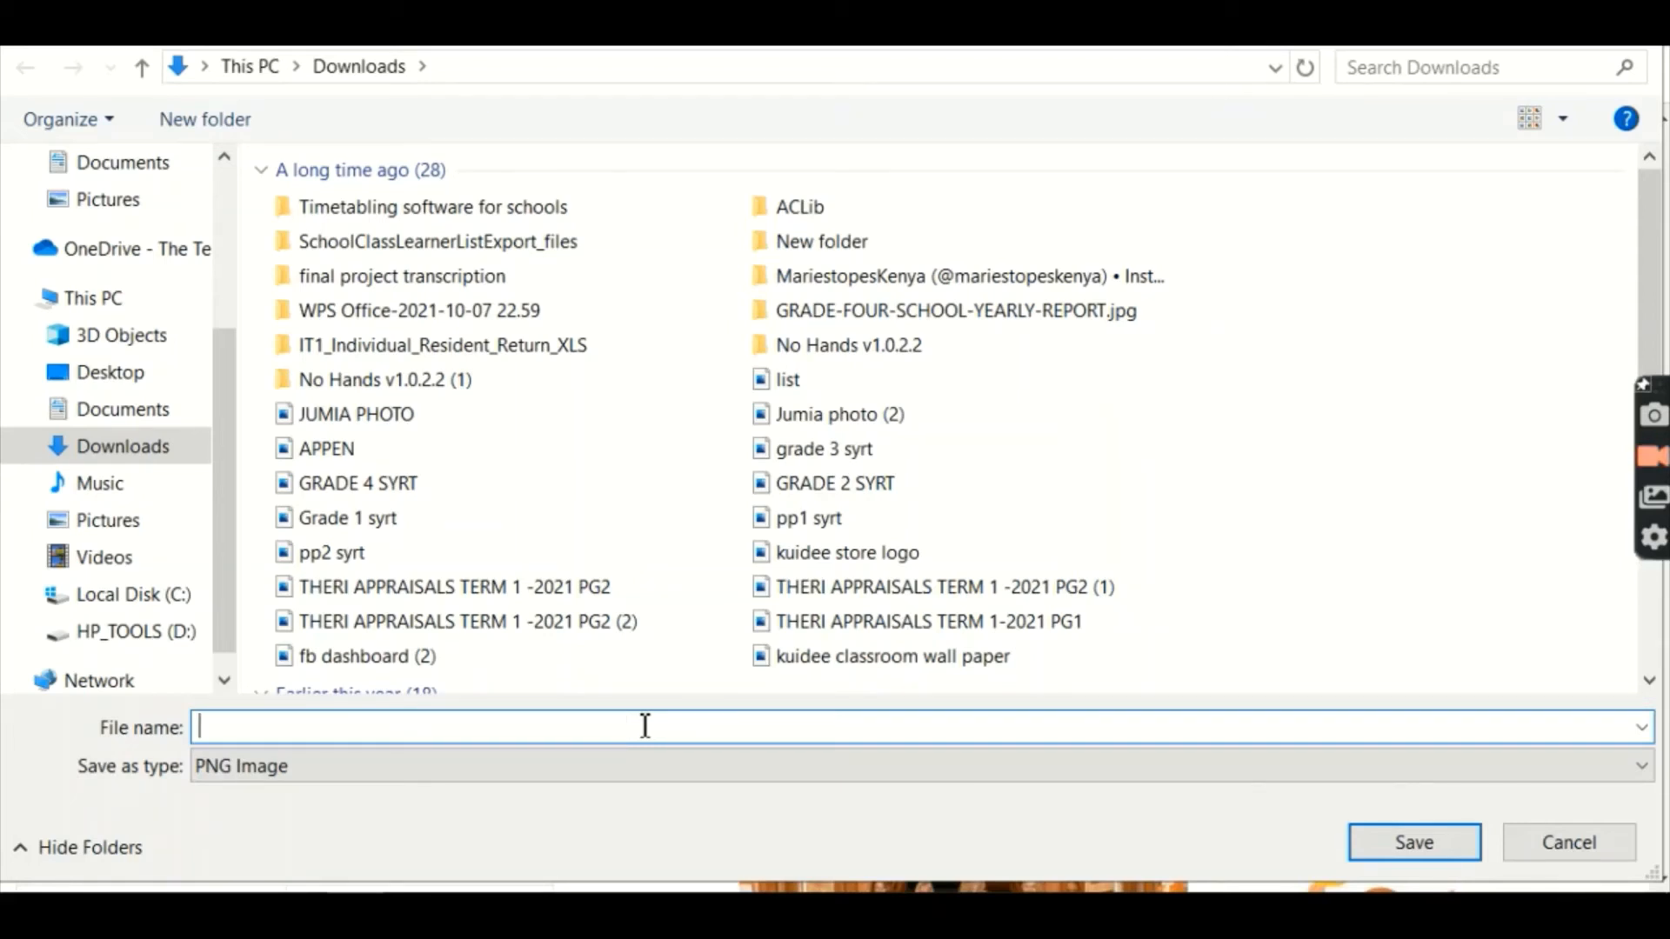
text(A)
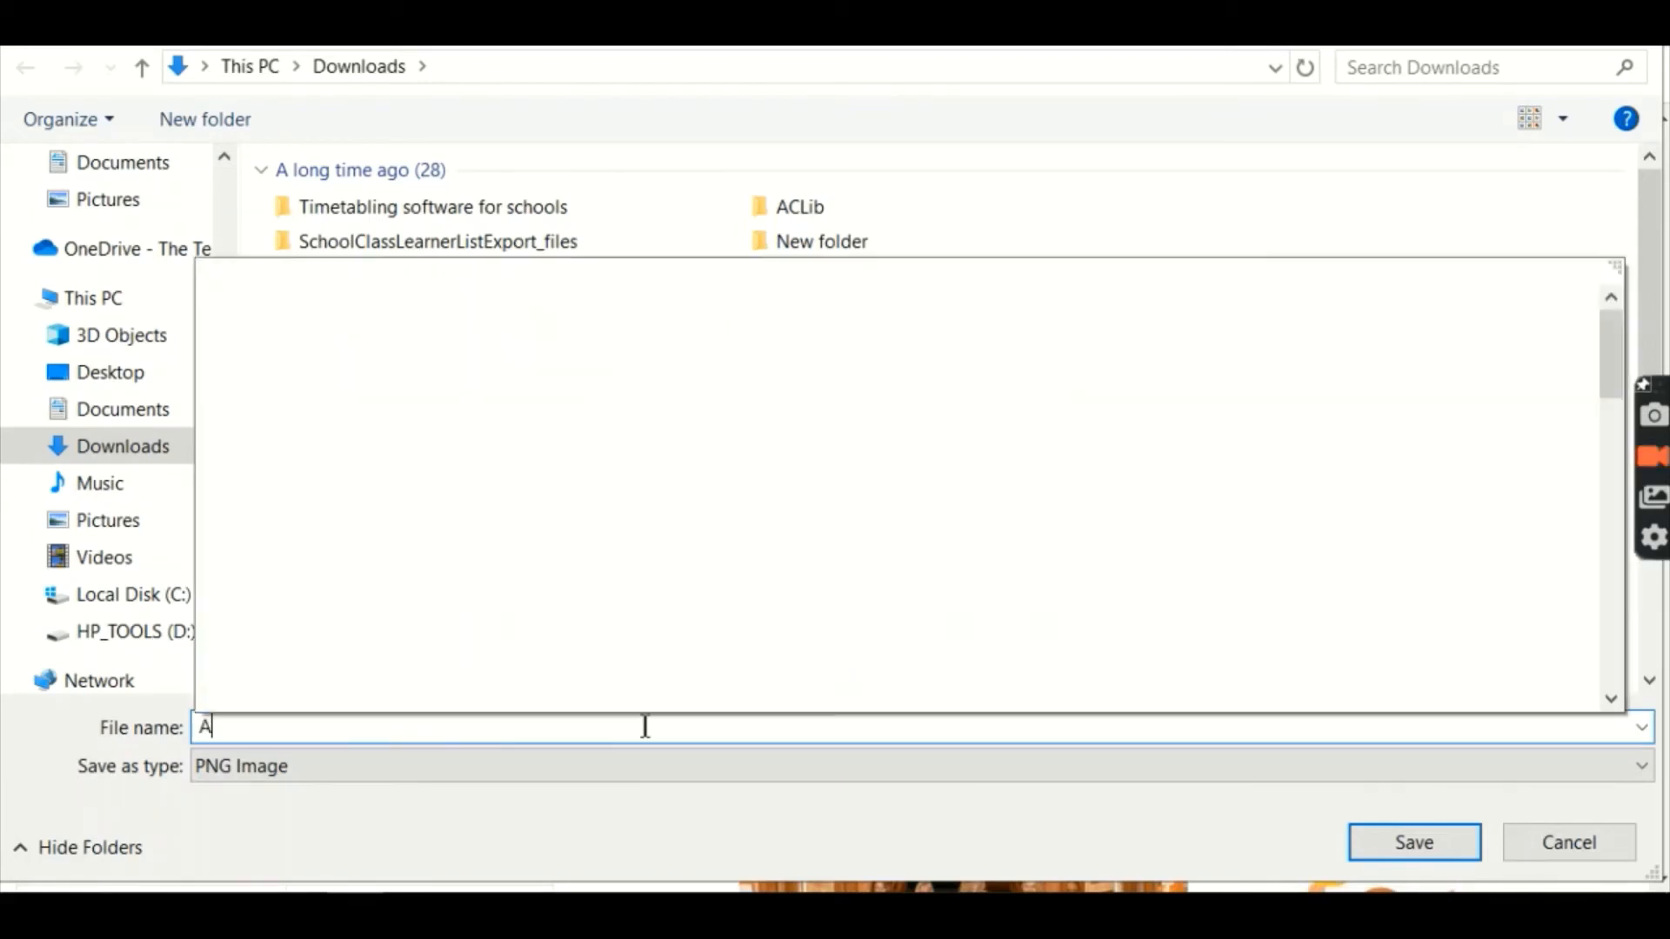
text(CHIE)
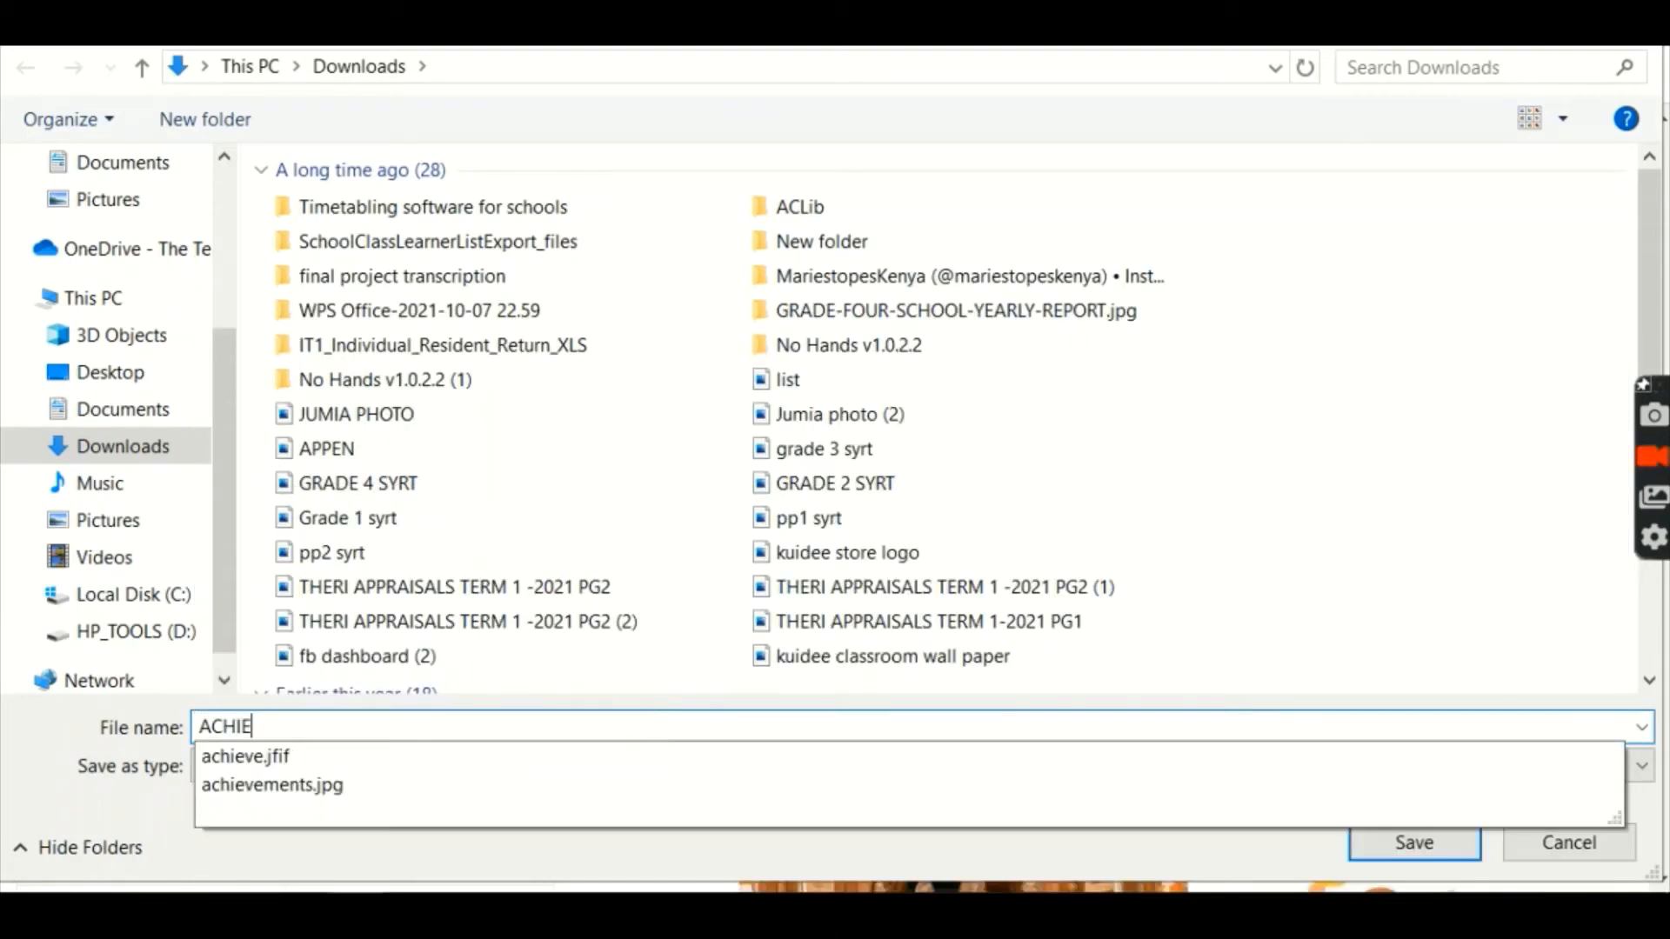
text(VEMENT)
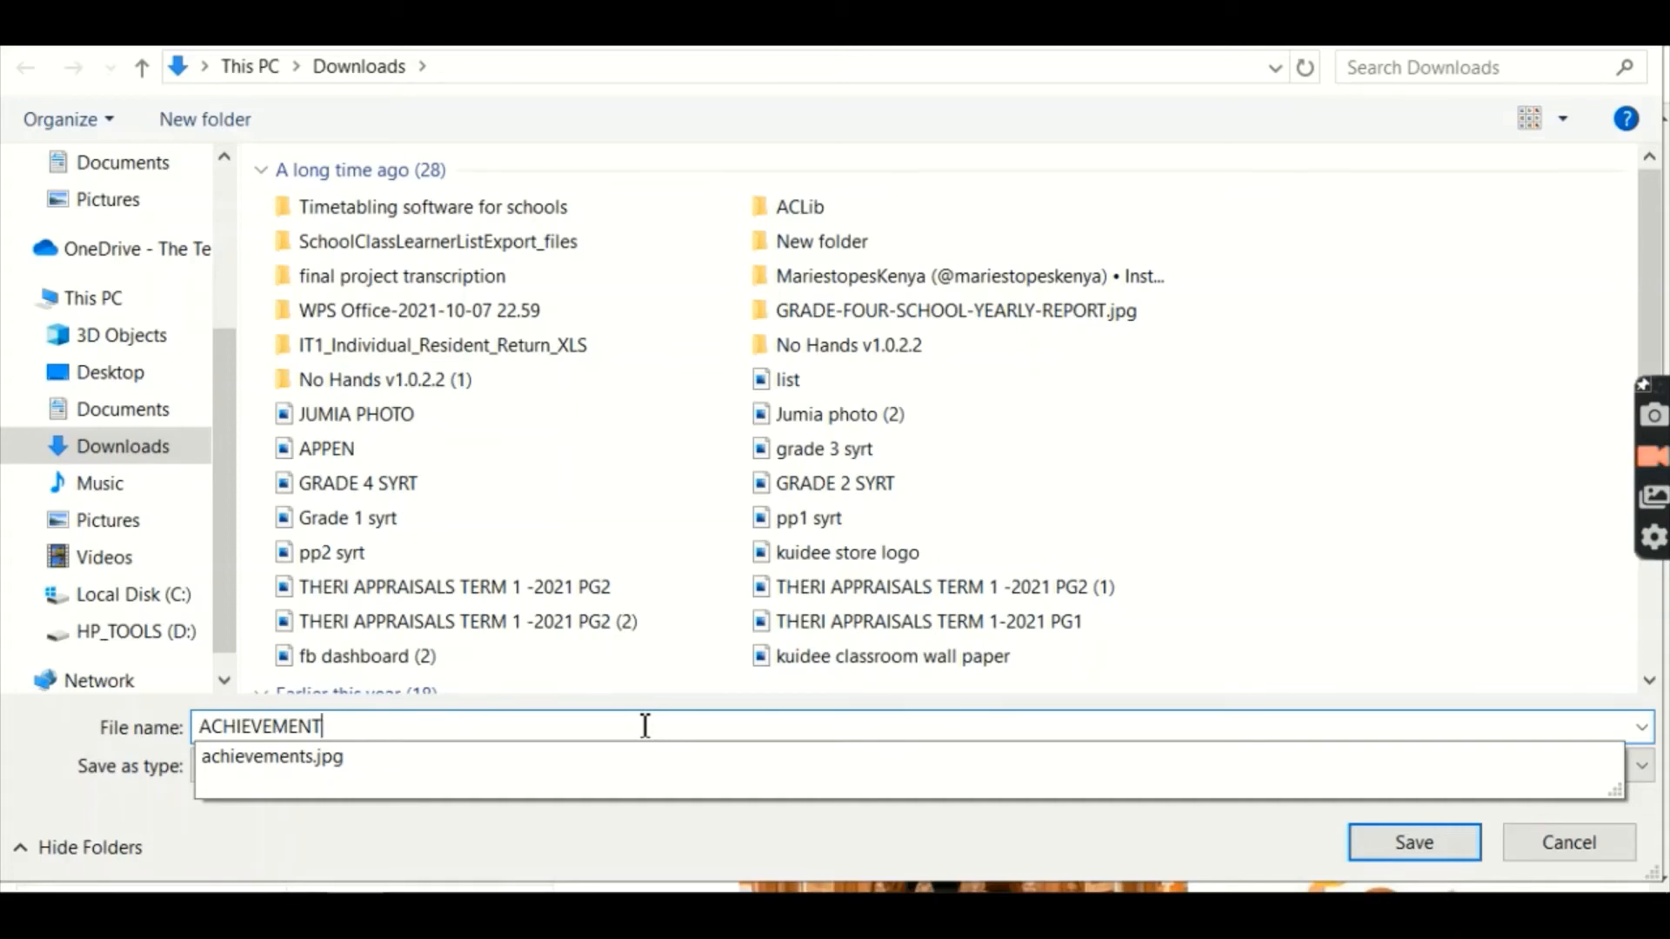
key(Return)
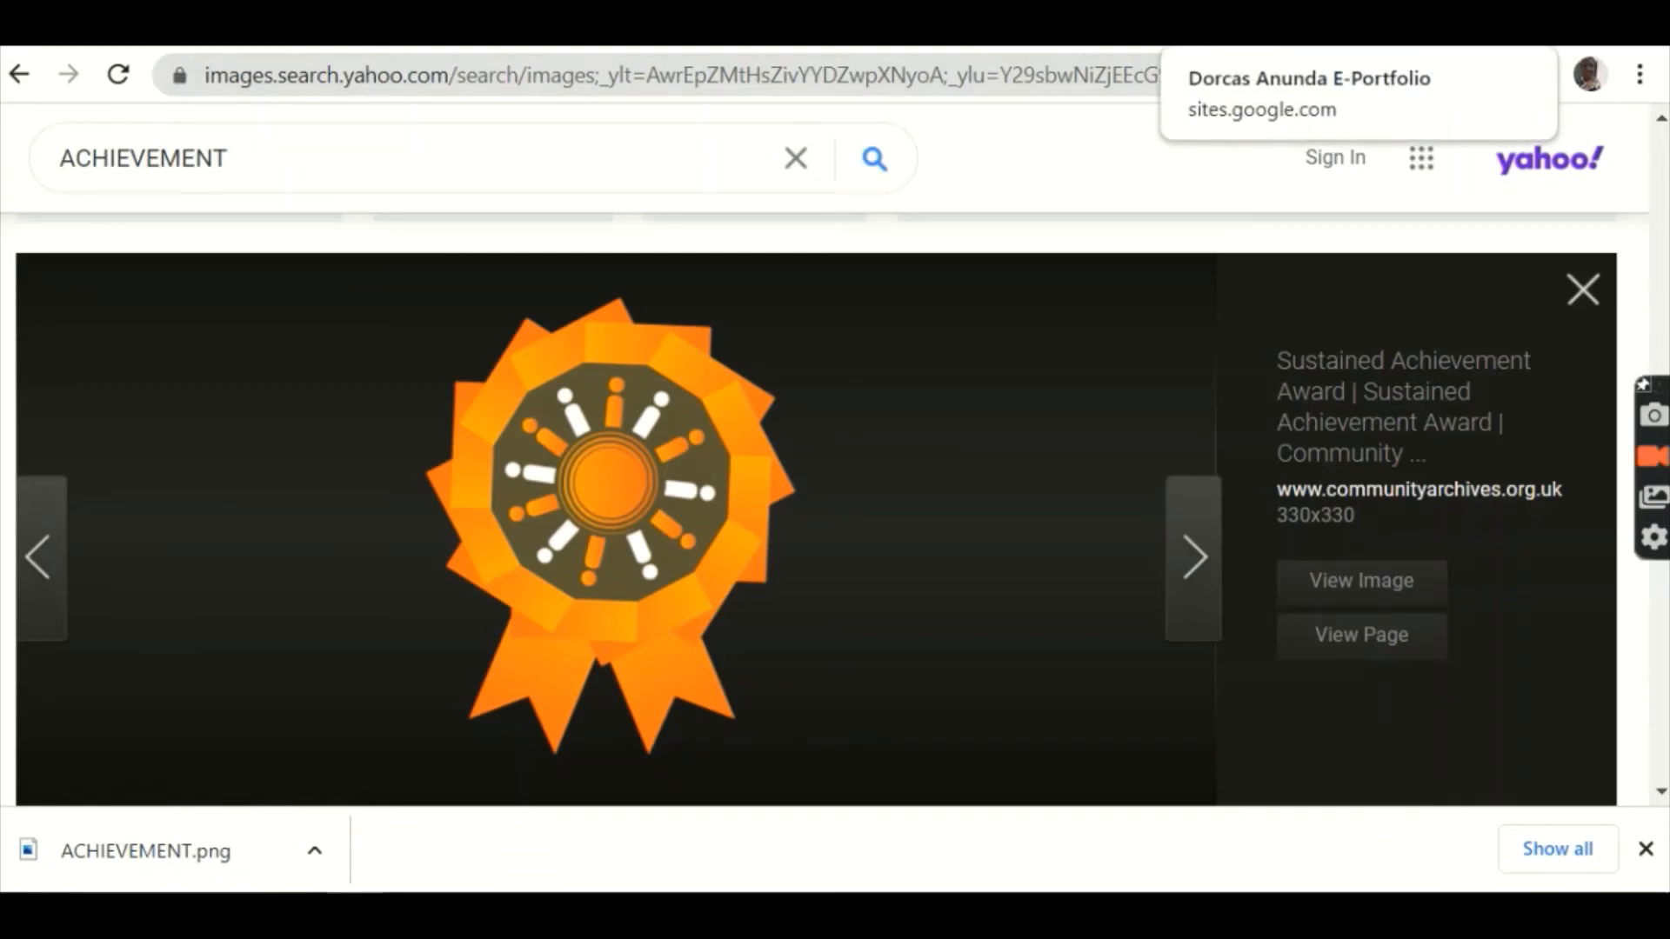
click(1244, 26)
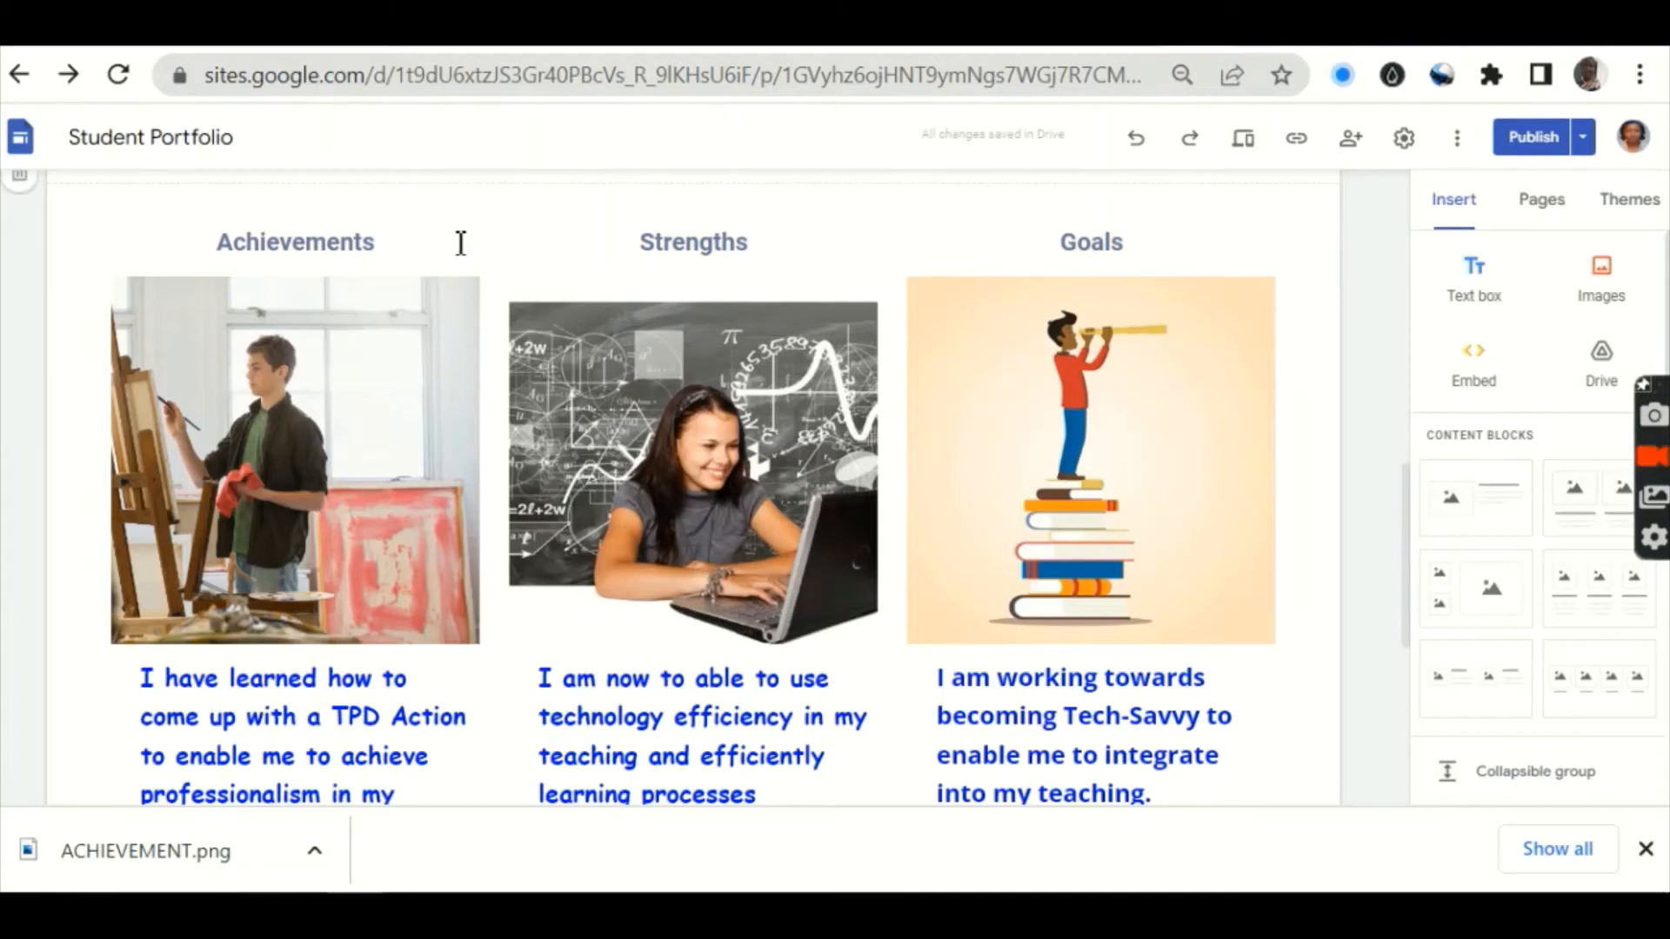
Step: Select the Achievements painting photo and choose Replace image > Upload from its three-dot menu
click(256, 502)
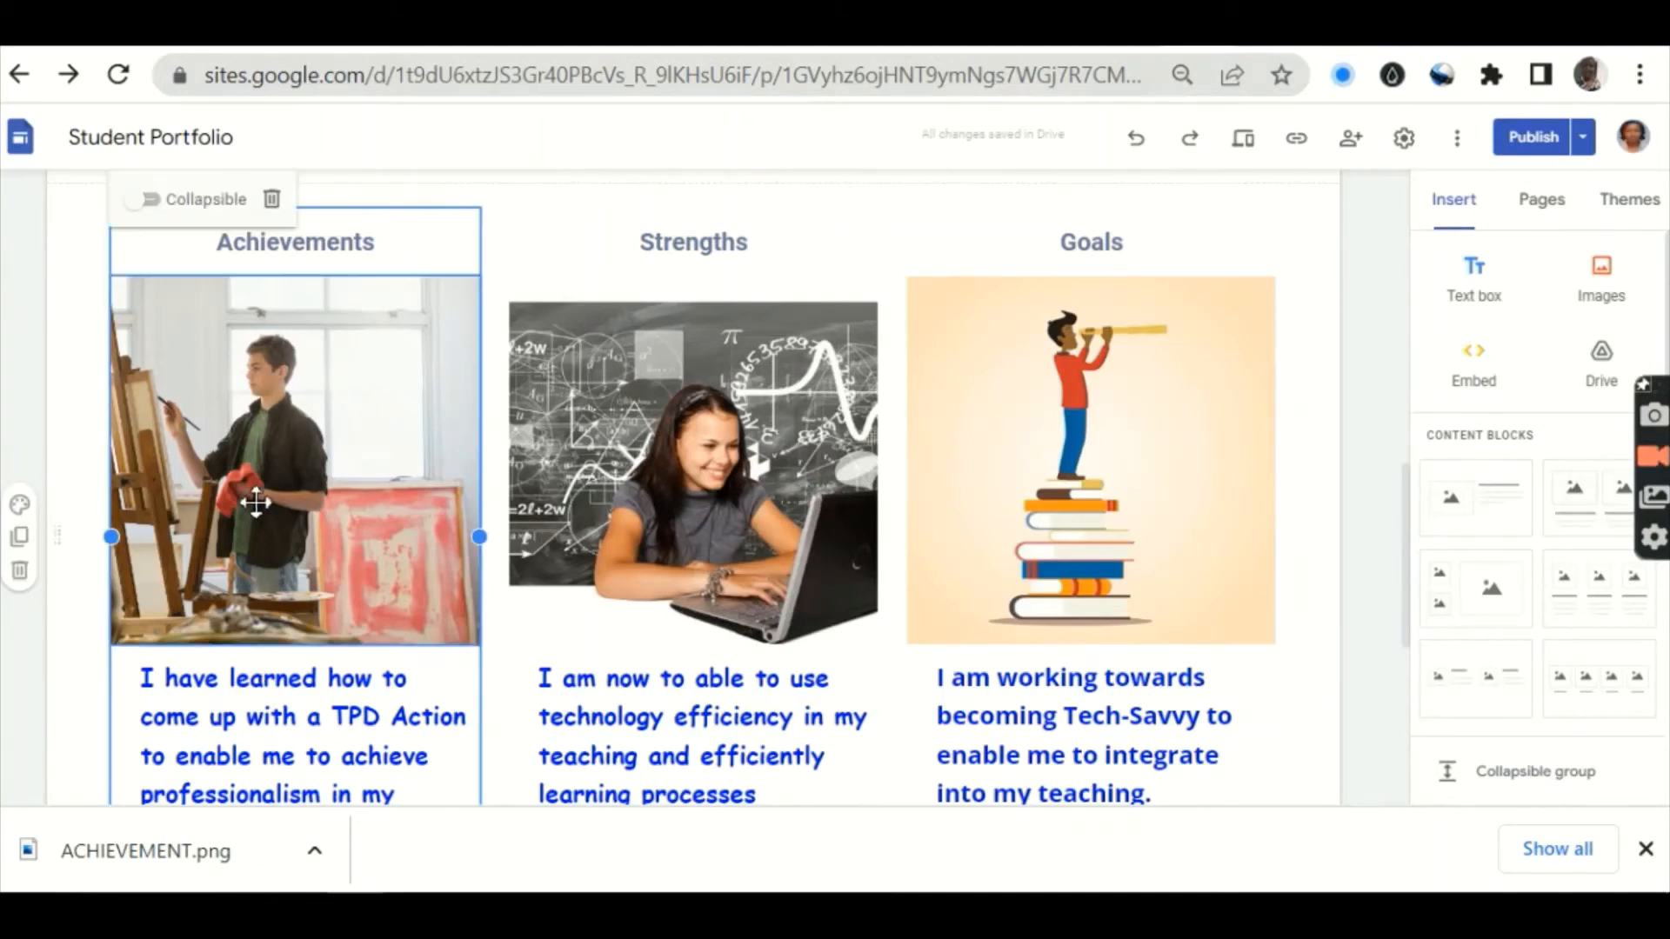
click(255, 502)
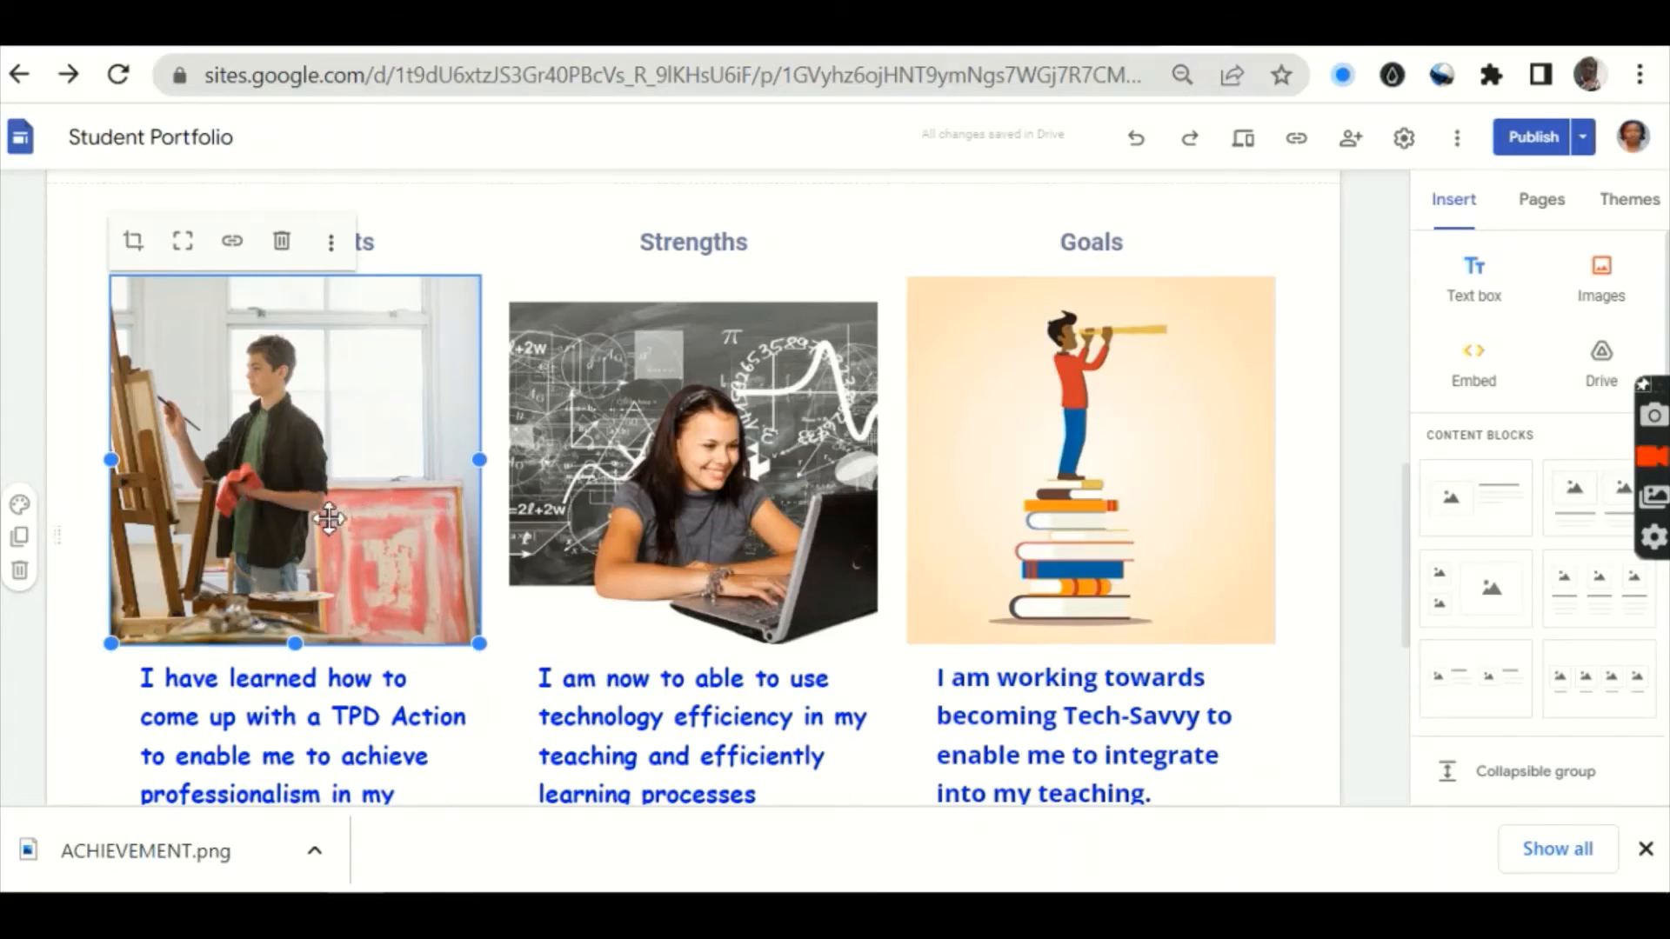
click(335, 253)
mouse_move(341, 261)
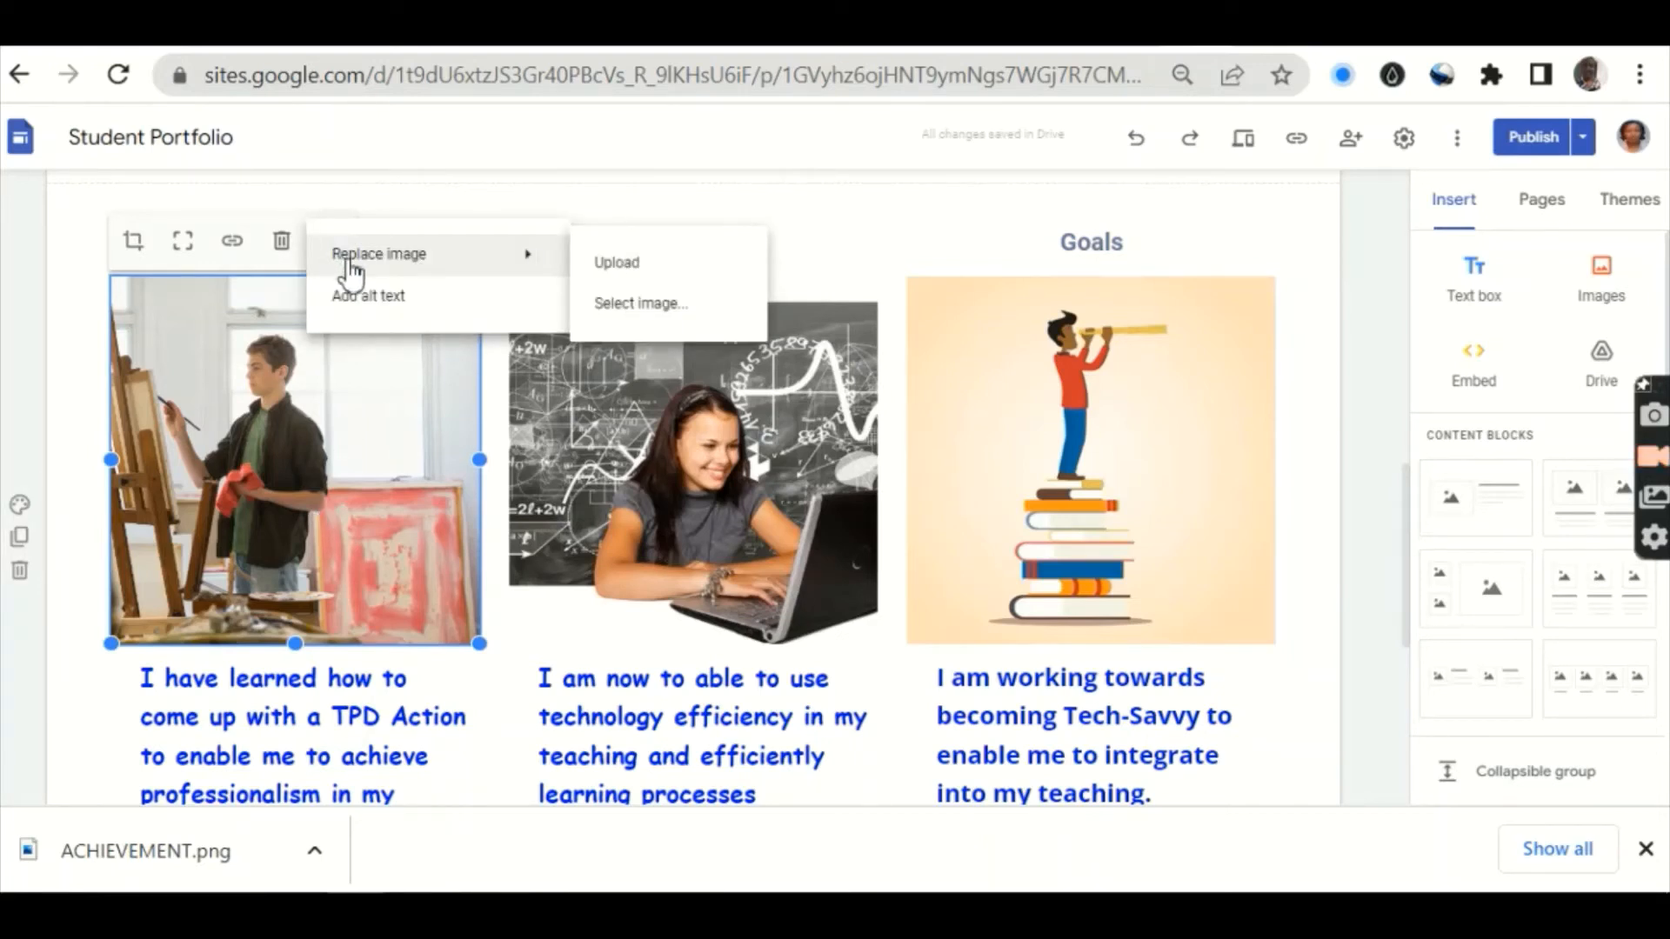
click(612, 272)
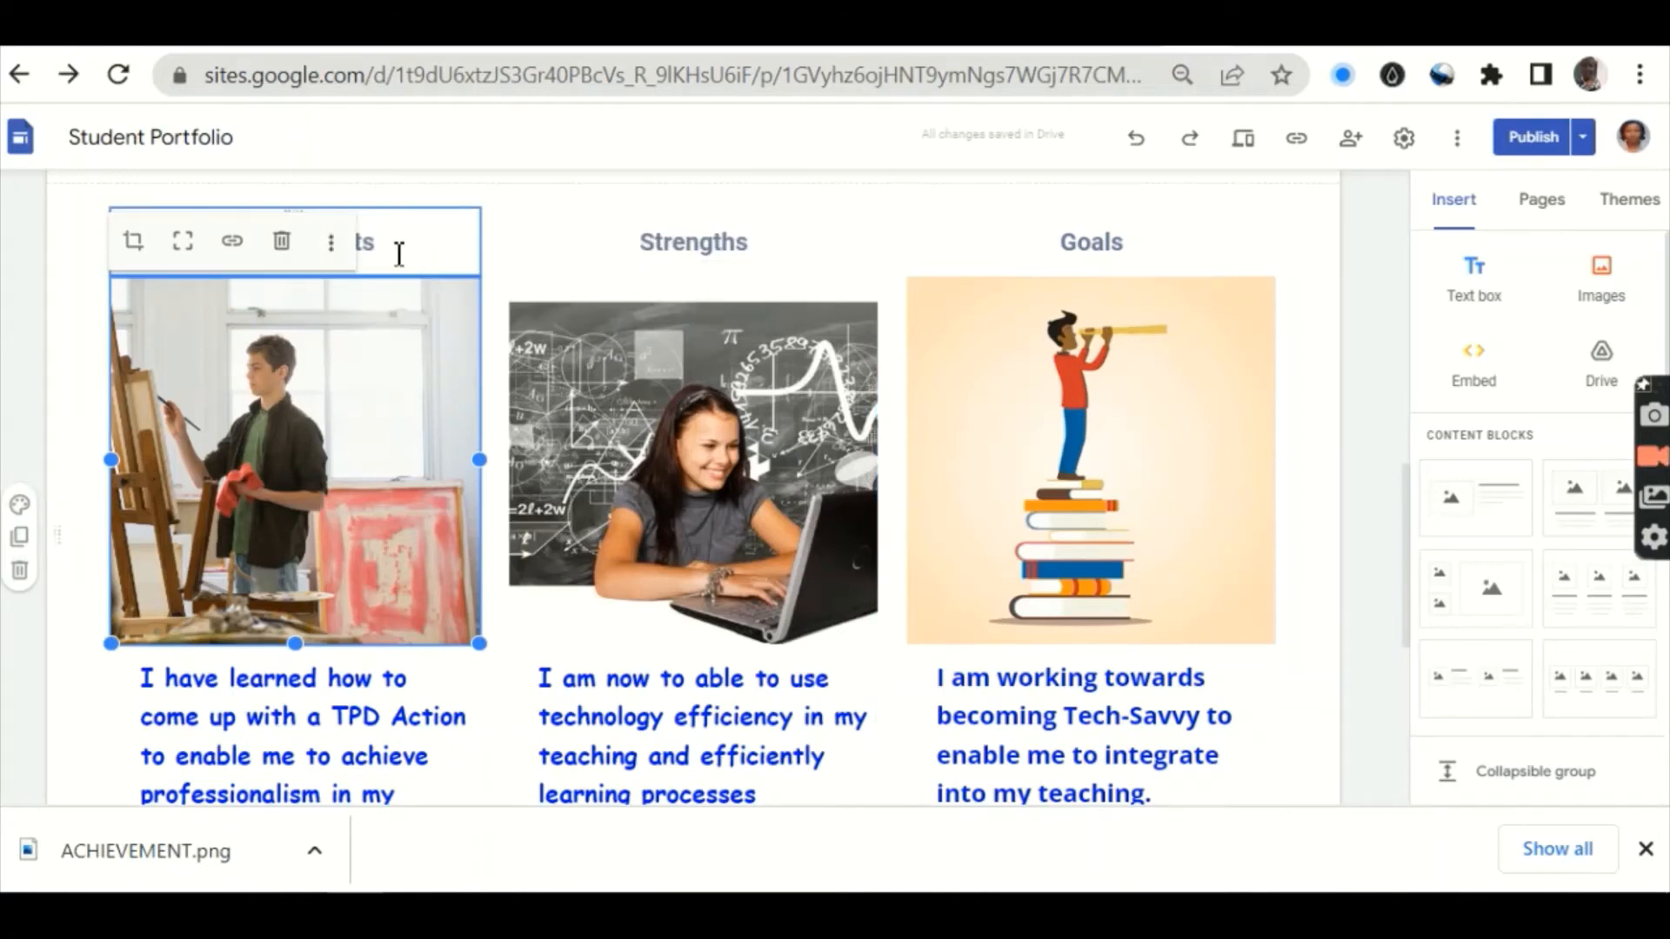
click(335, 252)
mouse_move(335, 258)
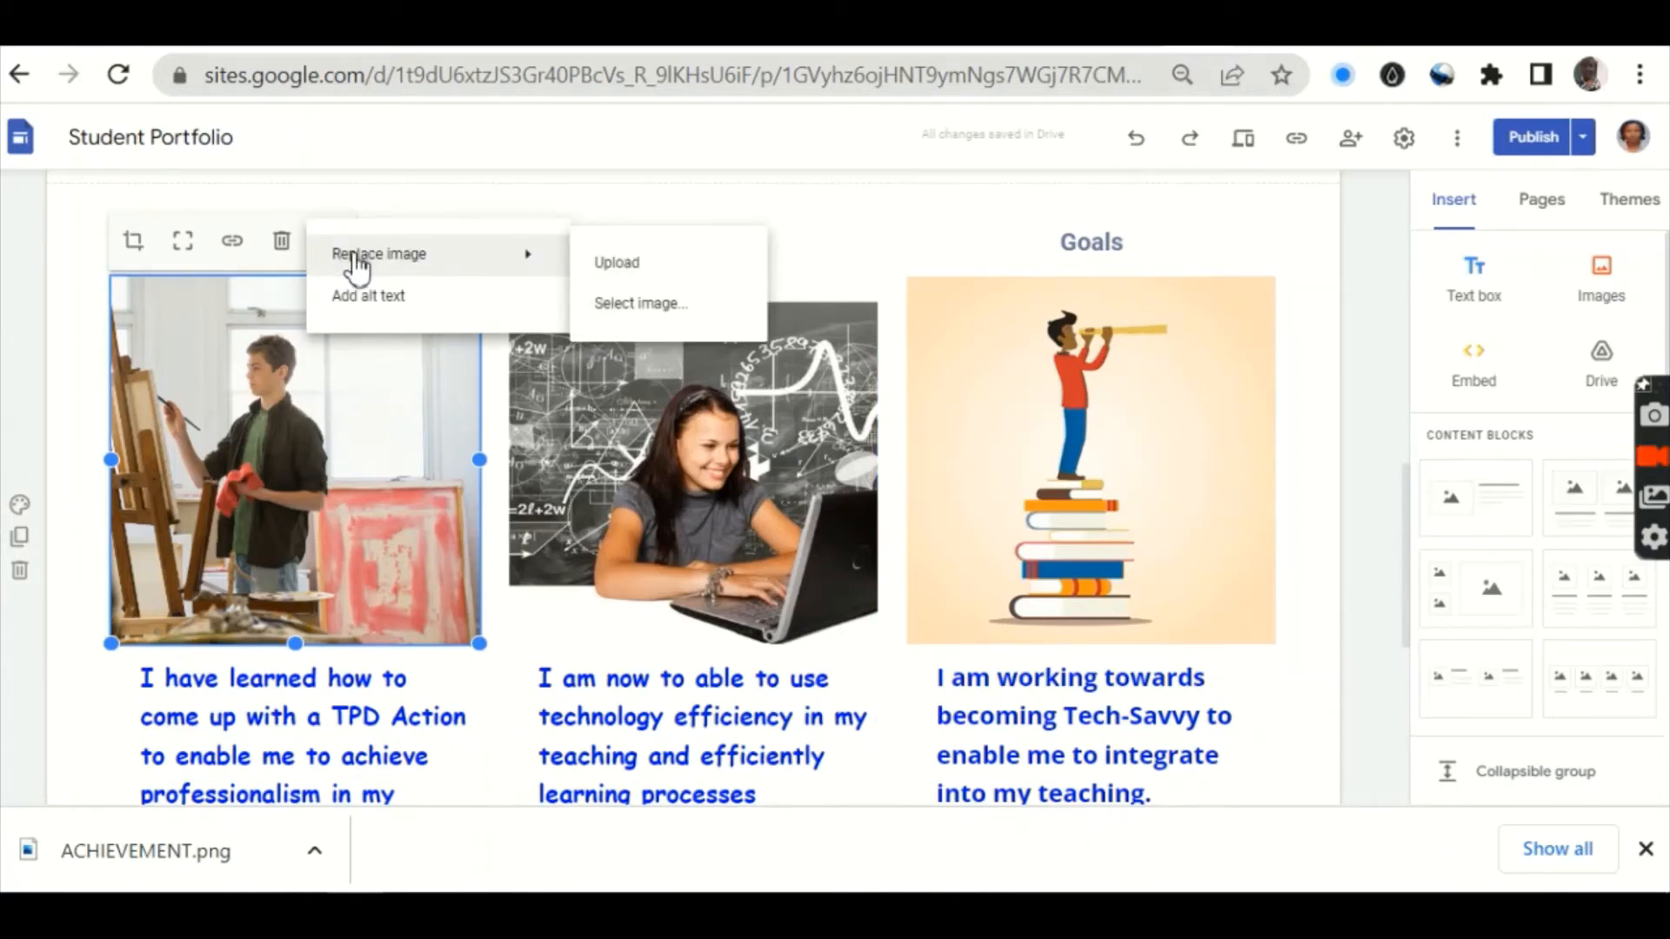
click(620, 264)
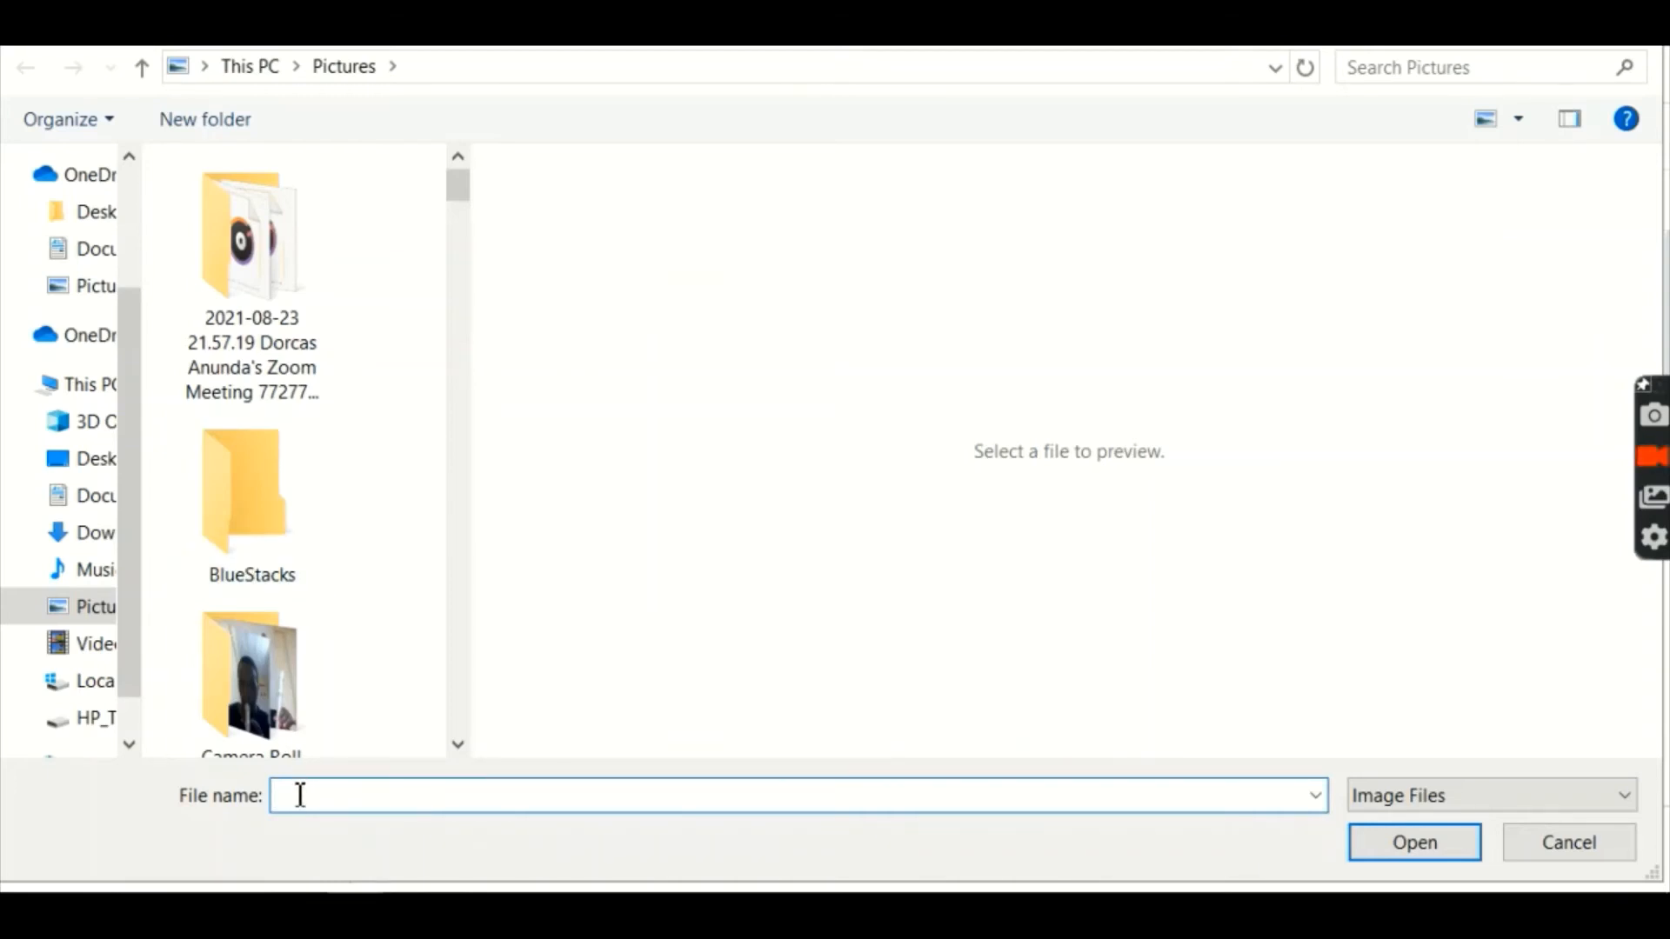
Step: Upload ACHIEVEMENT.png from Downloads so the orange medal replaces the Achievements photo
text(A)
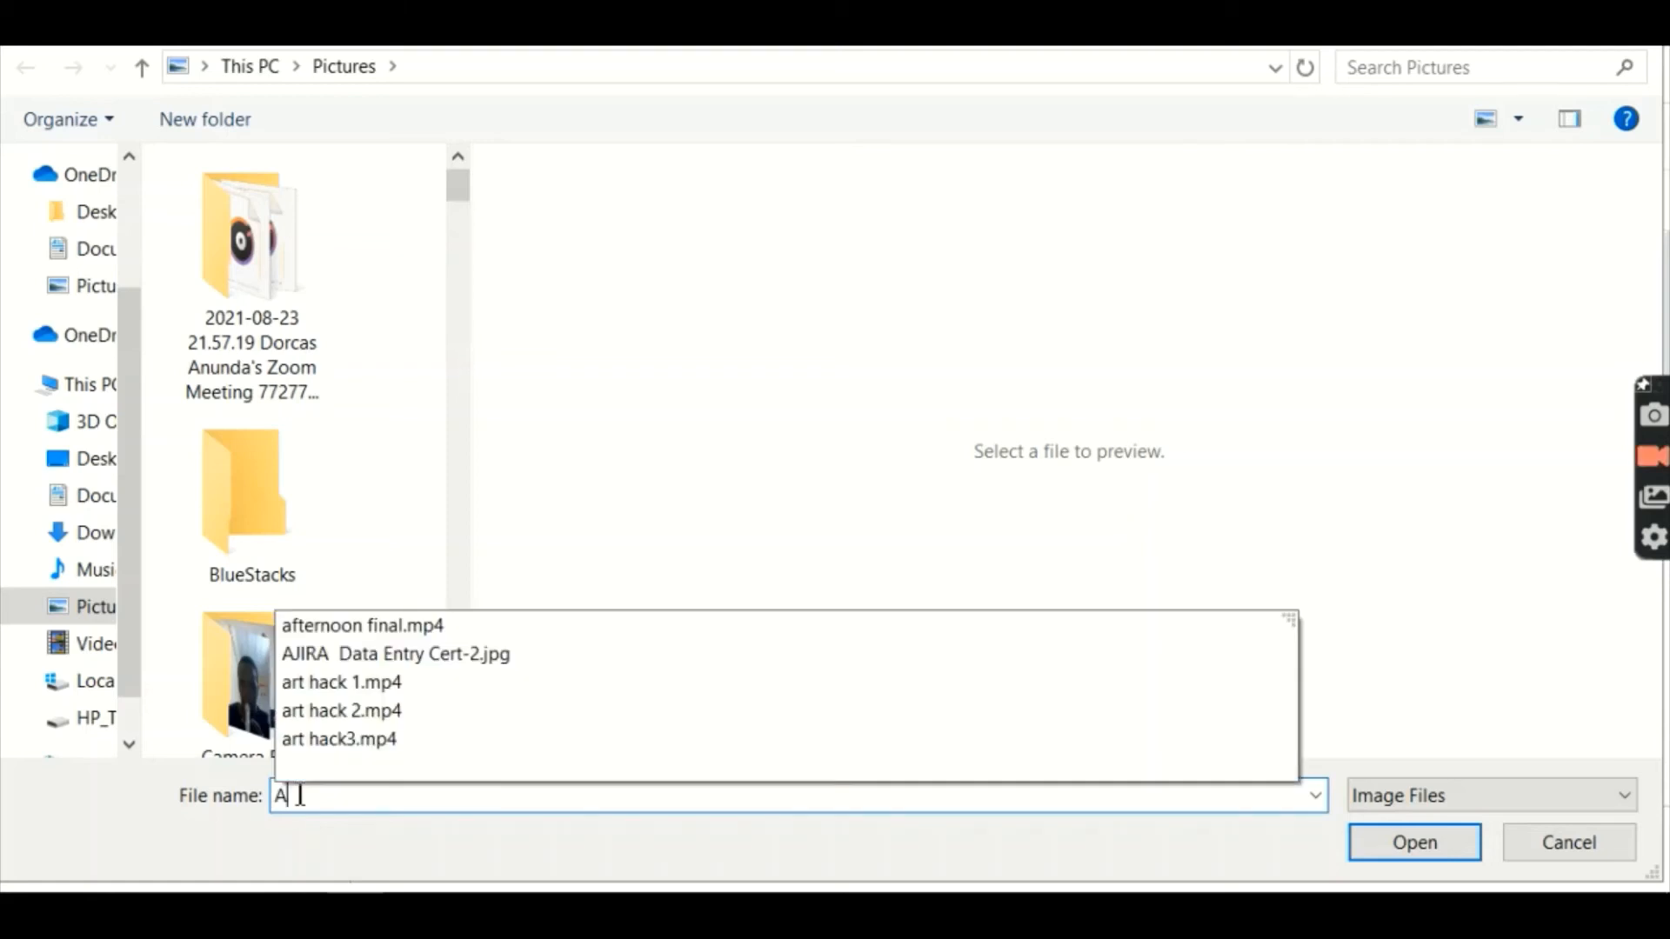
text(CH)
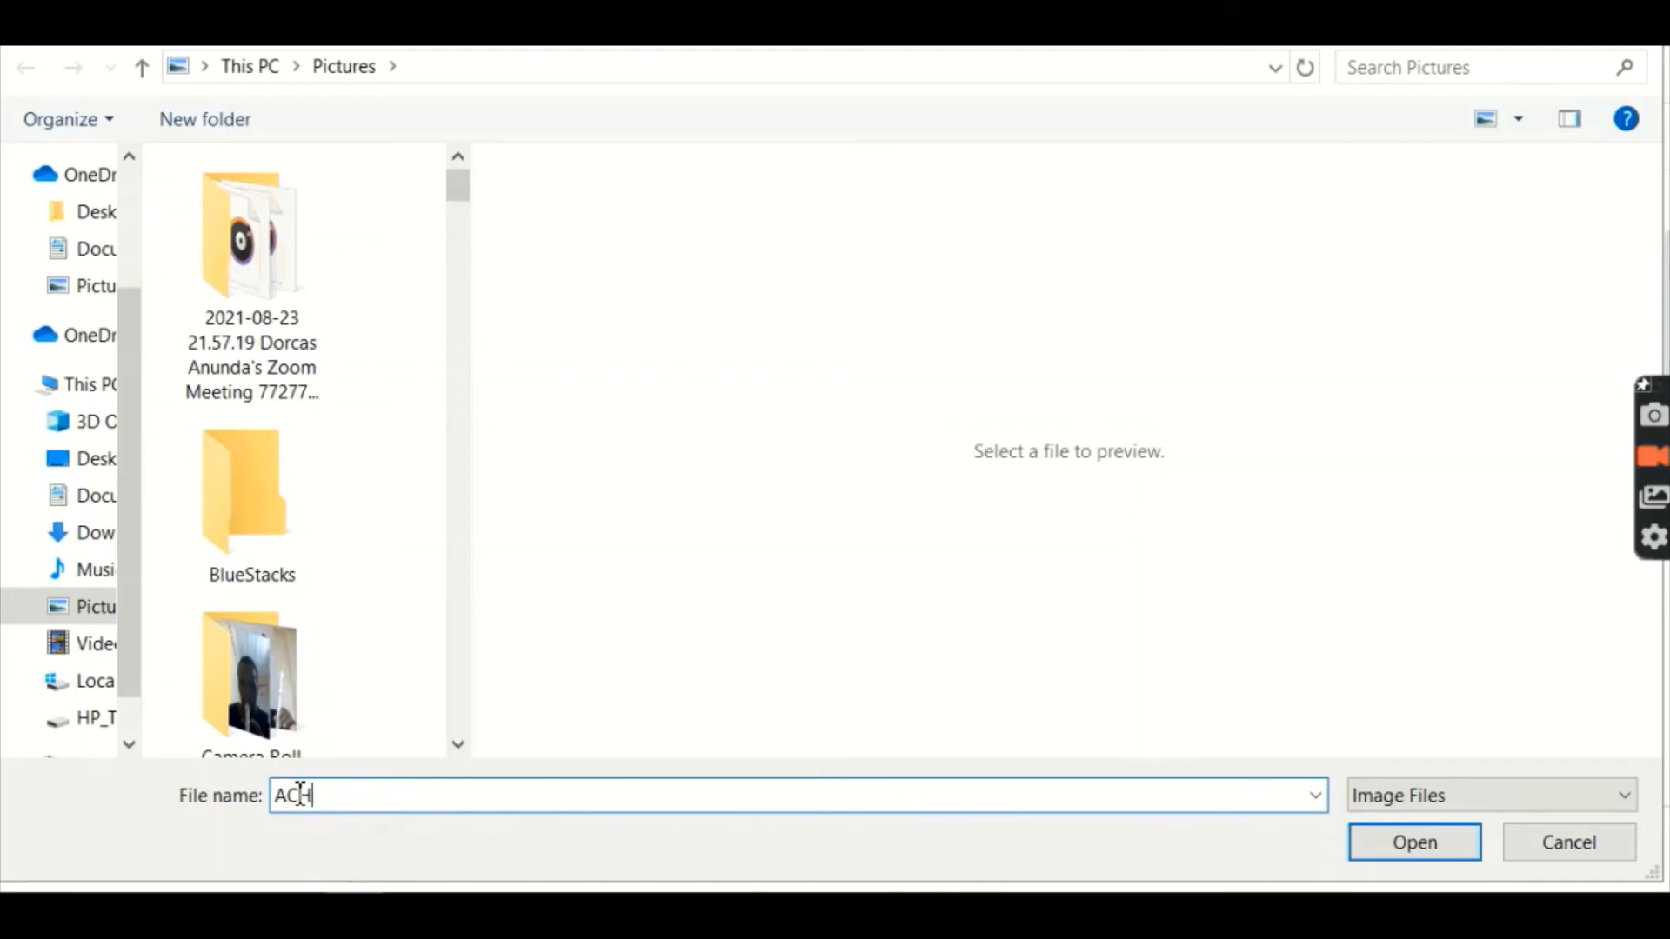
key(BackSpace)
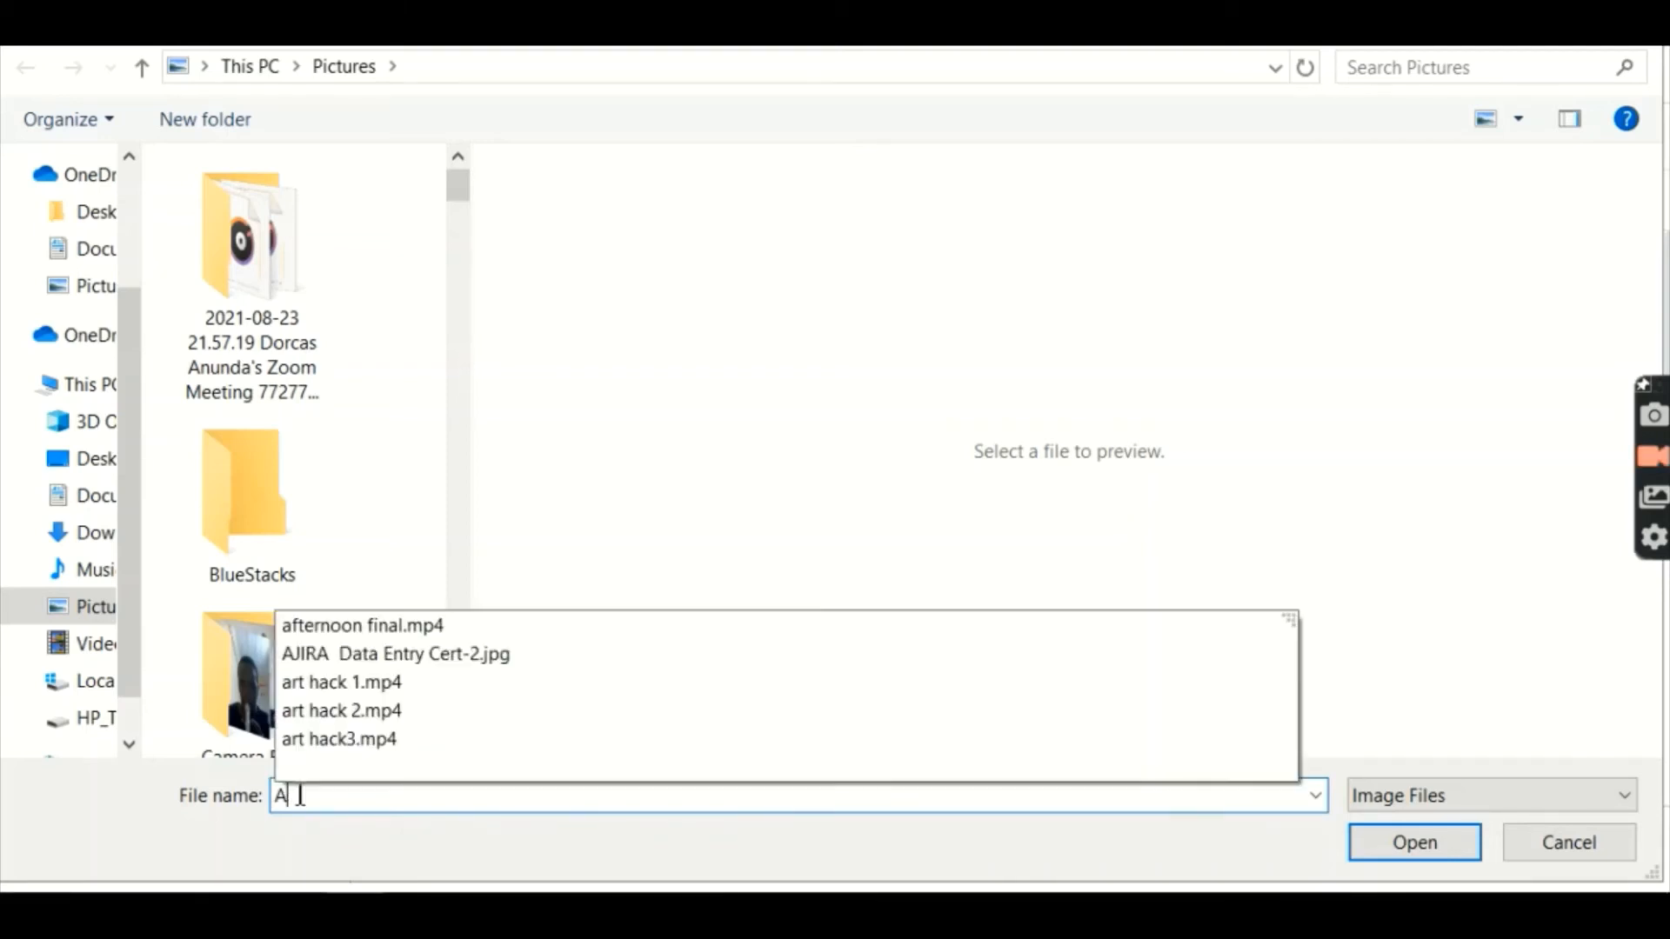
key(BackSpace)
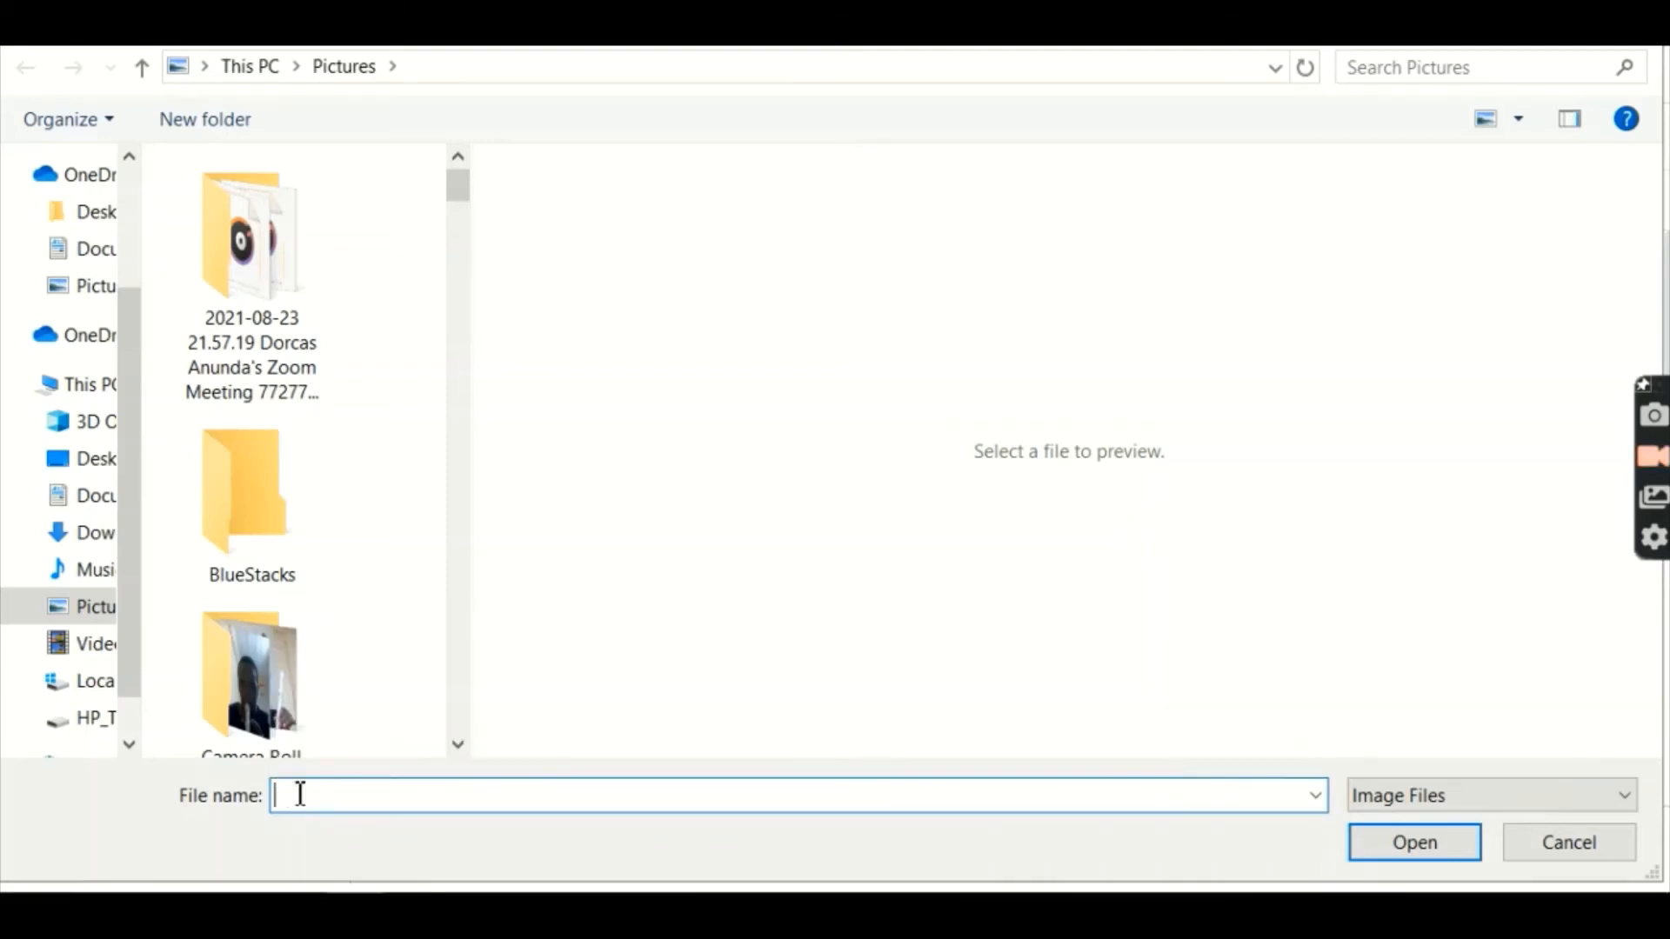
click(82, 544)
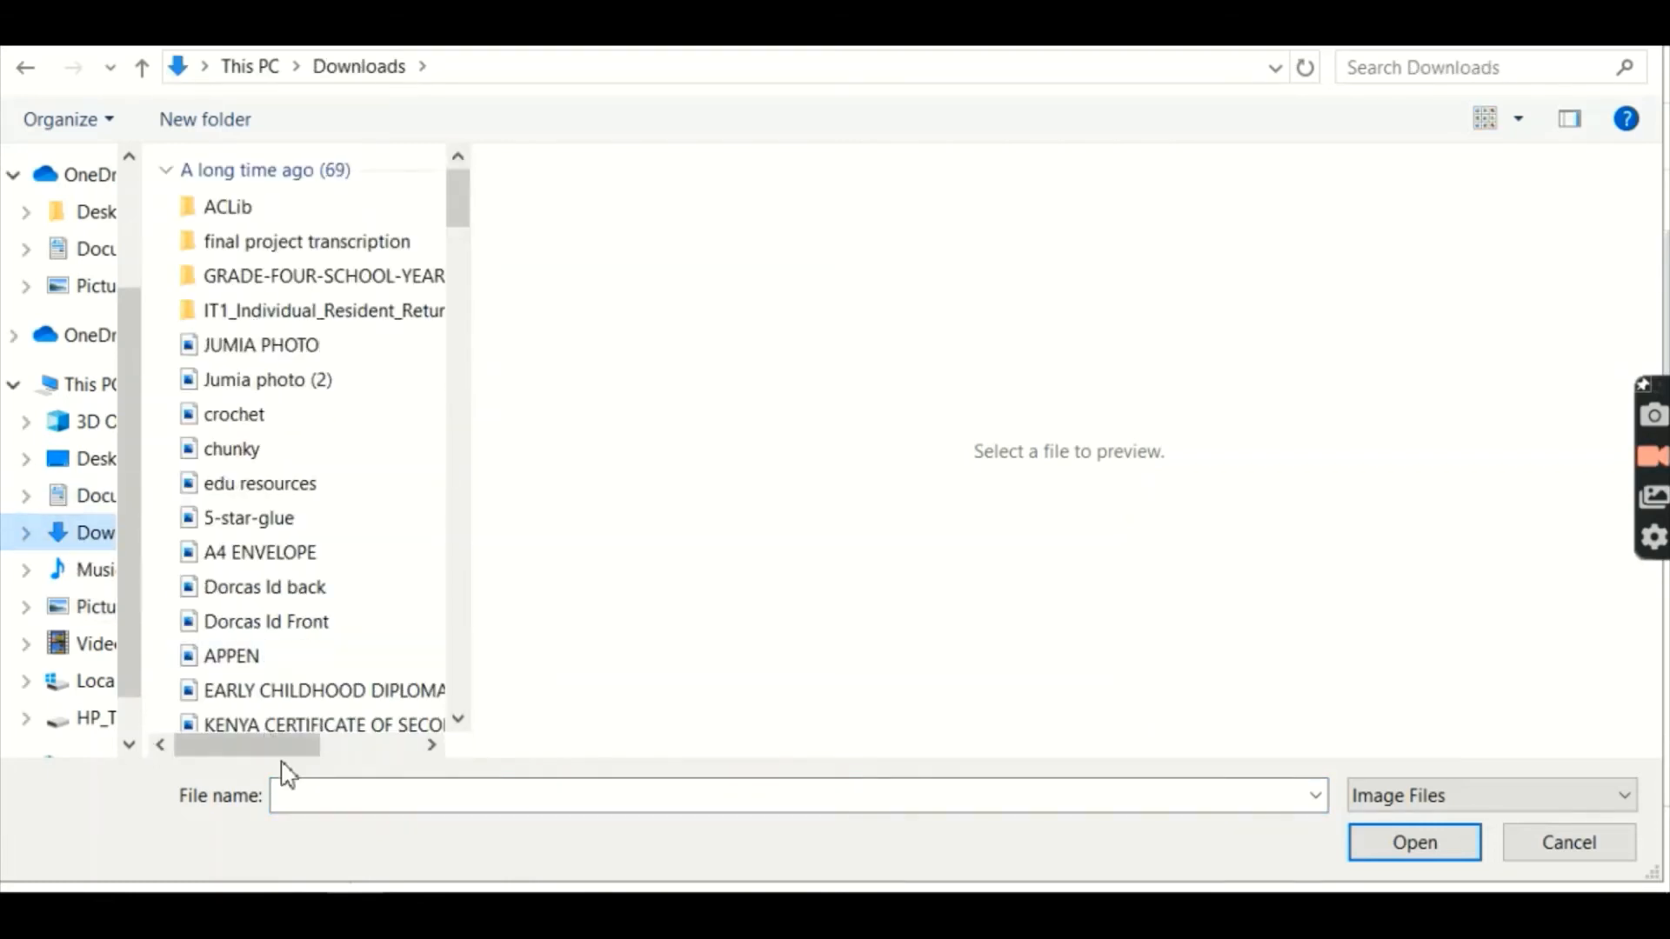
click(304, 804)
text(A)
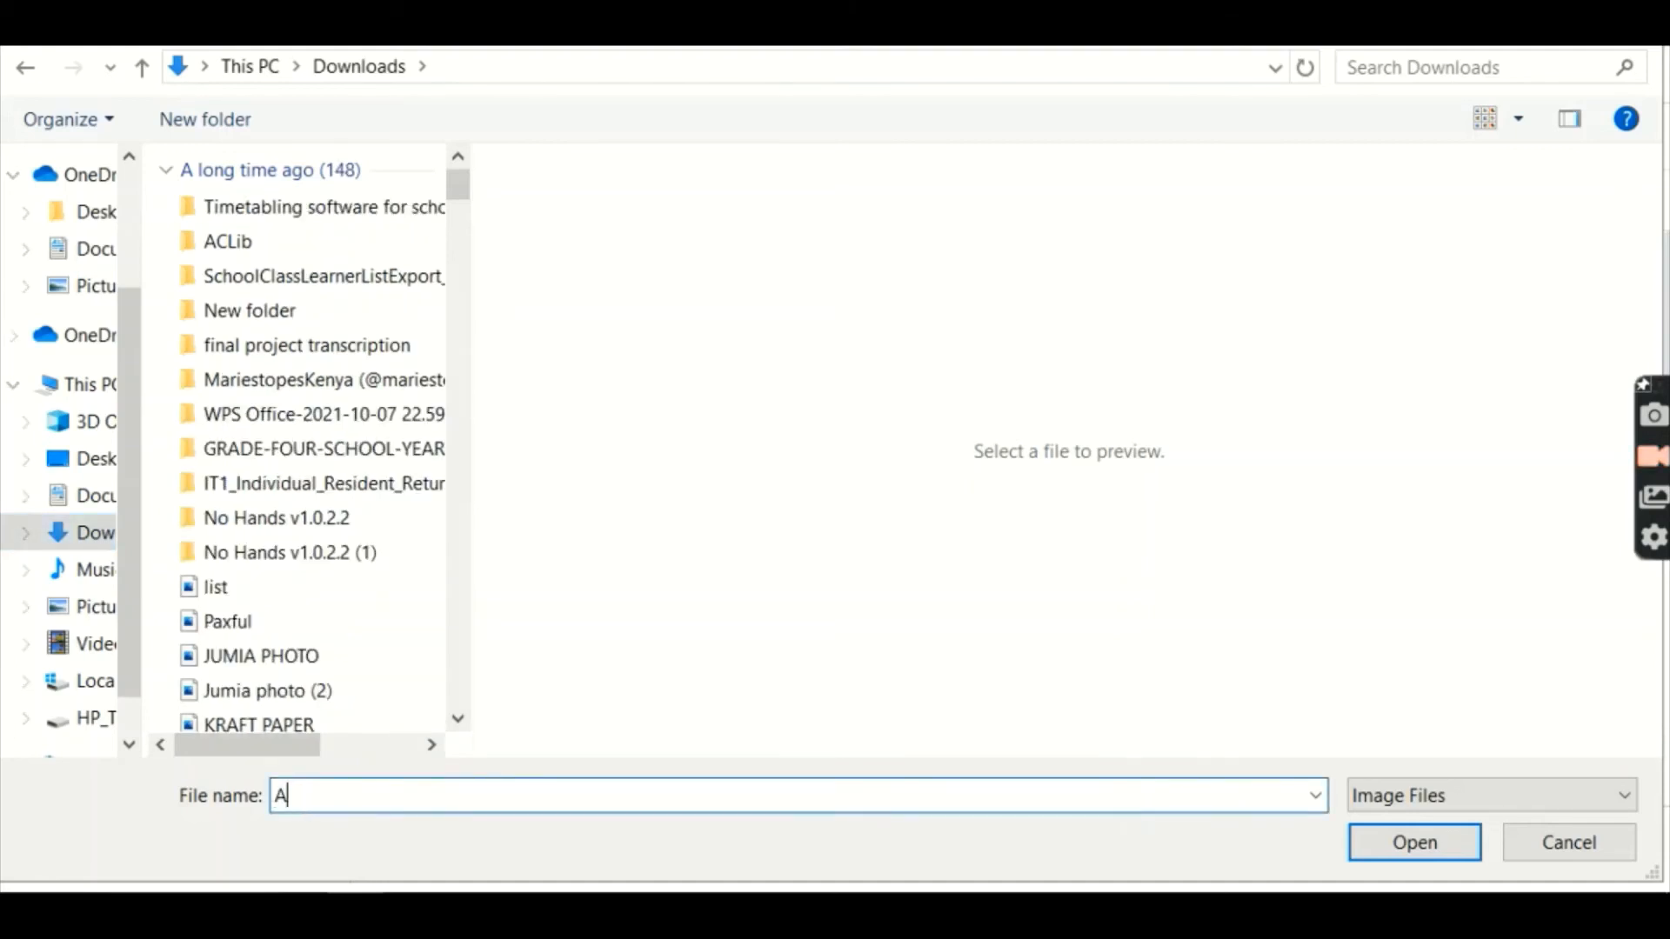
text(C)
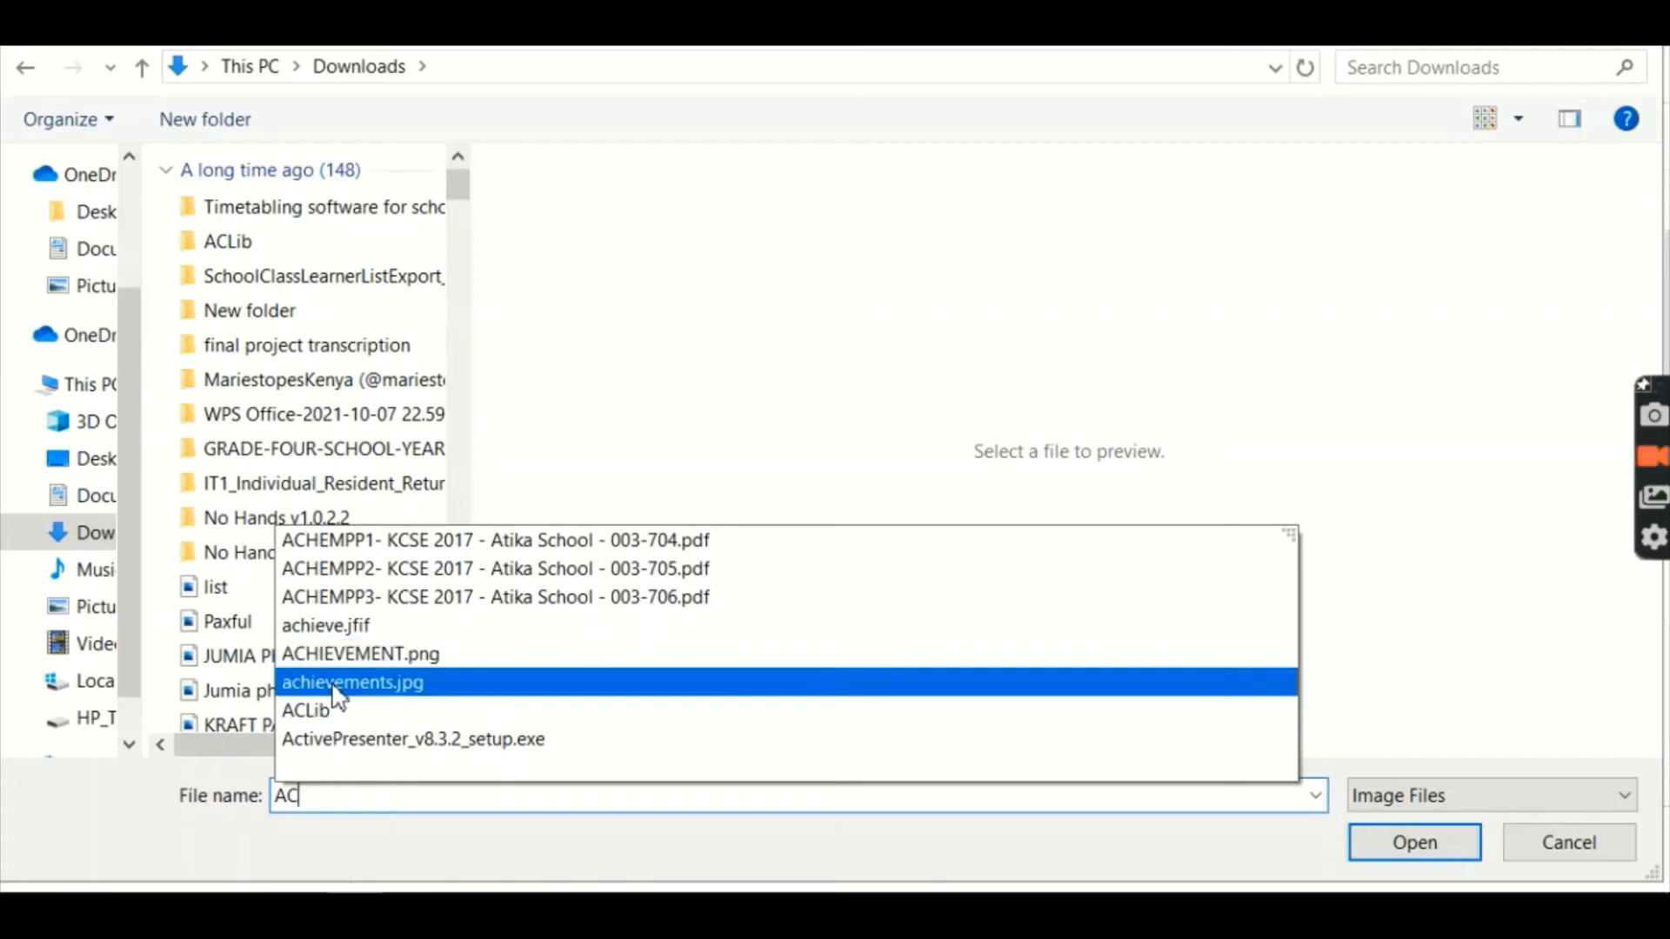
click(343, 661)
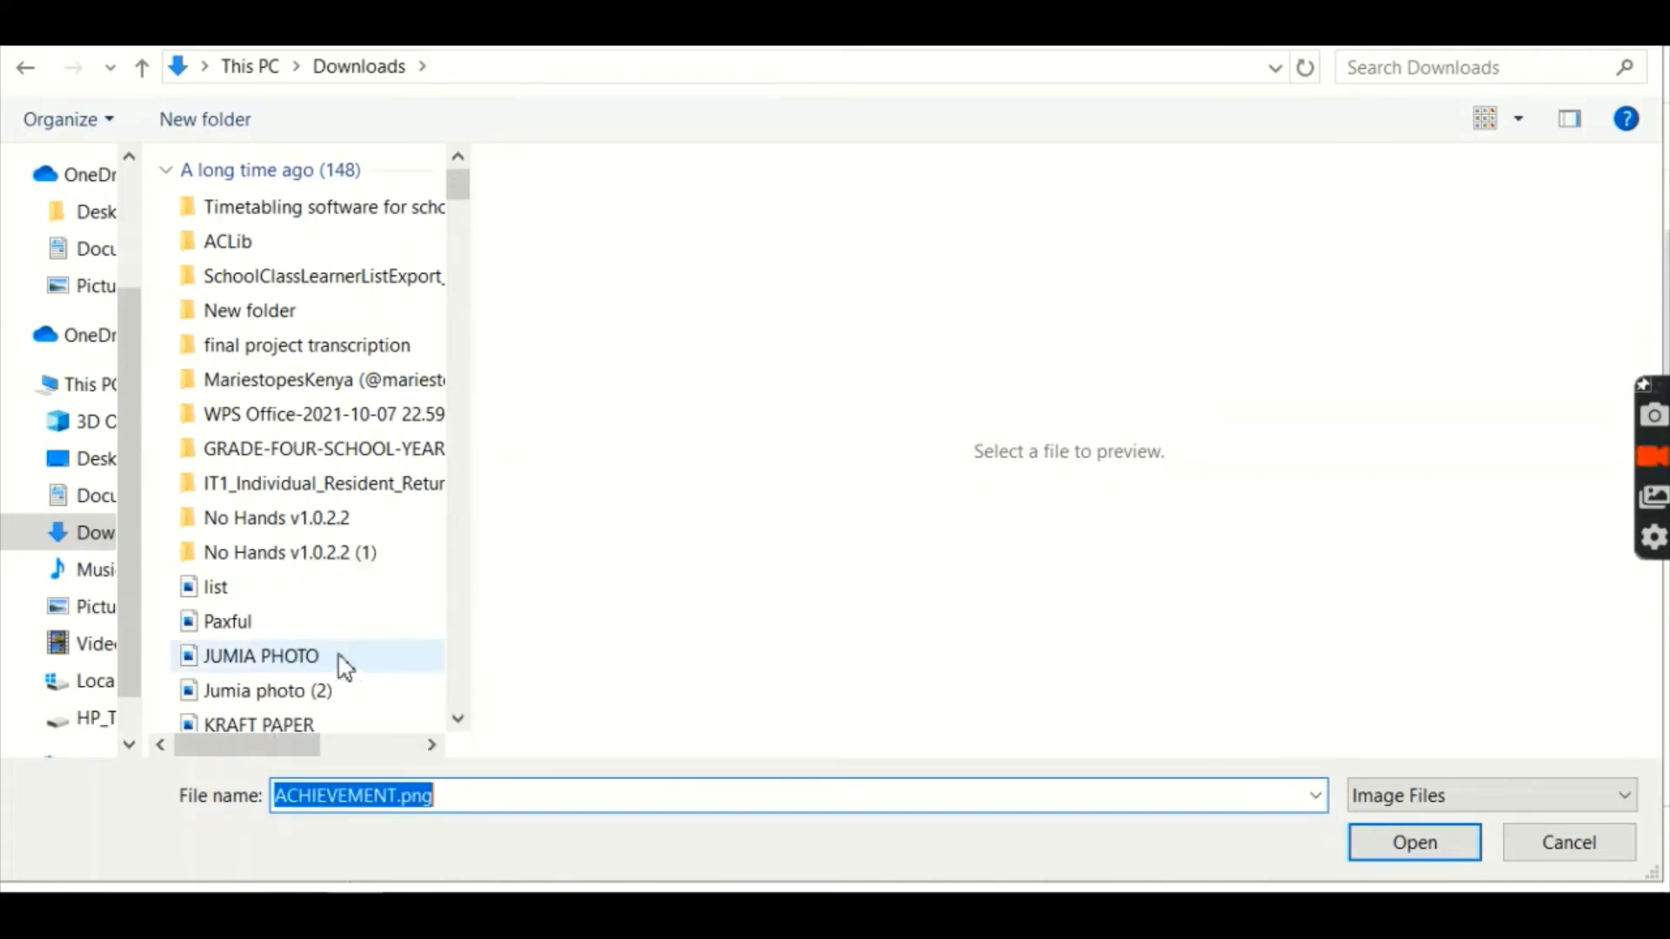
click(1415, 843)
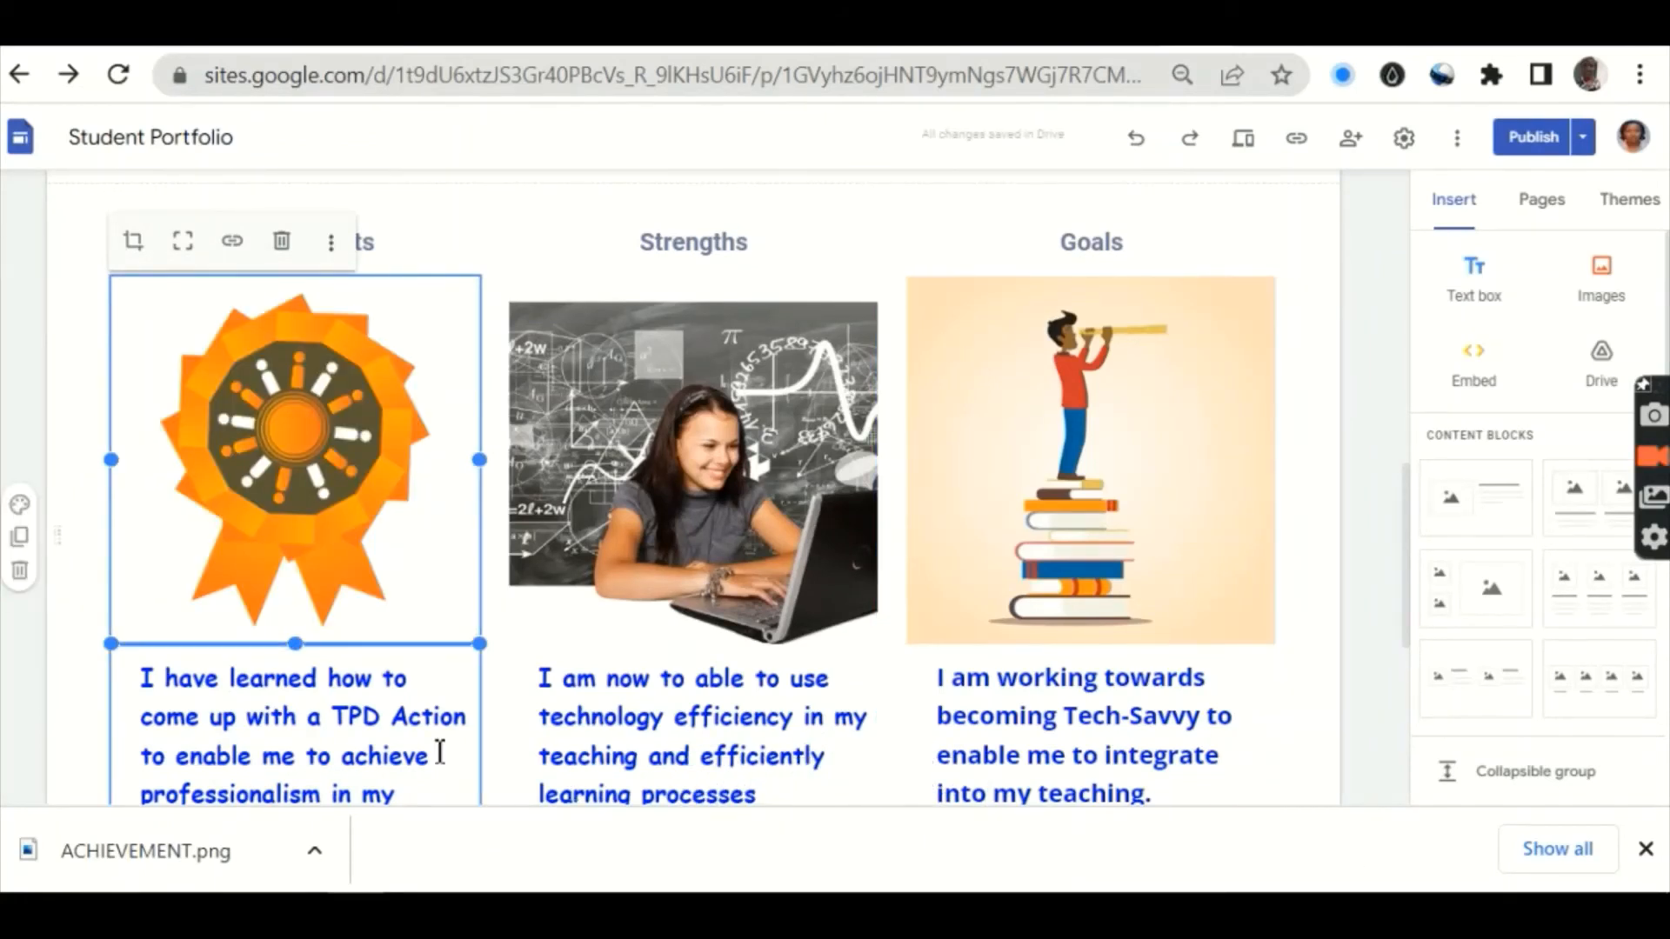
click(507, 749)
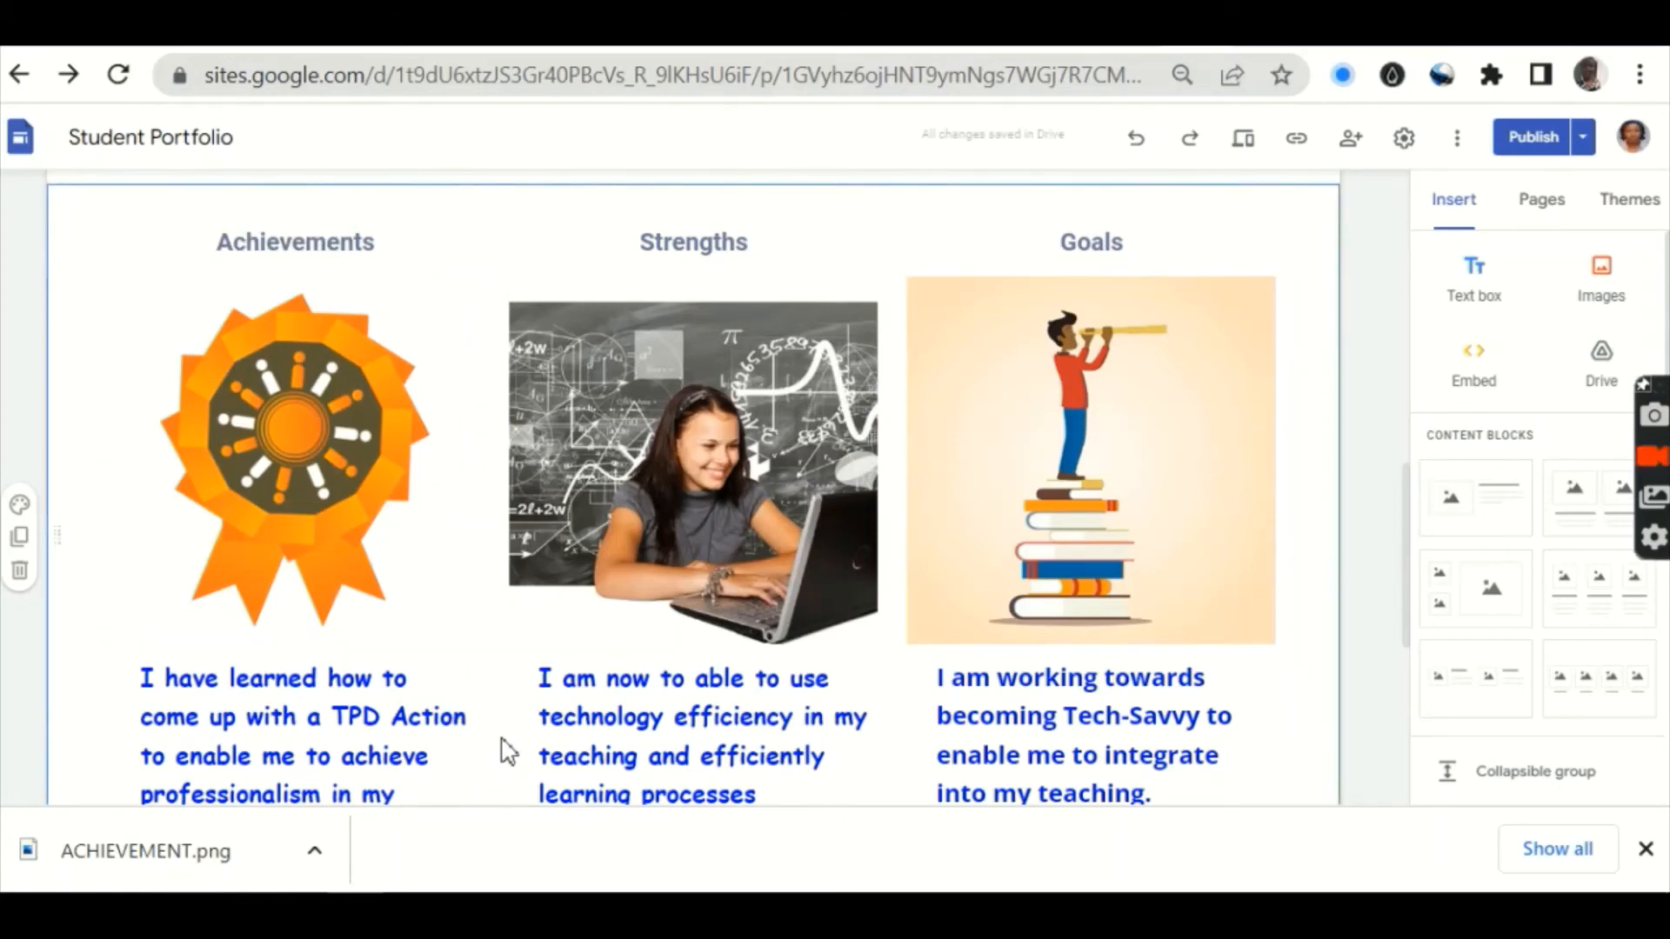
Step: Select the footer contact line, remove its bold and colour it blue
scroll(509, 750, down, 6)
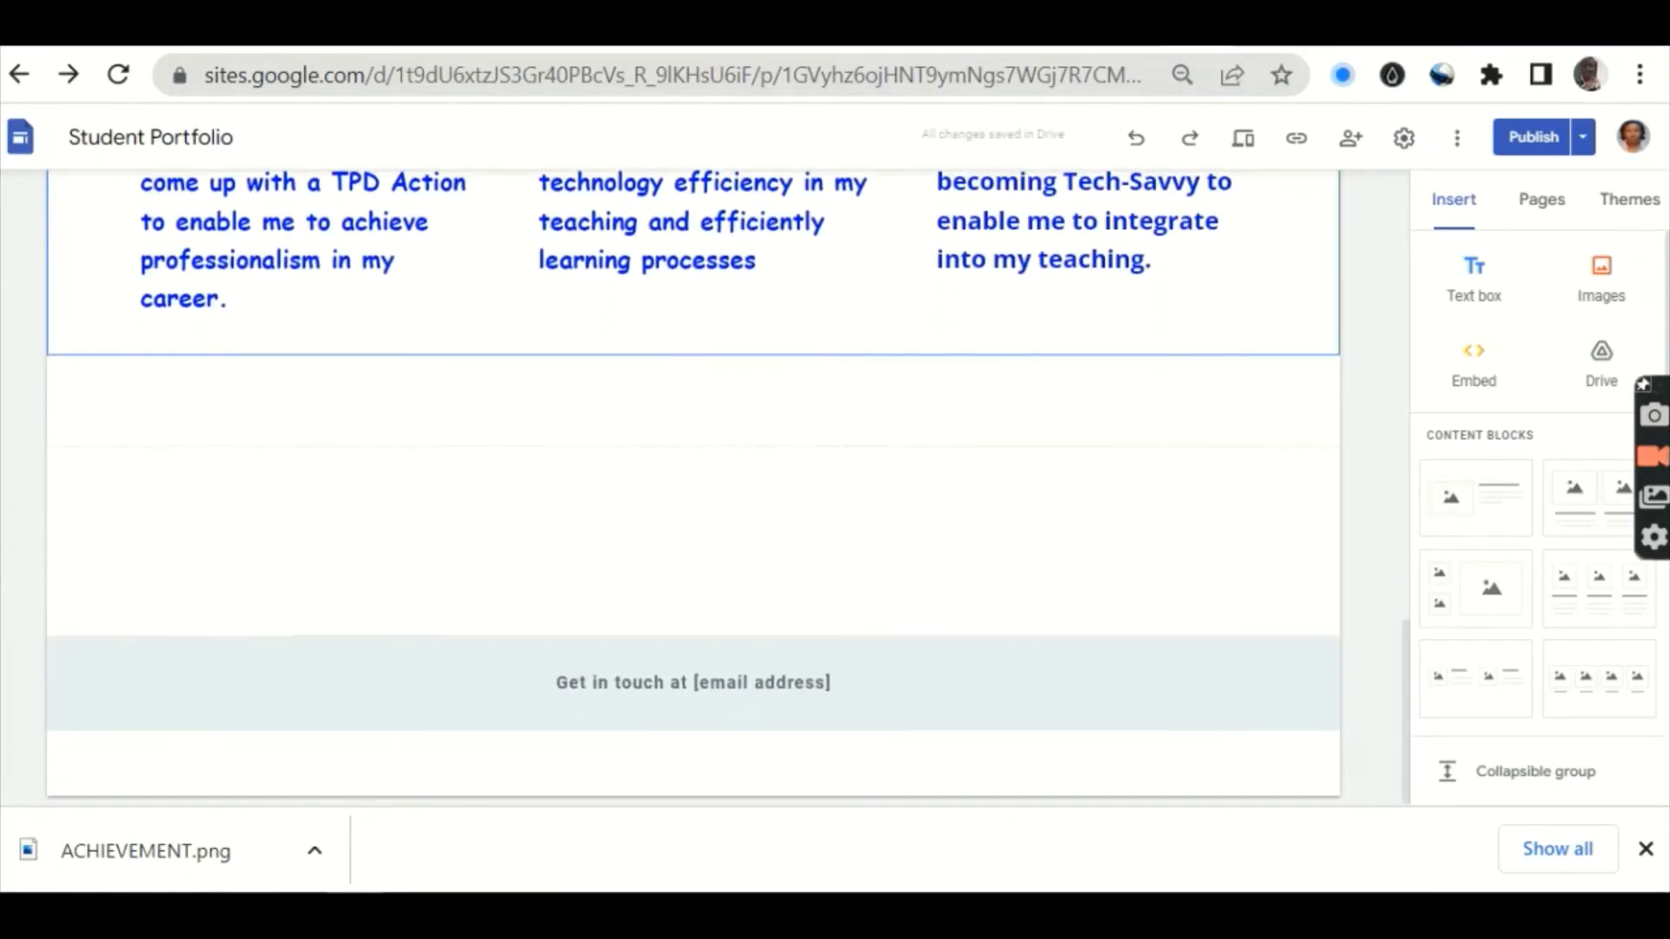
mouse_move(591, 685)
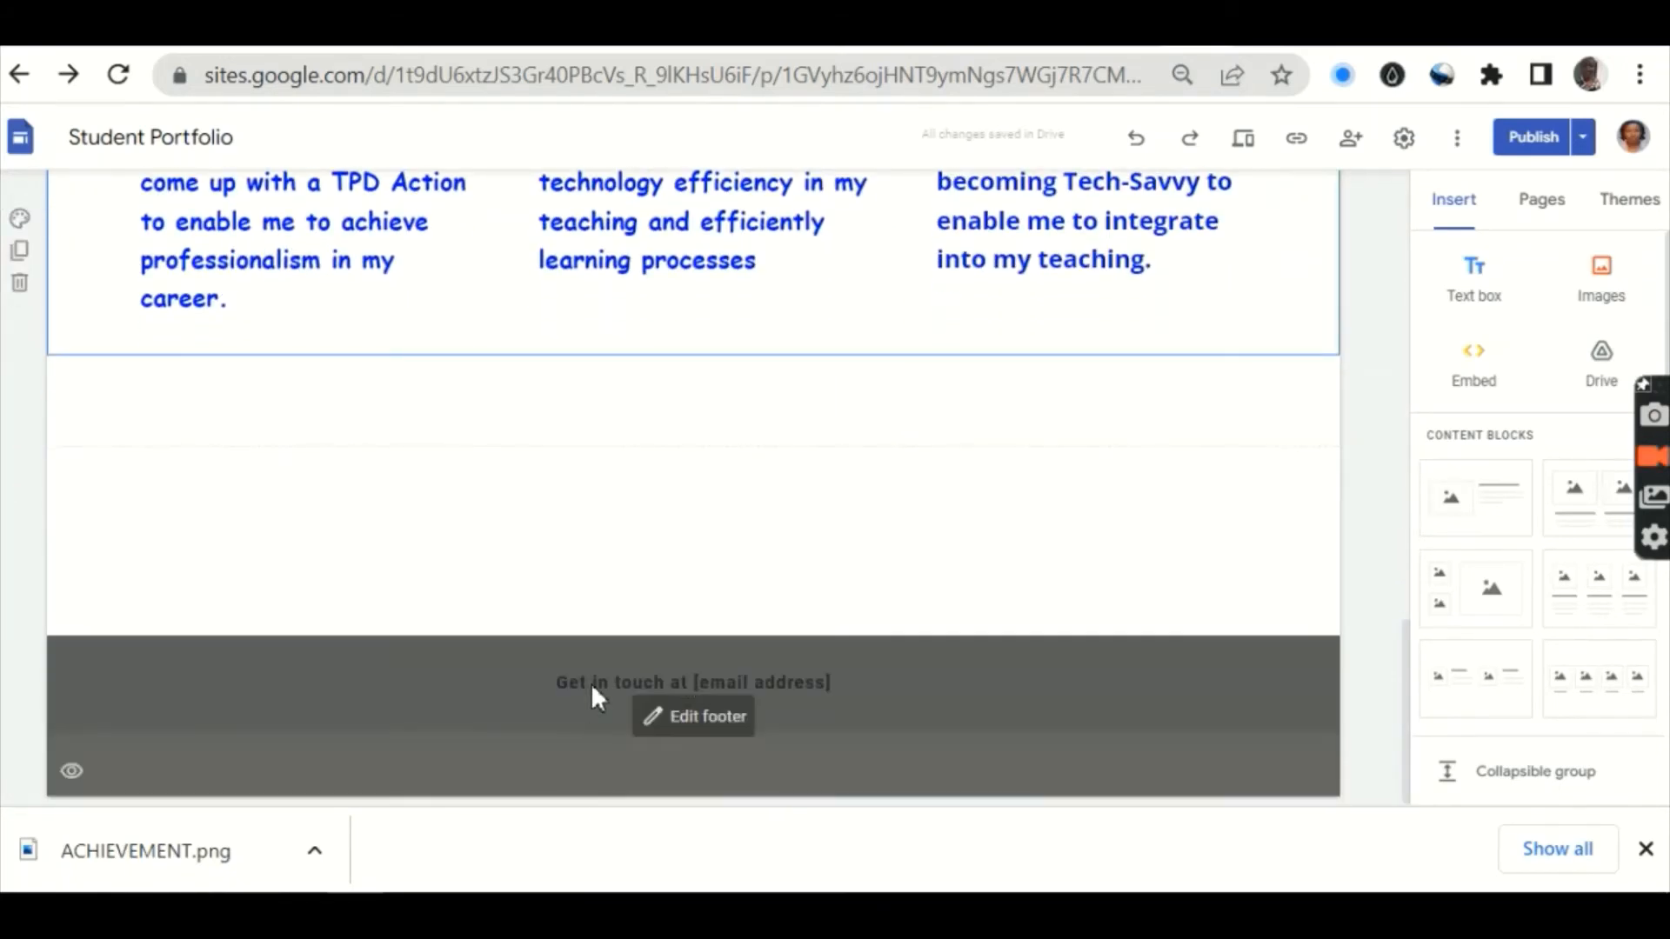
click(693, 716)
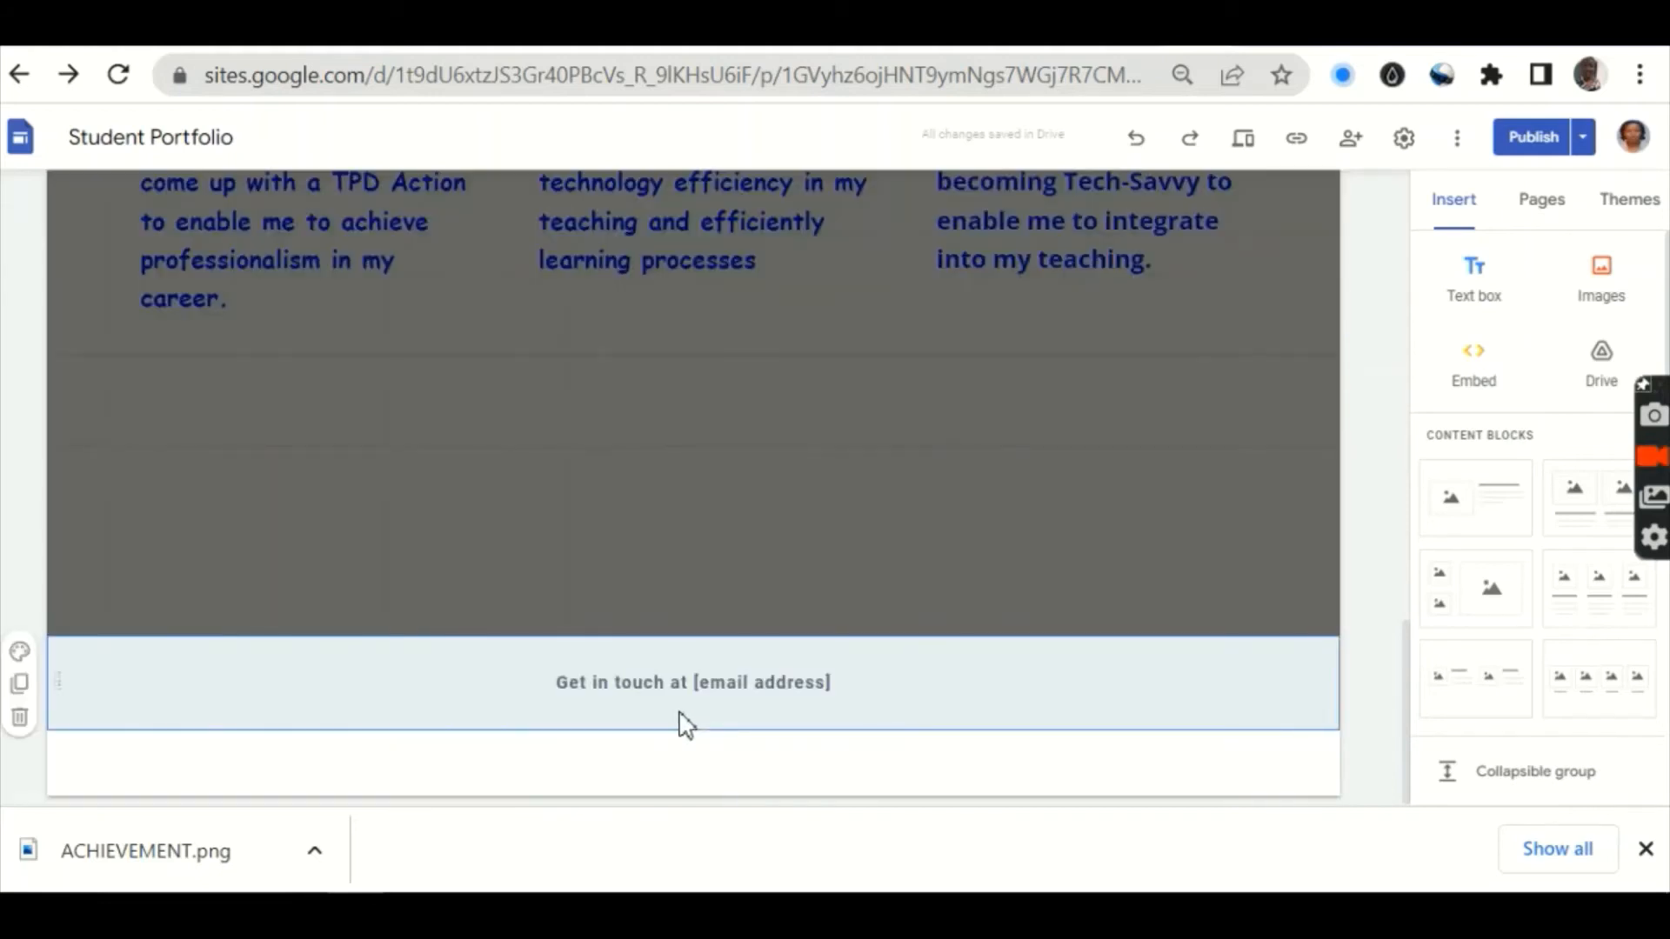
click(848, 691)
drag(848, 692, 551, 682)
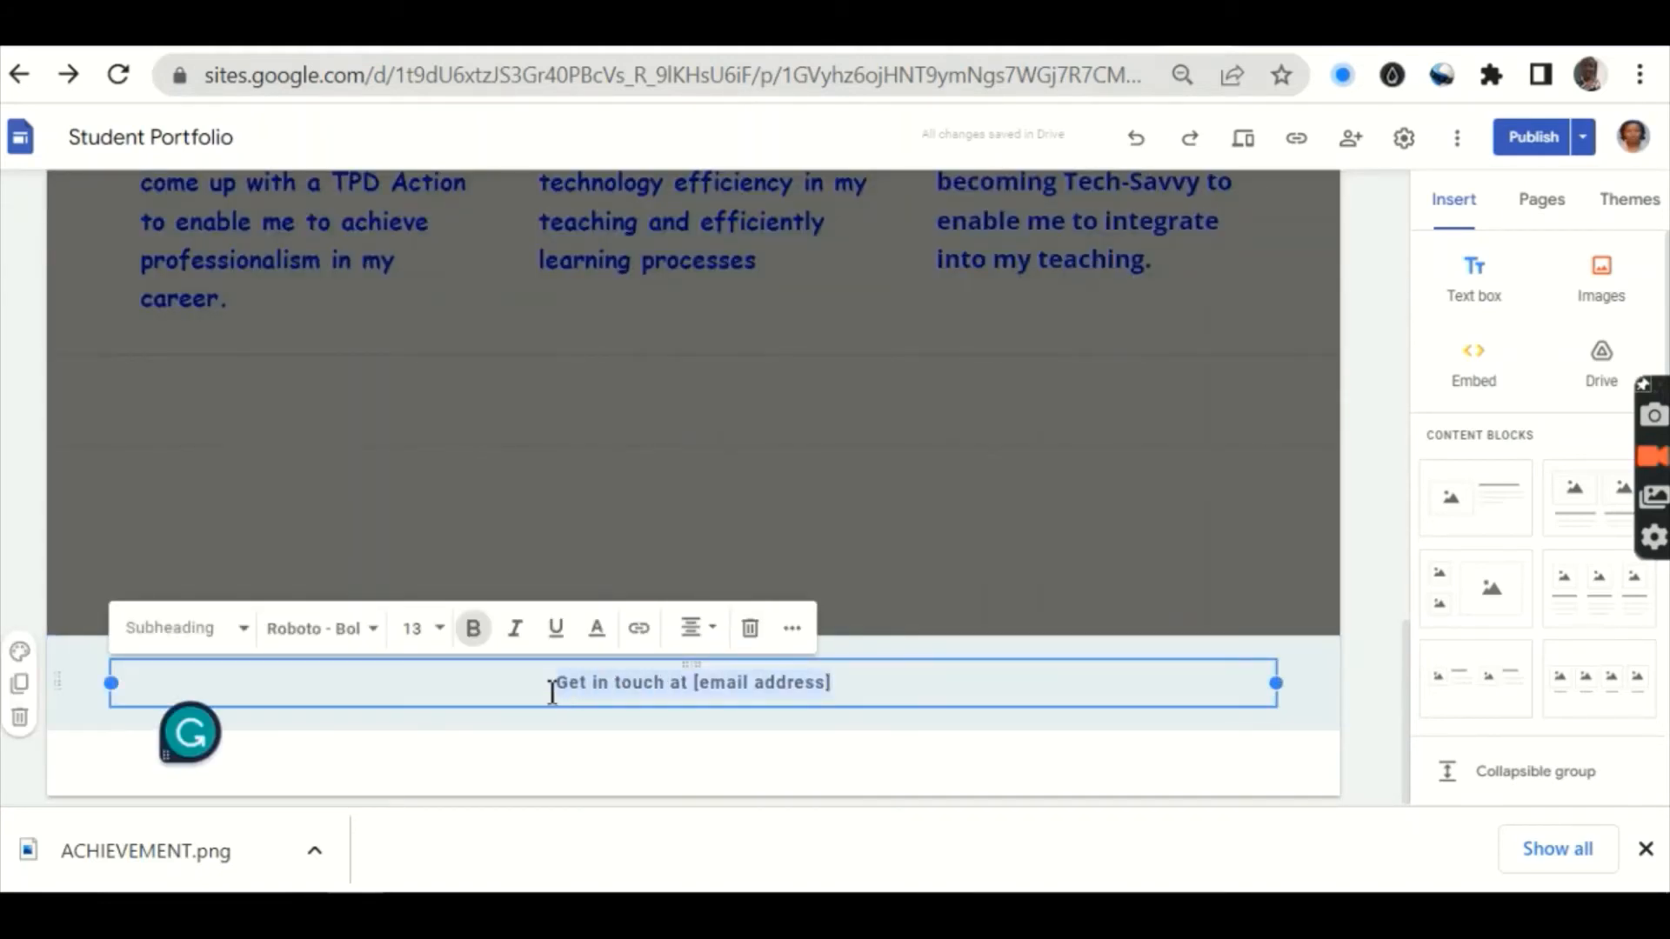
click(470, 650)
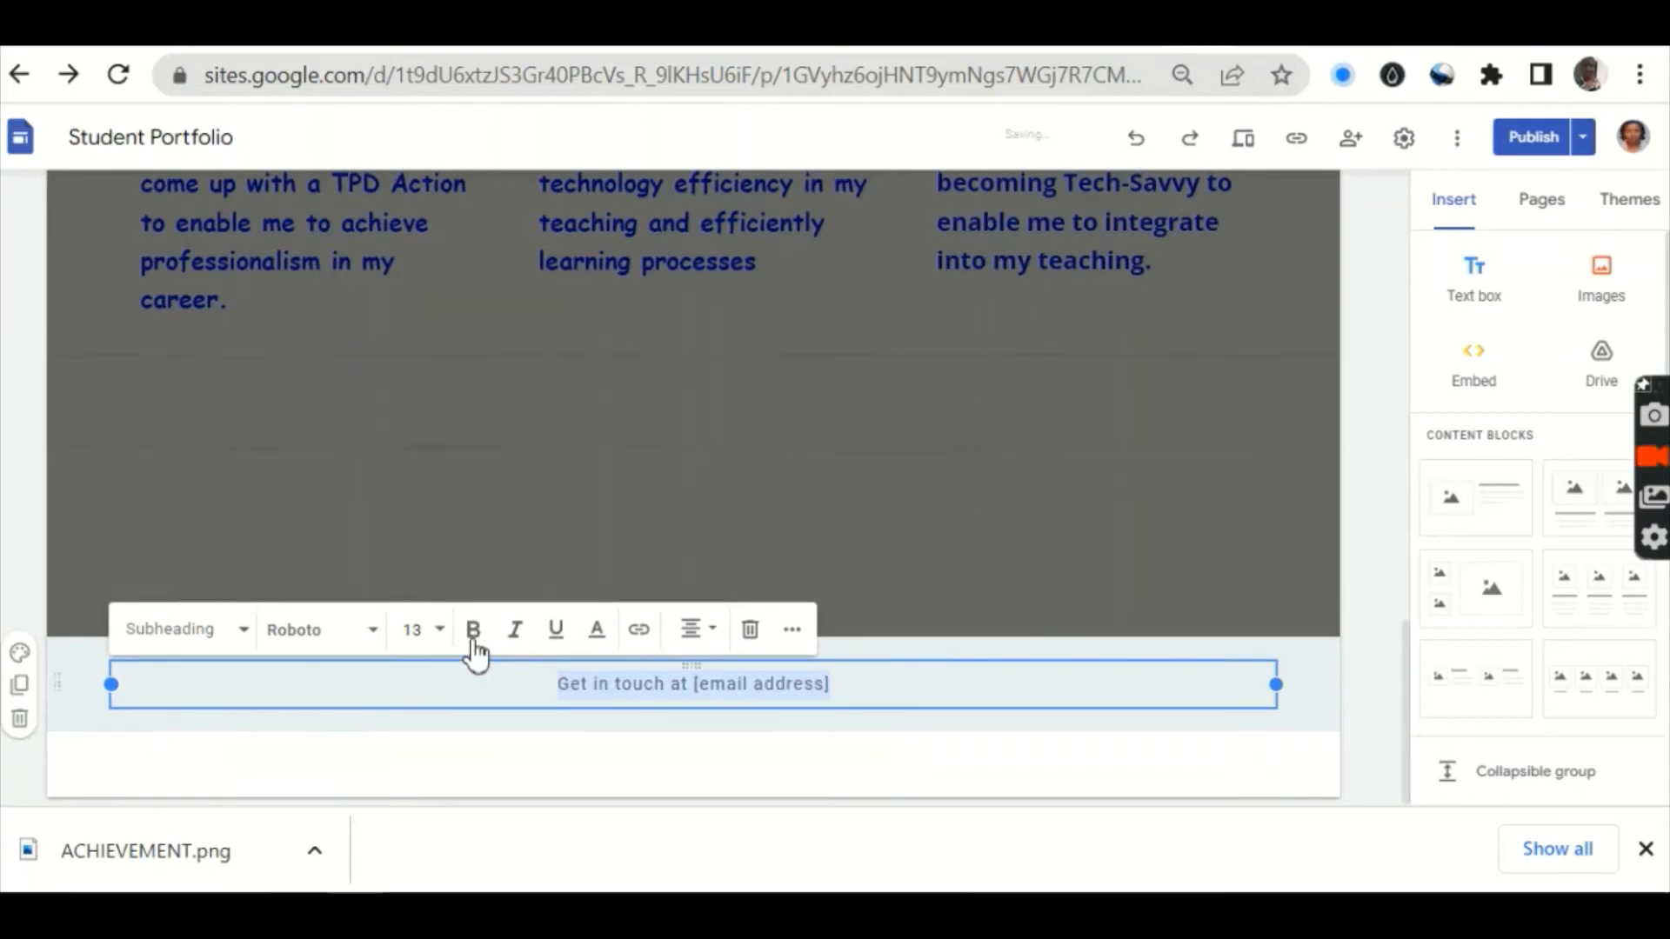
click(610, 645)
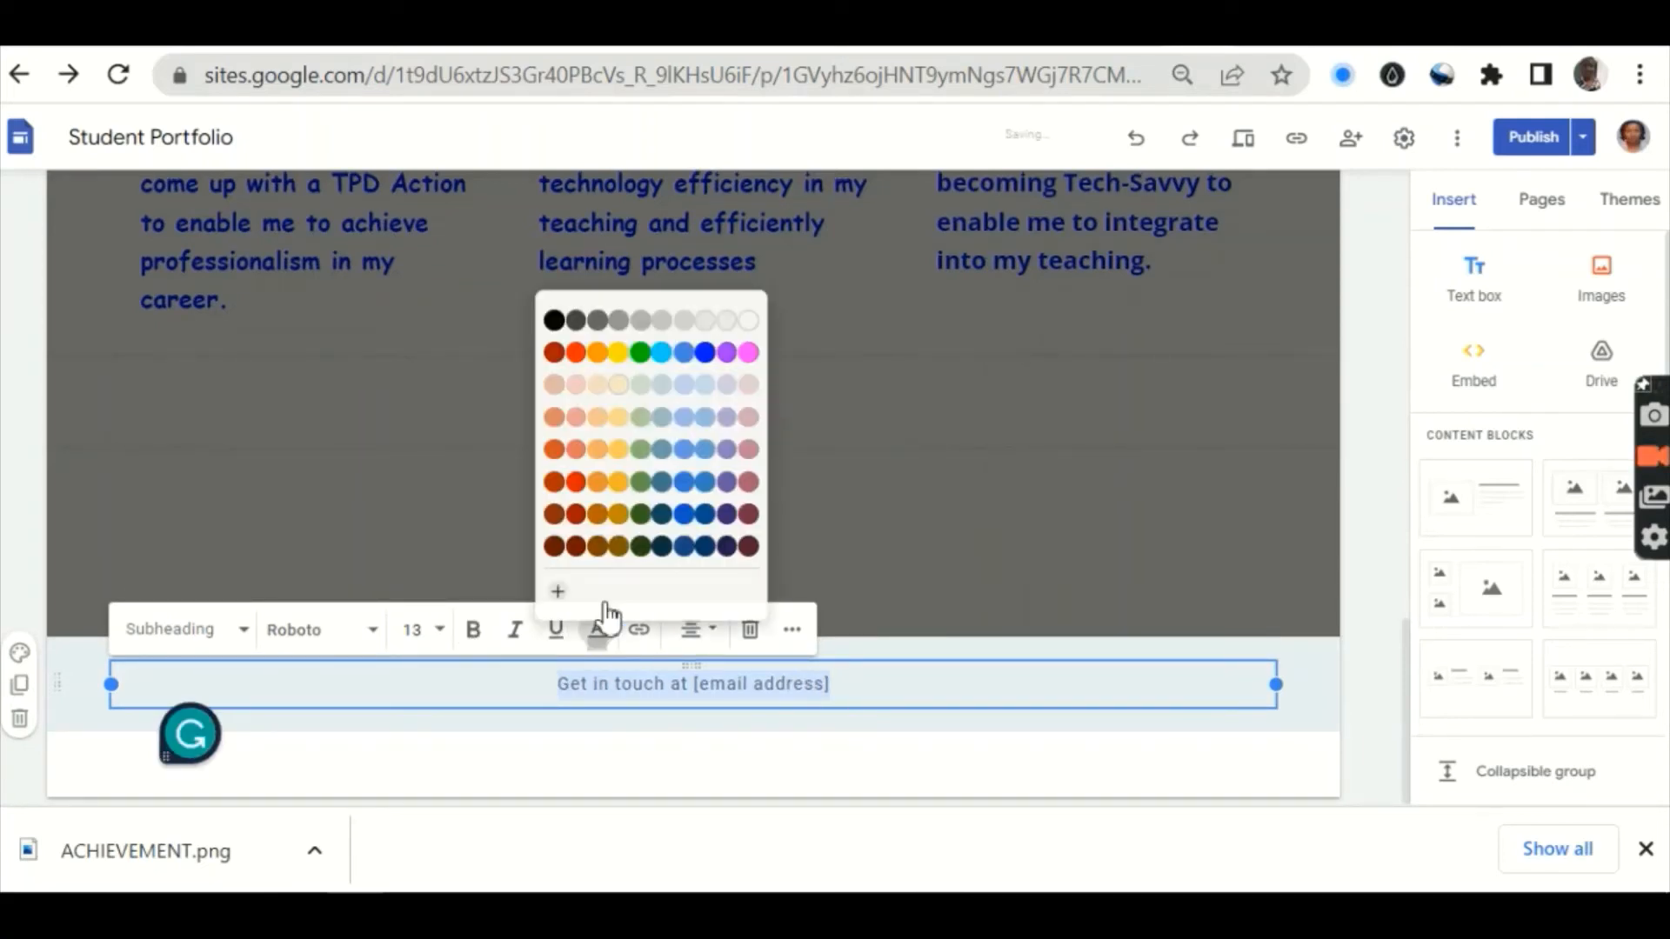
click(709, 357)
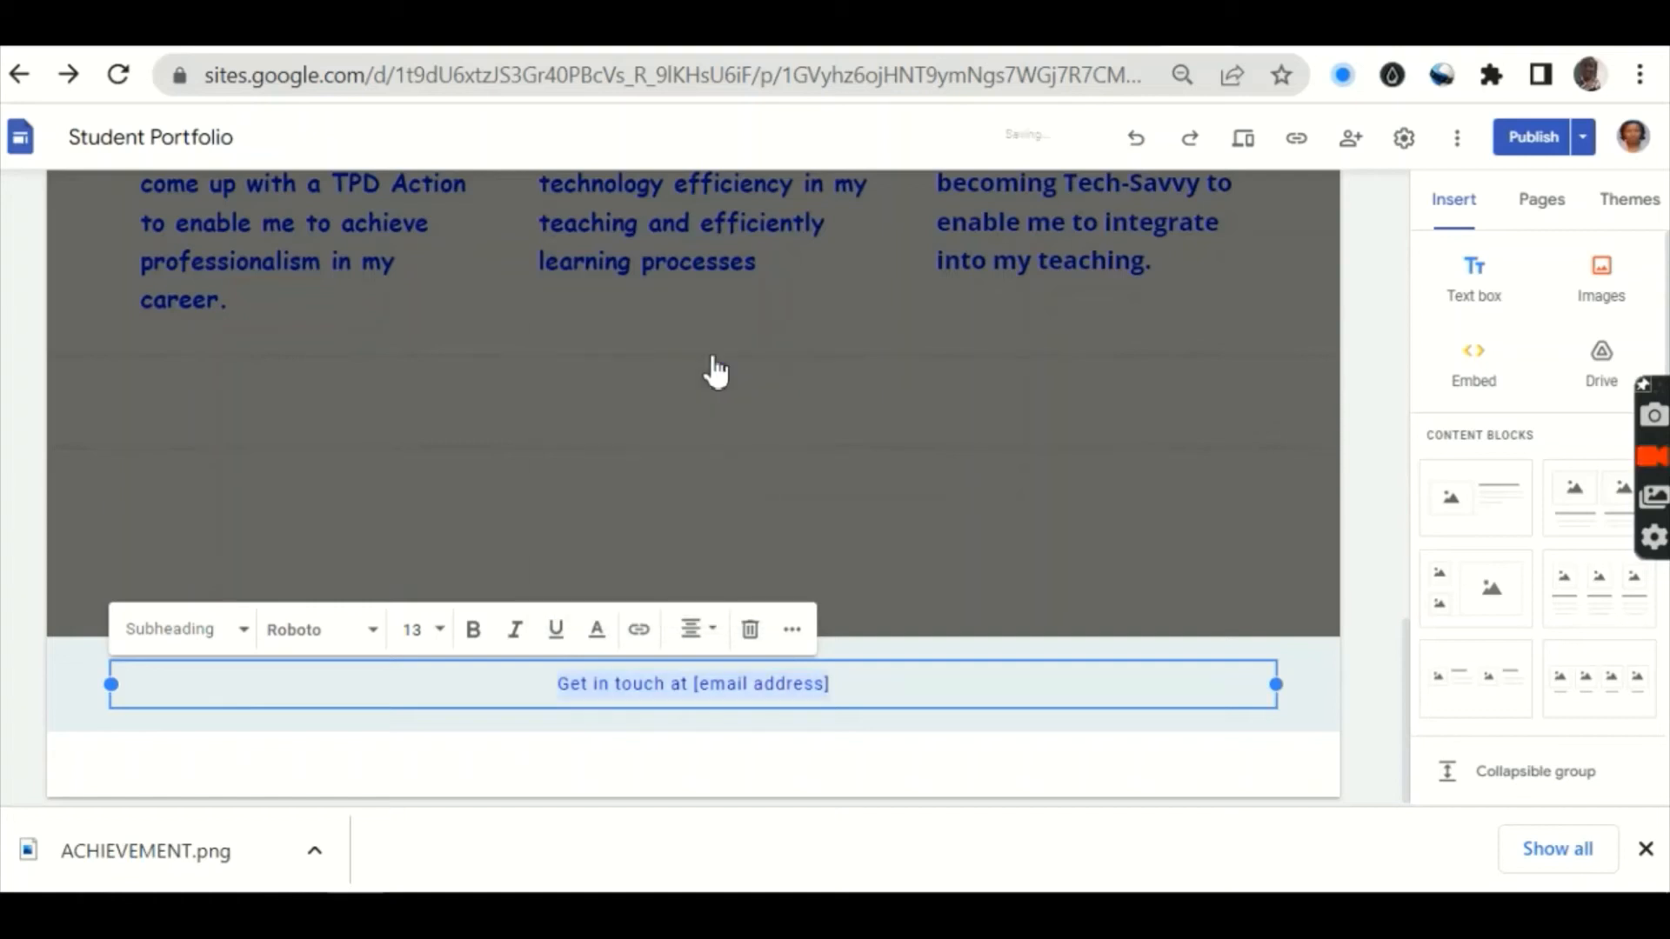
Step: Set the footer text to font size 18 in Comic Sans MS
click(440, 644)
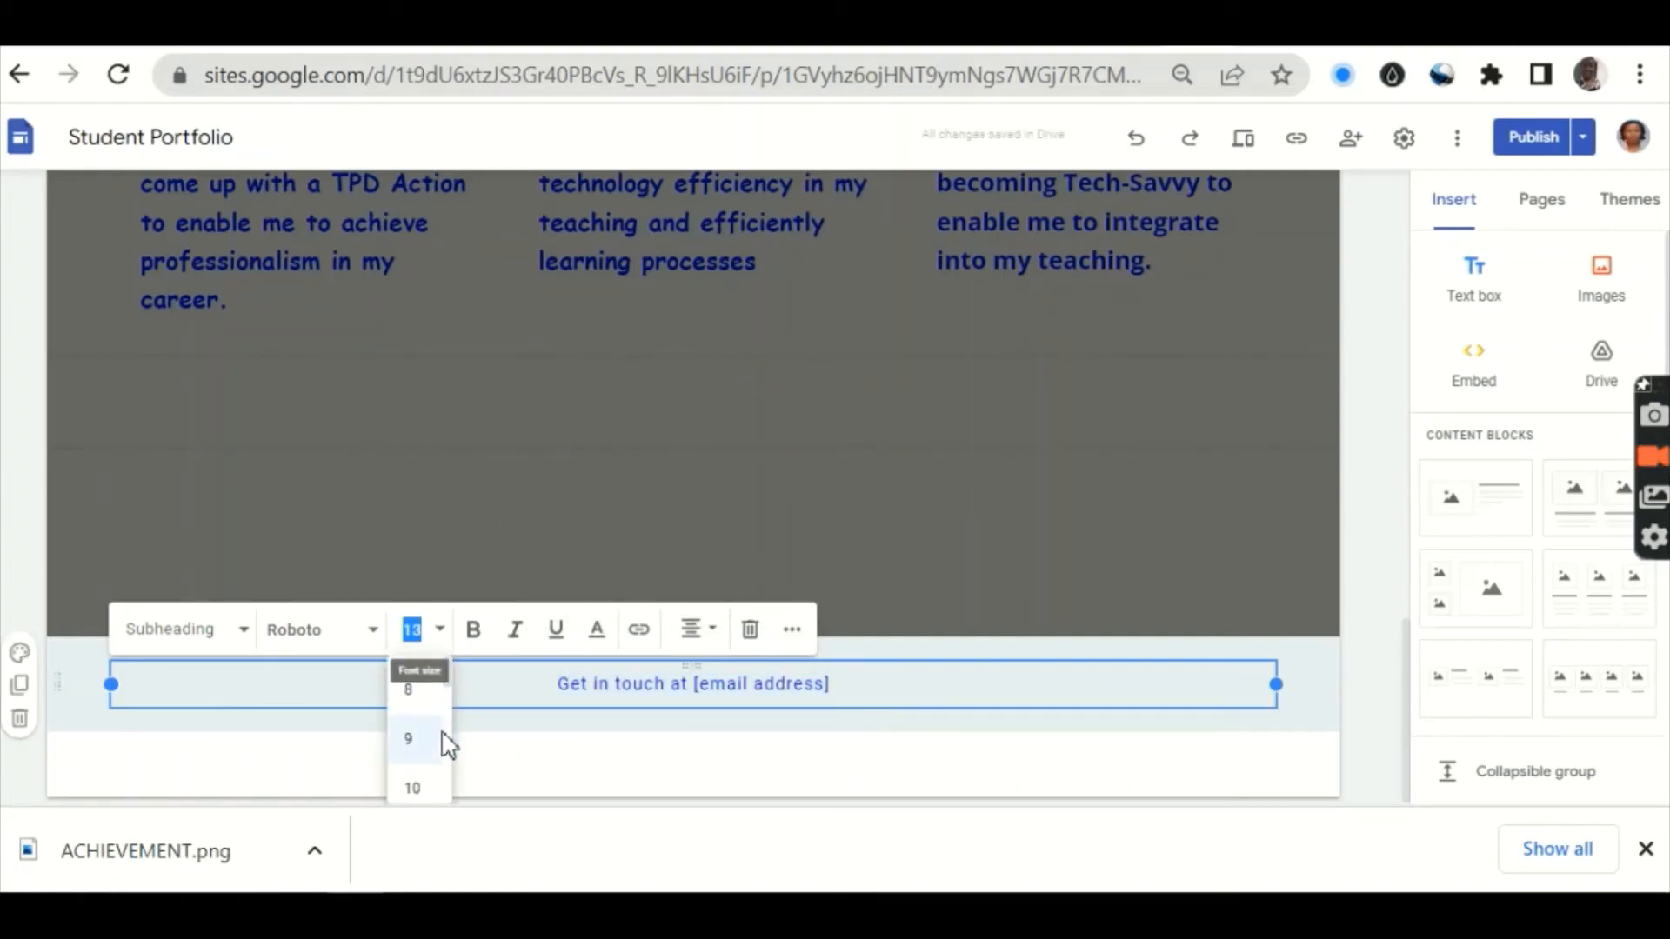
click(408, 740)
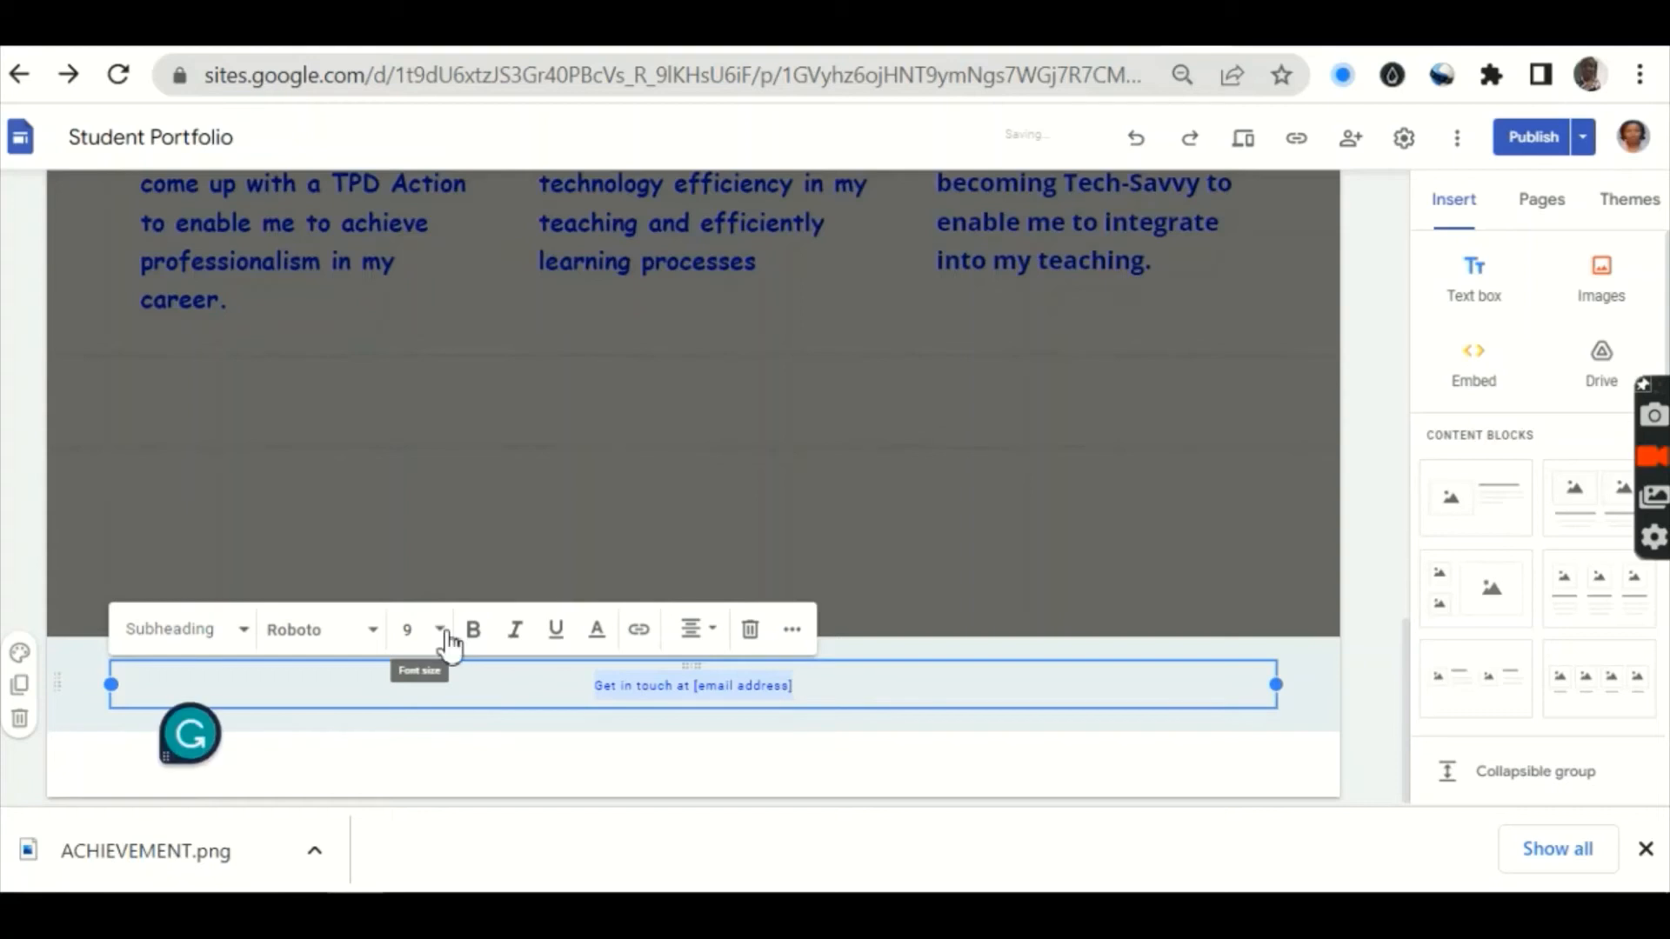
click(444, 642)
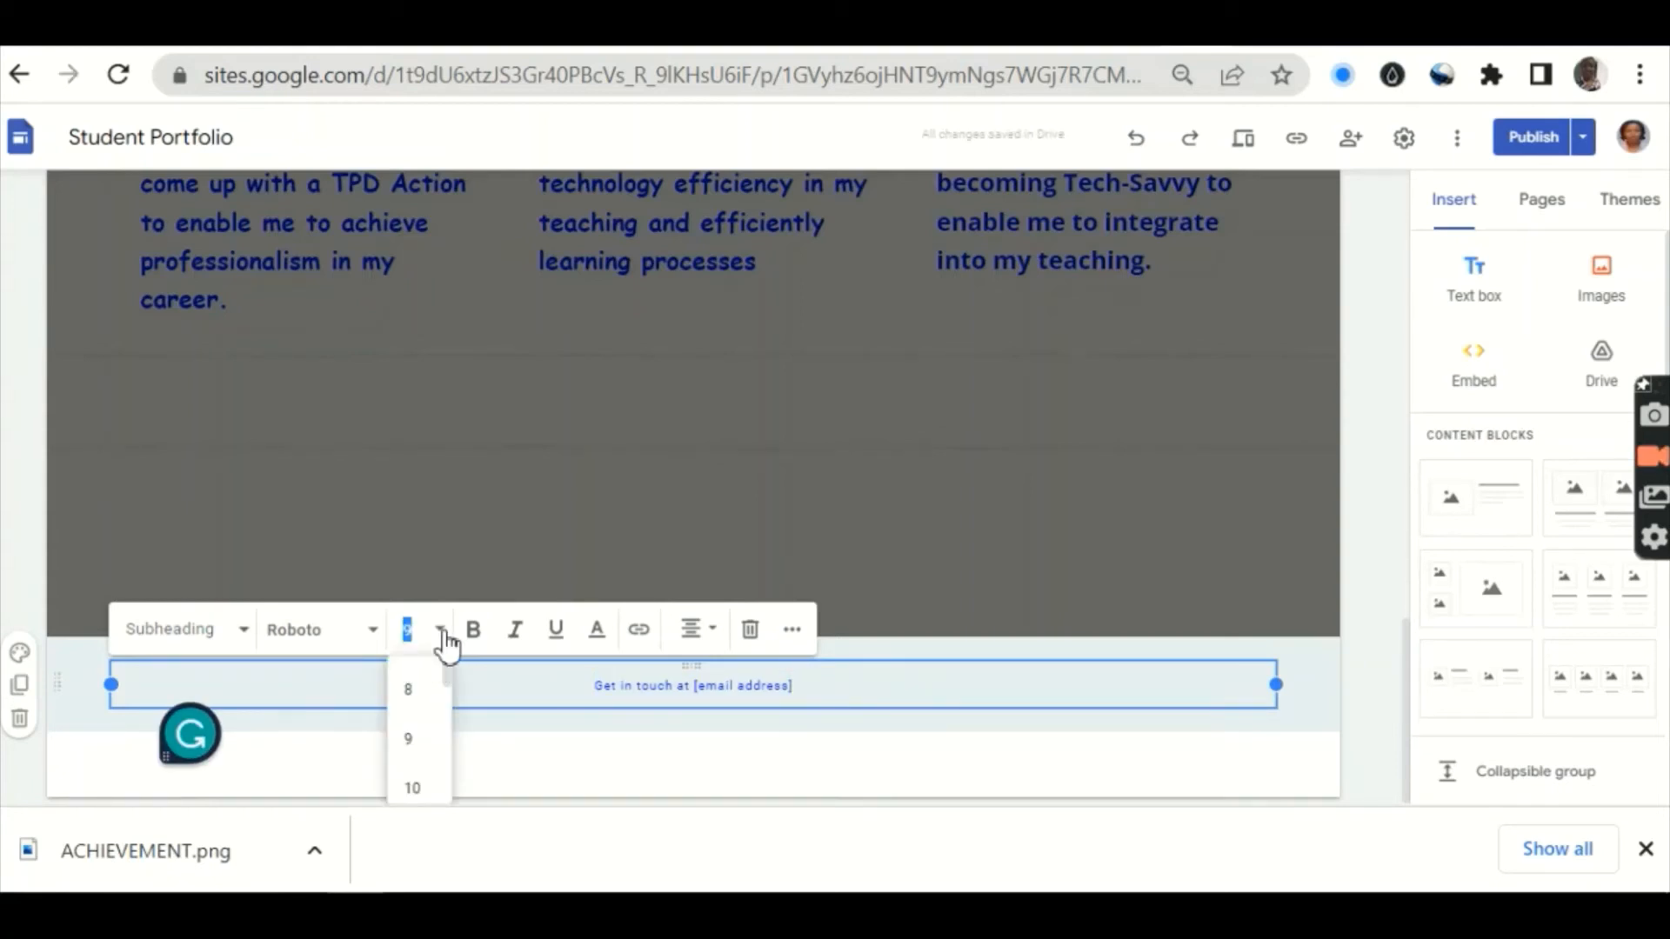
scroll(417, 740, down, 3)
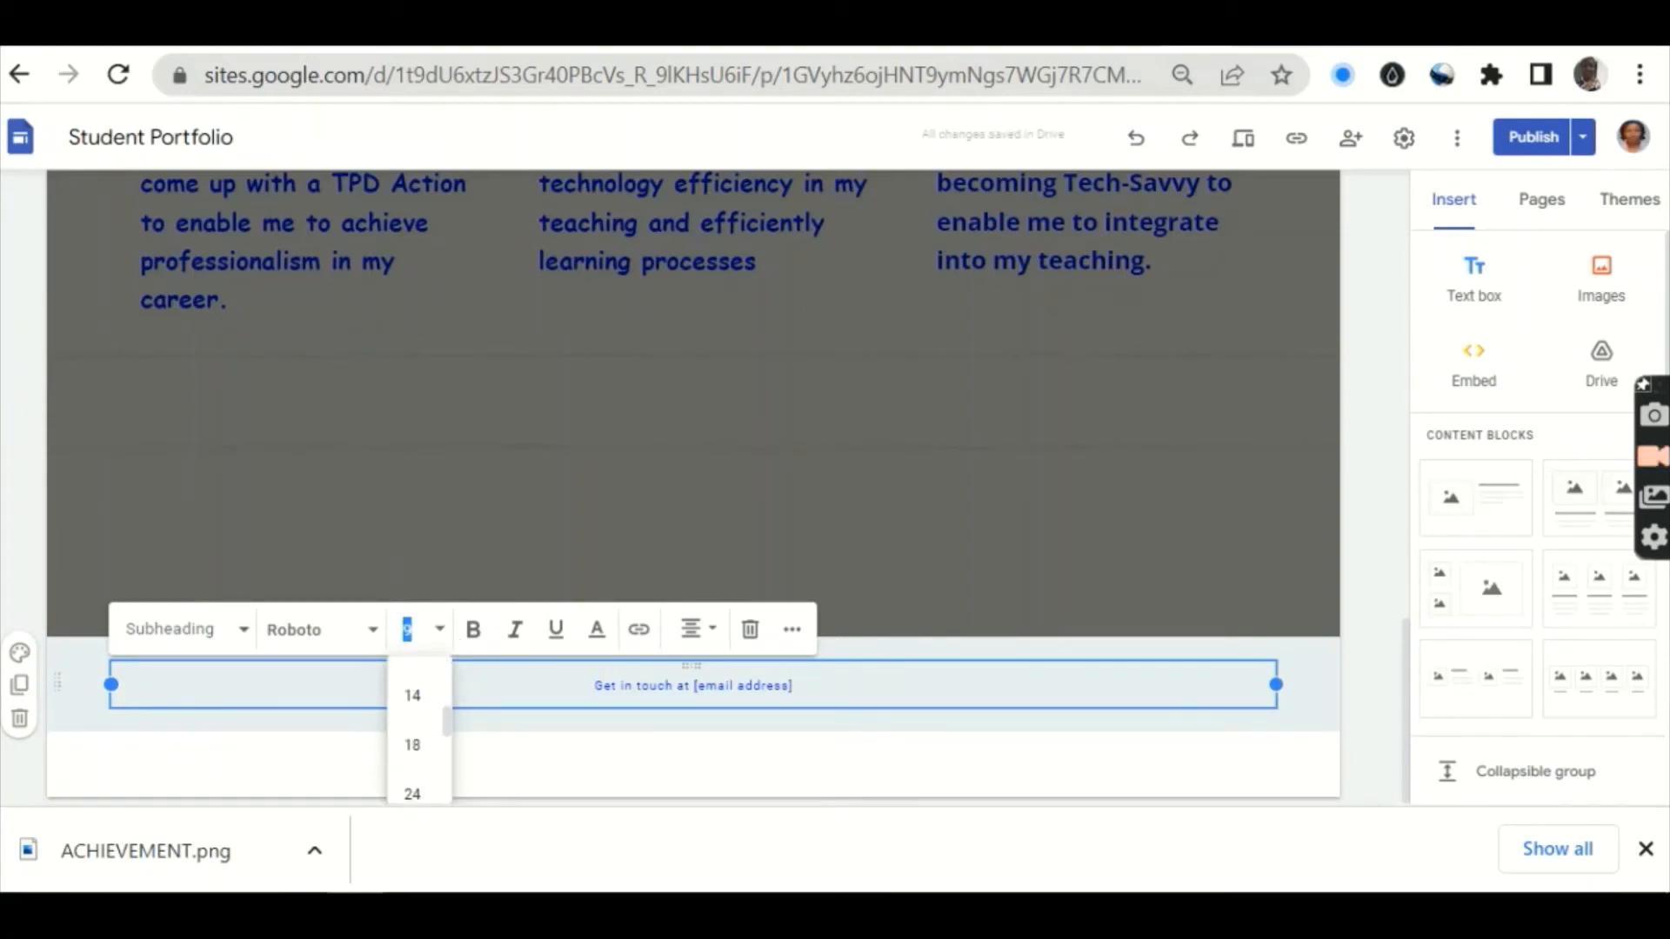
click(413, 744)
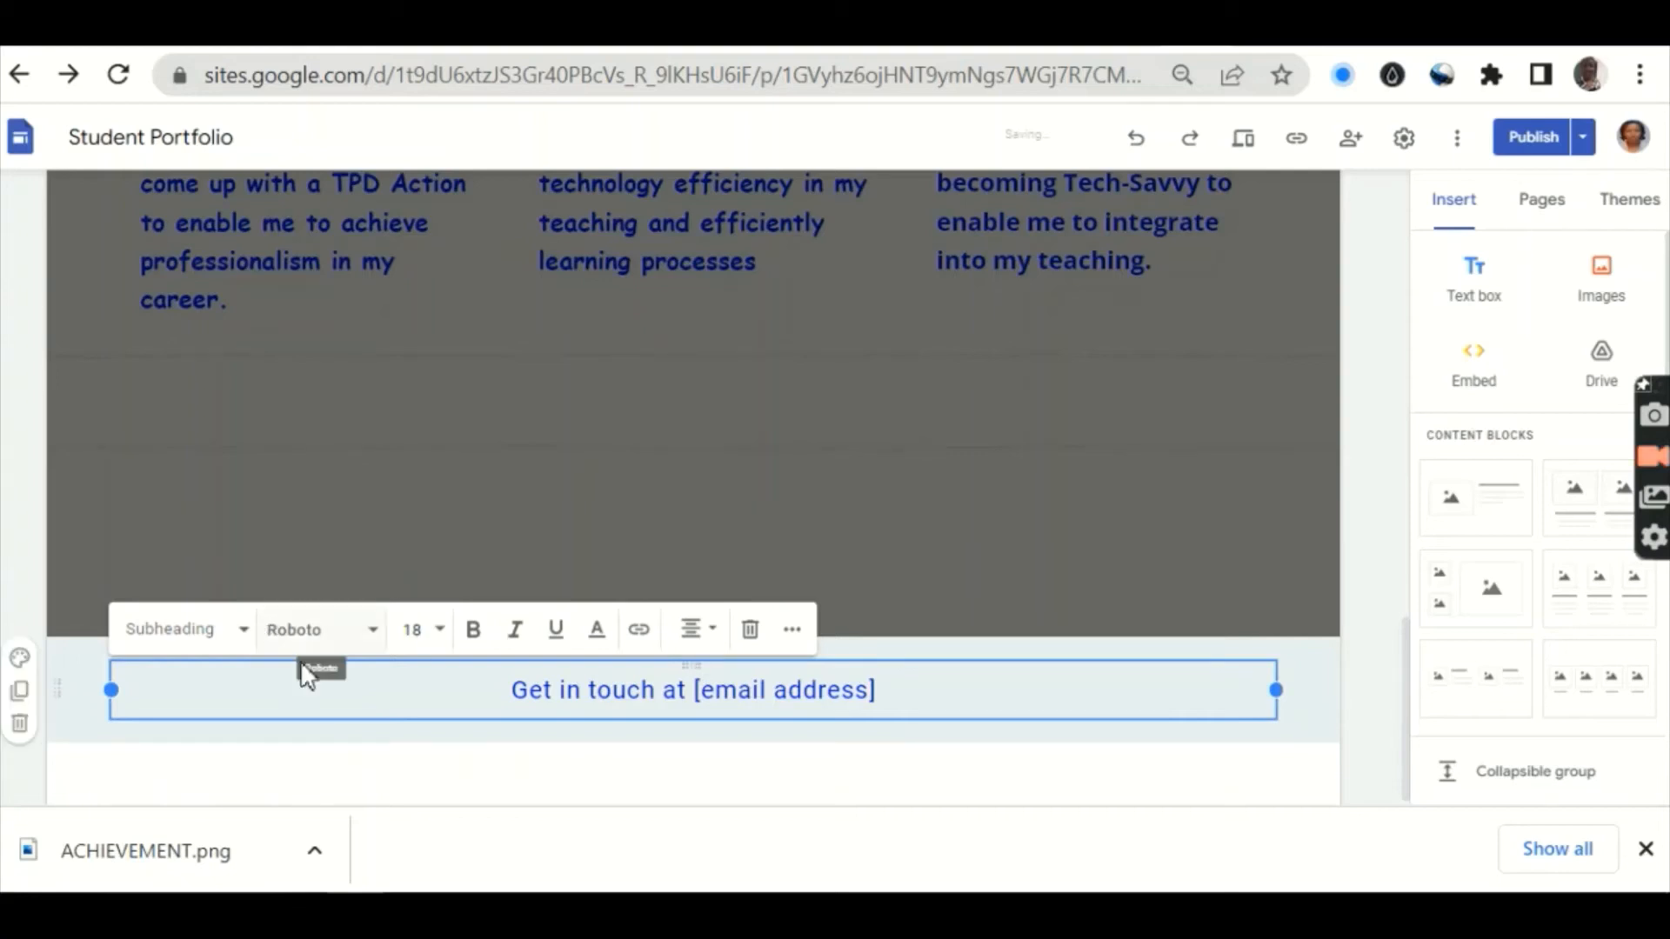
click(375, 643)
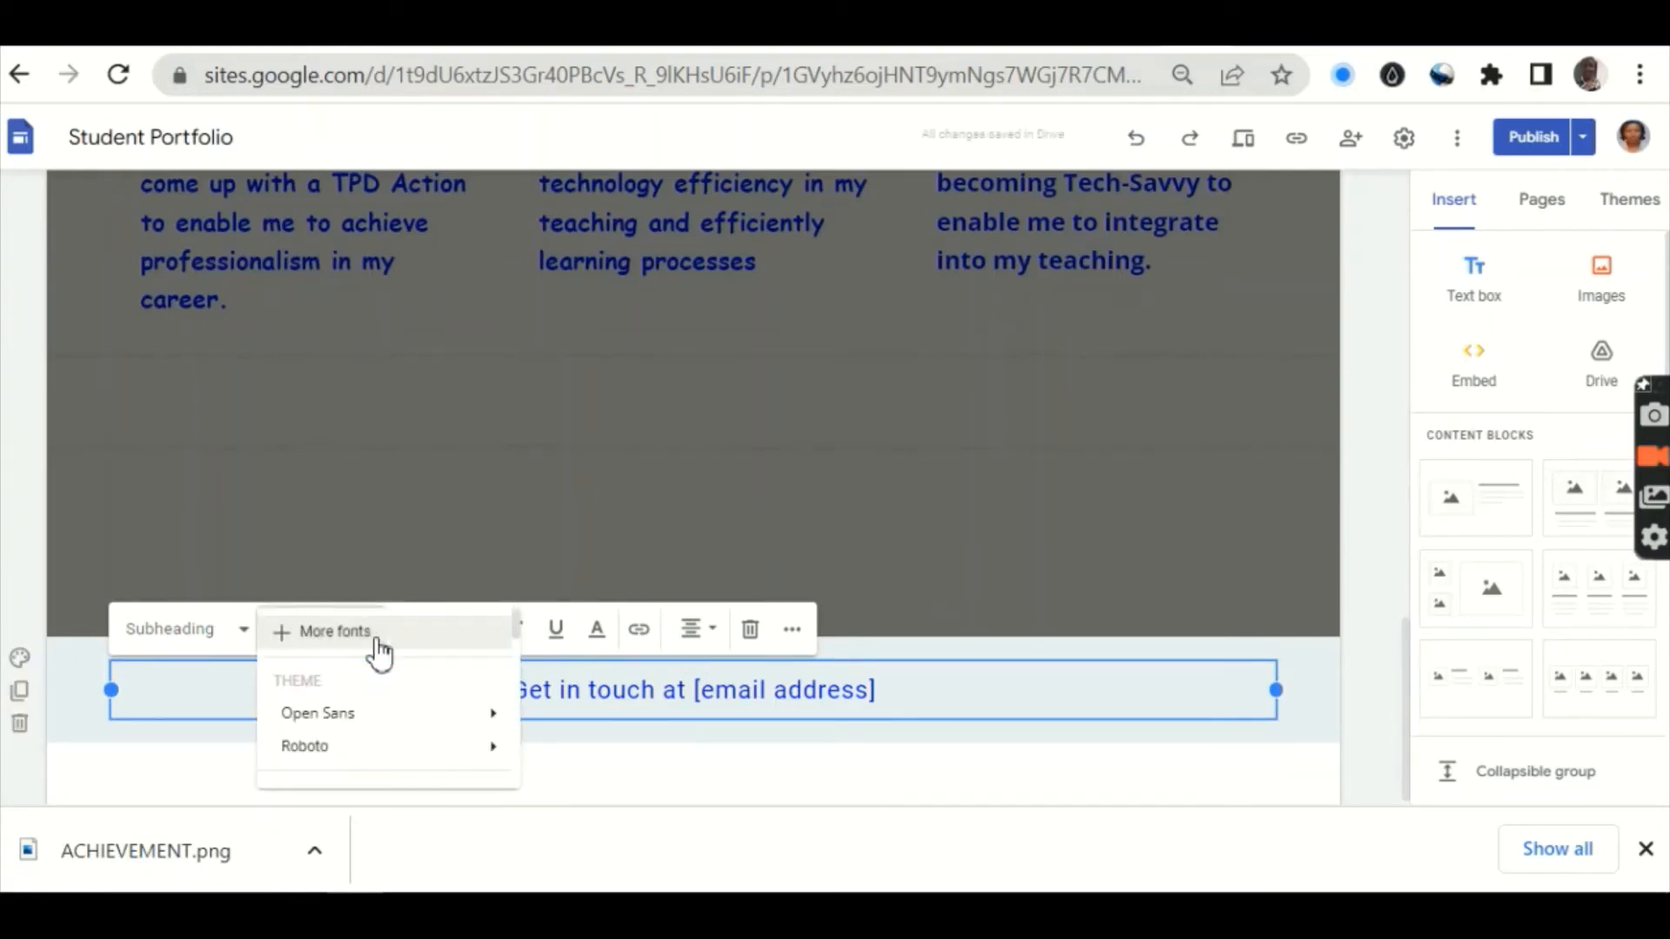
scroll(379, 652, down, 5)
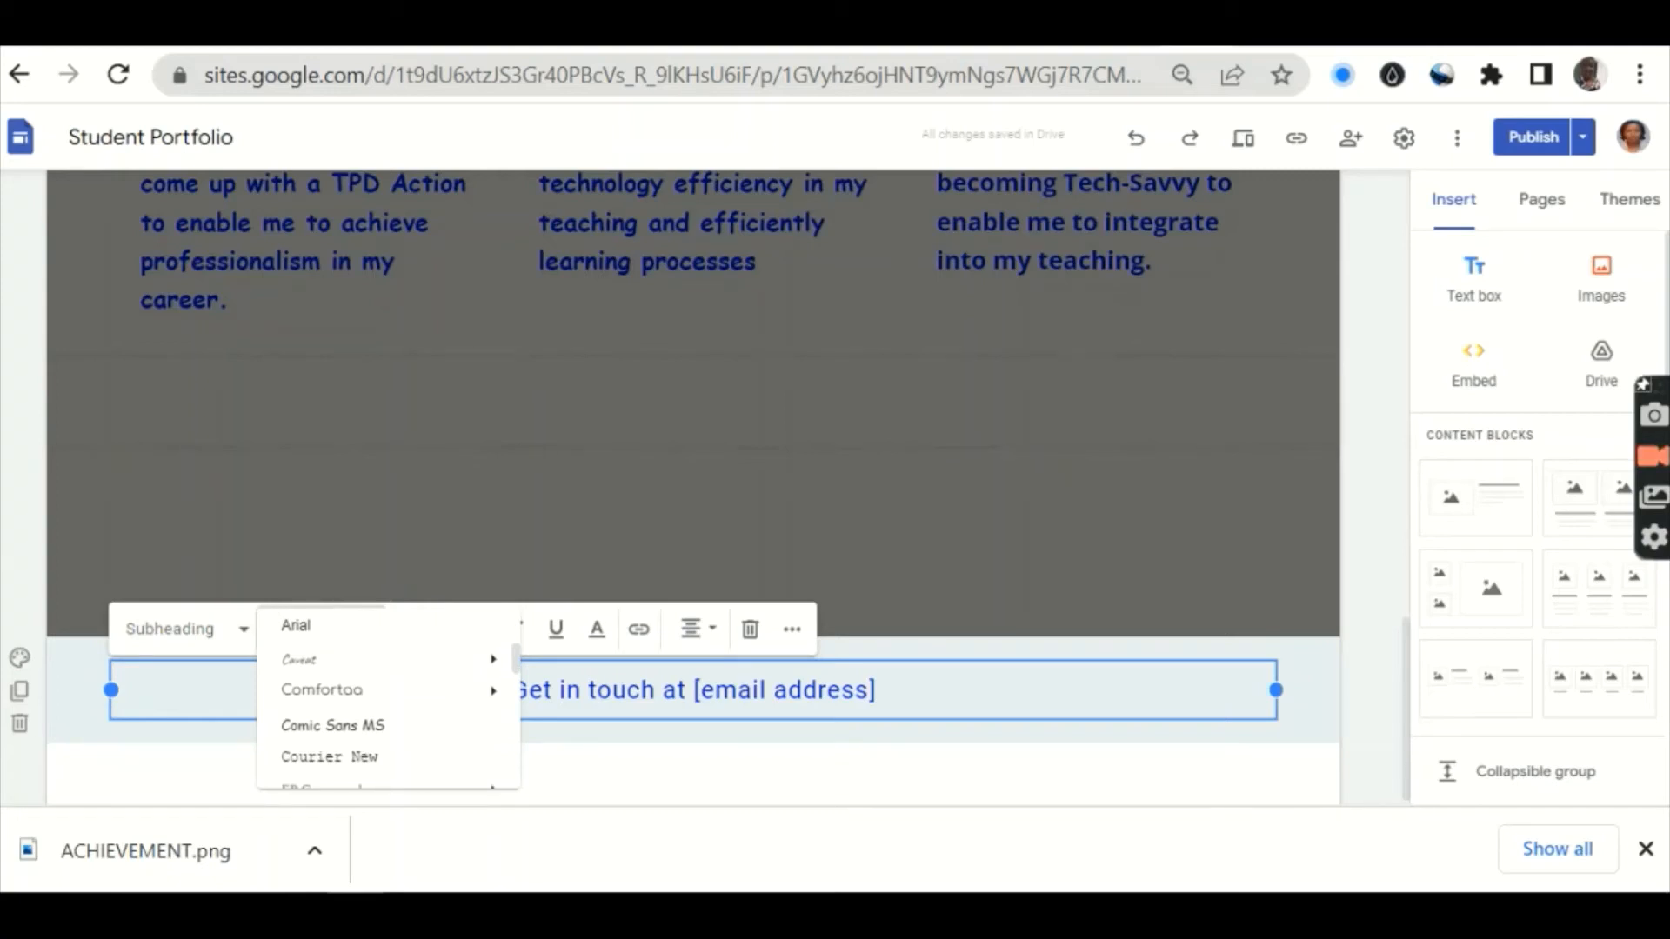
click(327, 727)
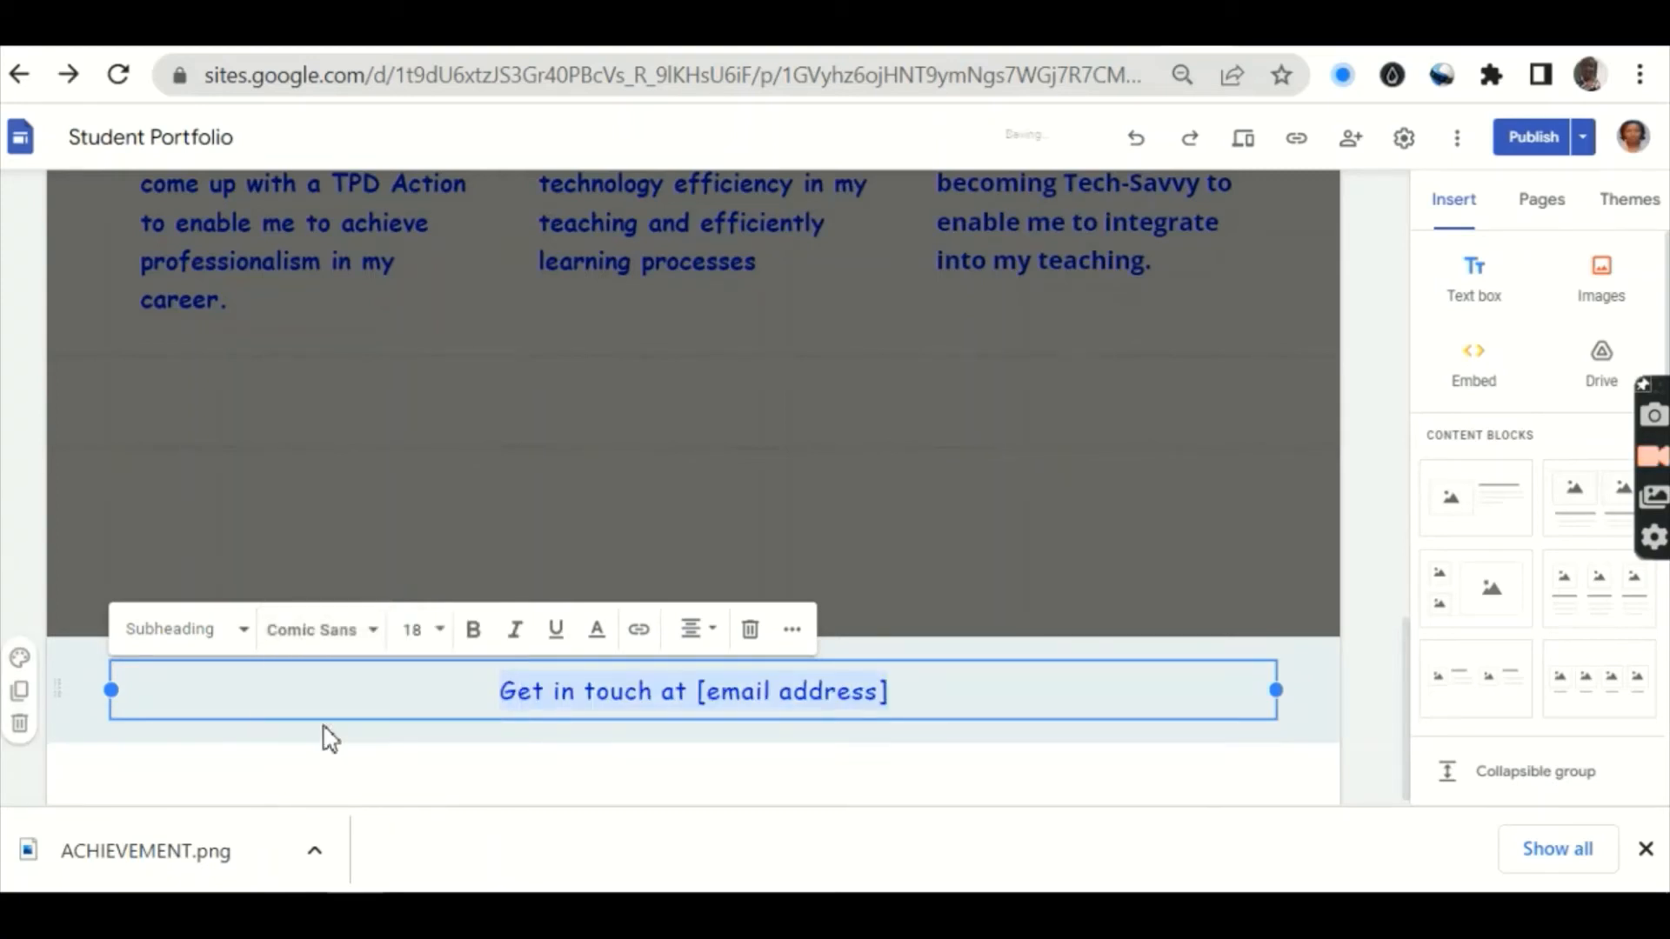
click(929, 706)
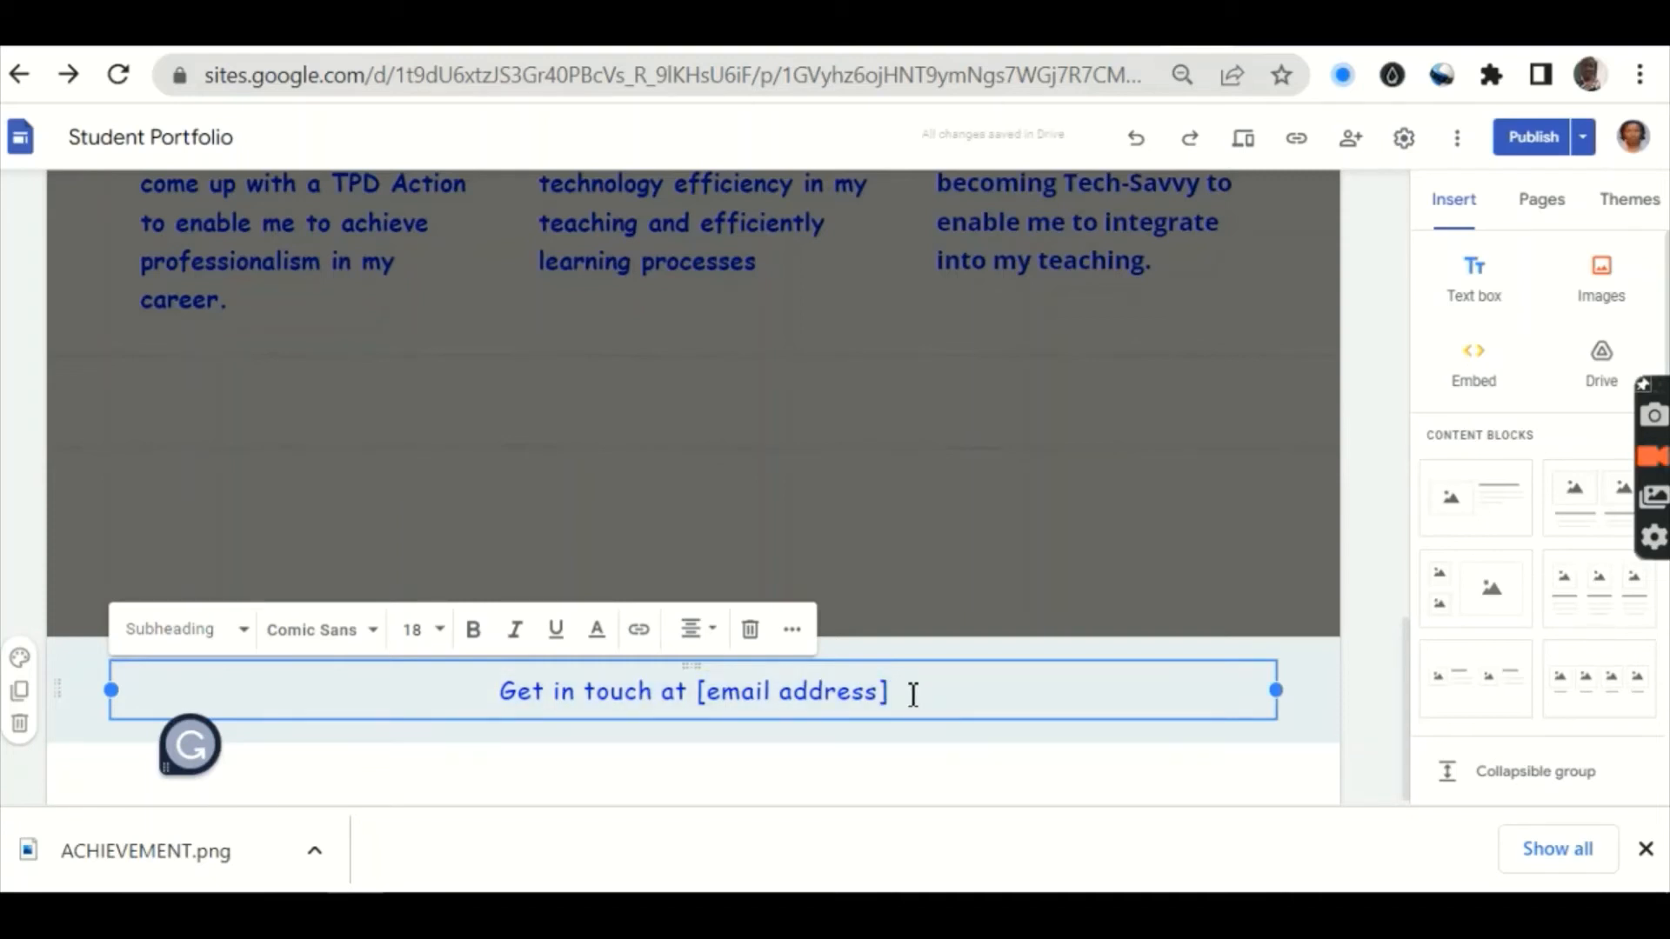
Step: Replace the footer's '[email address]' placeholder with the author's e-mail address
key(BackSpace)
key(BackSpace)
key(BackSpace)
key(BackSpace)
key(BackSpace)
key(BackSpace)
key(BackSpace)
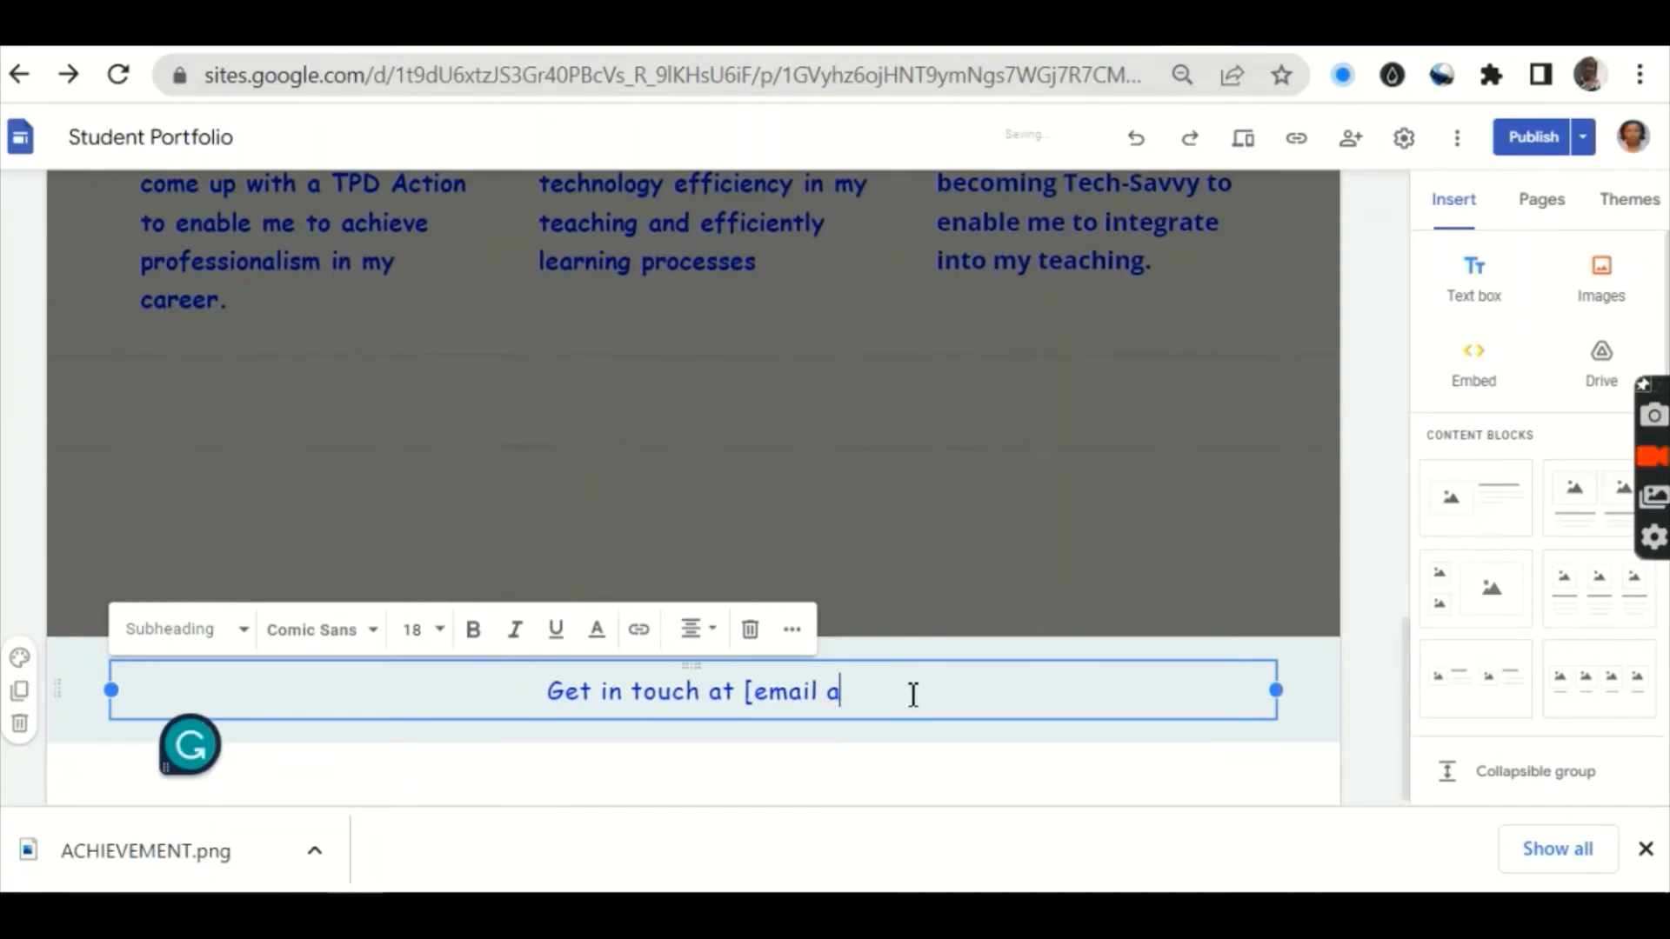
key(BackSpace)
key(BackSpace)
key(BackSpace)
key(BackSpace)
key(BackSpace)
key(BackSpace)
key(BackSpace)
key(BackSpace)
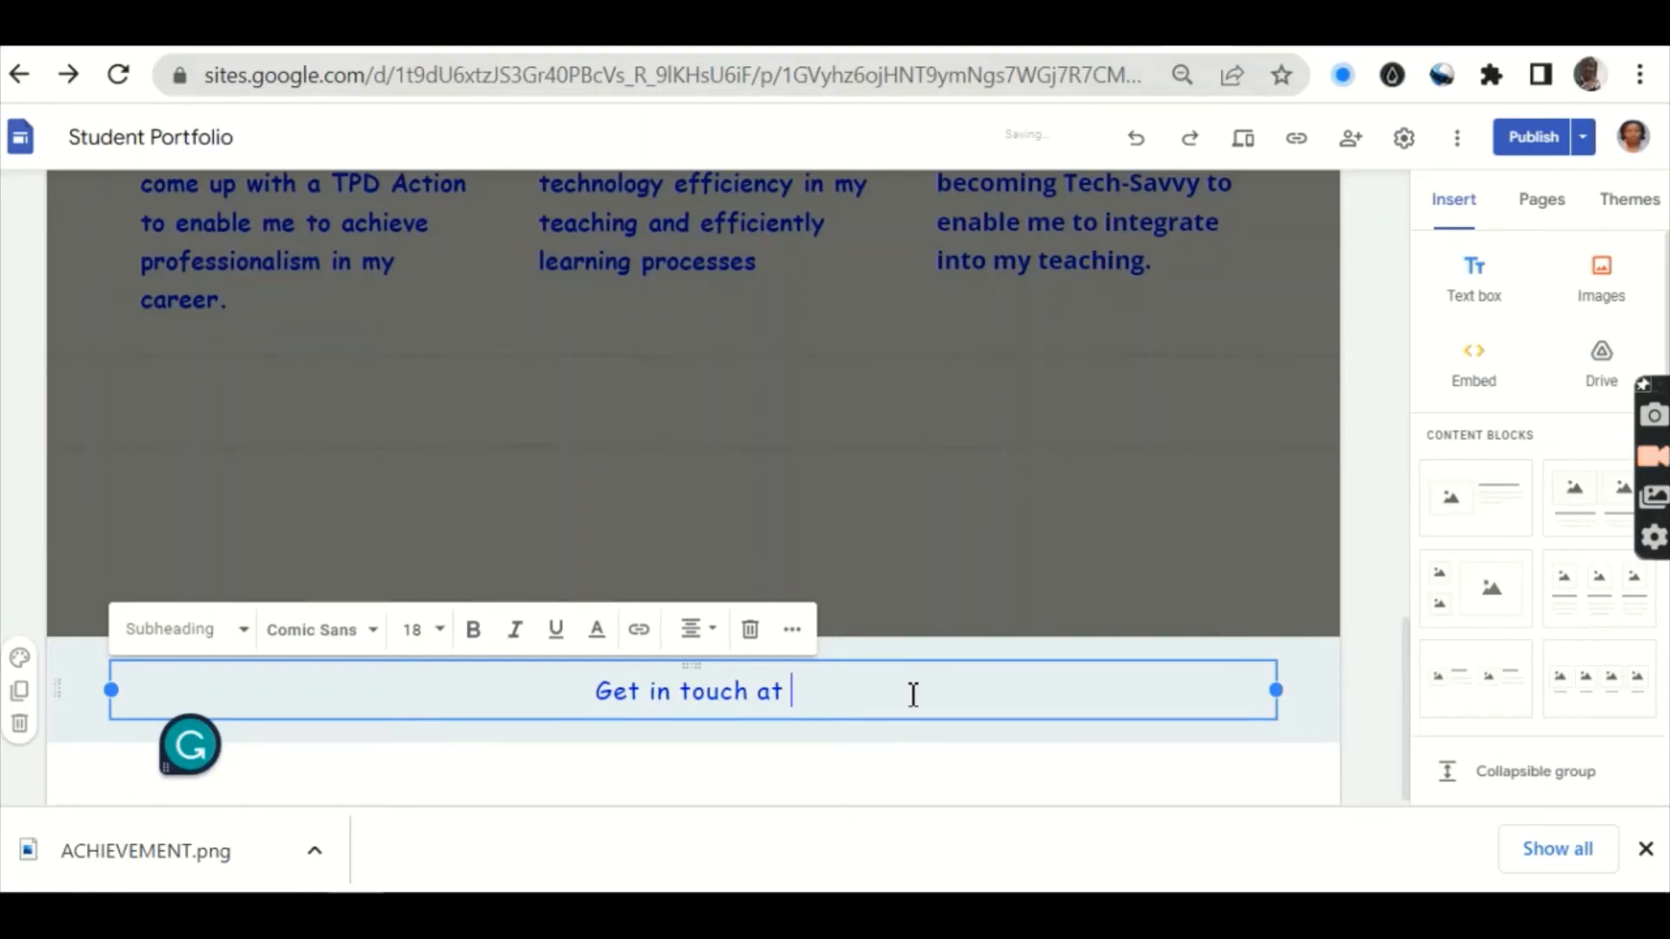
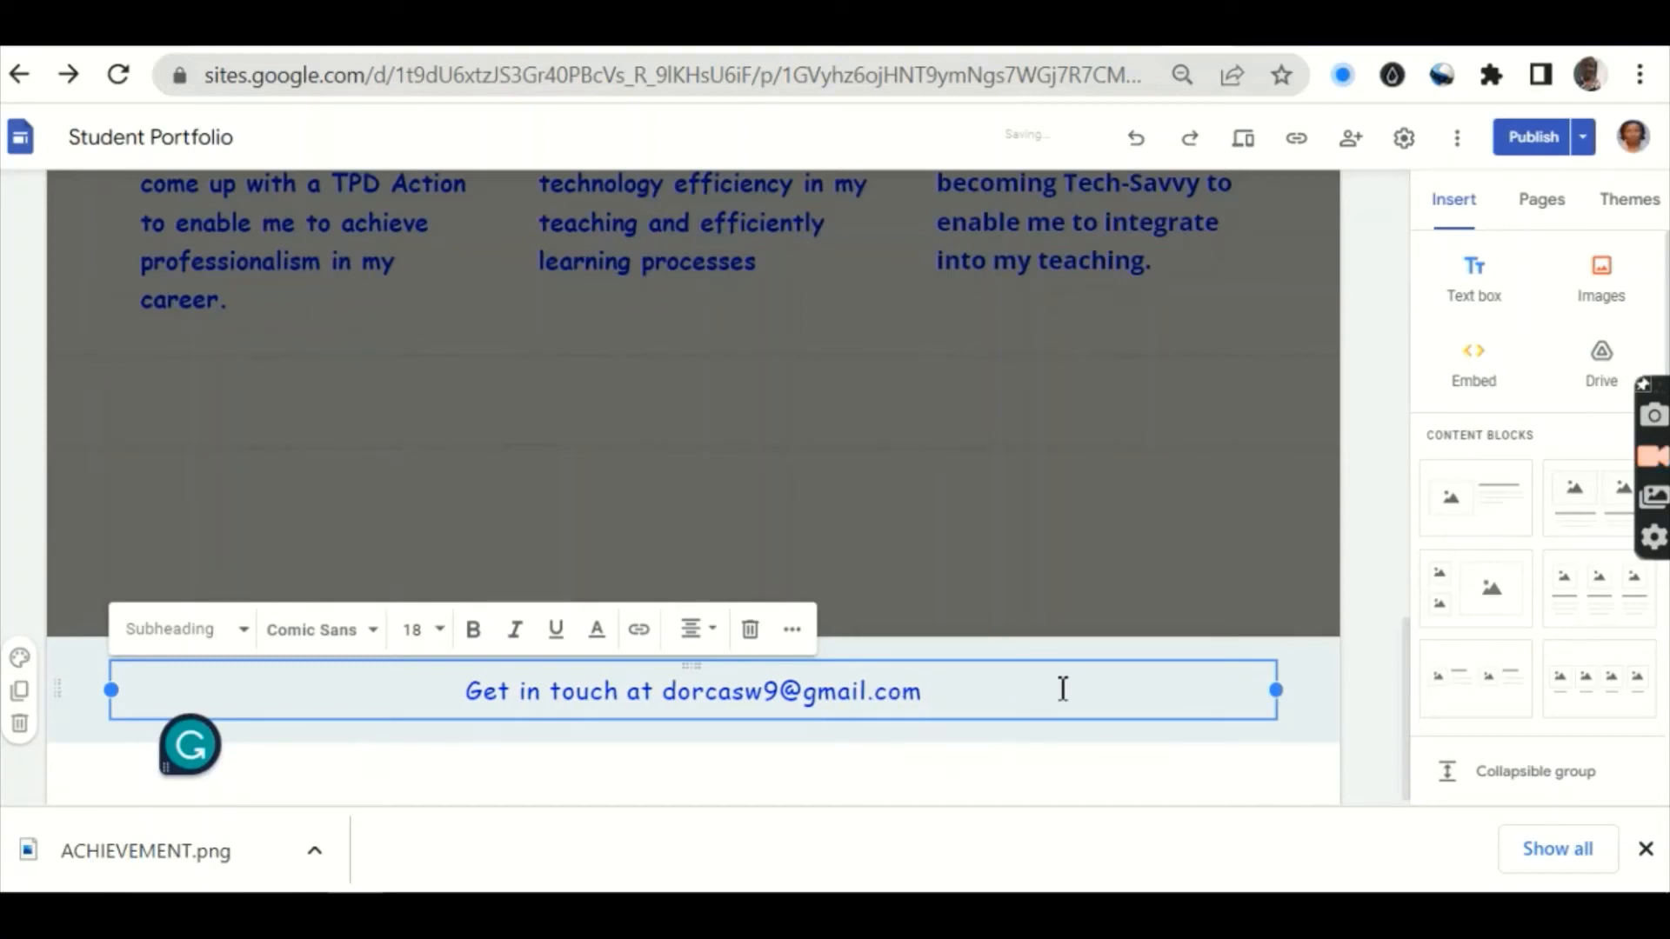
click(1106, 738)
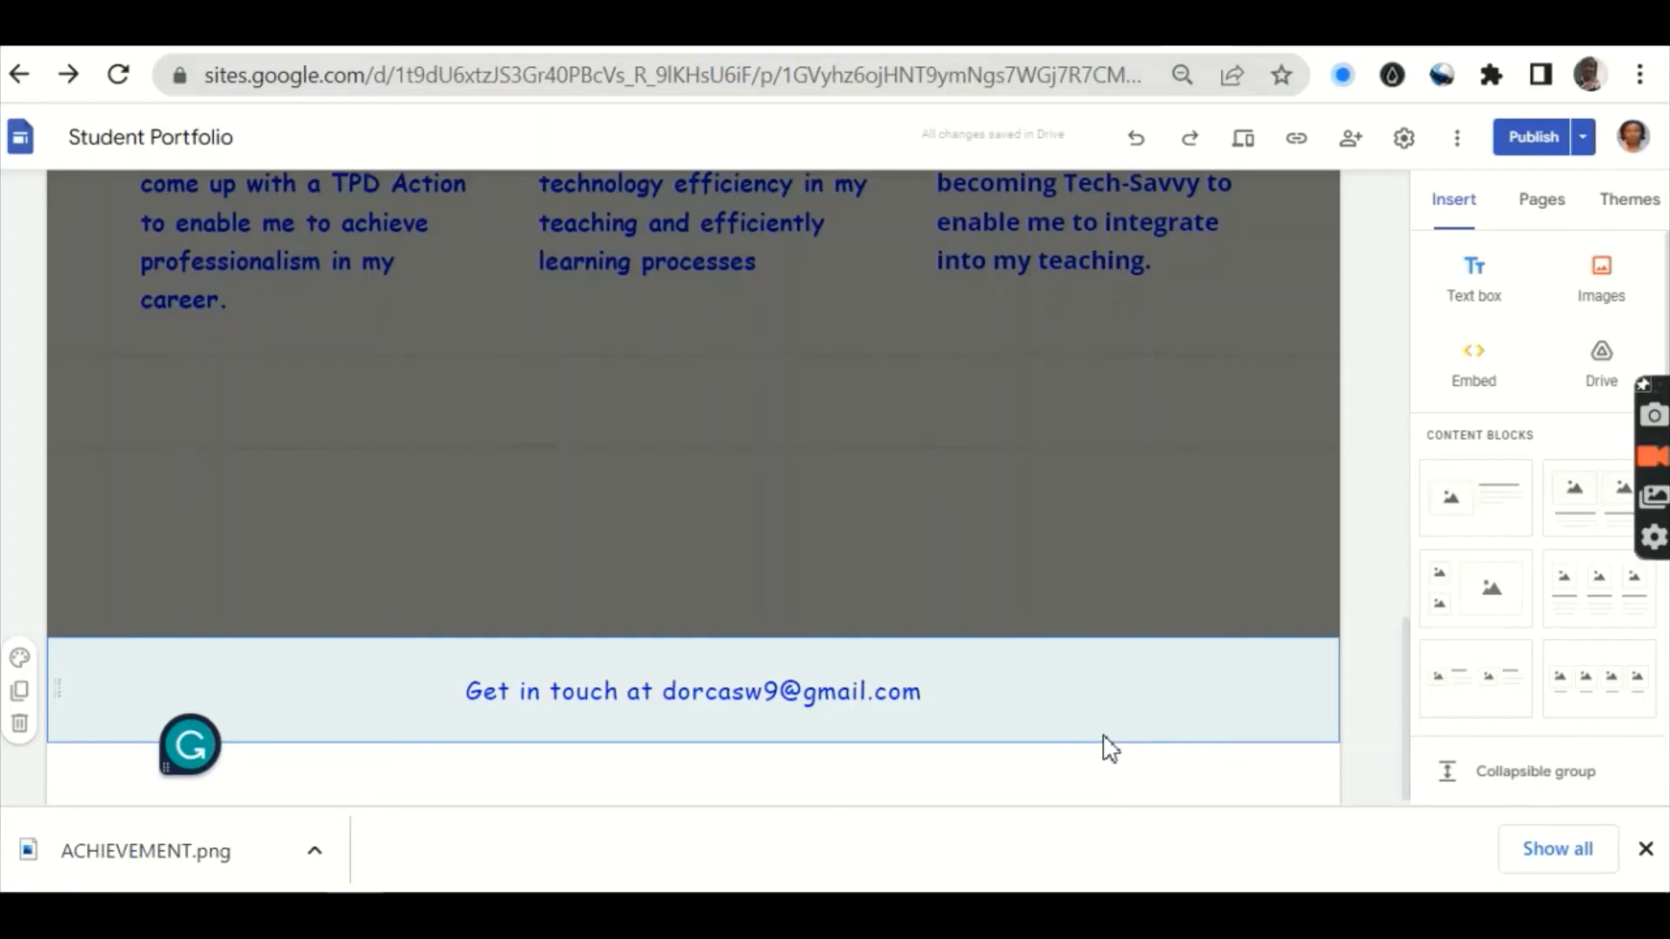
Step: Scroll to the top and select the header image to show its Change image toolbar
scroll(1107, 749, up, 15)
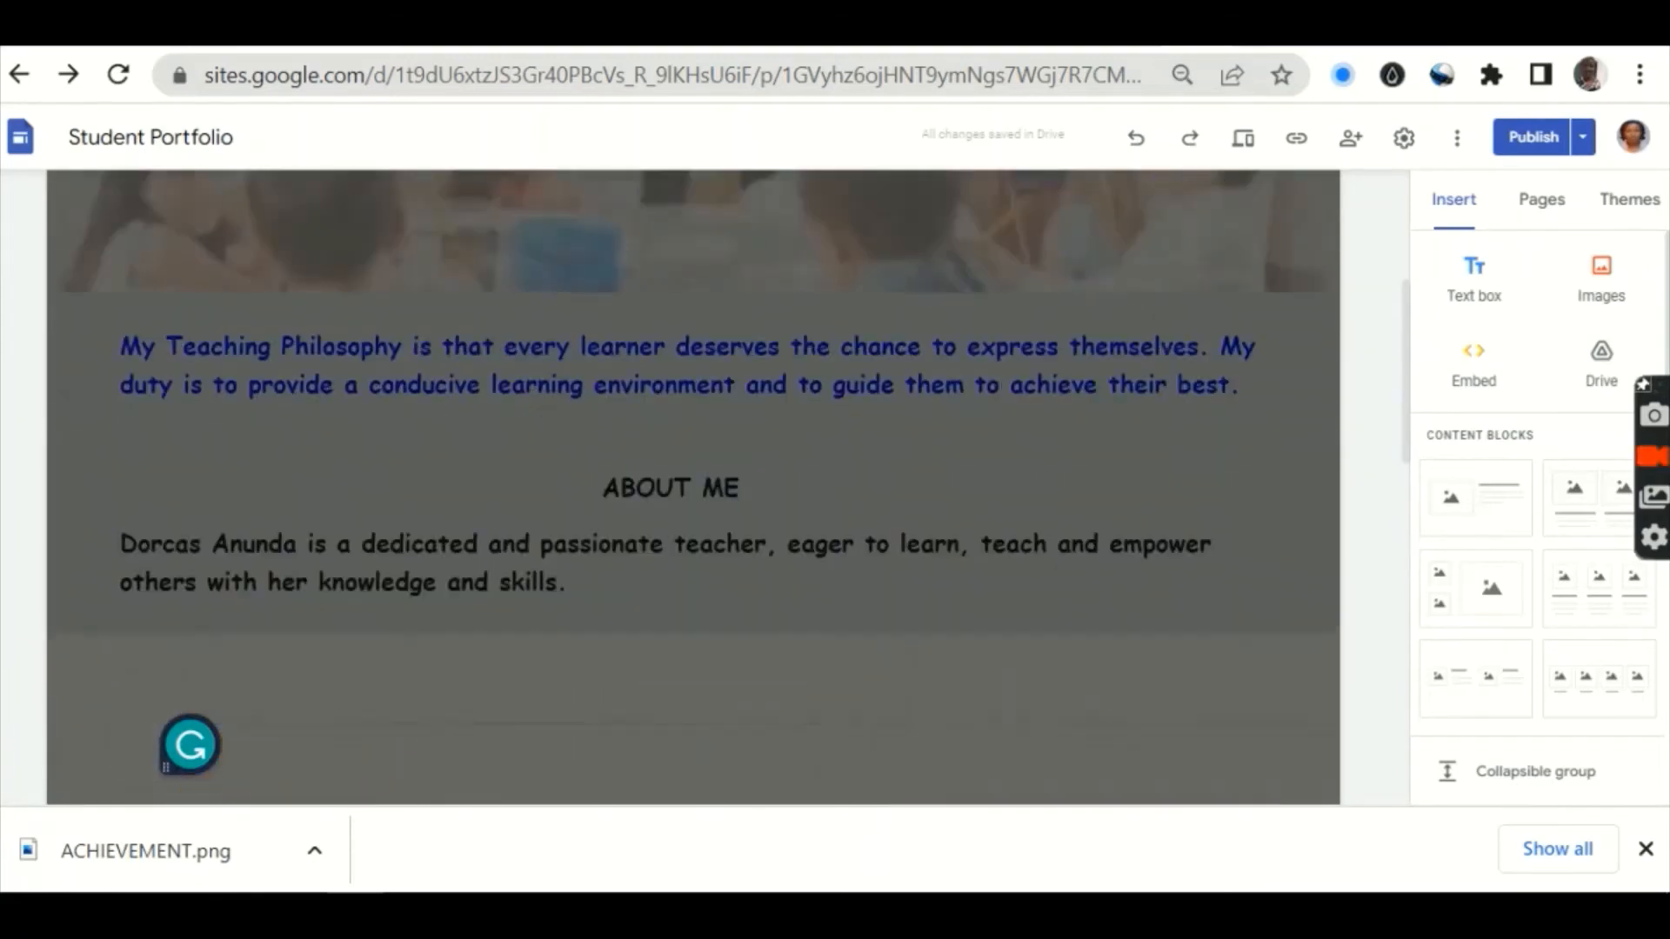
scroll(693, 487, up, 5)
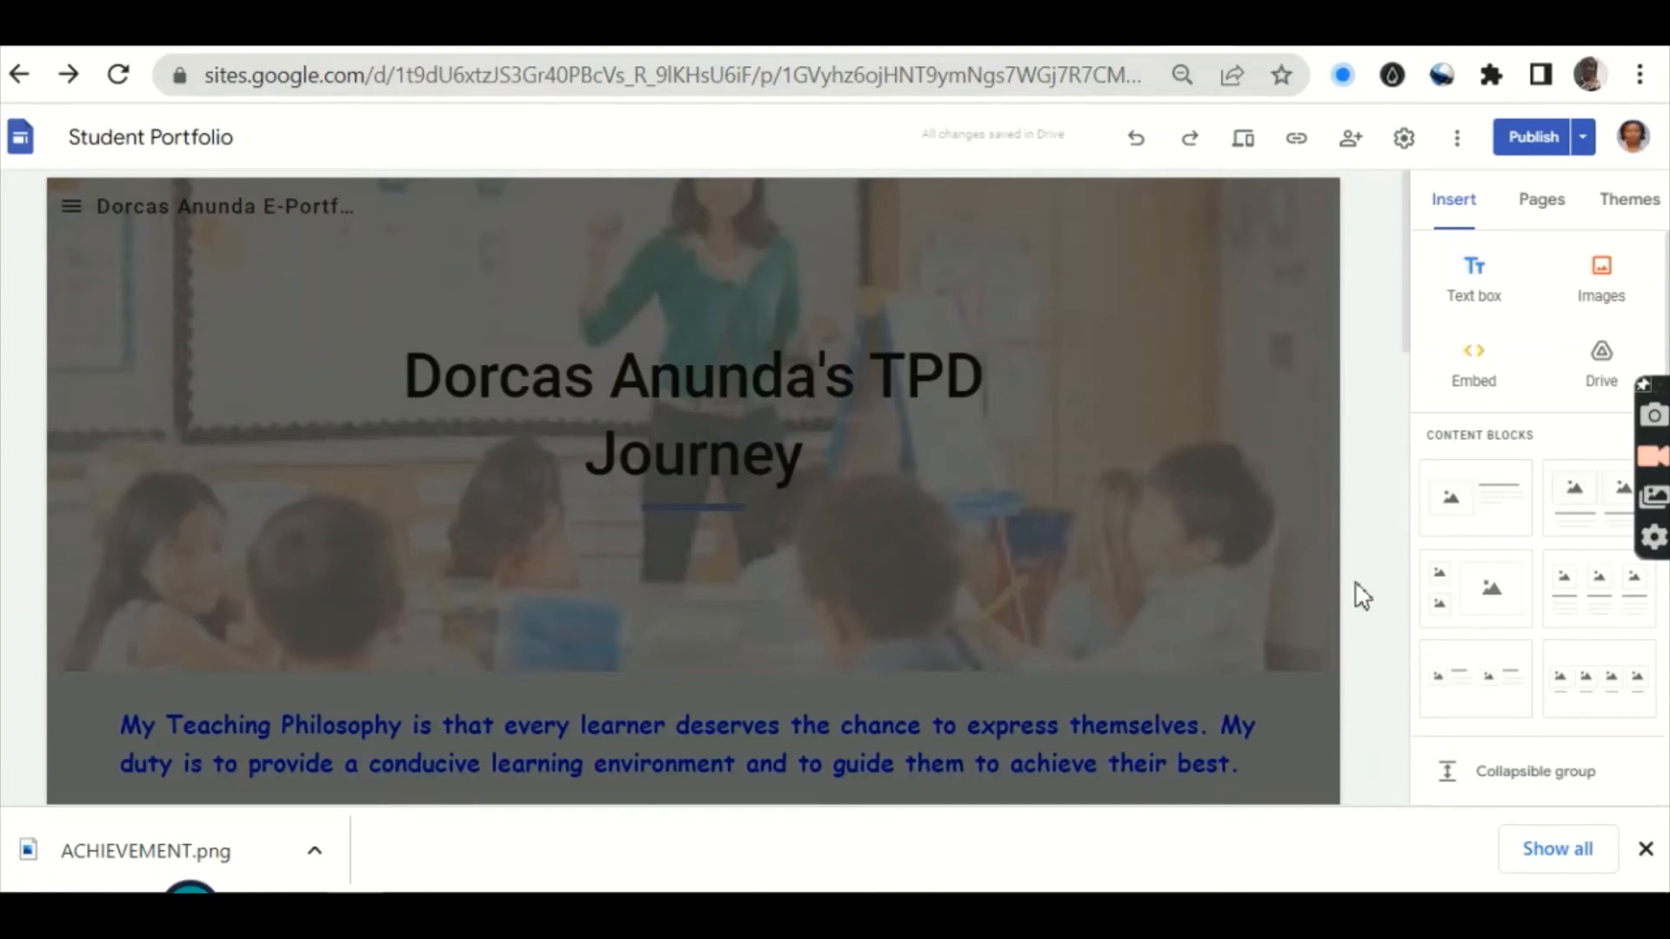
click(1261, 450)
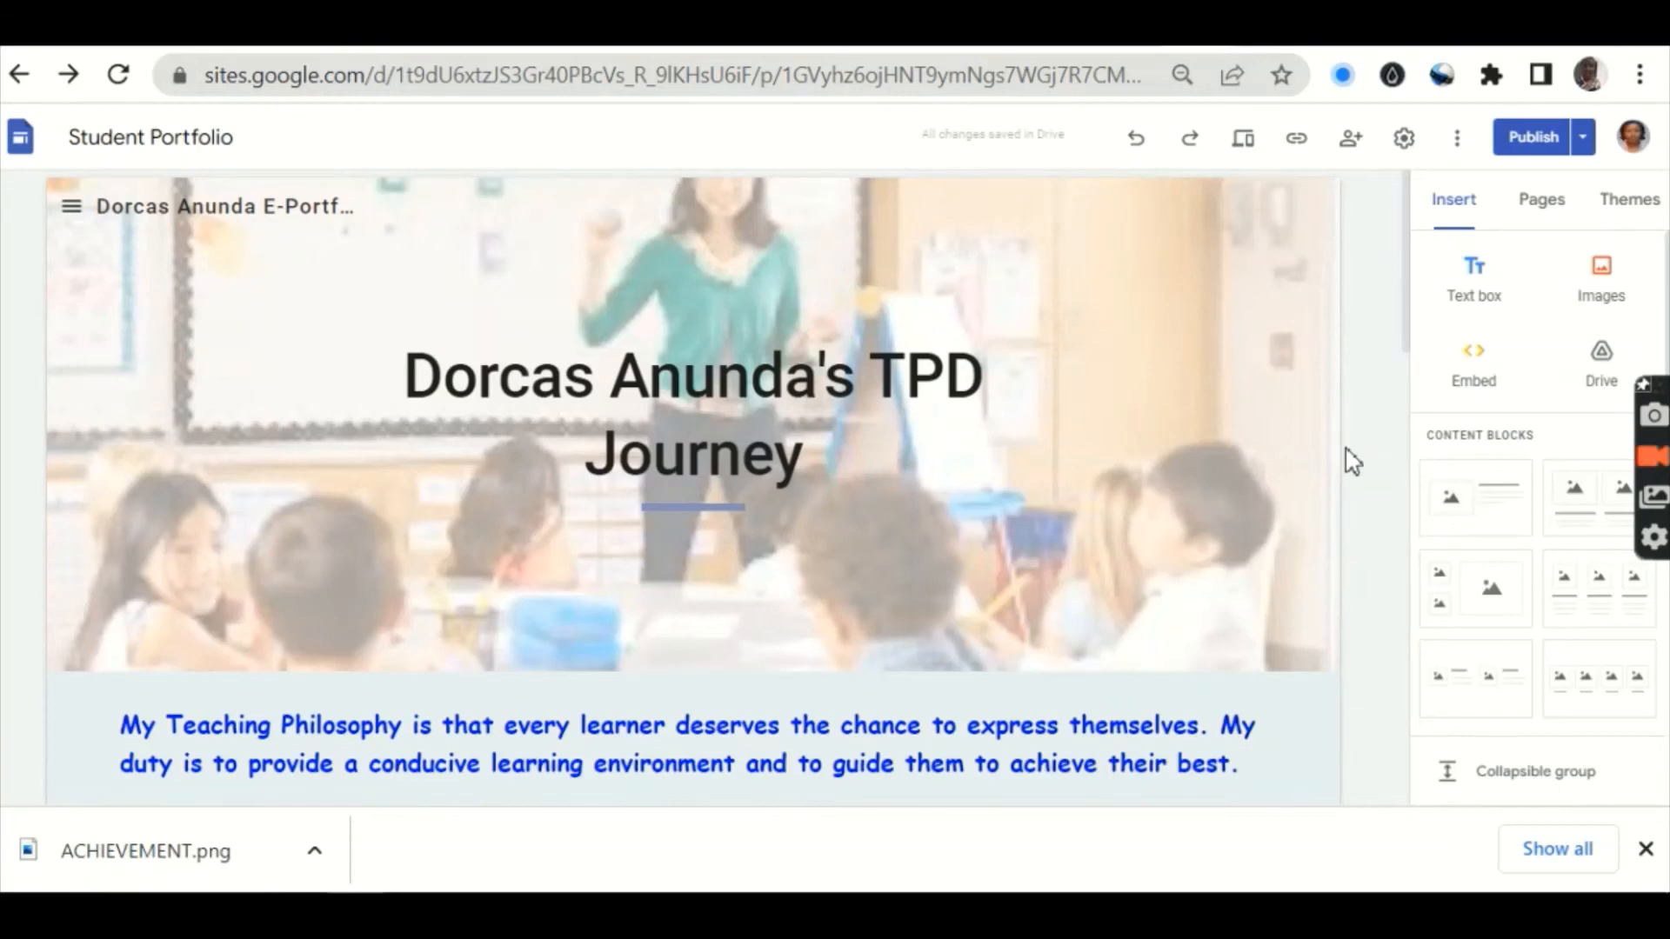
scroll(693, 487, down, 7)
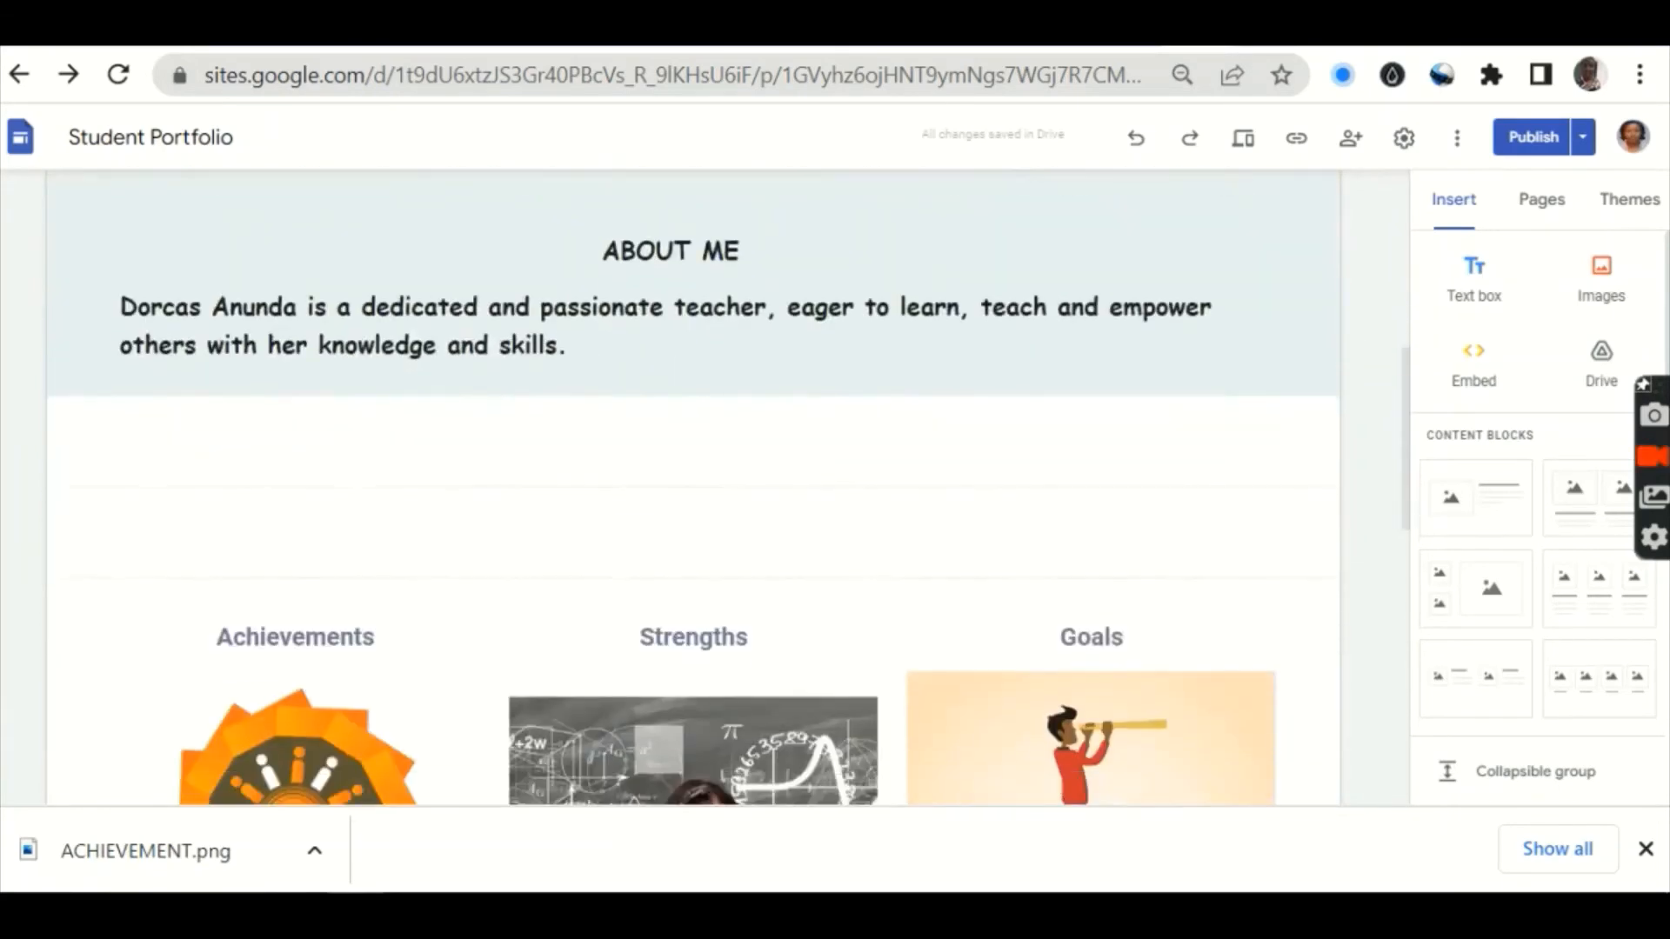
scroll(694, 487, up, 7)
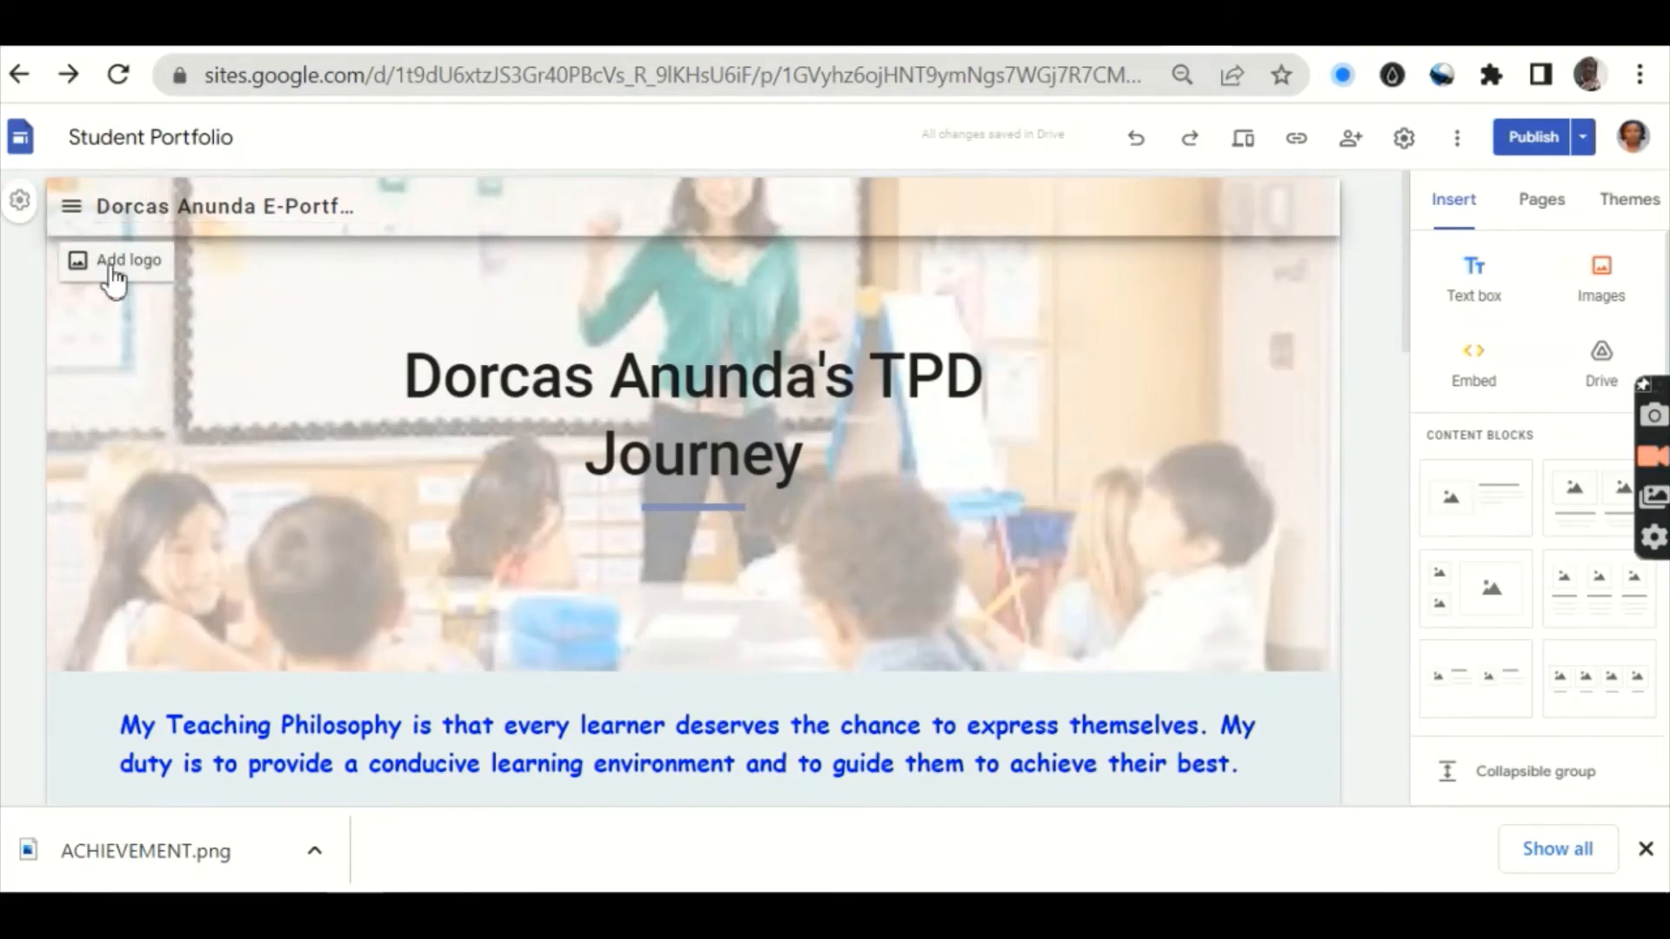
Step: Set the portrait photo from Pictures as the site logo in Brand images settings
click(113, 278)
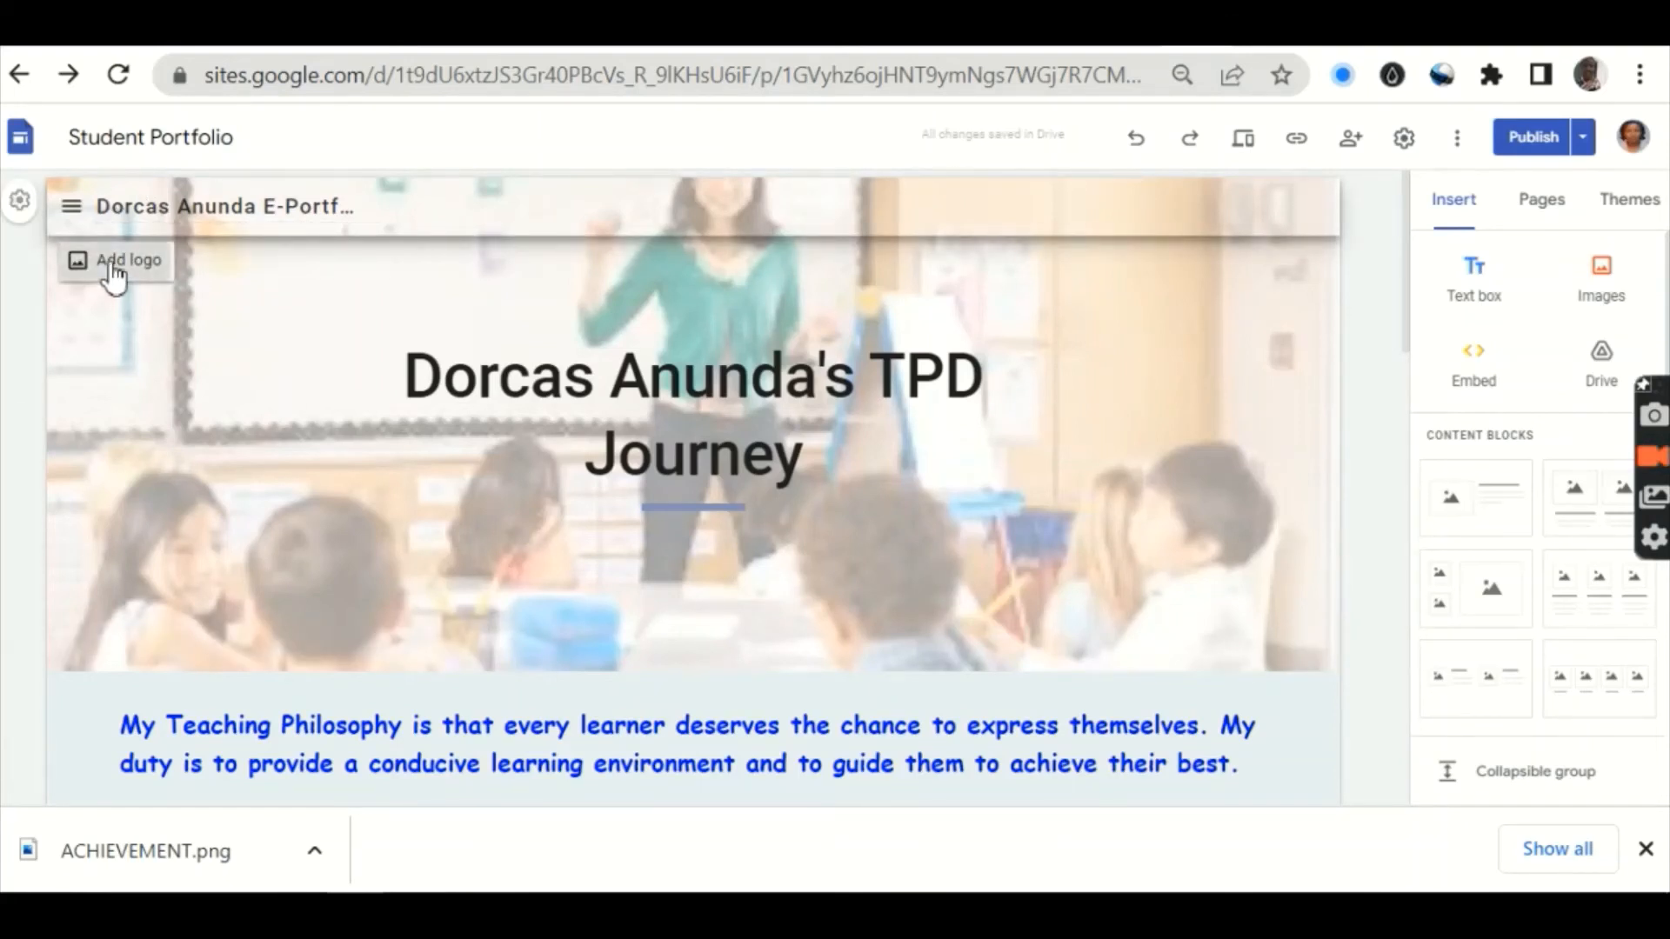
click(802, 448)
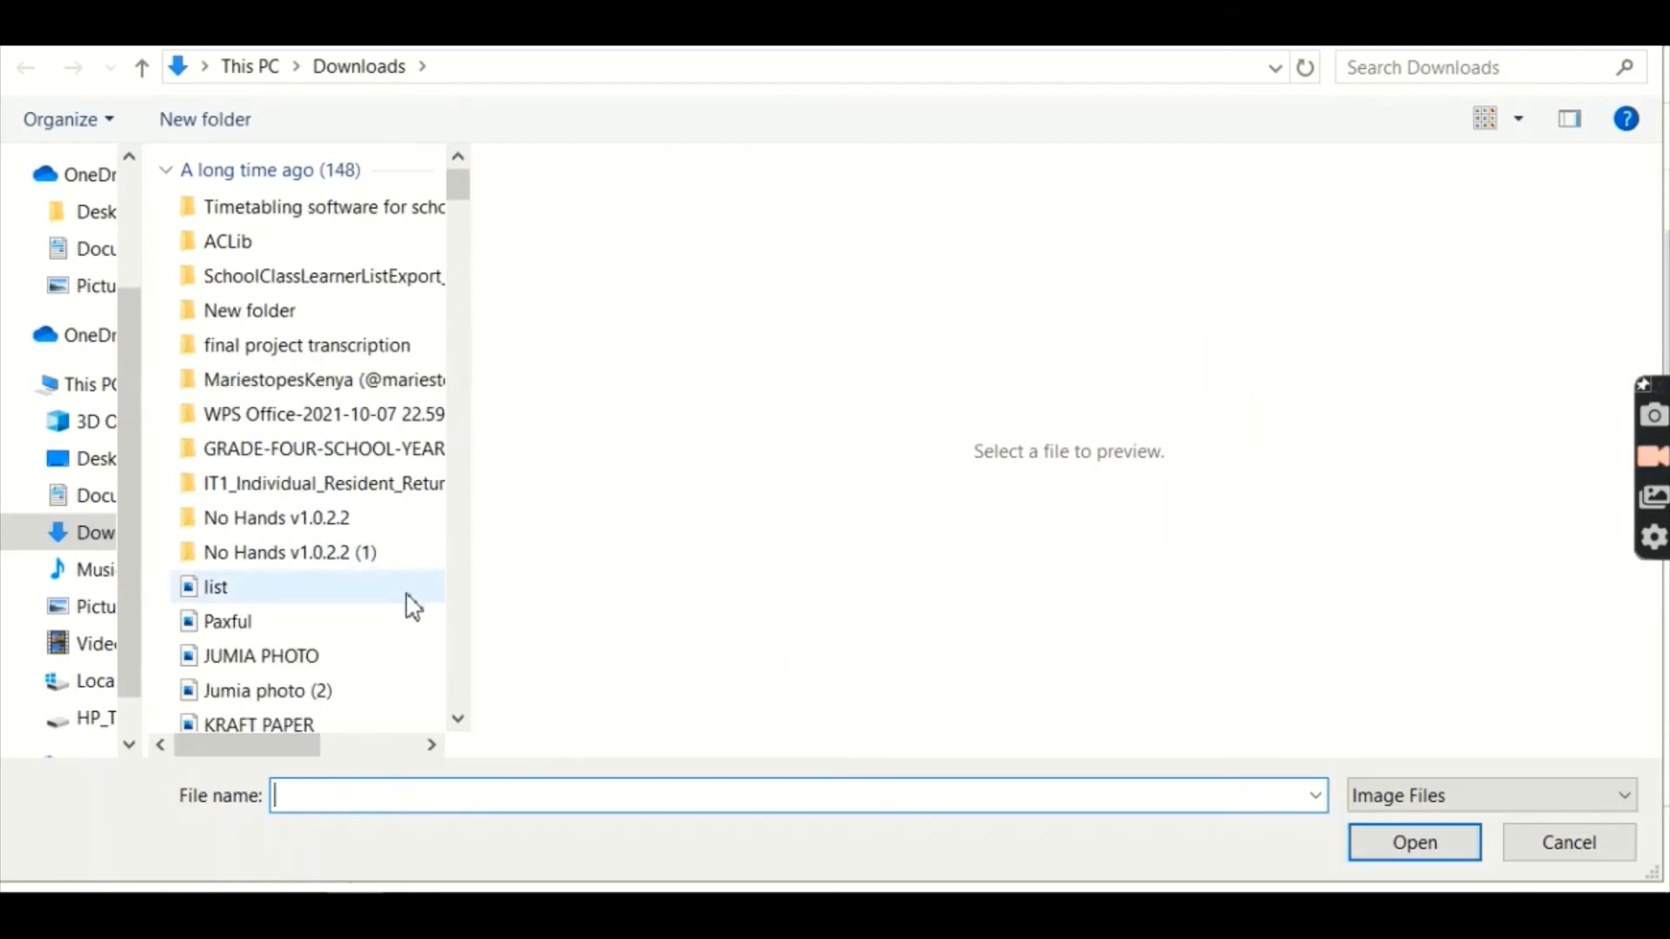
click(94, 614)
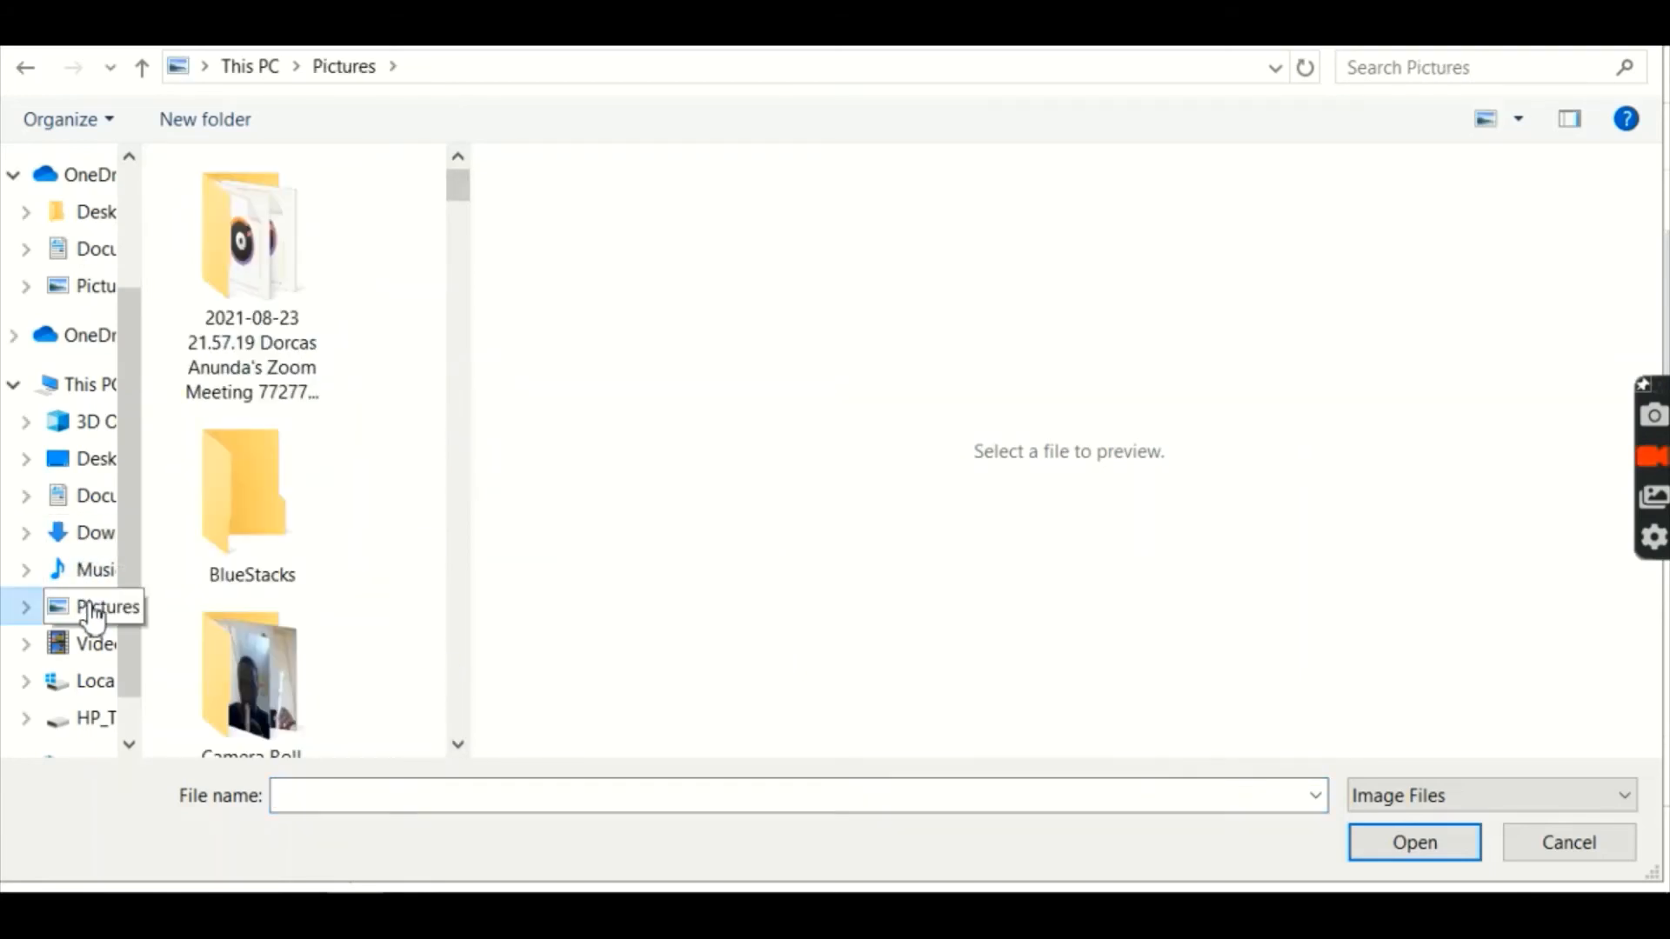
click(458, 746)
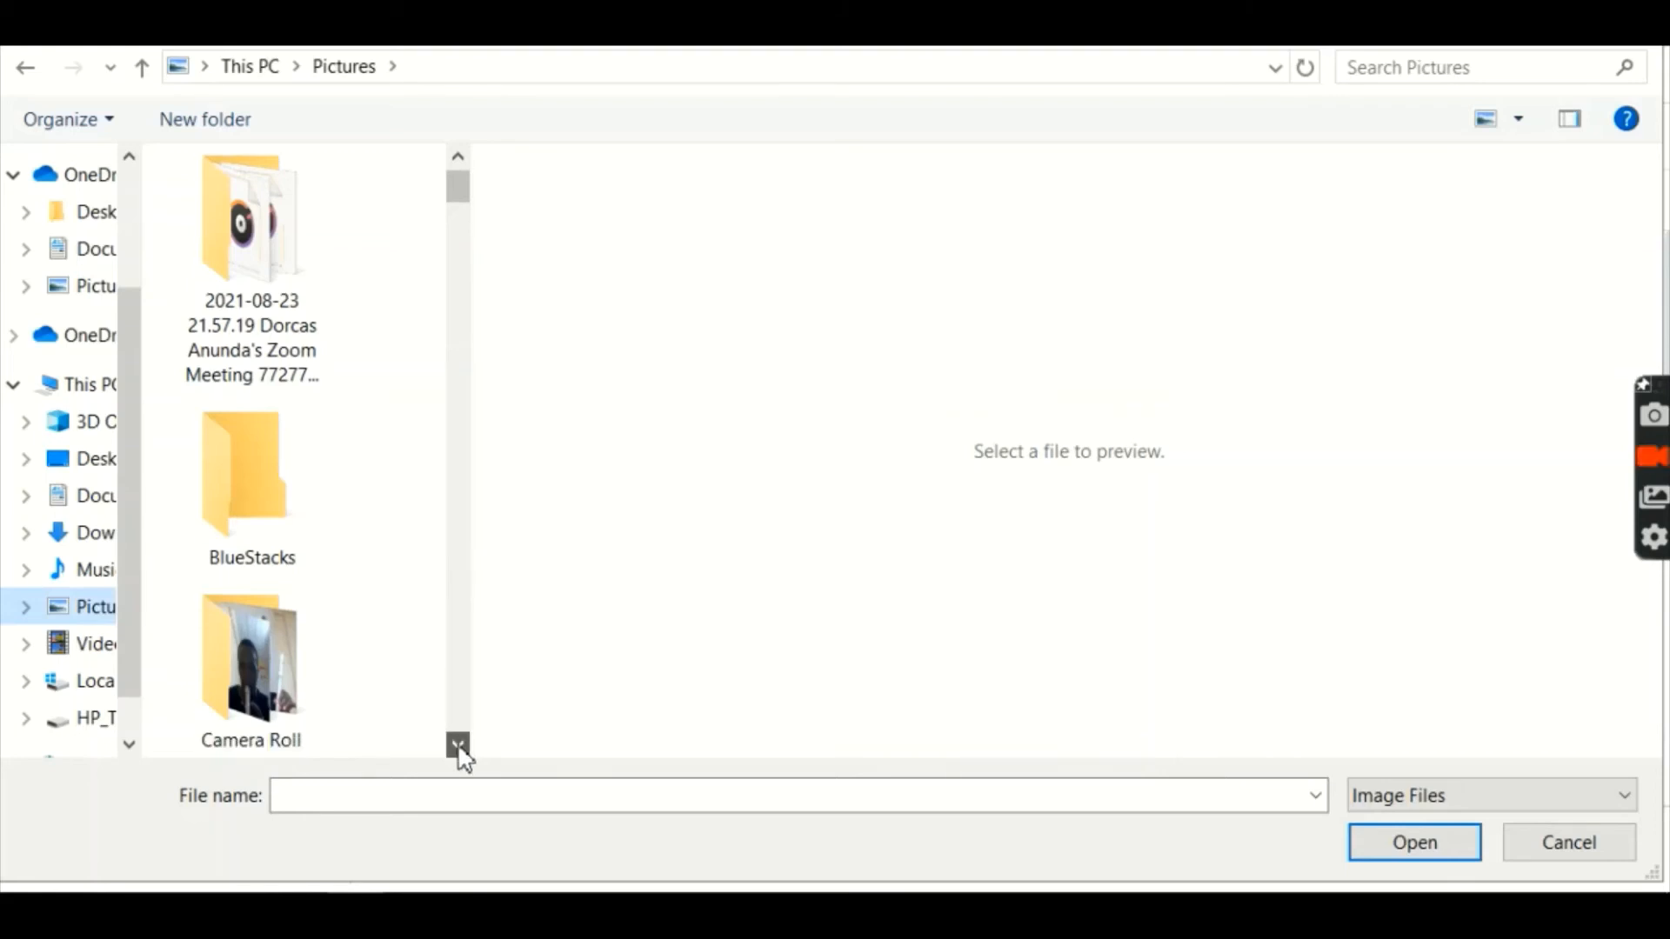
drag(458, 746, 458, 745)
click(311, 487)
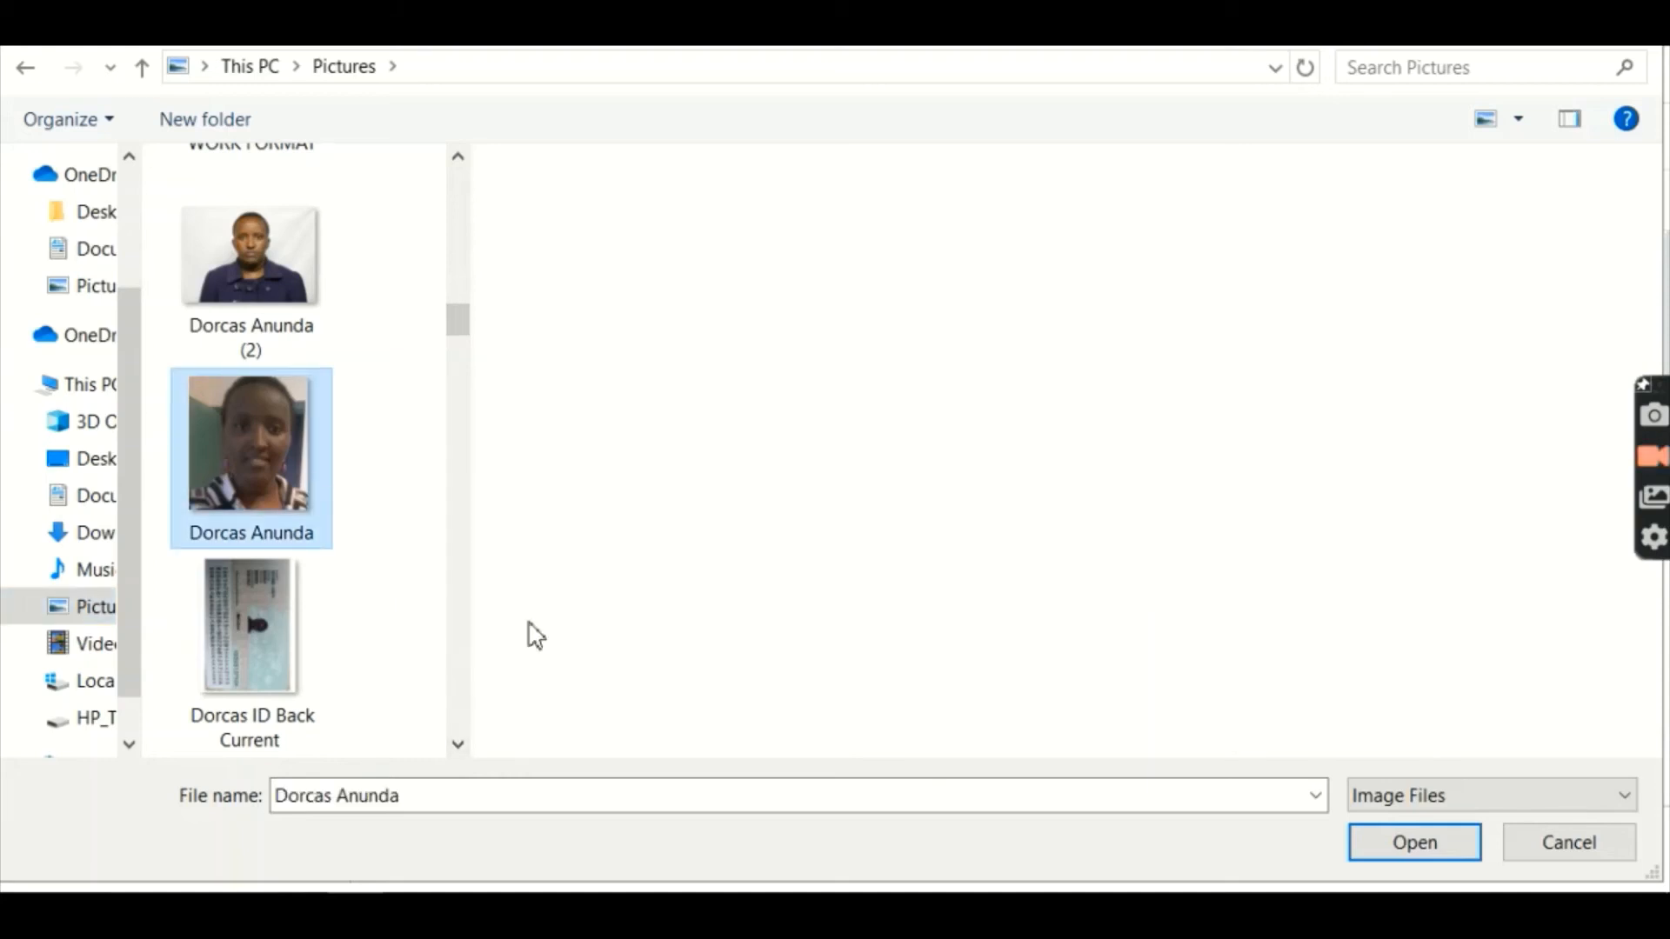
click(1397, 856)
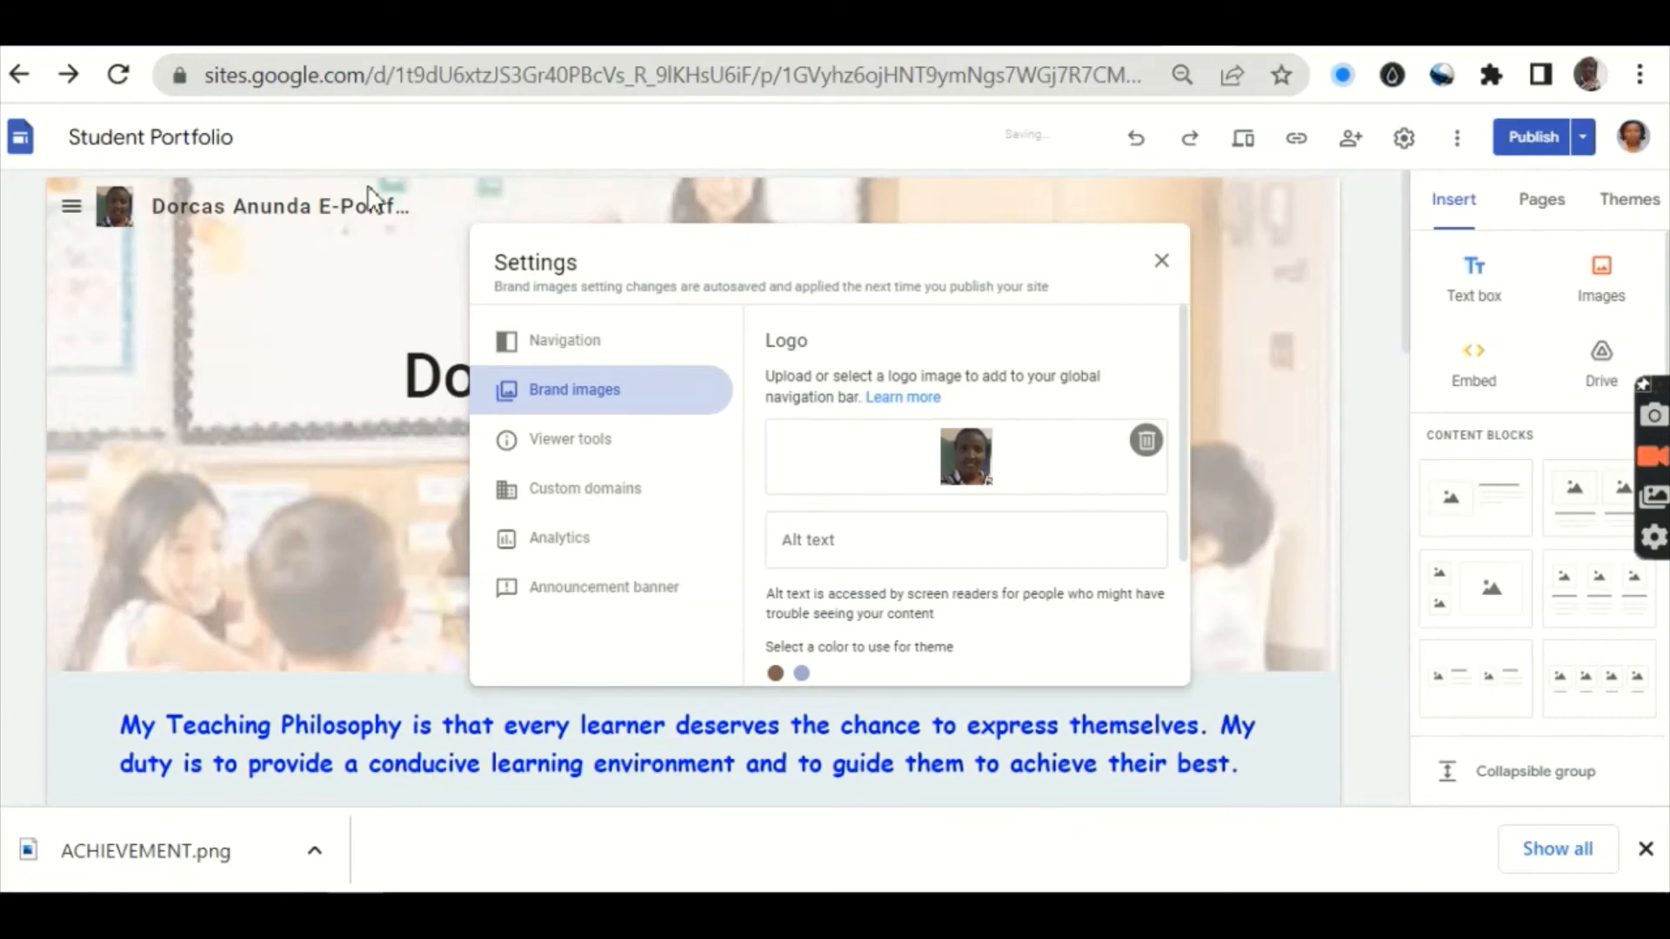
click(1162, 263)
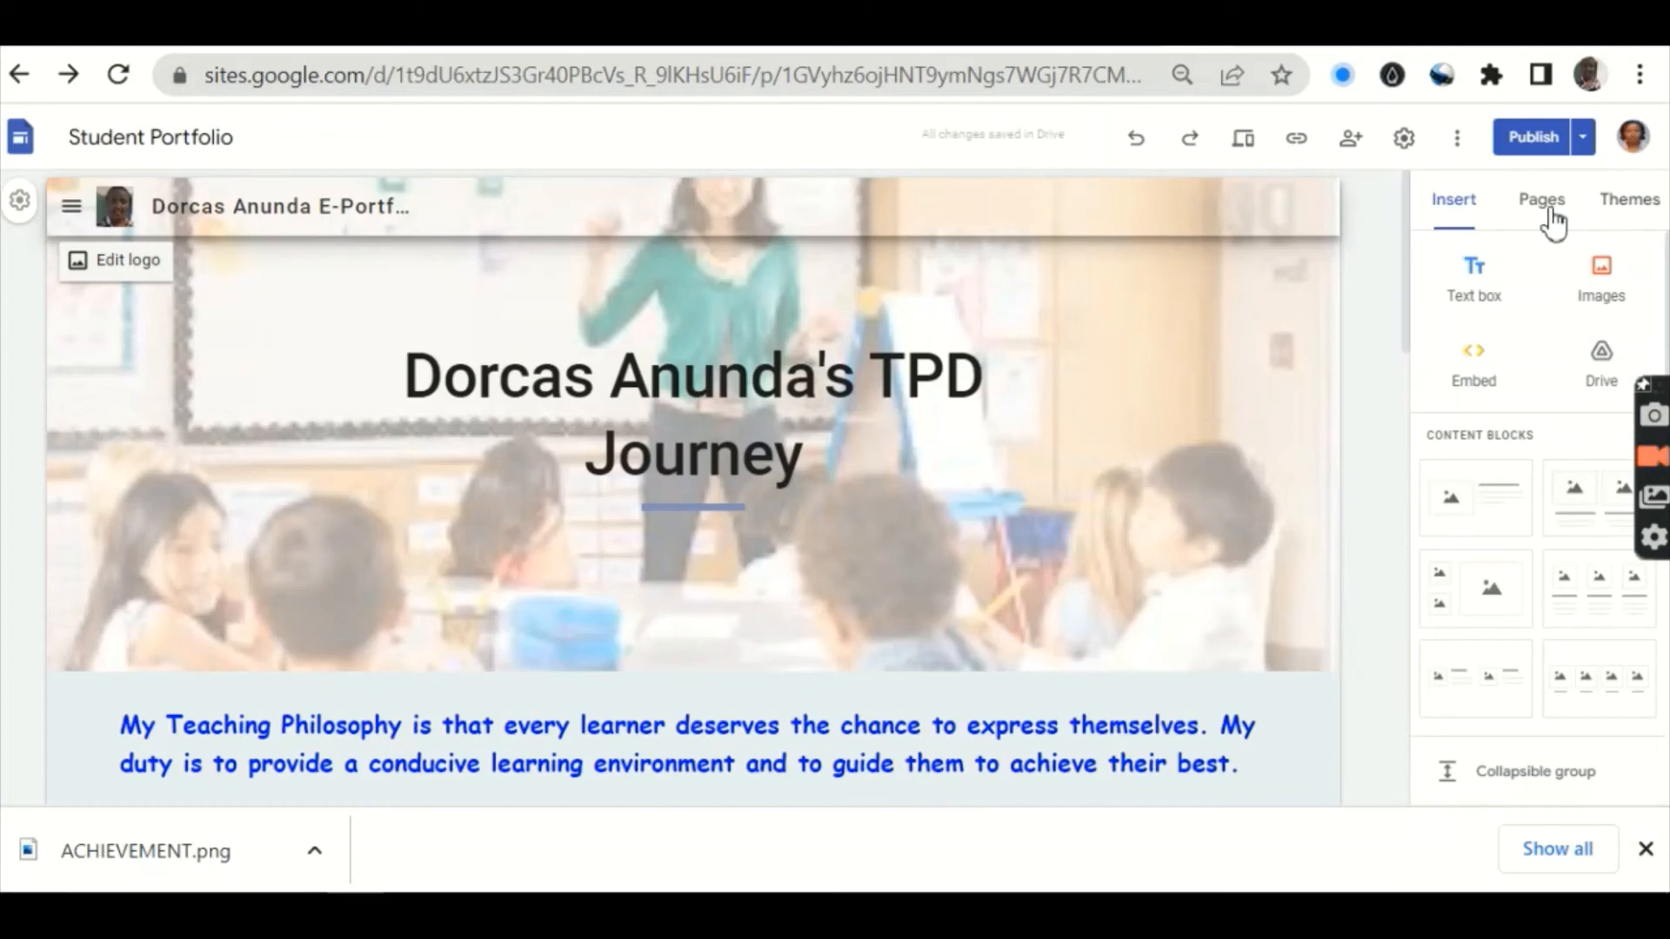
Step: Show the pages sidebar and go to the Home page
click(78, 216)
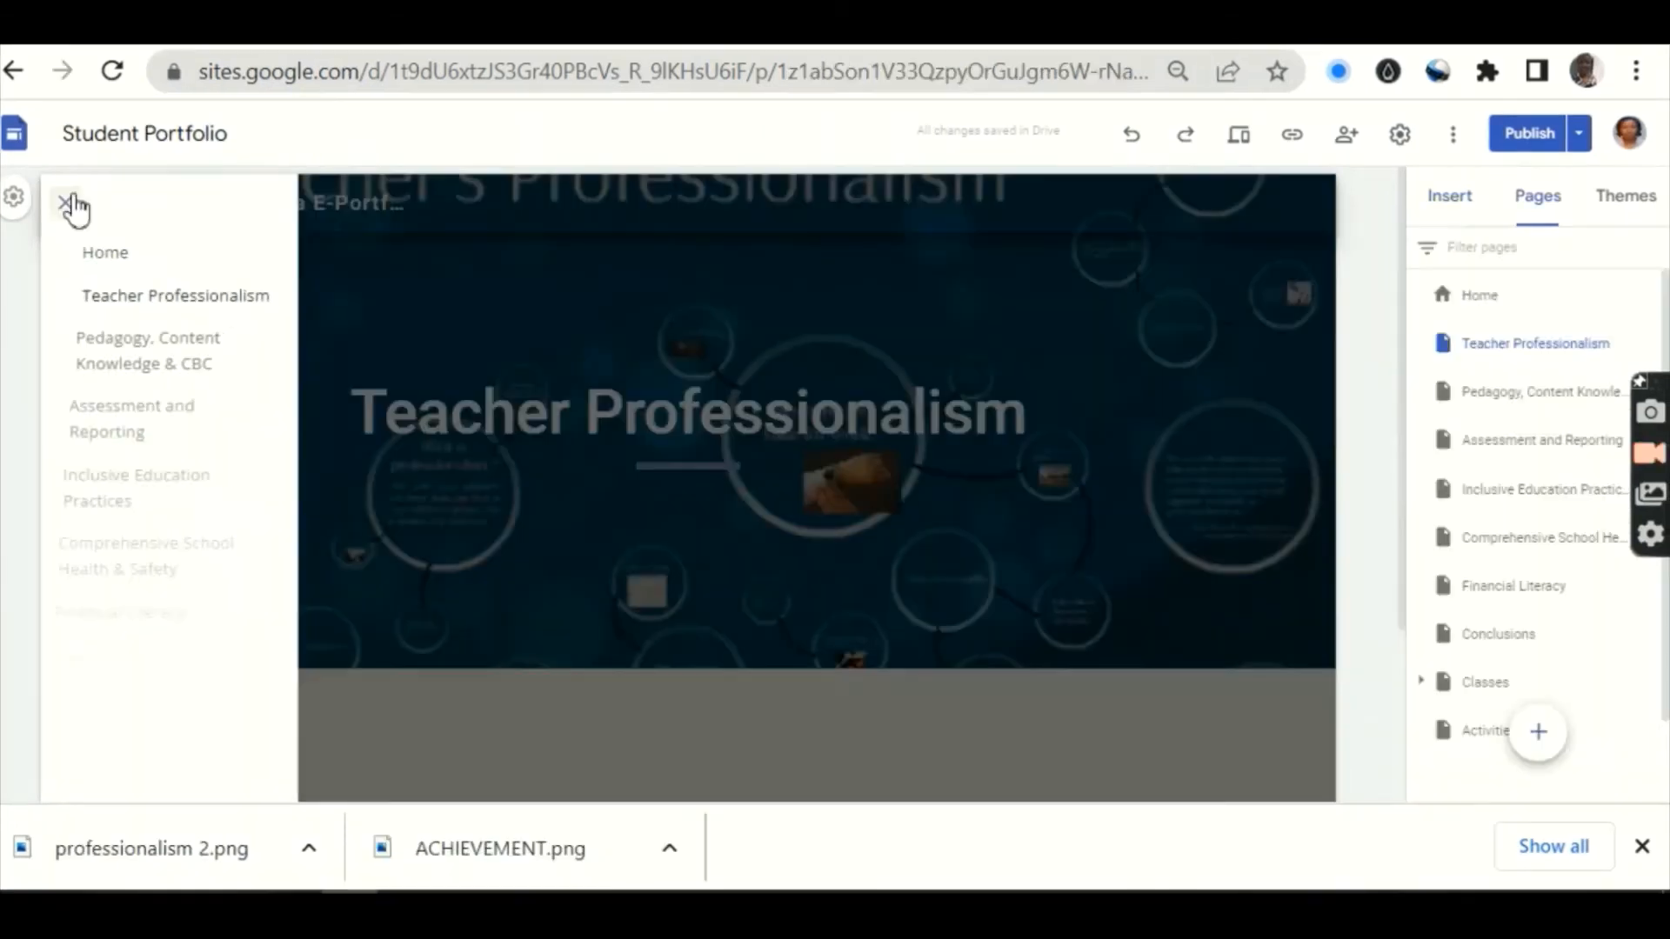
click(104, 261)
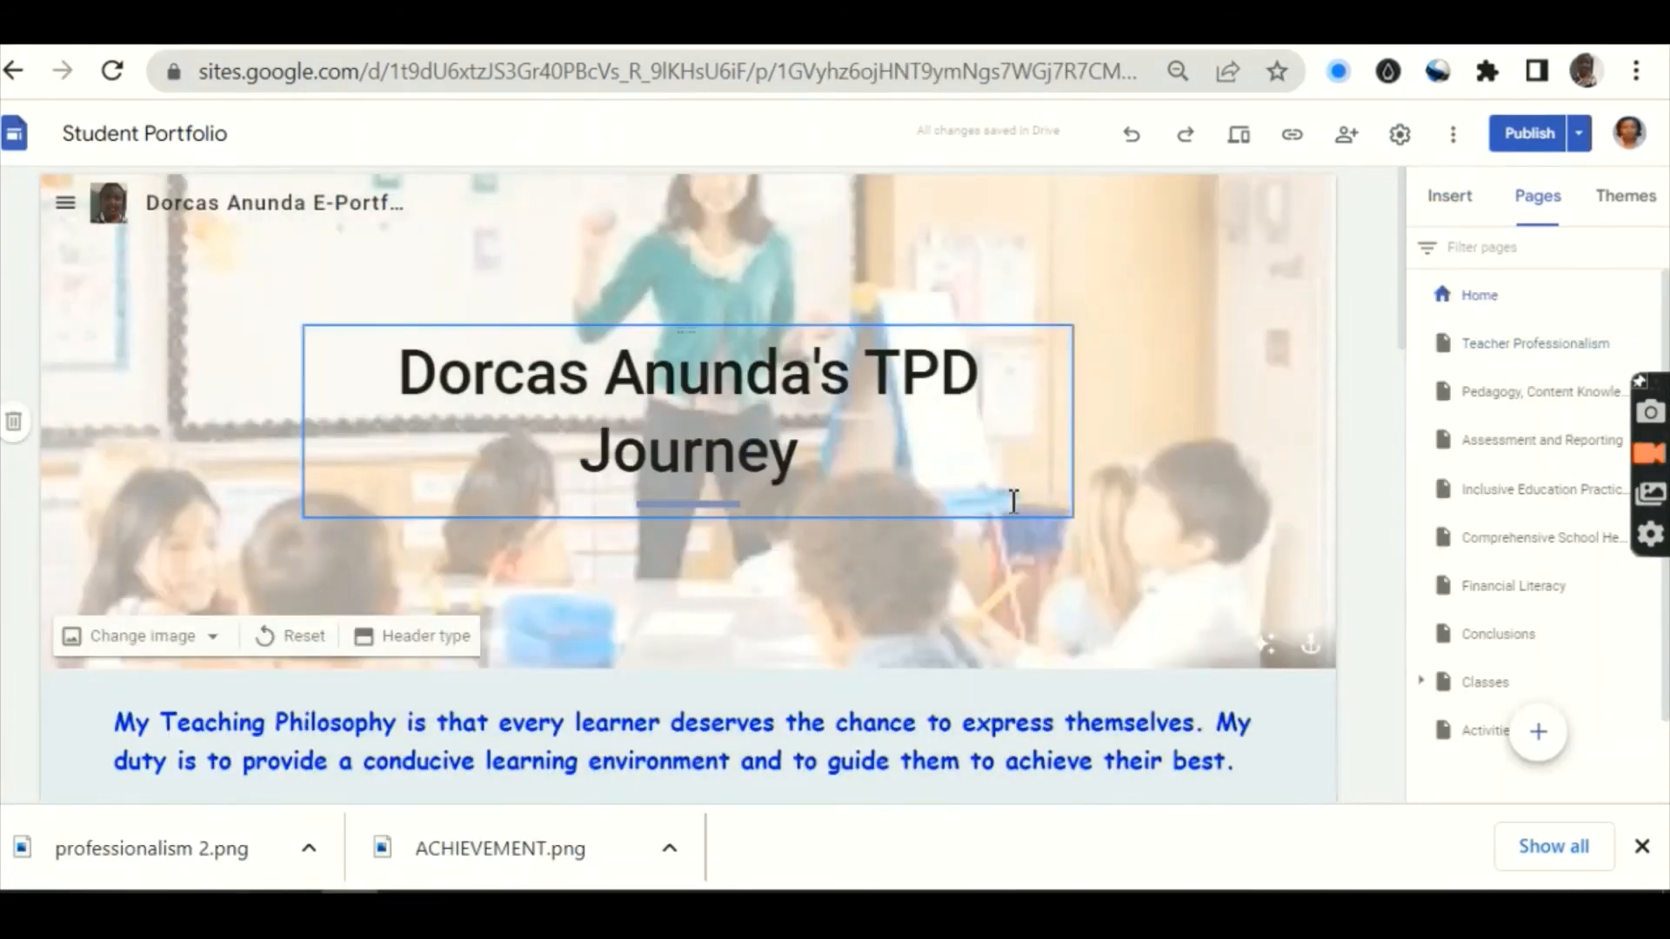
click(1295, 149)
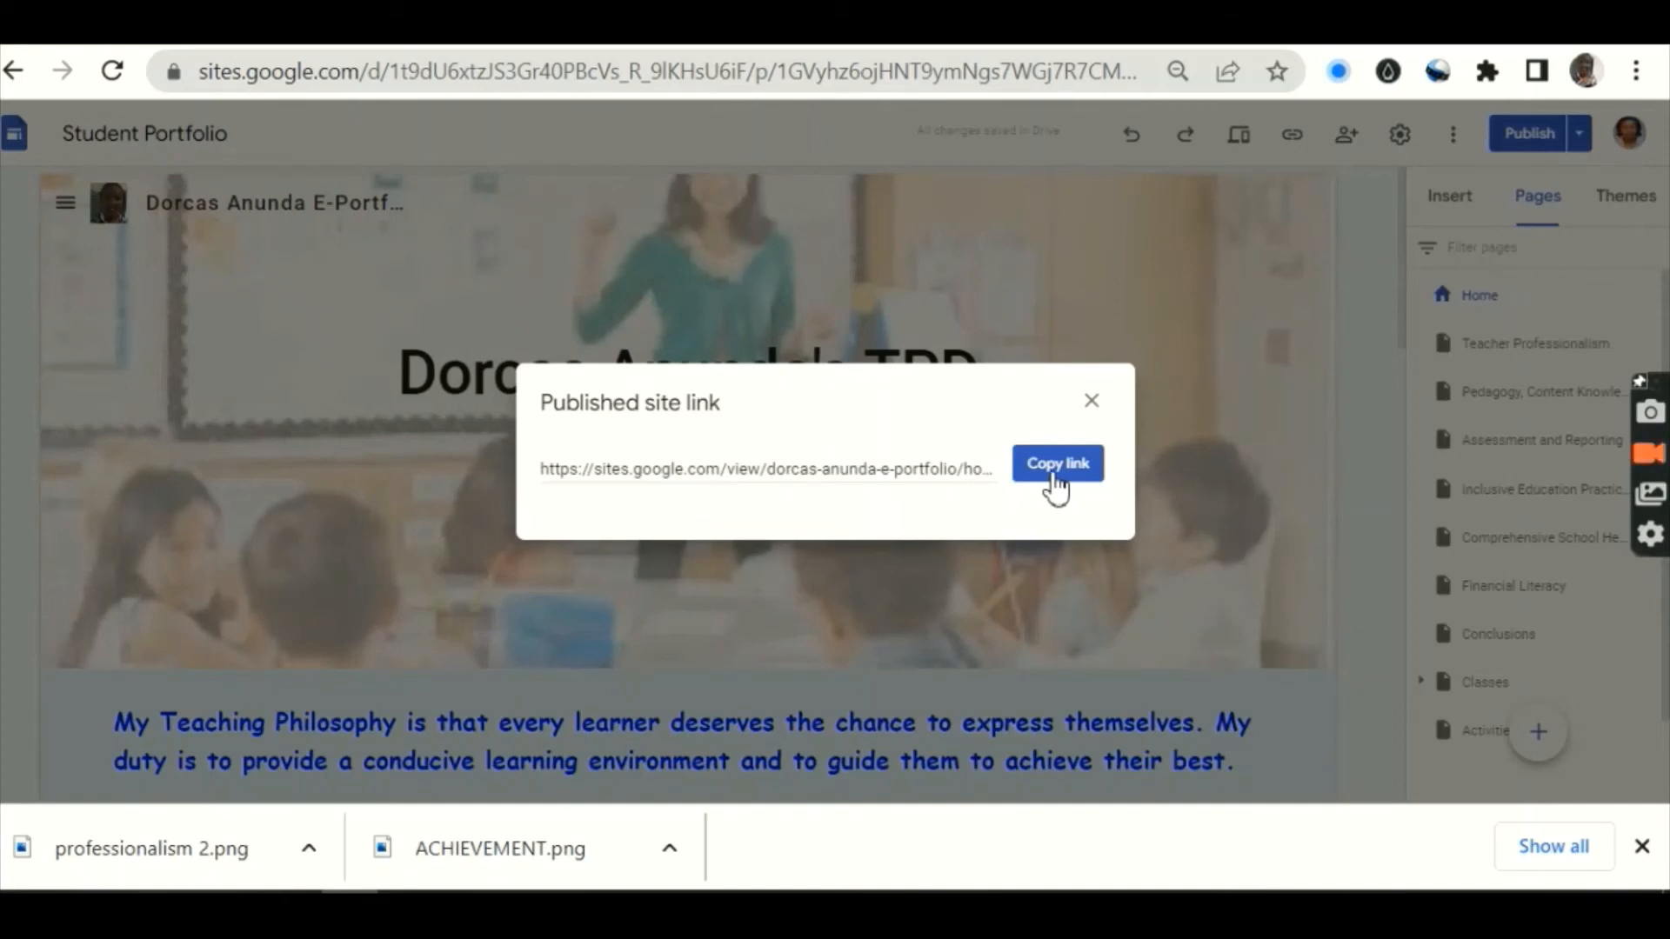
click(1090, 405)
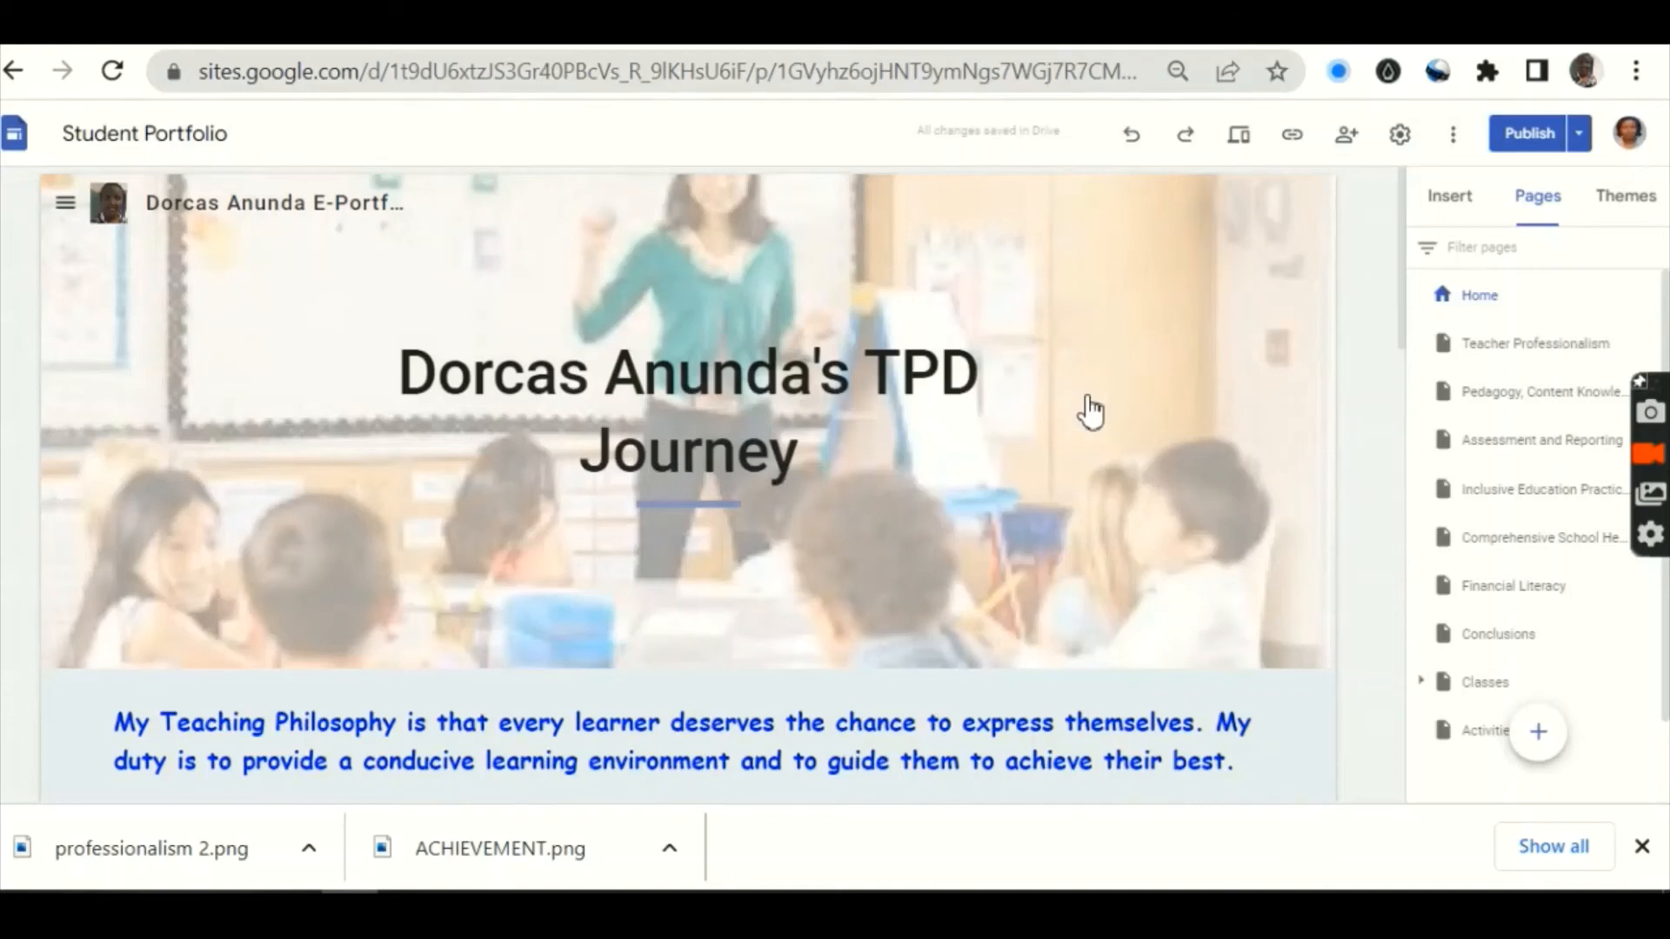
click(1348, 146)
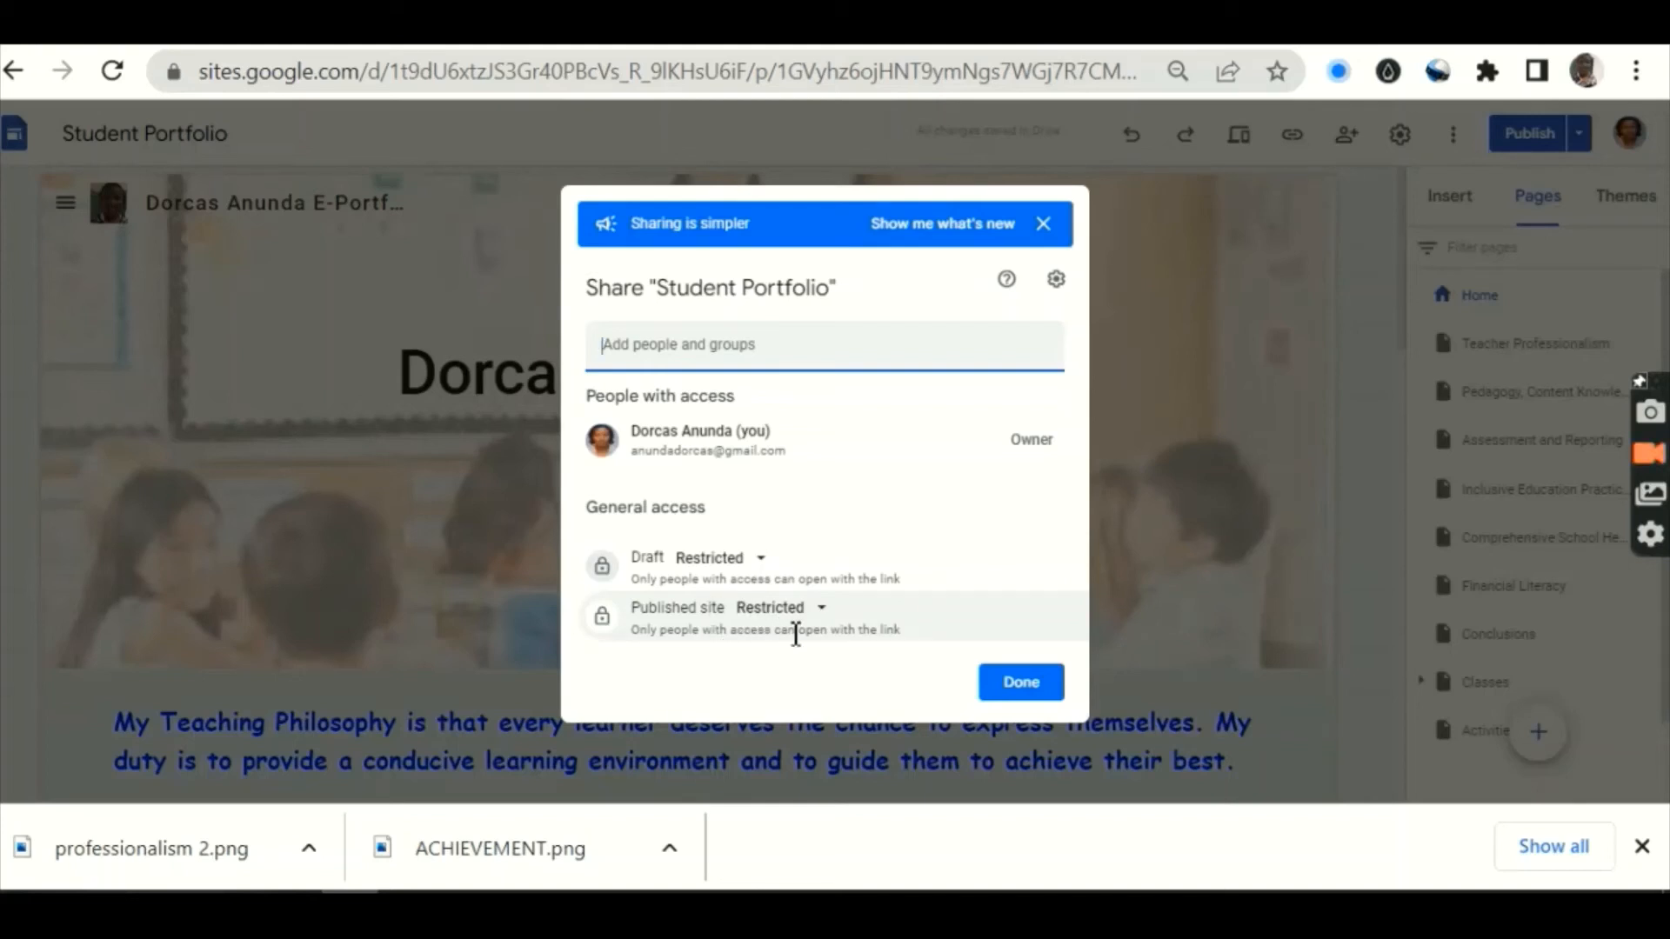
click(1013, 684)
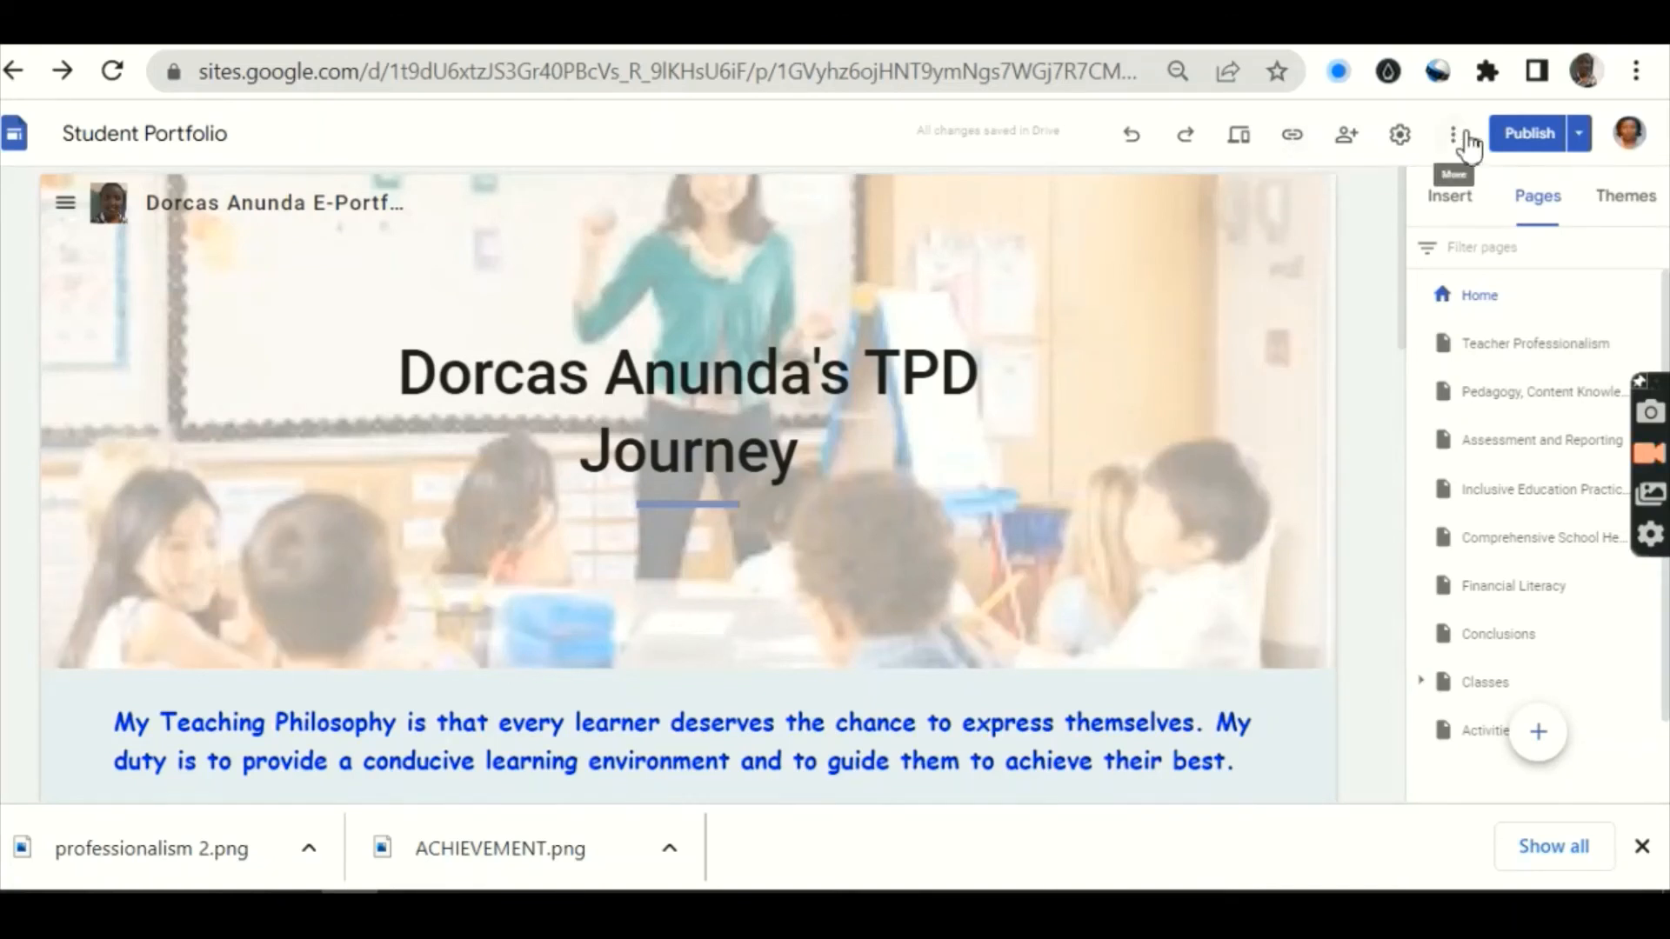
Step: Review the draft changes and publish the Student Portfolio site
click(1505, 146)
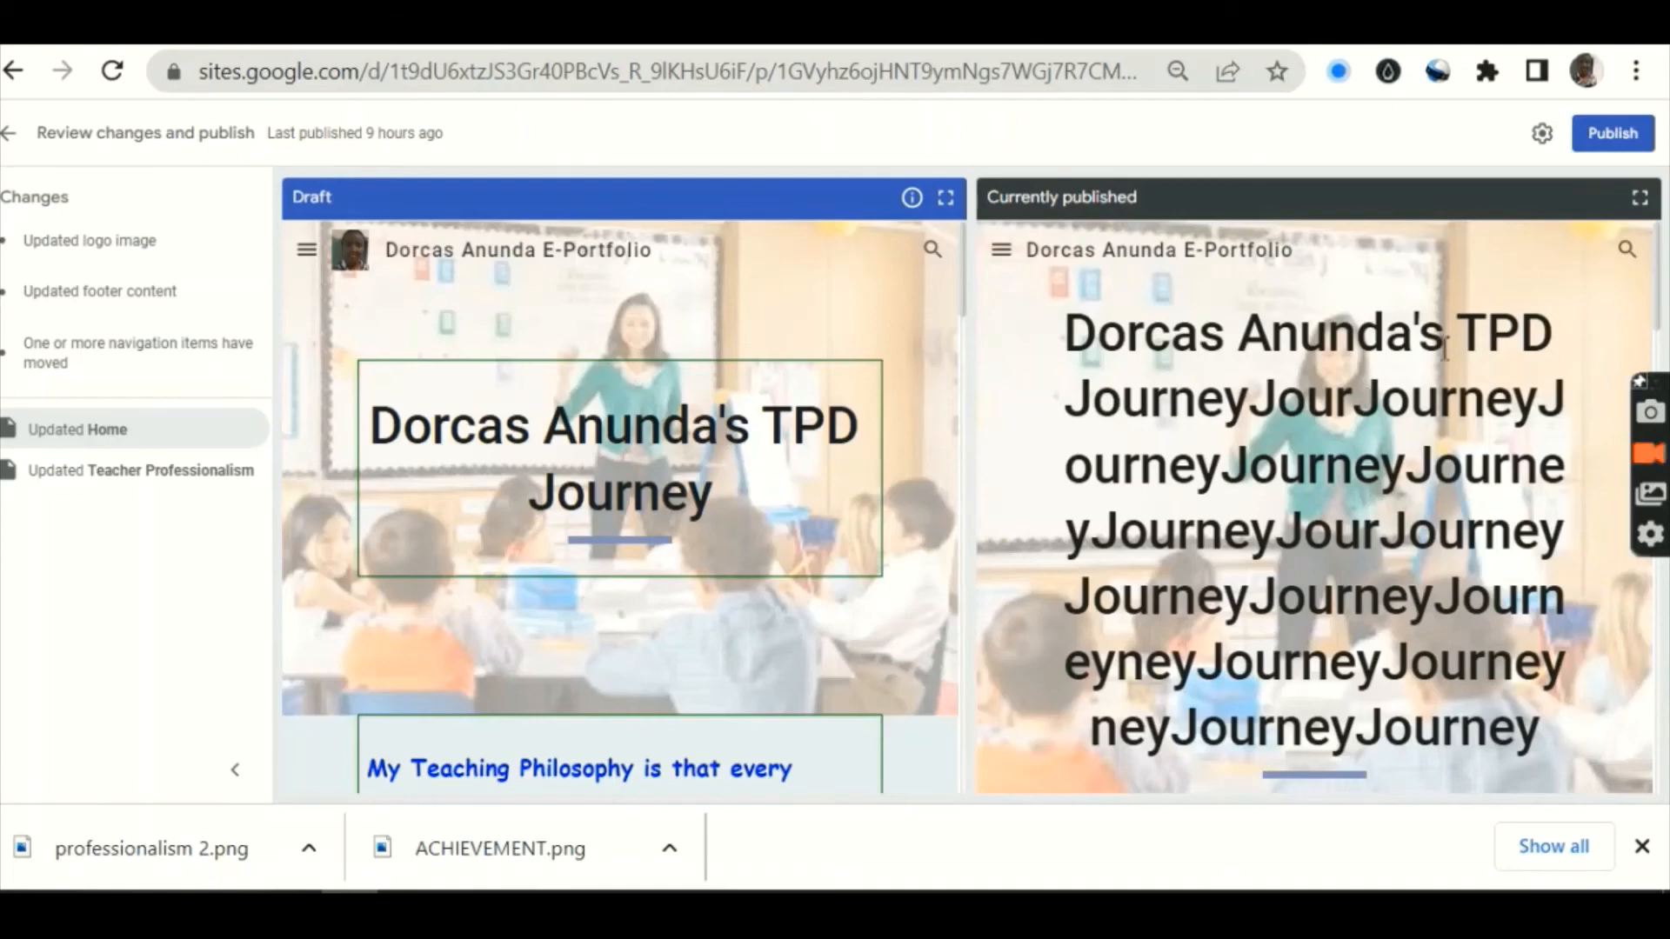
click(1609, 140)
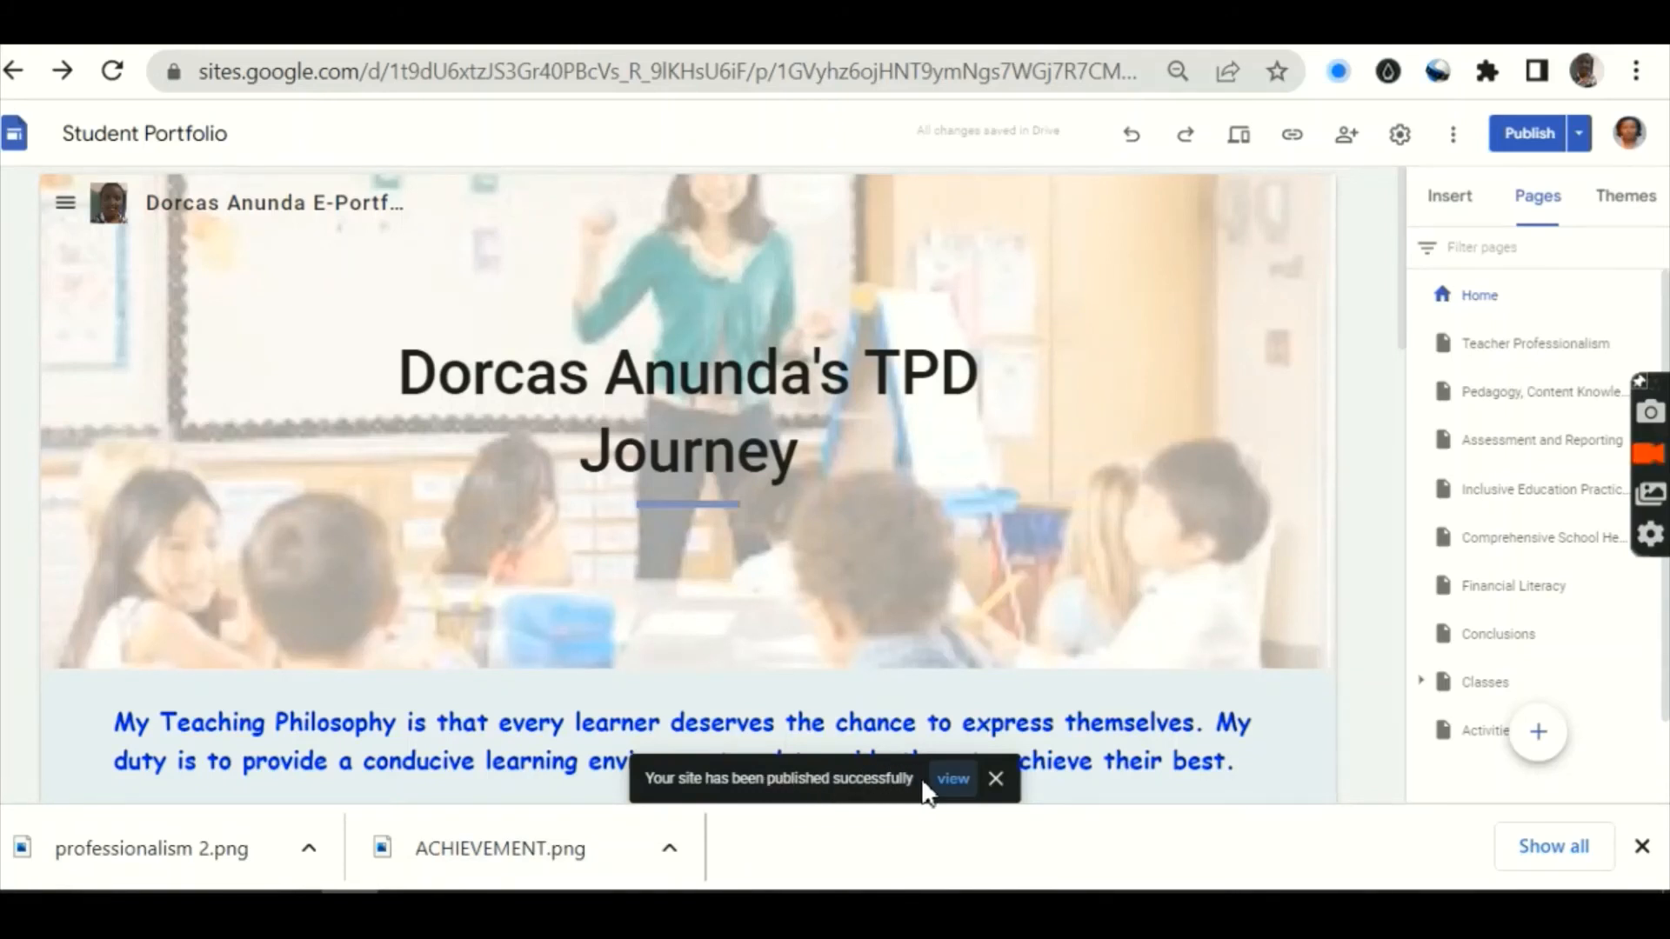
Step: Dismiss the publish notice and copy the live Student Portfolio site link
click(995, 781)
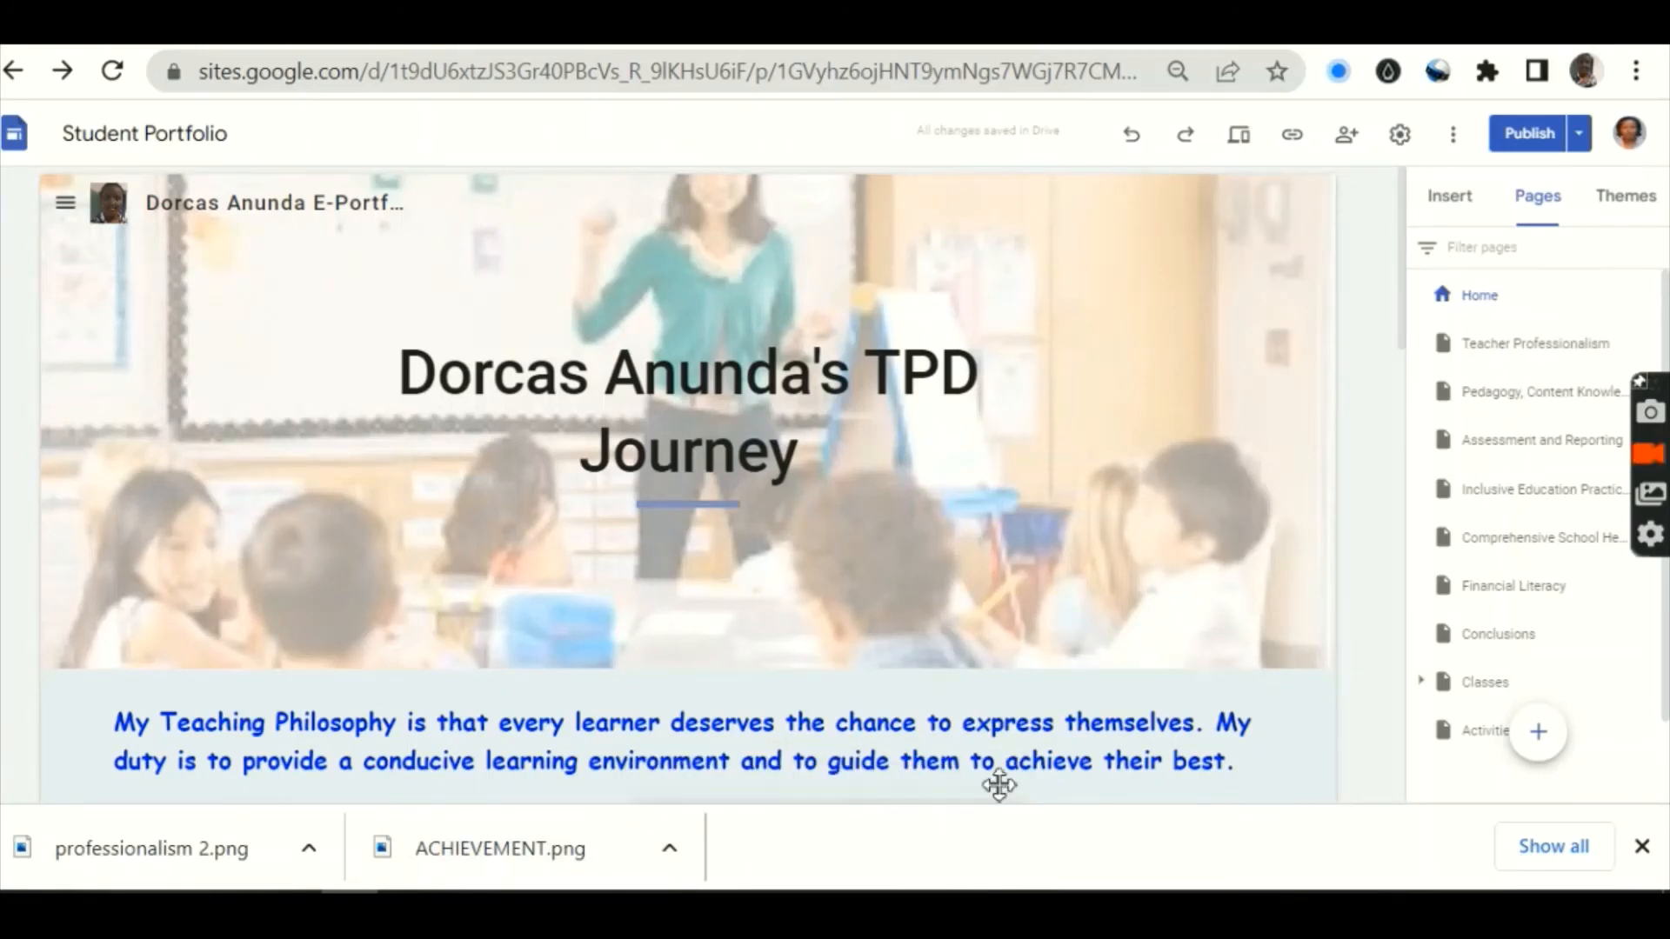
click(1292, 134)
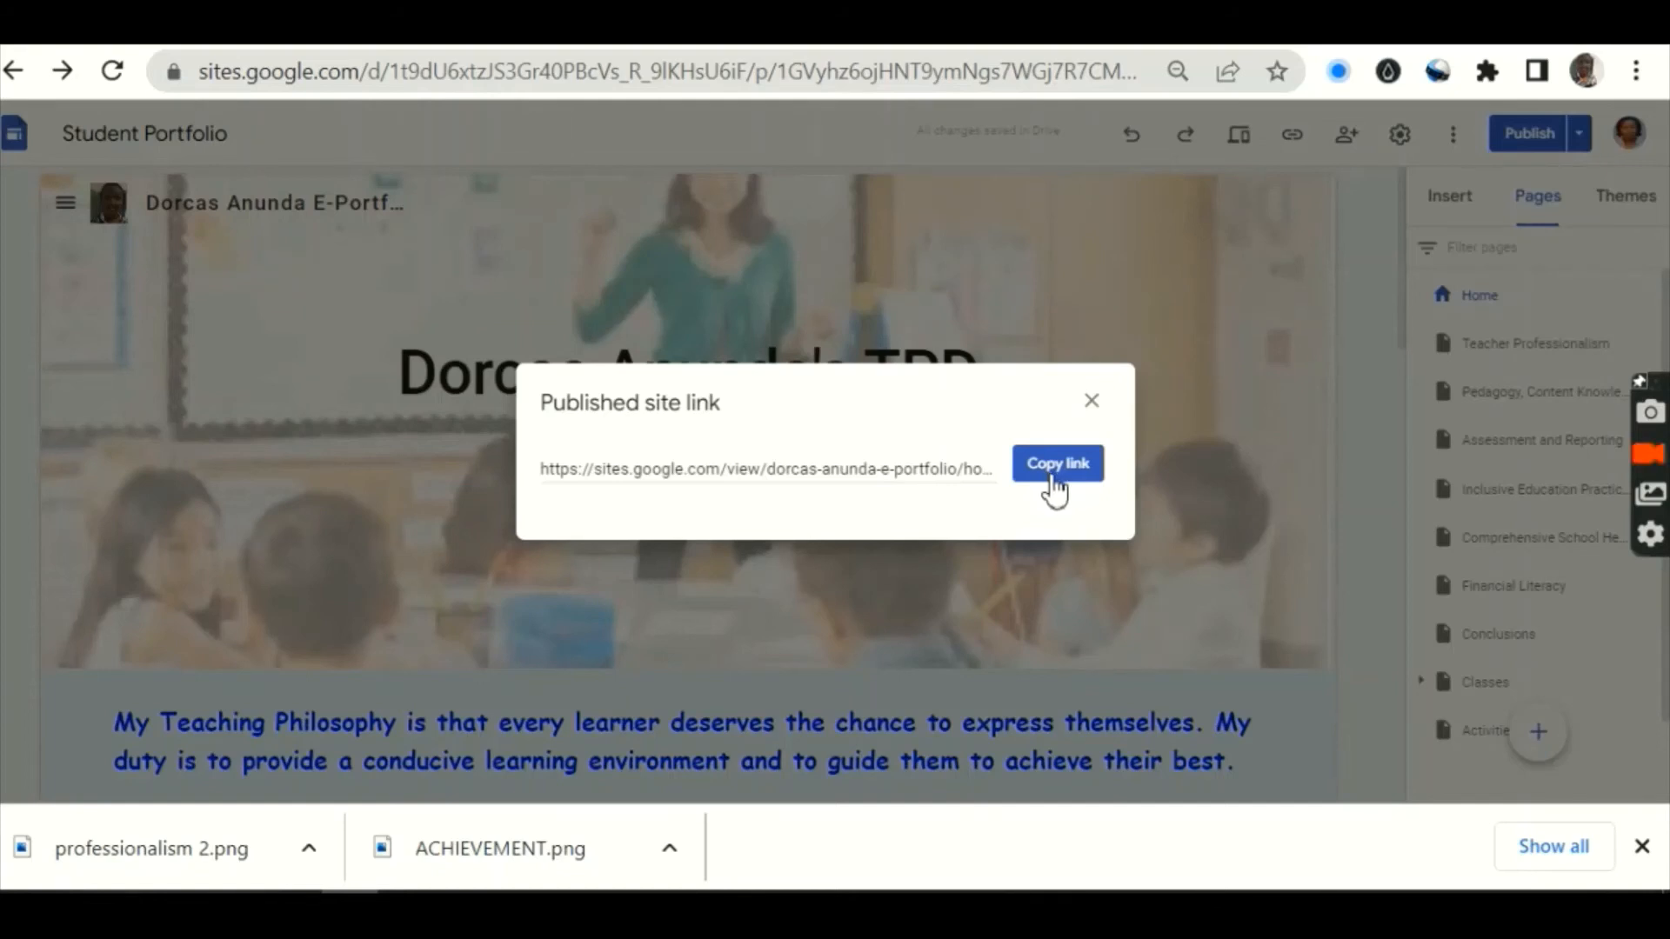
click(1054, 476)
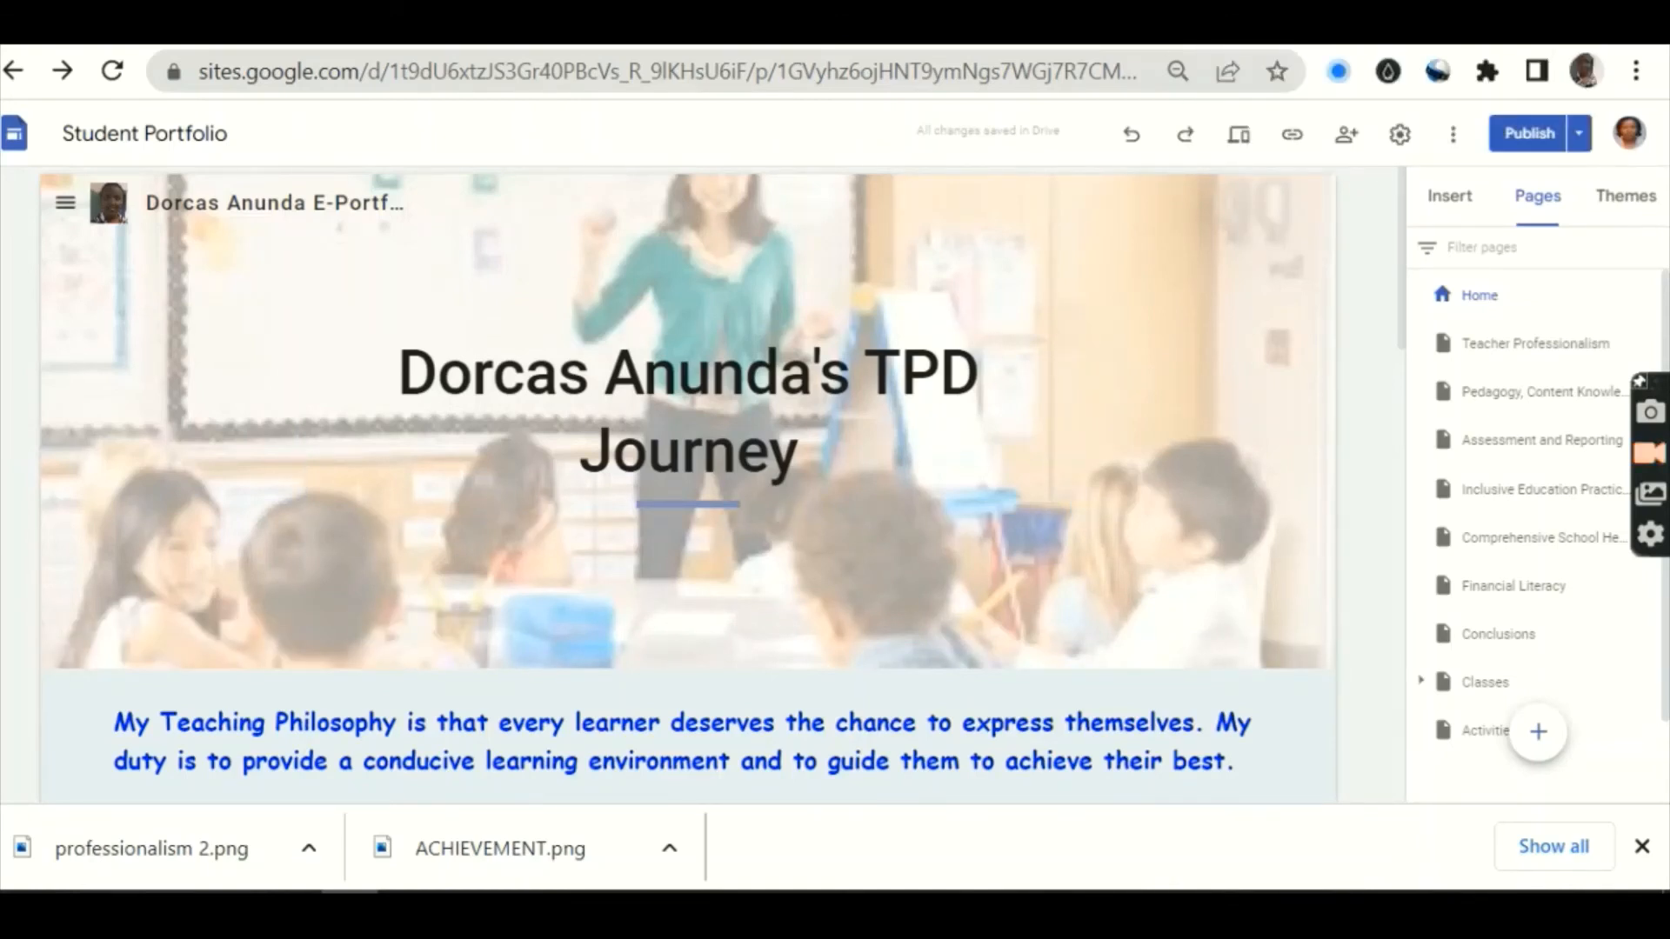
Step: Load the copied published portfolio link in a new browser tab
key(ctrl+t)
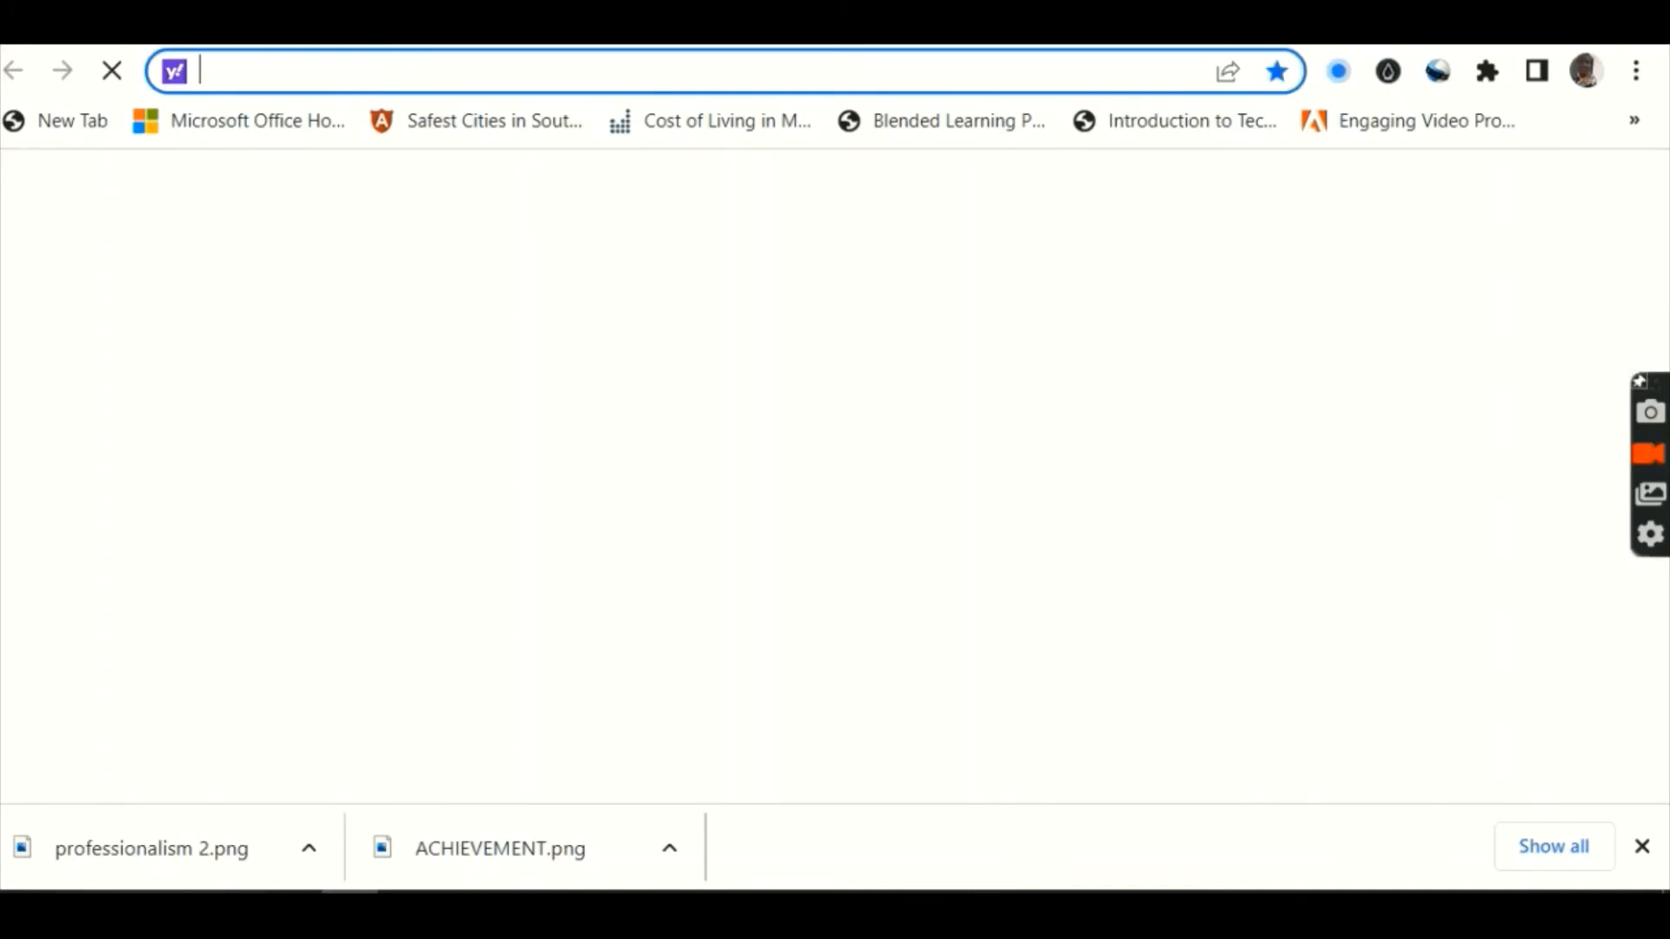
right_click(714, 78)
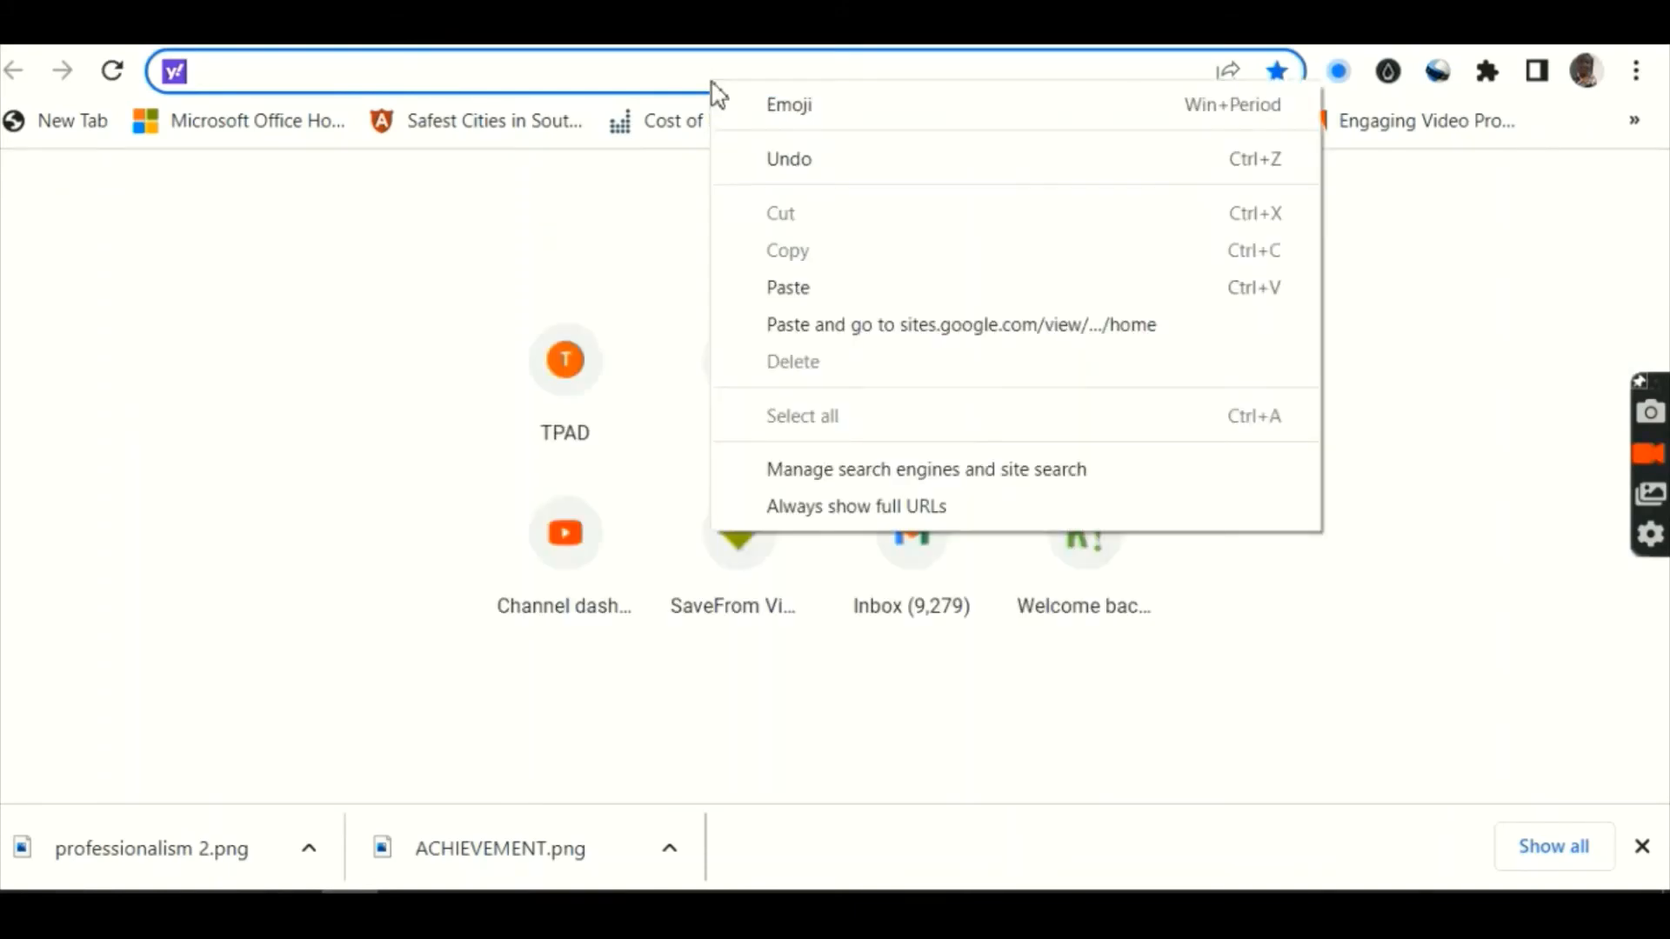
click(788, 288)
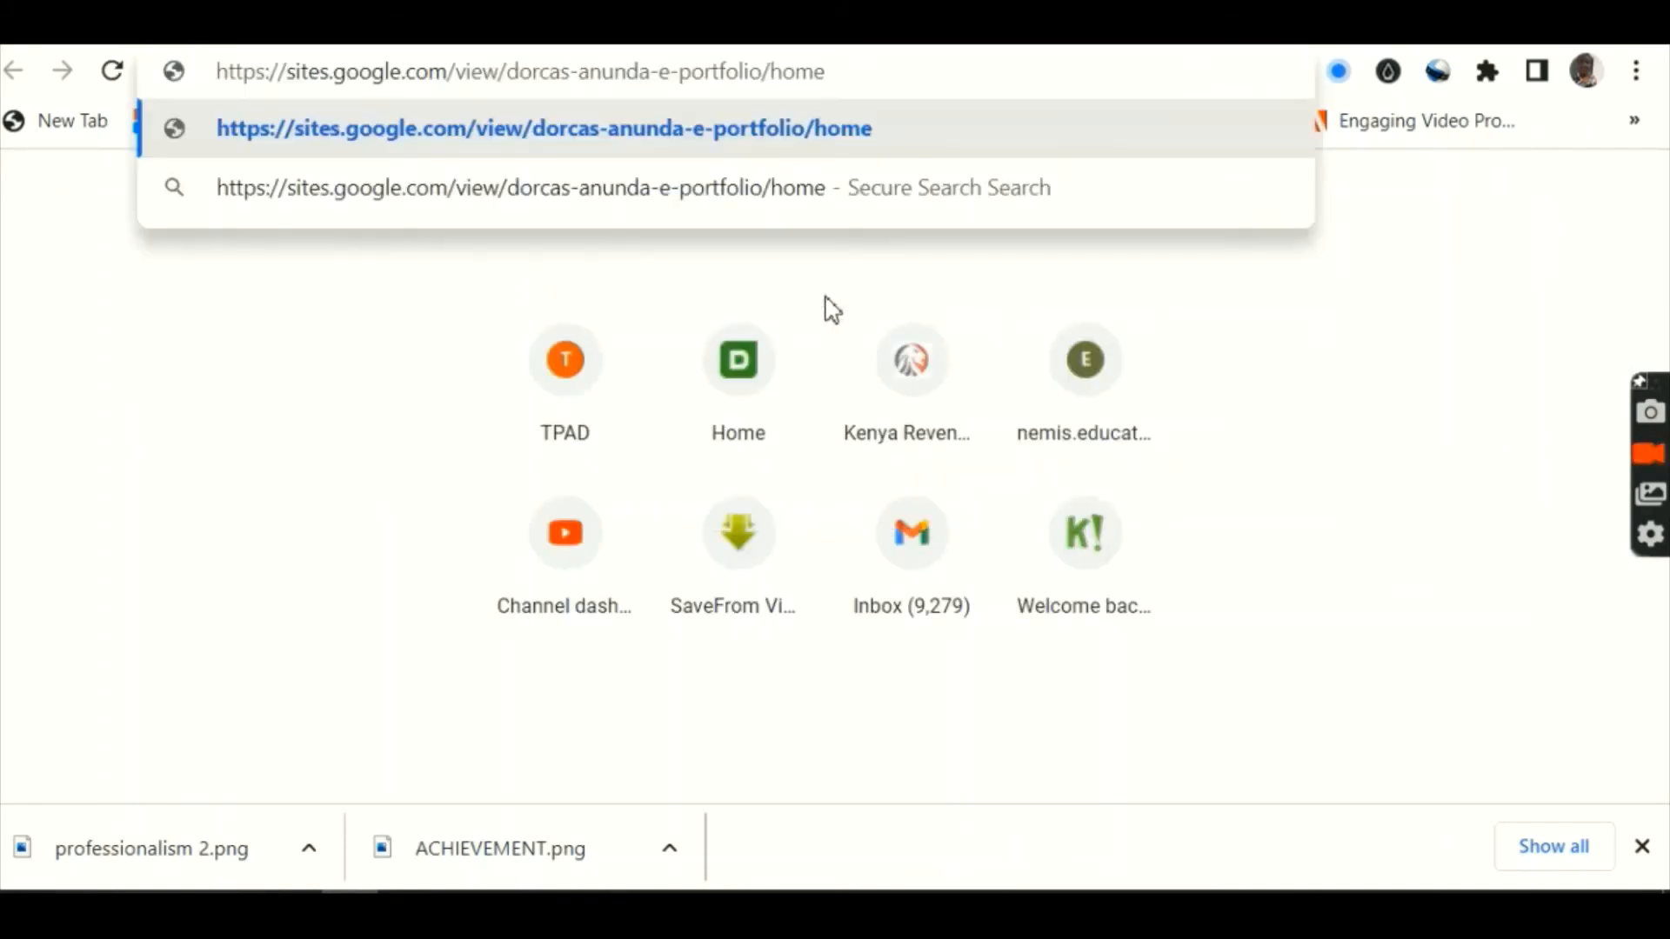
key(Return)
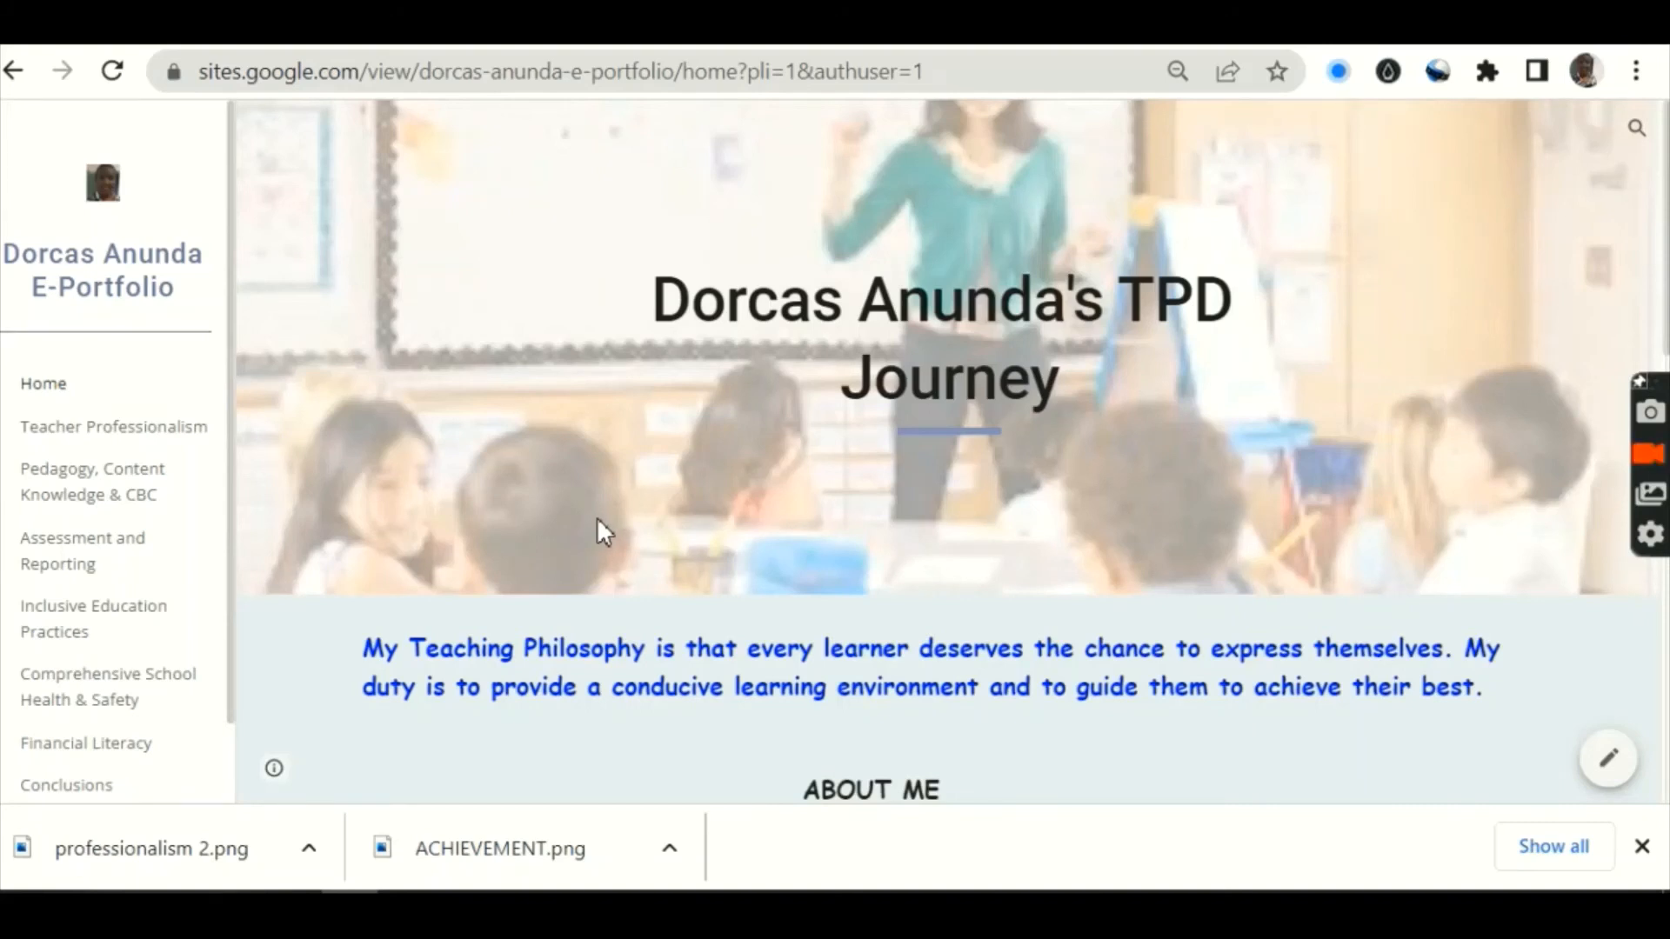
Step: Browse the live site's Teacher Professionalism, Pedagogy, Content Knowledge & CBC and Financial Literacy pages
scroll(596, 519, down, 2)
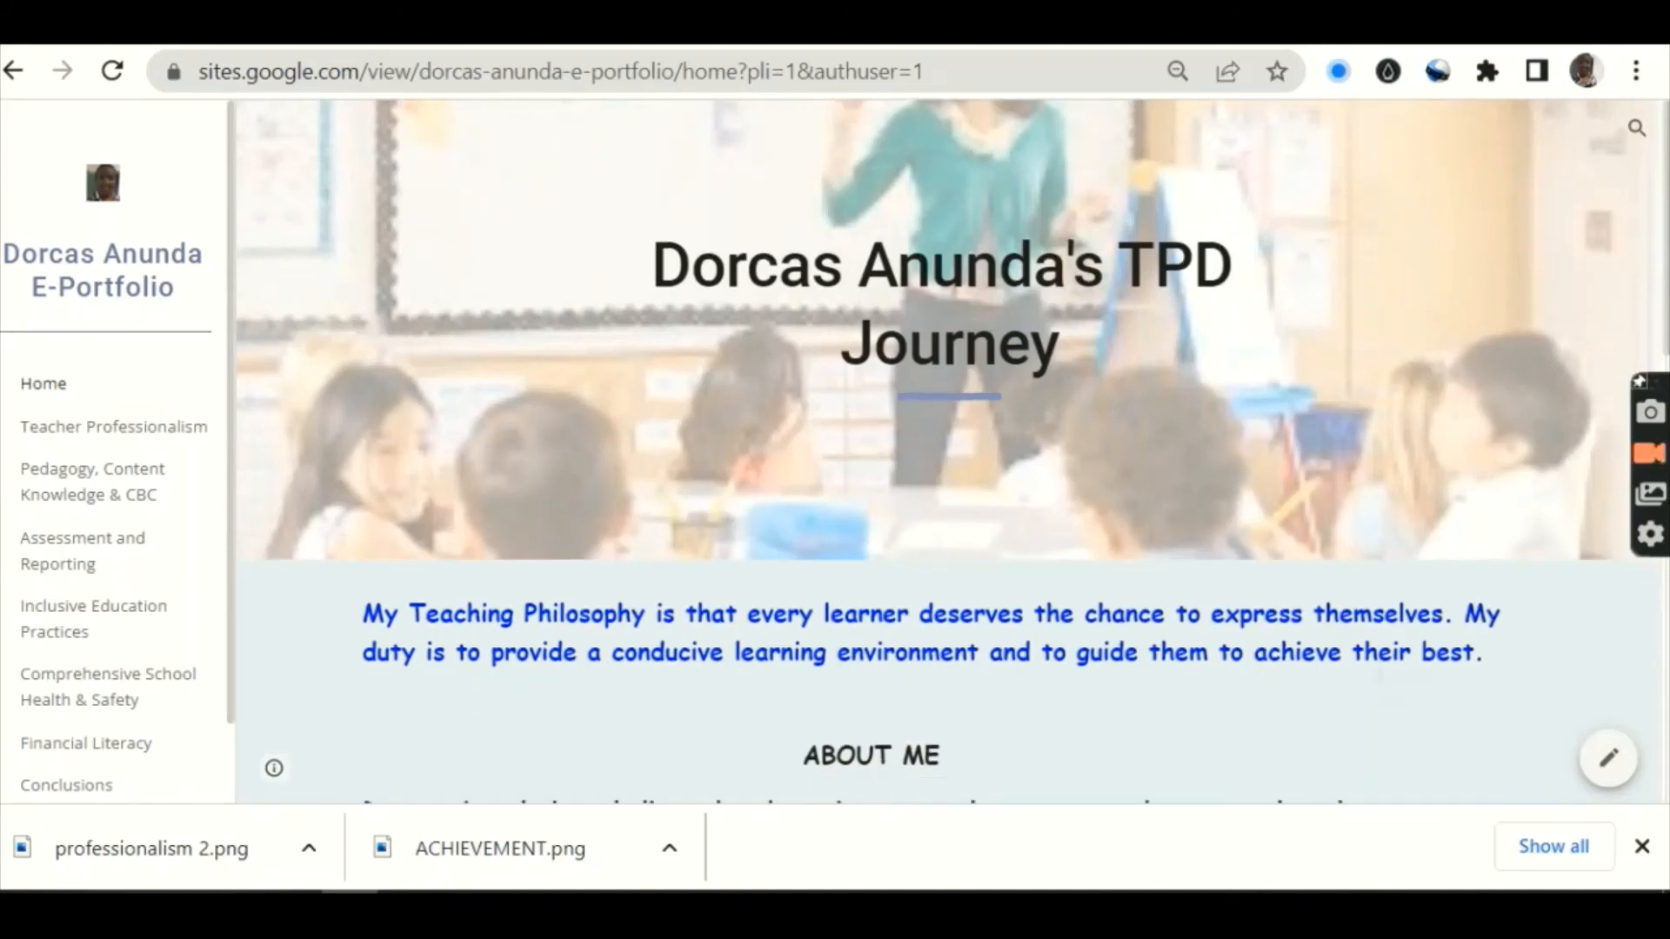
scroll(953, 420, down, 5)
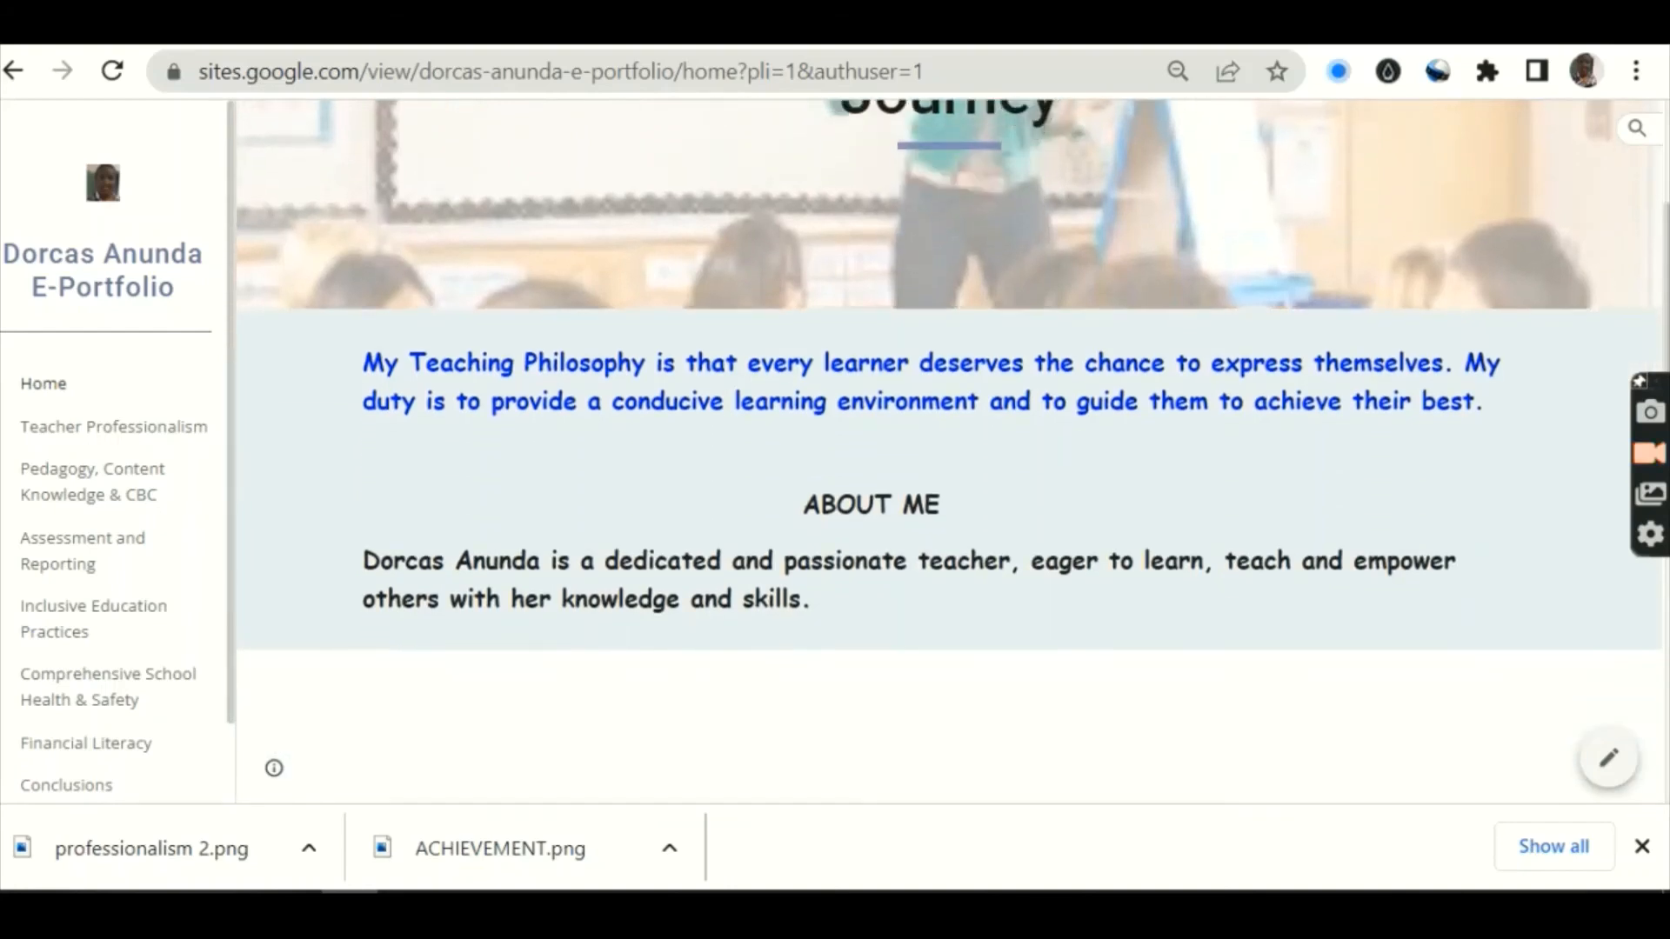
scroll(953, 452, down, 4)
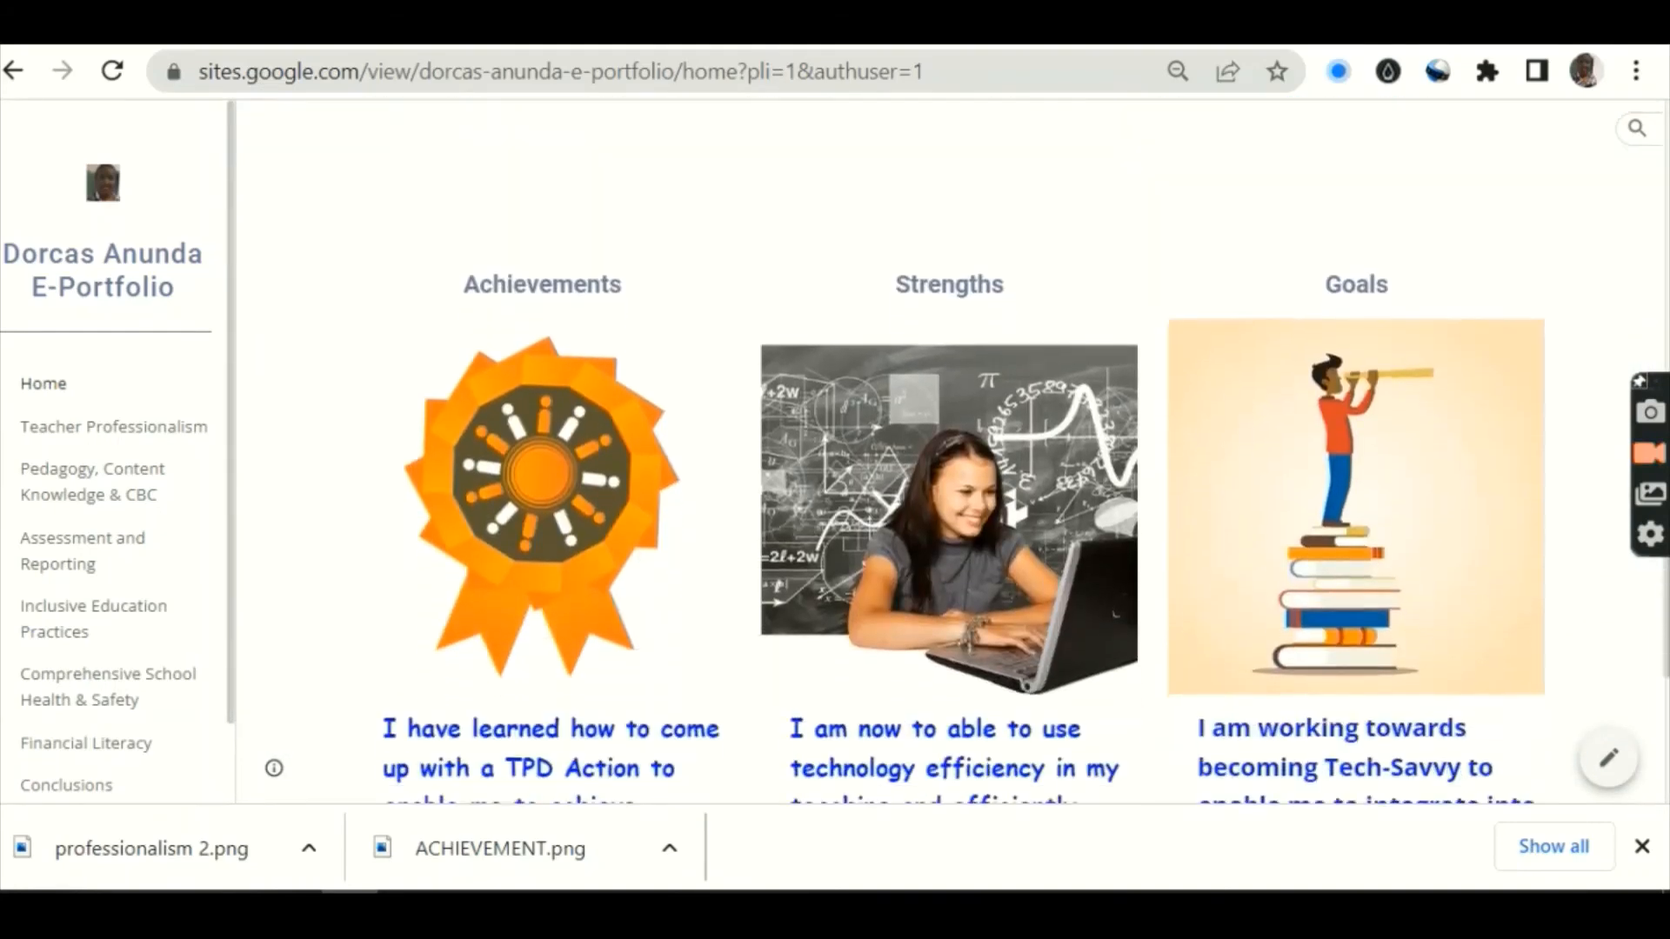
scroll(953, 453, down, 1)
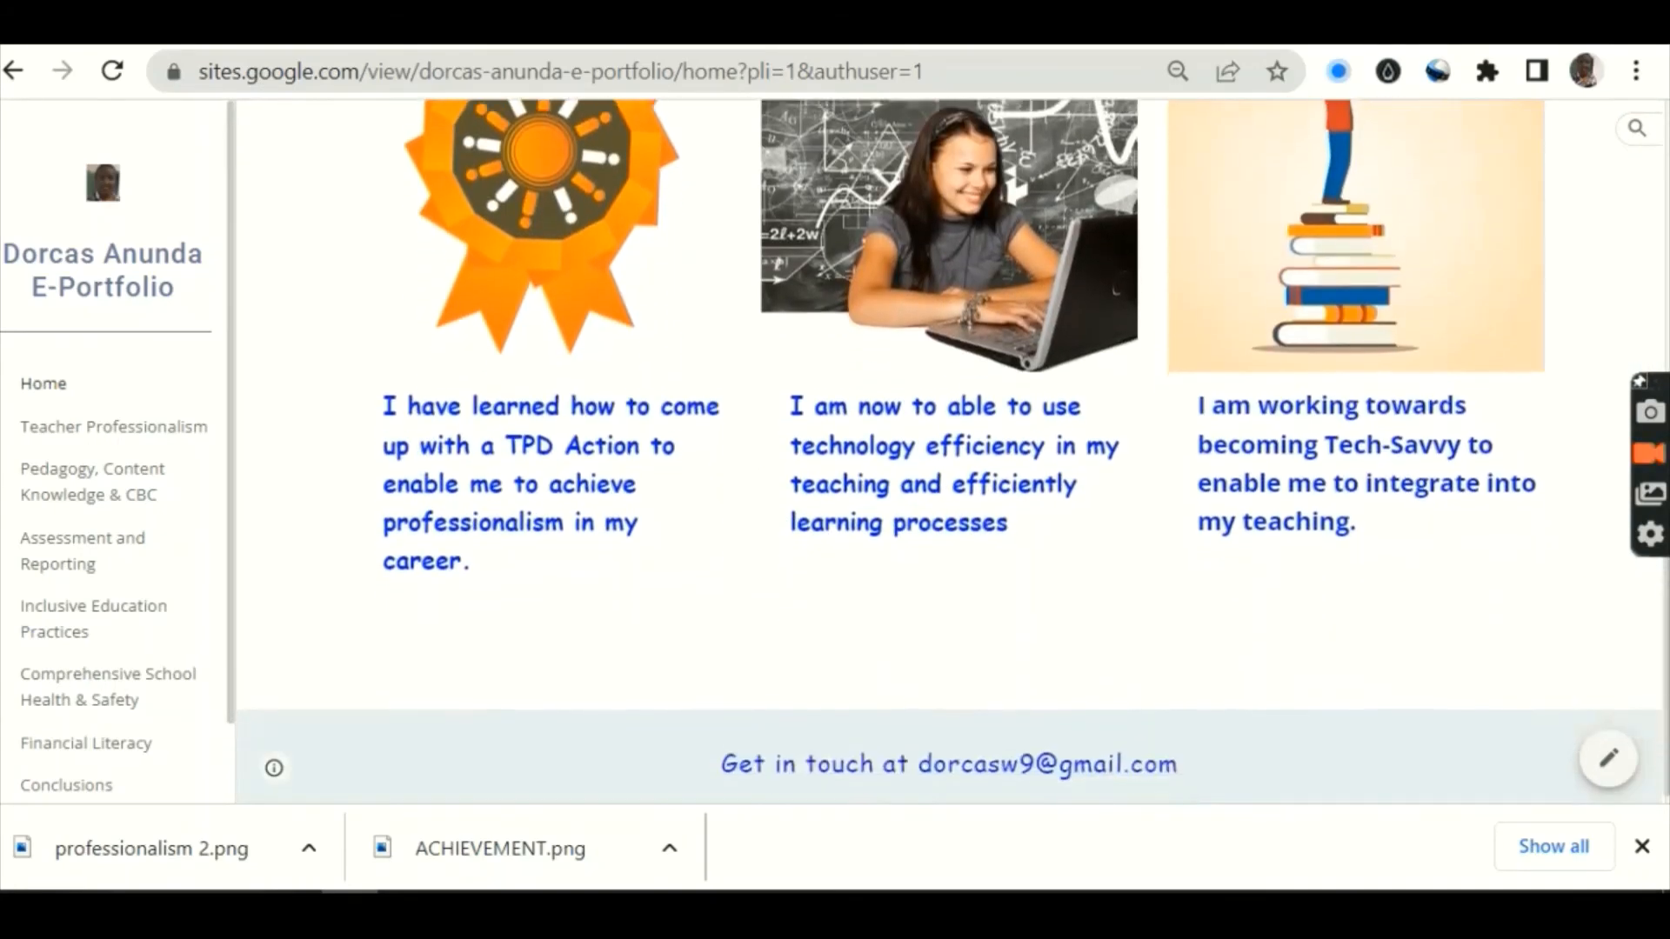
scroll(953, 452, up, 3)
scroll(953, 452, up, 3)
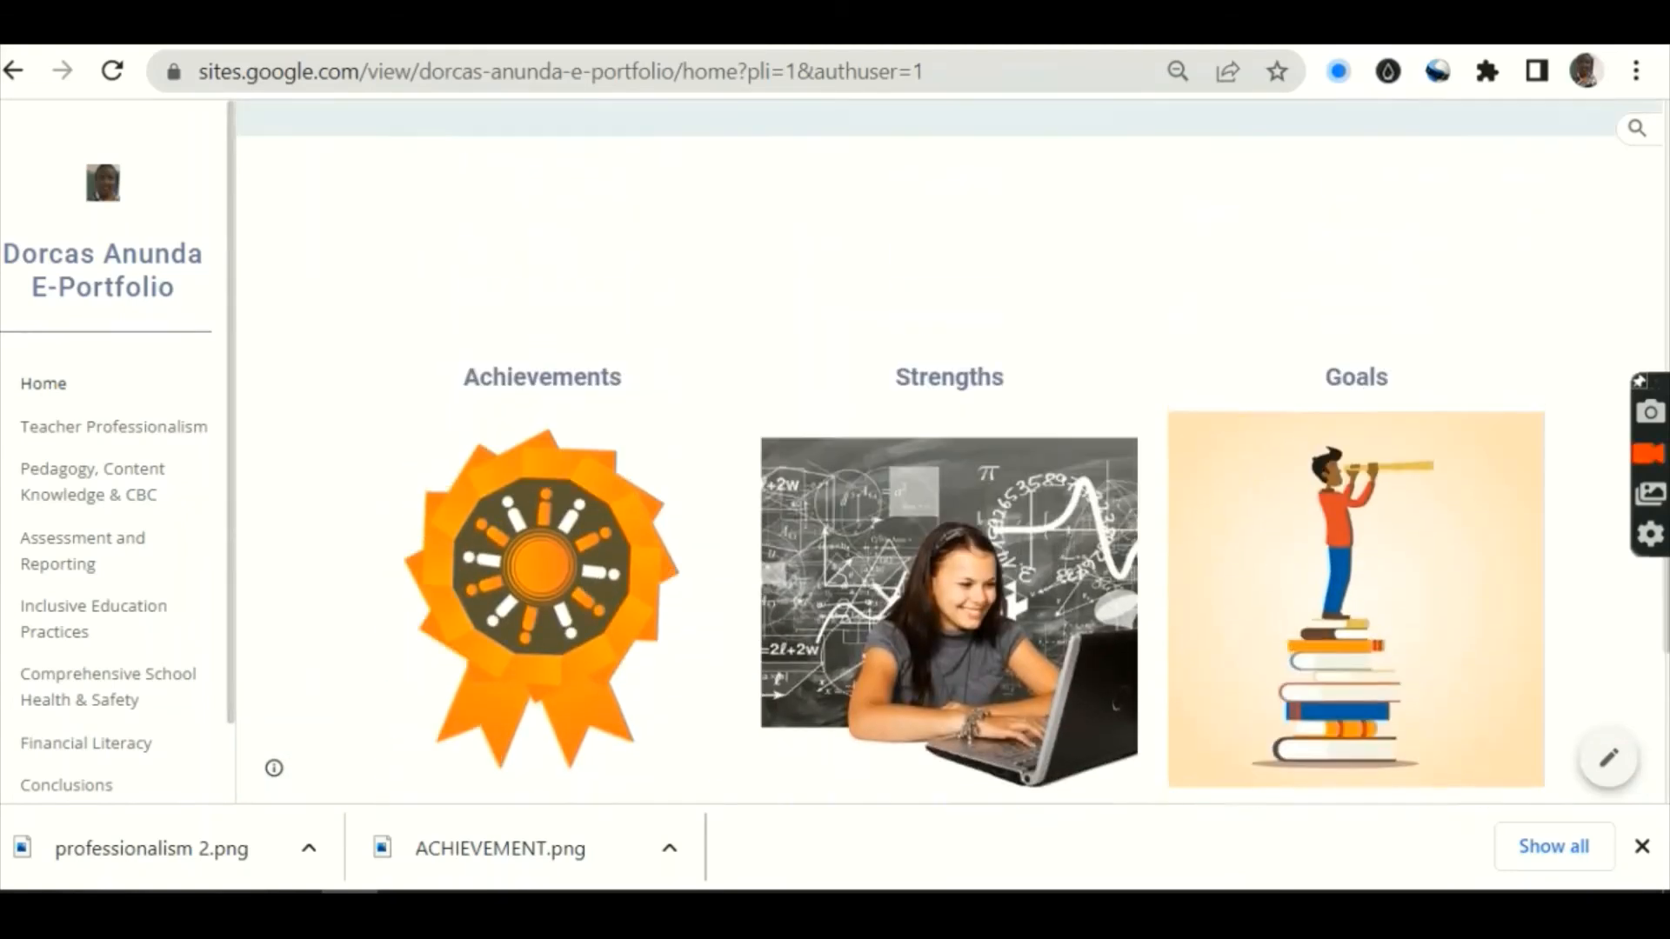
click(41, 435)
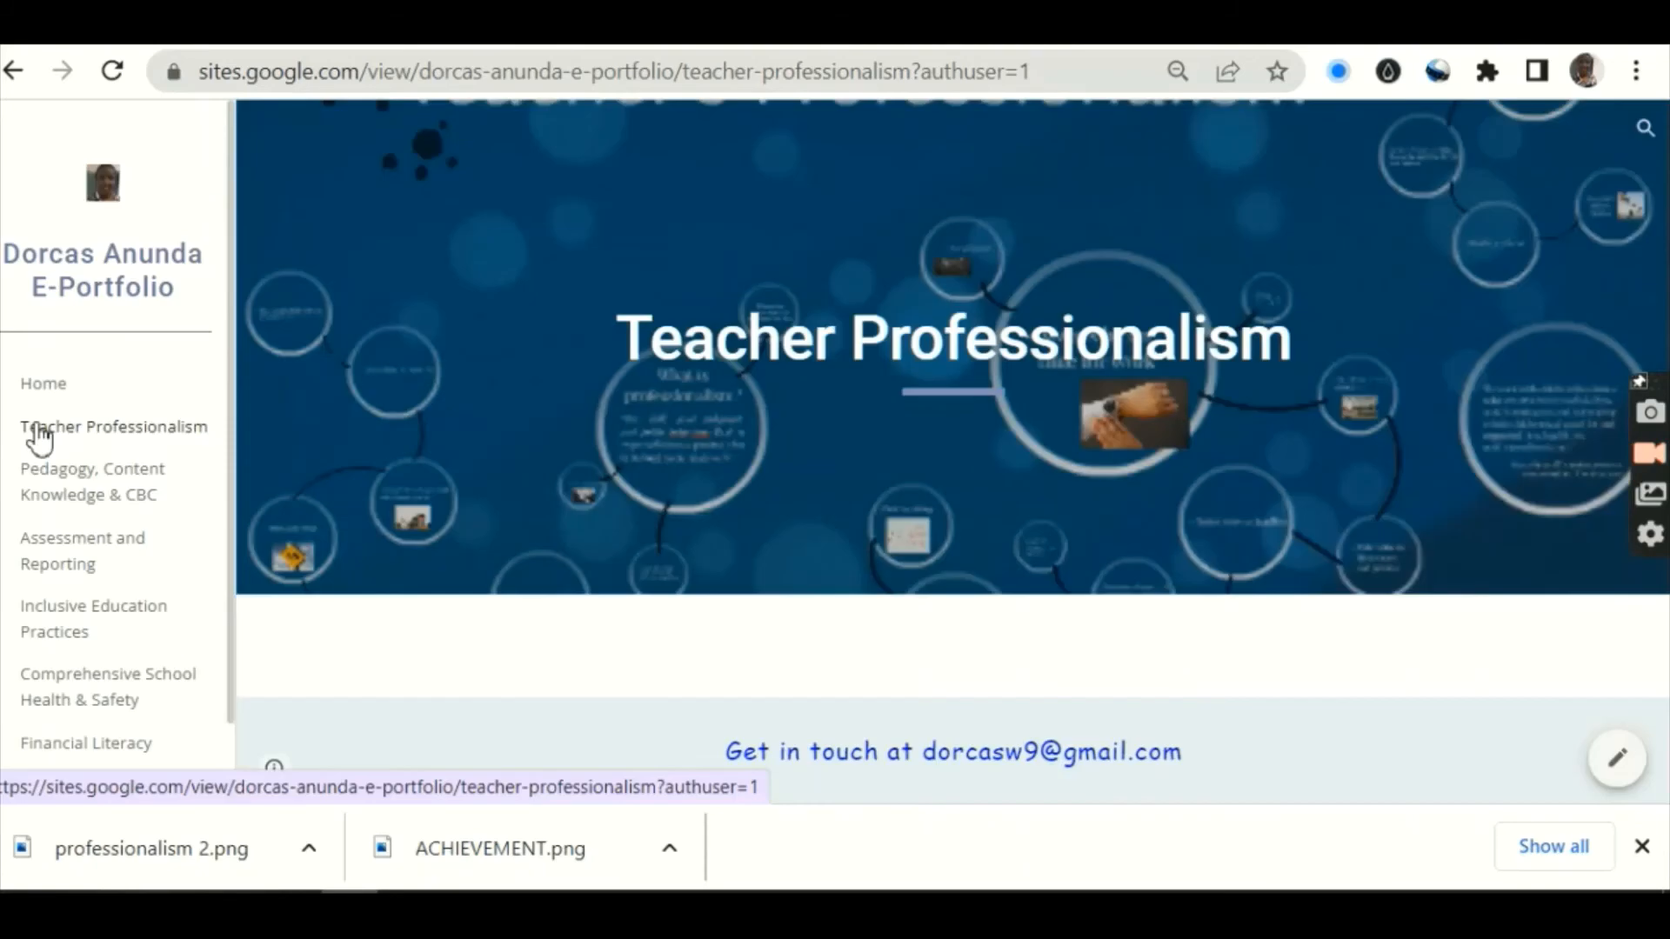
click(34, 499)
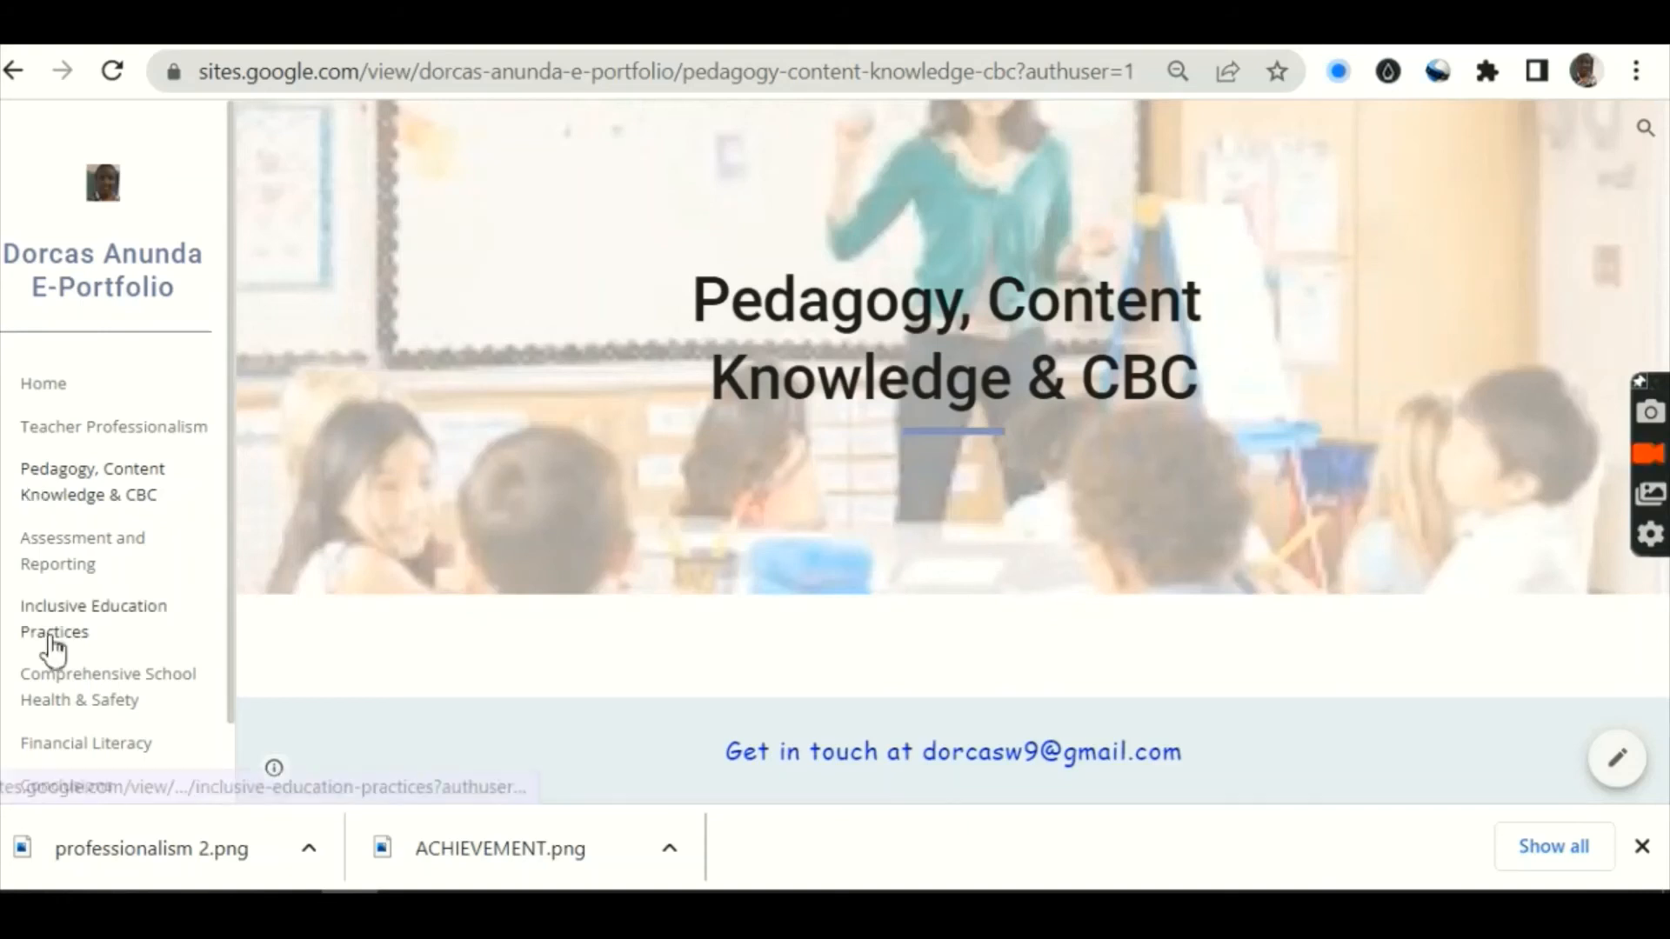
click(54, 748)
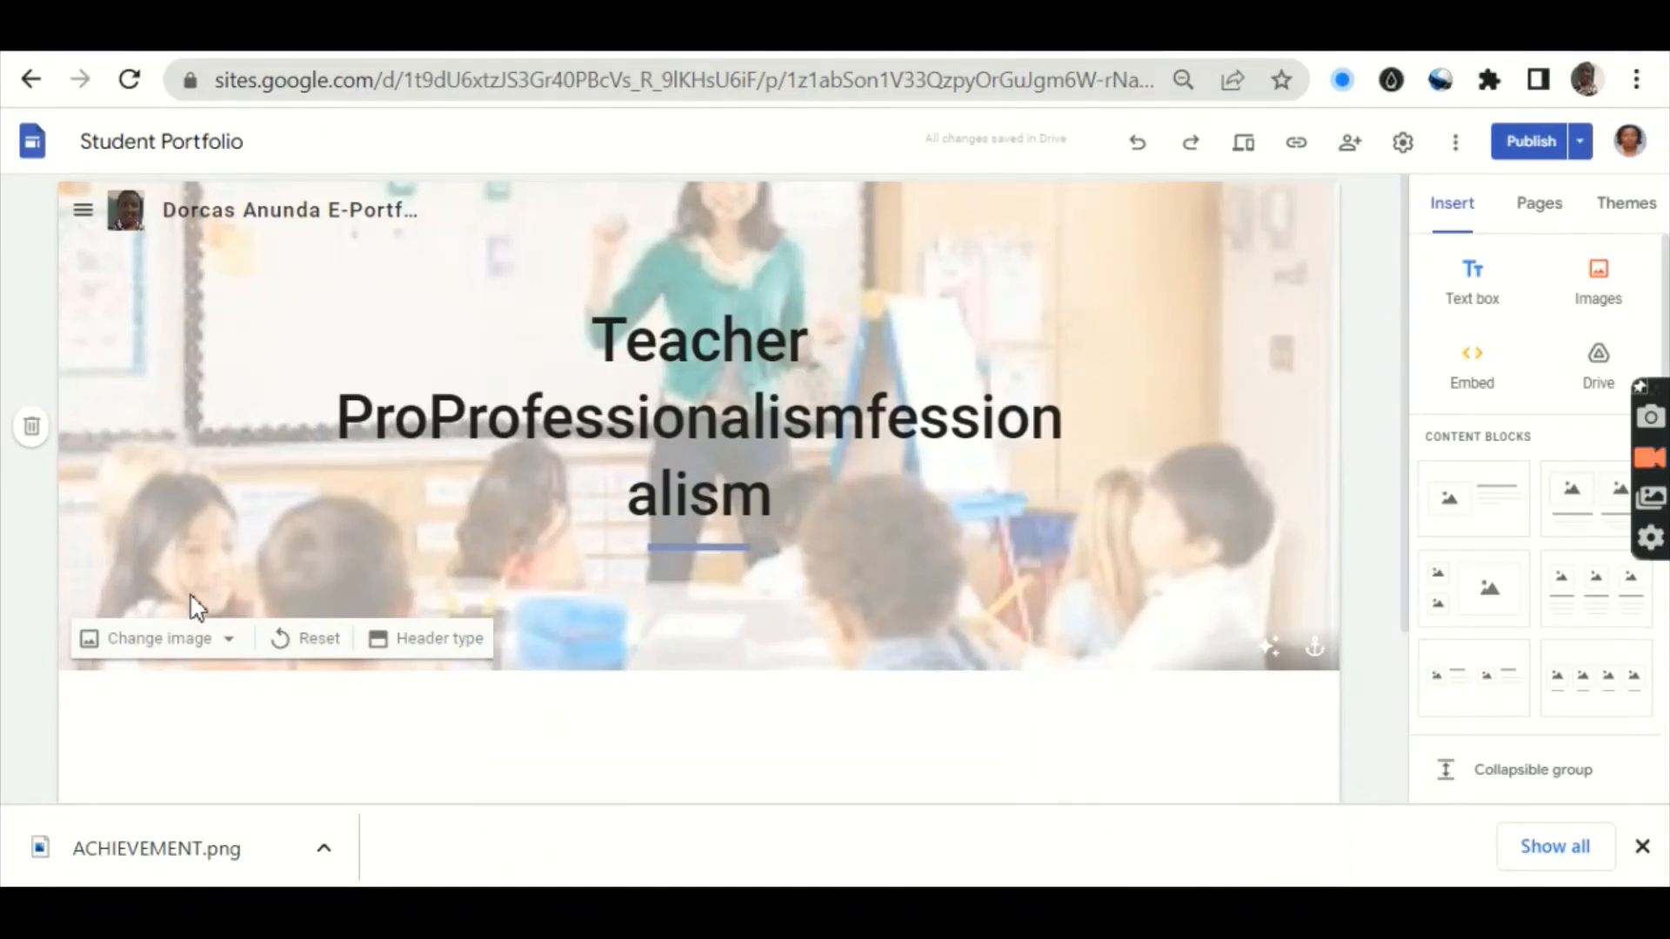
click(231, 643)
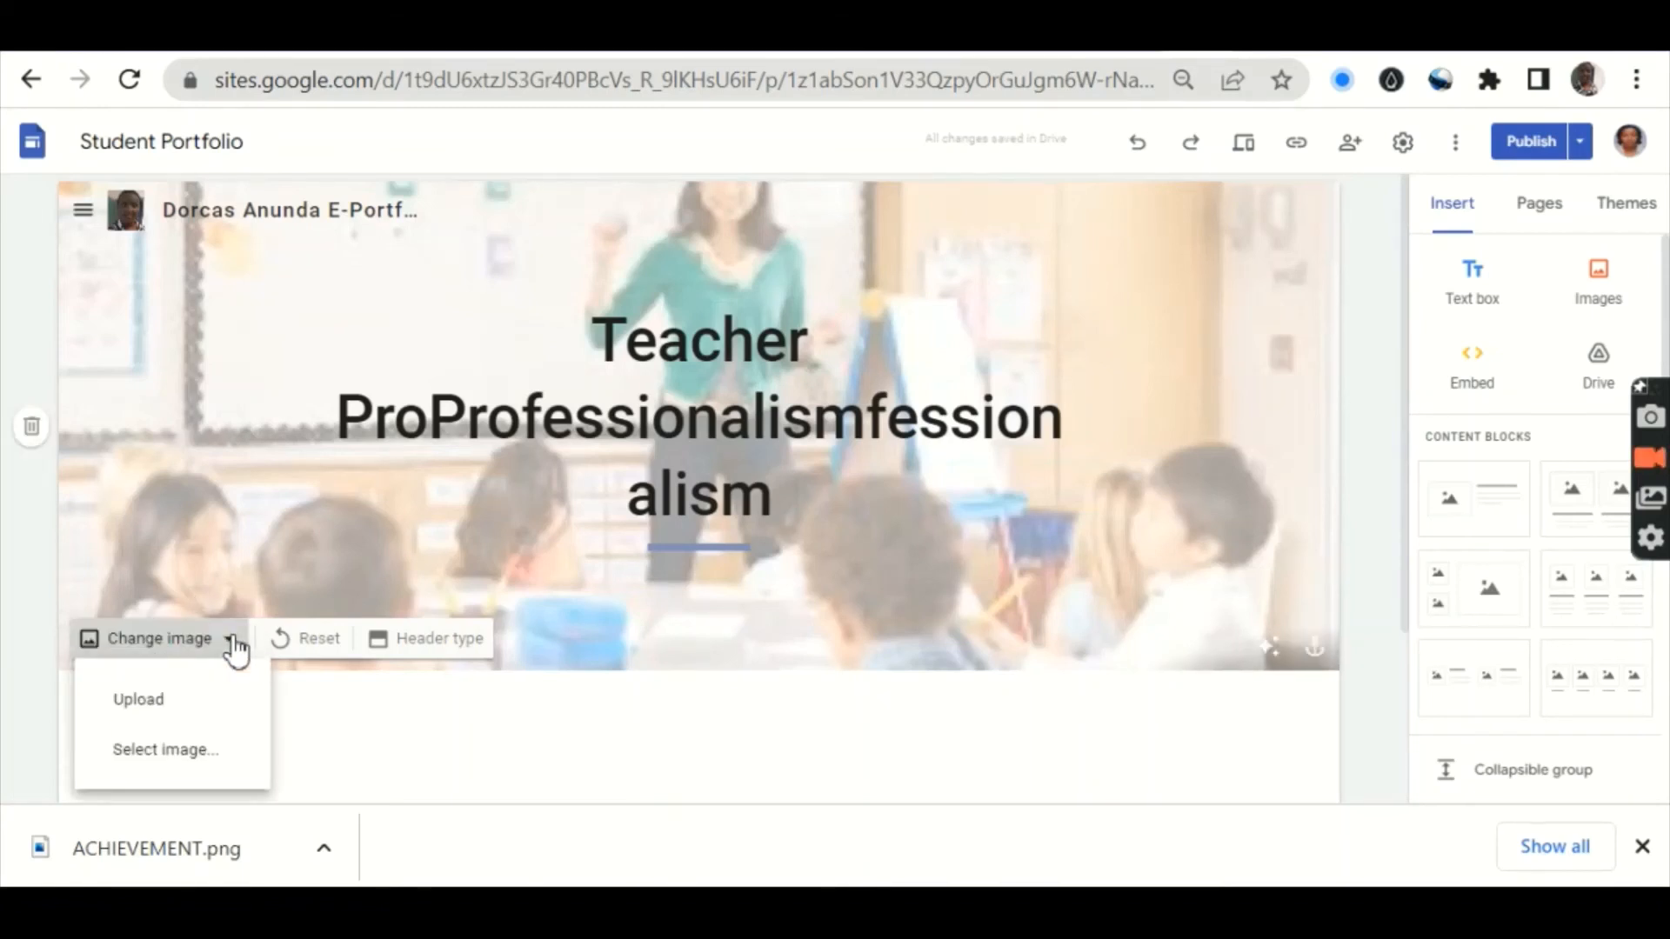
click(199, 708)
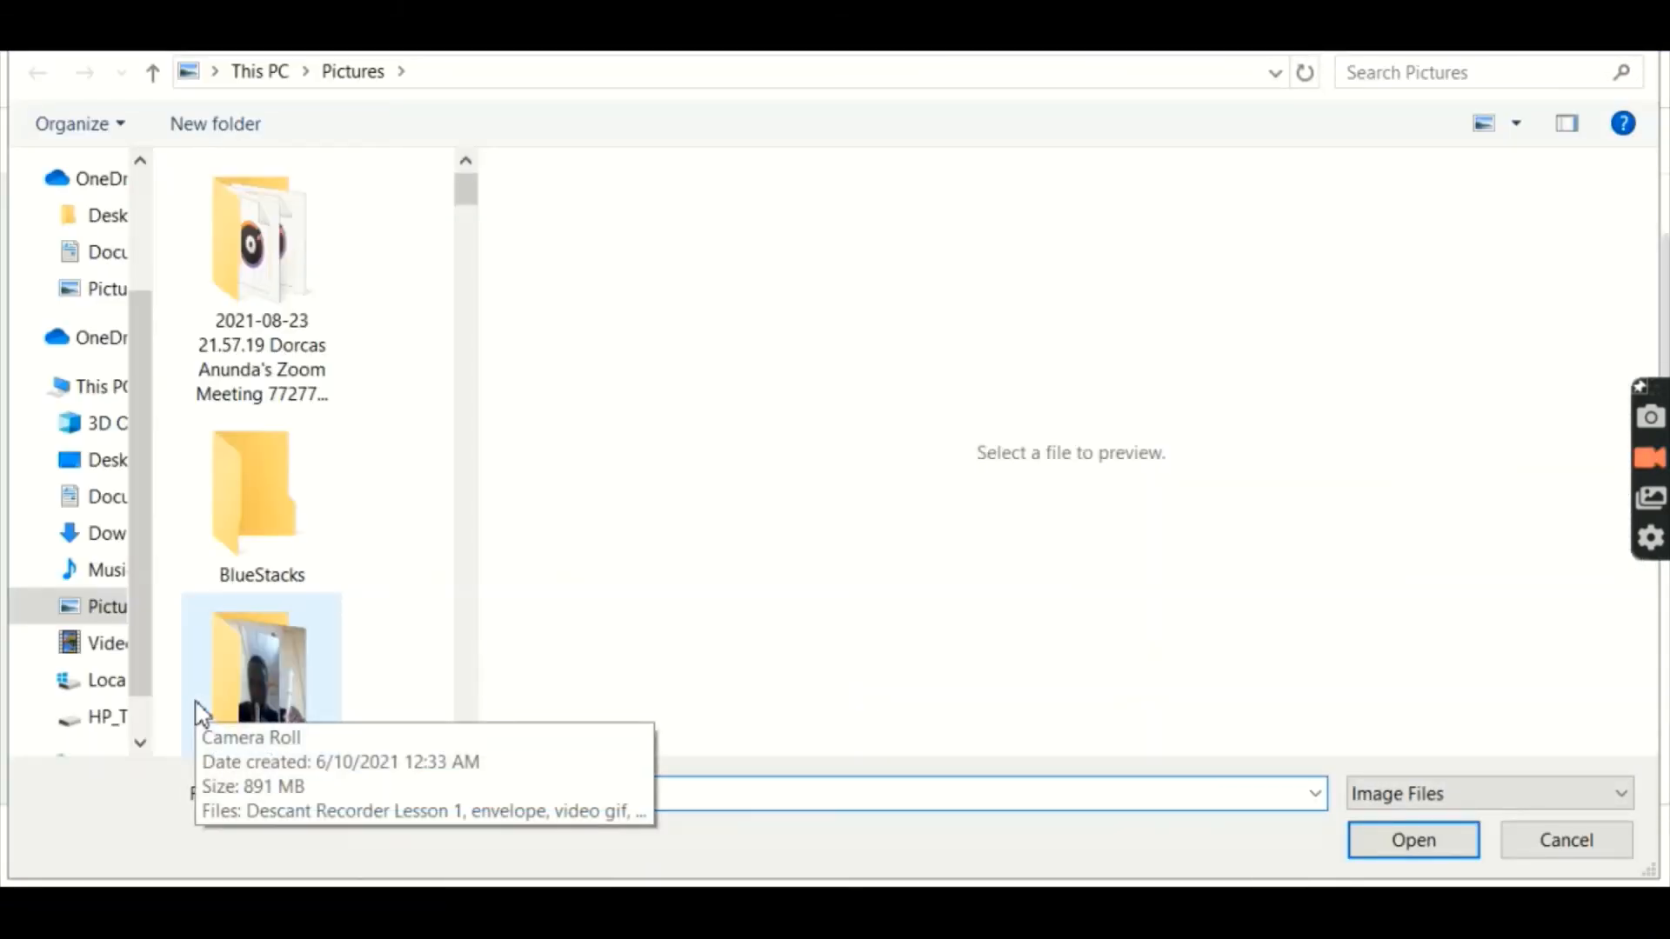
click(1557, 851)
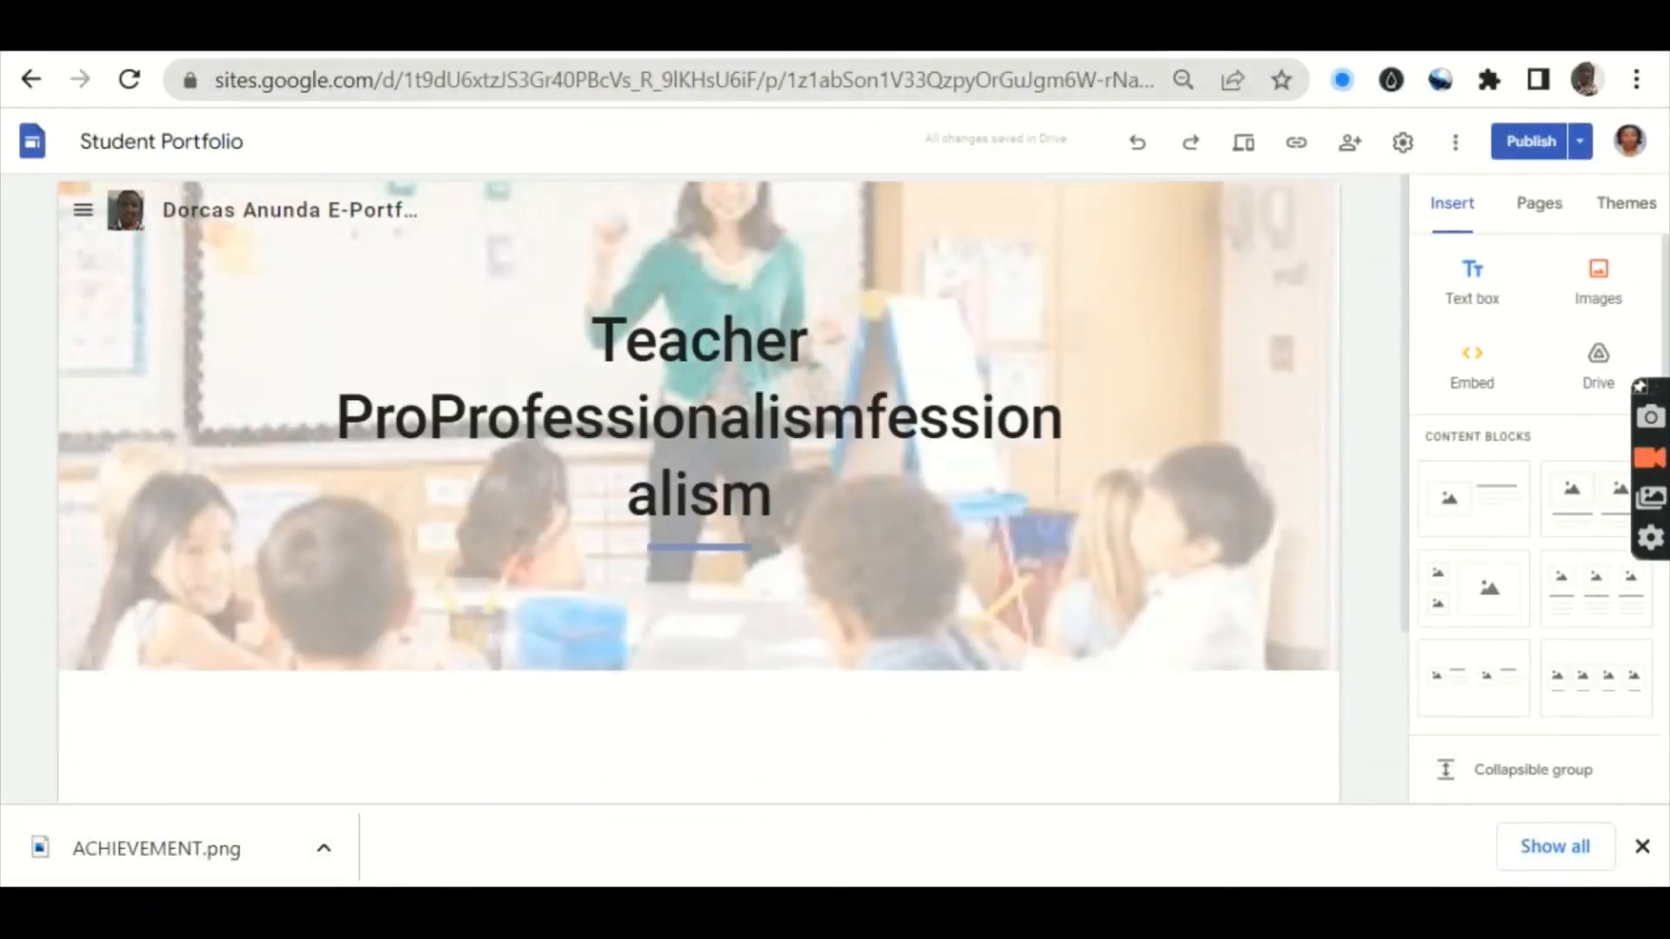
Step: Search Yahoo for 'teacher professionalism' and show the image results
key(ctrl+t)
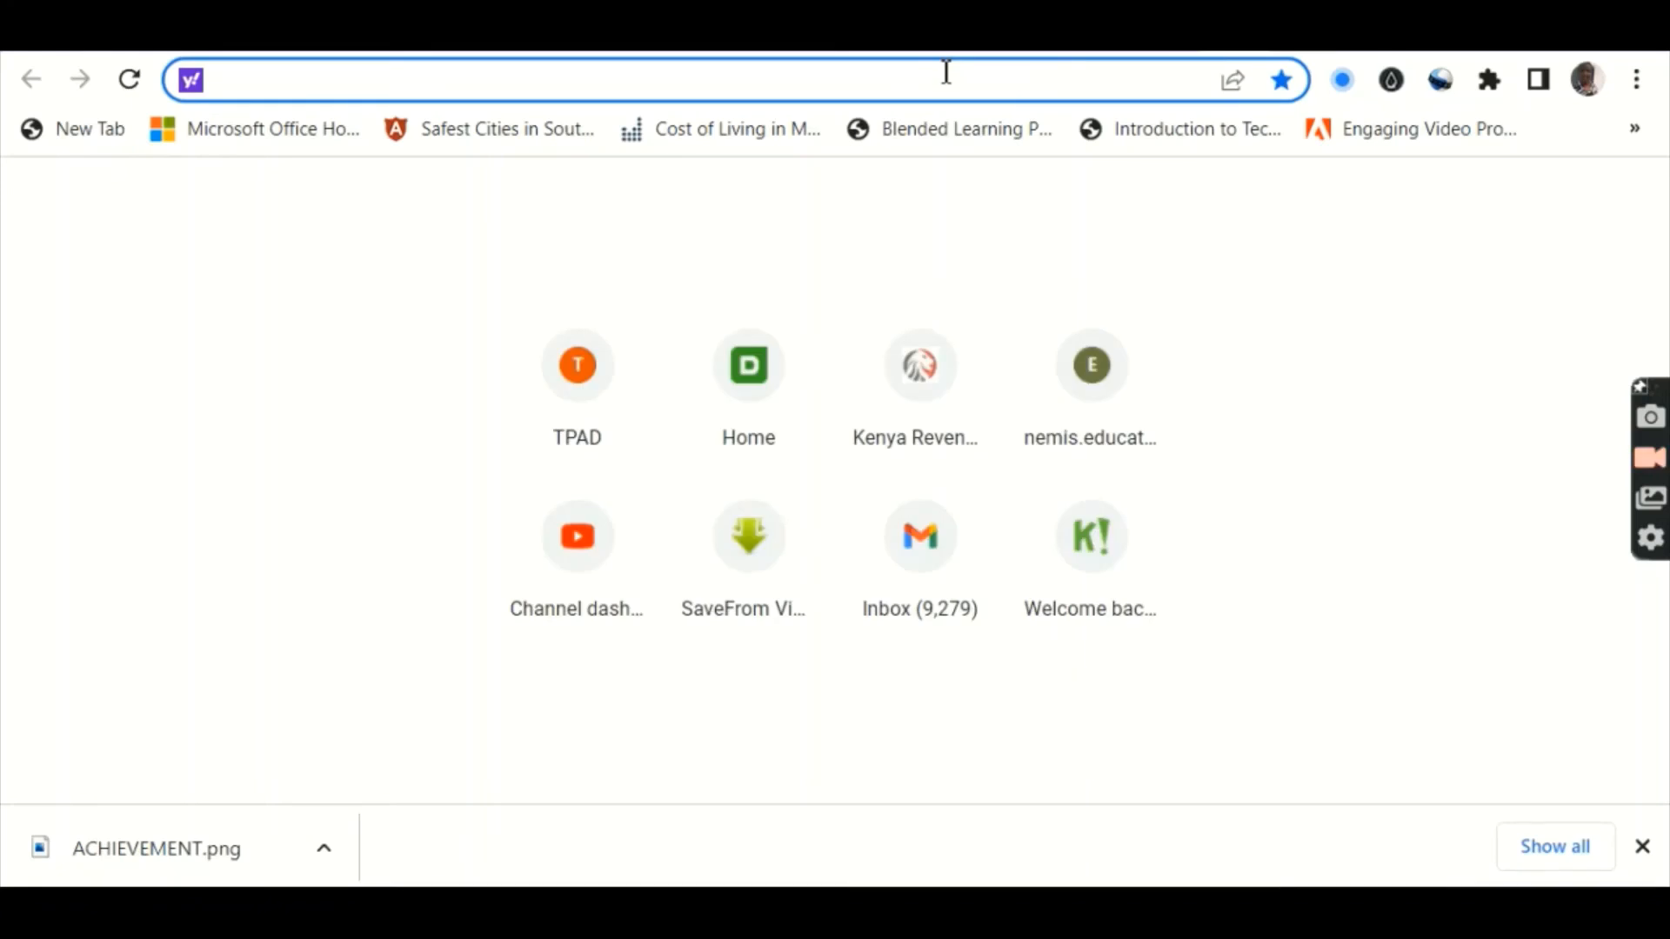
text(te)
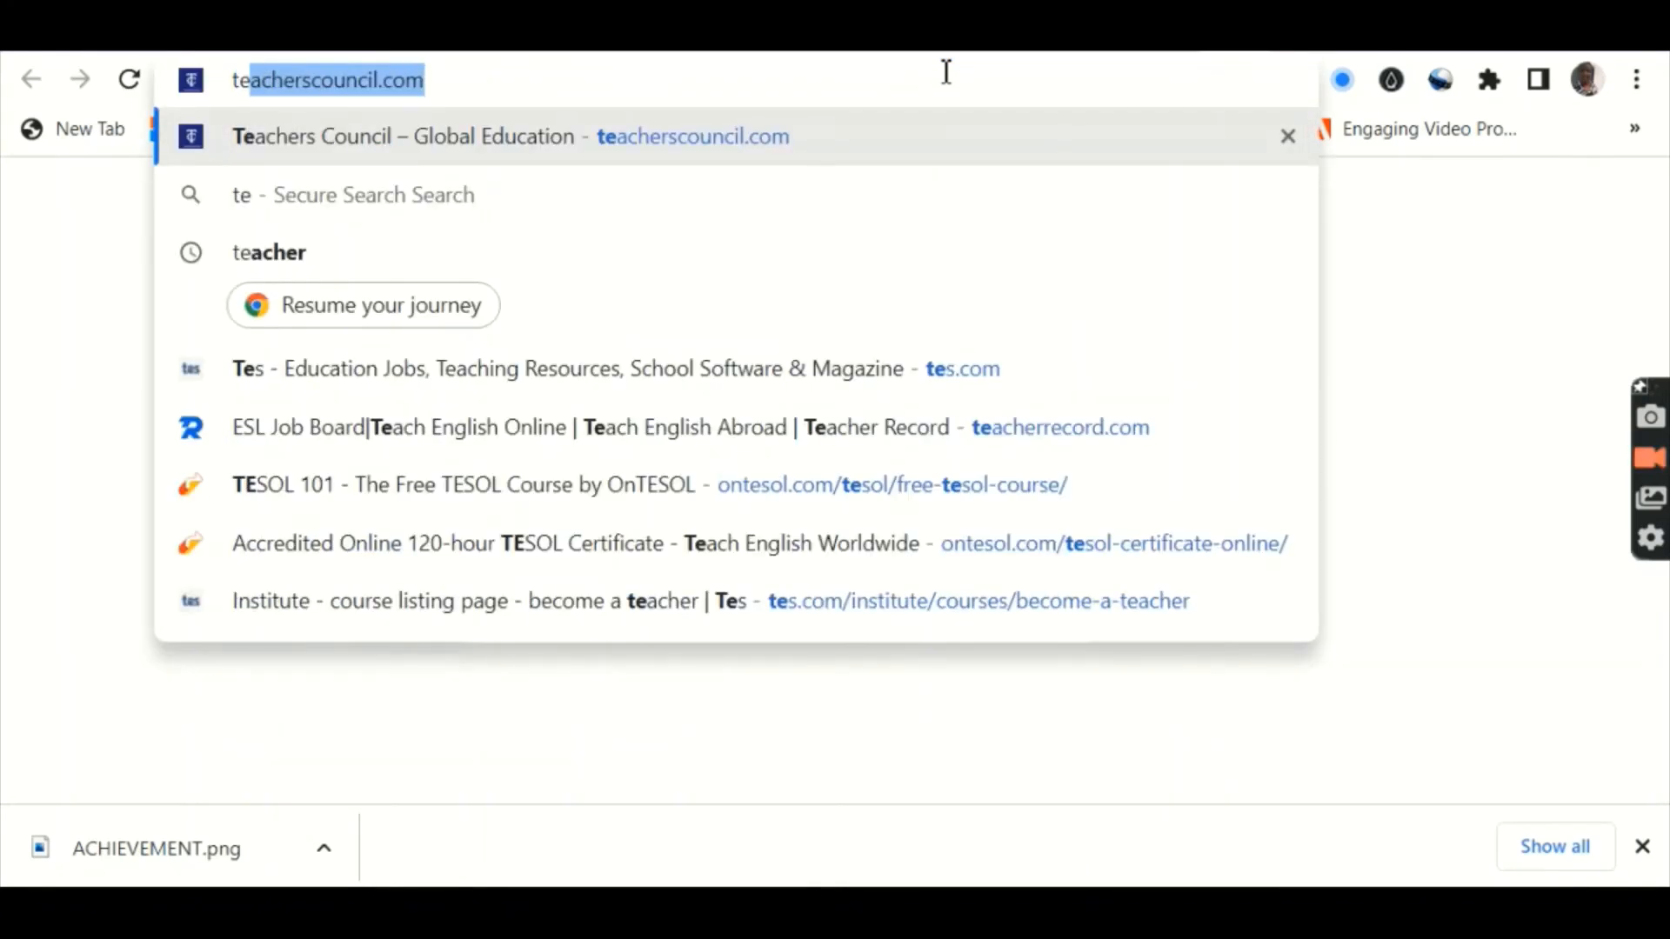
text(acher )
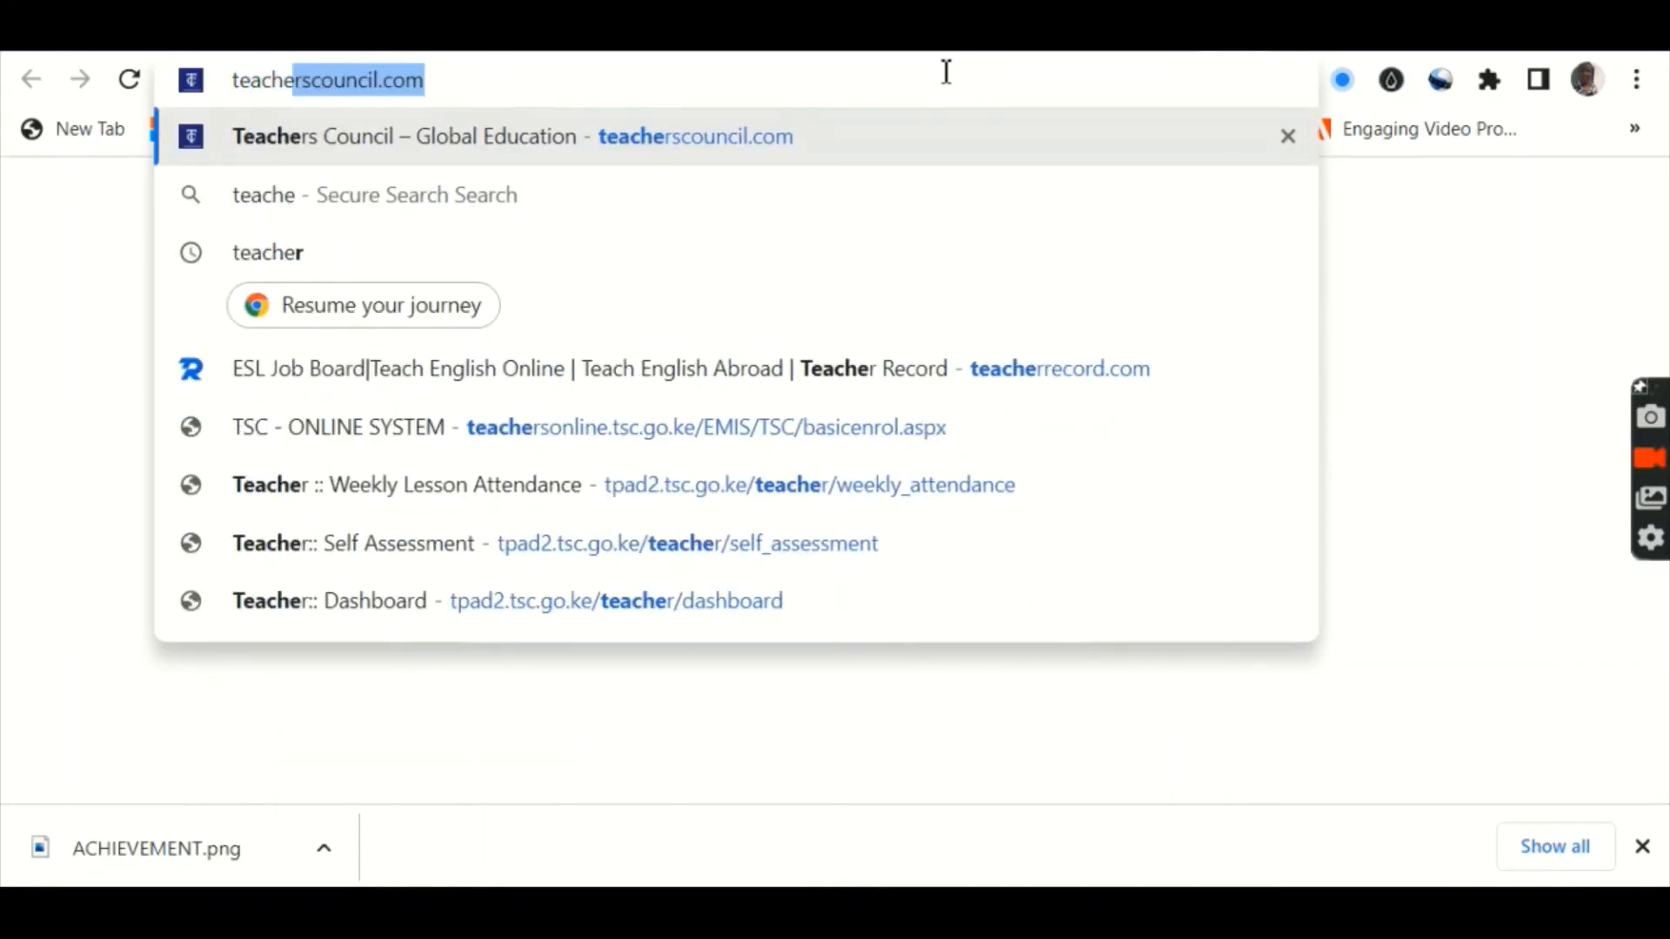
text(profe)
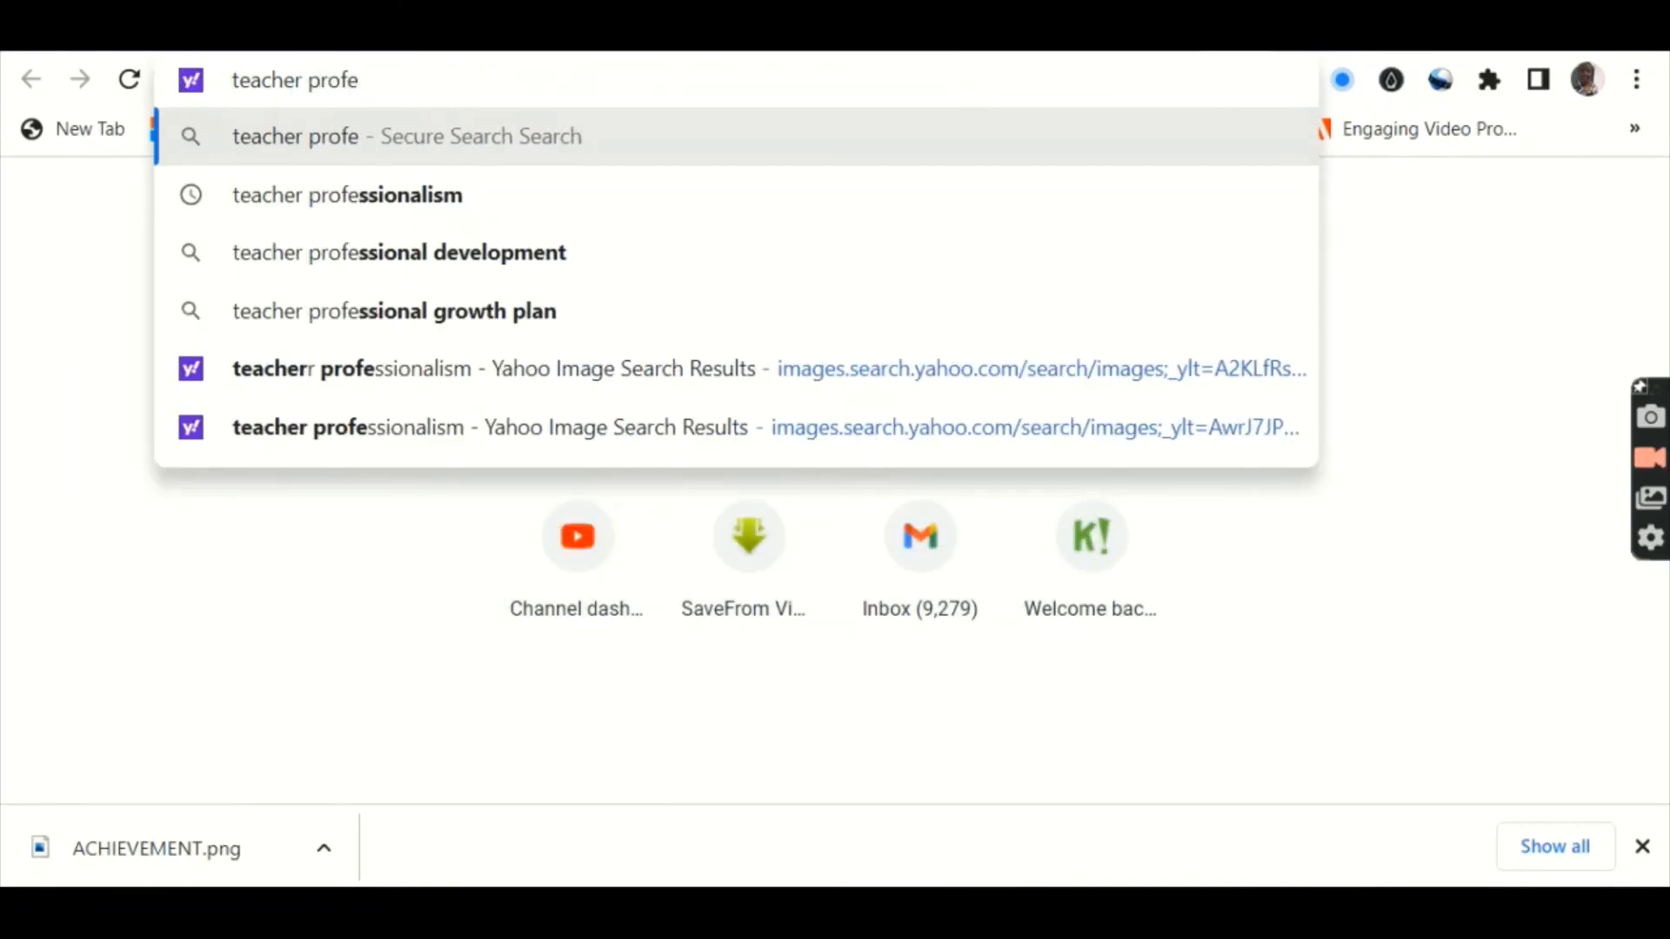
key(Down)
key(Return)
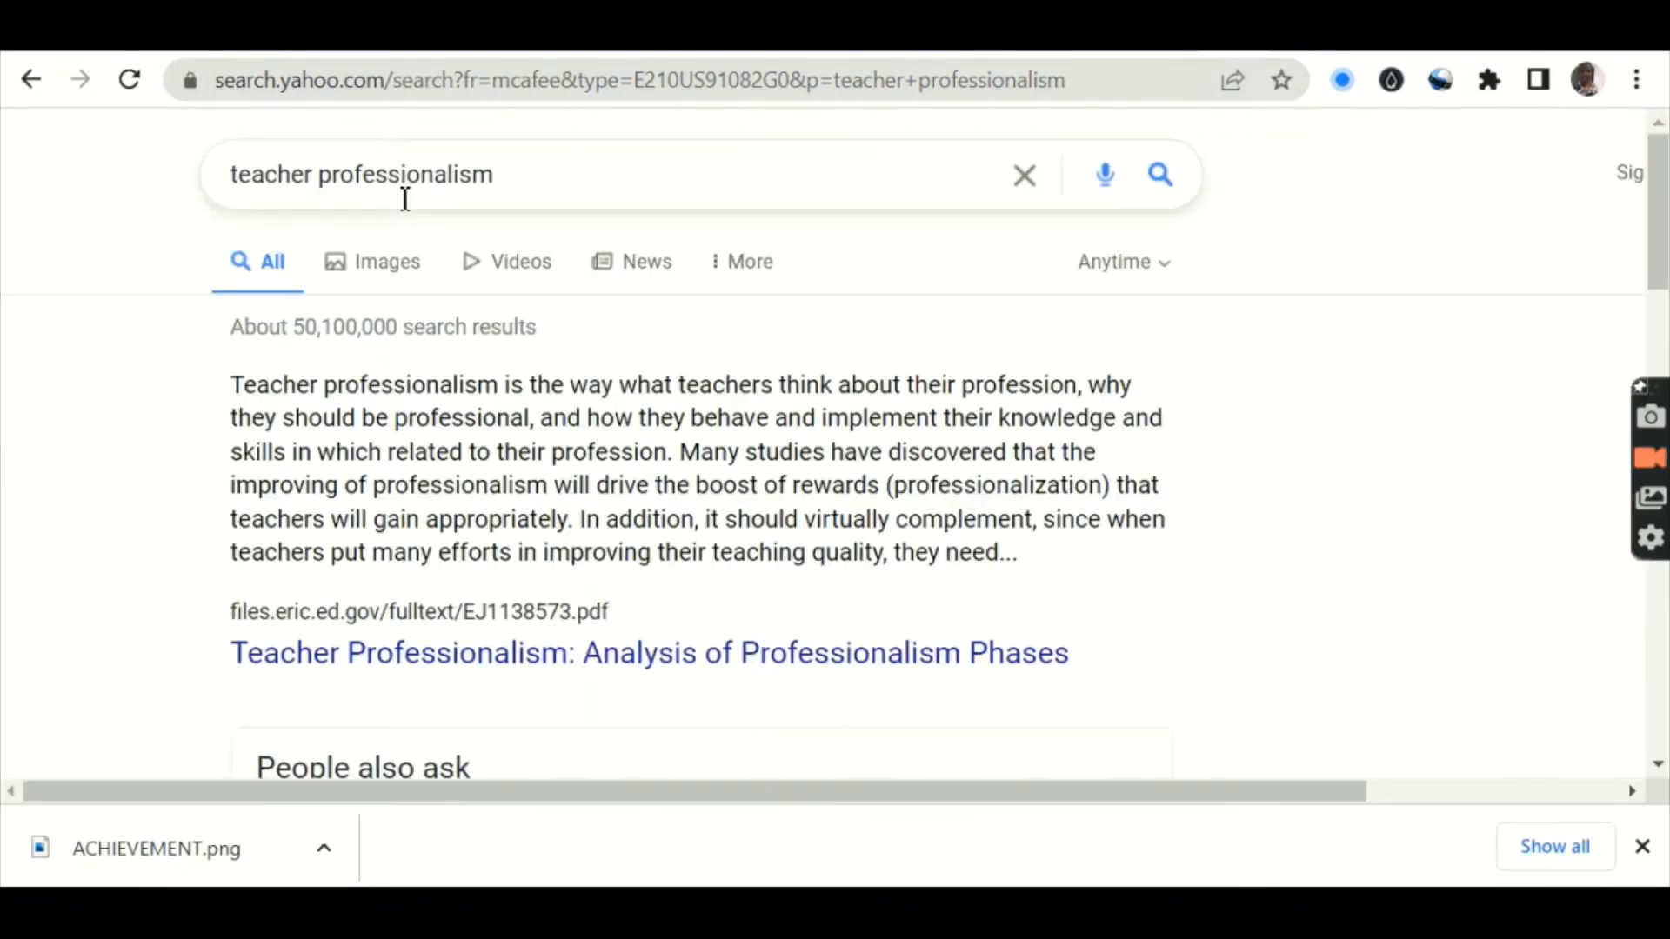
click(379, 277)
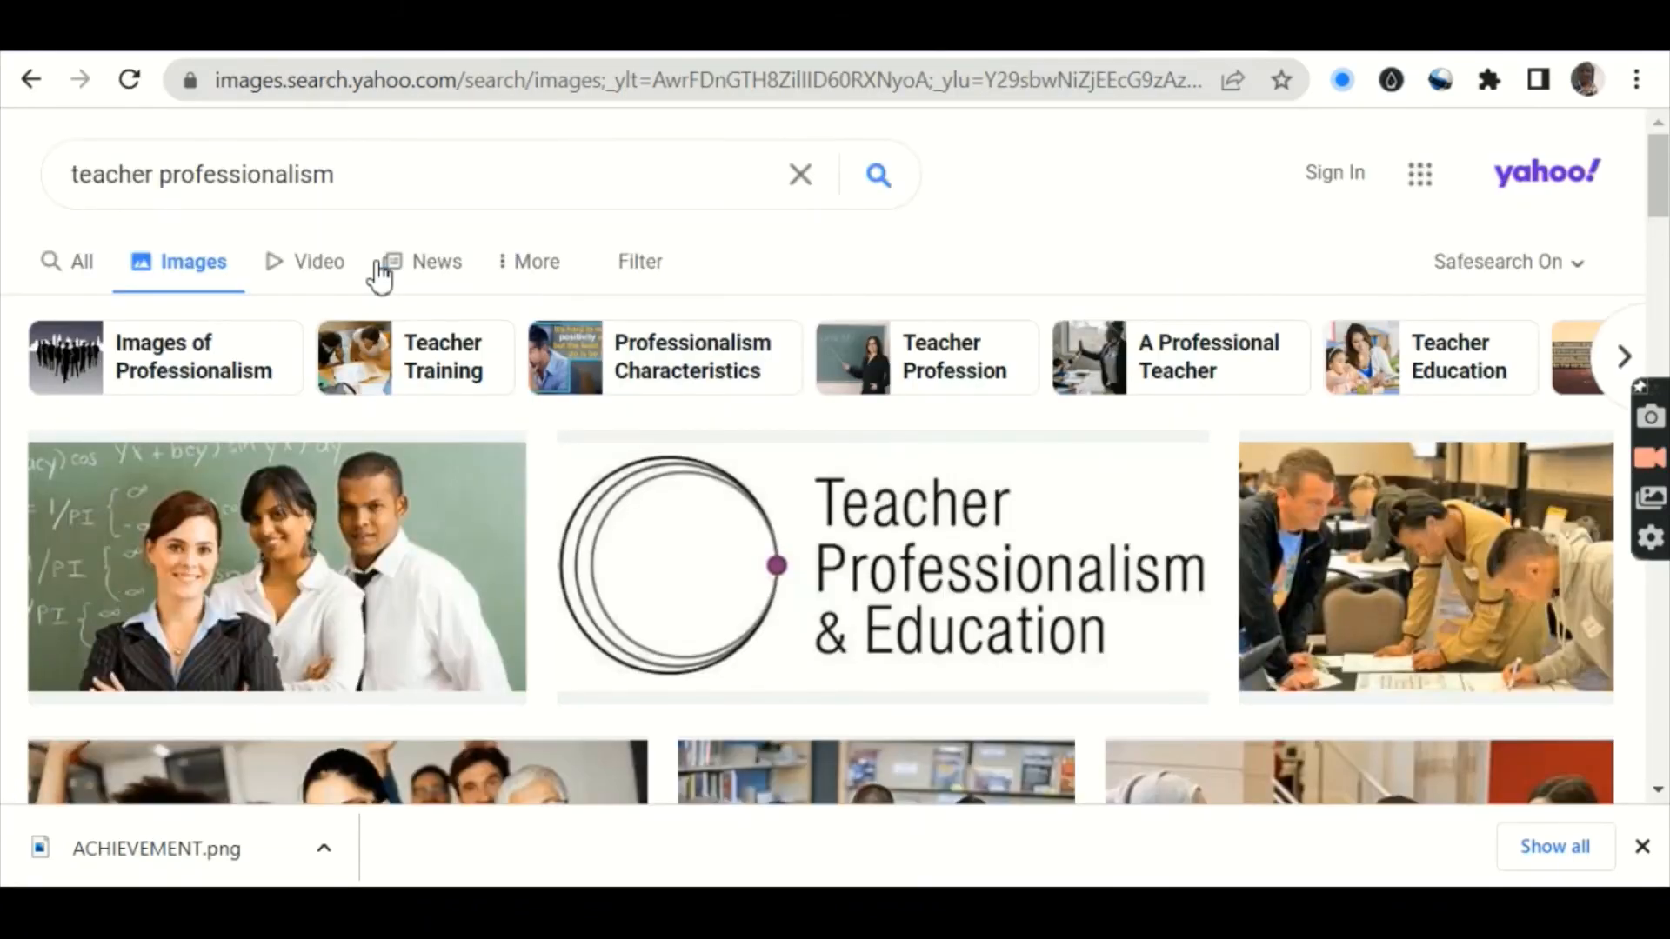
Step: Find the Teacher's Professionalism Prezi image and enlarge its preview
scroll(380, 277, down, 7)
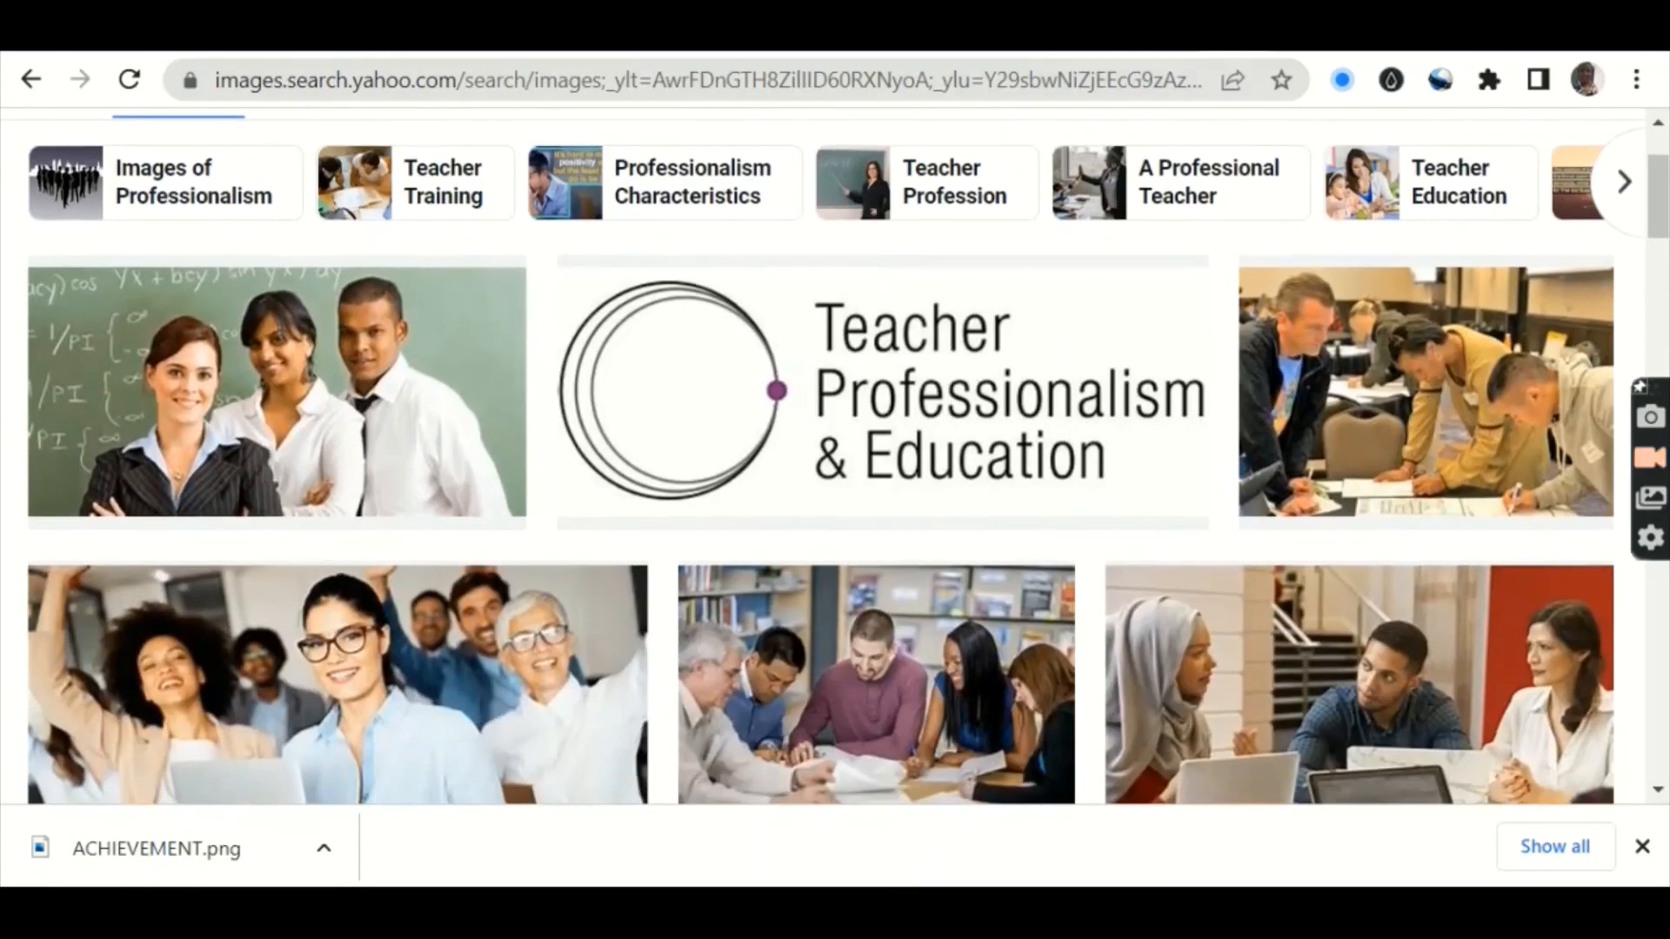
scroll(835, 505, down, 2)
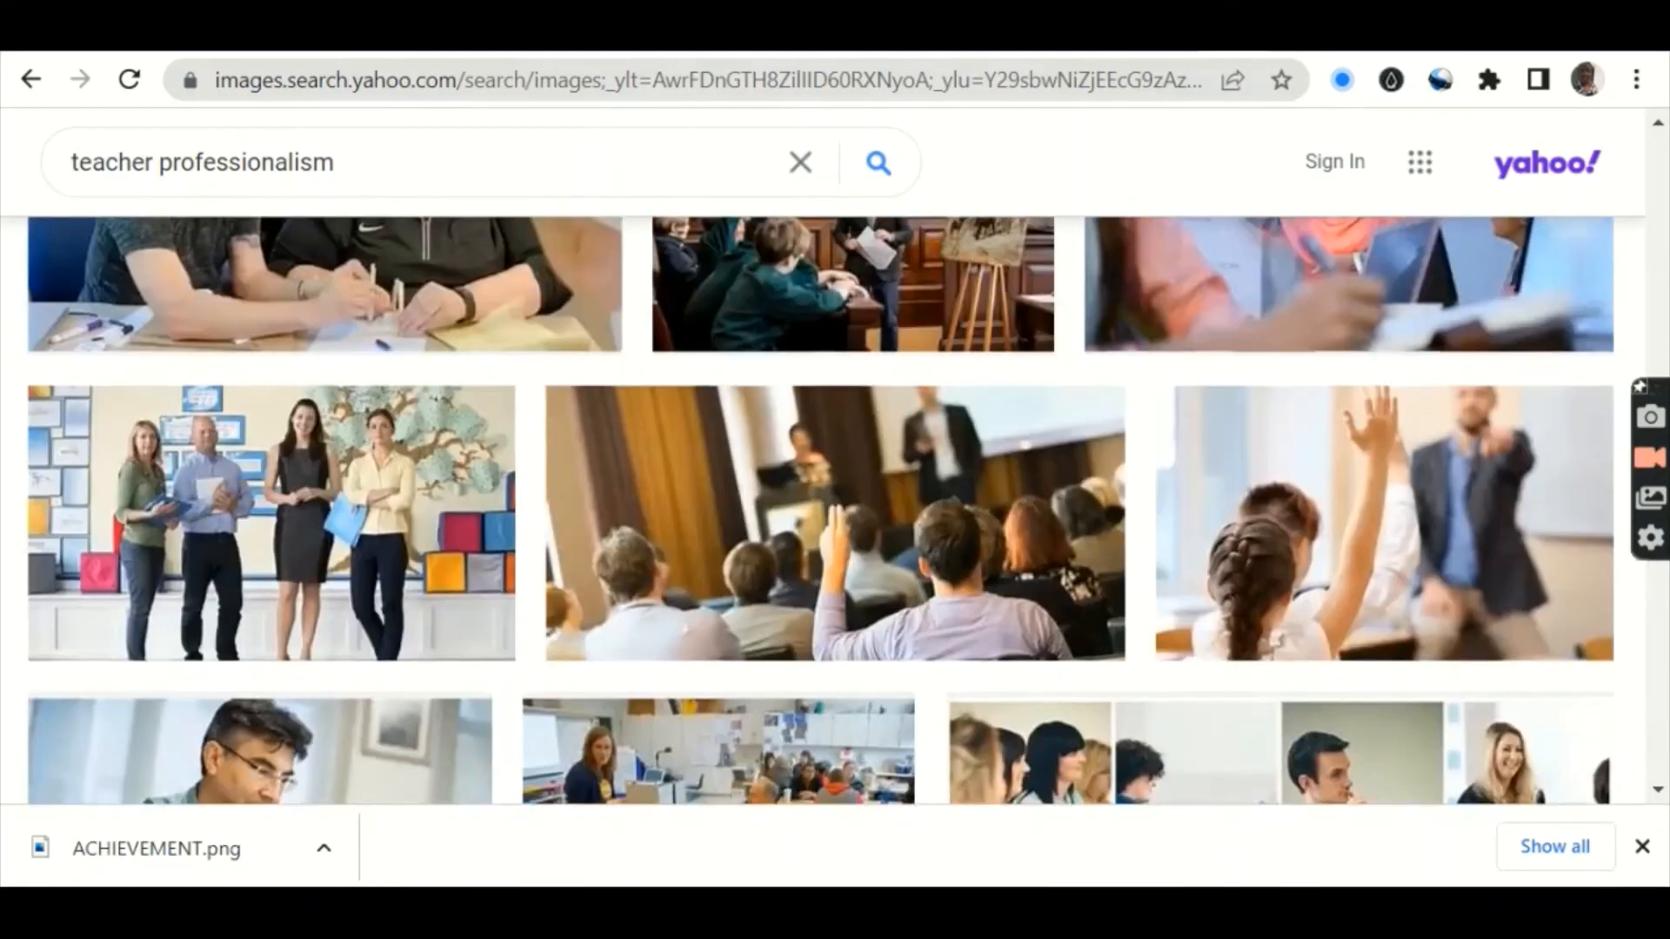
scroll(821, 510, up, 20)
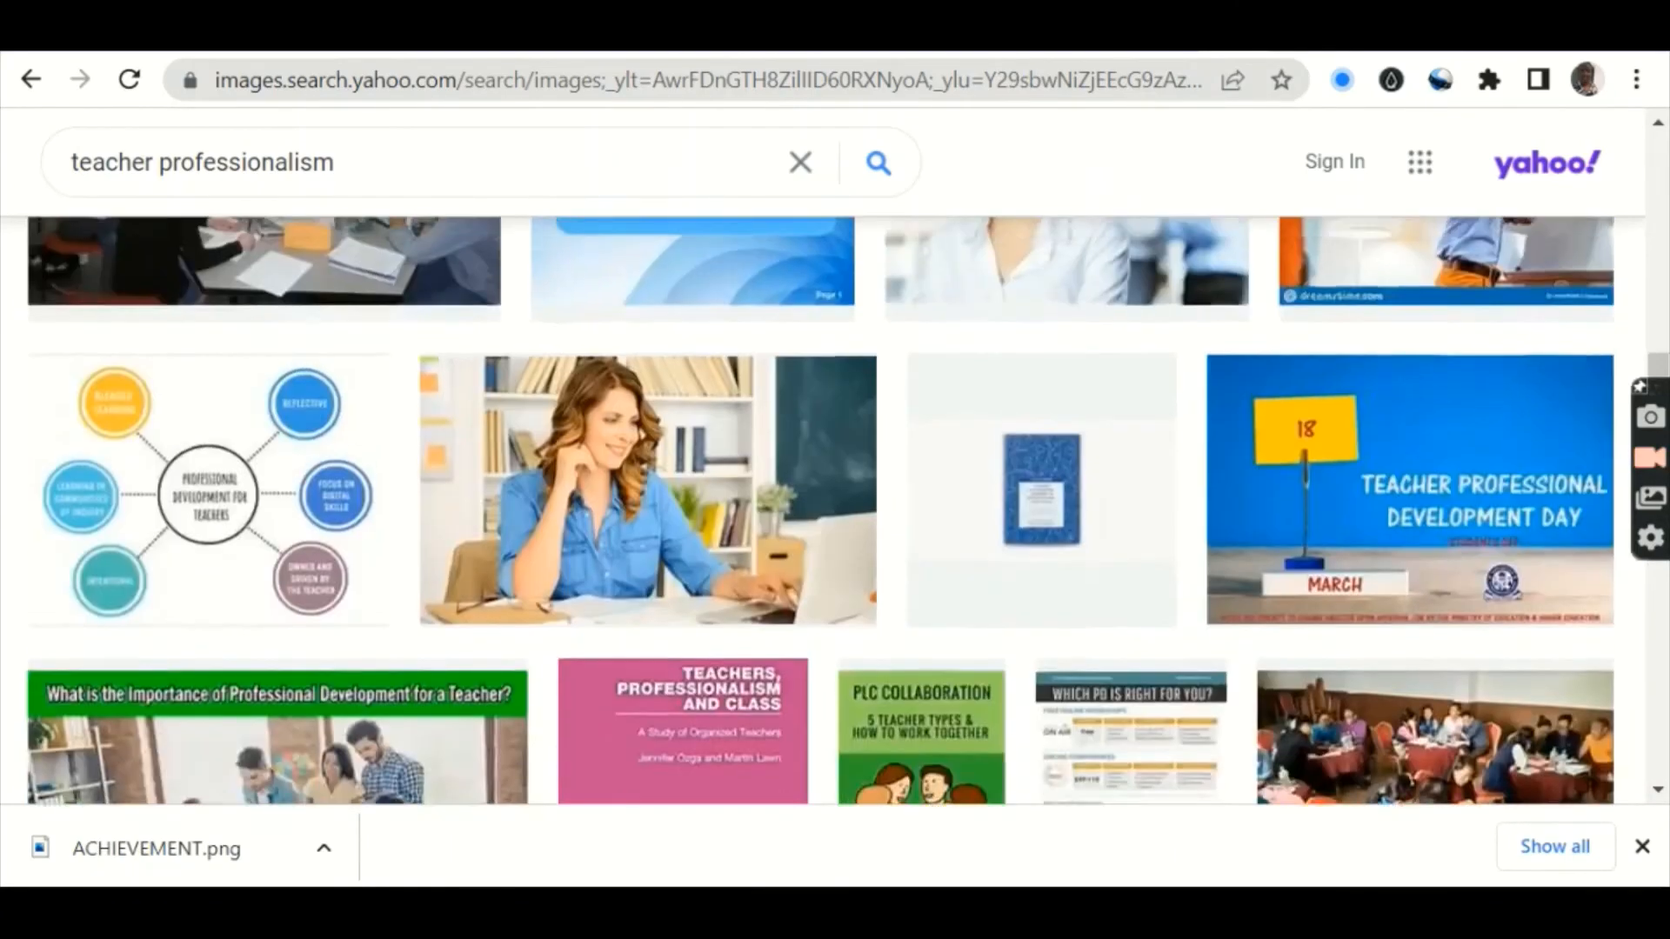
scroll(821, 509, up, 11)
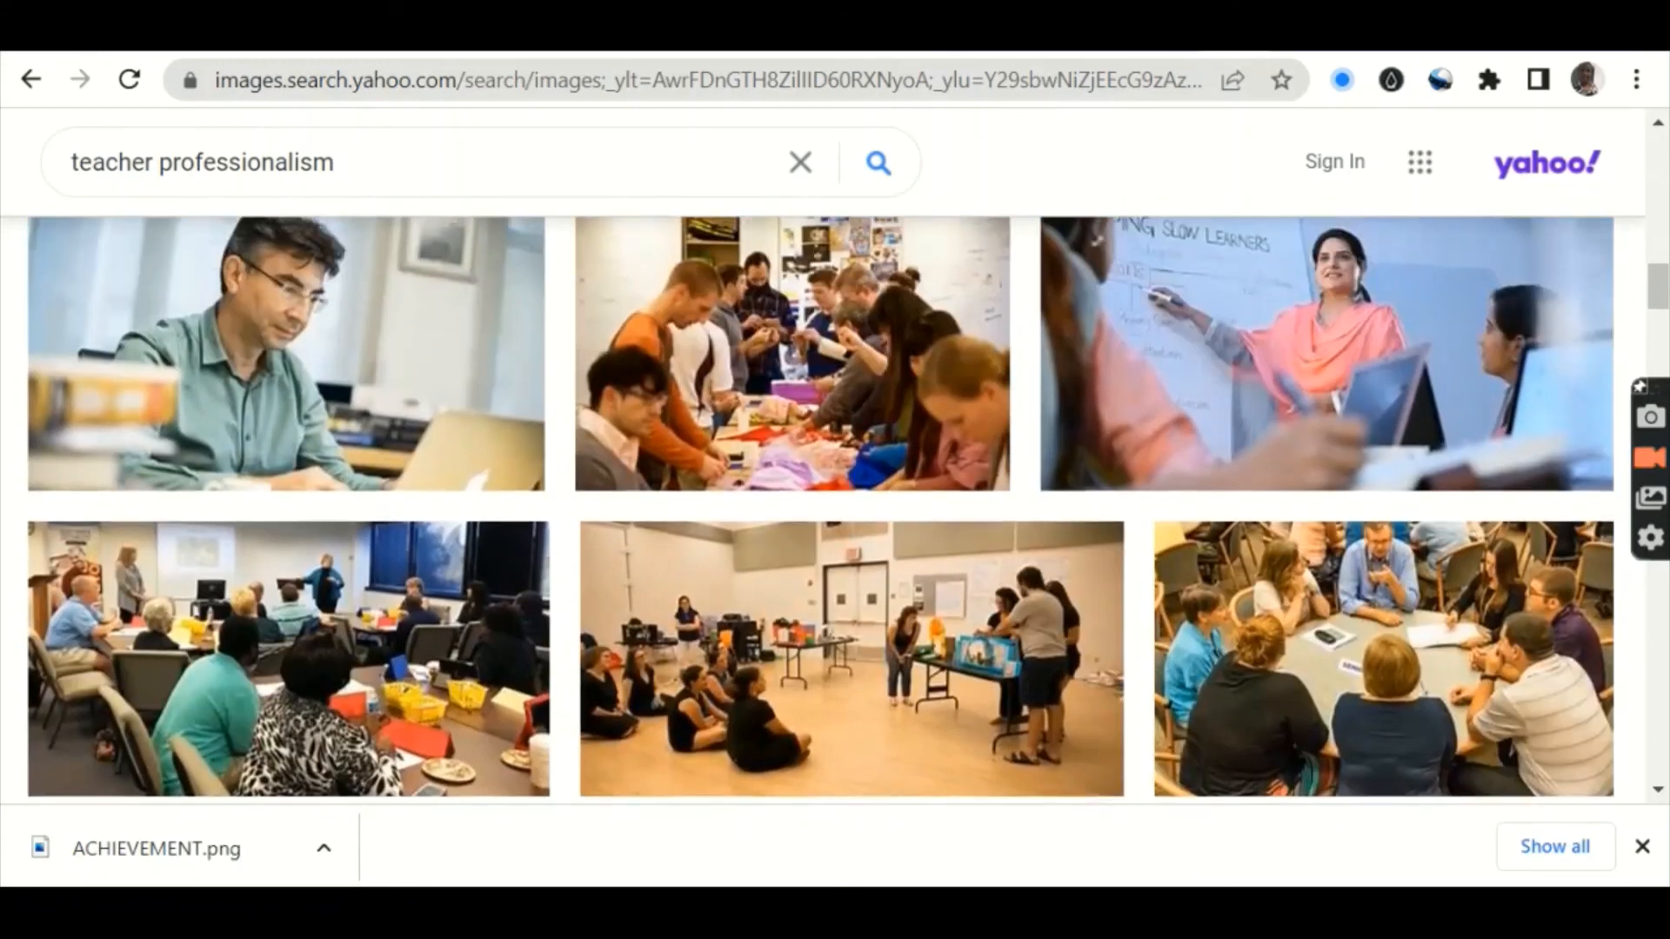
scroll(821, 509, up, 10)
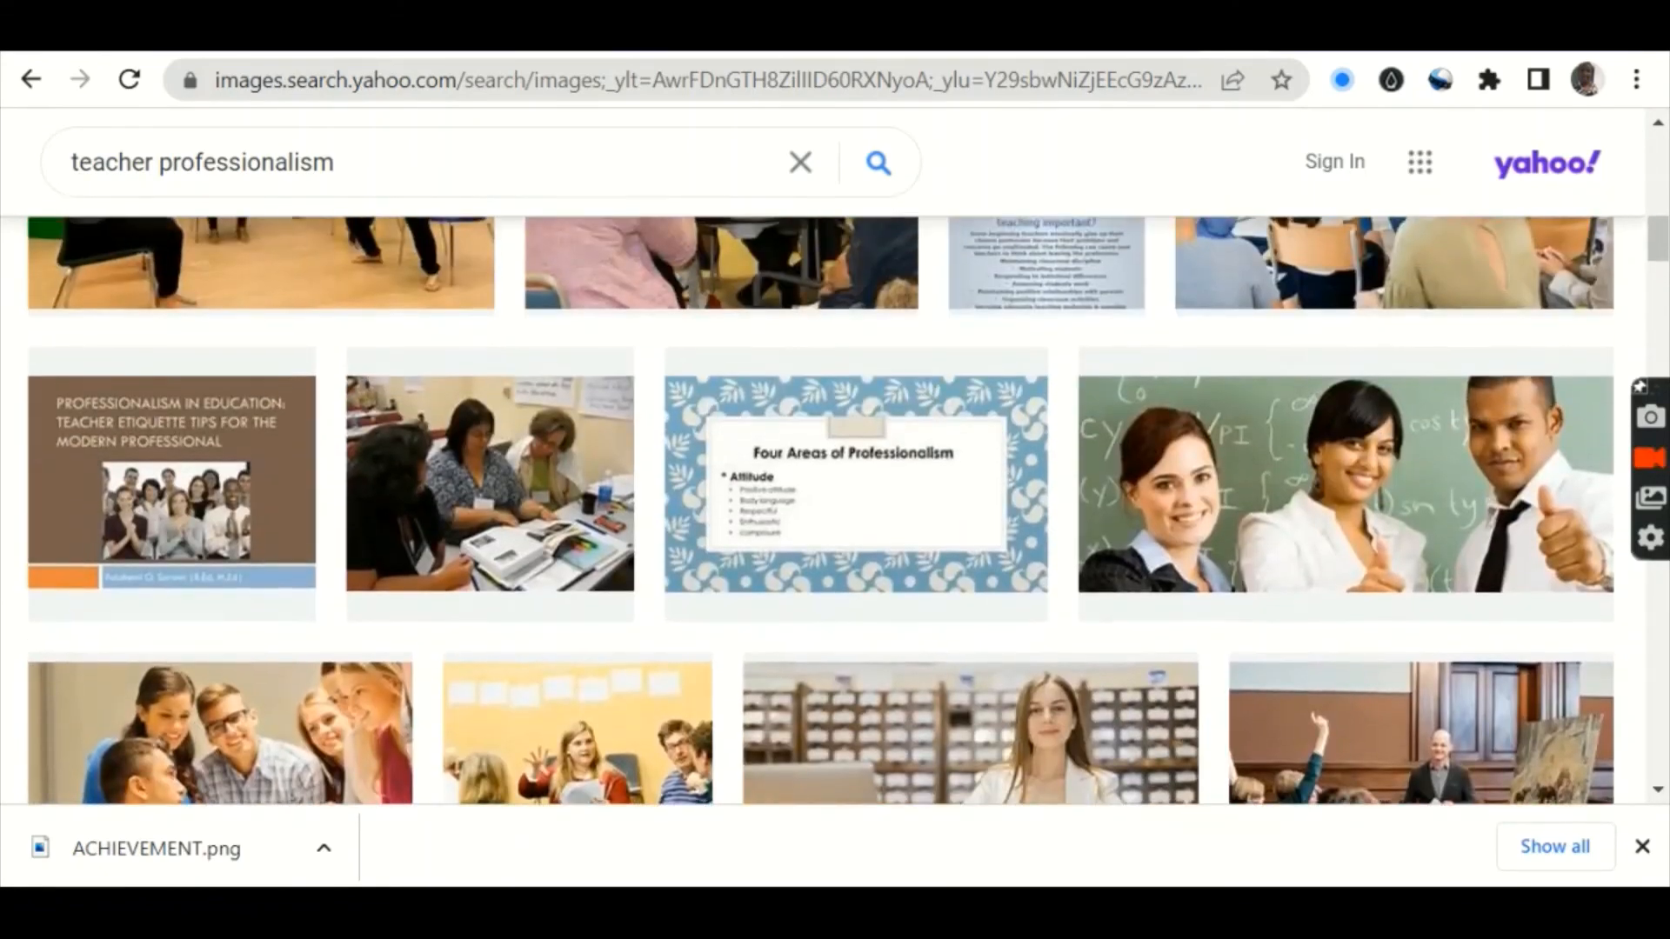
scroll(821, 510, up, 6)
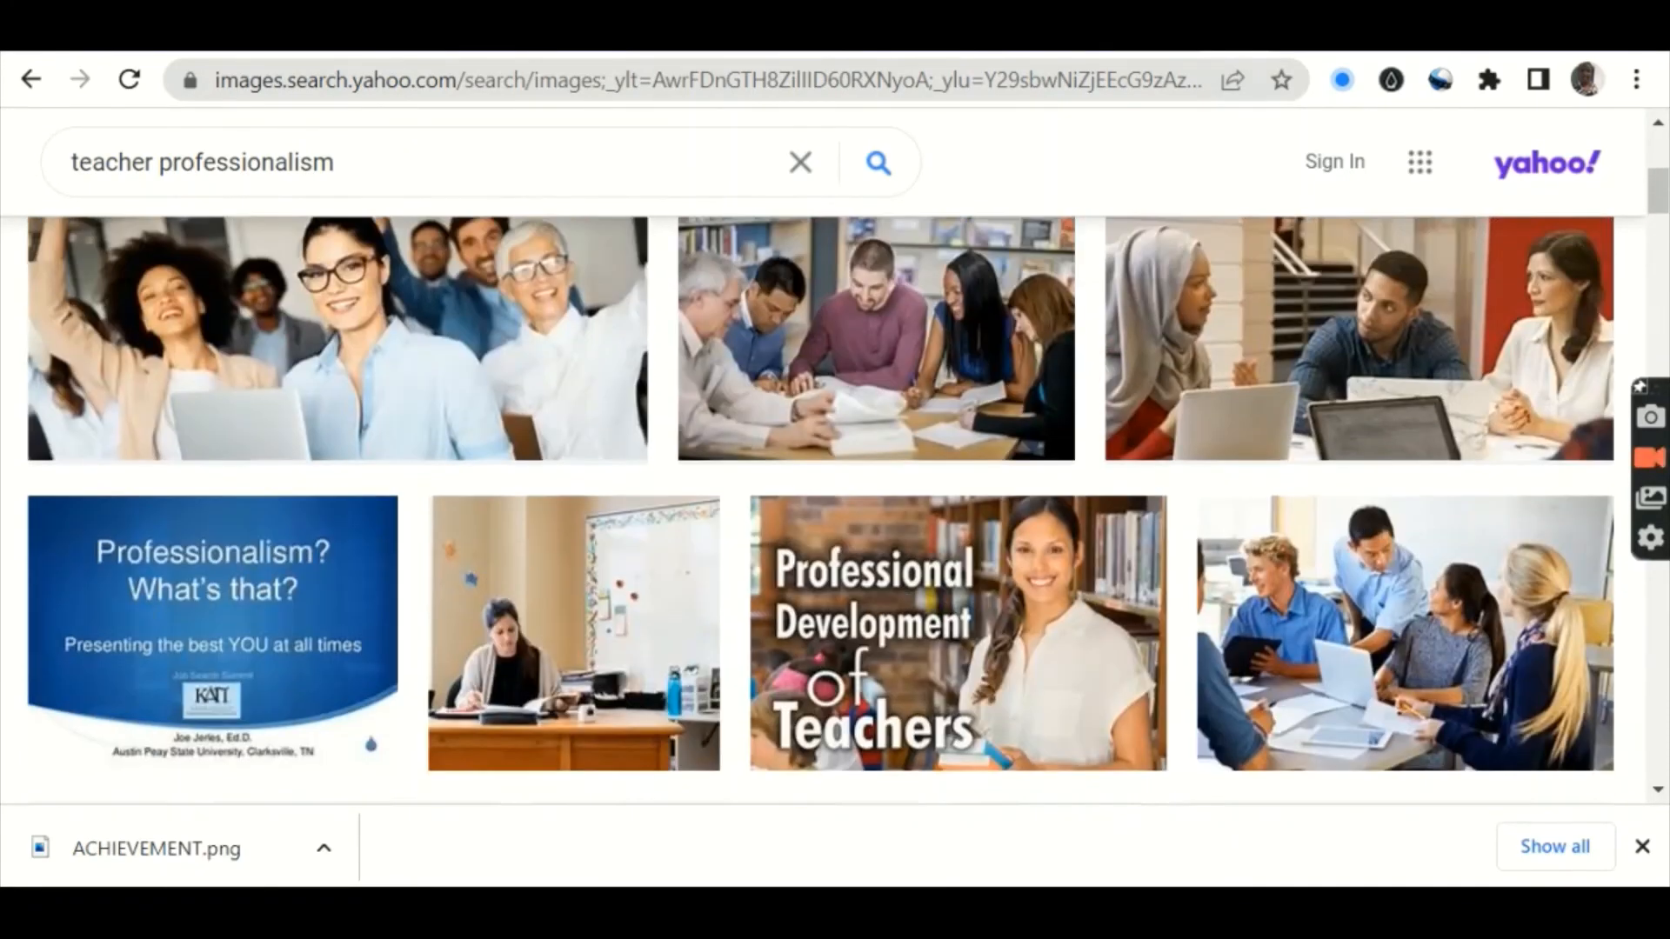
scroll(822, 510, up, 2)
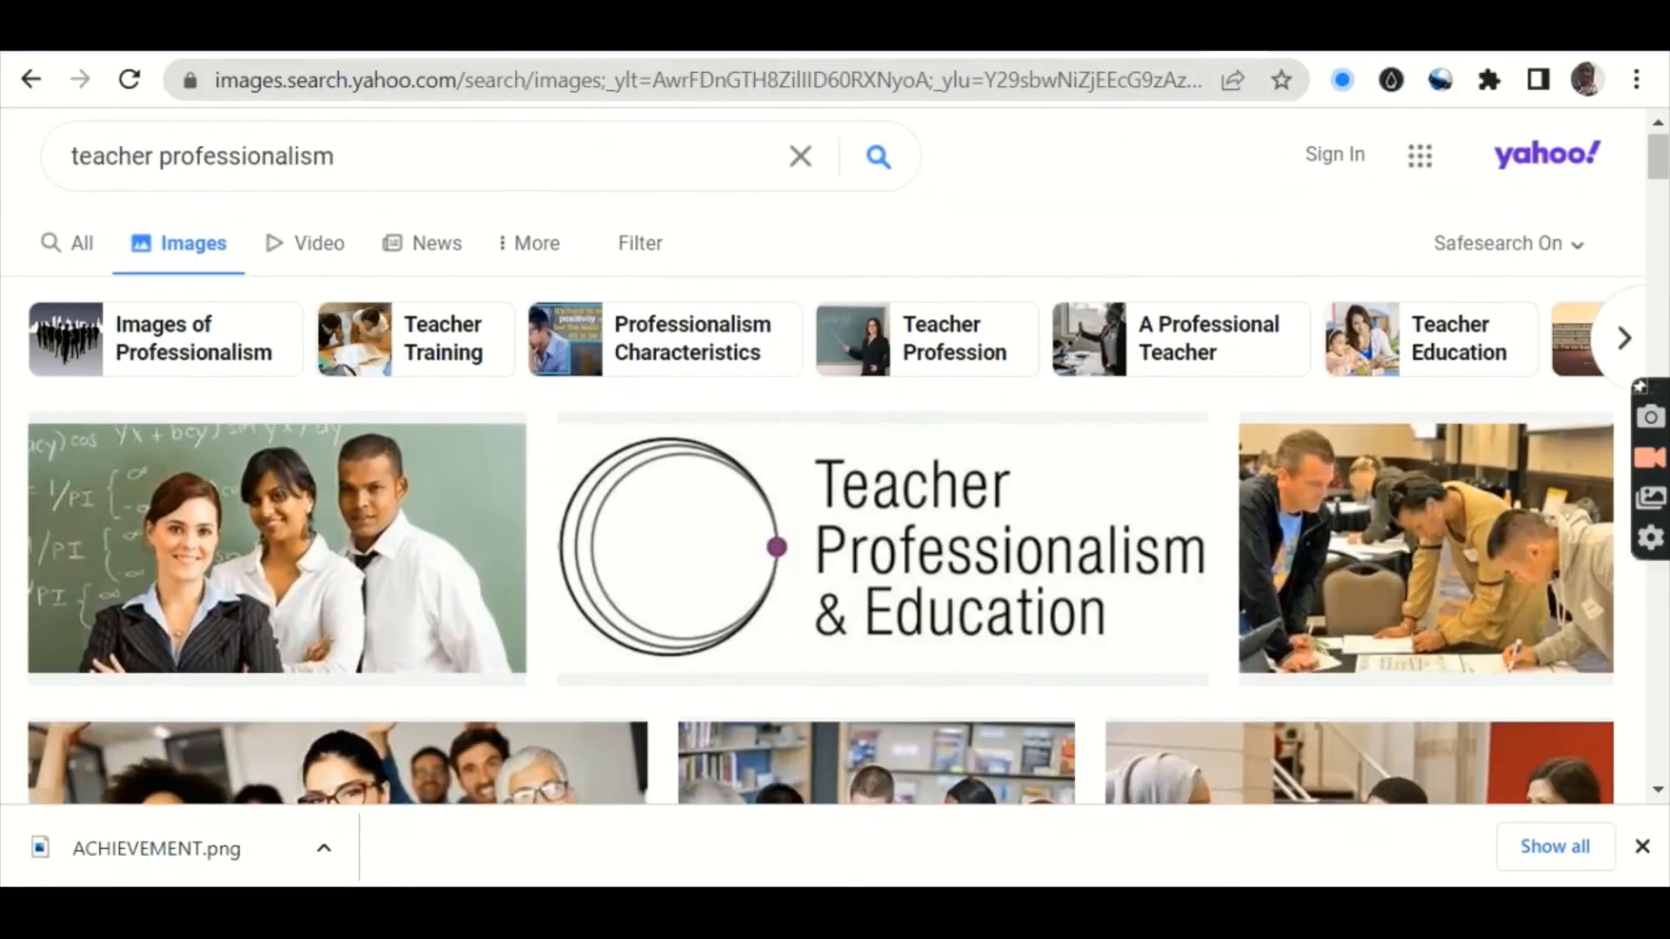
scroll(821, 510, down, 5)
scroll(821, 509, down, 12)
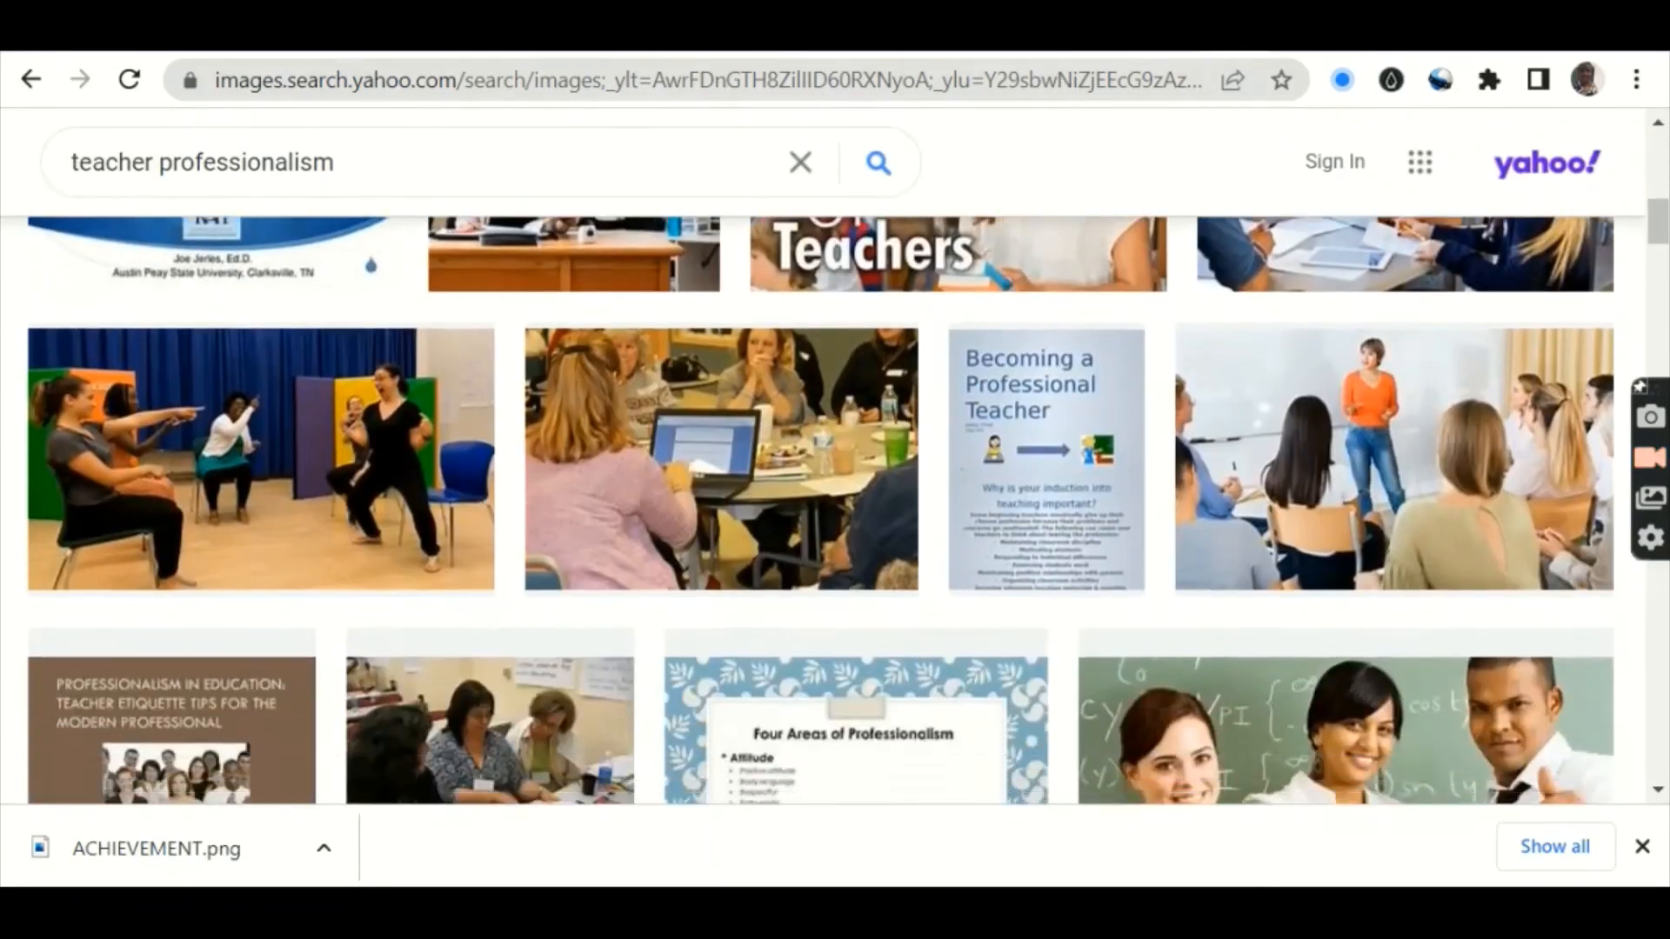
scroll(821, 510, down, 12)
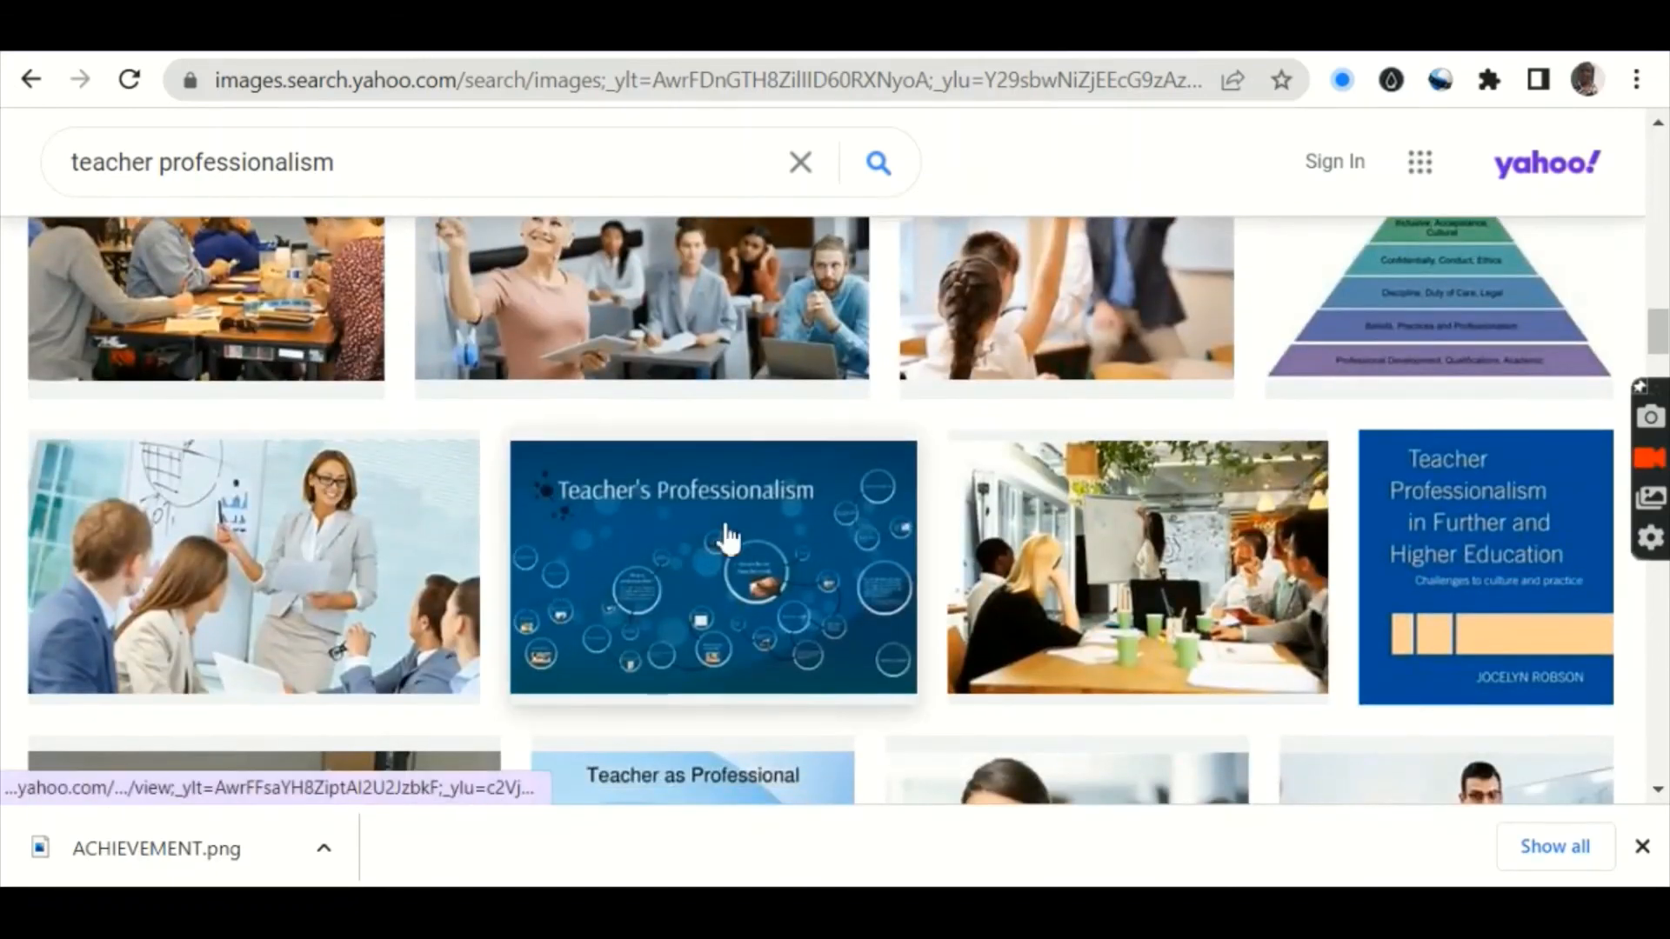
click(733, 551)
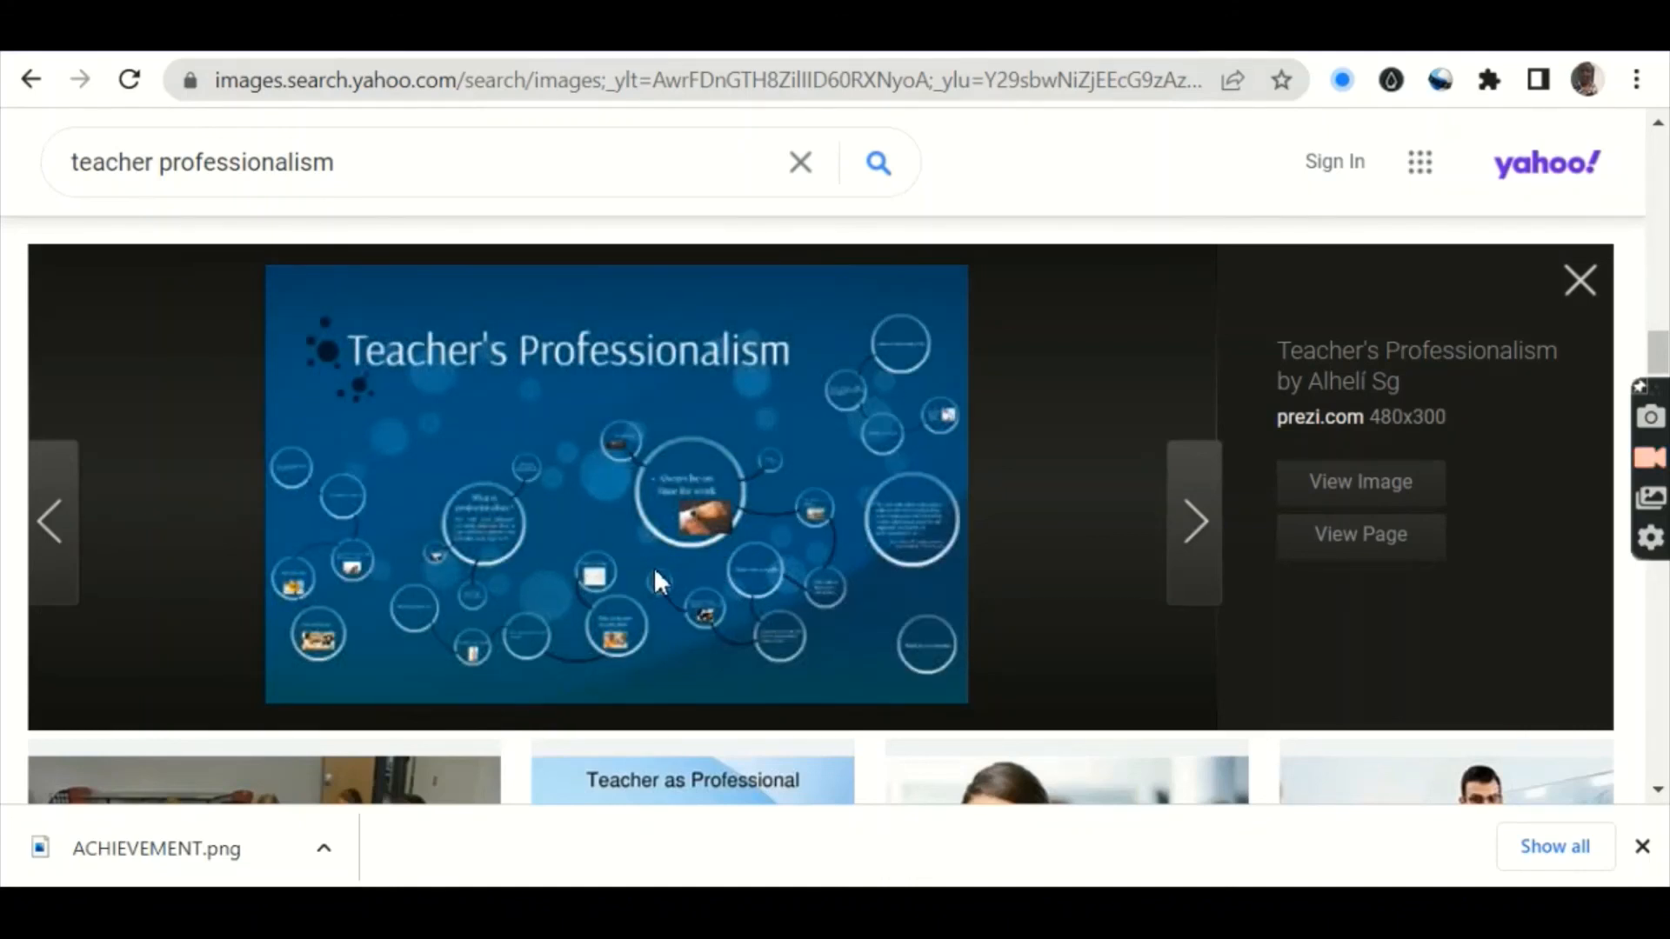
Step: Save the enlarged Prezi image to Downloads as 'professionalism 2'
right_click(599, 470)
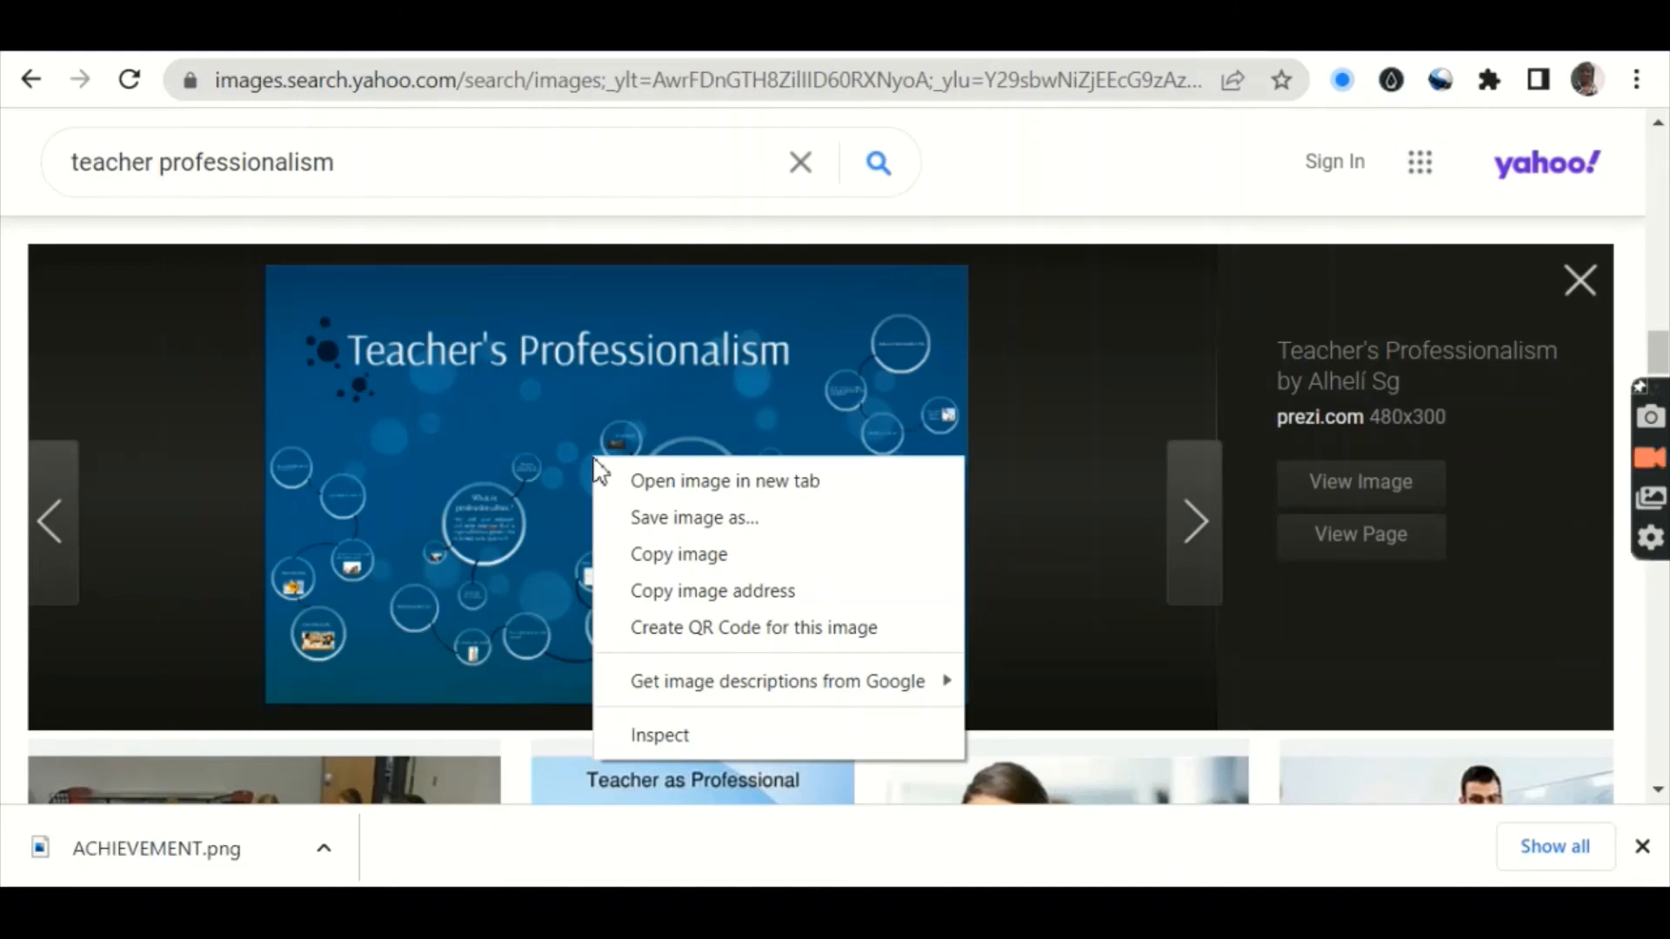
click(661, 522)
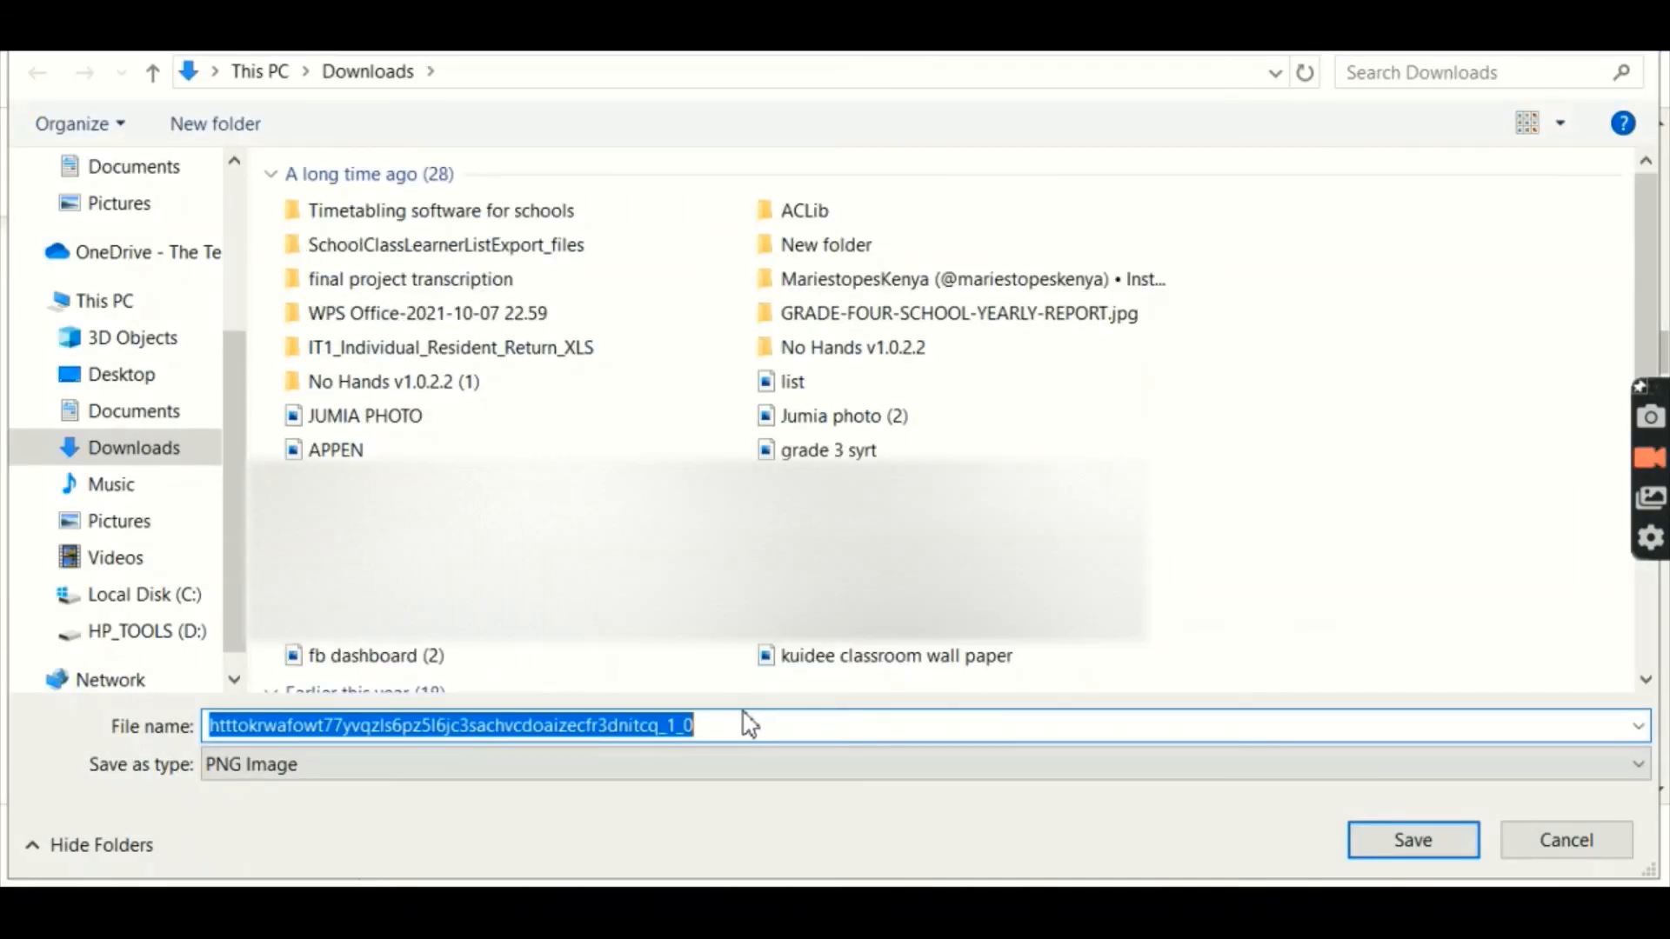
text(prof)
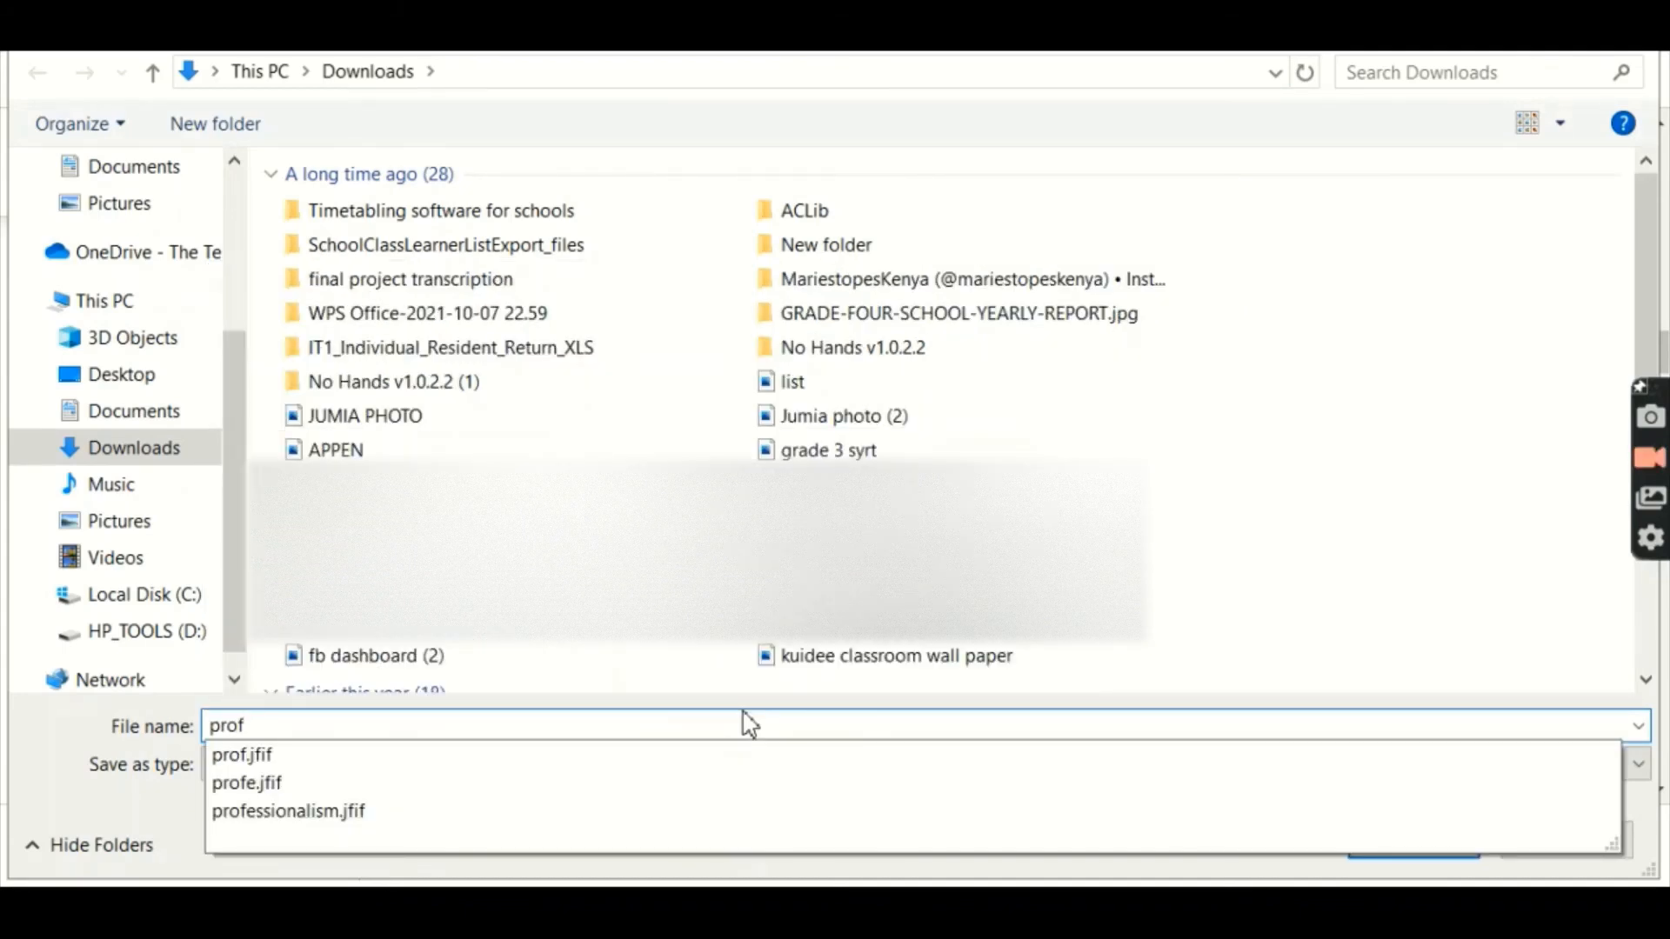
text(essio)
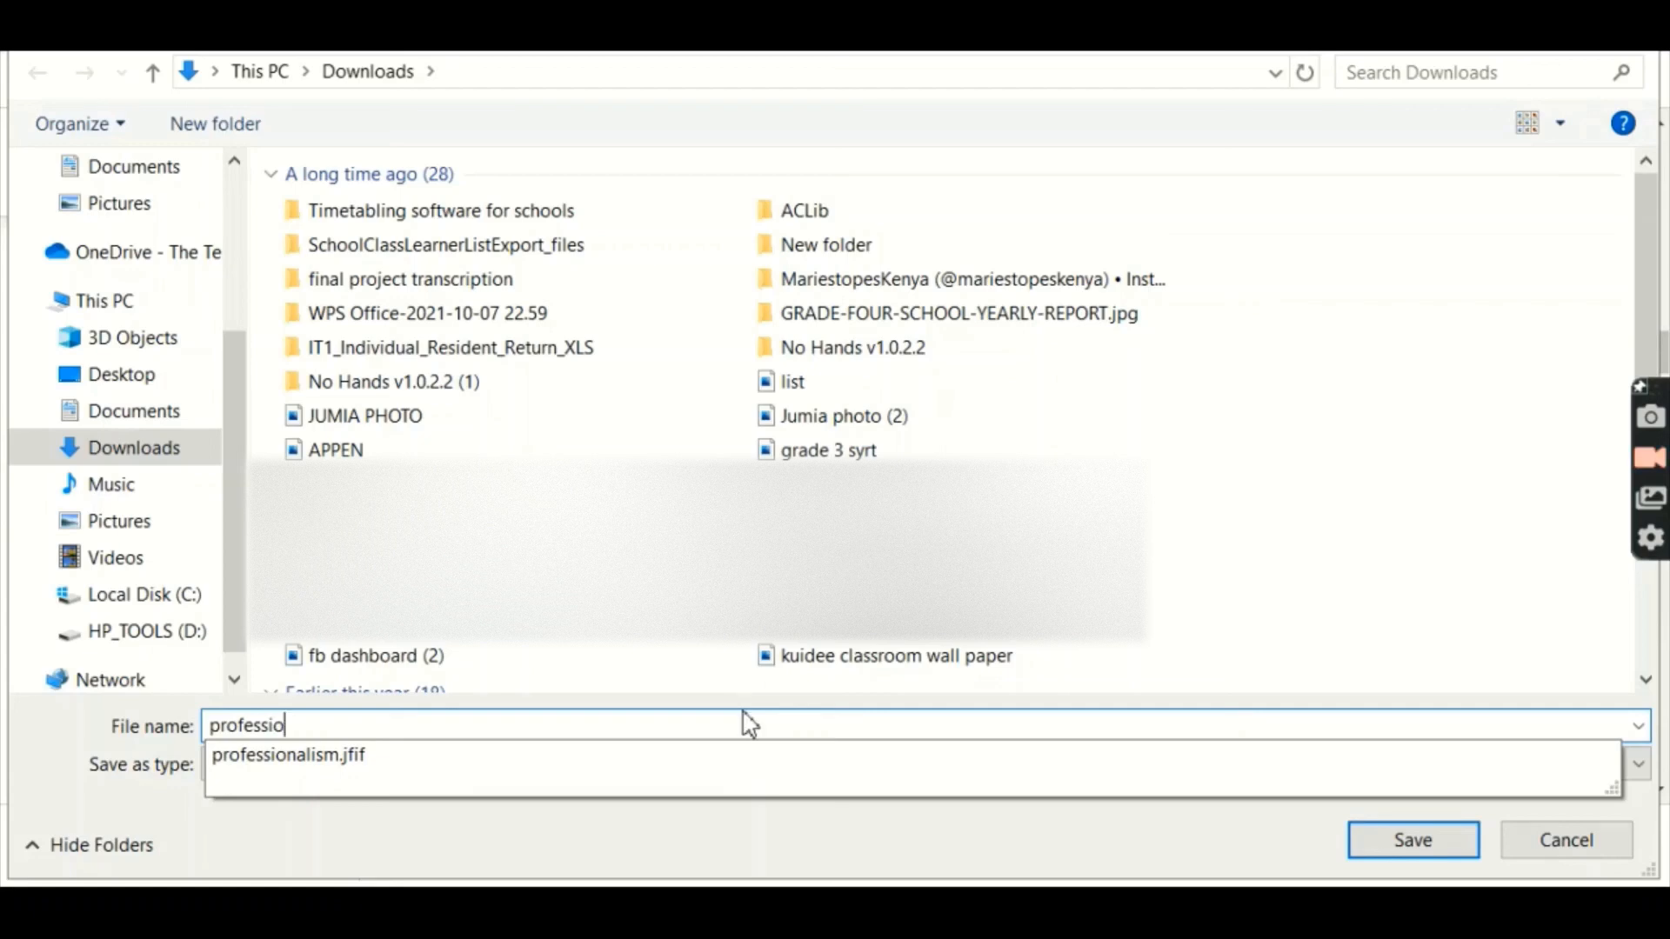
text(nalism)
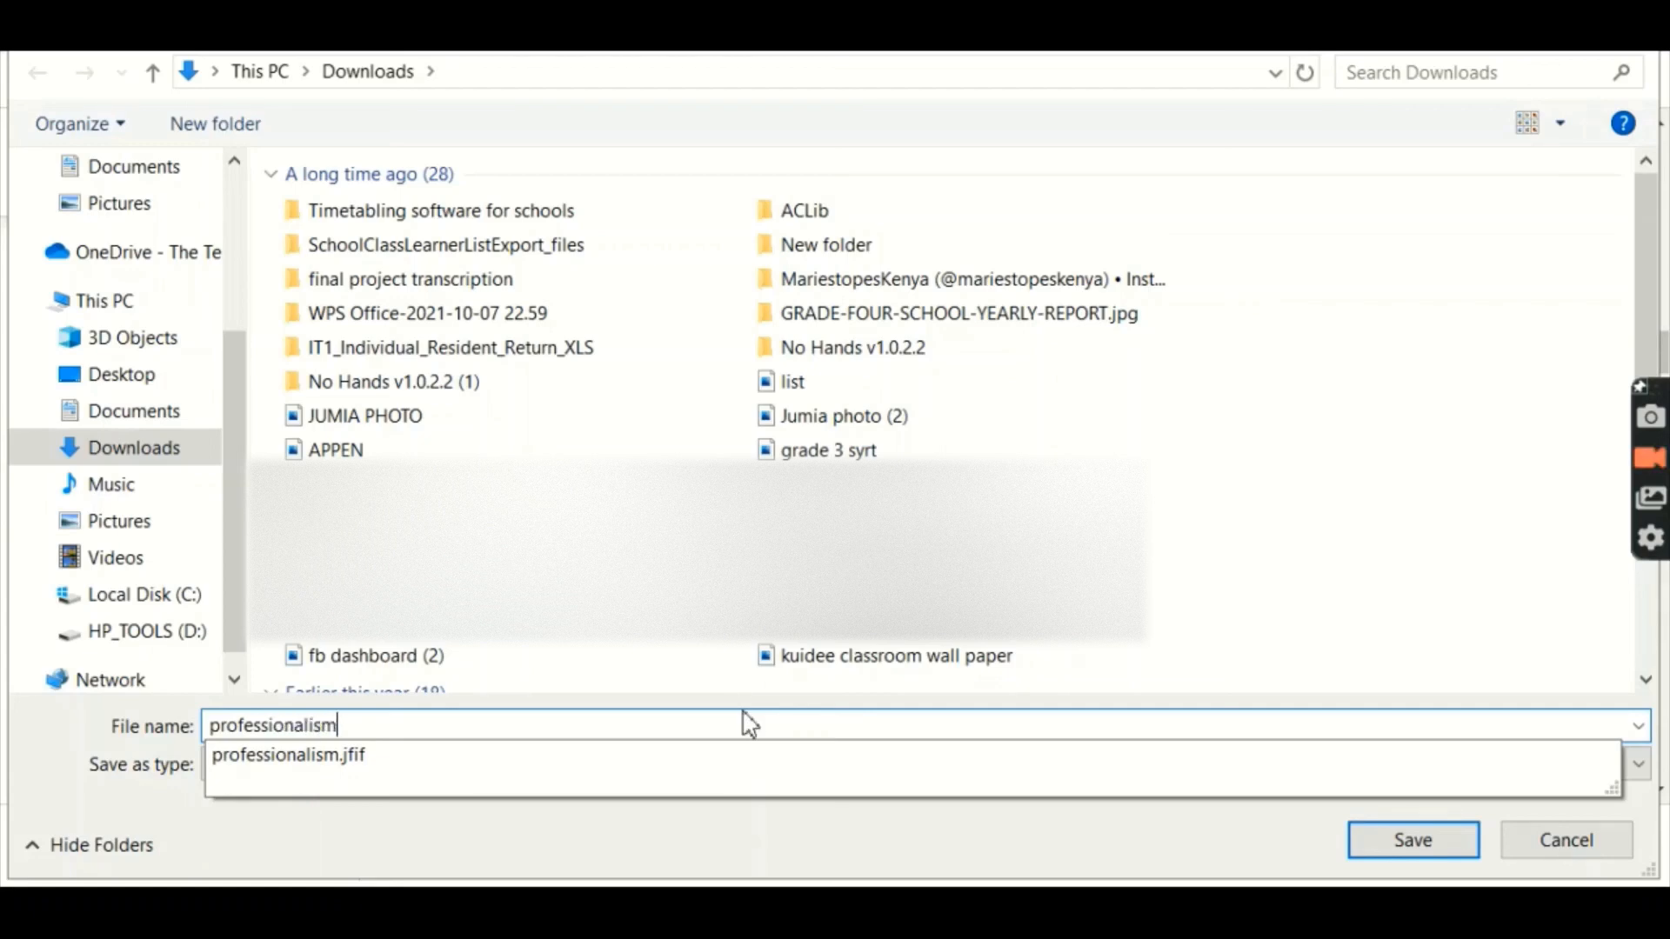
text( 2)
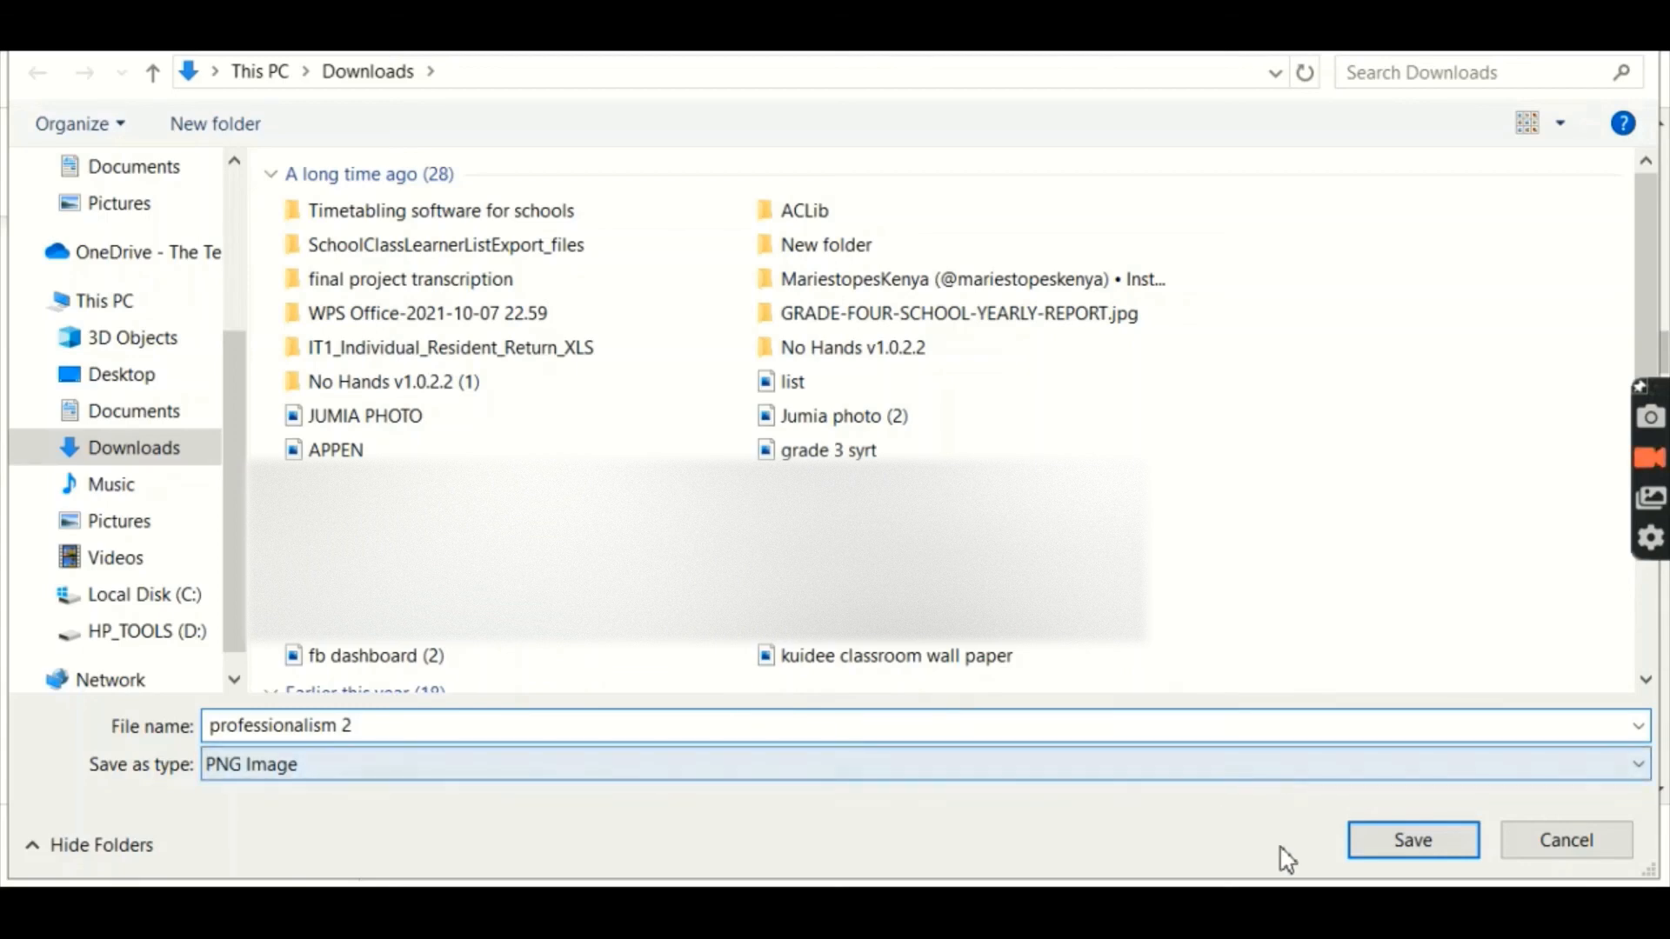
click(1388, 853)
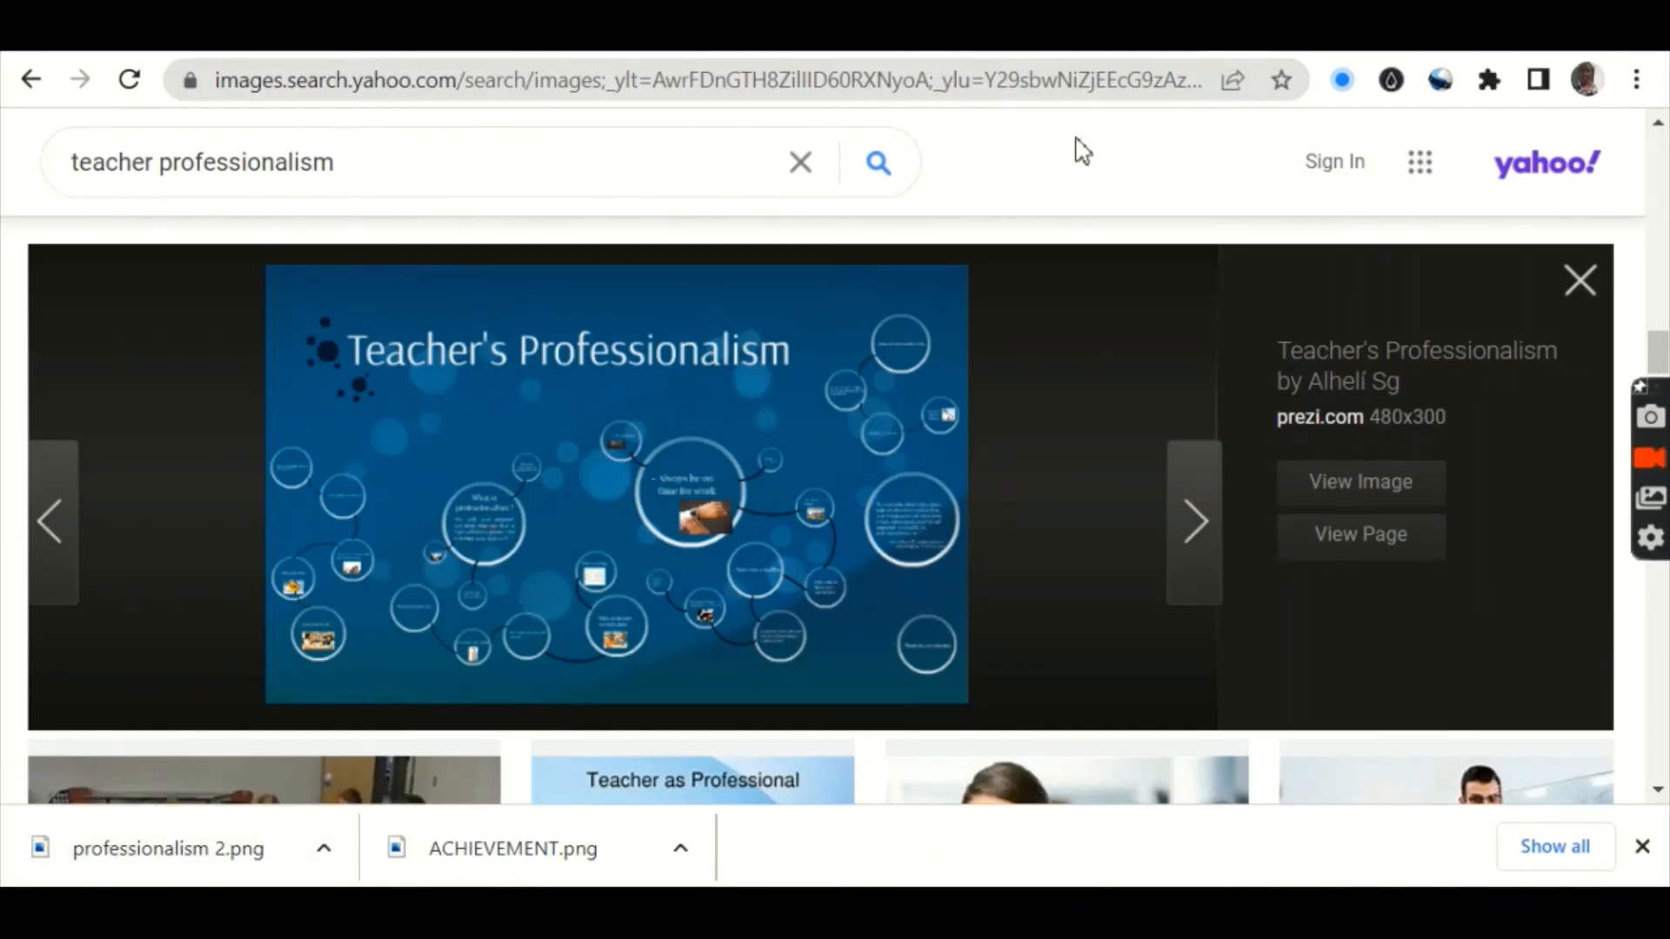
Step: Upload professionalism 2.png from Downloads as the Teacher Professionalism header image
click(1226, 34)
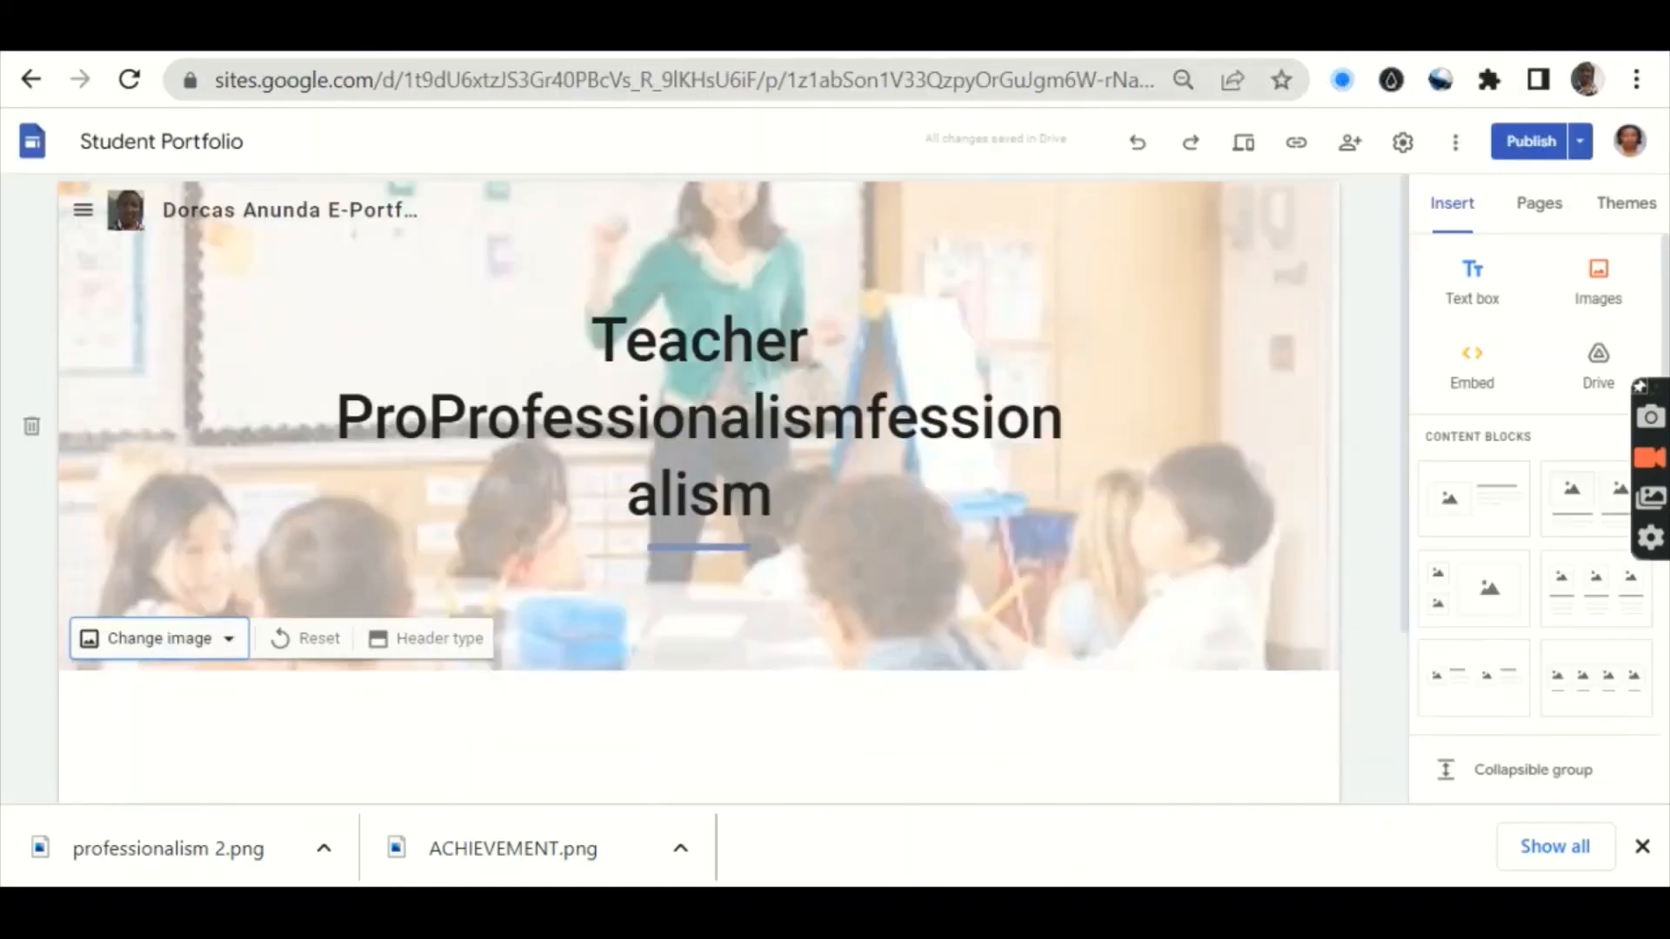
click(231, 641)
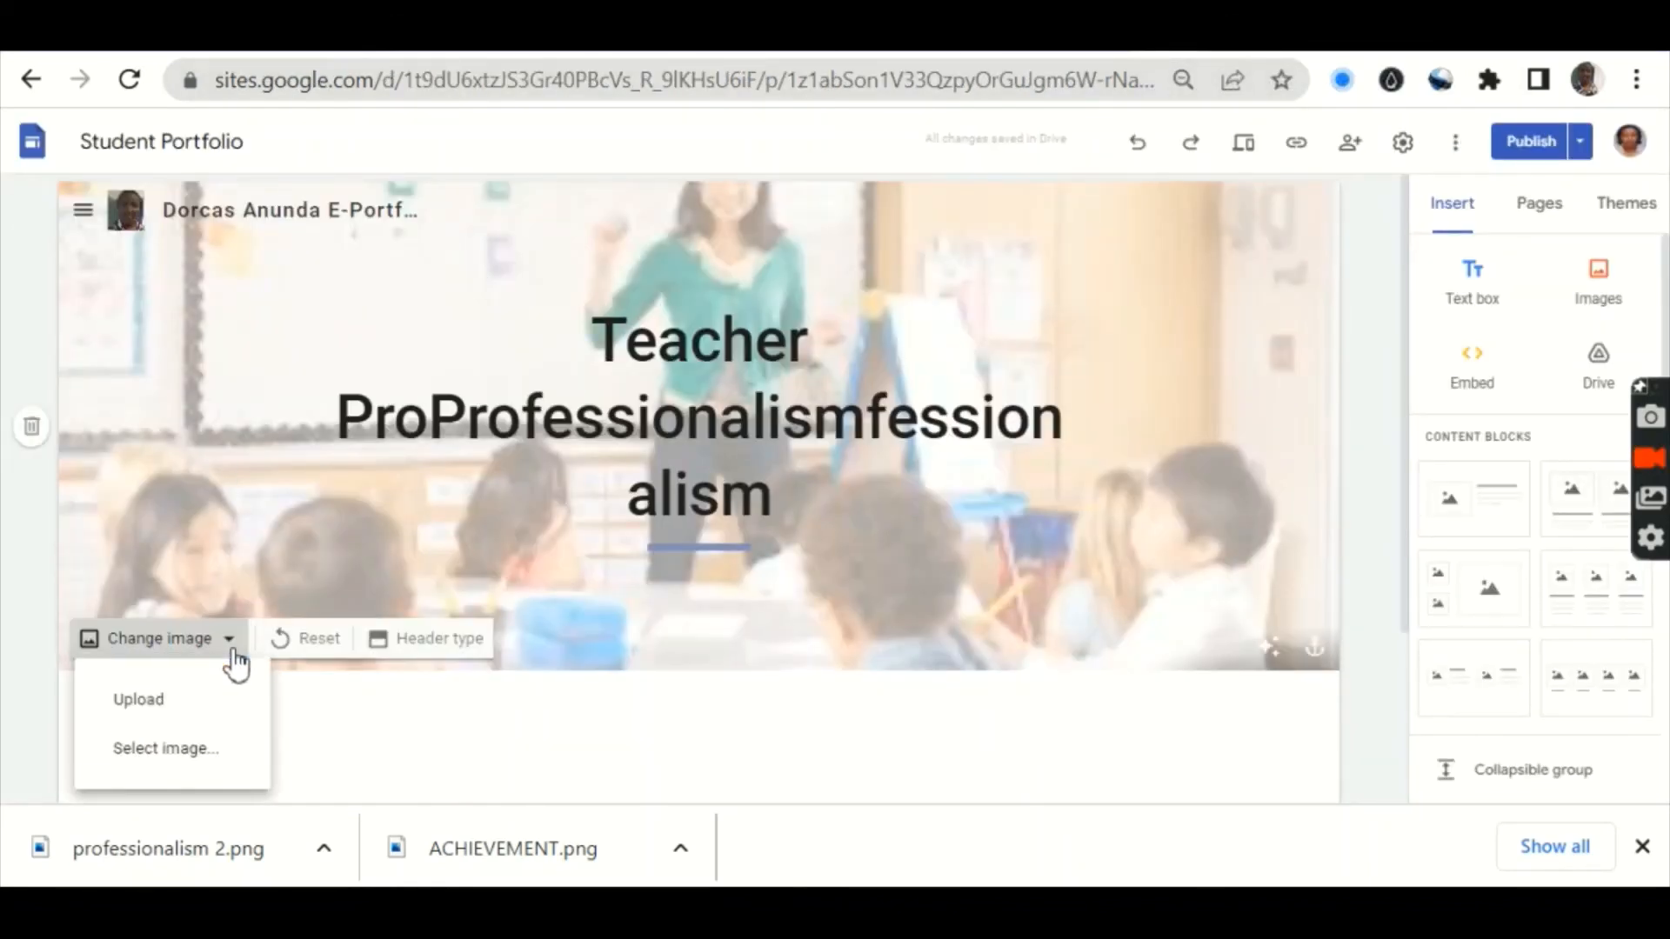
click(207, 695)
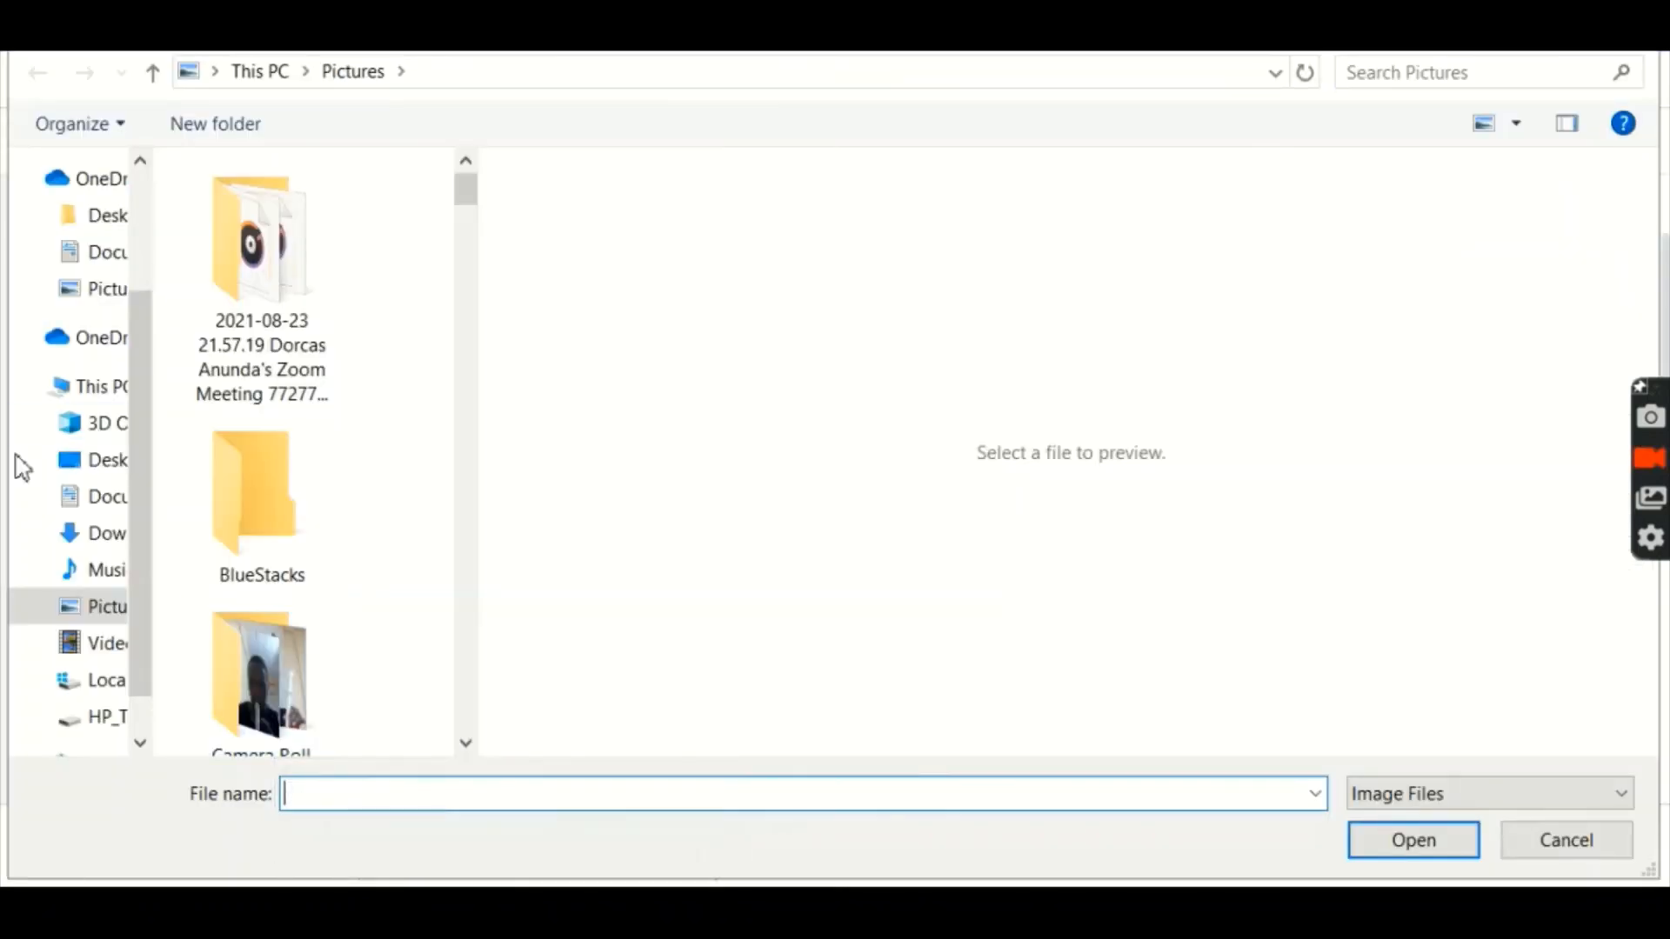
click(105, 535)
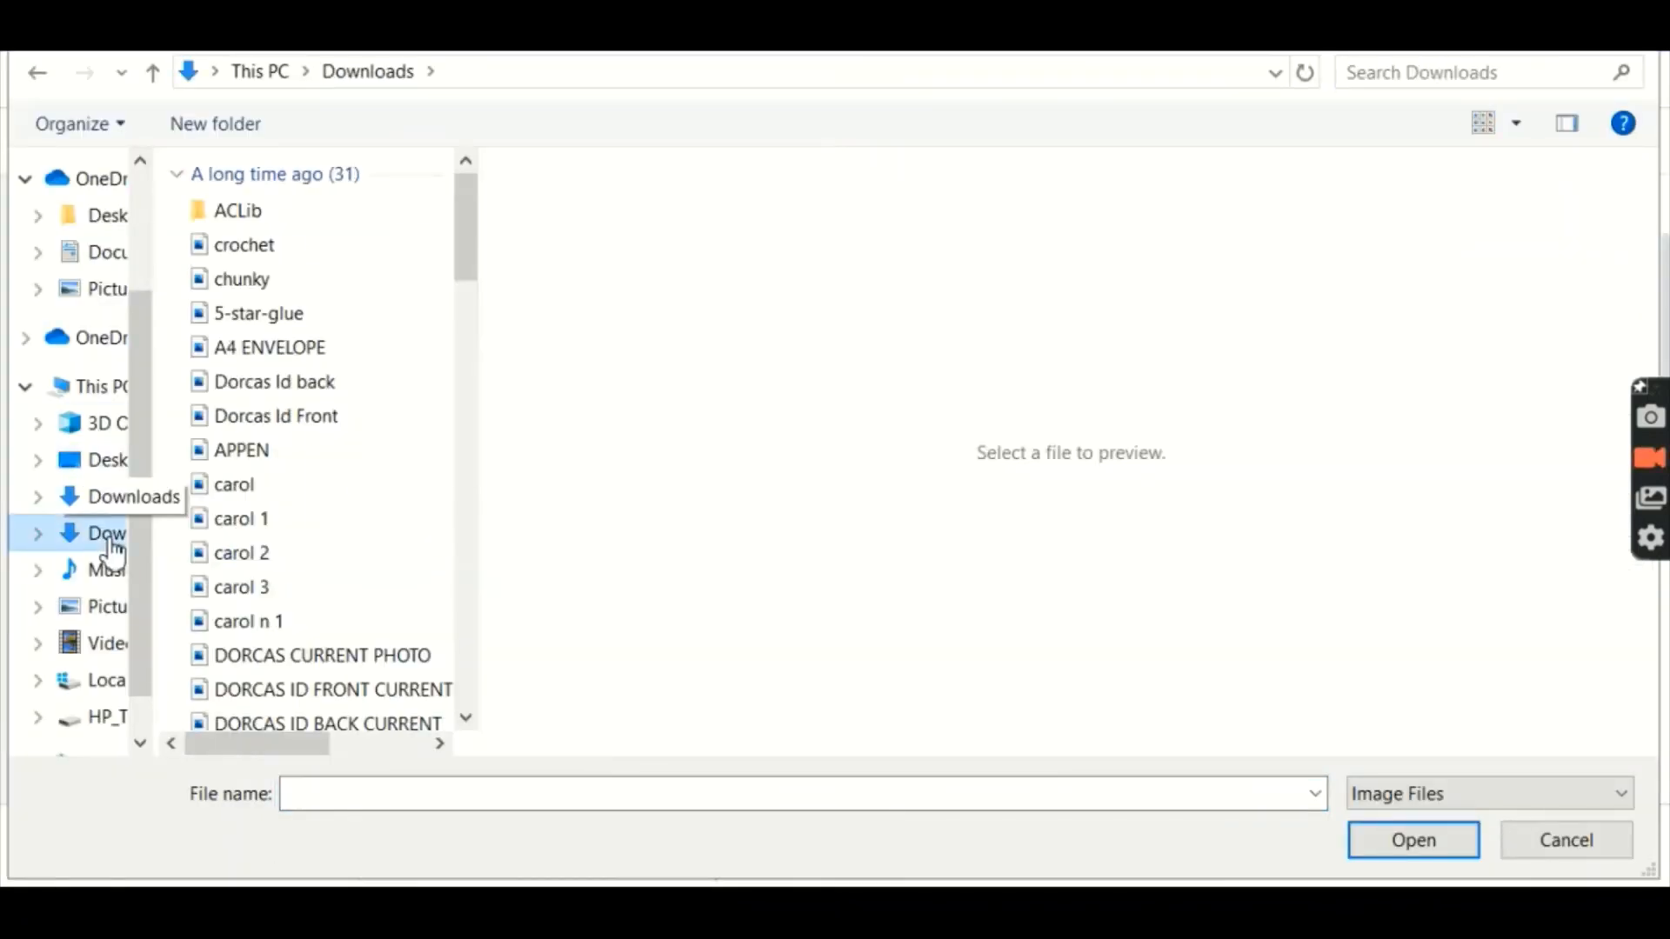
click(340, 790)
text(p)
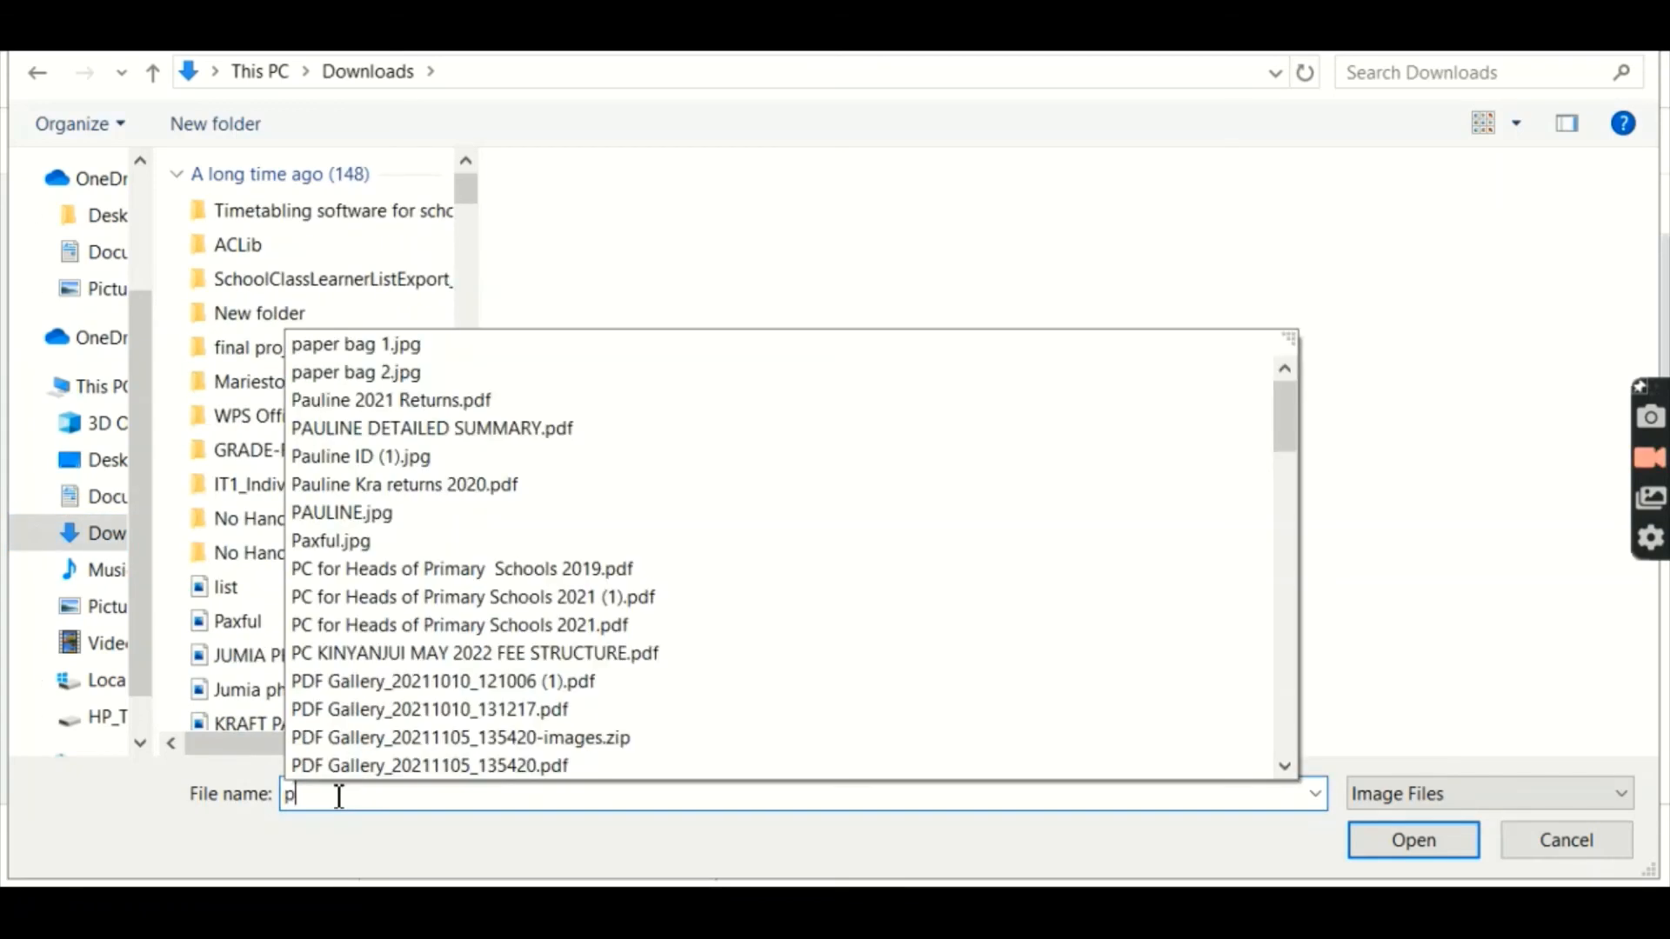
text(ro)
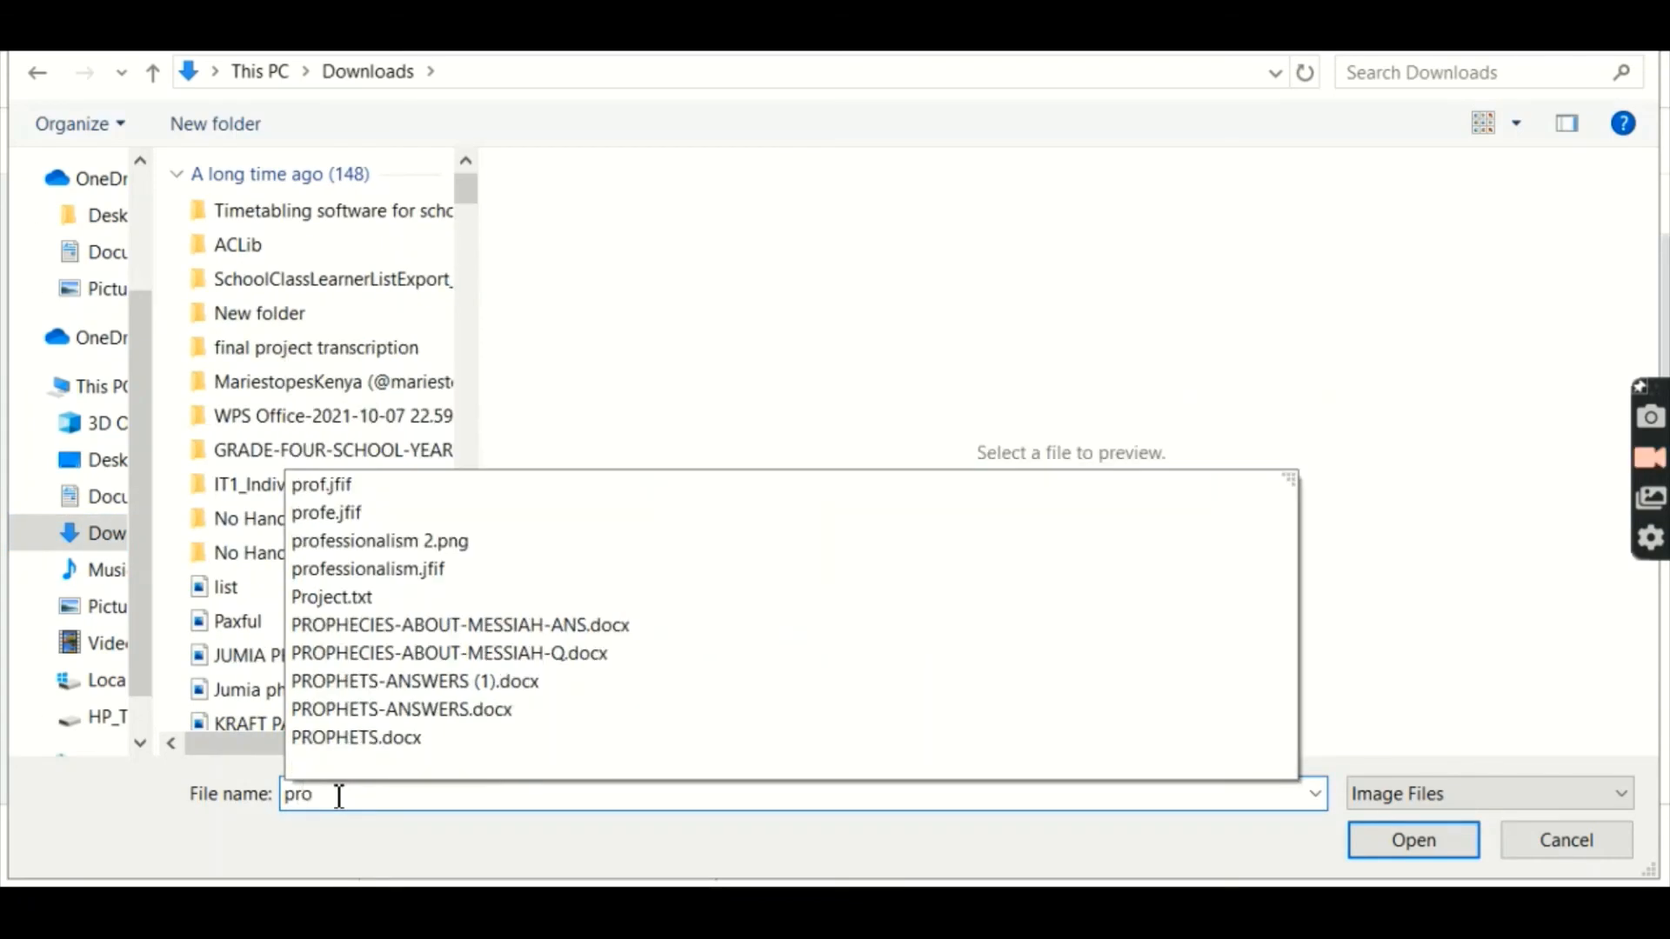
click(355, 547)
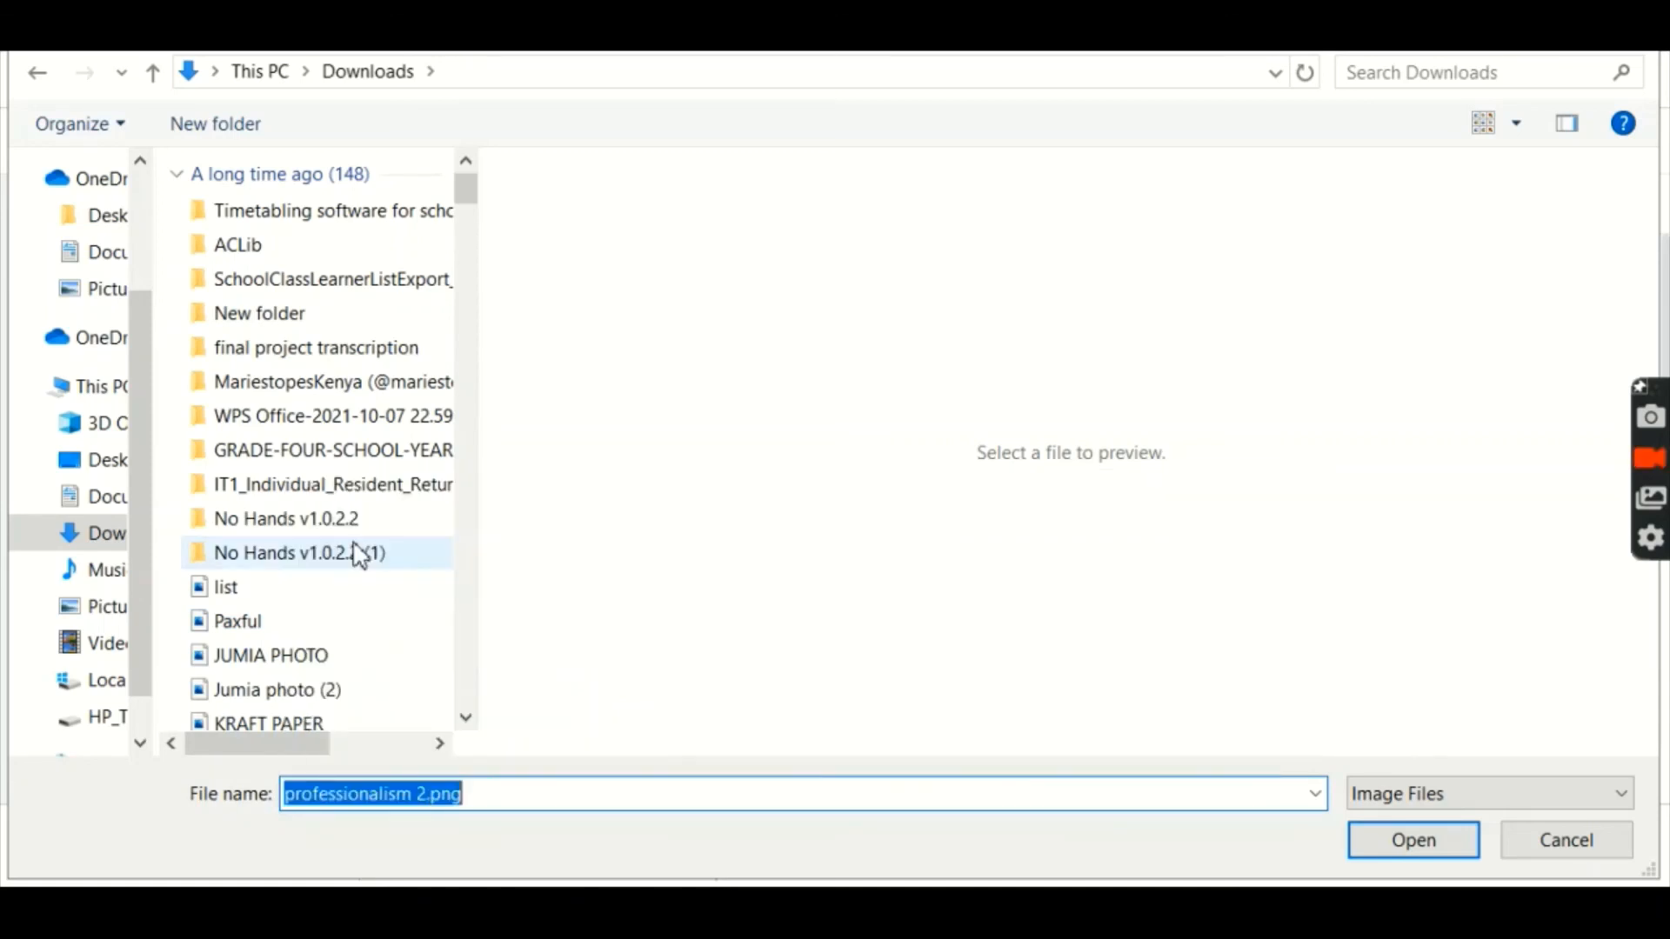
click(1394, 855)
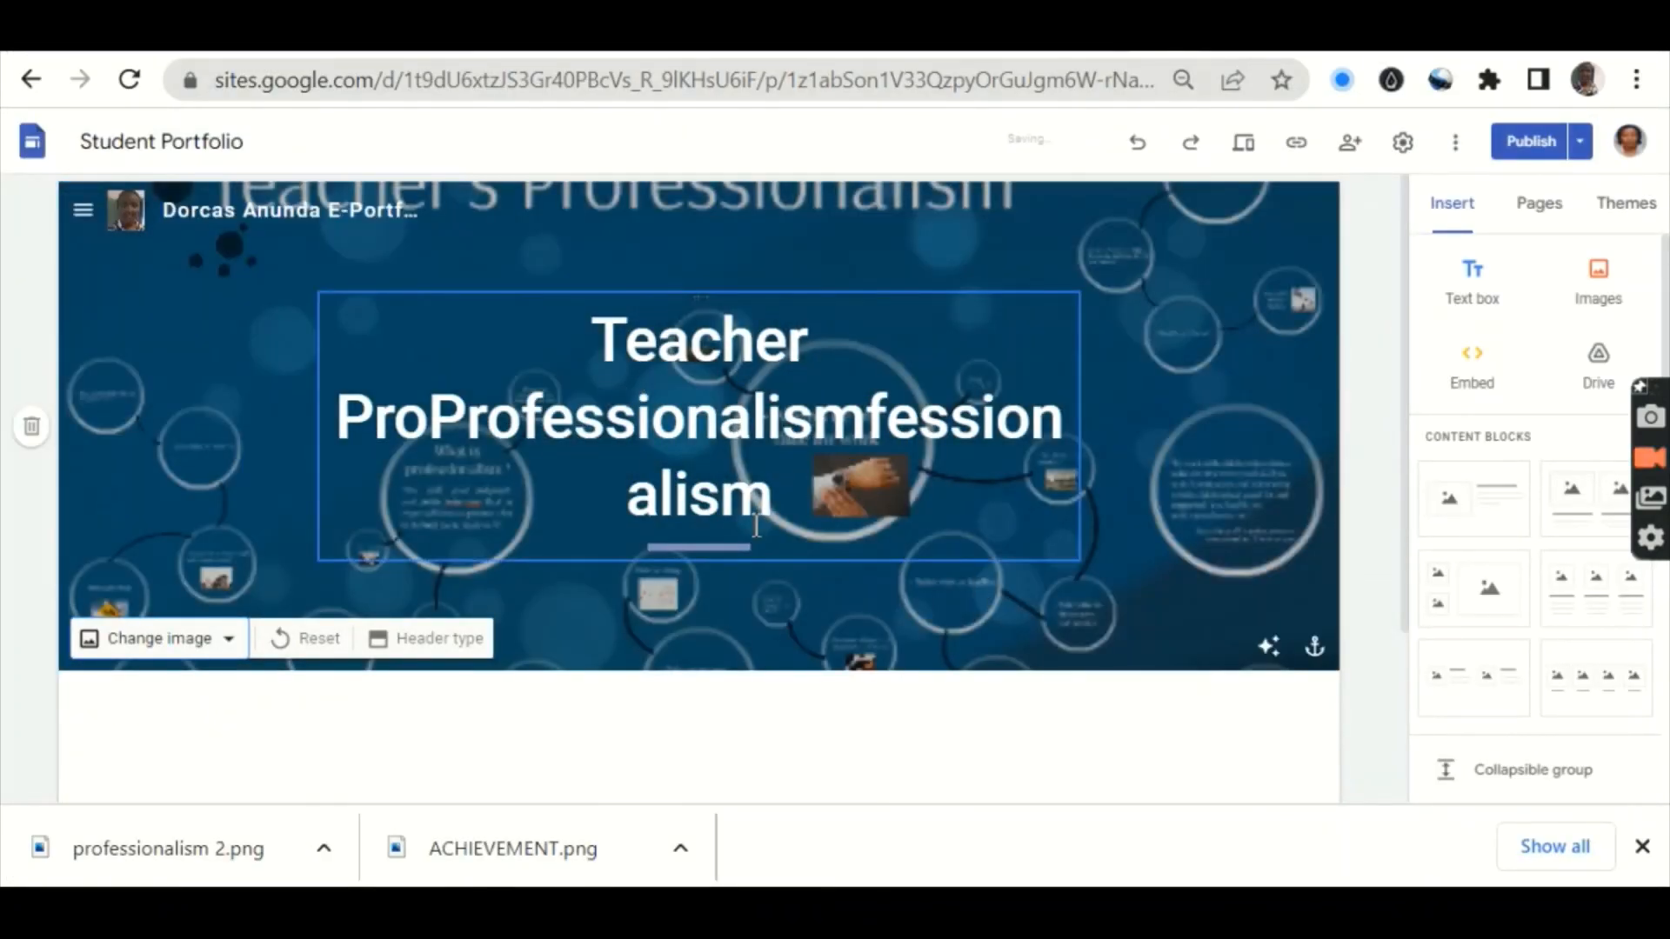
Step: Show the Pages panel and select the Pedagogy, Content Knowledge & CBC page
click(84, 214)
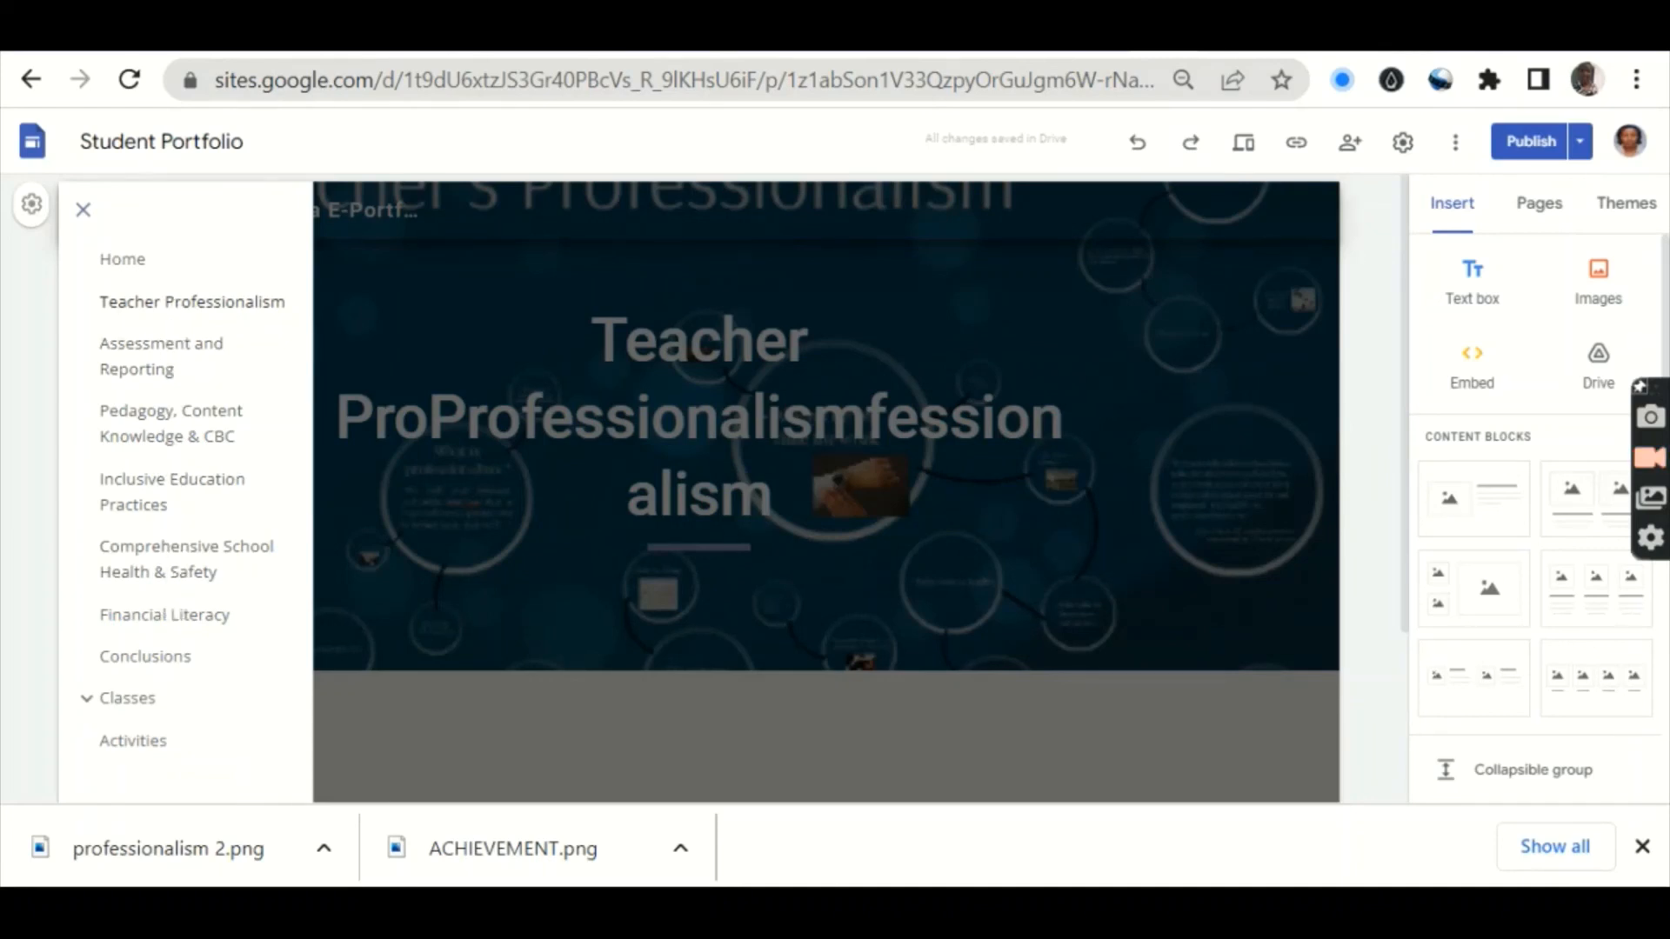
click(1183, 611)
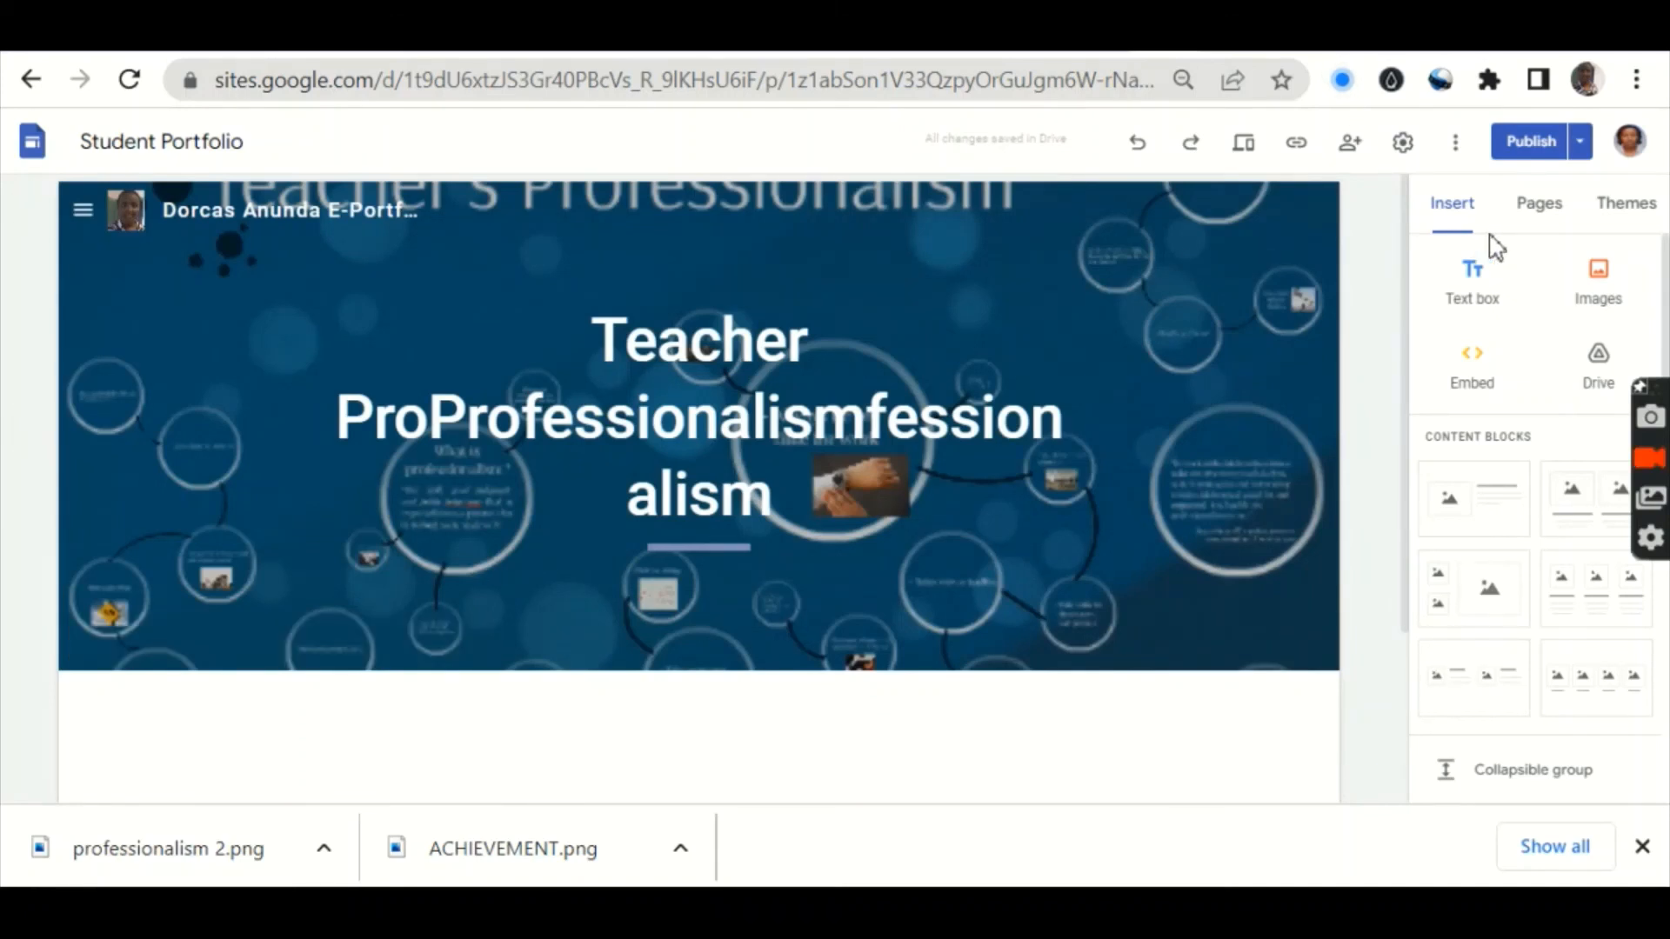
click(1538, 209)
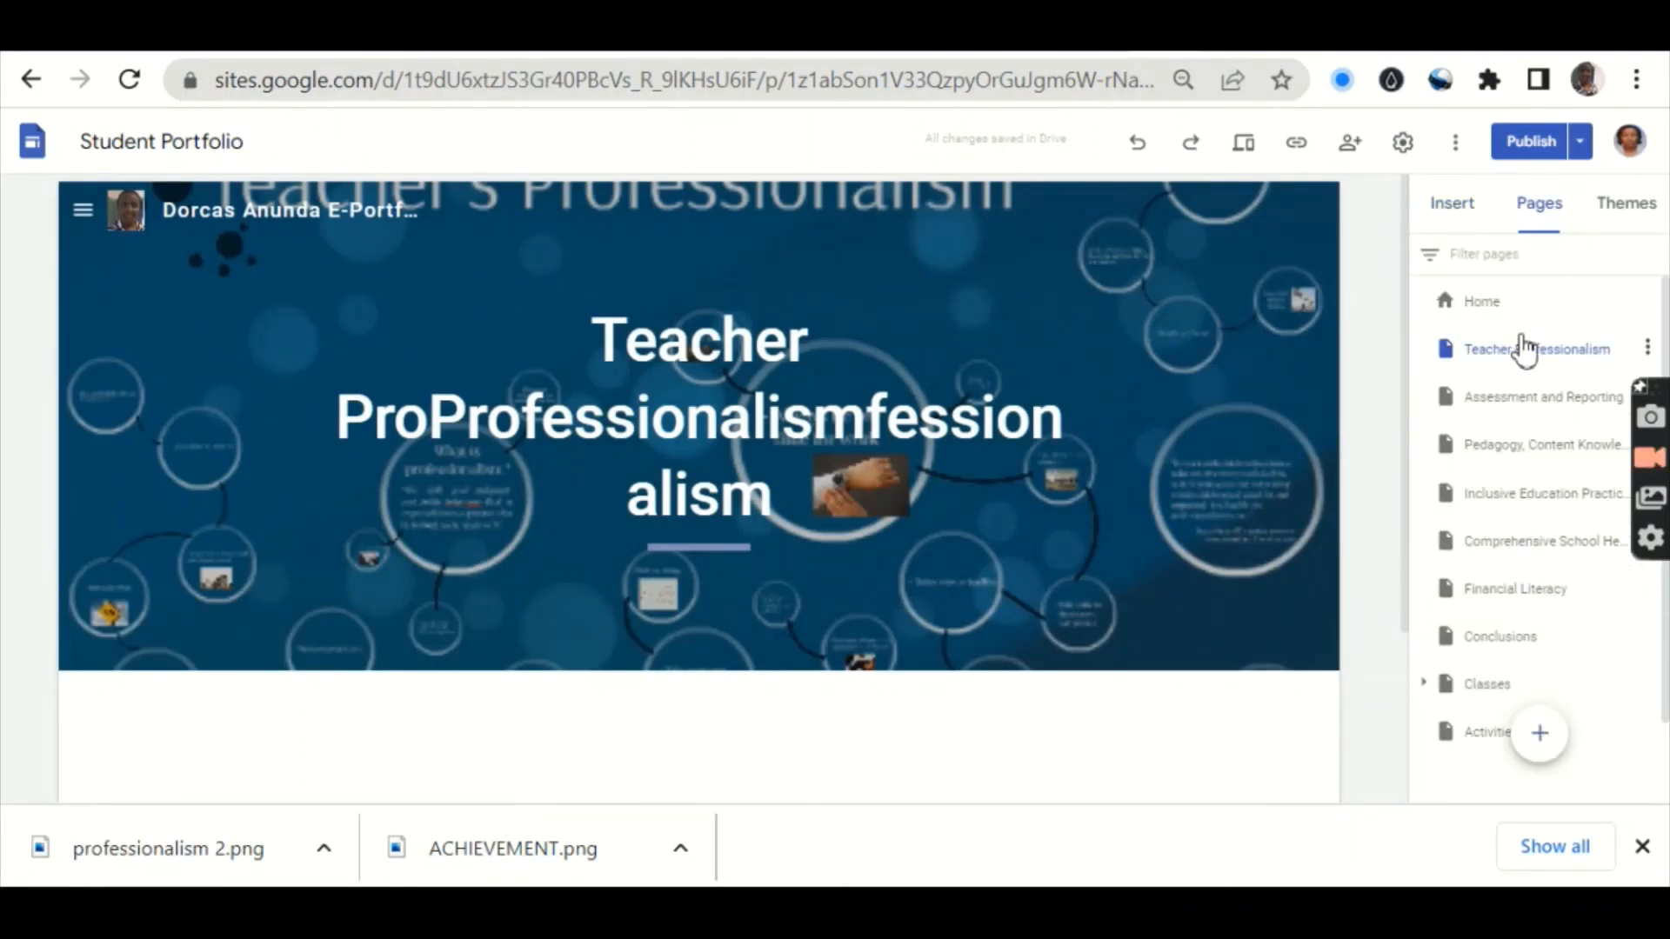
click(1506, 448)
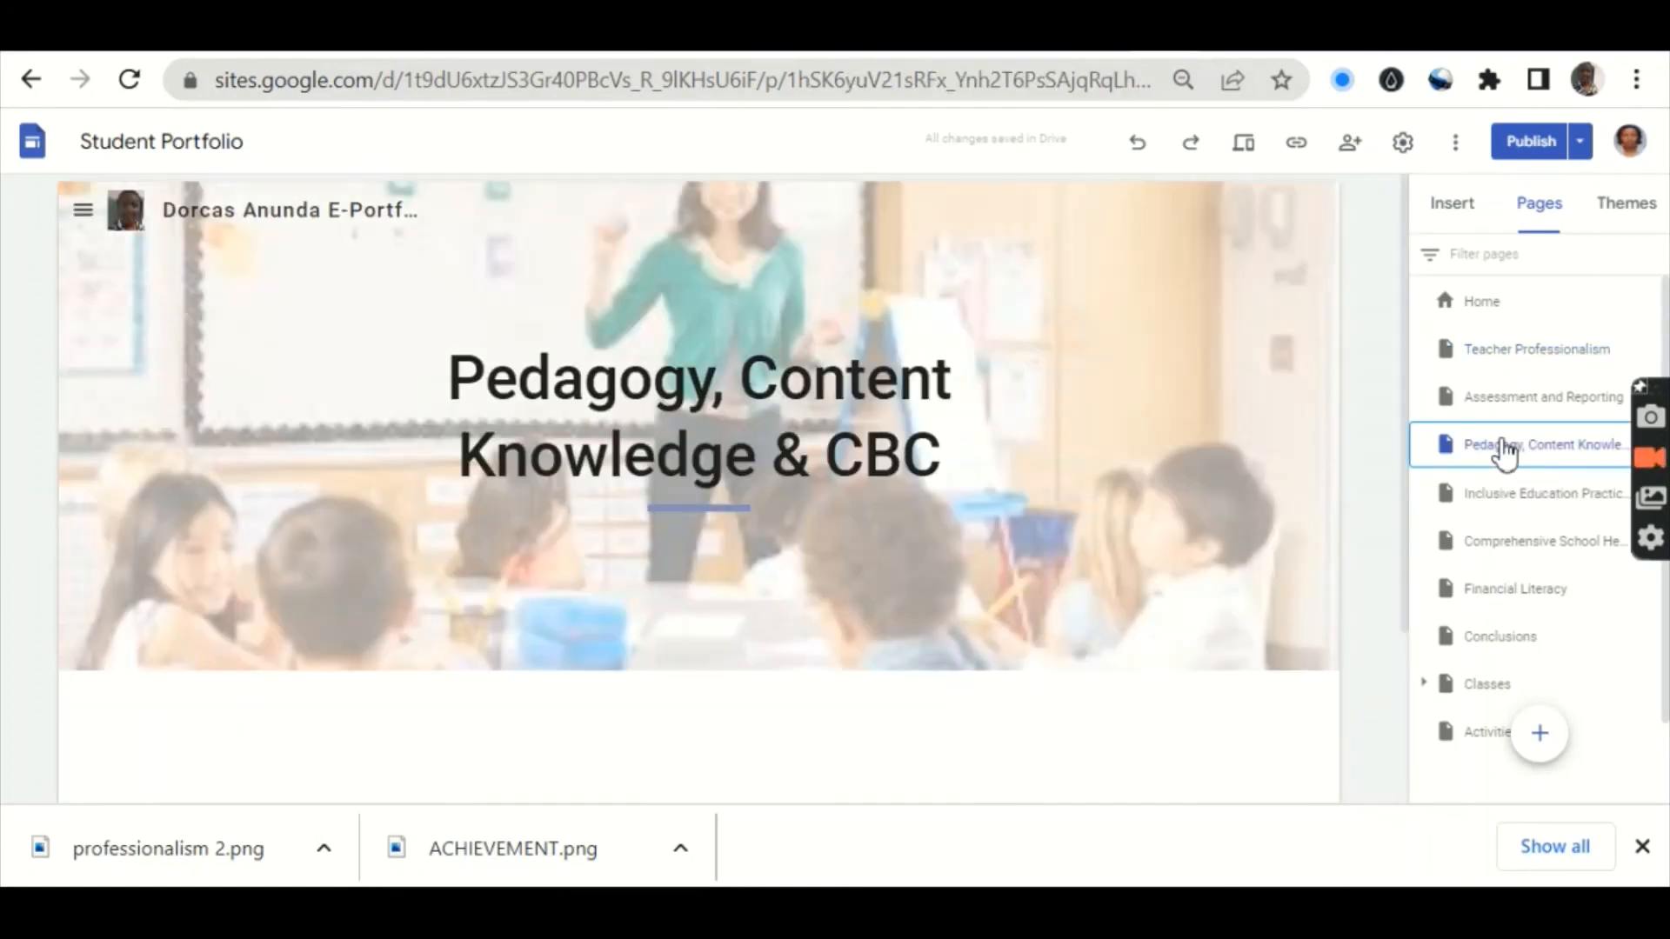
Step: Move Pedagogy, Content Knowledge & CBC above Assessment and Reporting, then go to Home
drag(1506, 451, 1439, 393)
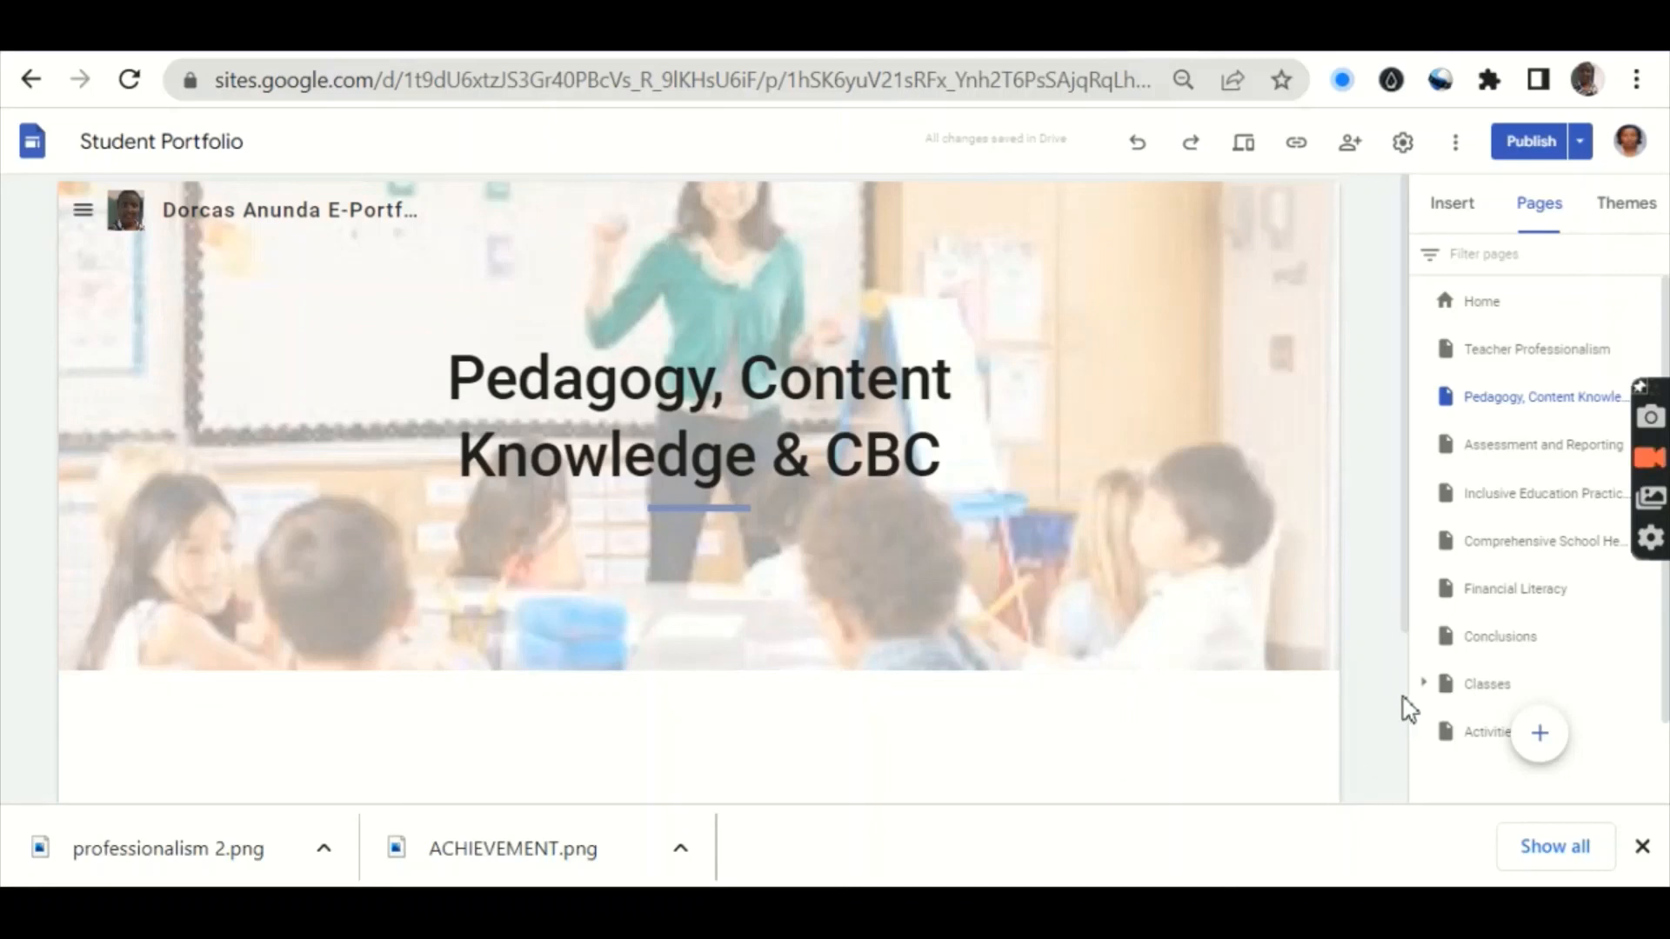
mouse_move(1220, 418)
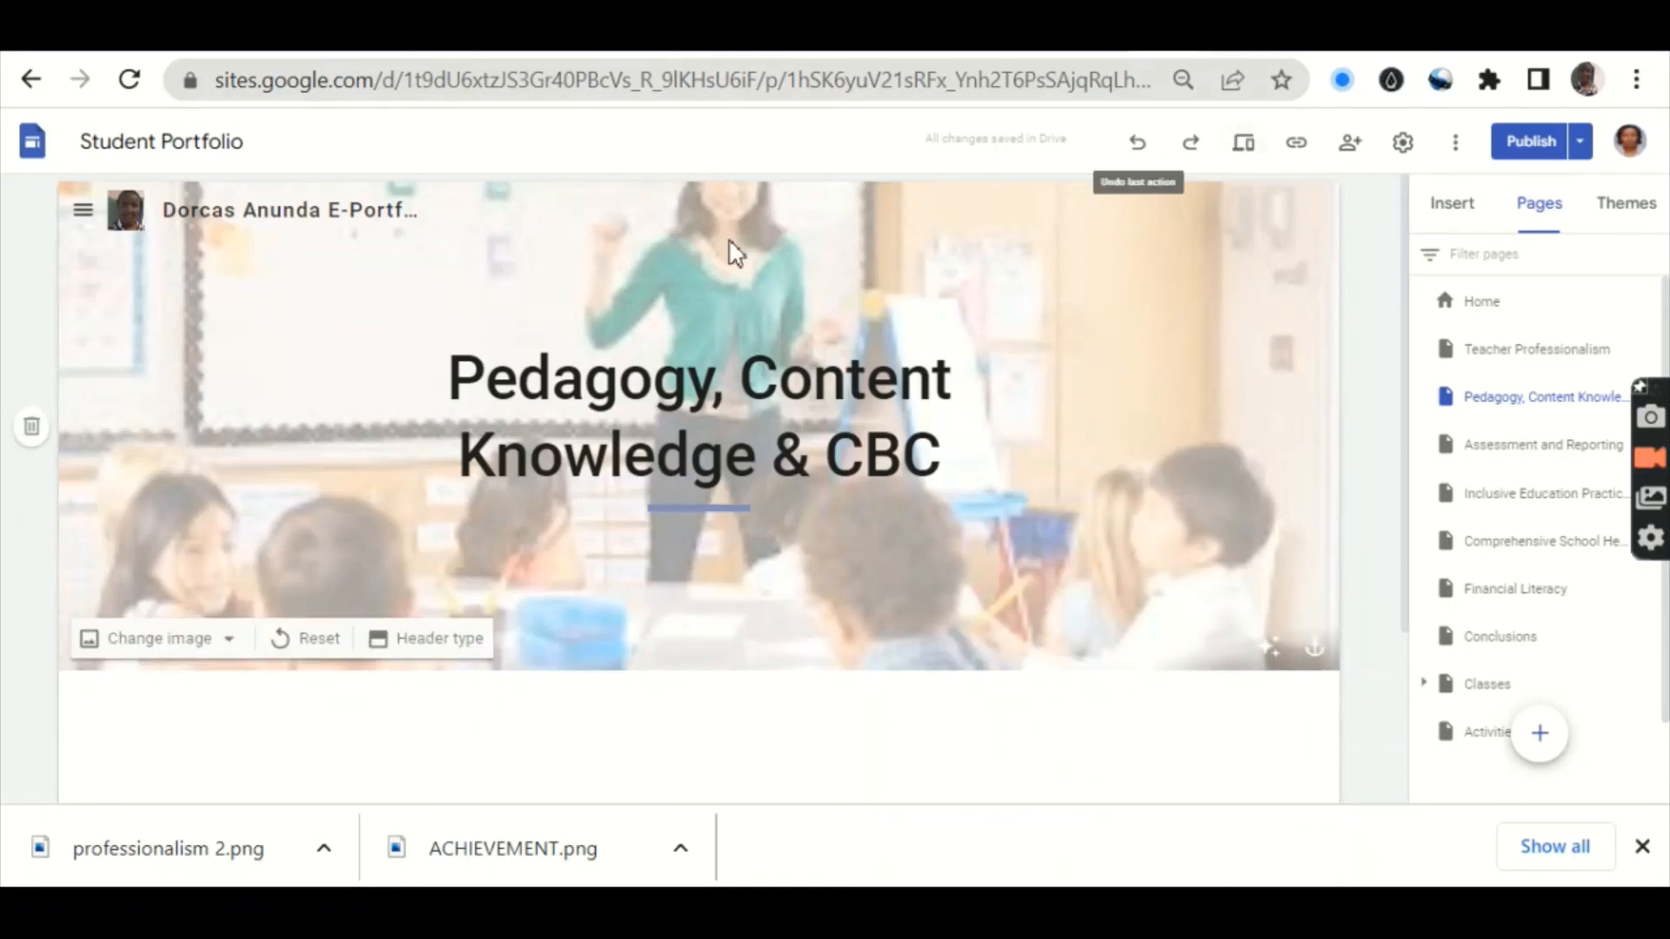
click(96, 212)
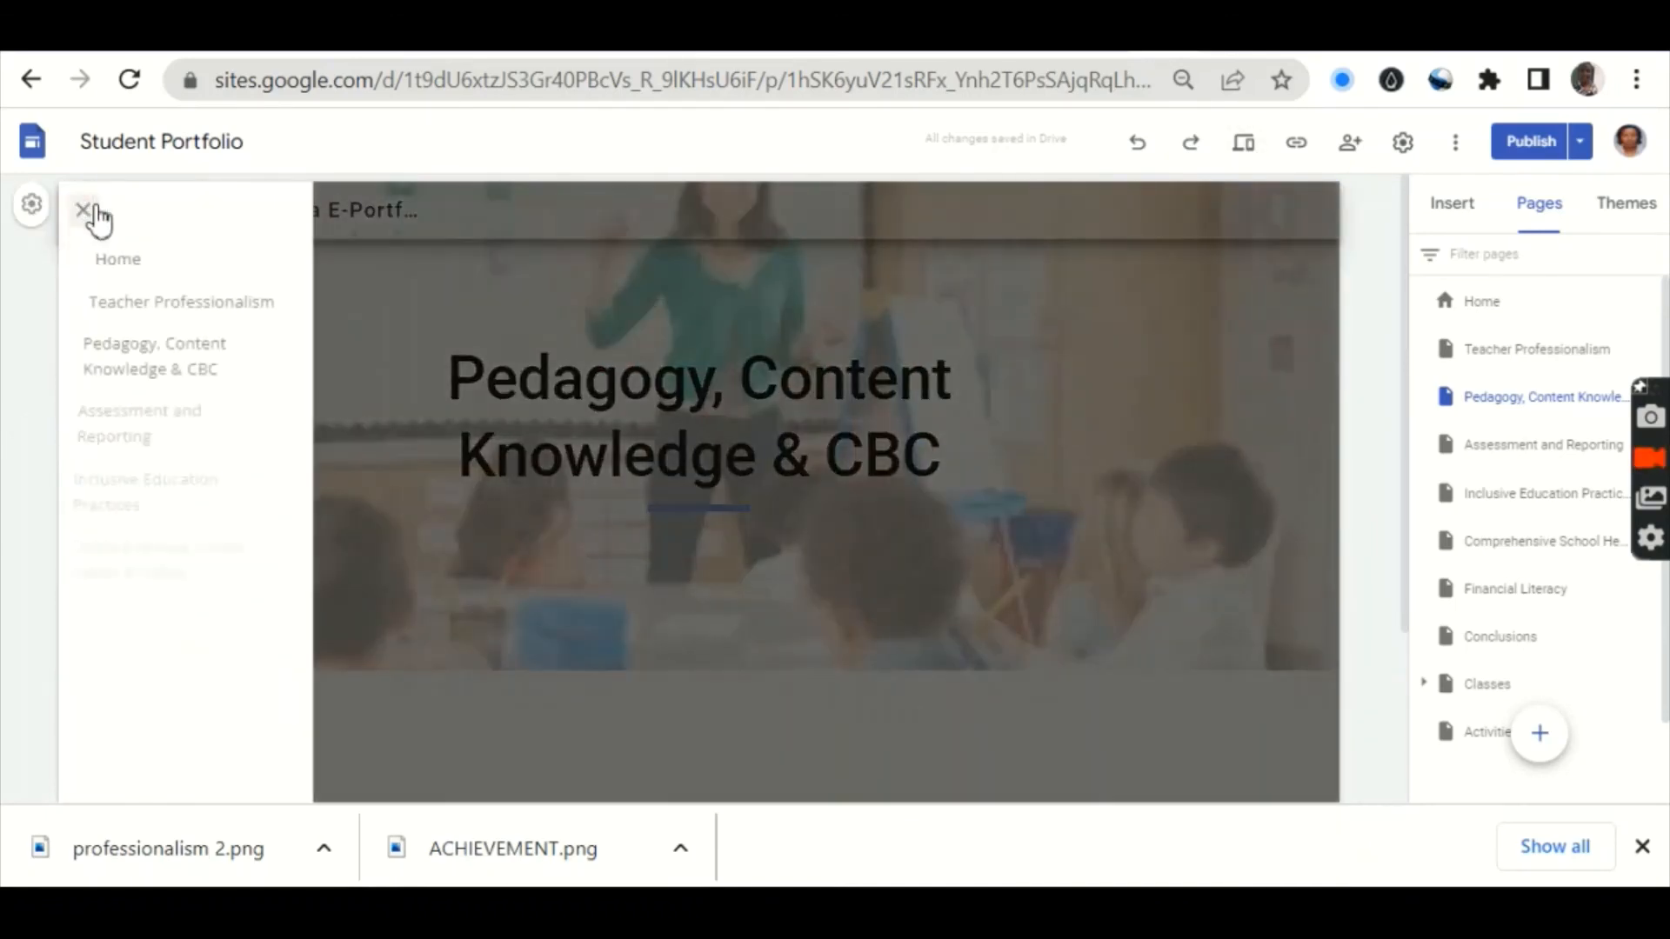
click(118, 266)
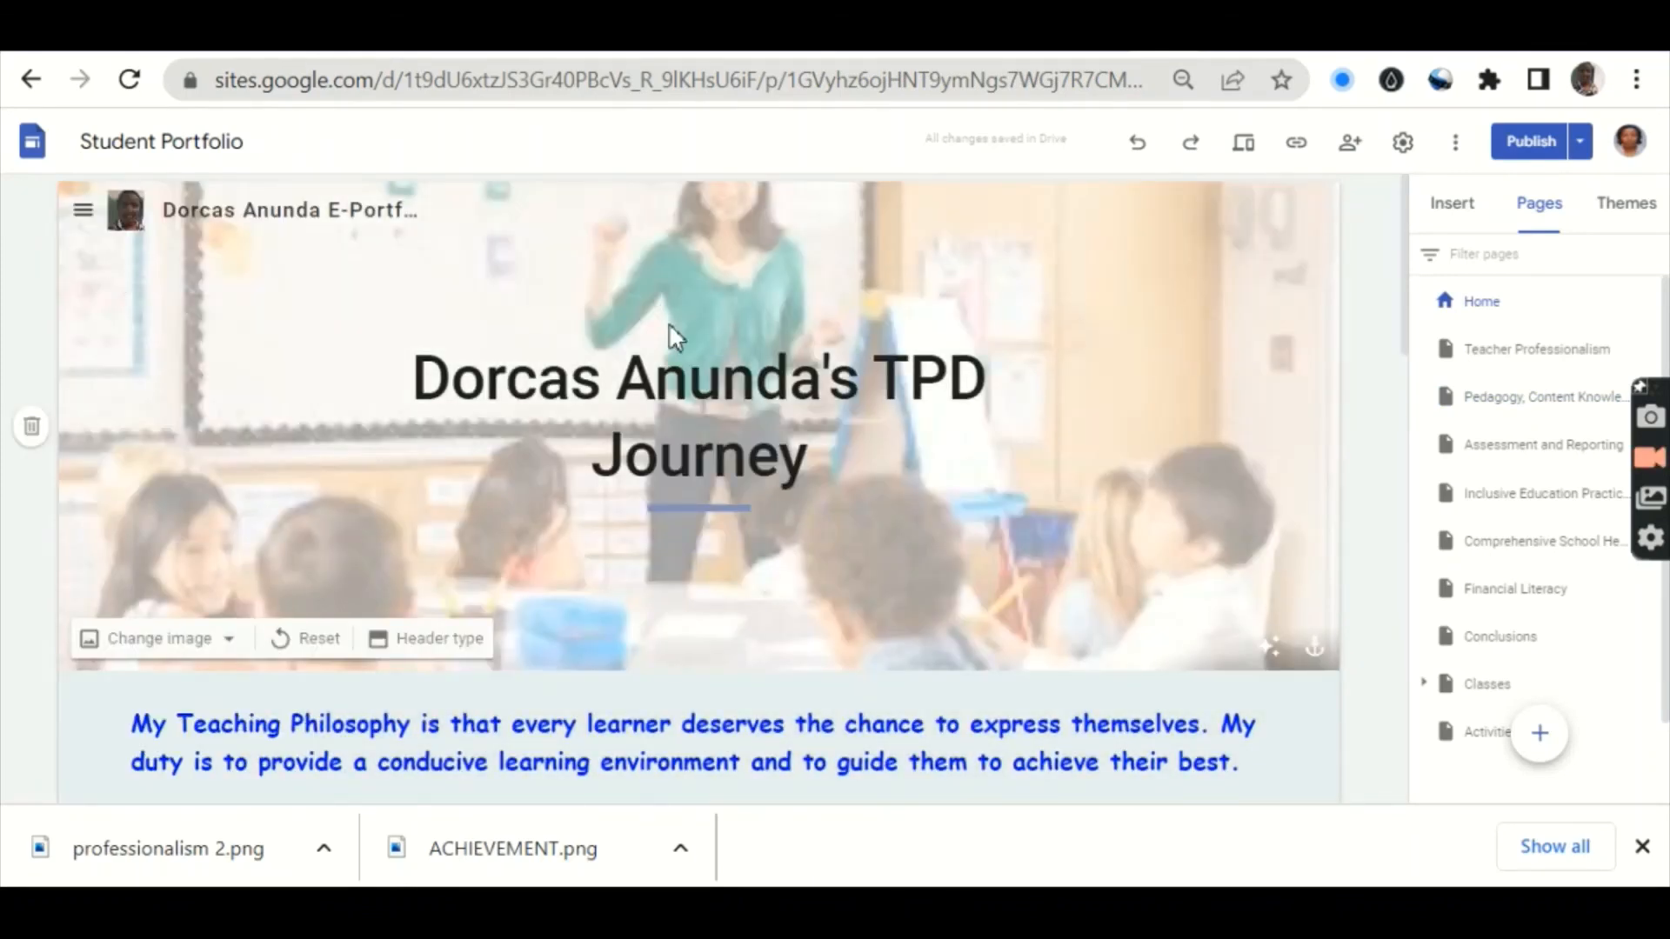
click(1246, 144)
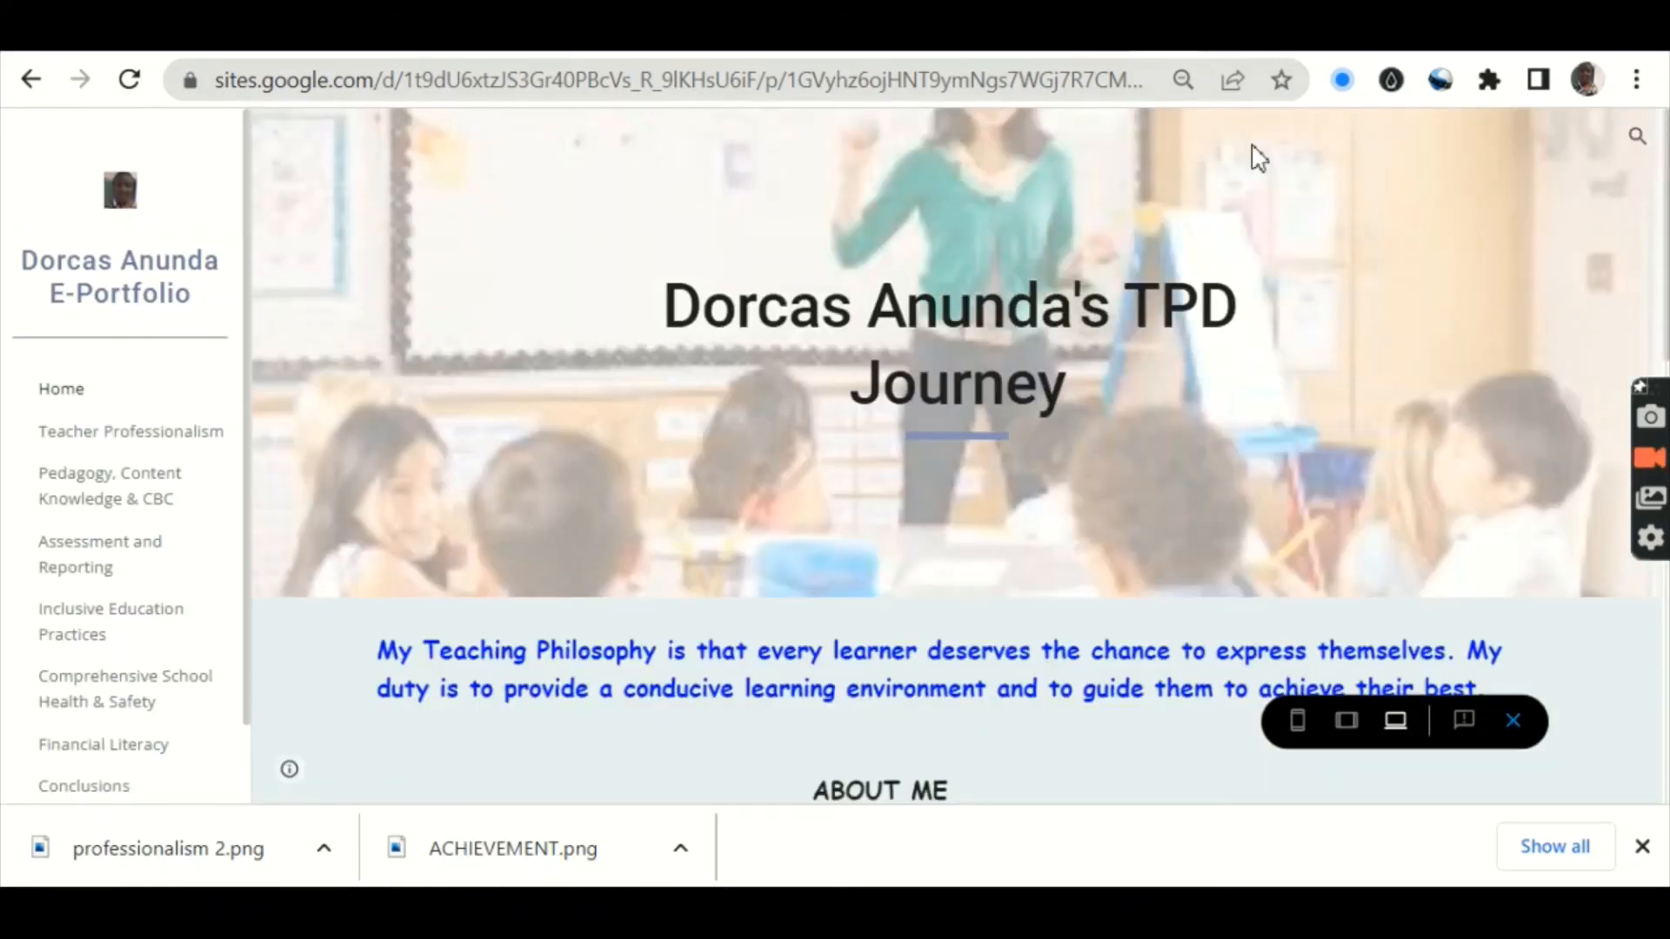
scroll(1257, 156, down, 5)
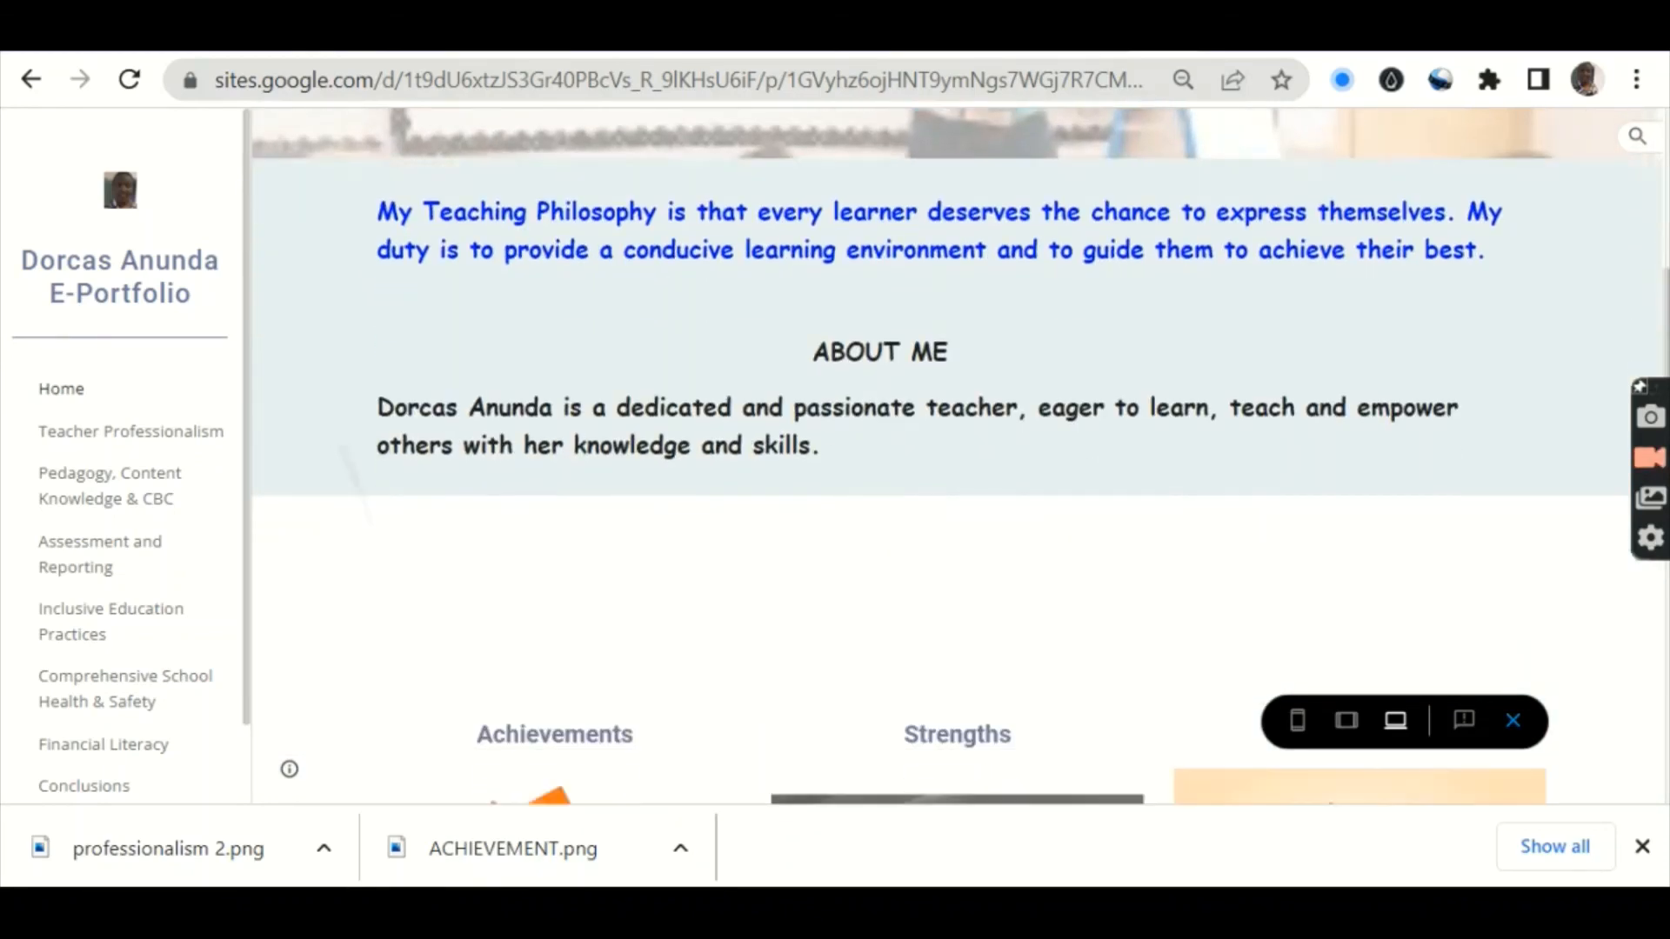
scroll(957, 452, down, 5)
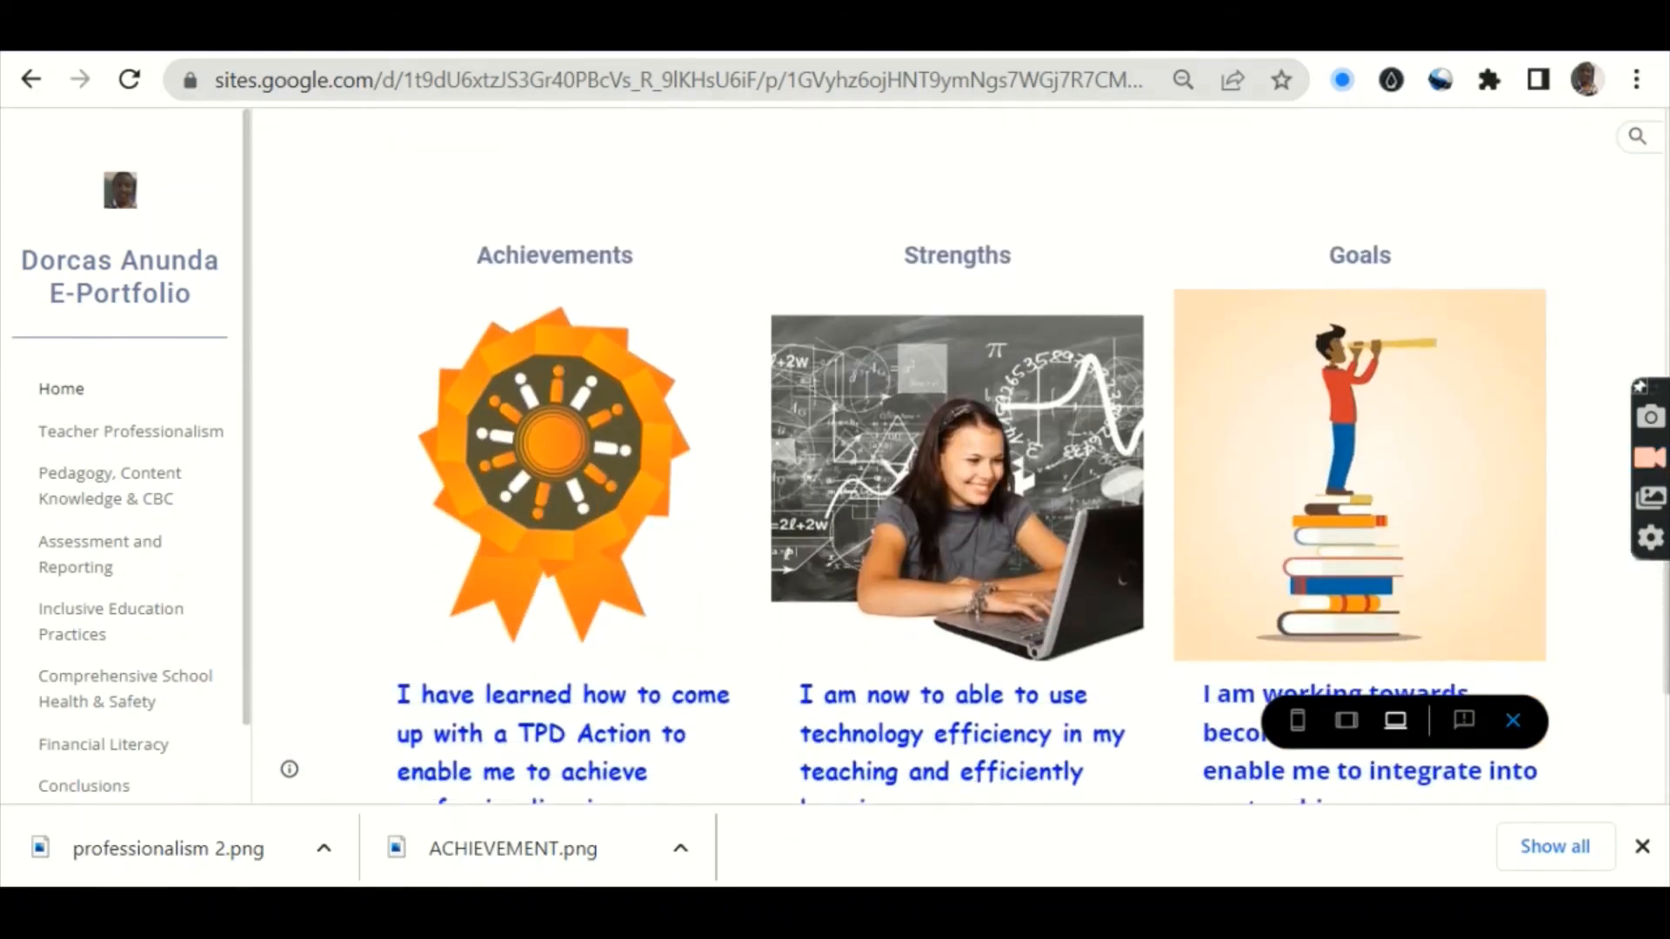
scroll(957, 452, down, 3)
scroll(957, 452, up, 14)
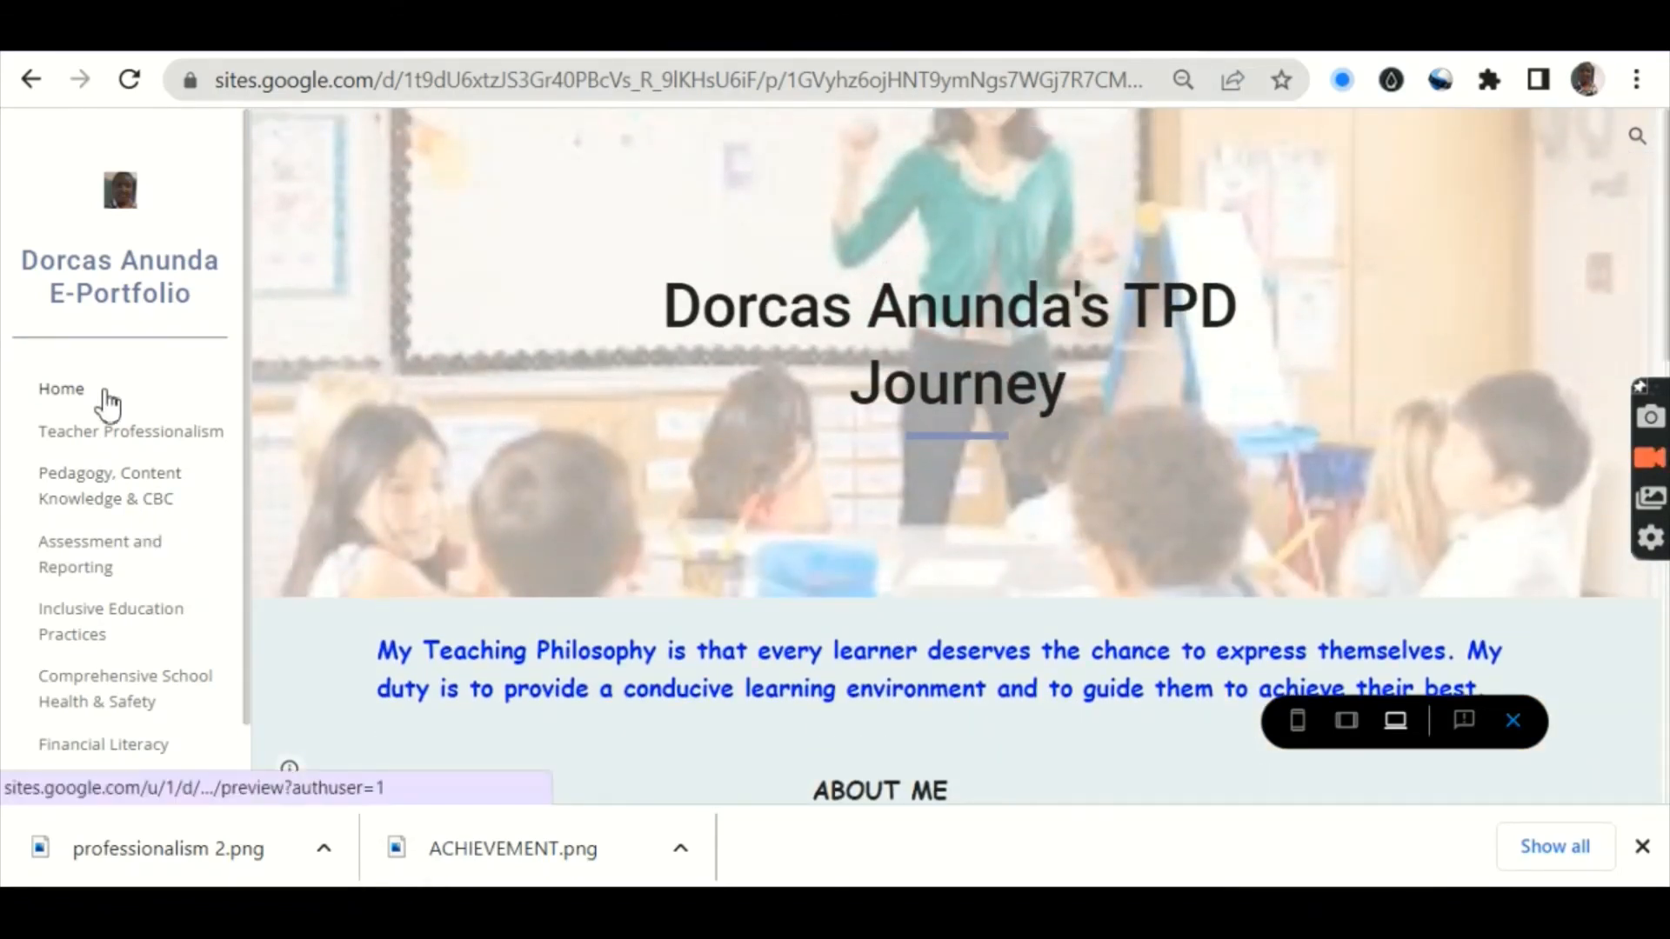
click(98, 435)
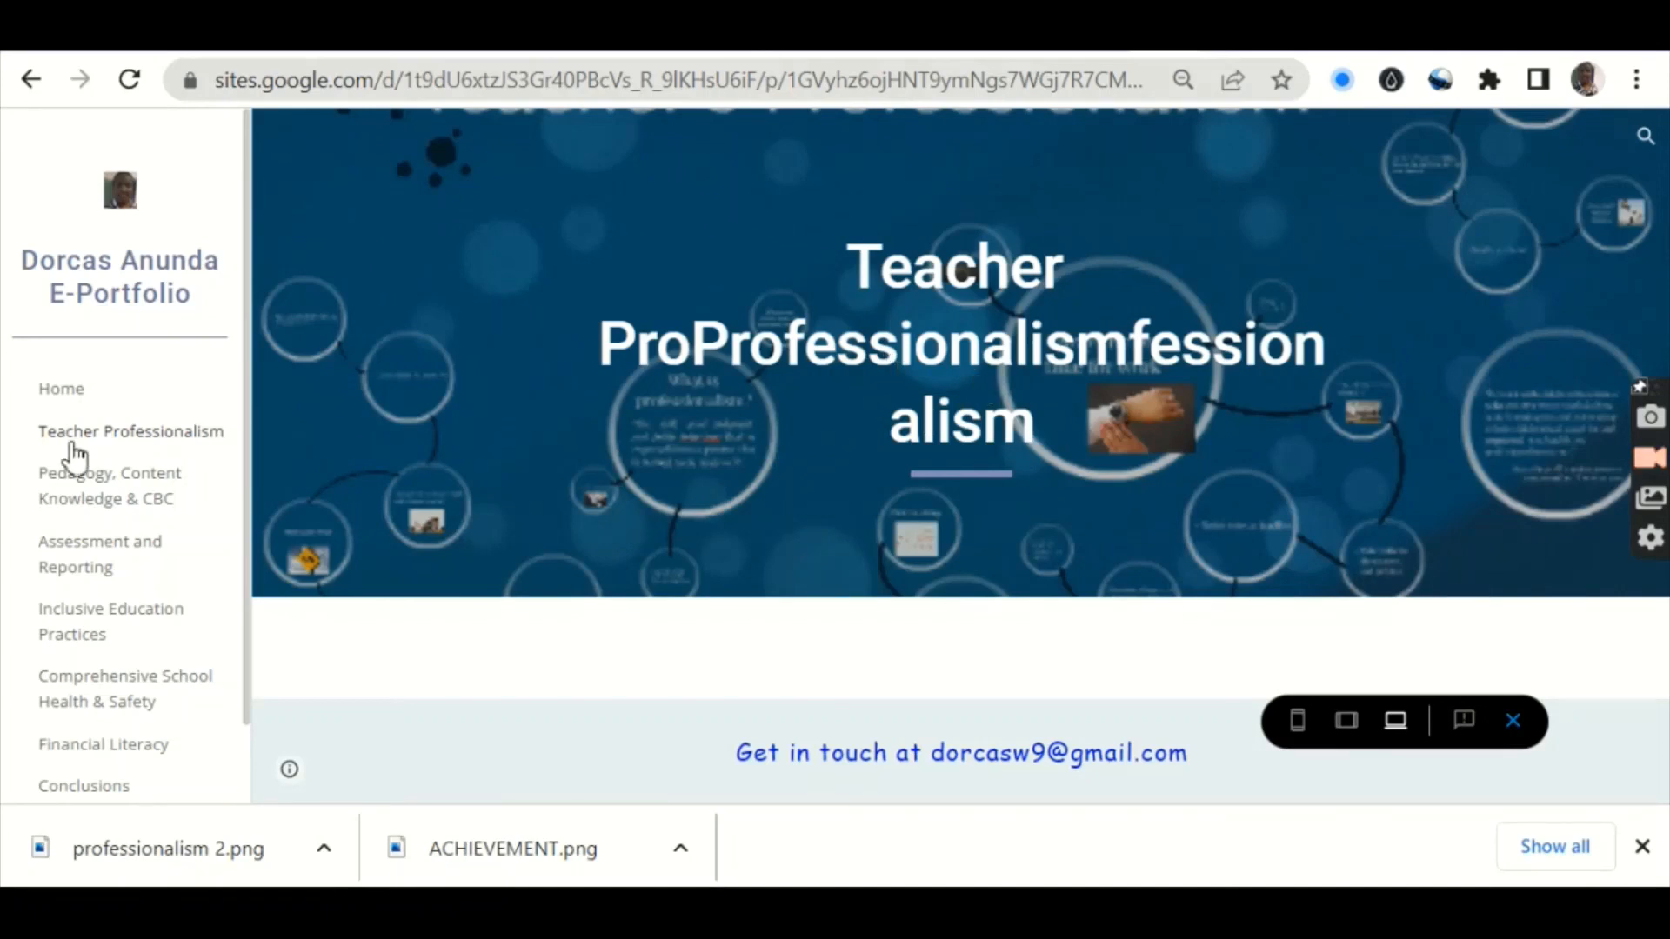
click(48, 501)
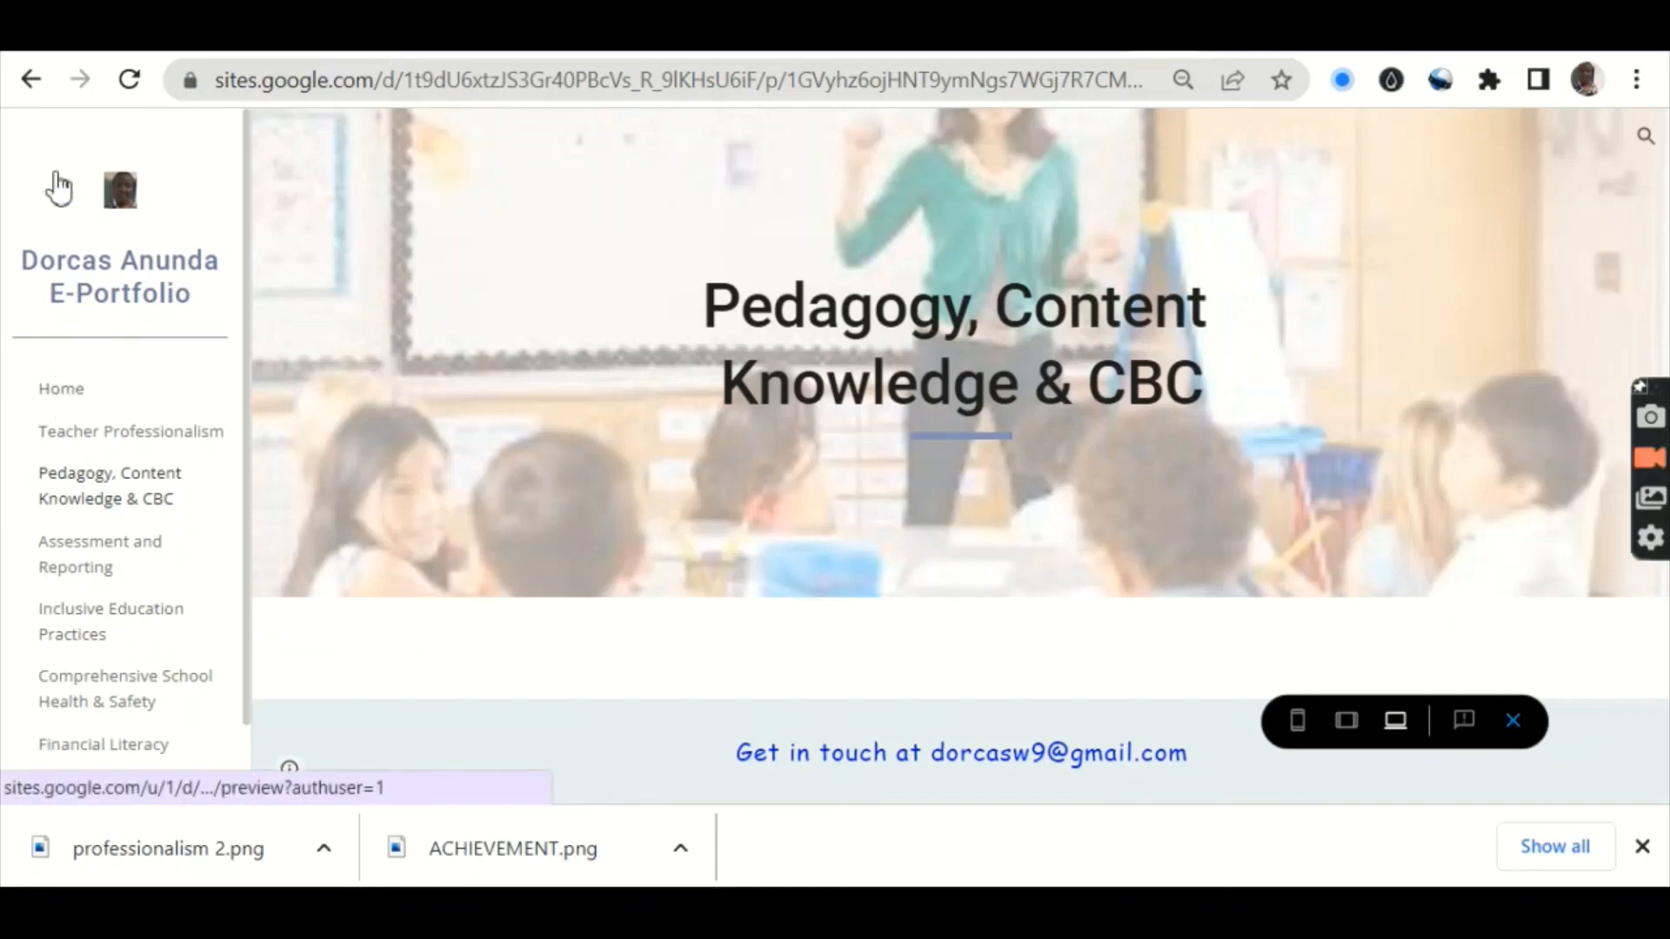
click(73, 401)
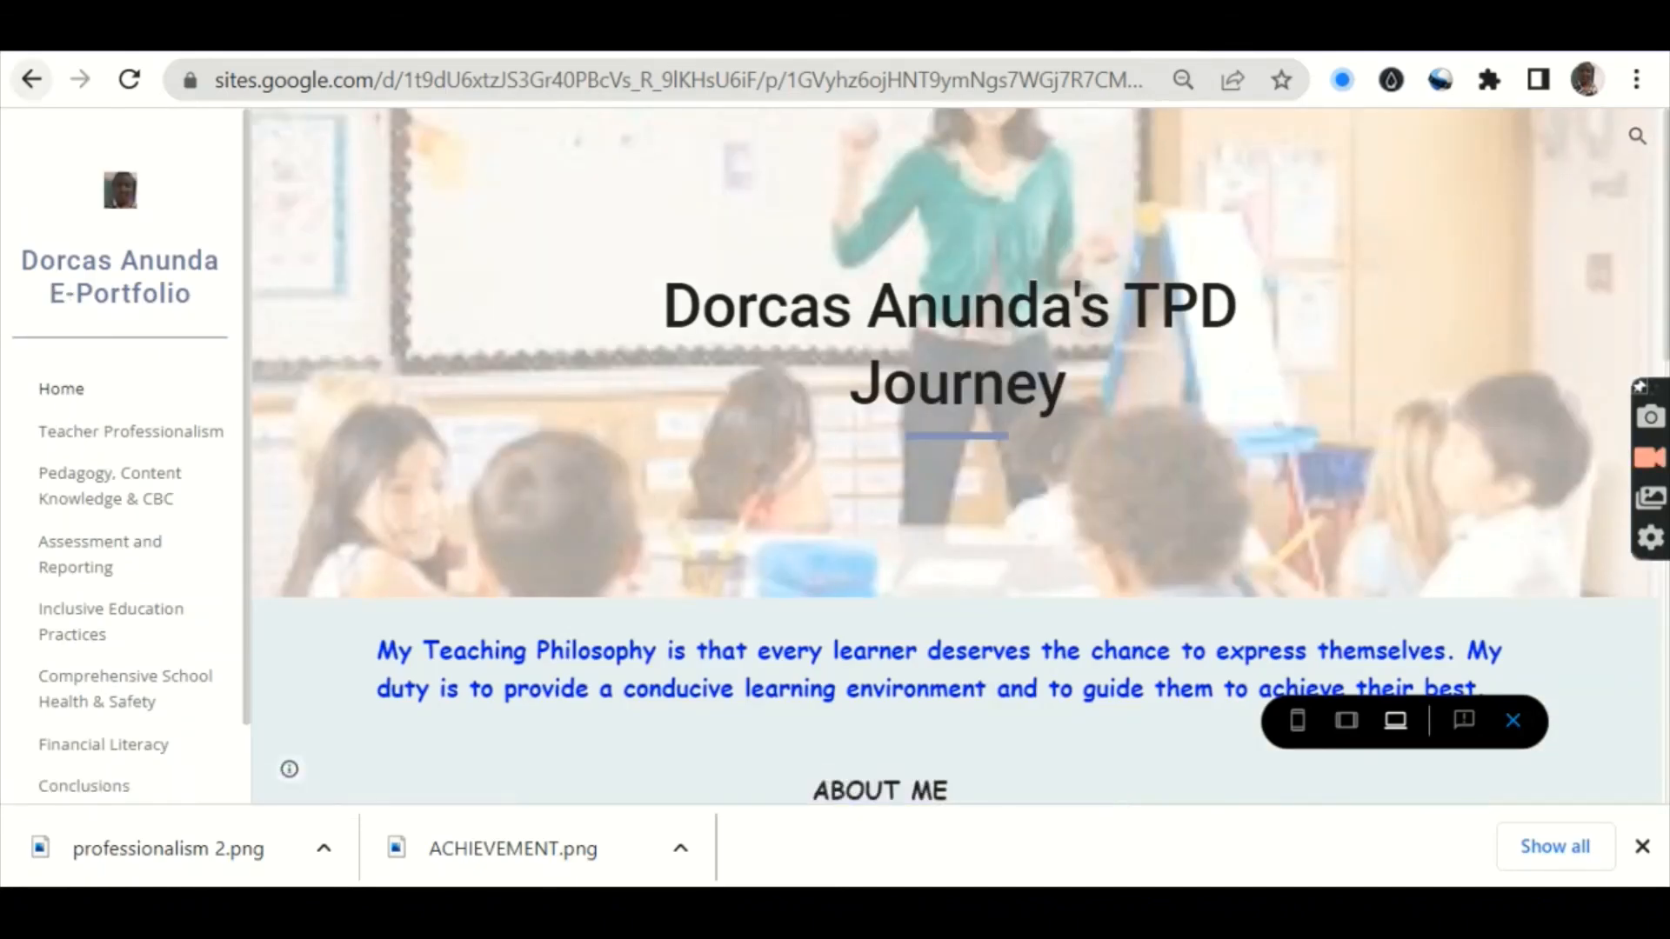
click(1514, 724)
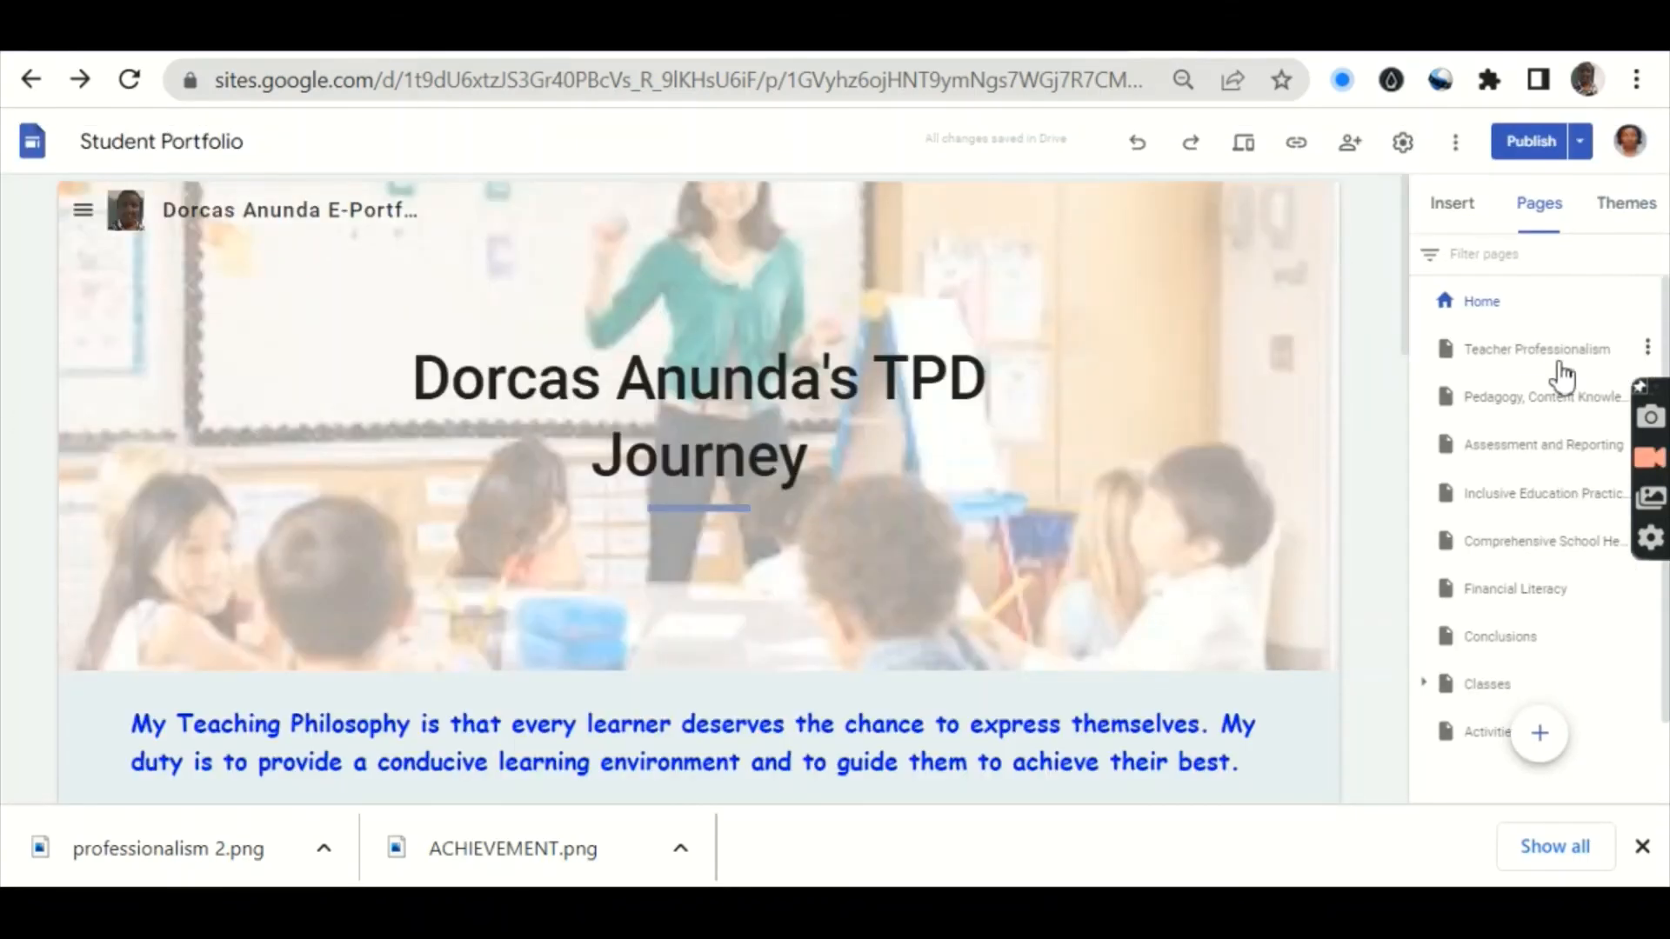
Step: Fix the garbled Teacher Professionalism banner title by replacing its ending with 'fessionalism'
click(1538, 357)
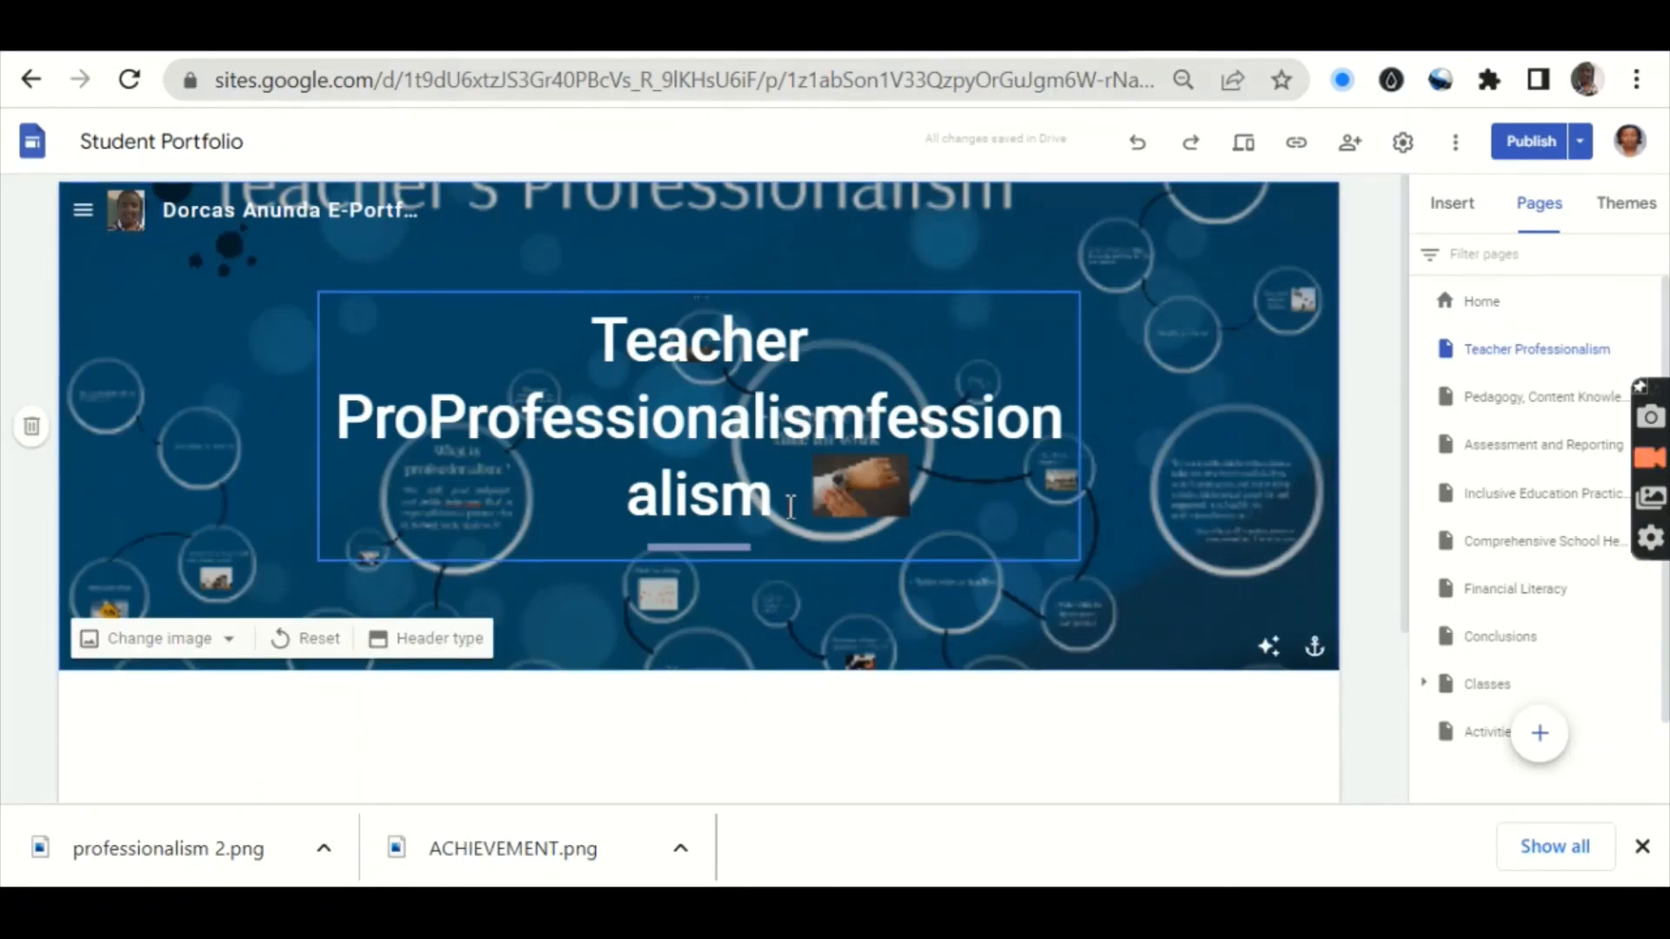
click(790, 507)
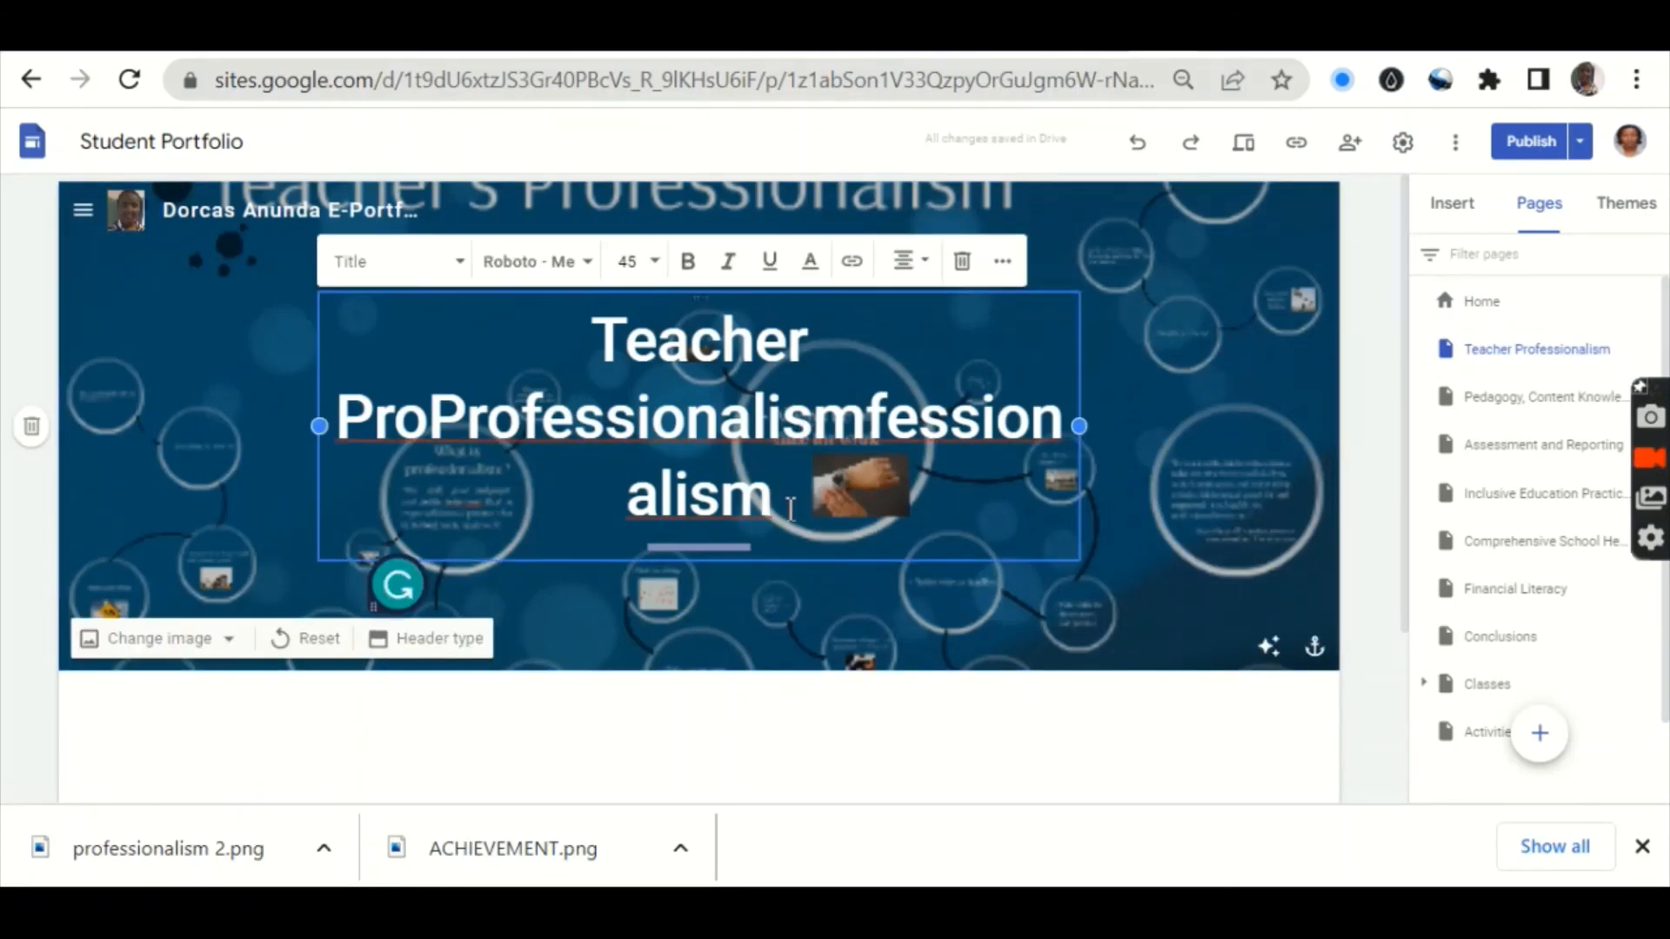
key(BackSpace)
key(BackSpace)
key(BackSpace)
key(BackSpace)
key(BackSpace)
key(BackSpace)
key(BackSpace)
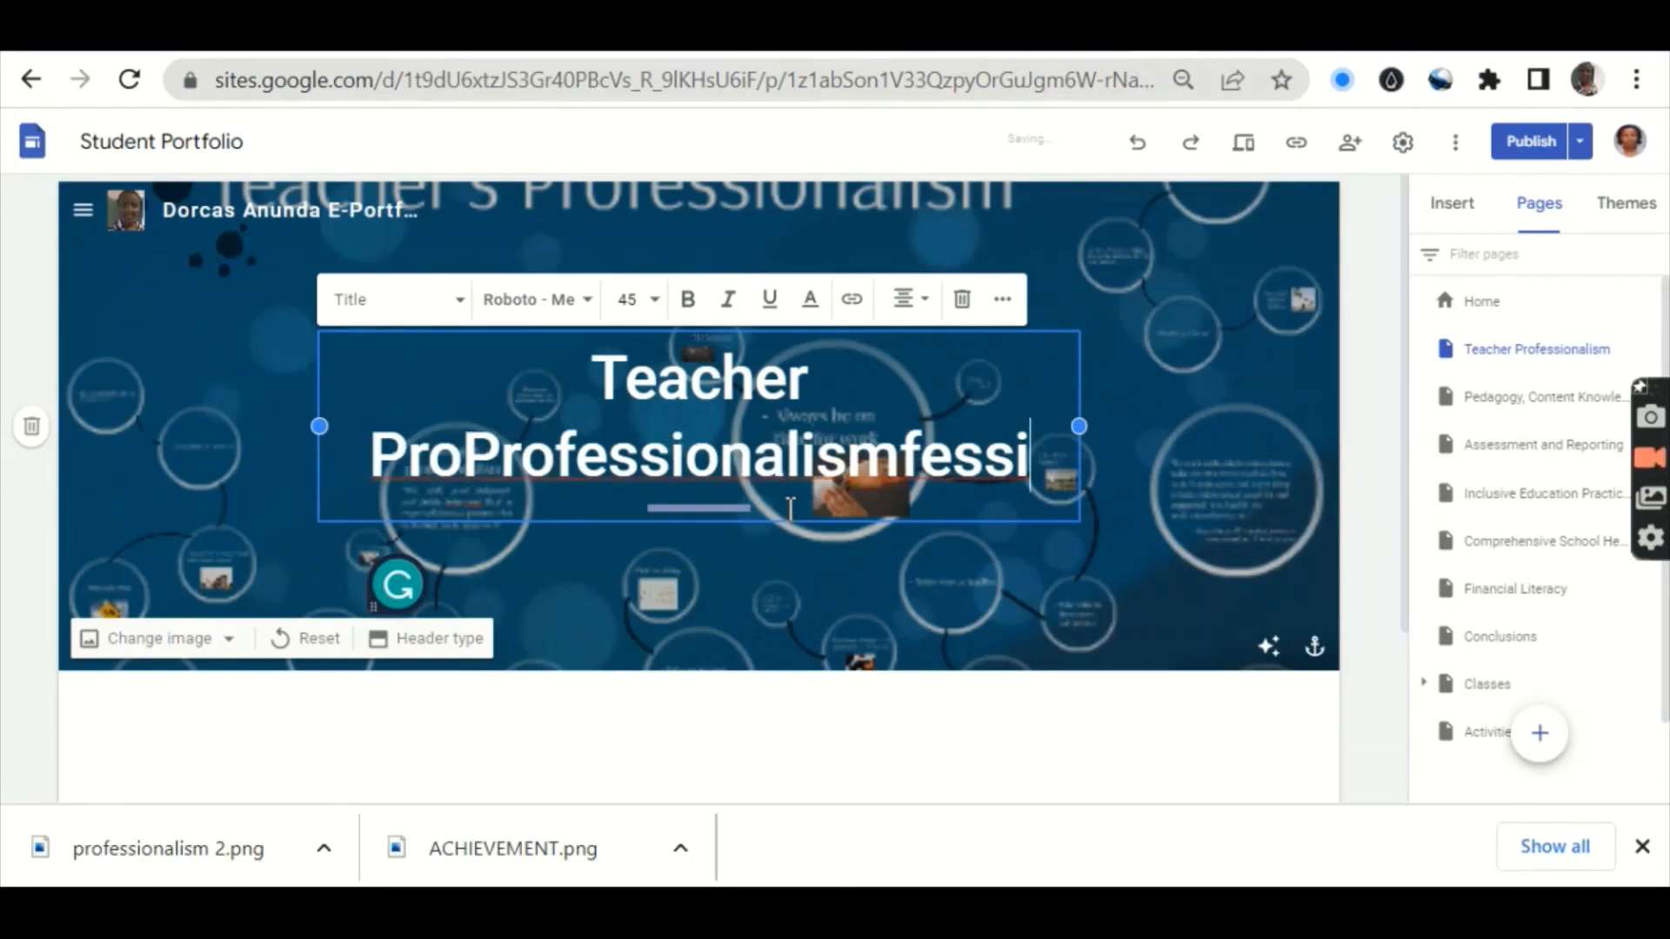
key(BackSpace)
key(BackSpace)
key(BackSpace)
key(BackSpace)
key(BackSpace)
key(BackSpace)
key(BackSpace)
key(BackSpace)
key(BackSpace)
key(BackSpace)
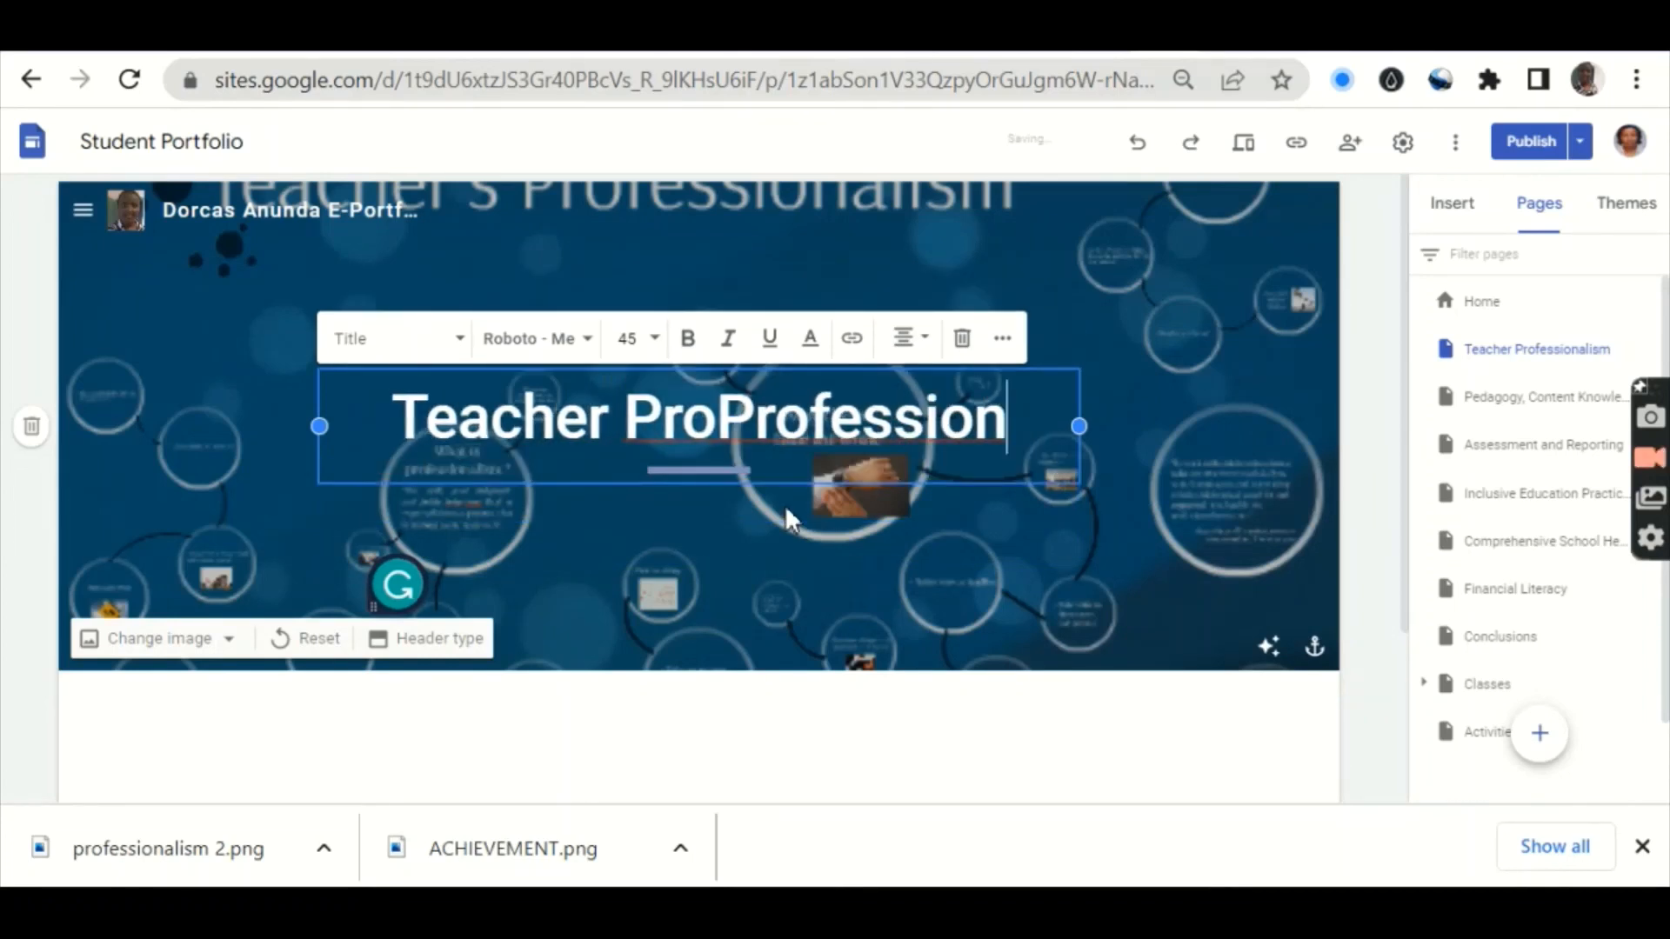
key(BackSpace)
key(BackSpace)
key(BackSpace)
key(BackSpace)
key(BackSpace)
key(BackSpace)
key(BackSpace)
key(BackSpace)
key(BackSpace)
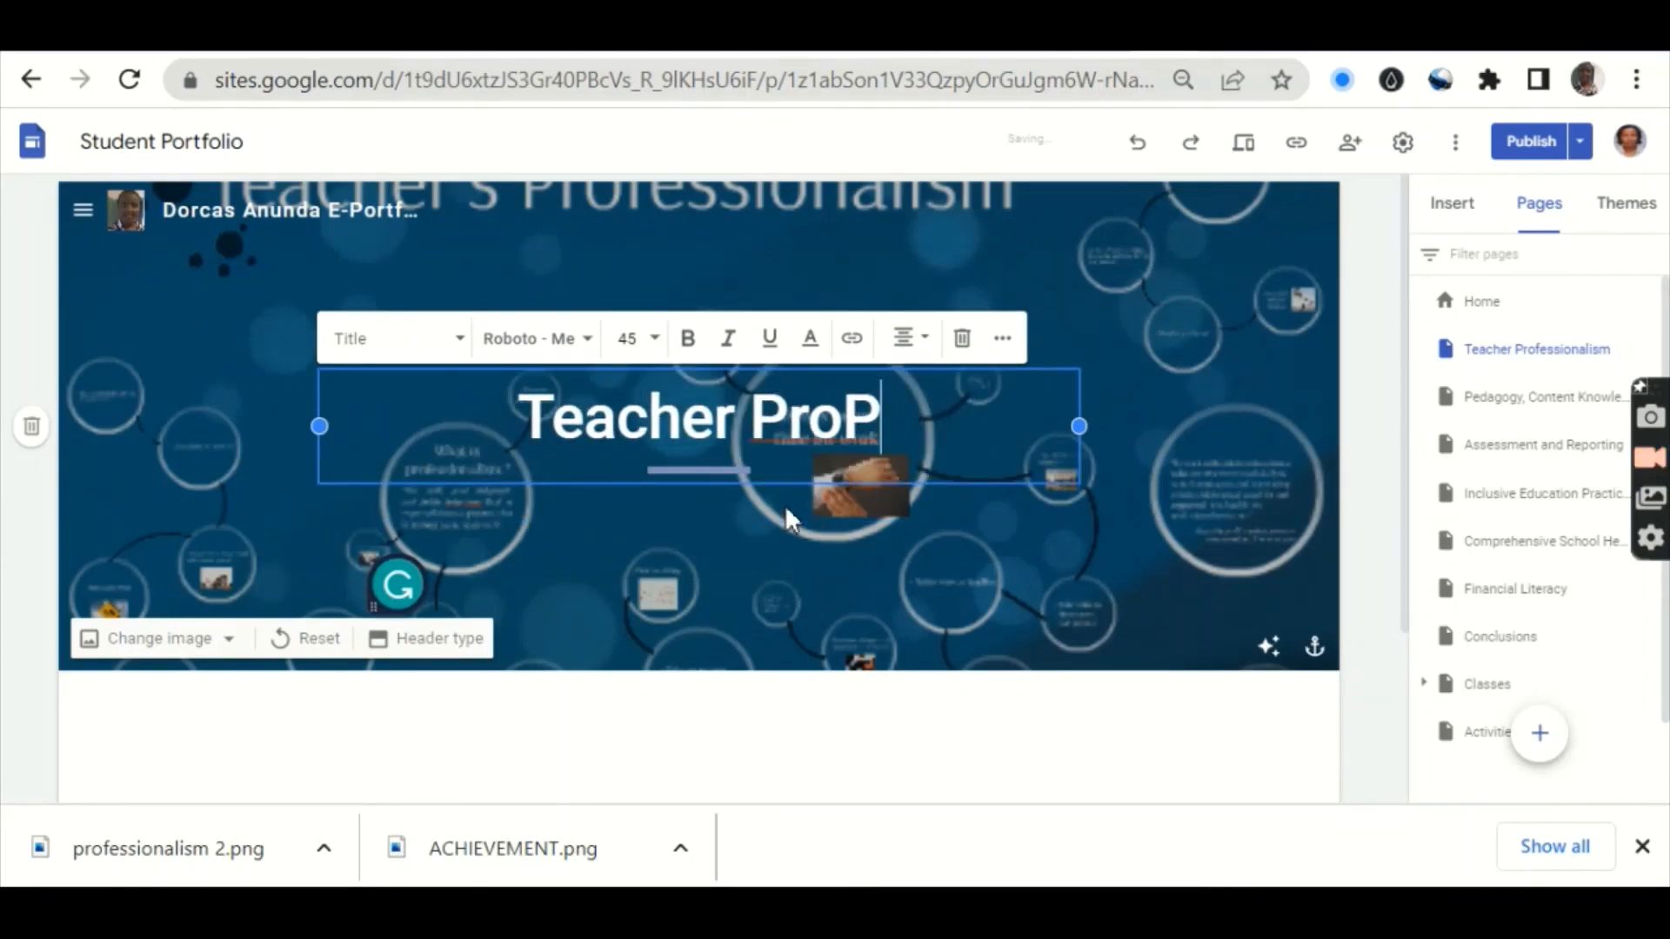
key(BackSpace)
text(fe)
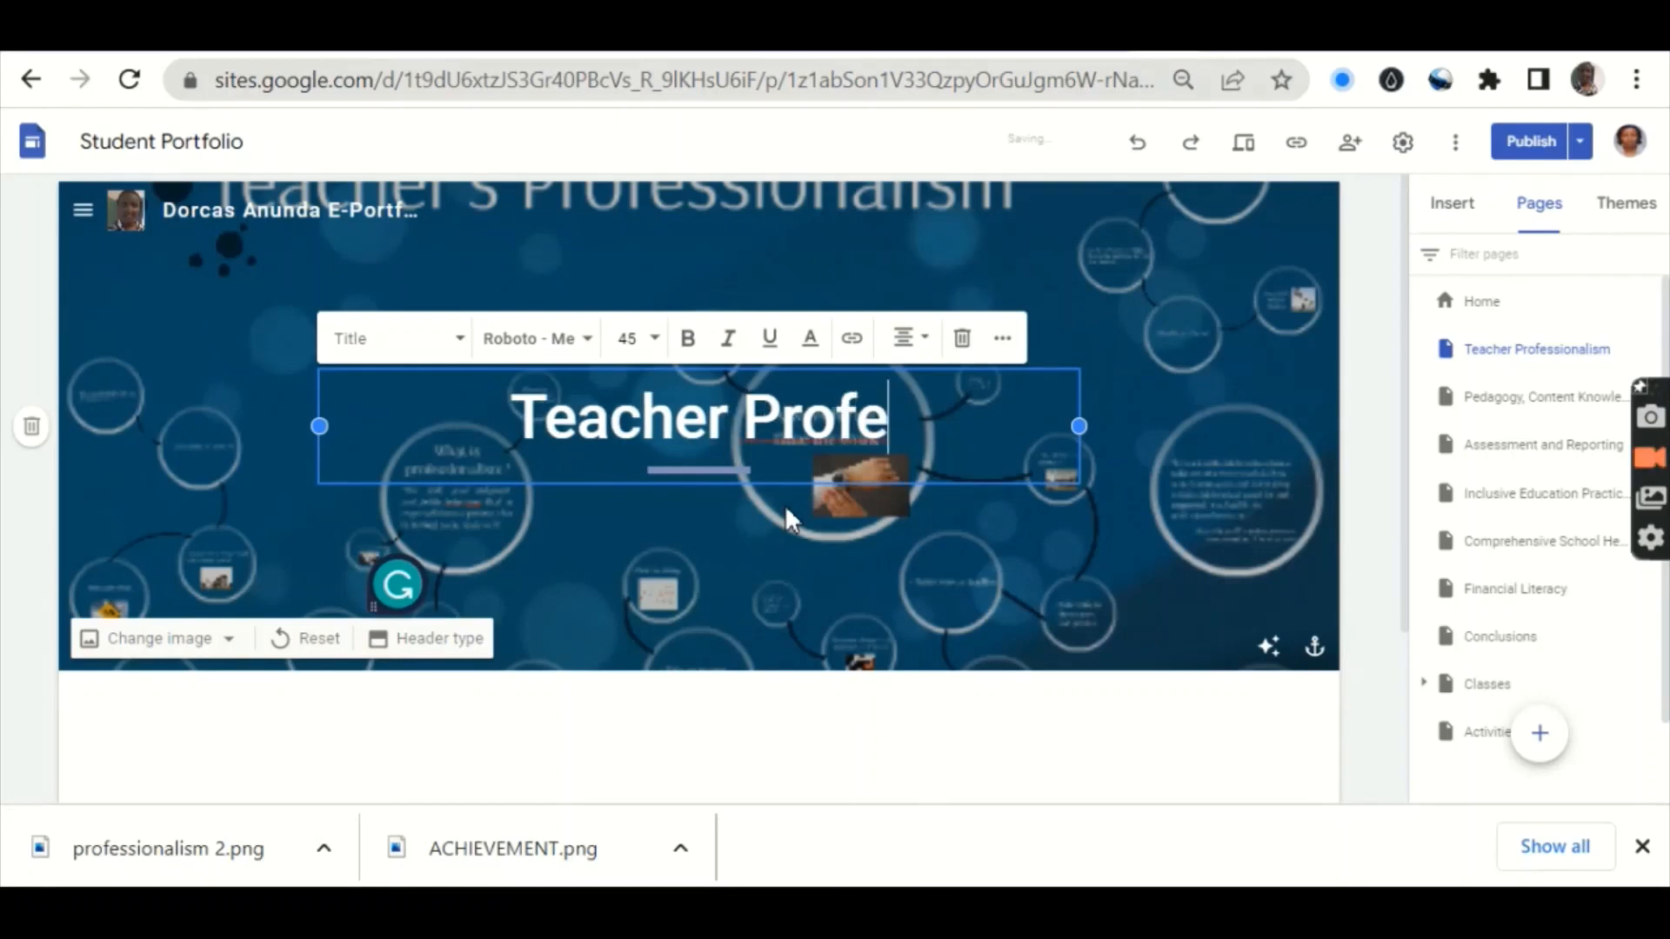
text(ssiona)
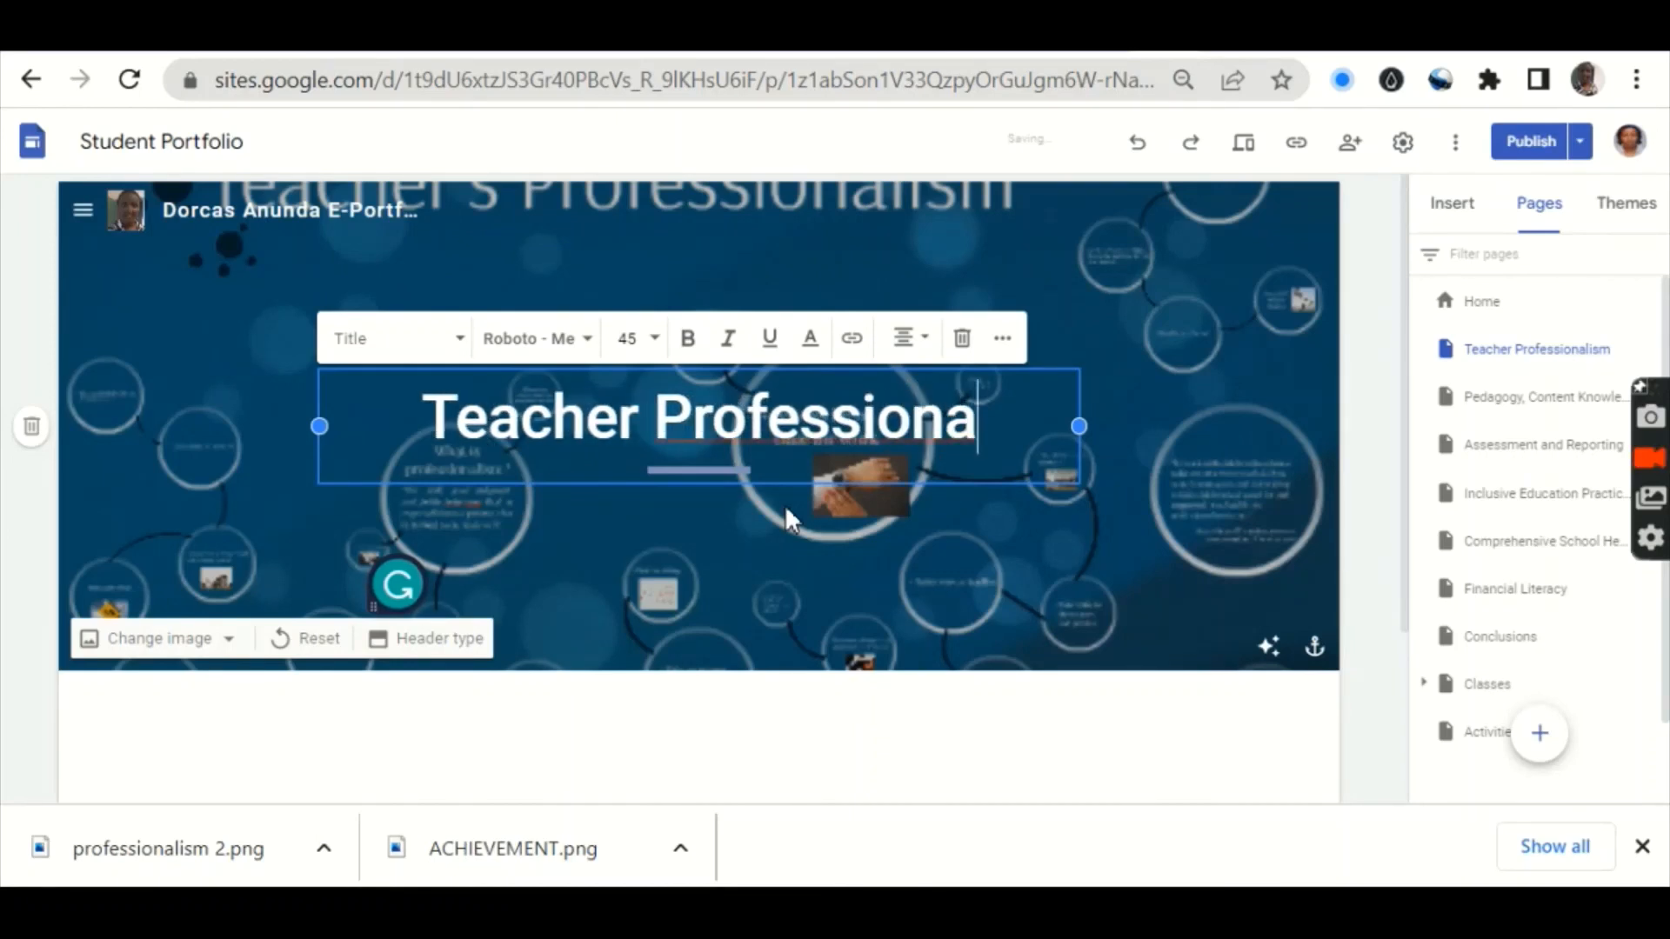
text(lism)
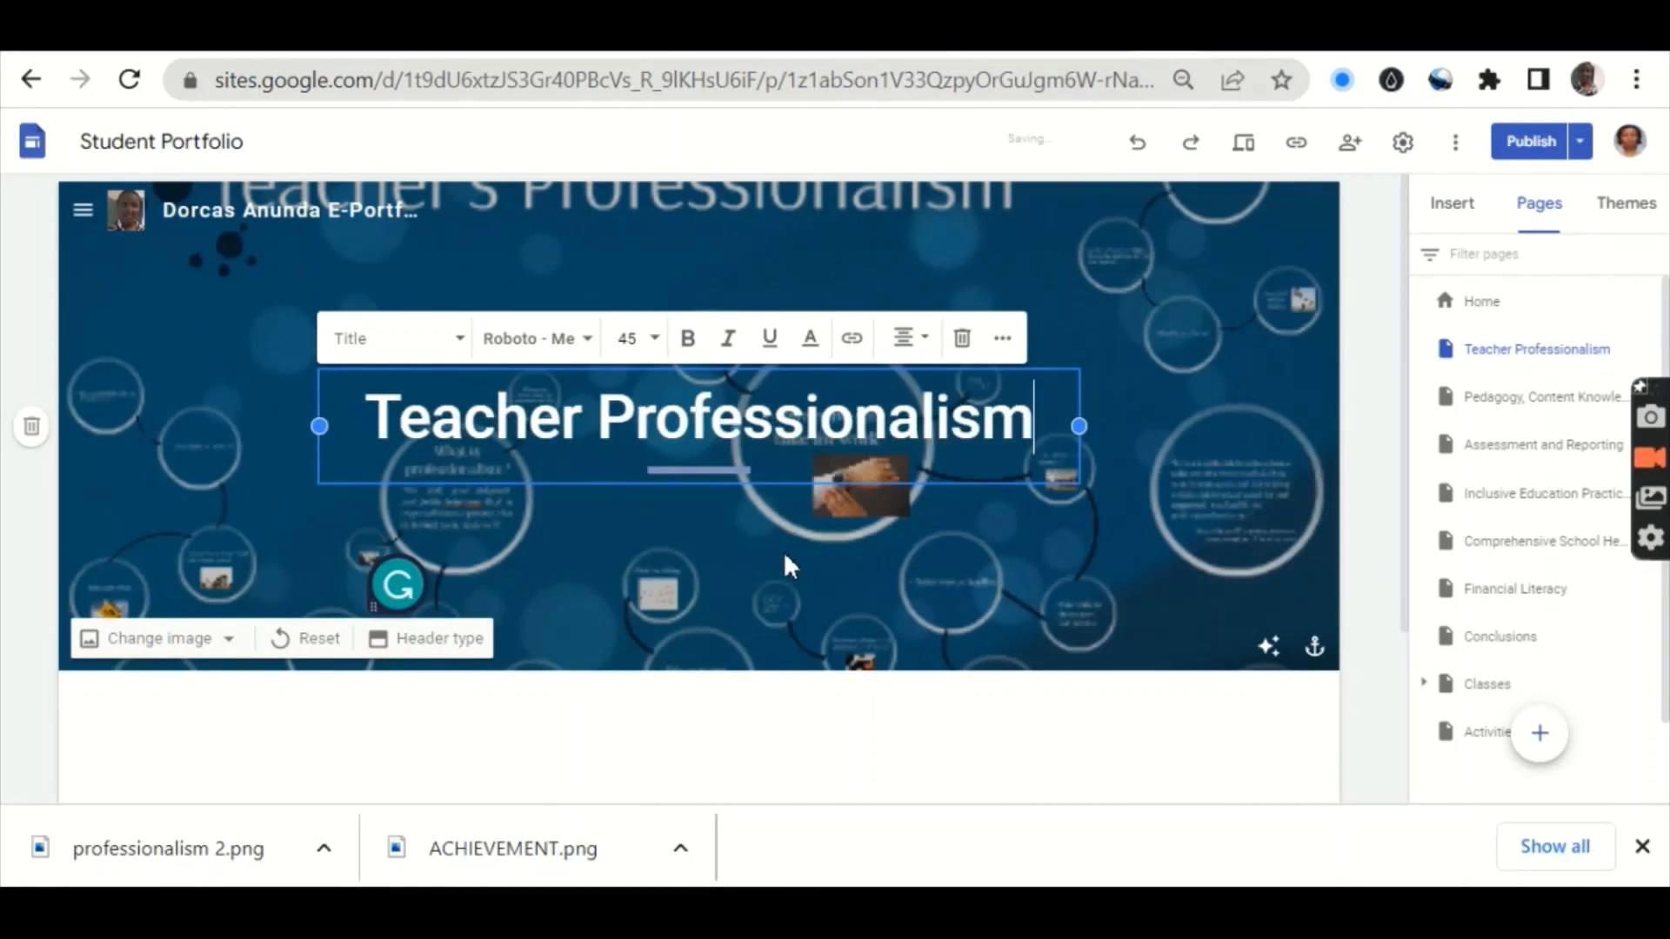
click(785, 557)
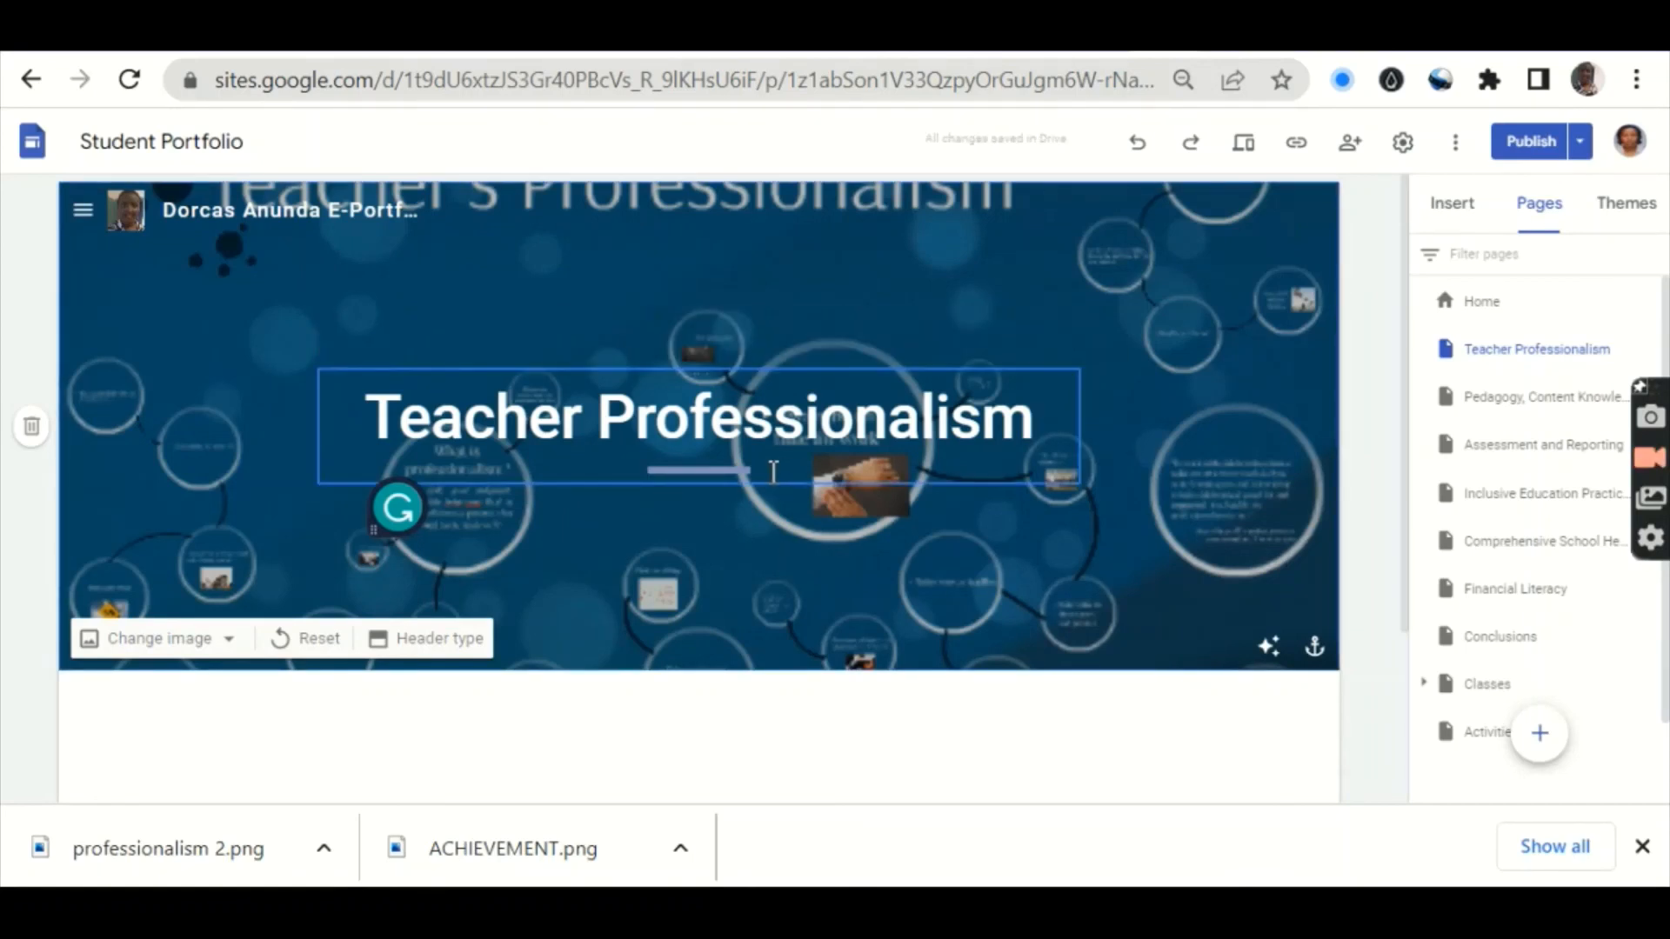